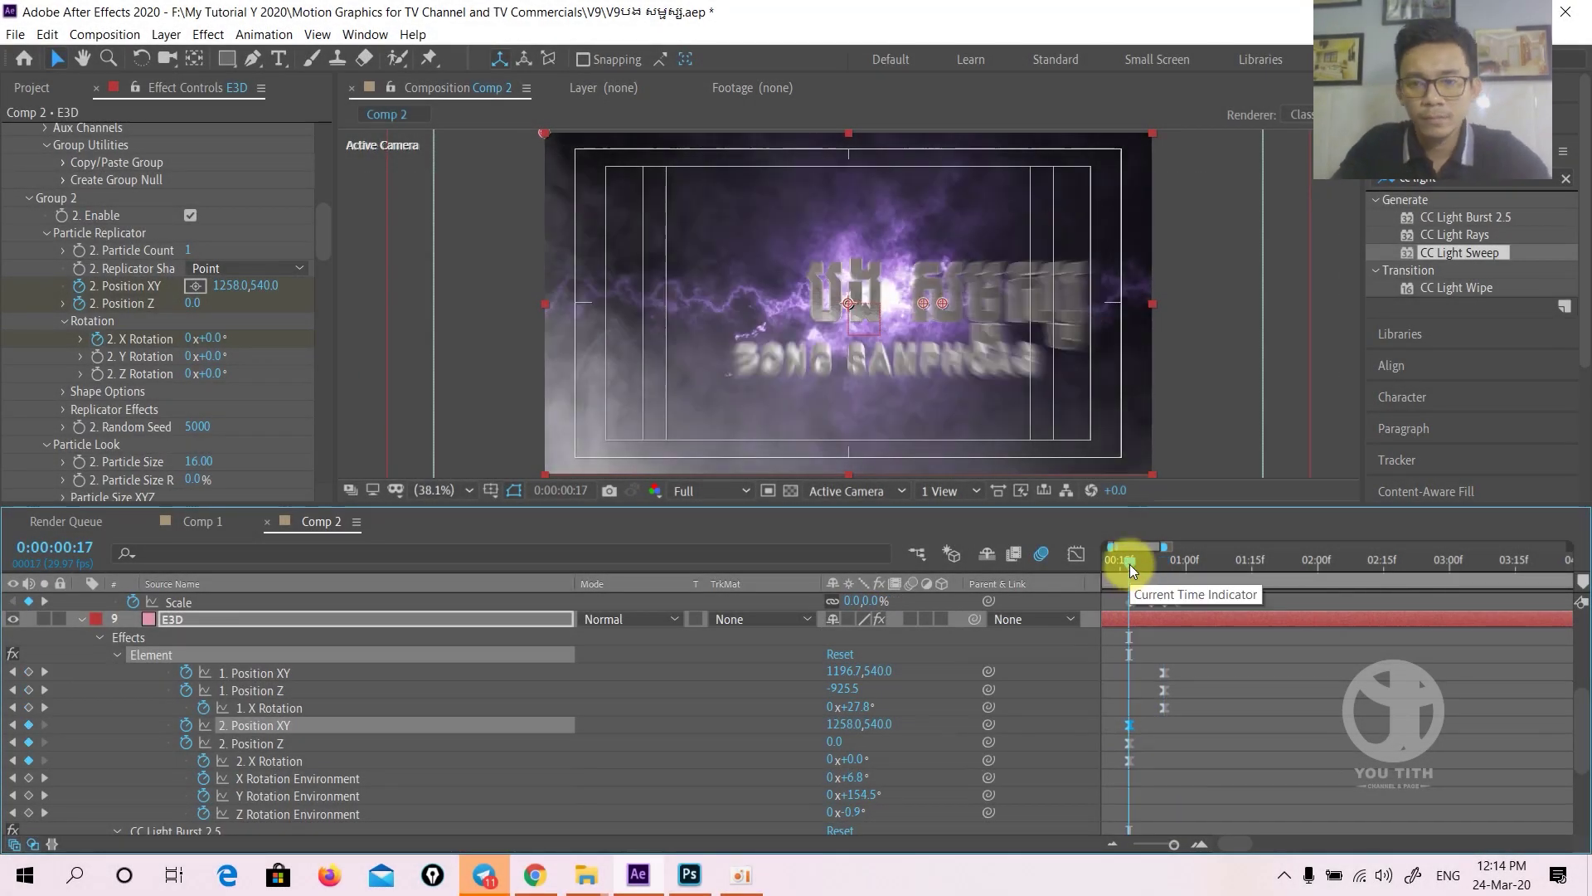
# - Scrub to the 1-second mark and zoom the timeline out to show 0–6 seconds
pyautogui.moveTo(1129, 567); pyautogui.dragTo(1198, 559)
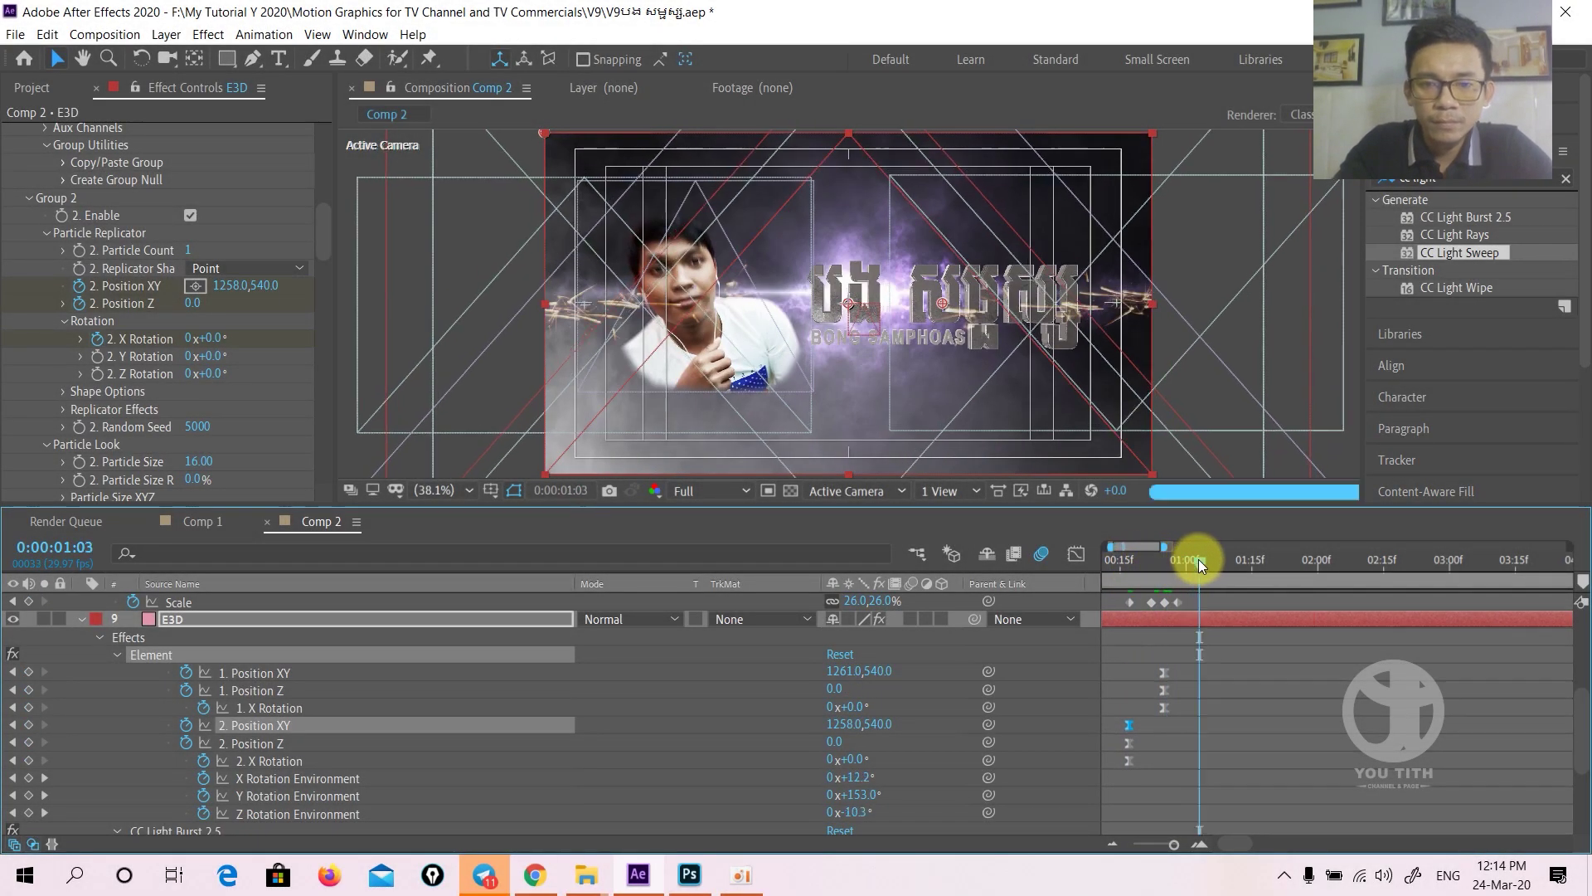
pyautogui.press('h')
pyautogui.moveTo(881, 336); pyautogui.dragTo(897, 338)
pyautogui.press('v')
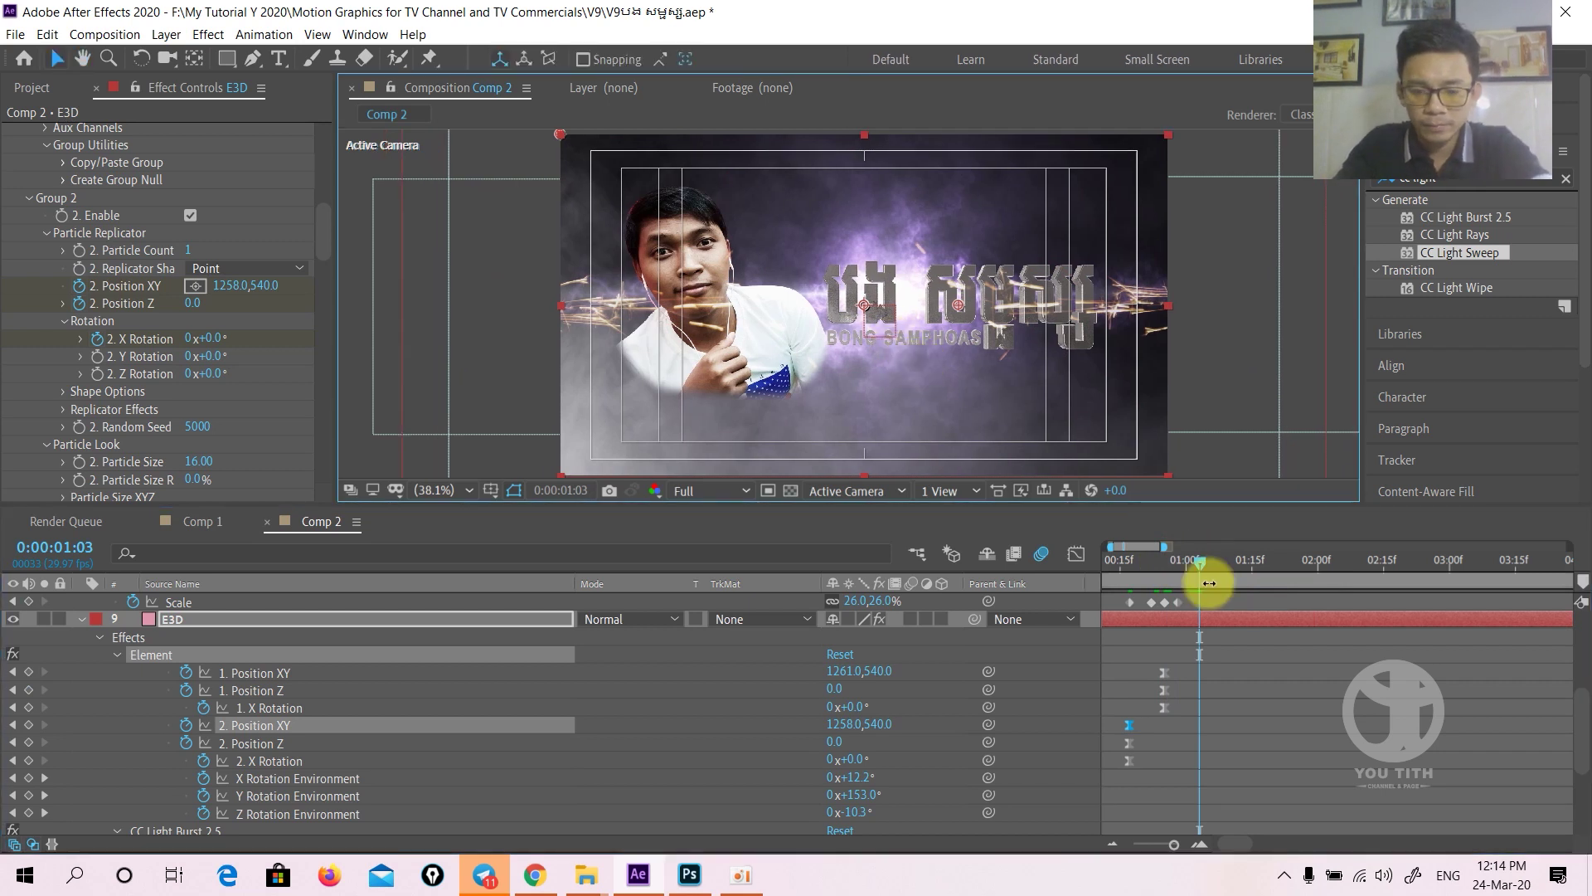
pyautogui.press('-')
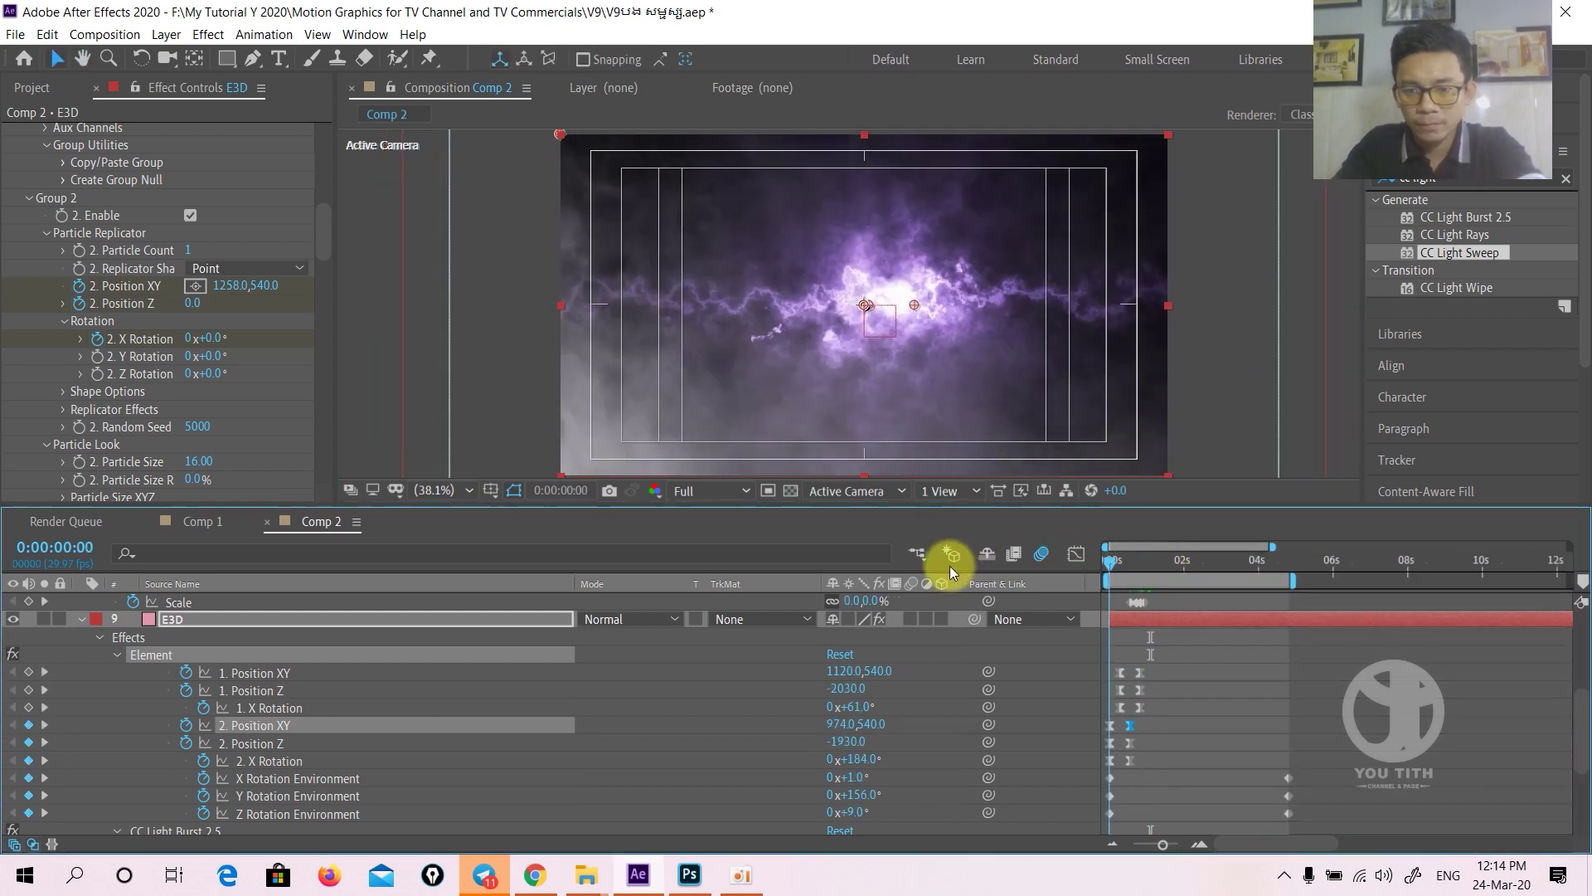
# - Preview the fly-in from the start, enlarge the Composition panel, and play it again
pyautogui.press('Home')
pyautogui.press('space')
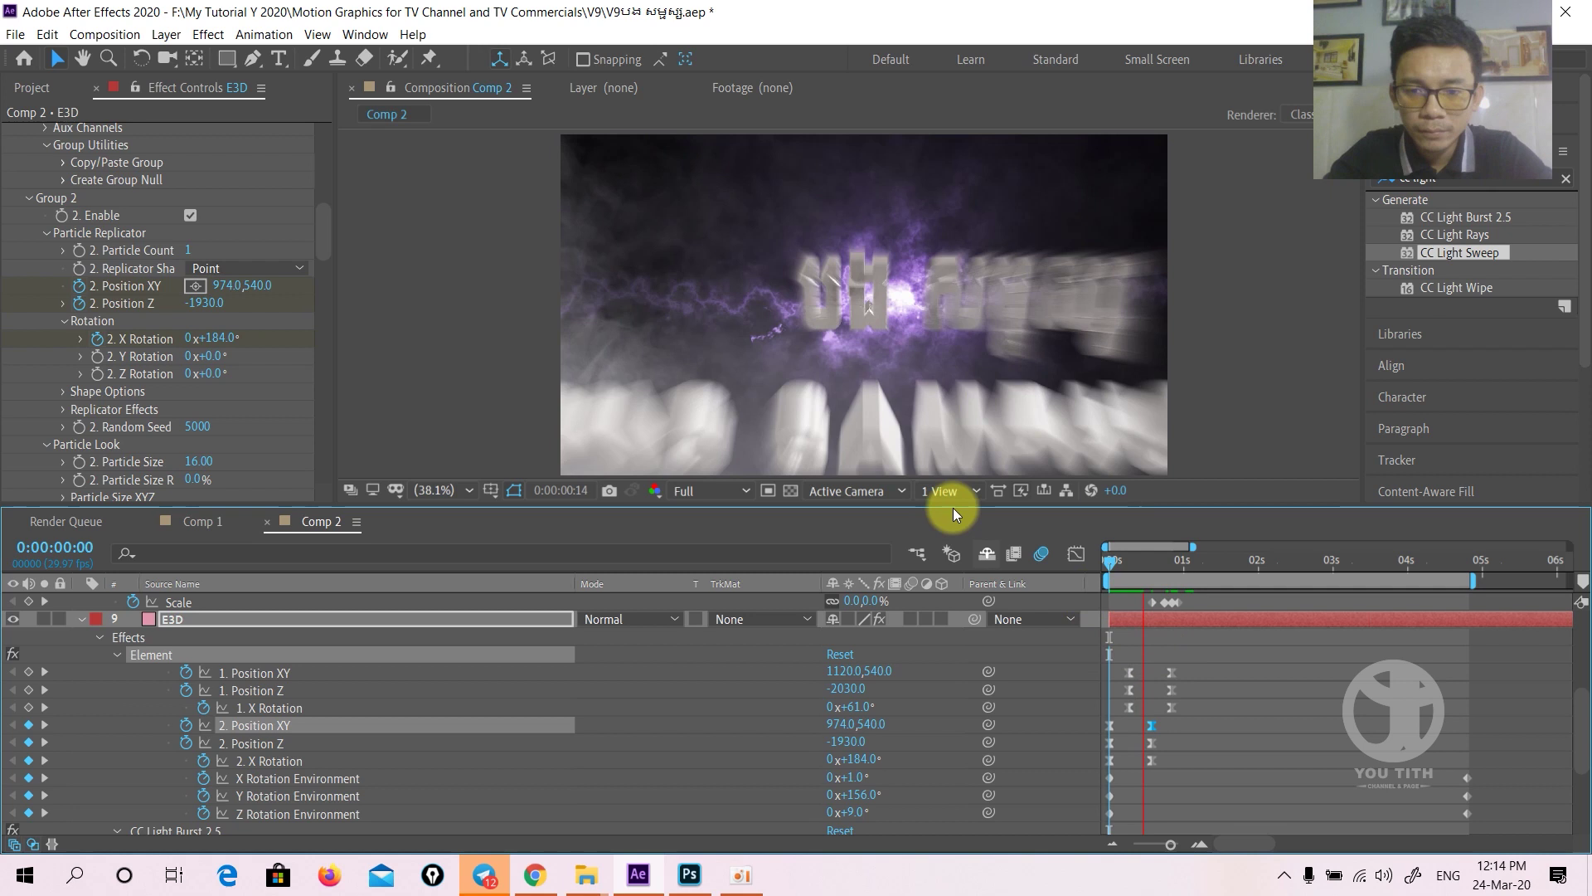
pyautogui.click(944, 553)
pyautogui.moveTo(942, 557); pyautogui.dragTo(950, 595)
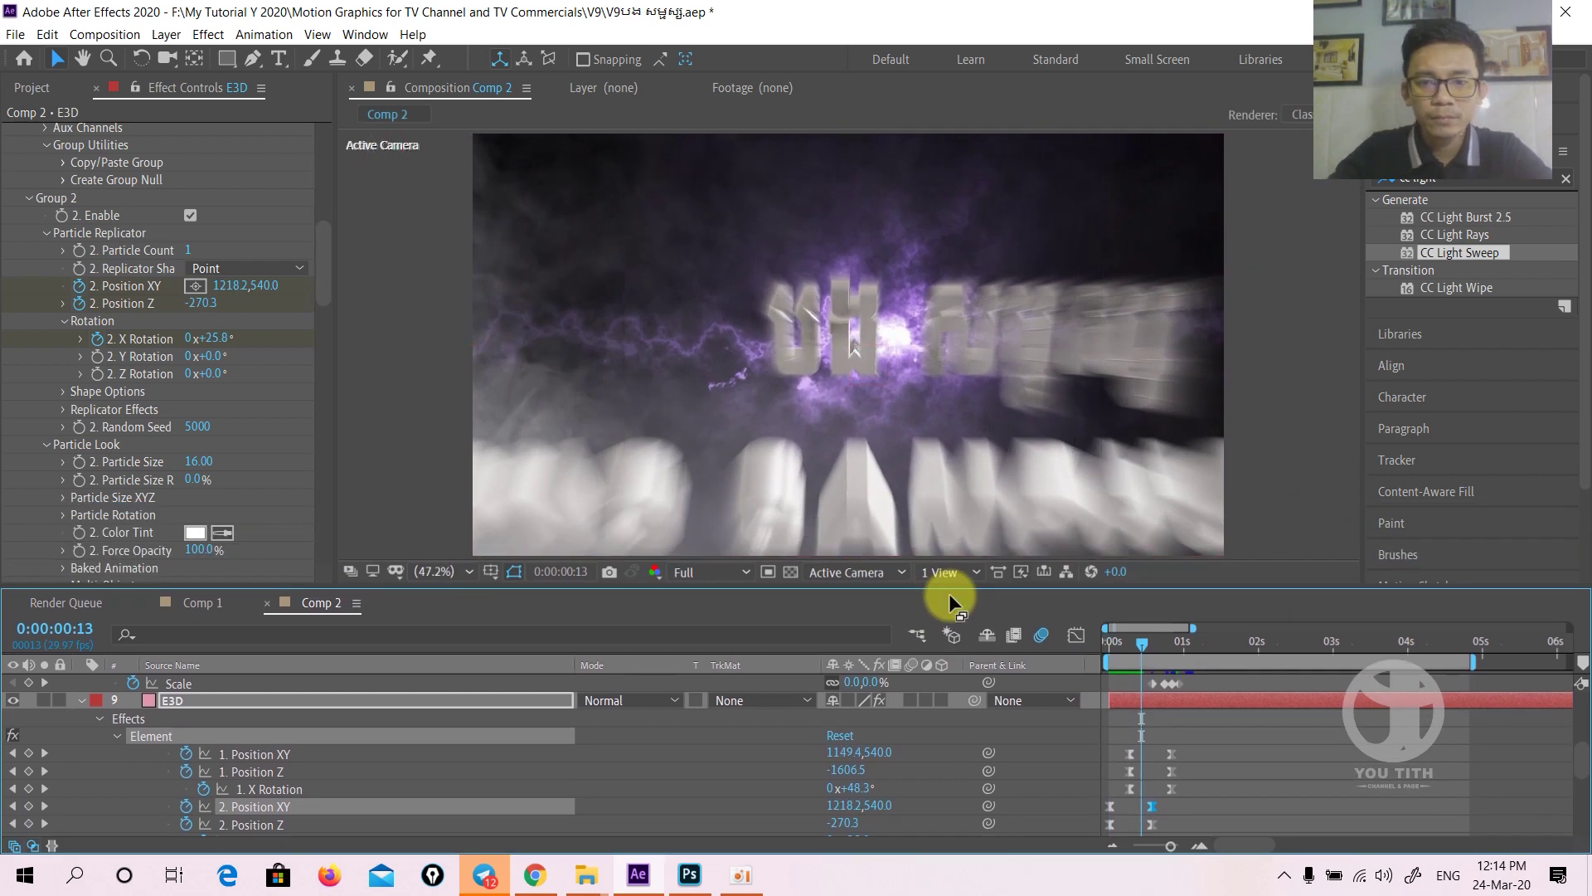
pyautogui.press('space')
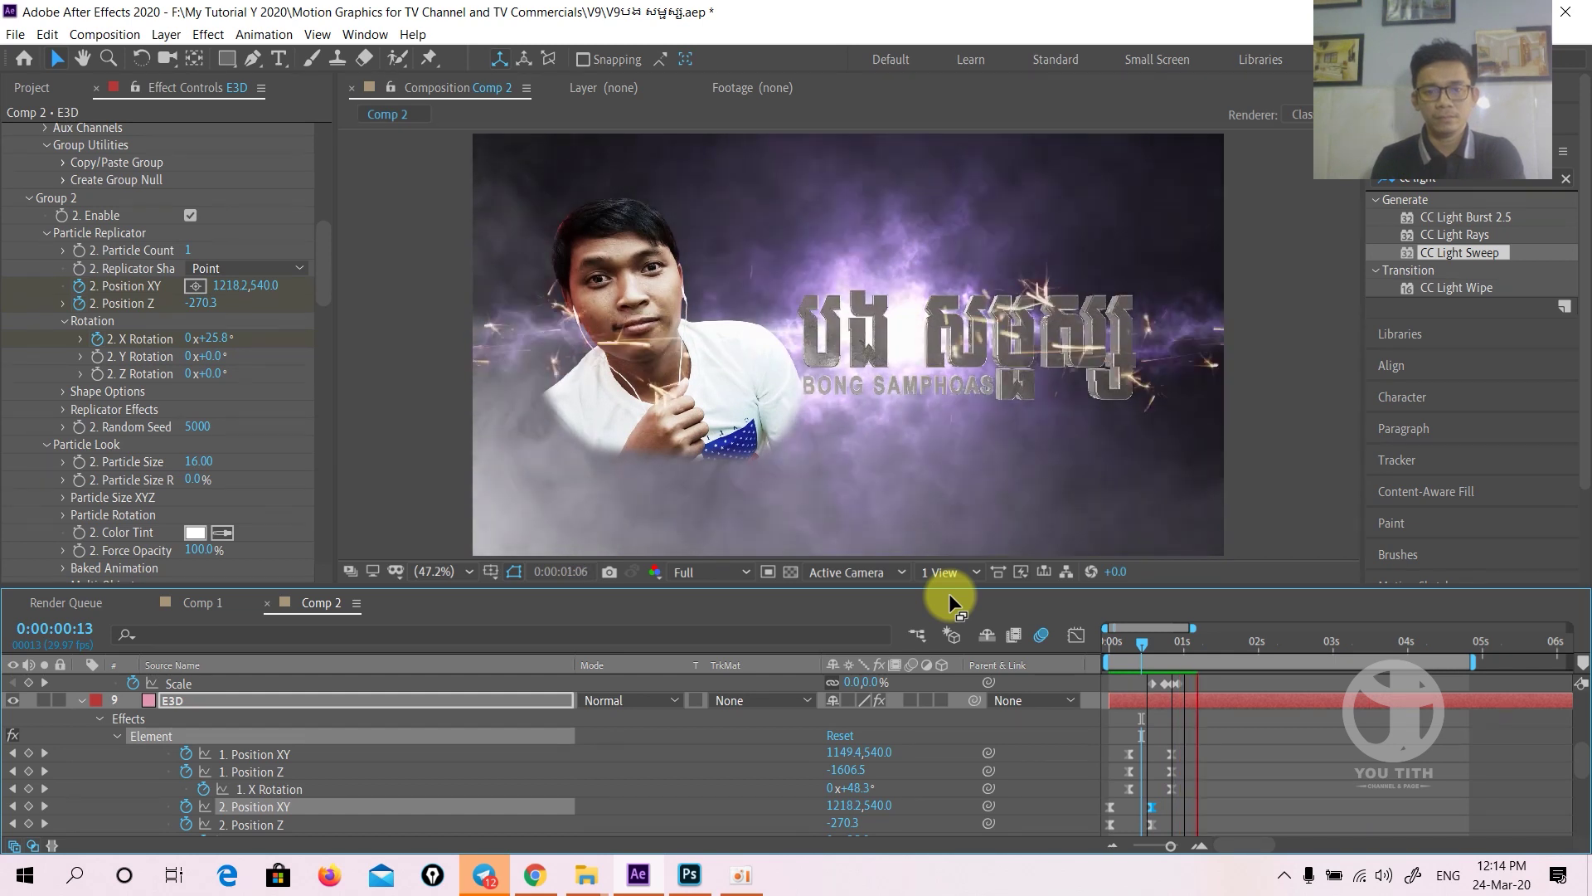
# - Drag FFT.png's Scale keyframes later in time and replay the animation from the start
pyautogui.press('space')
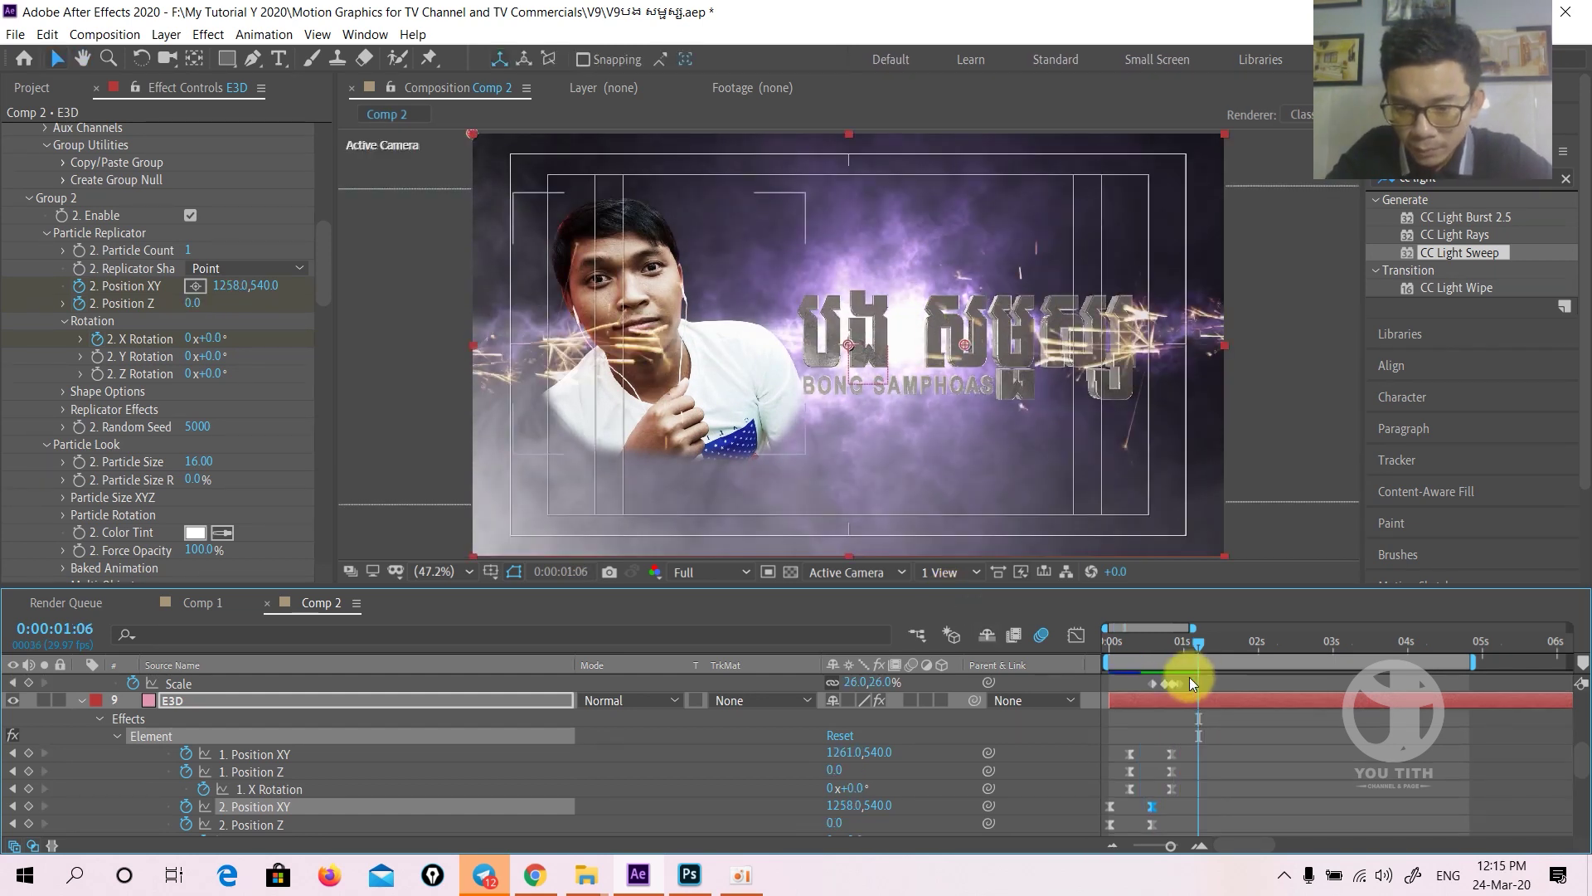
pyautogui.click(1162, 686)
pyautogui.moveTo(1162, 687); pyautogui.dragTo(1191, 685)
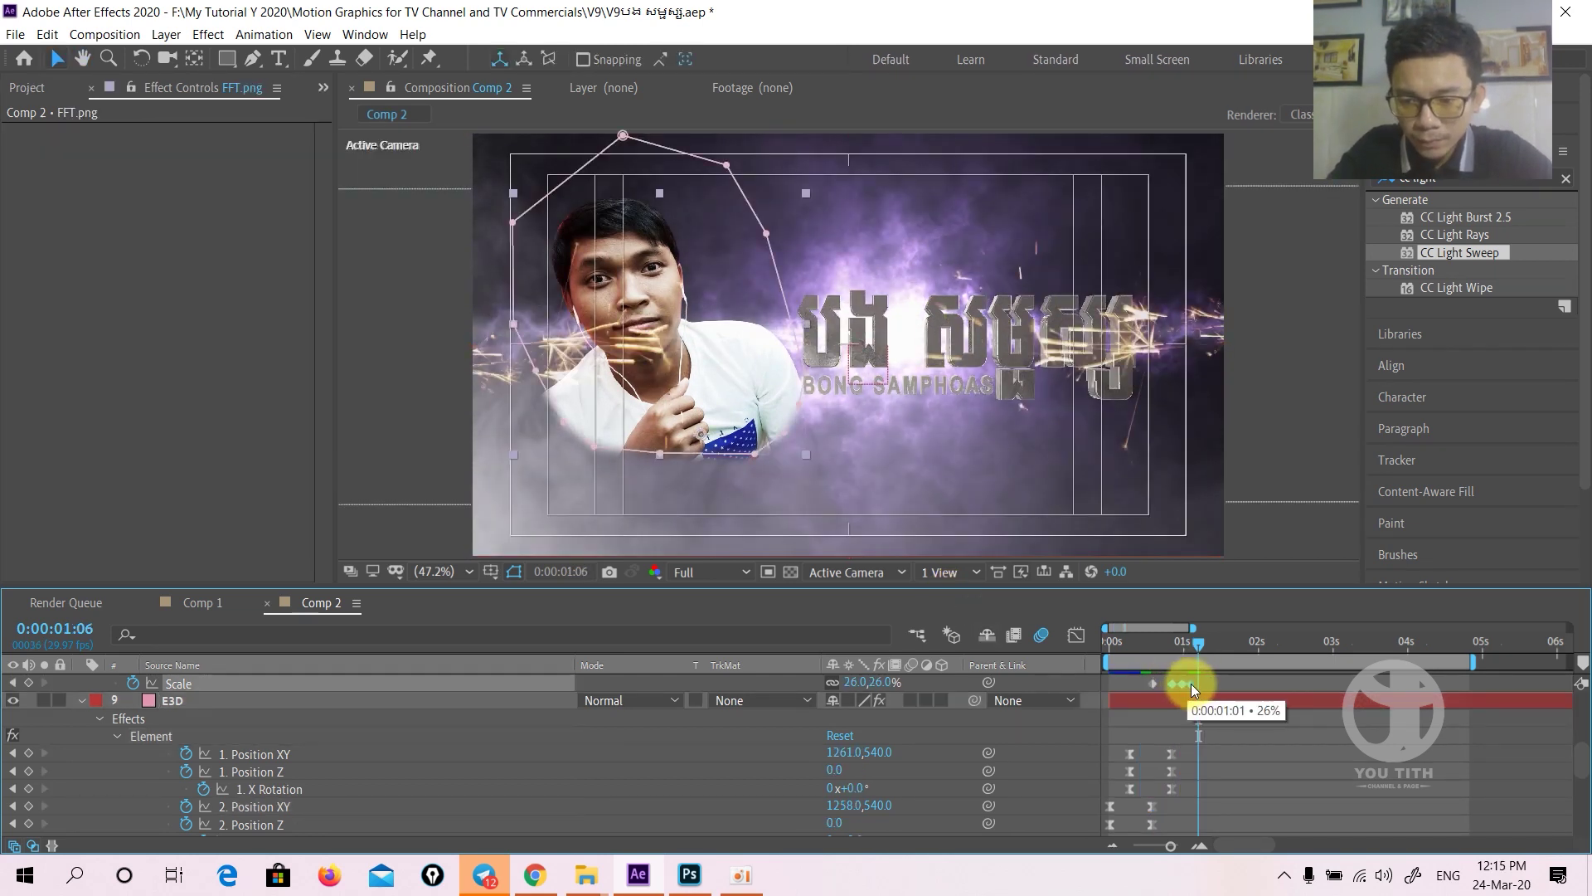
pyautogui.press('Home')
pyautogui.press('space')
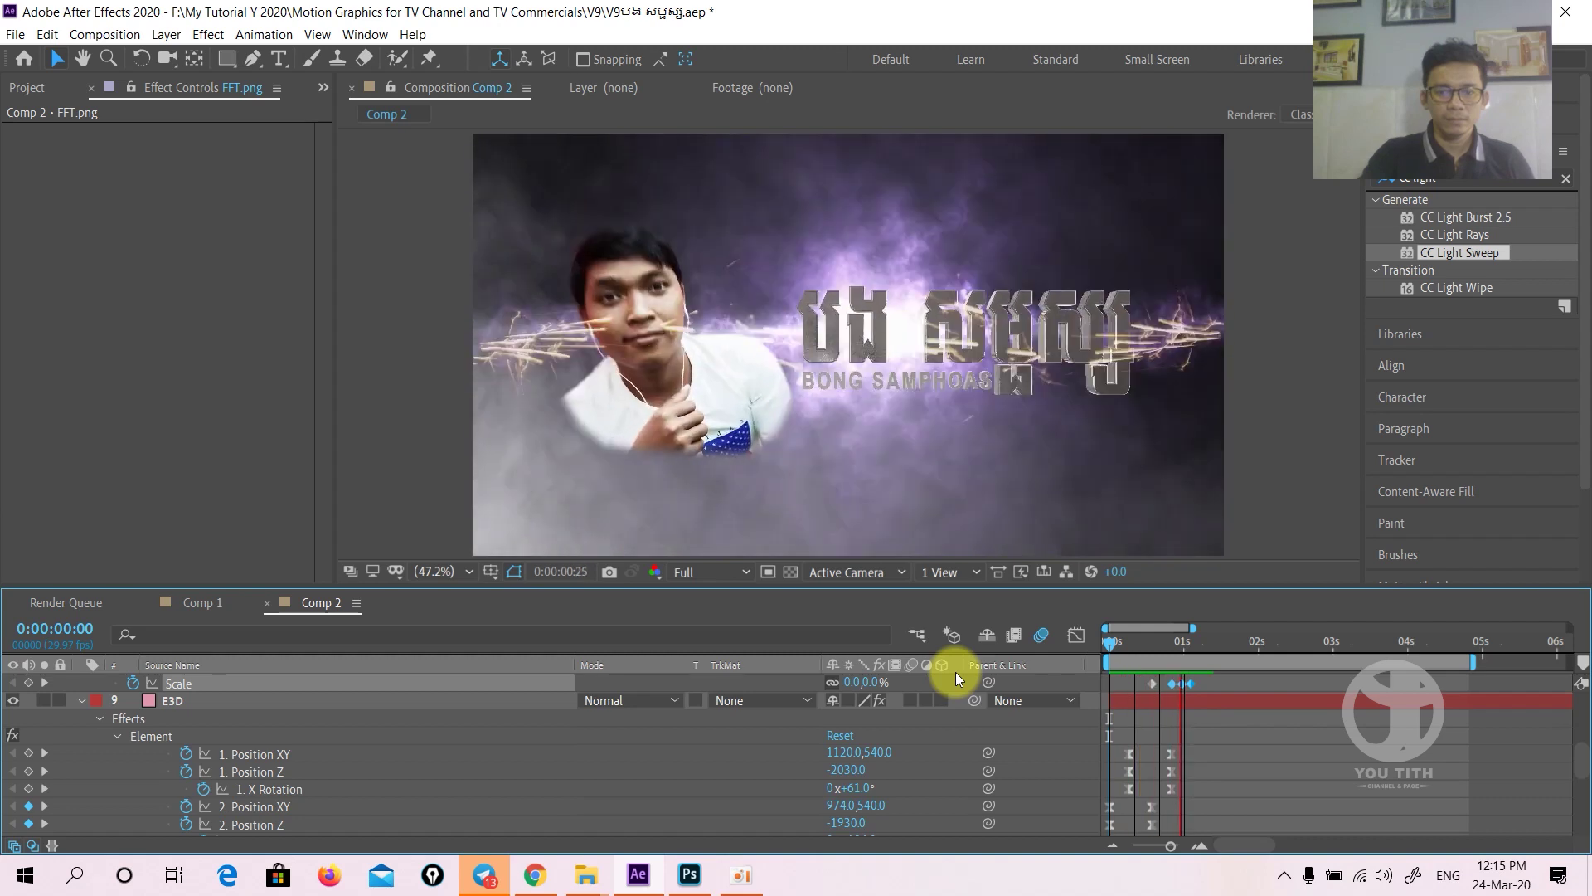
# - Select Null 2 and its two Slider Control keyframes, then preview from 0:00
pyautogui.click(1203, 637)
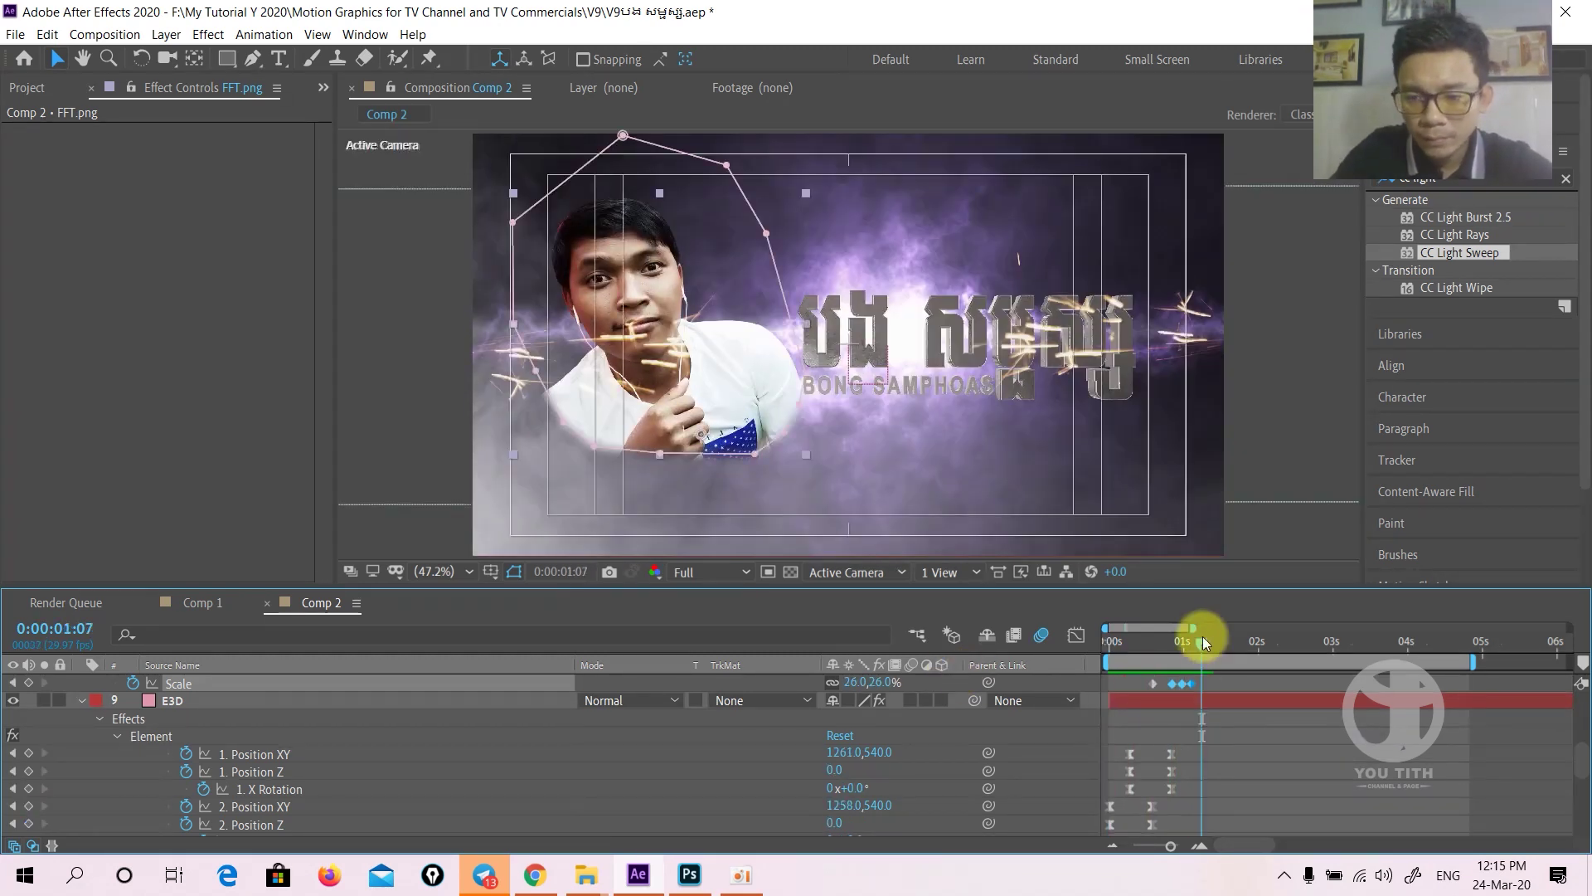
pyautogui.moveTo(1202, 640); pyautogui.dragTo(1183, 641)
pyautogui.scroll(5, 1176, 680)
pyautogui.scroll(3, 218, 695)
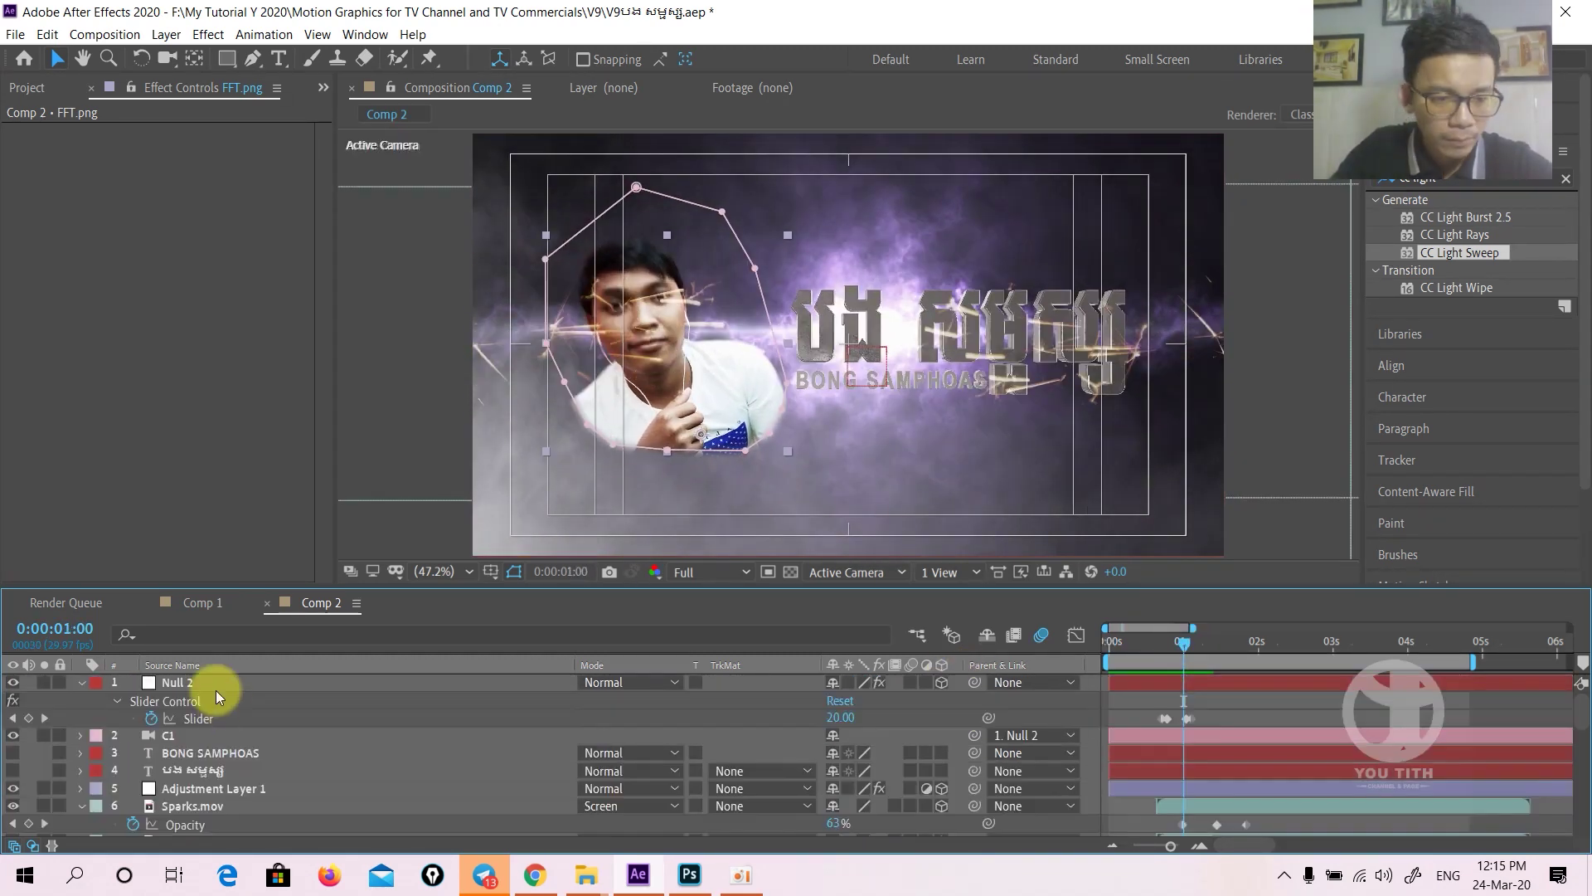
pyautogui.click(218, 695)
pyautogui.click(1187, 718)
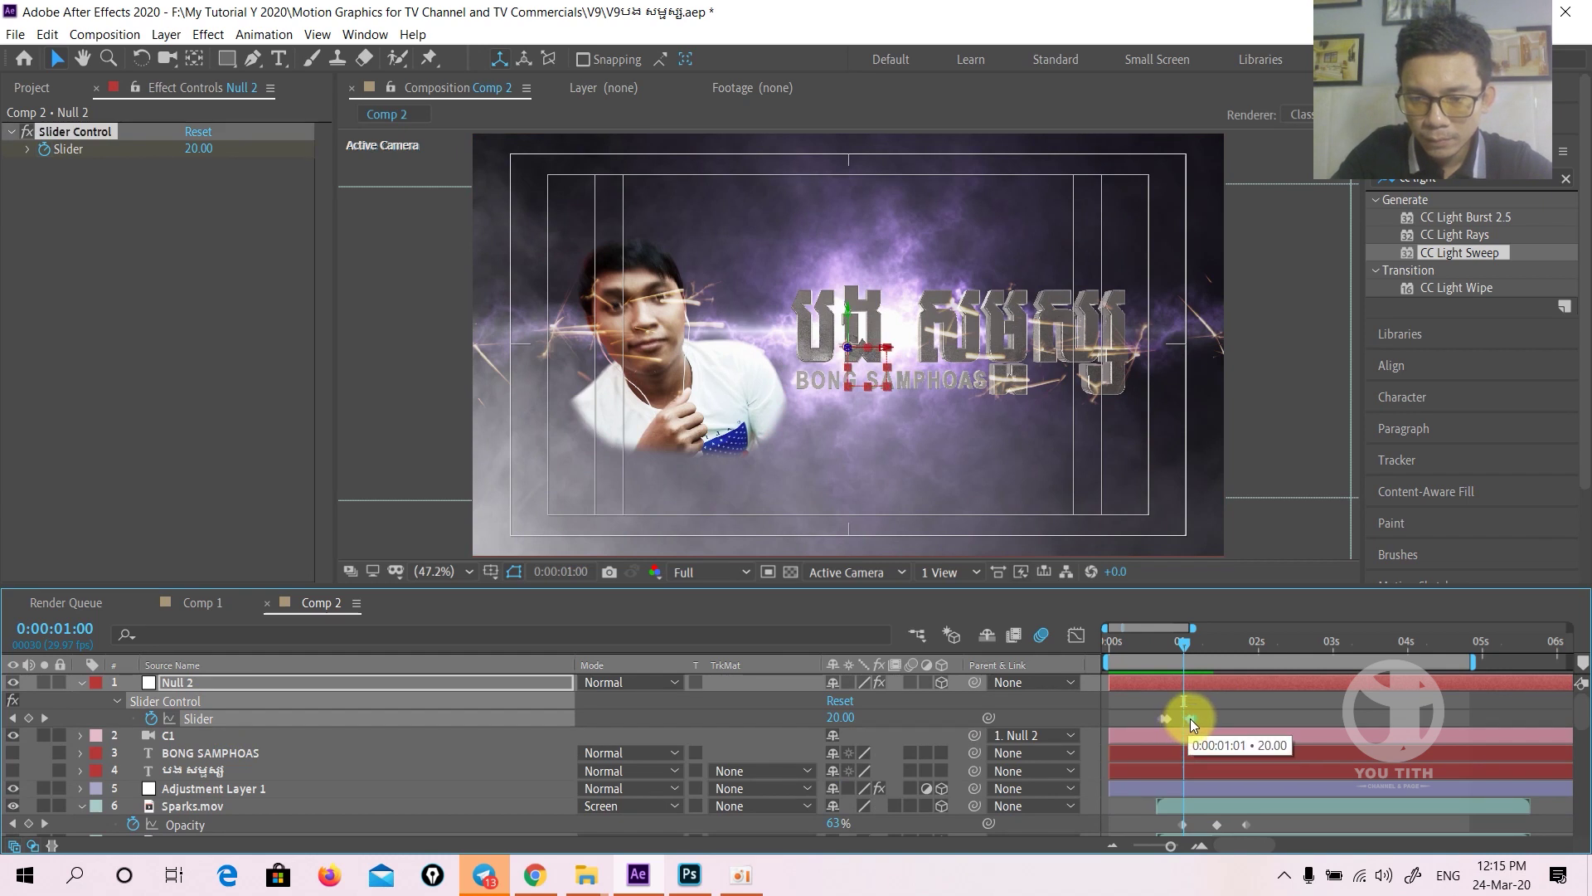
pyautogui.click(1165, 718)
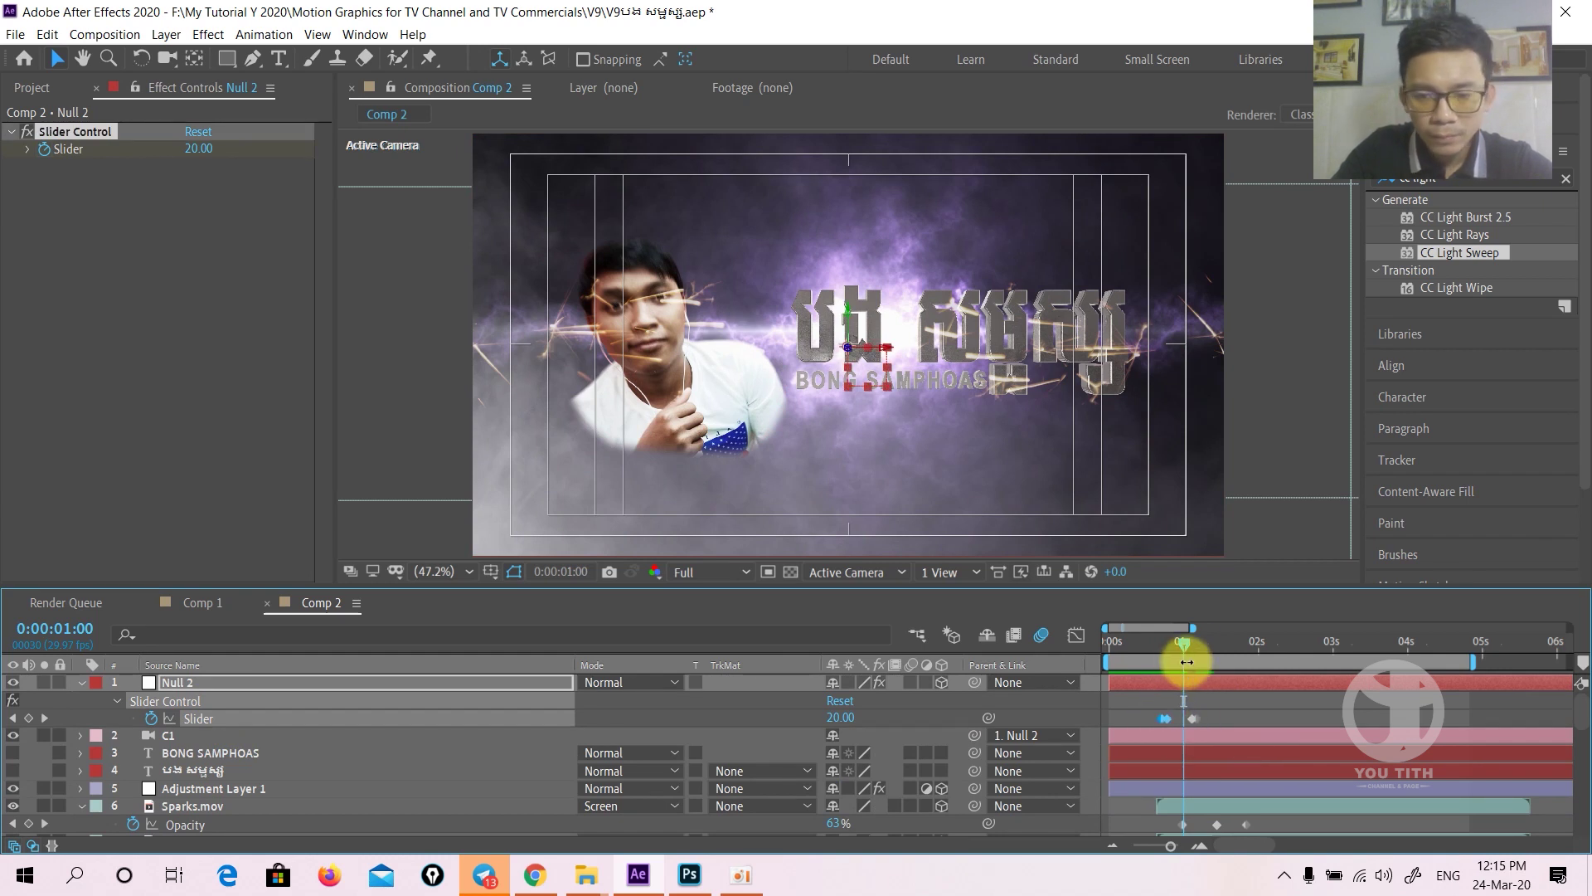
pyautogui.press('space')
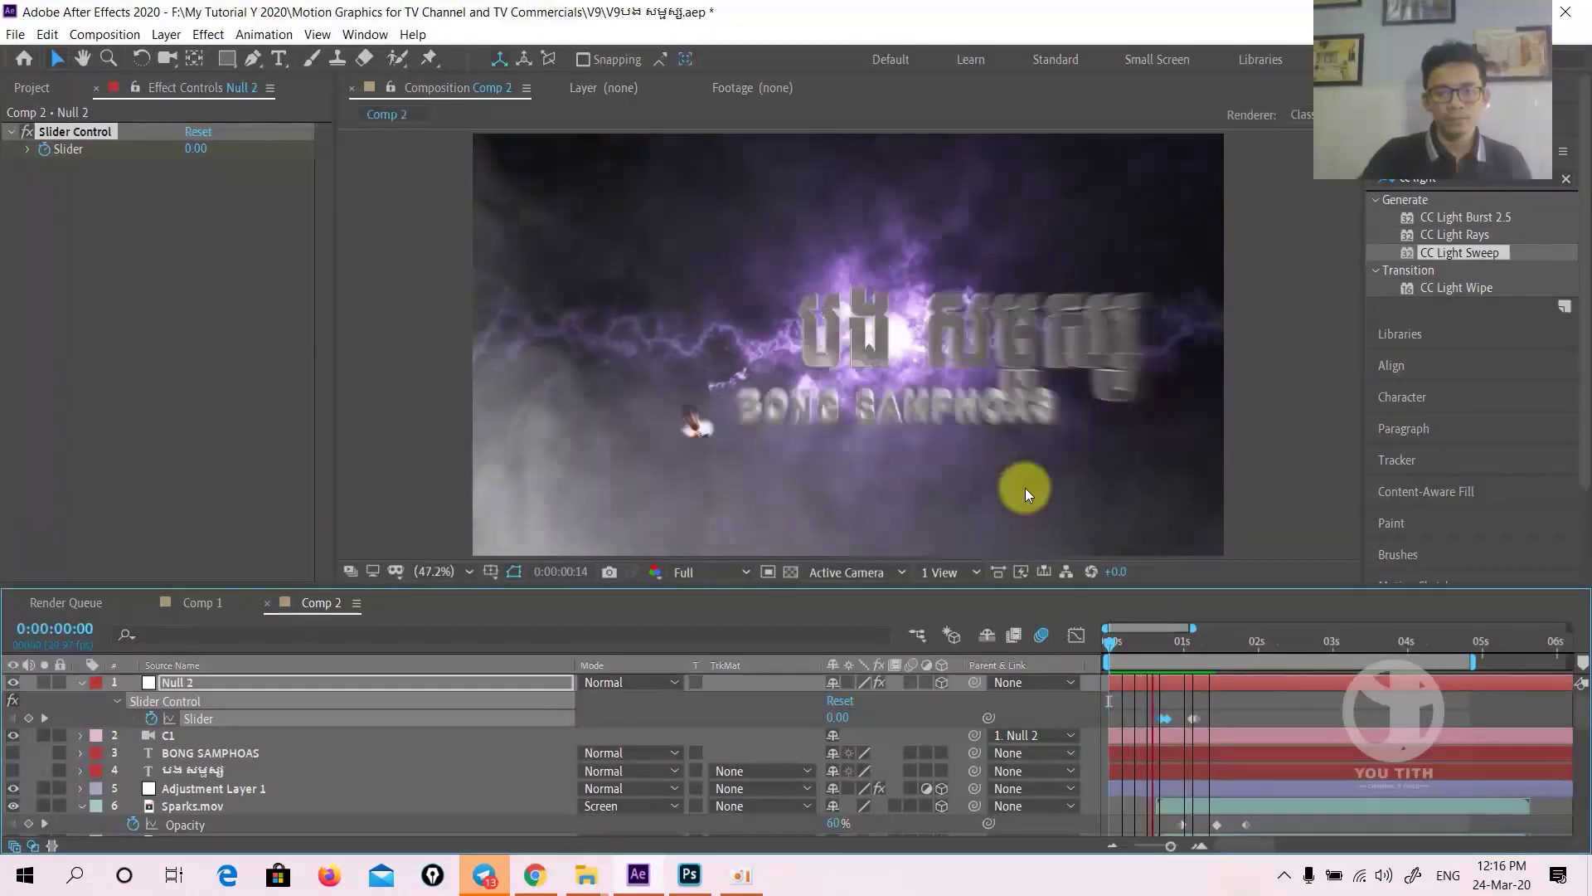
# - Select E3D and preview, then Easy Ease (F9) the portrait's Scale keyframes and replay
pyautogui.scroll(-3, 207, 763)
pyautogui.click(176, 753)
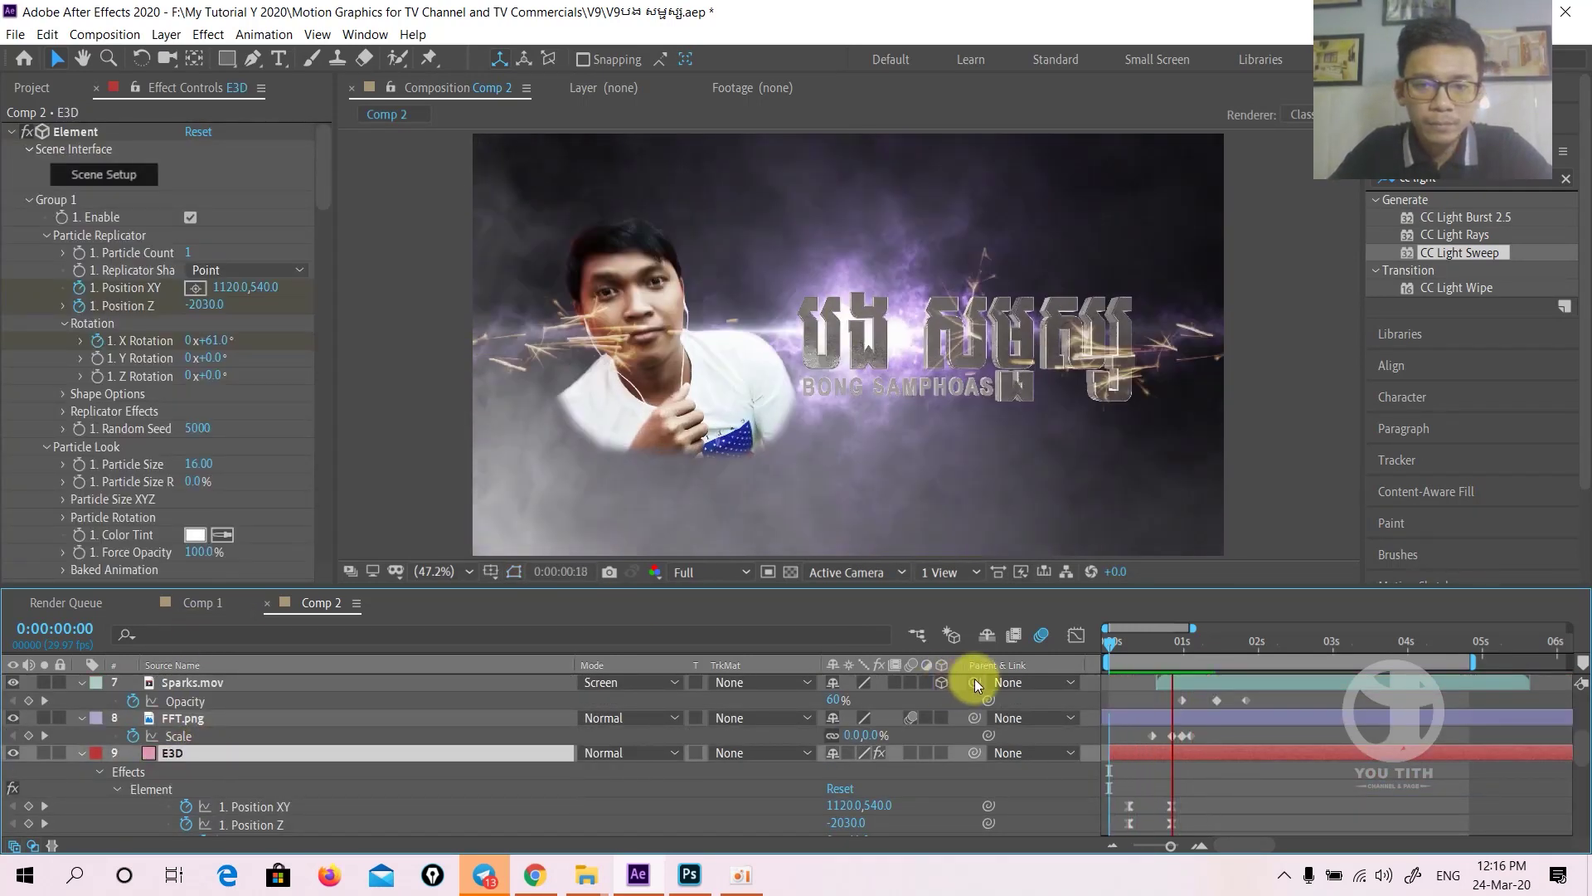
pyautogui.moveTo(1187, 646)
pyautogui.mouseDown()
pyautogui.moveTo(1152, 658)
pyautogui.moveTo(1214, 649)
pyautogui.mouseUp()
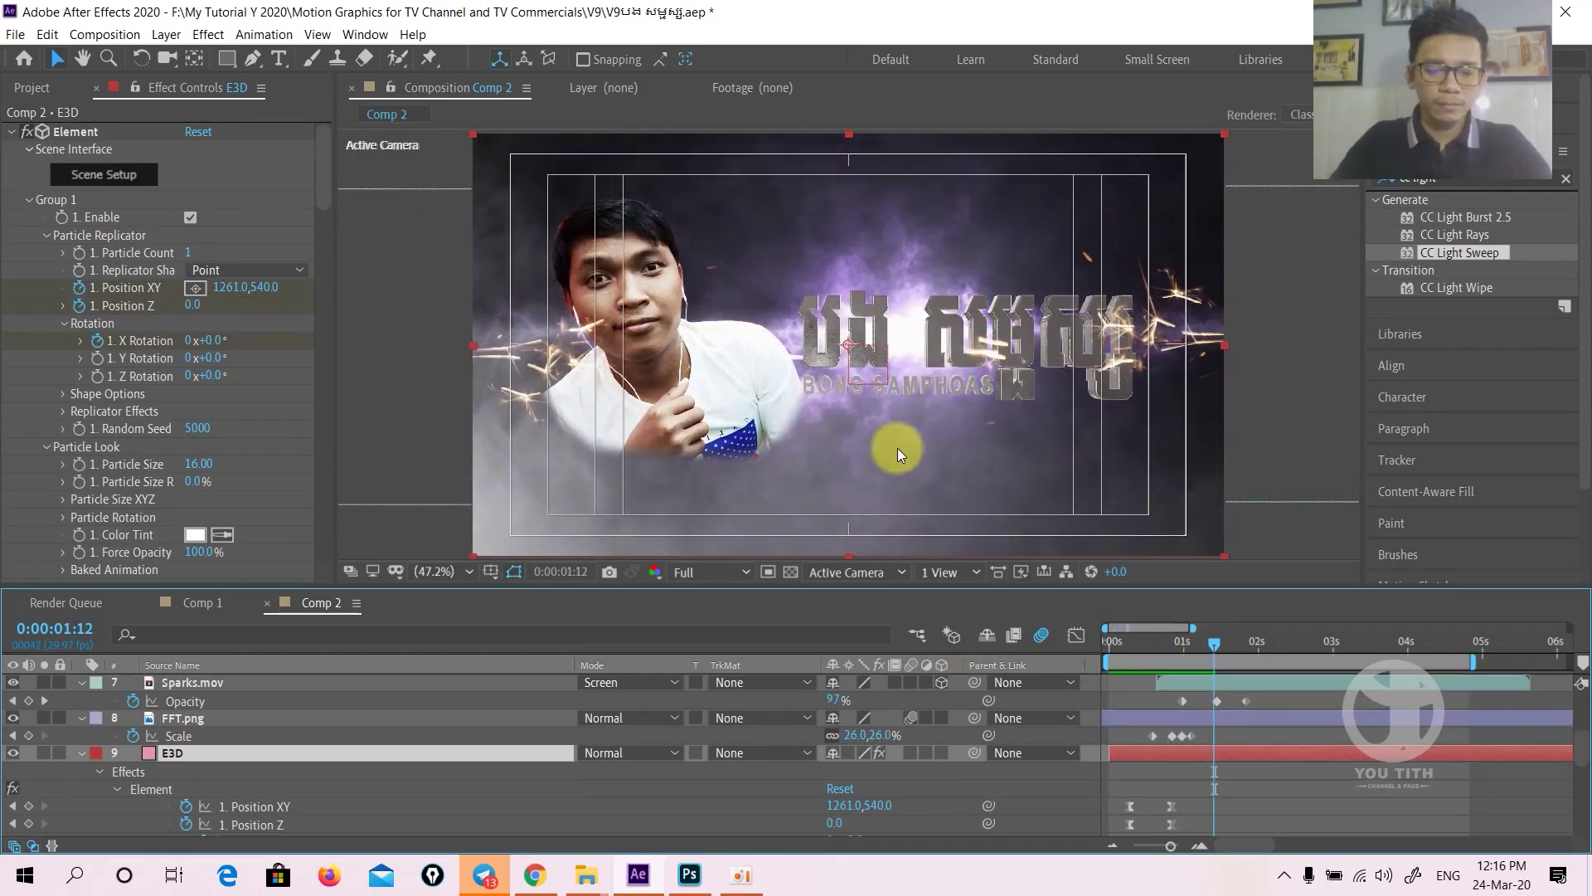
pyautogui.press('space')
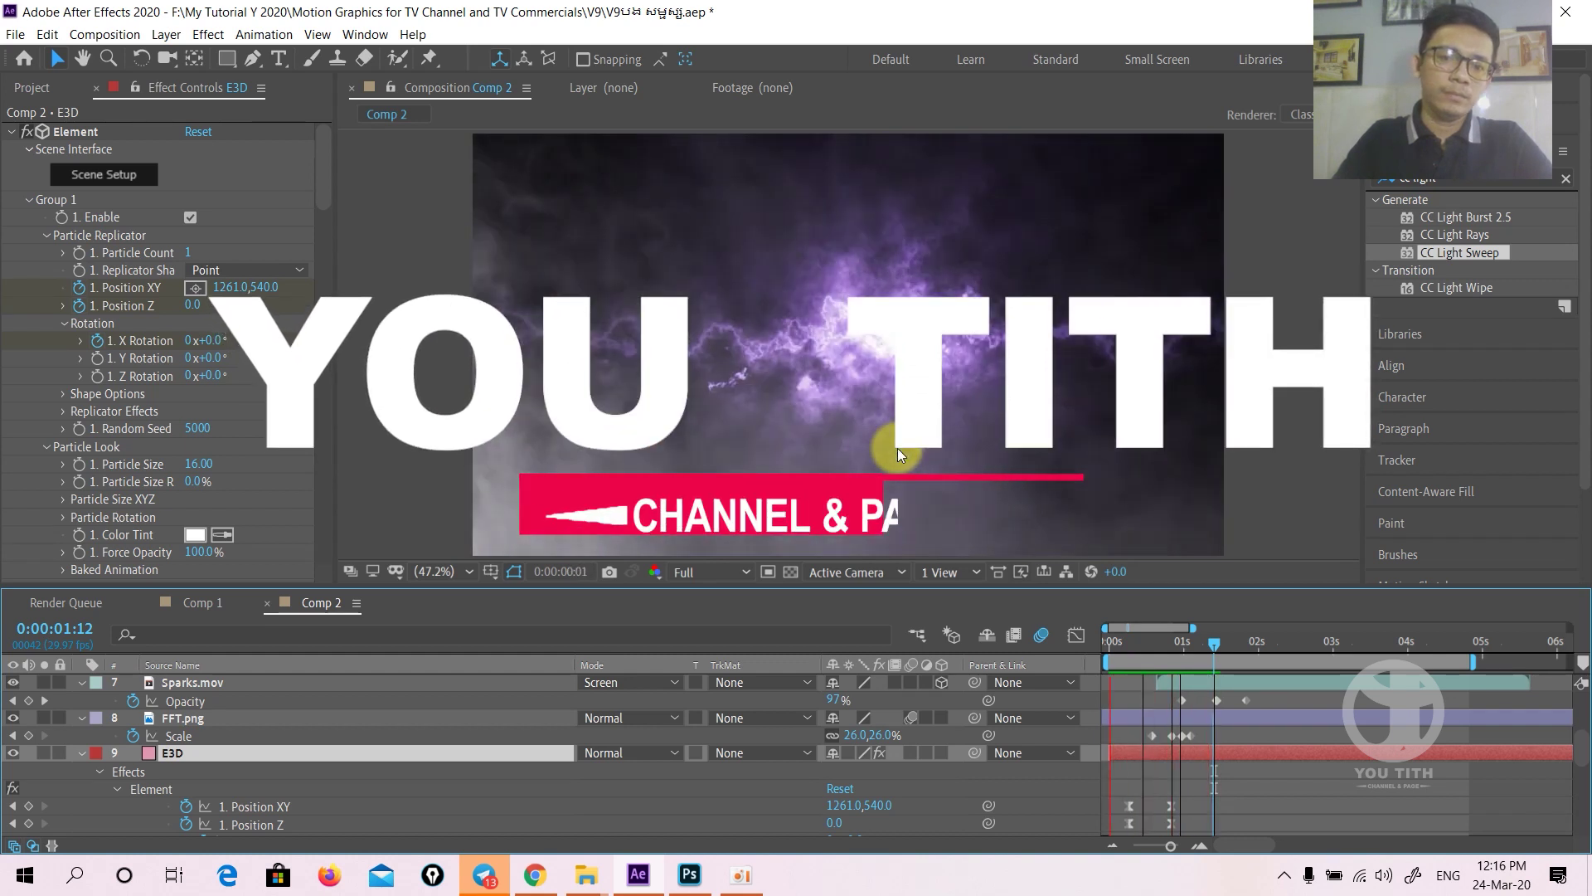
pyautogui.press('space')
pyautogui.moveTo(1203, 729); pyautogui.dragTo(1118, 765)
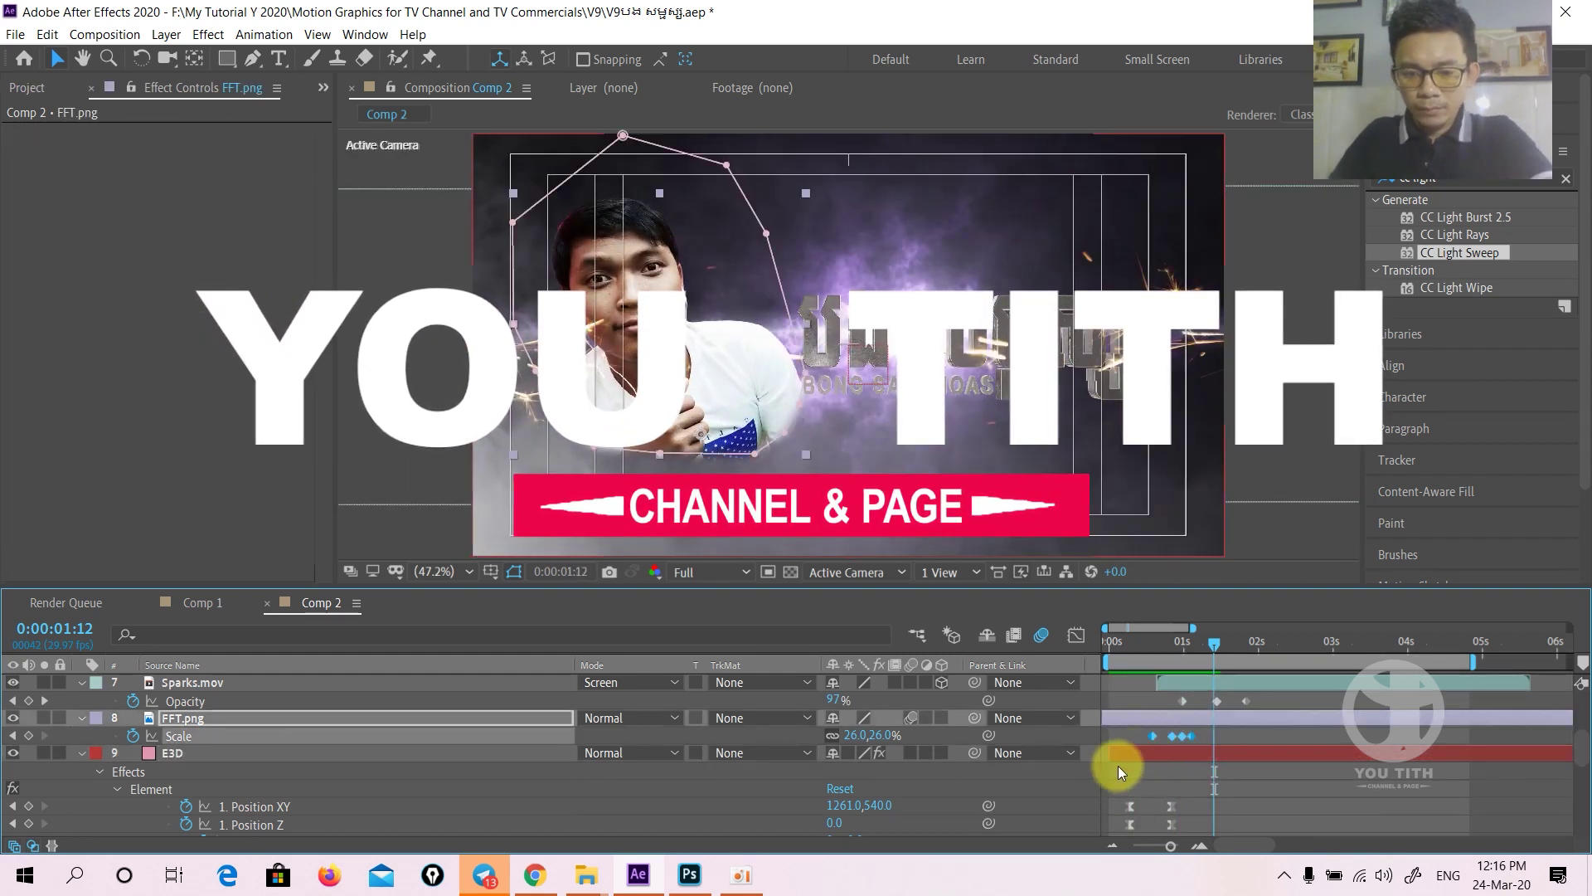
pyautogui.press('F9')
pyautogui.press('space')
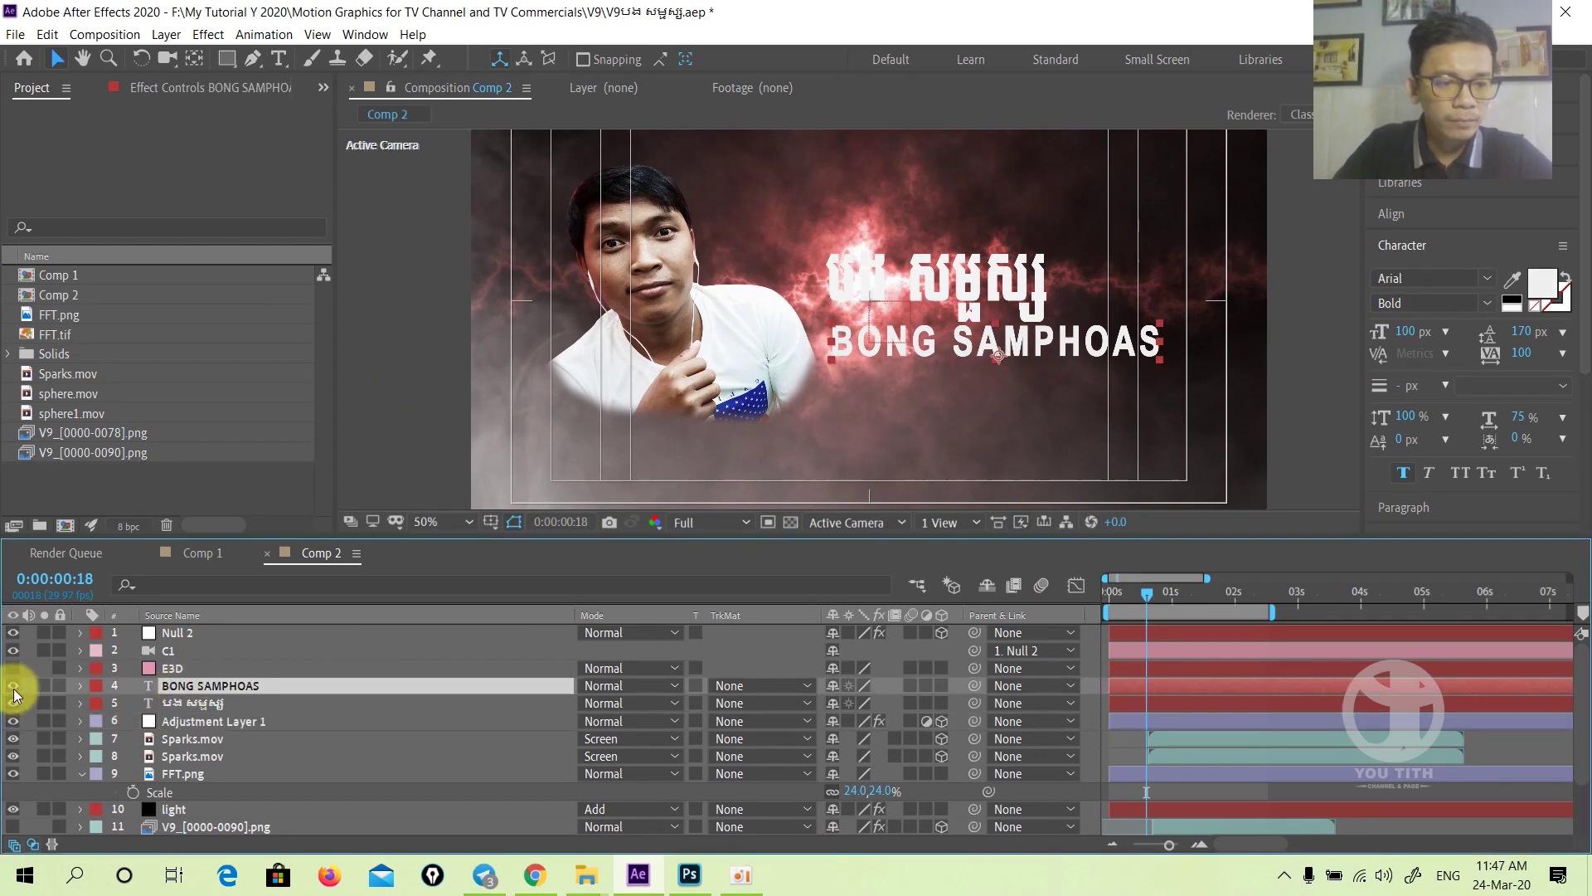
# - Remove the Element effect from the BONG SAMPHOAS layer
pyautogui.click(209, 38)
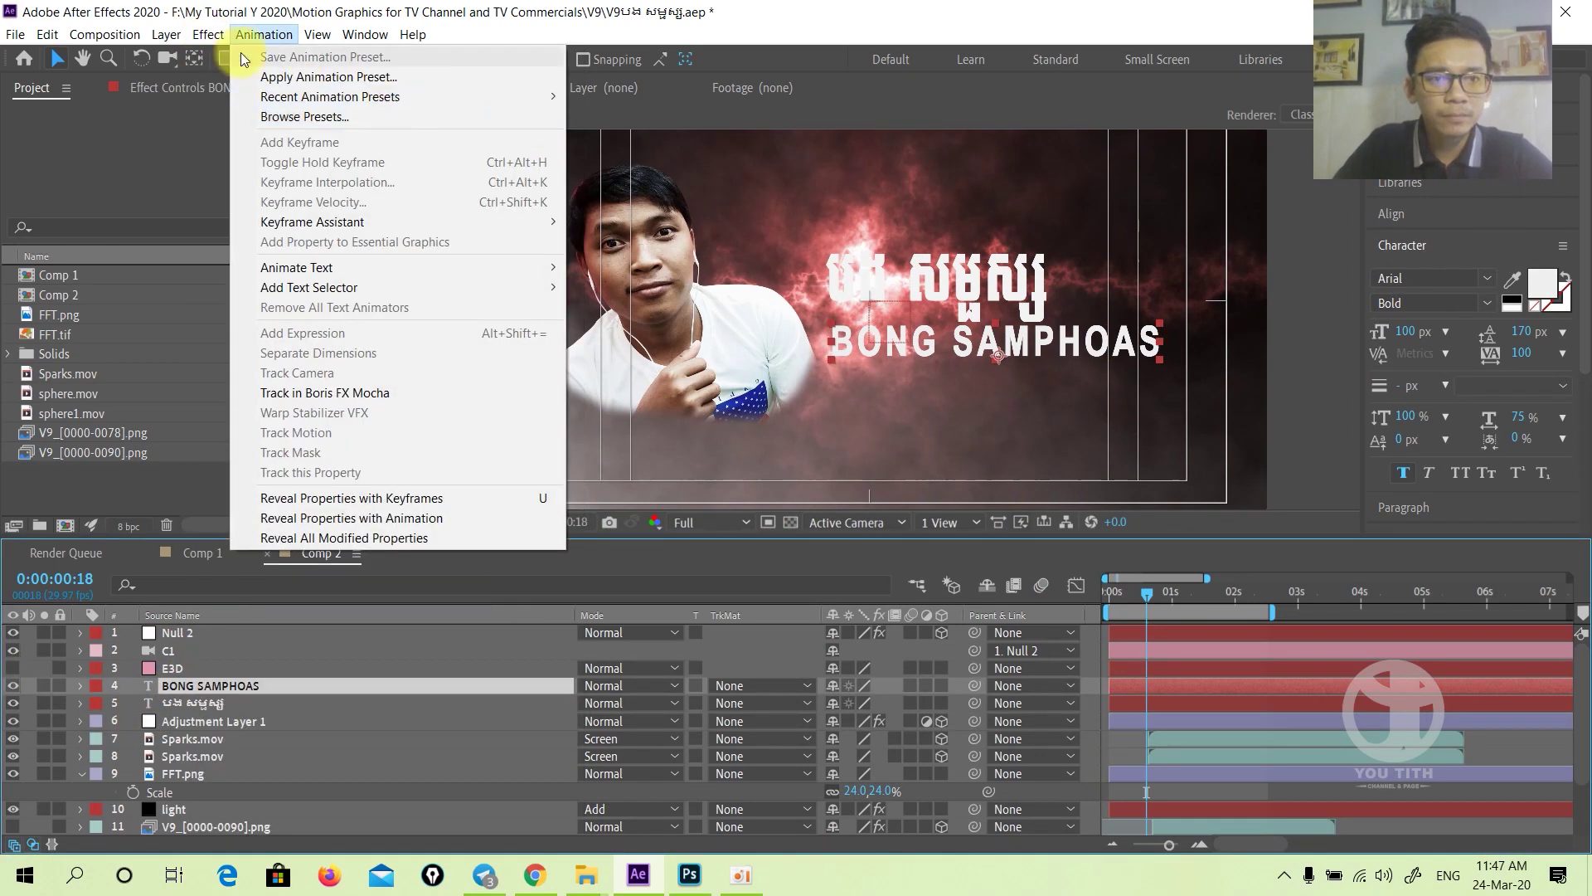
pyautogui.moveTo(522, 102)
pyautogui.click(685, 98)
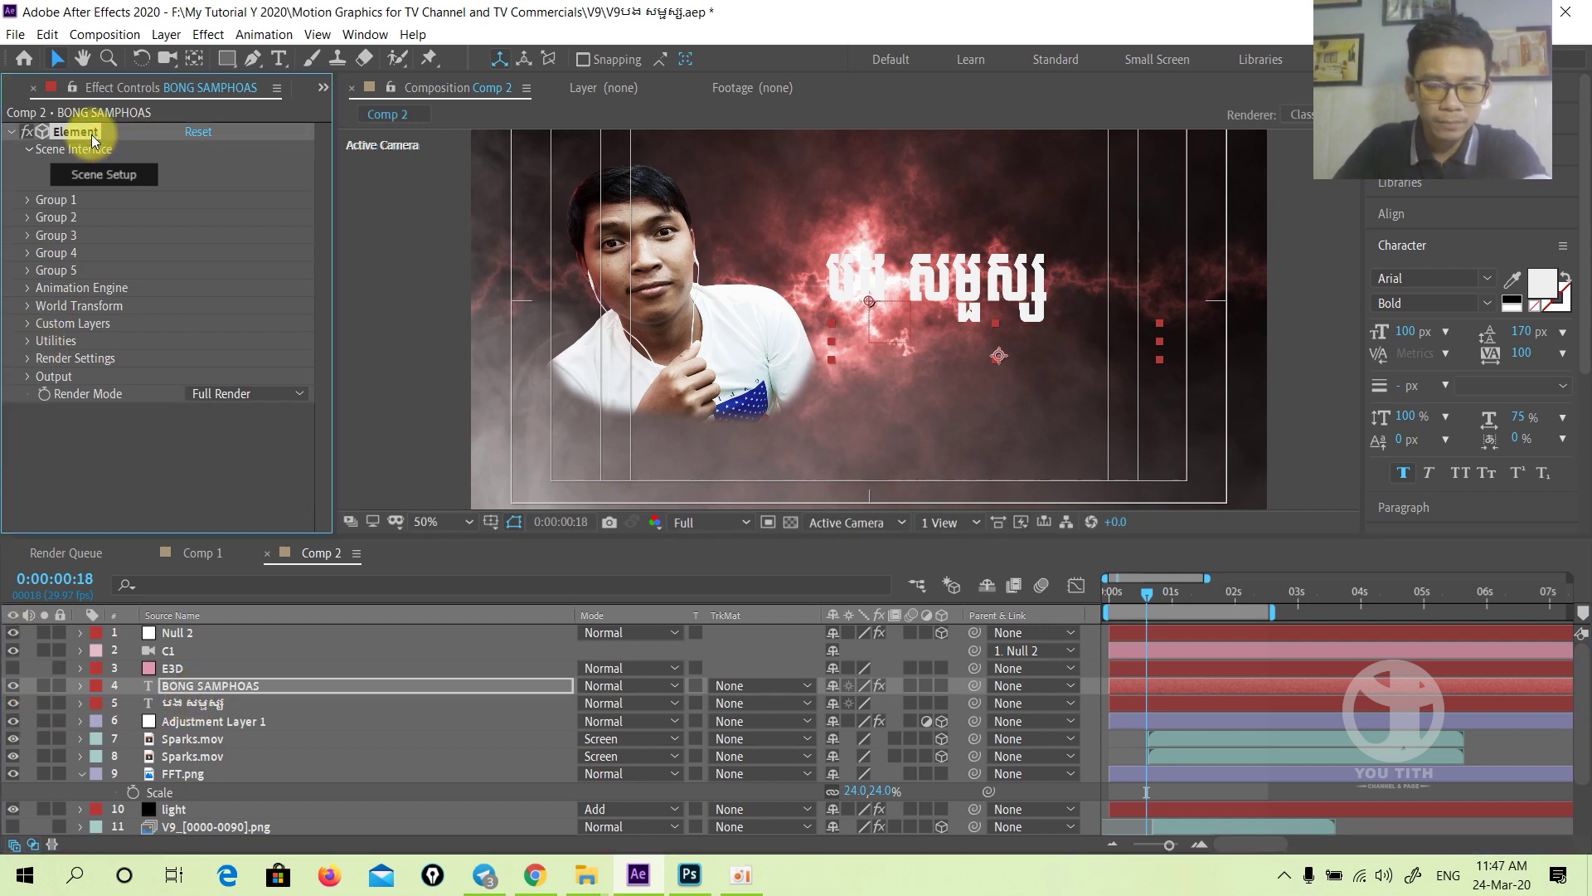
pyautogui.press('Delete')
# - Make the E3D layer visible and apply Video Copilot Element to it
pyautogui.click(25, 676)
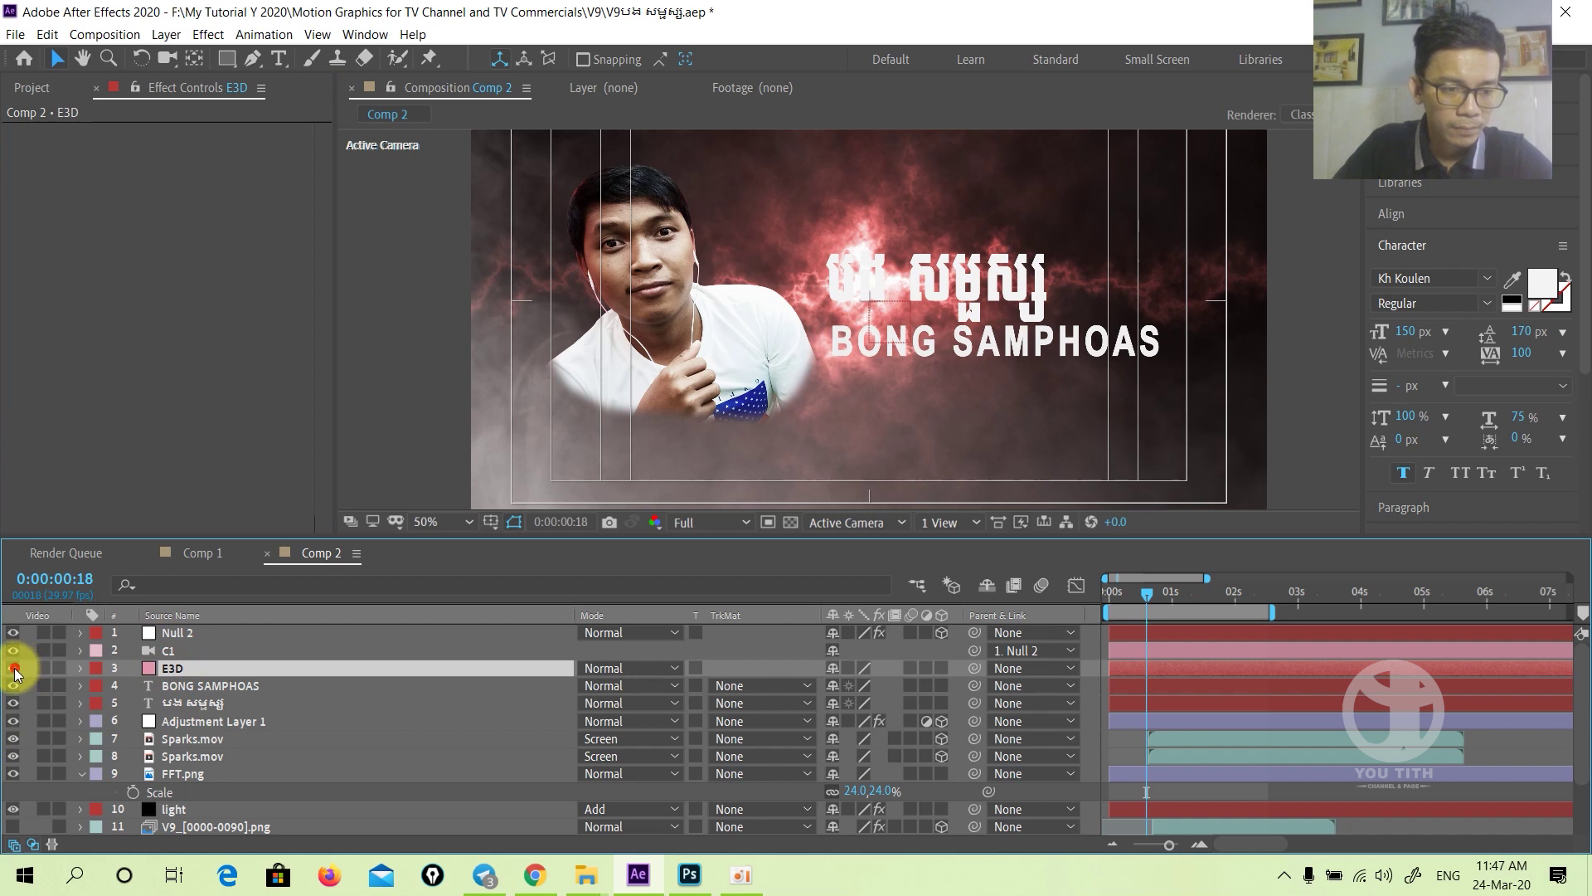
pyautogui.click(13, 667)
pyautogui.rightClick(160, 366)
pyautogui.moveTo(522, 97)
pyautogui.click(630, 97)
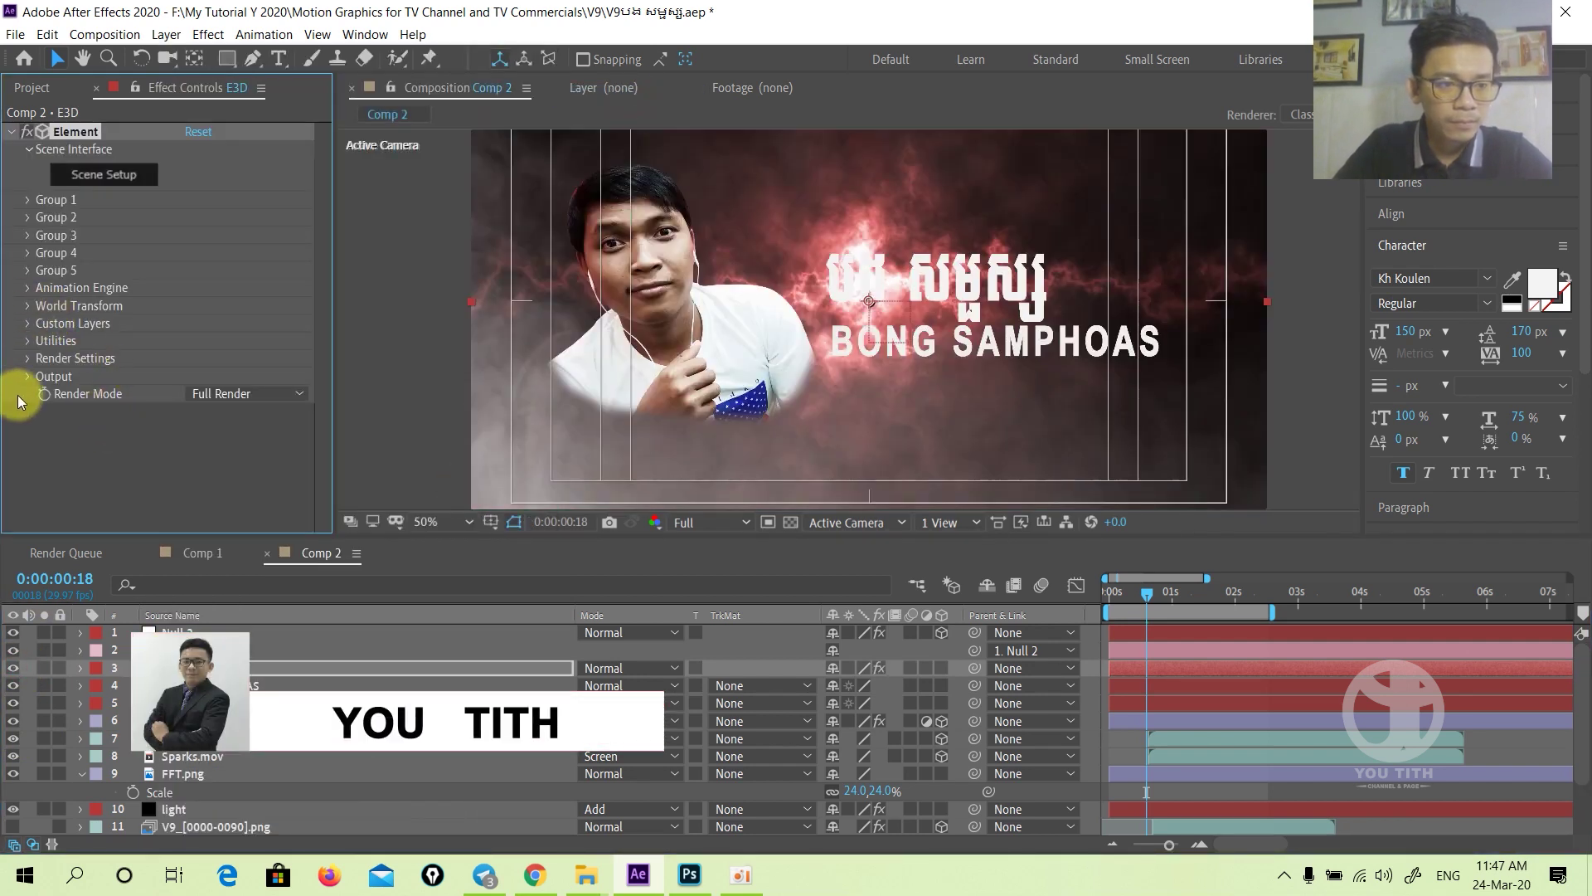
# - In Custom Text and Masks, set Path Layer 1 to the Khmer title and Path Layer 2 to BONG SAMPHOAS
pyautogui.click(27, 328)
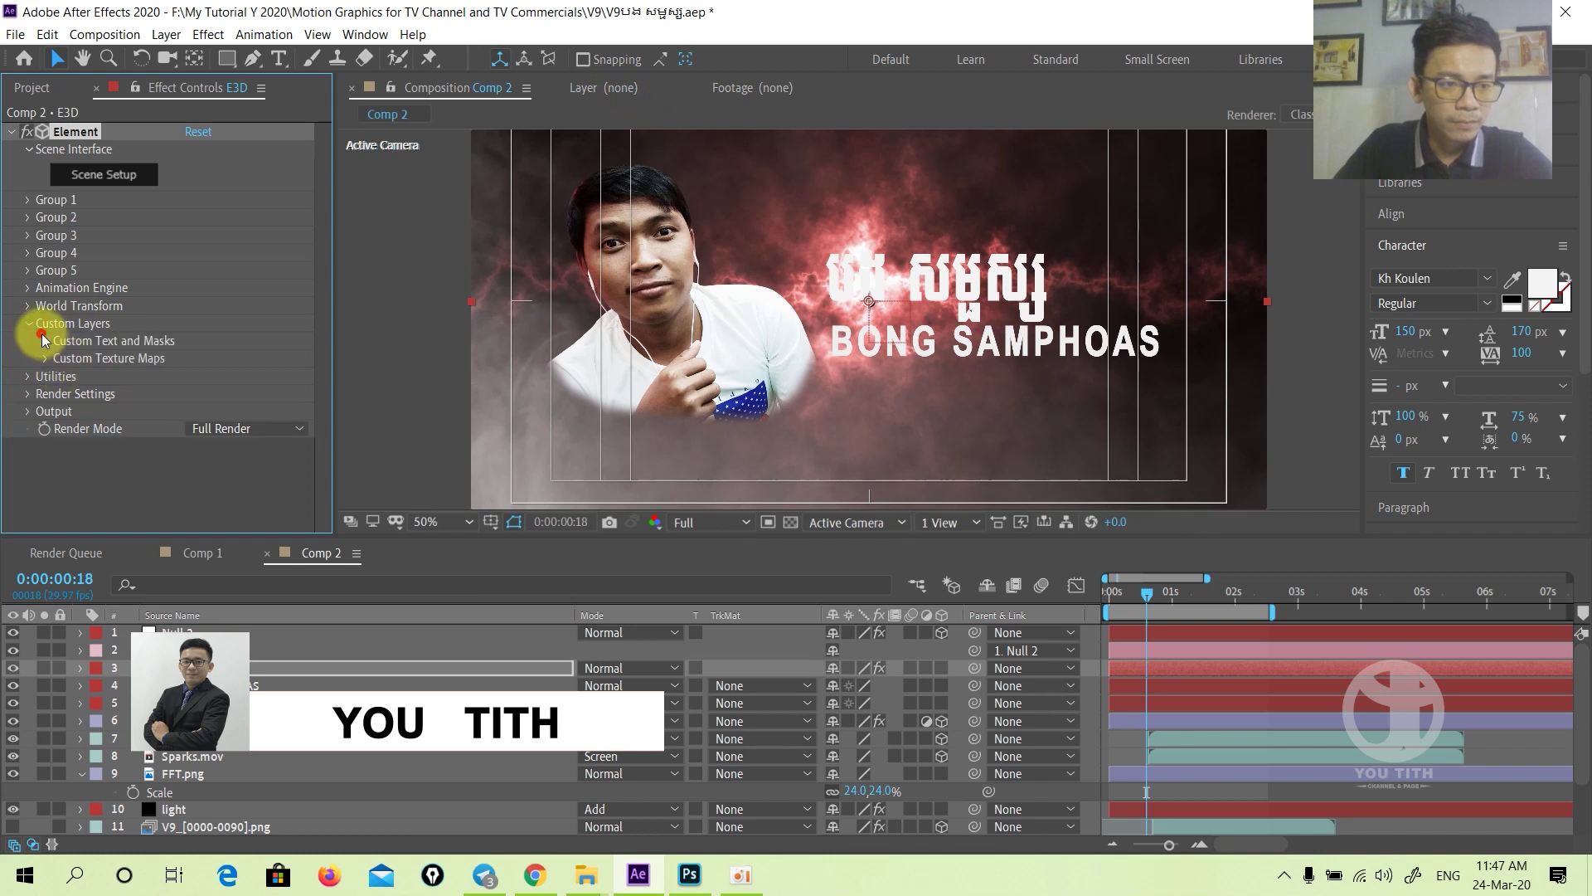
pyautogui.click(44, 340)
pyautogui.scroll(-2, 42, 338)
pyautogui.click(218, 278)
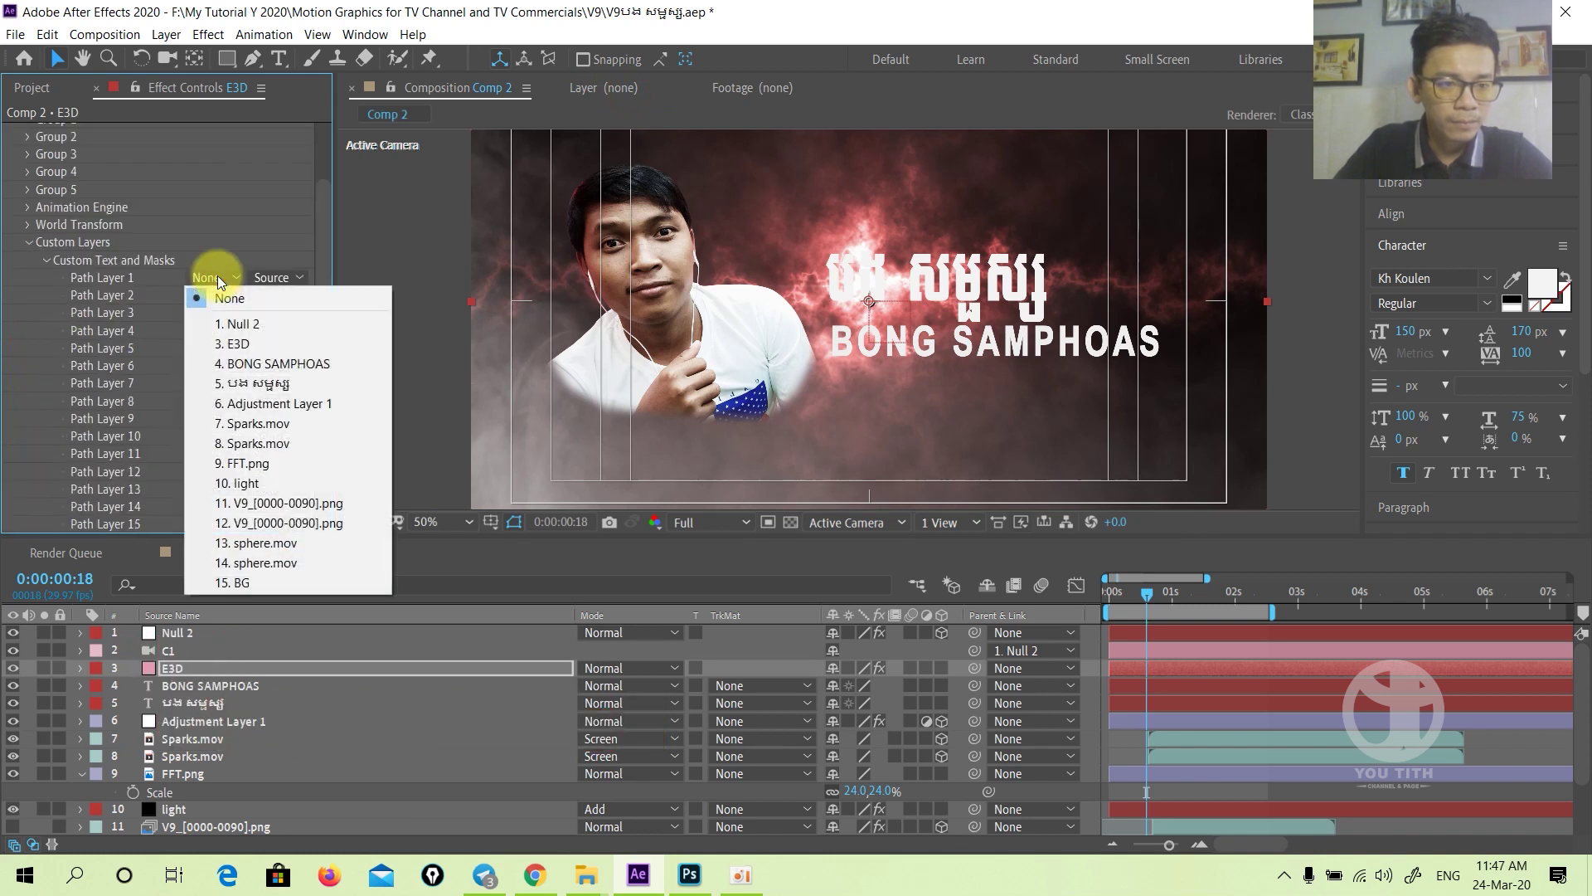
pyautogui.click(289, 392)
pyautogui.click(214, 296)
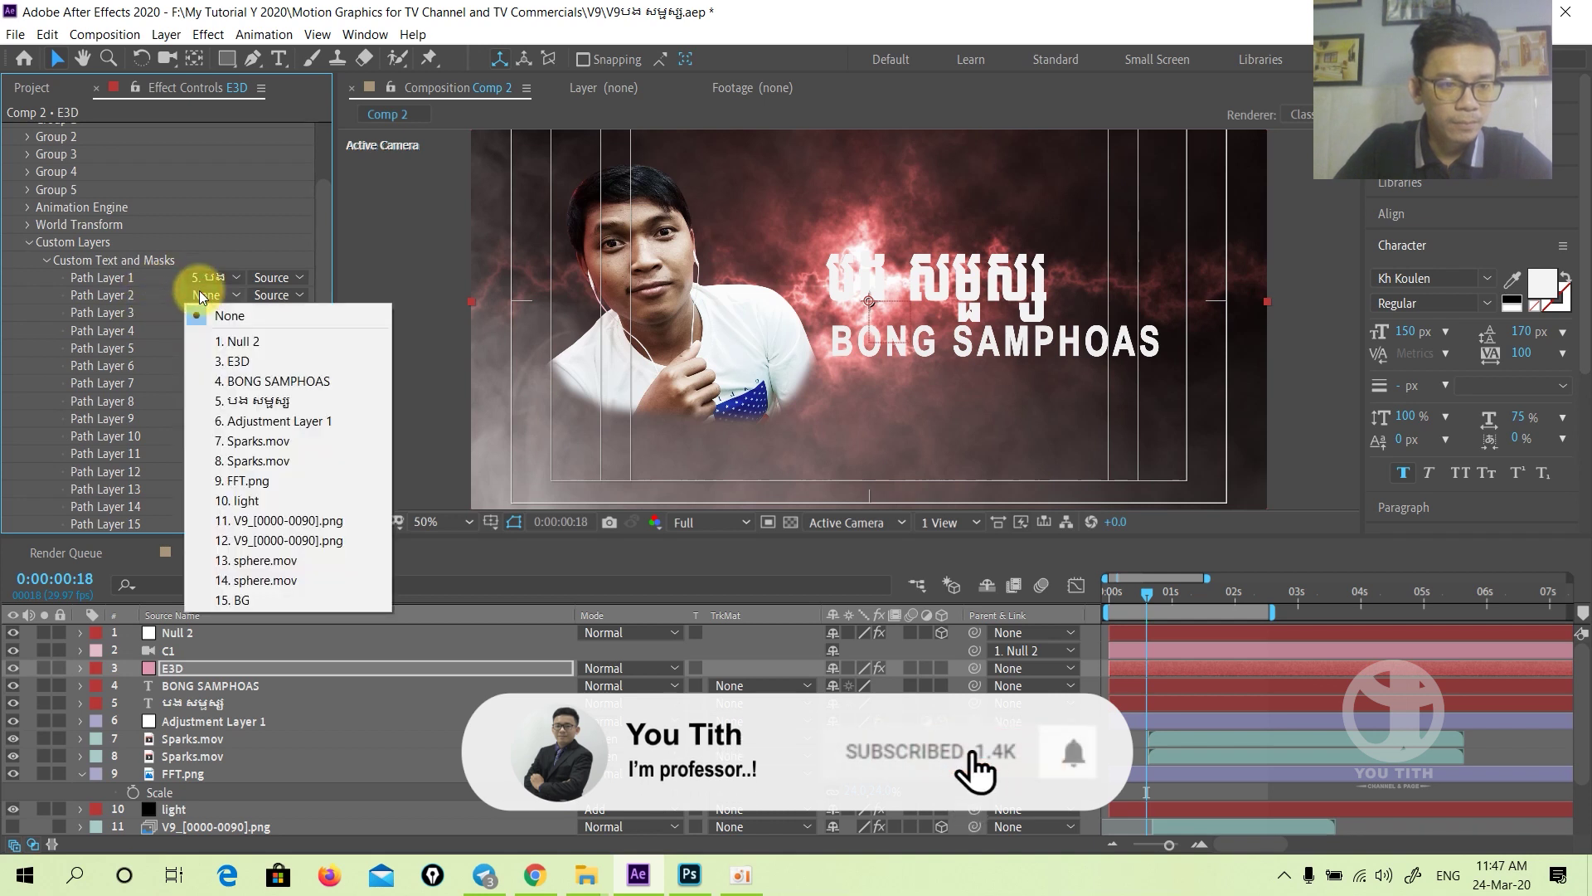
pyautogui.click(254, 384)
pyautogui.scroll(3, 112, 261)
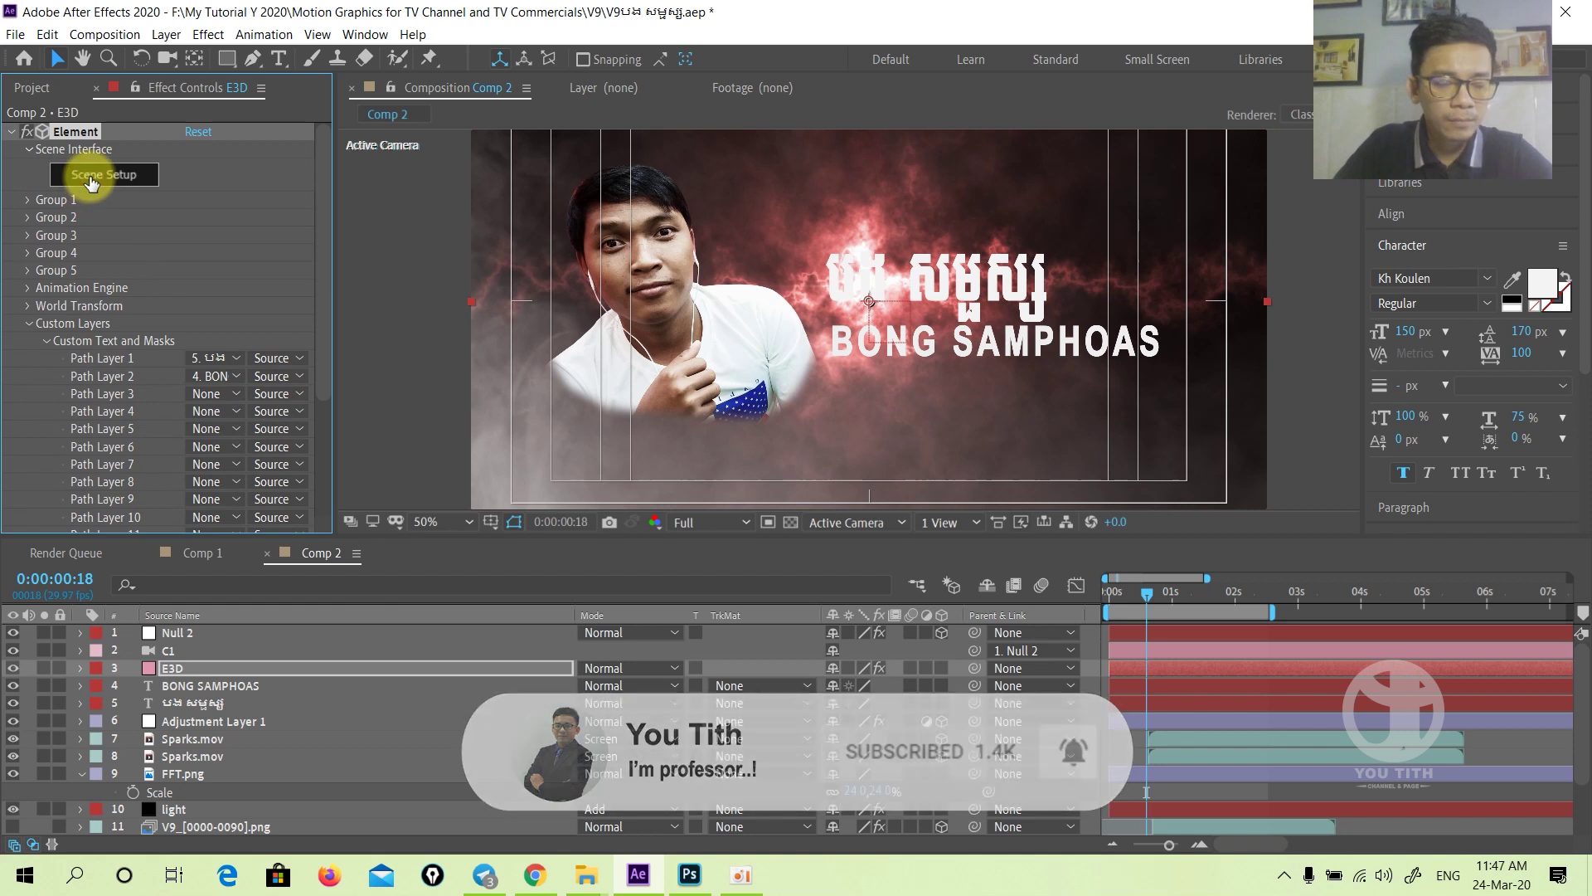
# - Open Element's Scene Setup and extrude the Khmer text into a single 3D model
pyautogui.click(92, 181)
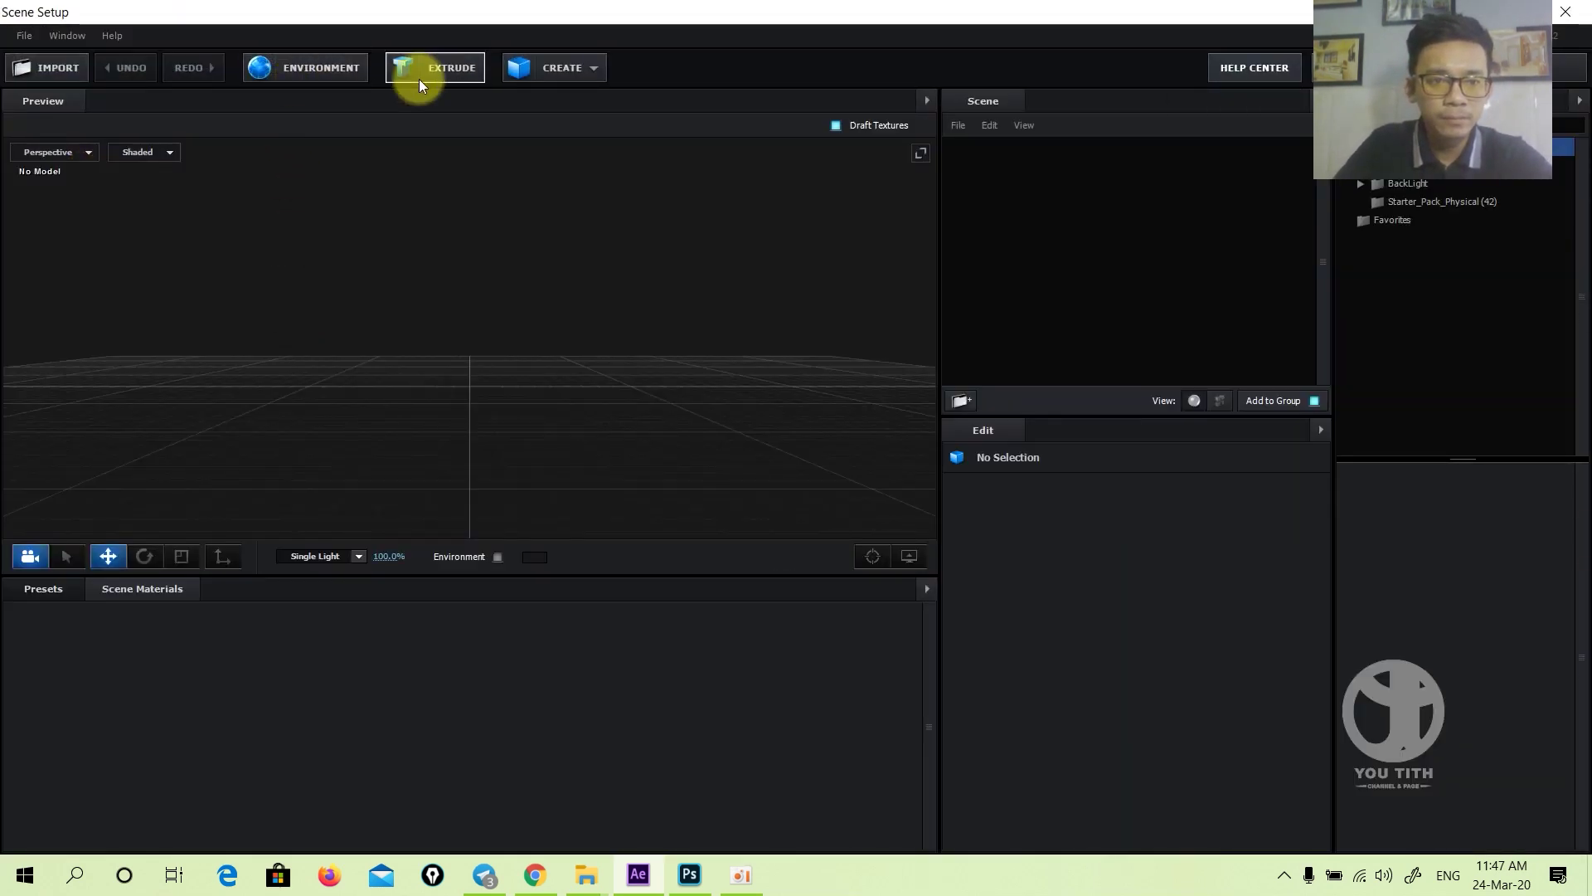
pyautogui.click(445, 66)
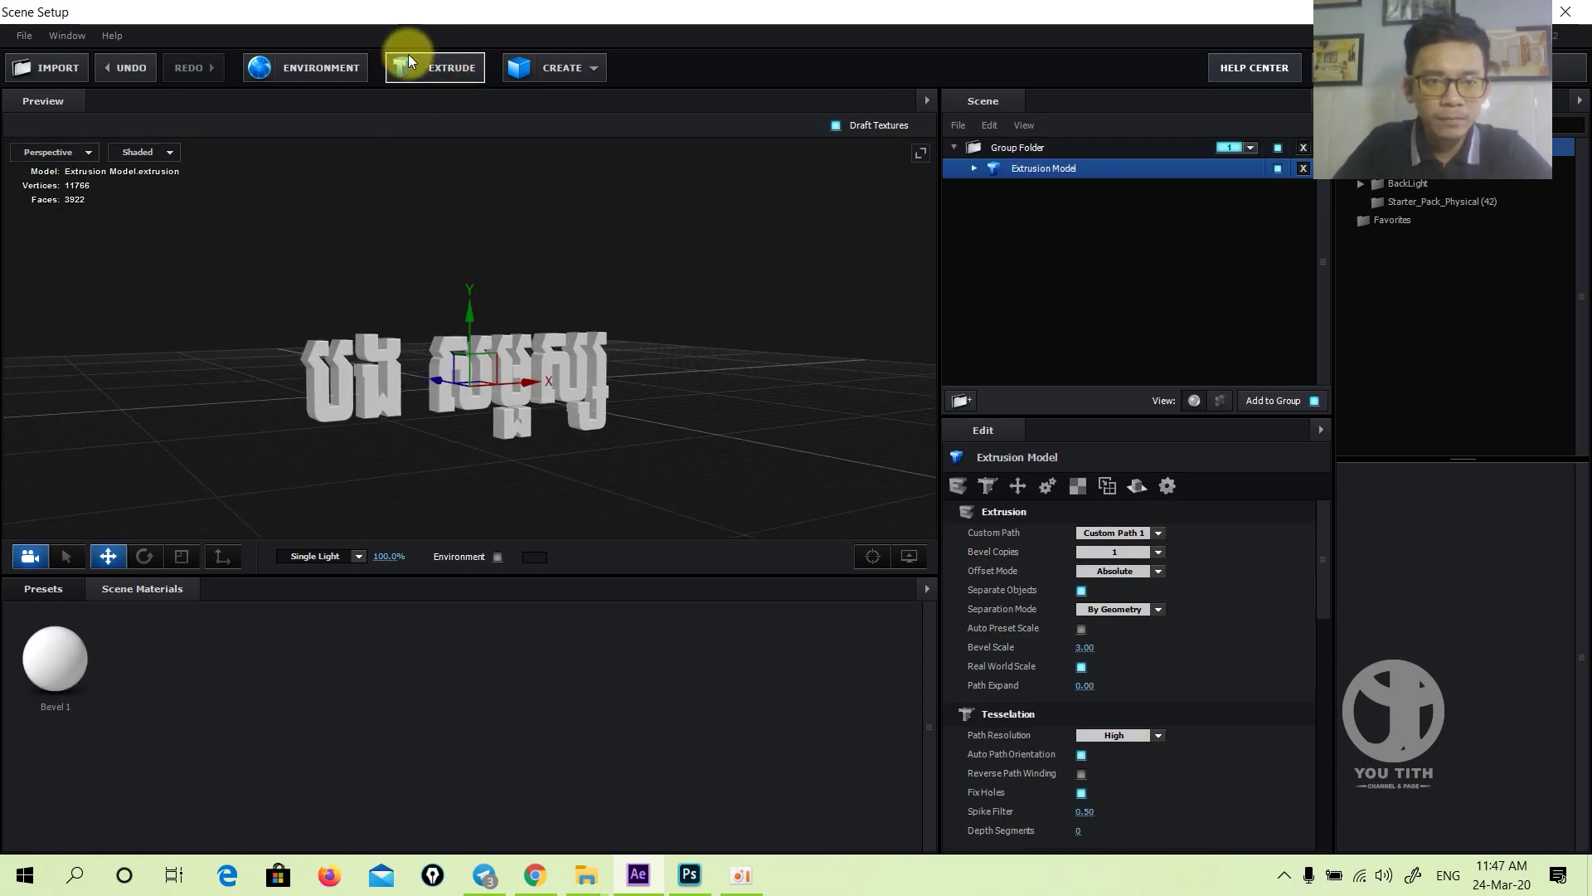
pyautogui.click(439, 67)
pyautogui.hotkey('ctrl', 'z')
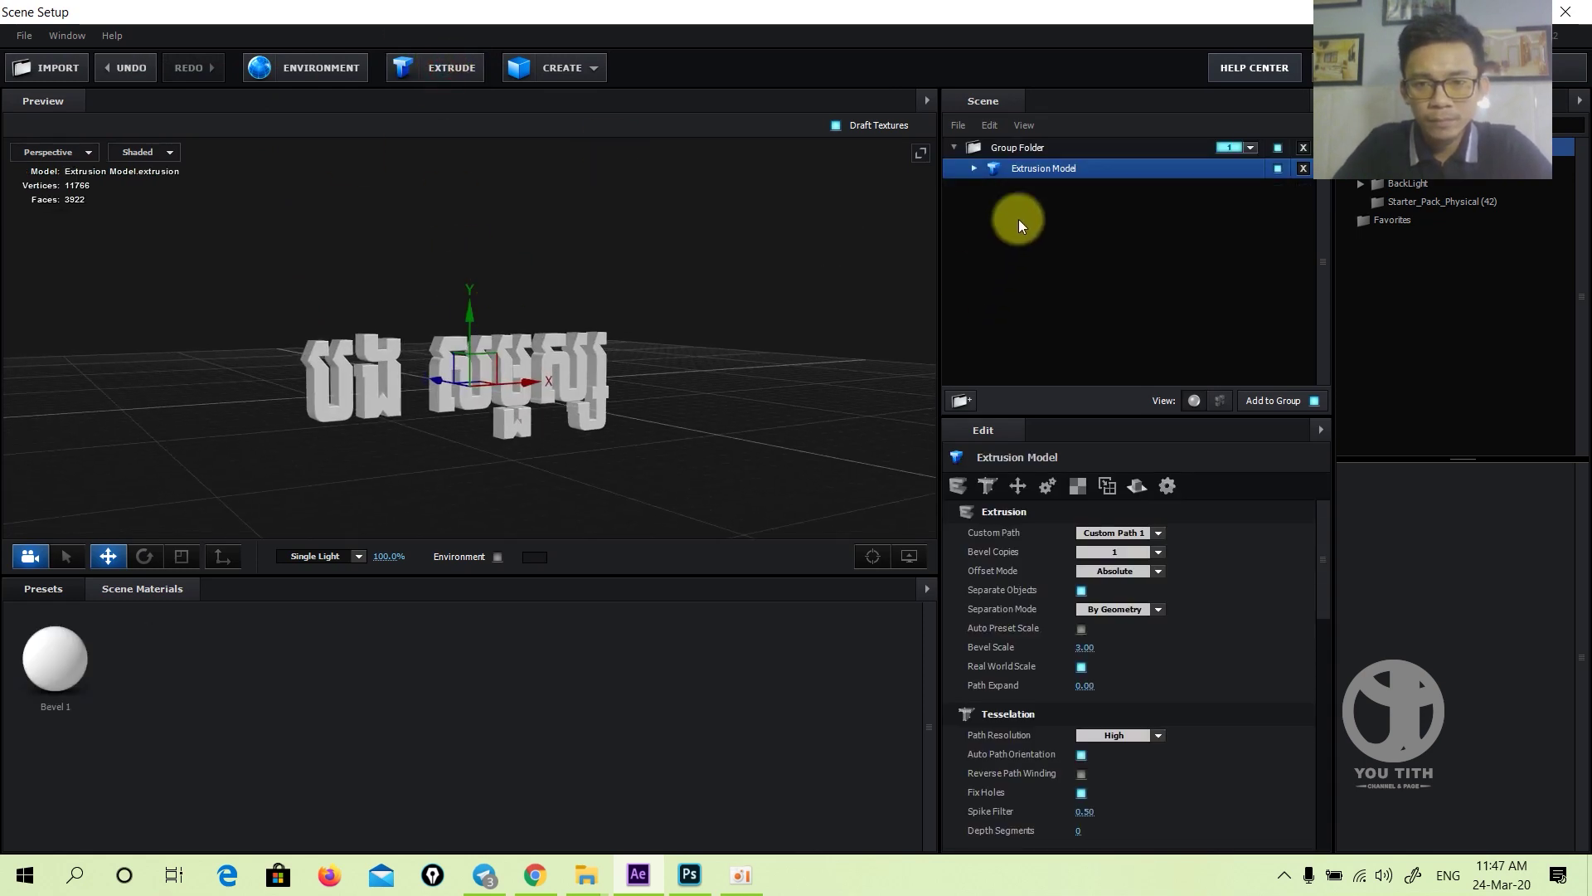
# - Add a second extrusion model and try 2 bevel copies on the first, then undo
pyautogui.click(1016, 151)
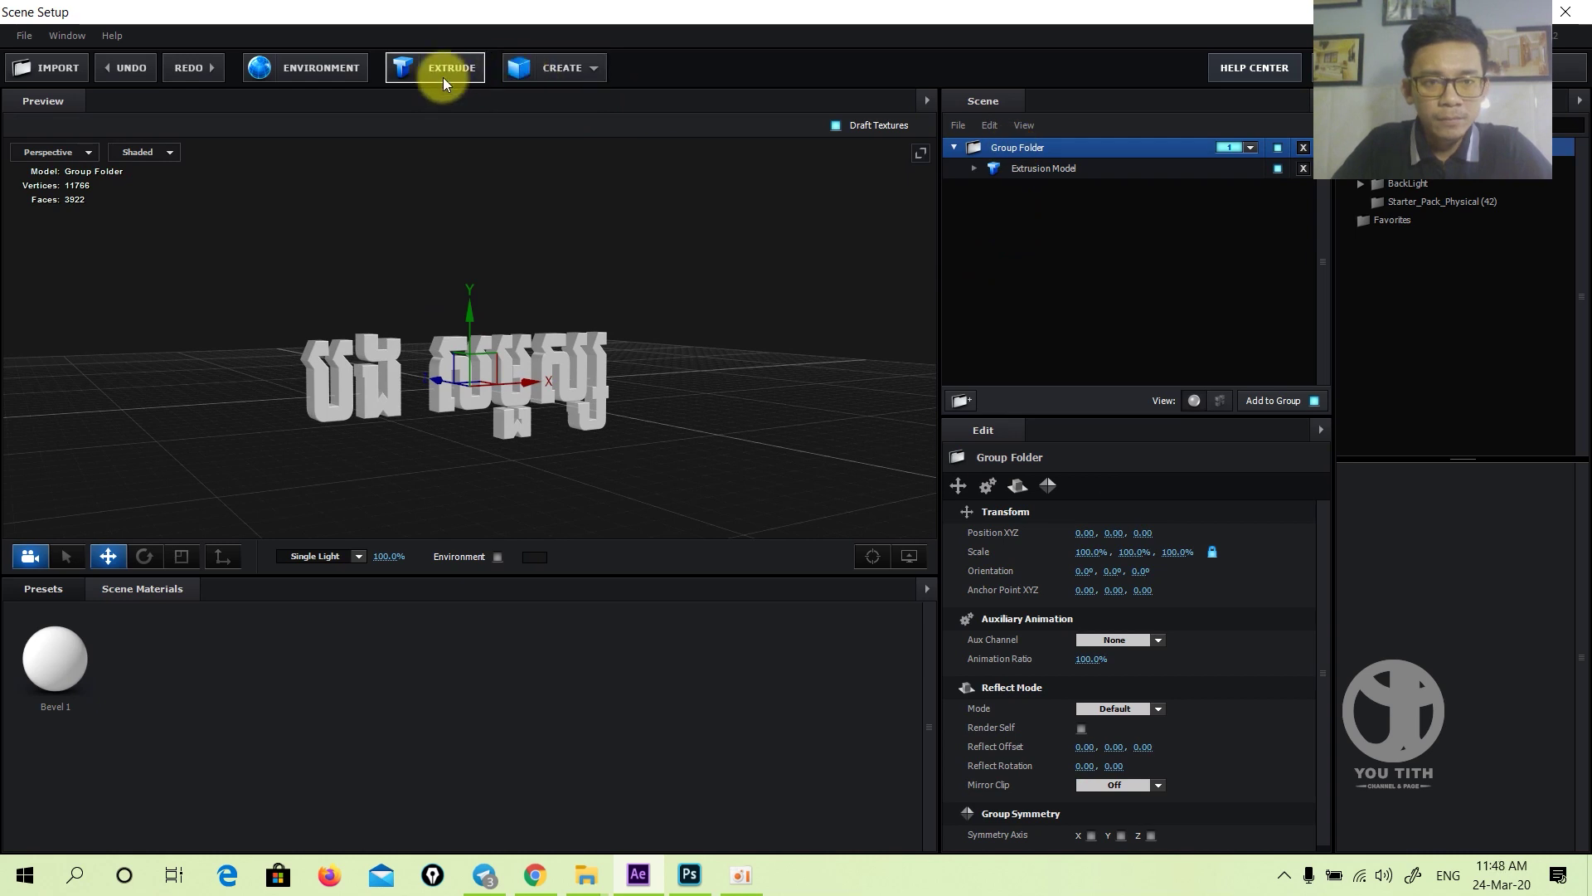
pyautogui.click(443, 73)
pyautogui.click(1018, 149)
pyautogui.click(1018, 168)
pyautogui.click(1158, 553)
pyautogui.click(1115, 574)
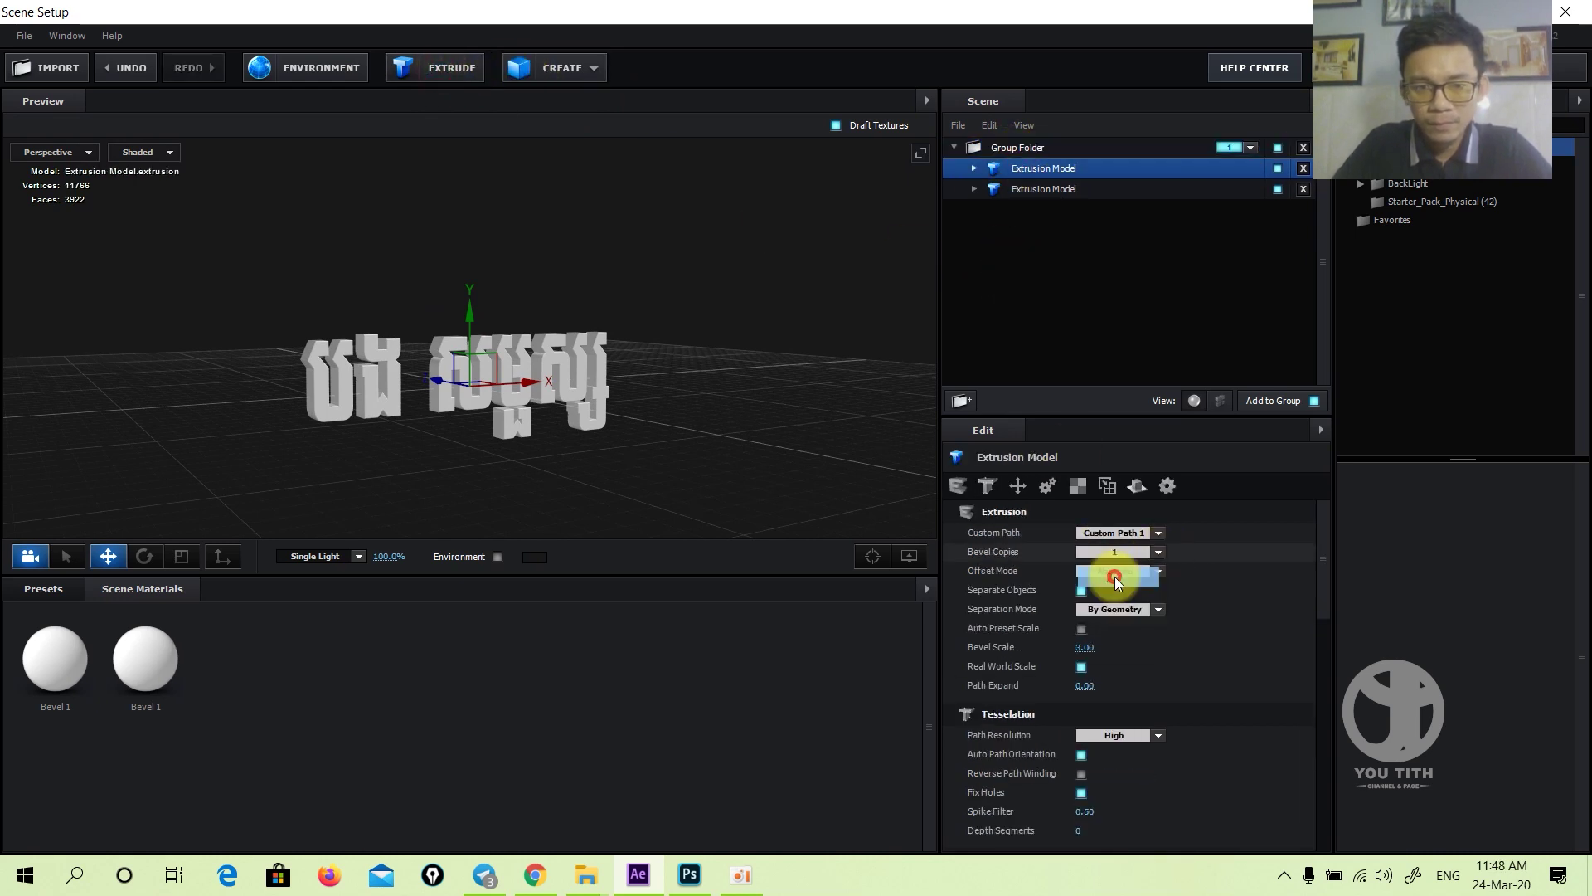
pyautogui.hotkey('ctrl', 'z')
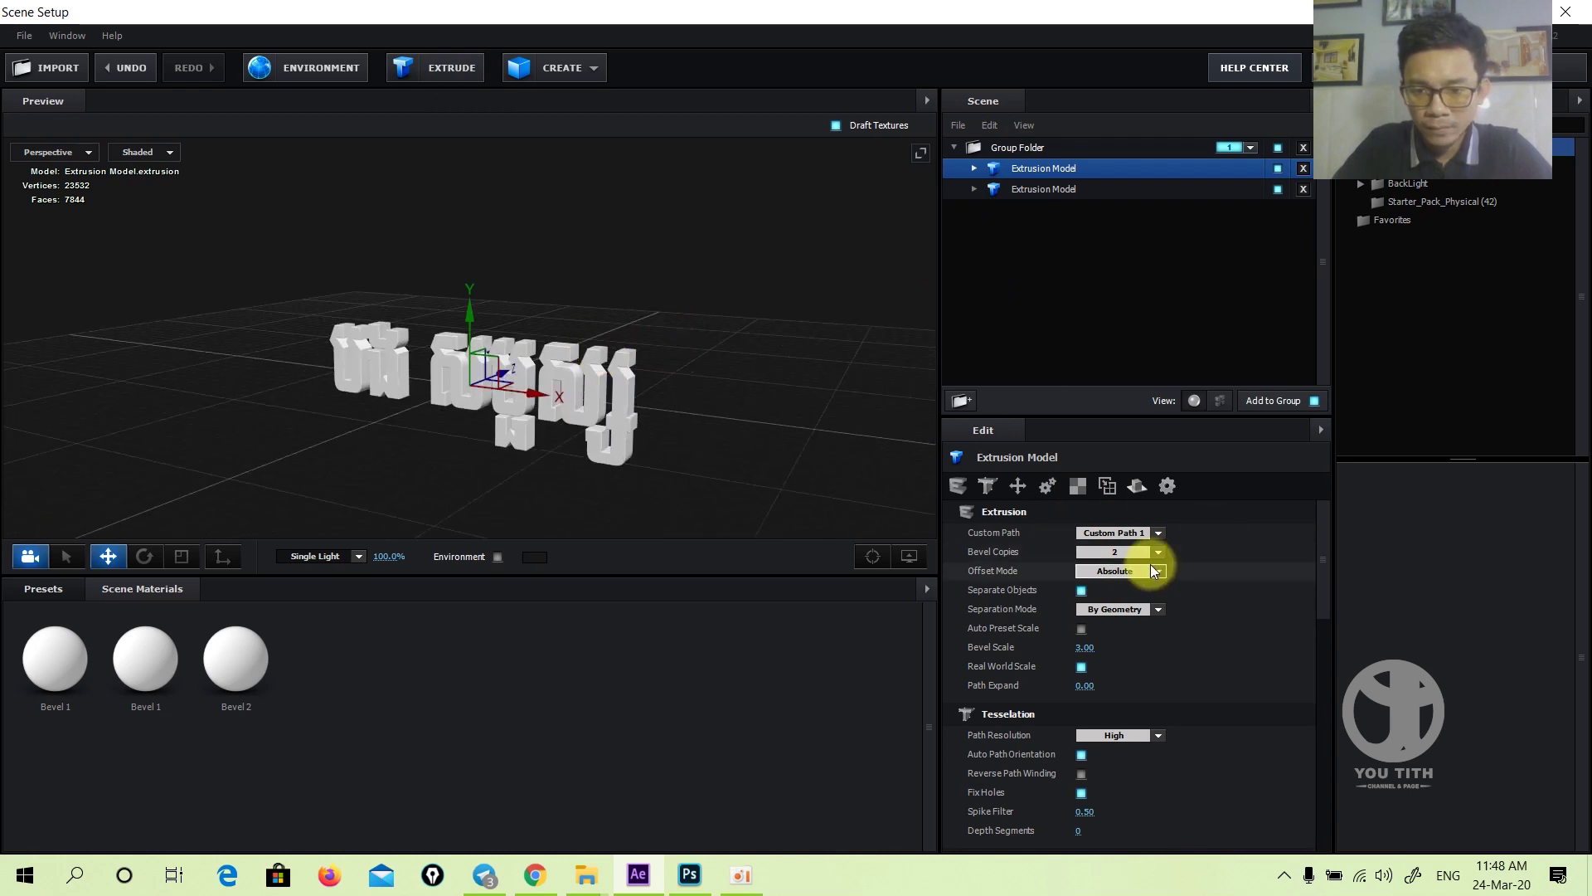
# - Inspect the Bevel 1 material settings of the first extrusion
pyautogui.click(972, 169)
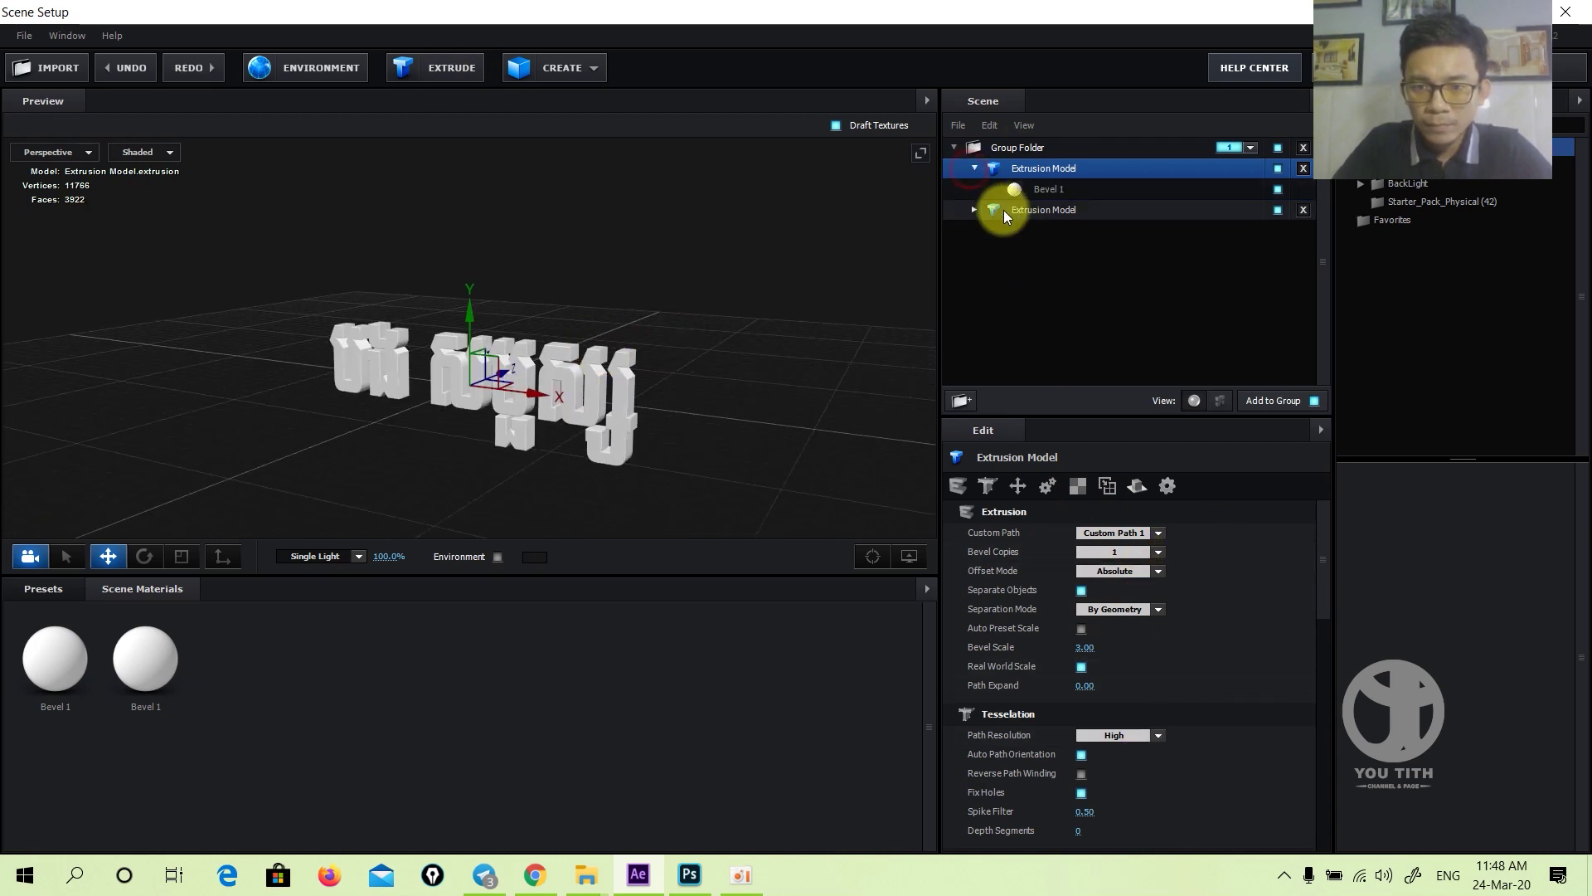
pyautogui.click(1036, 191)
pyautogui.scroll(-5, 1171, 751)
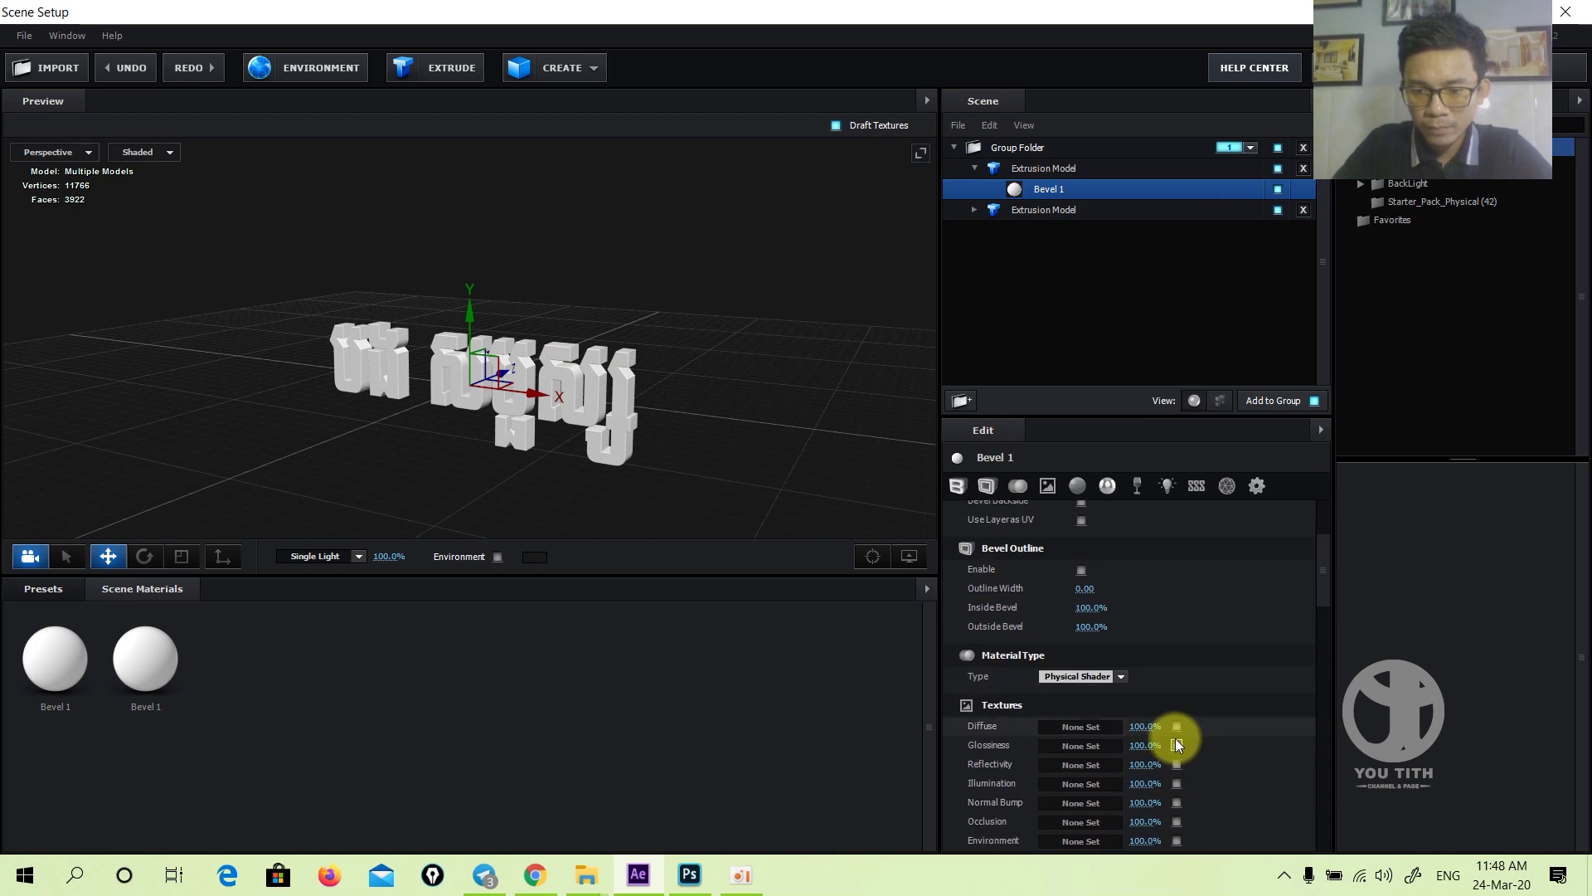
pyautogui.scroll(5, 1178, 730)
pyautogui.scroll(-2, 1173, 699)
pyautogui.scroll(-3, 1172, 699)
pyautogui.scroll(-3, 1173, 699)
pyautogui.scroll(-2, 1172, 699)
pyautogui.scroll(10, 1173, 700)
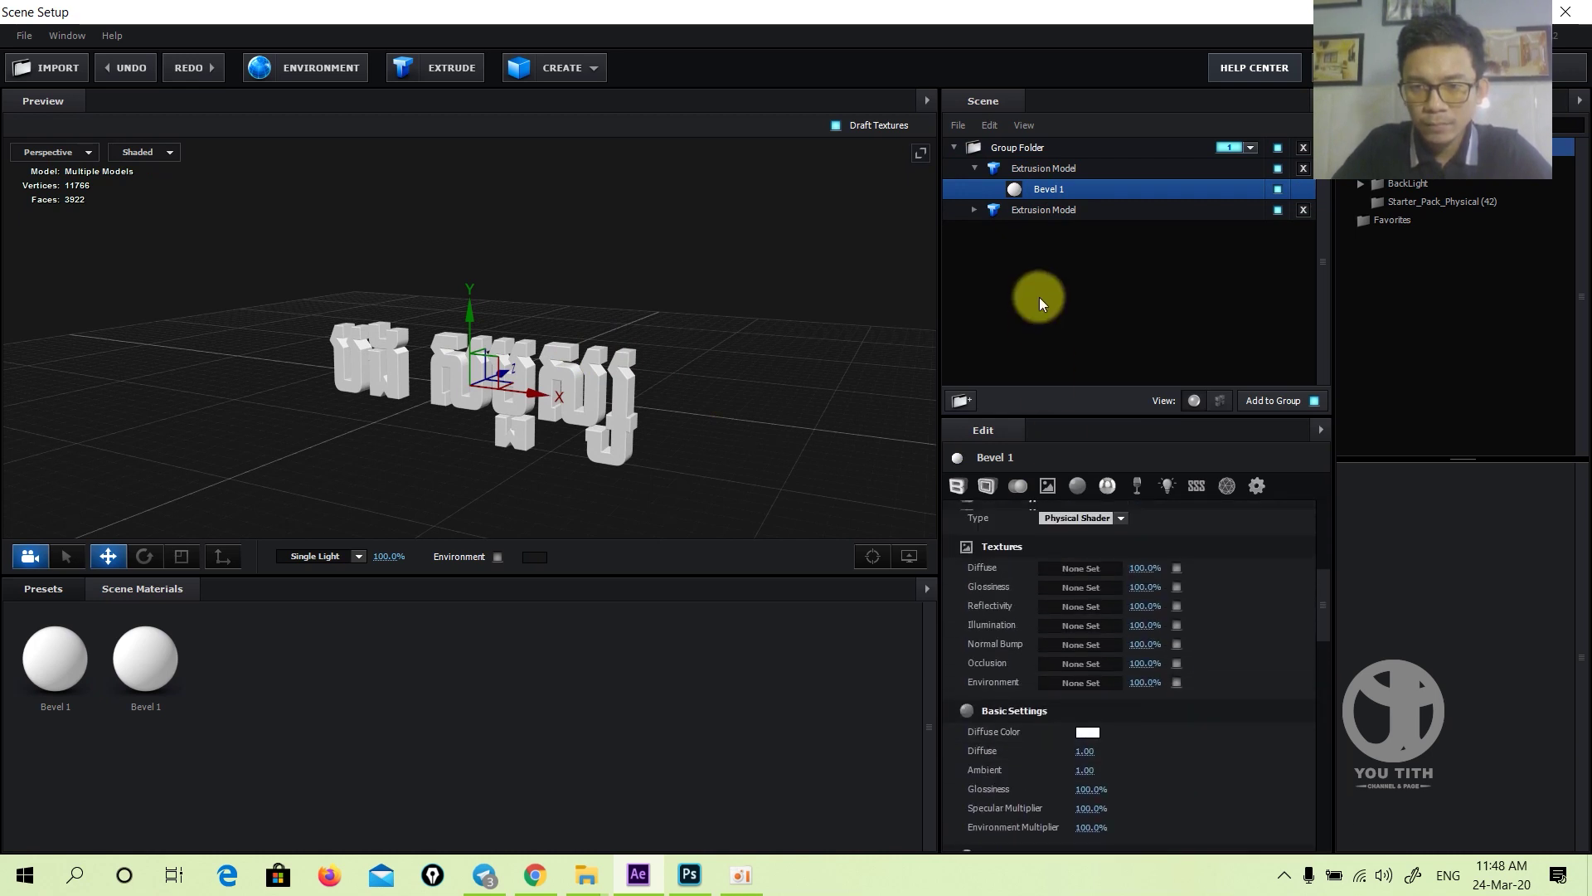
# - Set the first extrusion's bevel copies to 2, orbit to inspect, then undo back to 1
pyautogui.click(1051, 169)
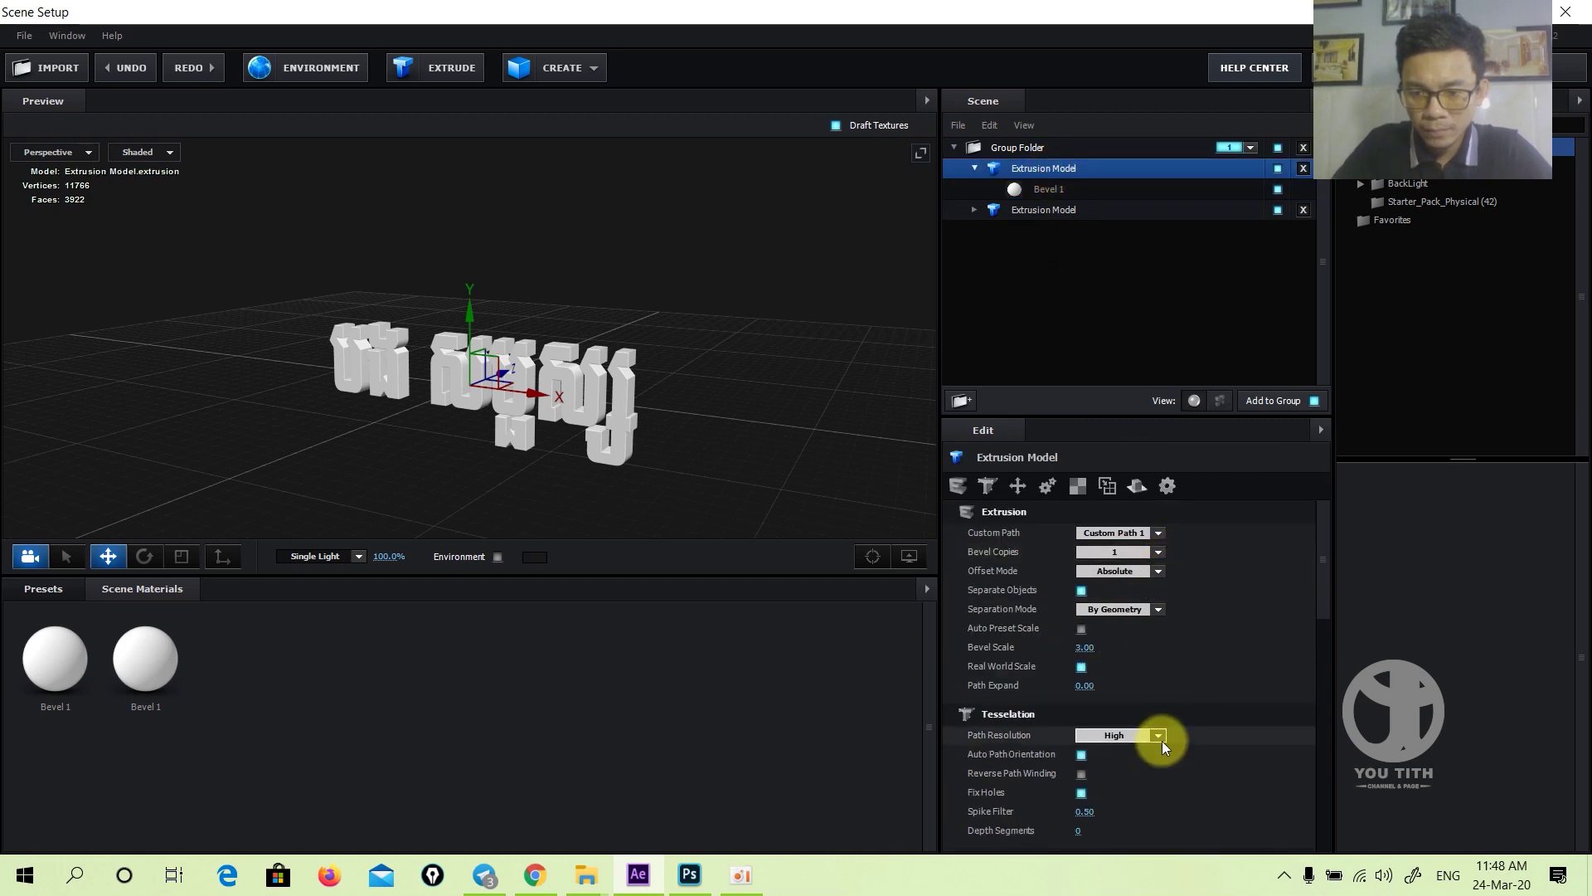
pyautogui.moveTo(1327, 579); pyautogui.dragTo(1314, 567)
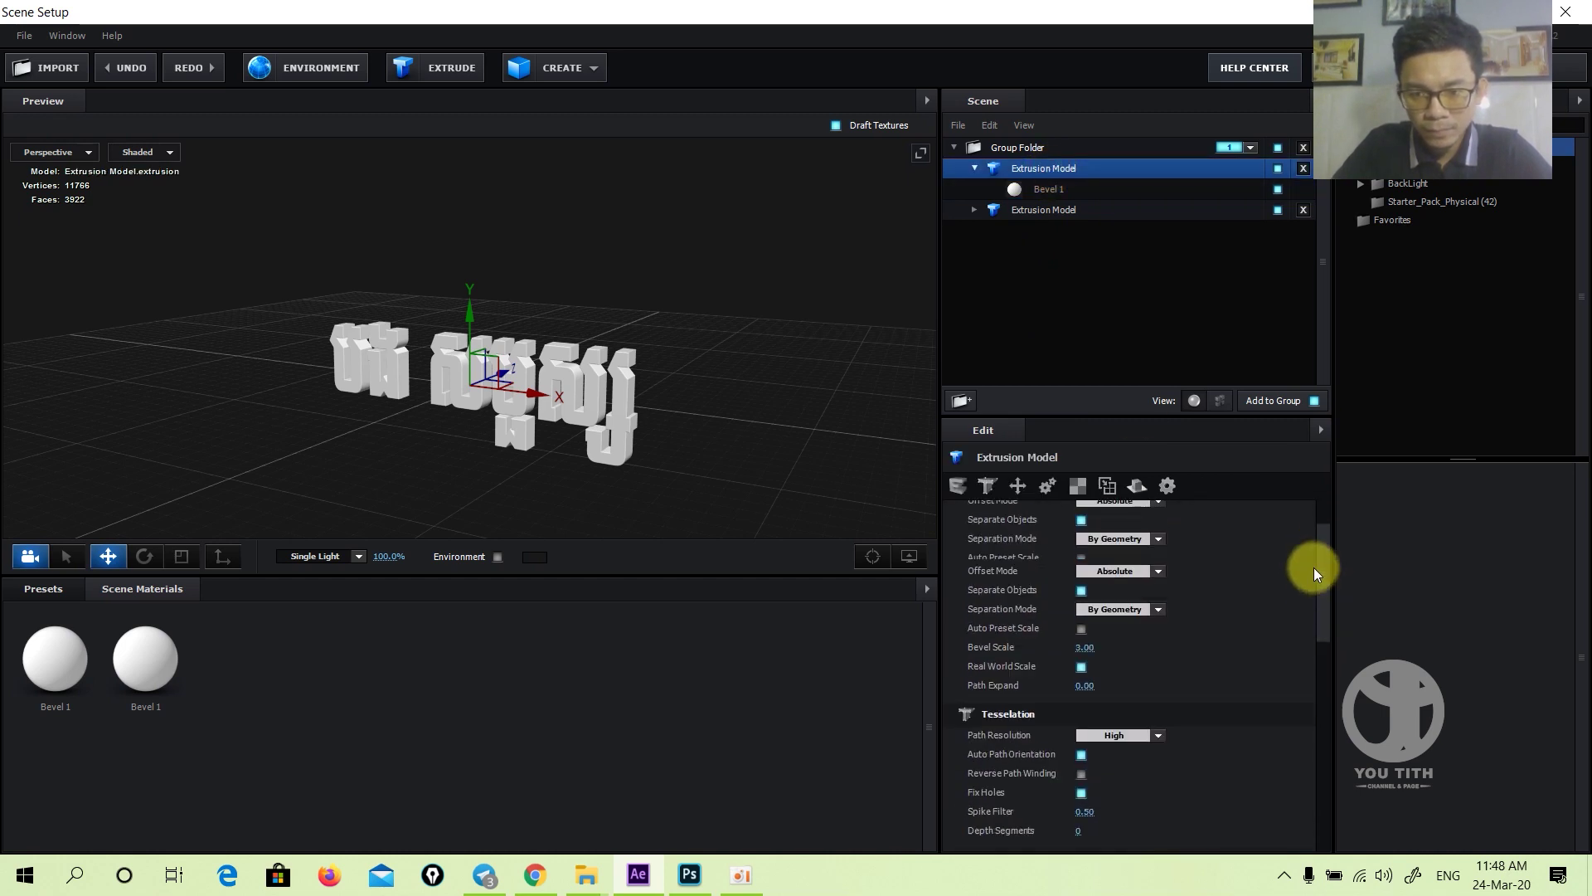
pyautogui.click(1155, 551)
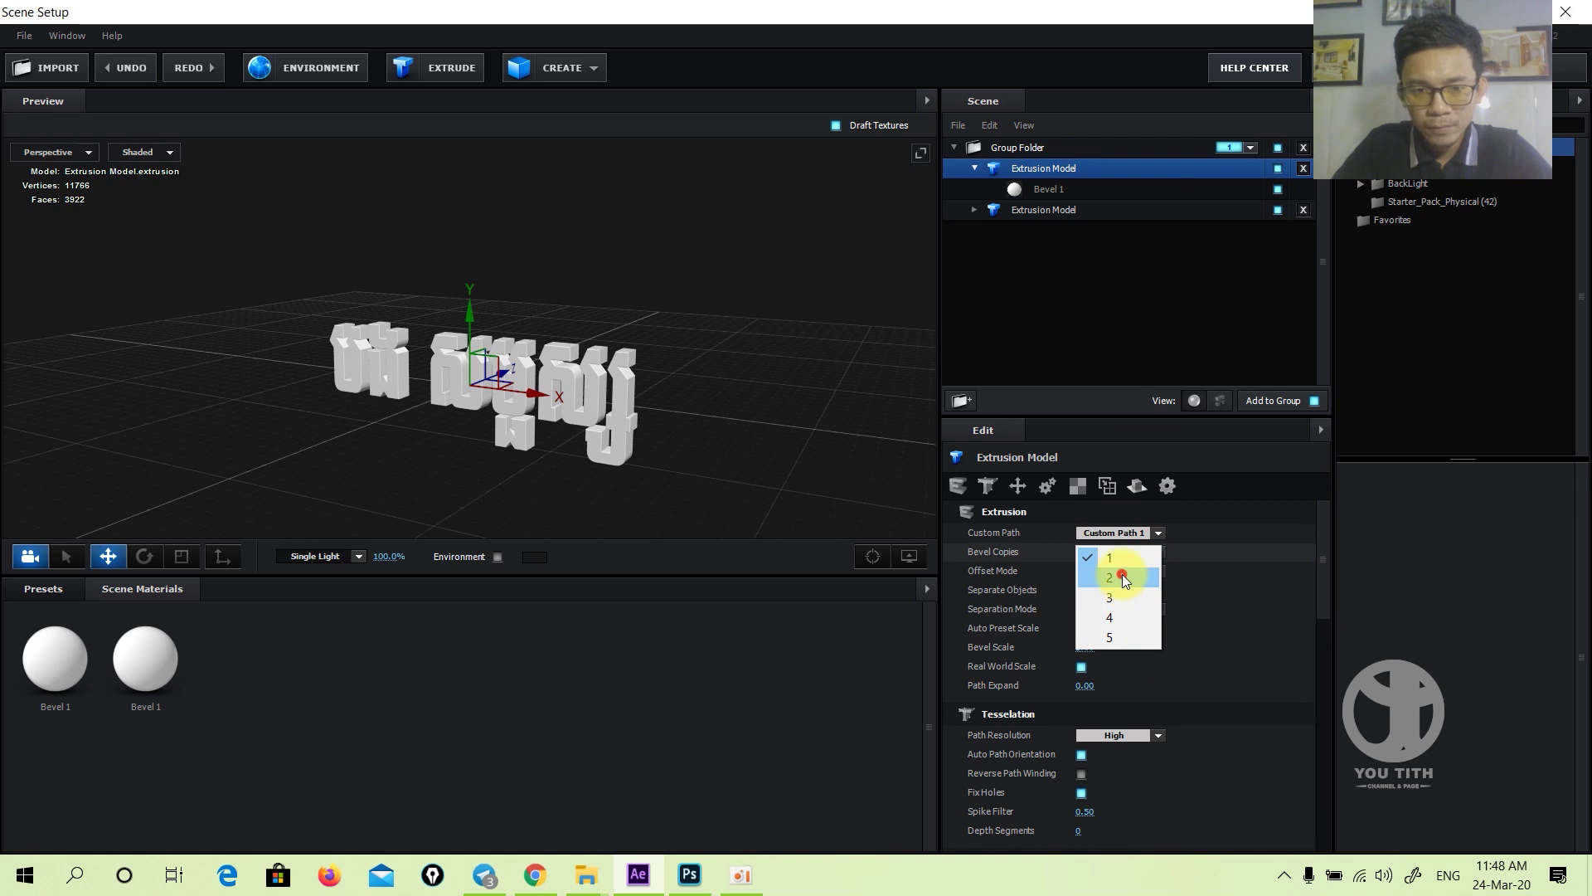
pyautogui.click(1122, 574)
pyautogui.moveTo(461, 314); pyautogui.dragTo(493, 347)
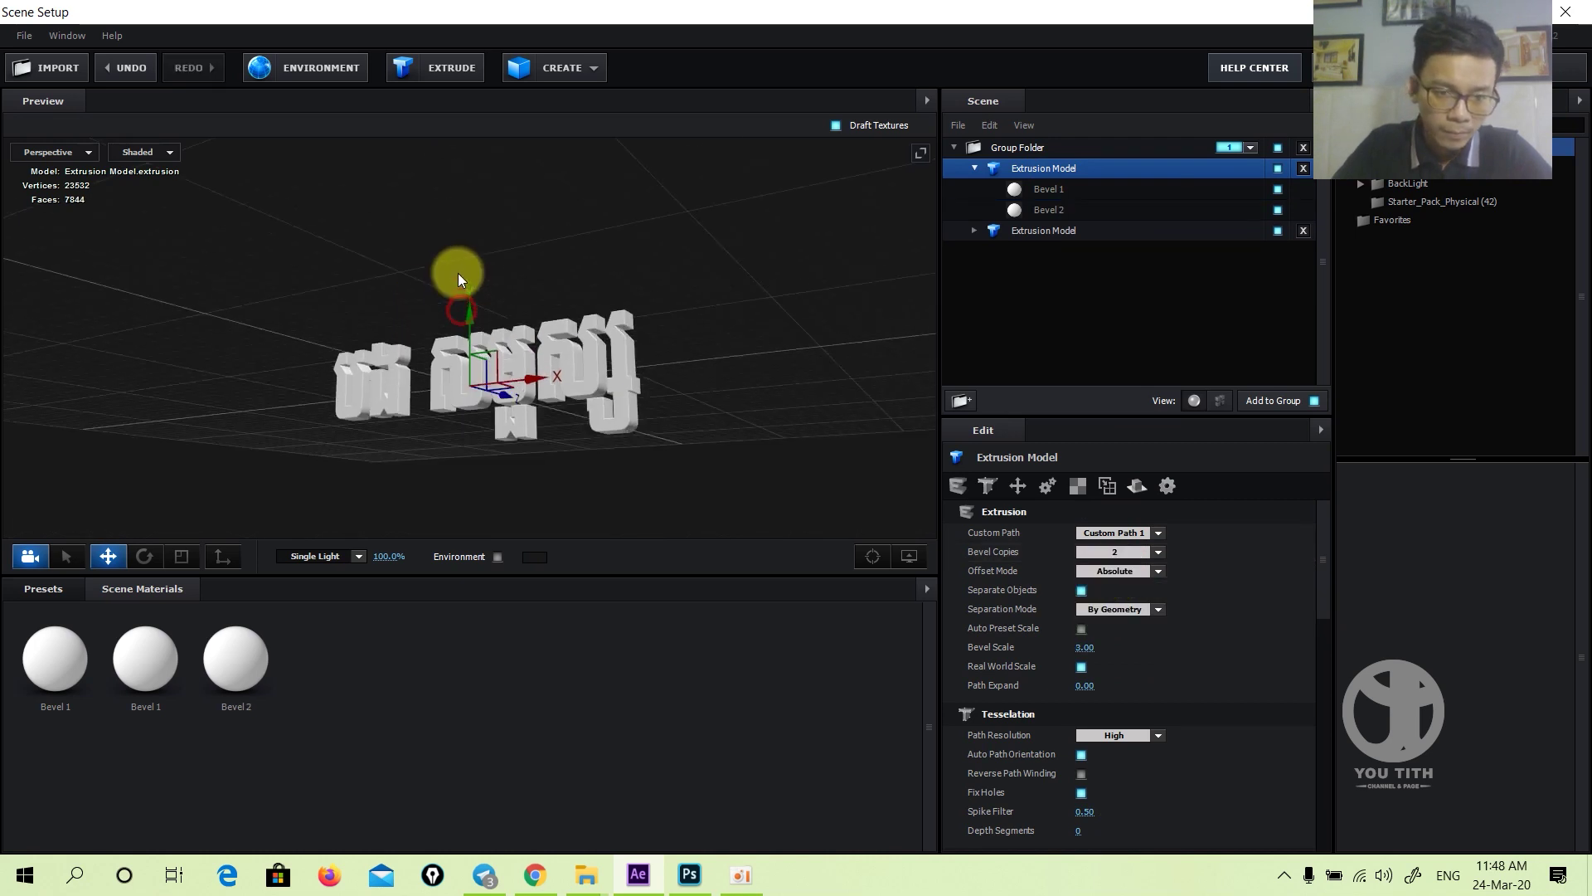
pyautogui.hotkey('ctrl', 'z')
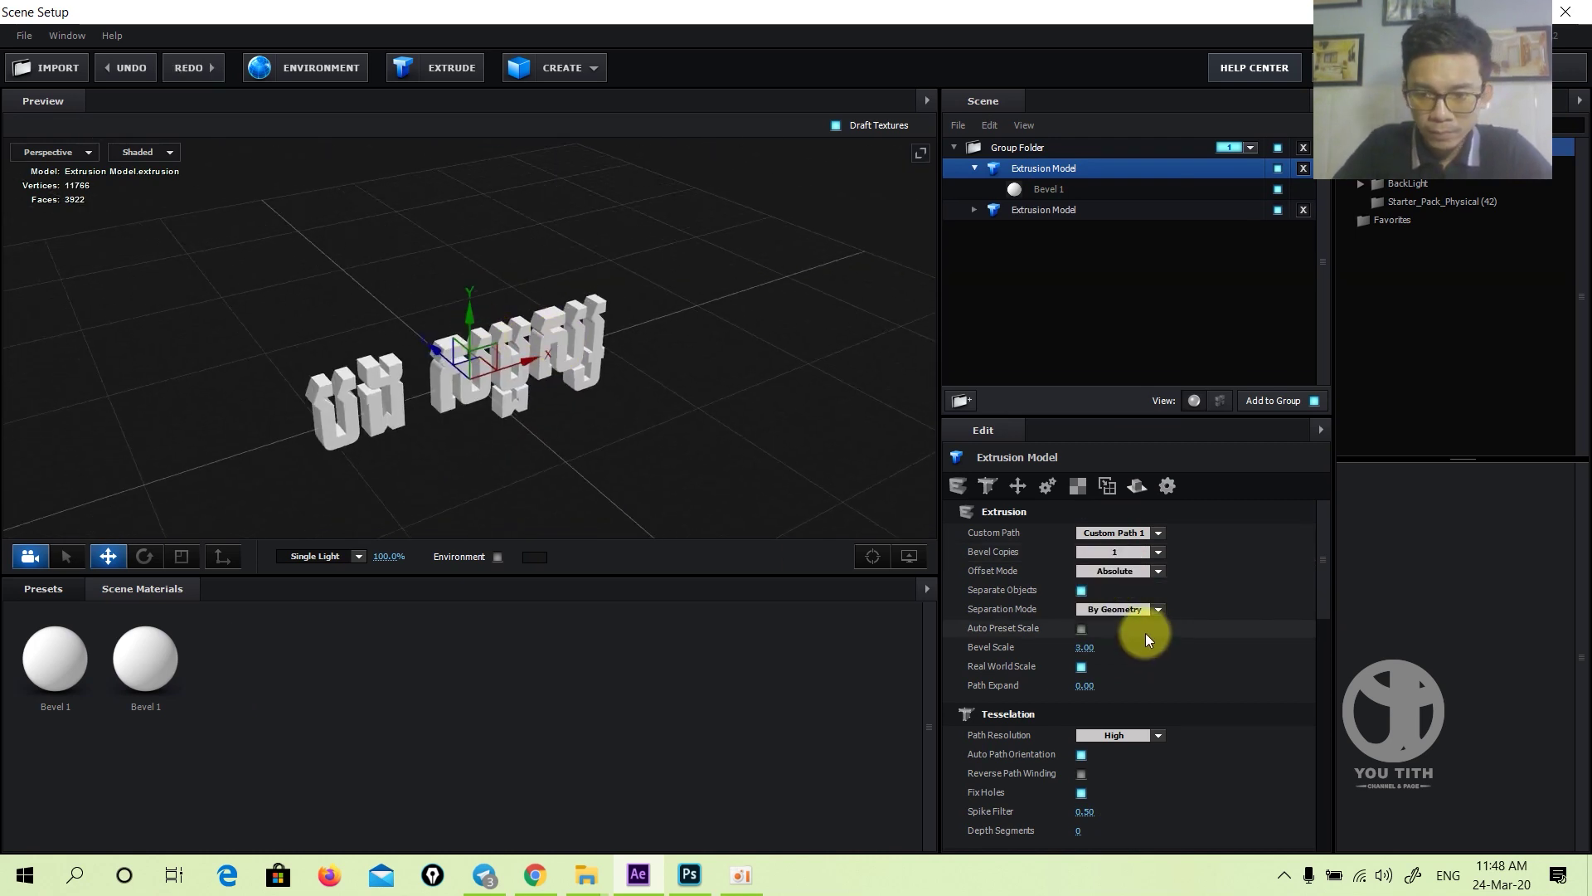
pyautogui.click(1156, 534)
# - Switch the second extrusion to Custom Path 2 and change the viewport to Front view
pyautogui.click(1157, 535)
pyautogui.click(1145, 559)
pyautogui.moveTo(496, 366)
pyautogui.mouseDown()
pyautogui.moveTo(466, 297)
pyautogui.moveTo(529, 319)
pyautogui.mouseUp()
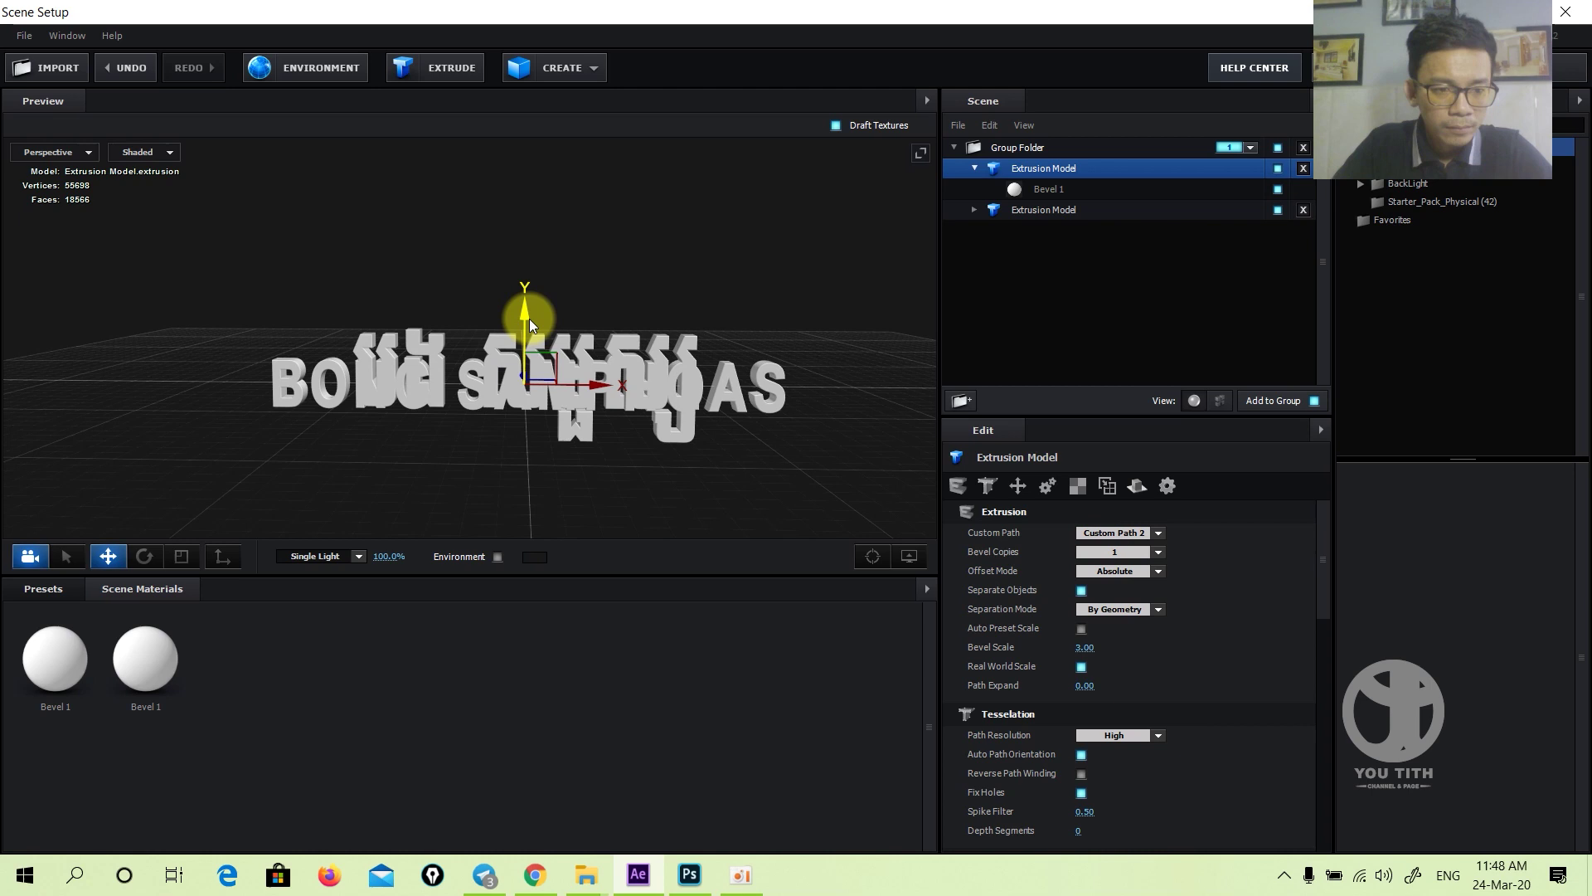
pyautogui.click(90, 157)
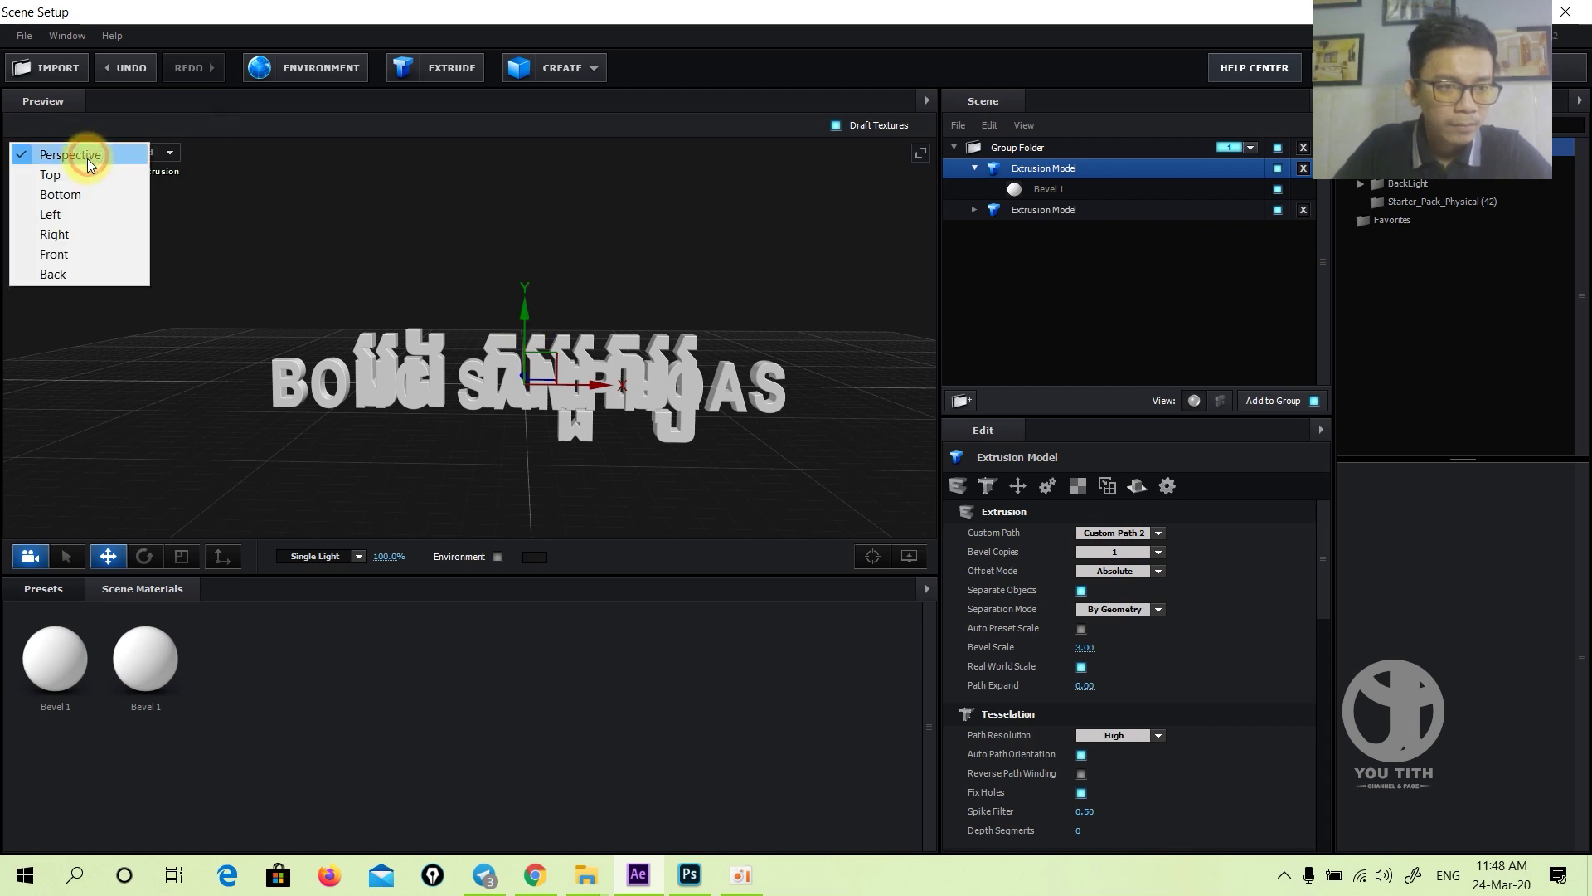
pyautogui.click(63, 252)
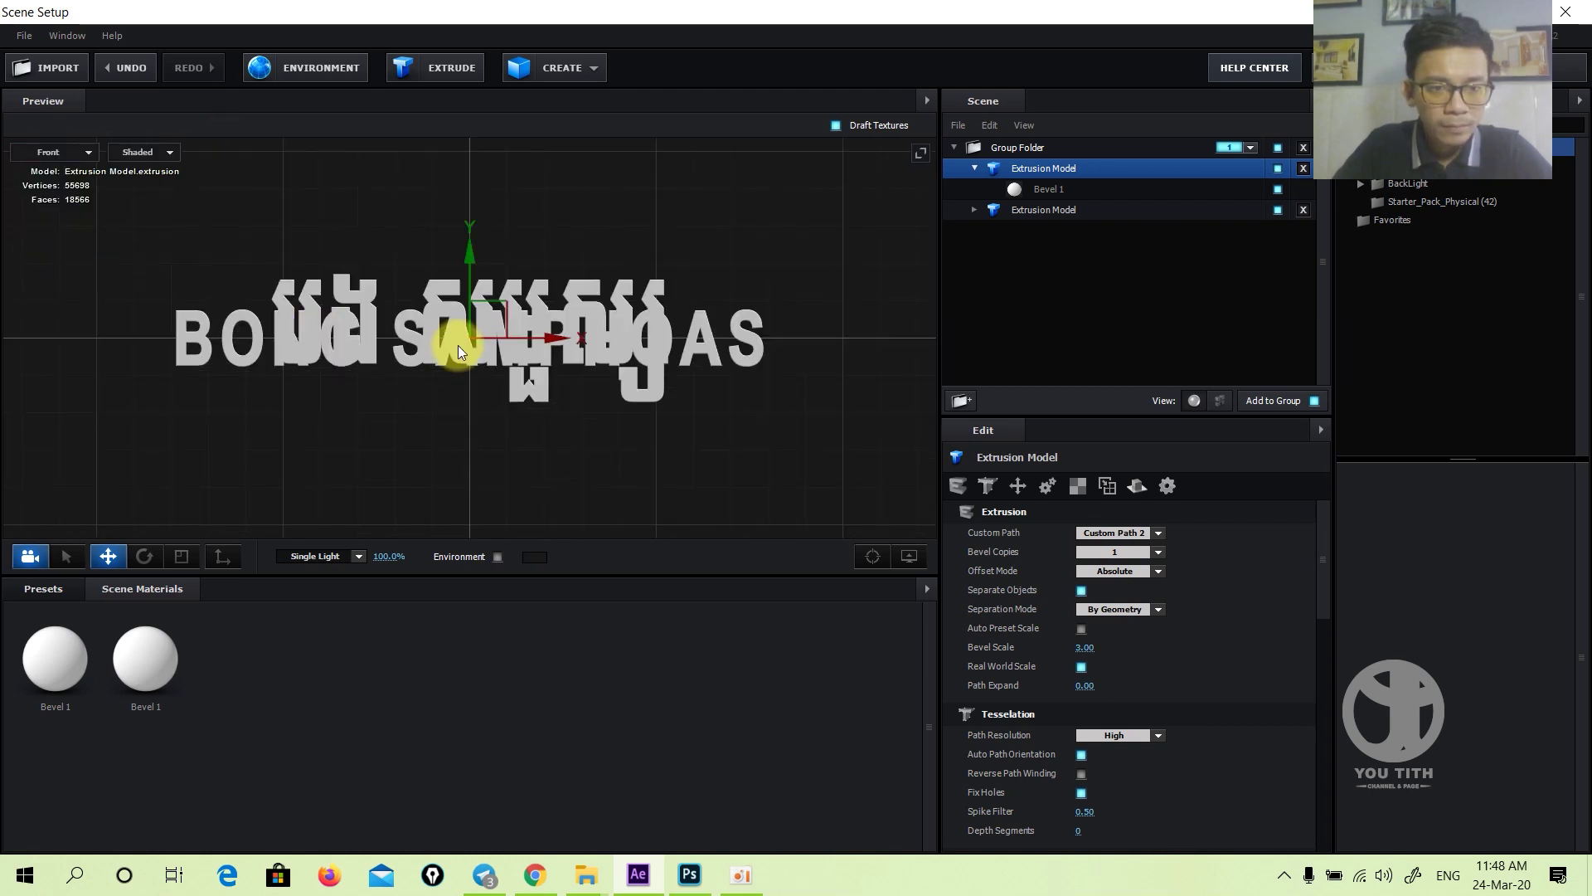
pyautogui.moveTo(524, 399)
pyautogui.mouseDown()
pyautogui.moveTo(527, 350)
pyautogui.moveTo(558, 435)
pyautogui.moveTo(569, 311)
pyautogui.mouseUp()
# - Move BONG SAMPHOAS along X, scale it down, and place it beneath the Khmer title
pyautogui.moveTo(599, 405)
pyautogui.mouseDown()
pyautogui.moveTo(688, 401)
pyautogui.moveTo(579, 405)
pyautogui.mouseUp()
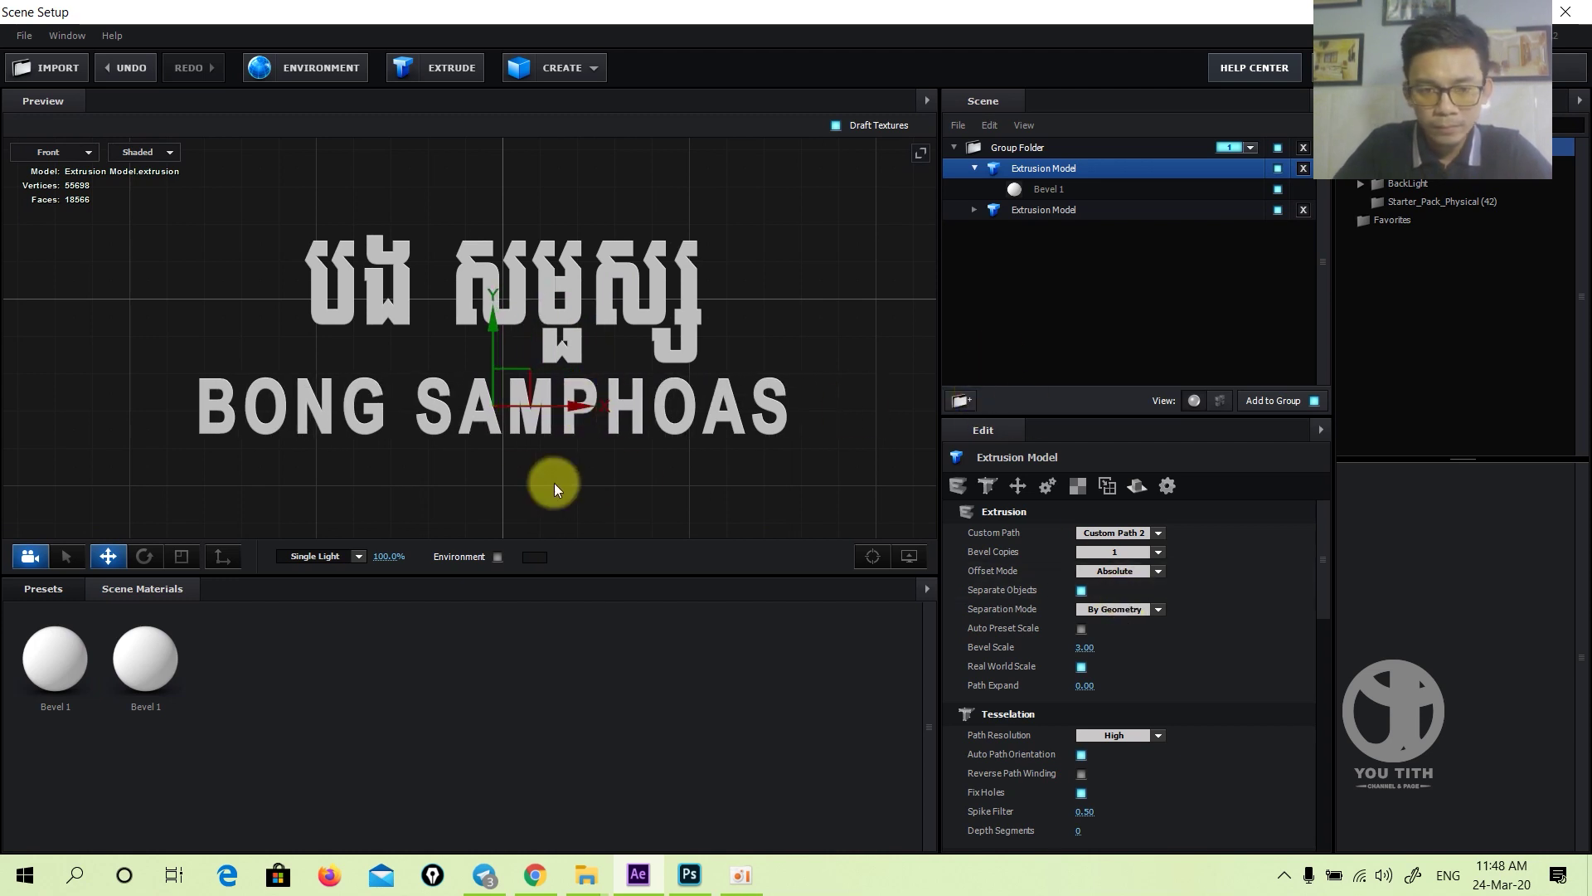
pyautogui.press('r')
pyautogui.moveTo(525, 377); pyautogui.dragTo(343, 400)
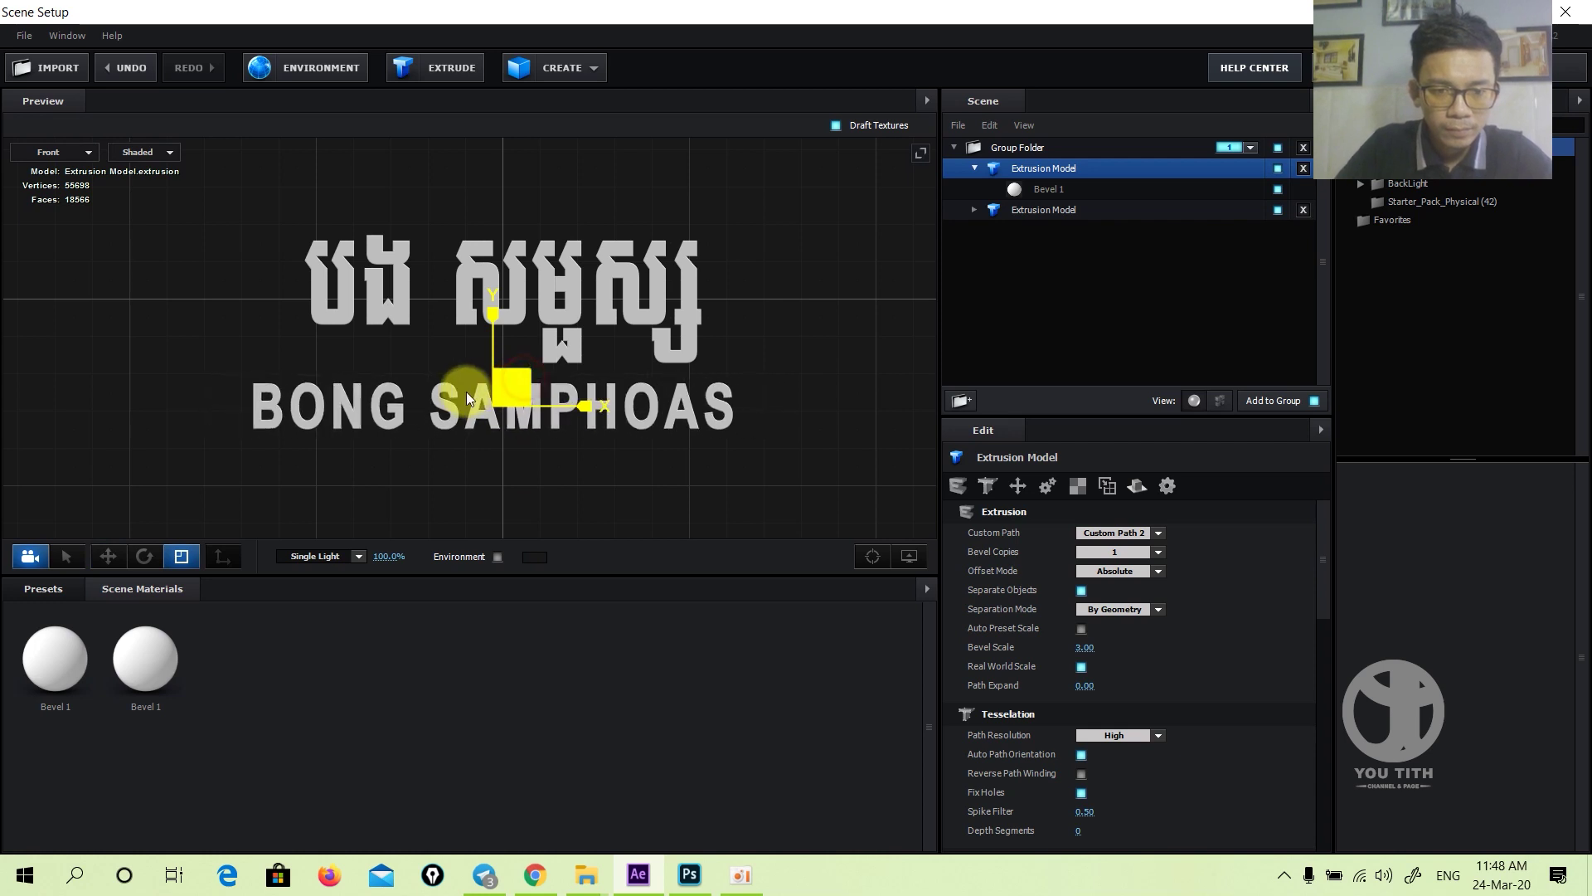
pyautogui.press('w')
pyautogui.moveTo(525, 382); pyautogui.dragTo(414, 315)
pyautogui.press('r')
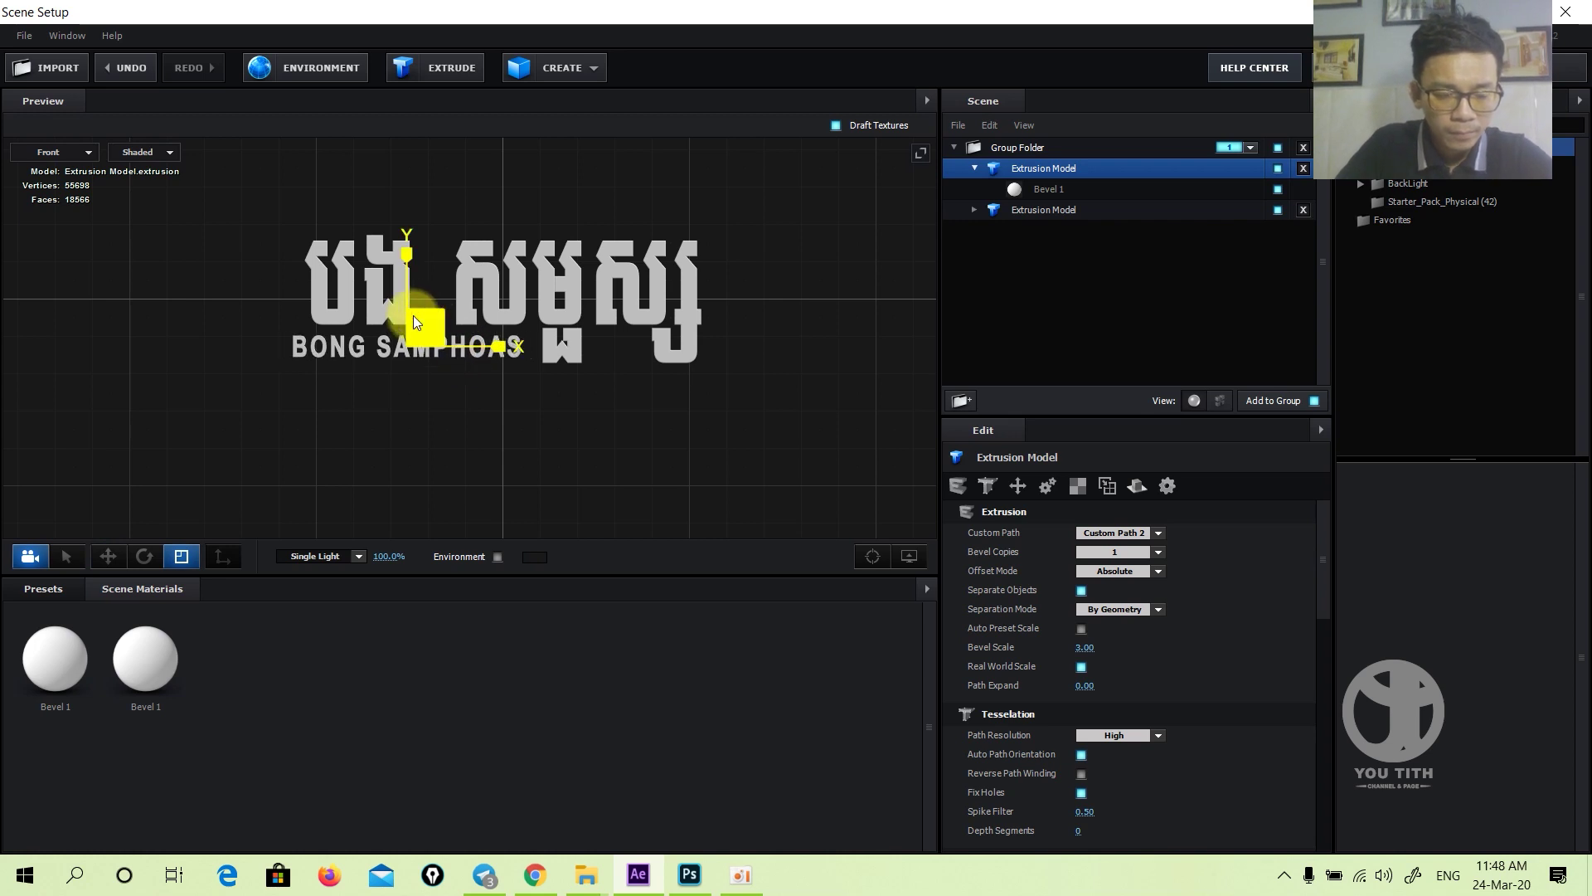
# - Fine-tune BONG SAMPHOAS, nudging it slightly right and making it slightly narrower
pyautogui.scroll(2, 426, 370)
pyautogui.press('w')
pyautogui.press('e')
pyautogui.press('w')
pyautogui.moveTo(448, 345); pyautogui.dragTo(465, 342)
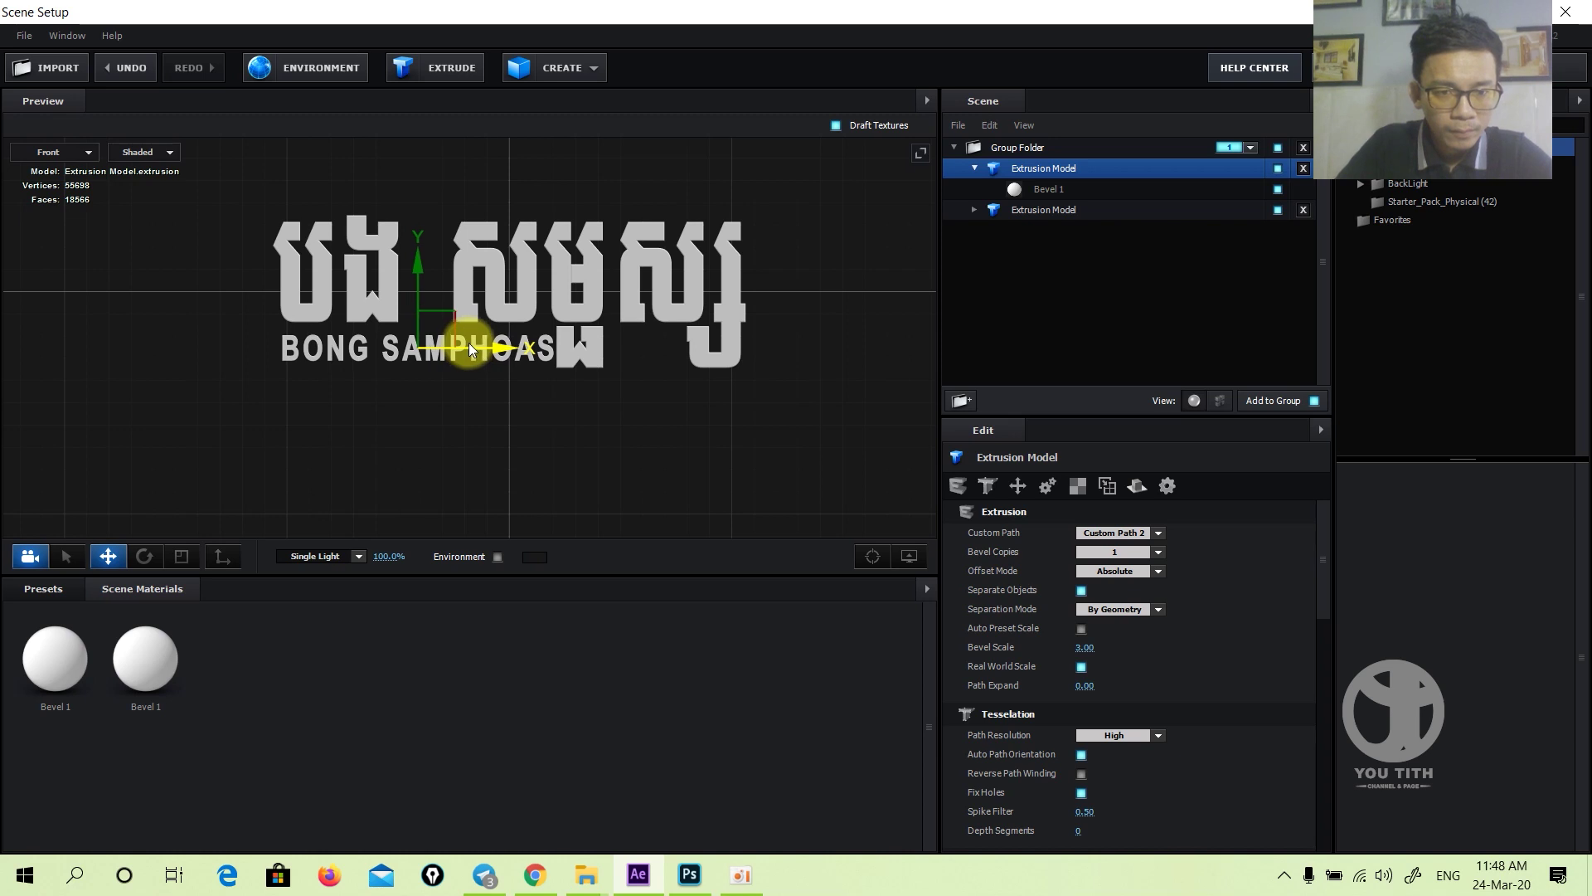
pyautogui.press('r')
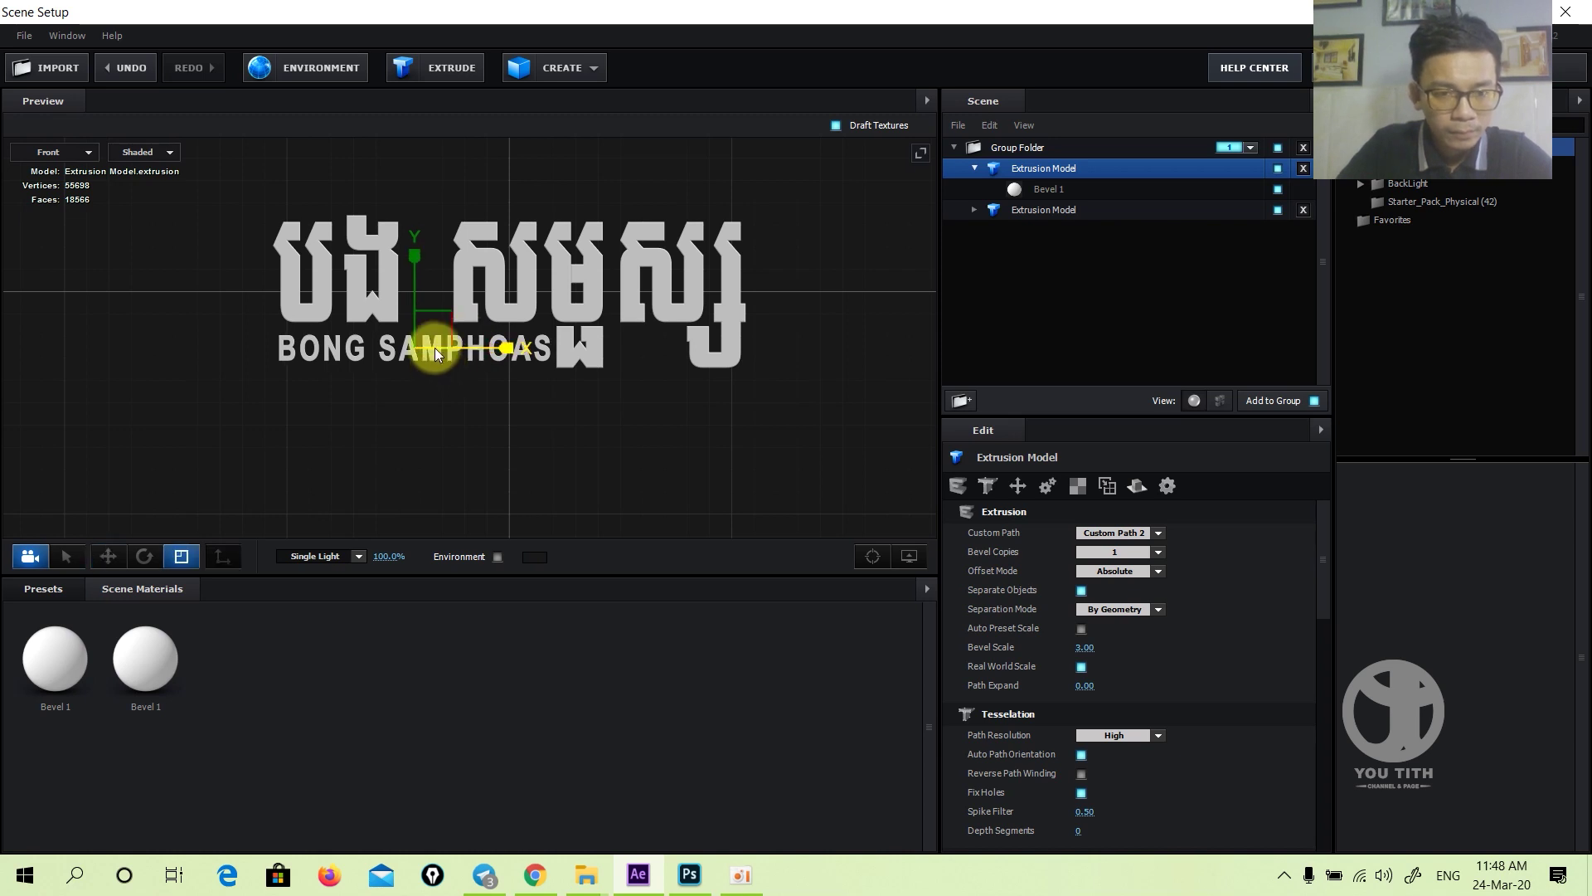
pyautogui.moveTo(449, 320); pyautogui.dragTo(444, 324)
pyautogui.press('w')
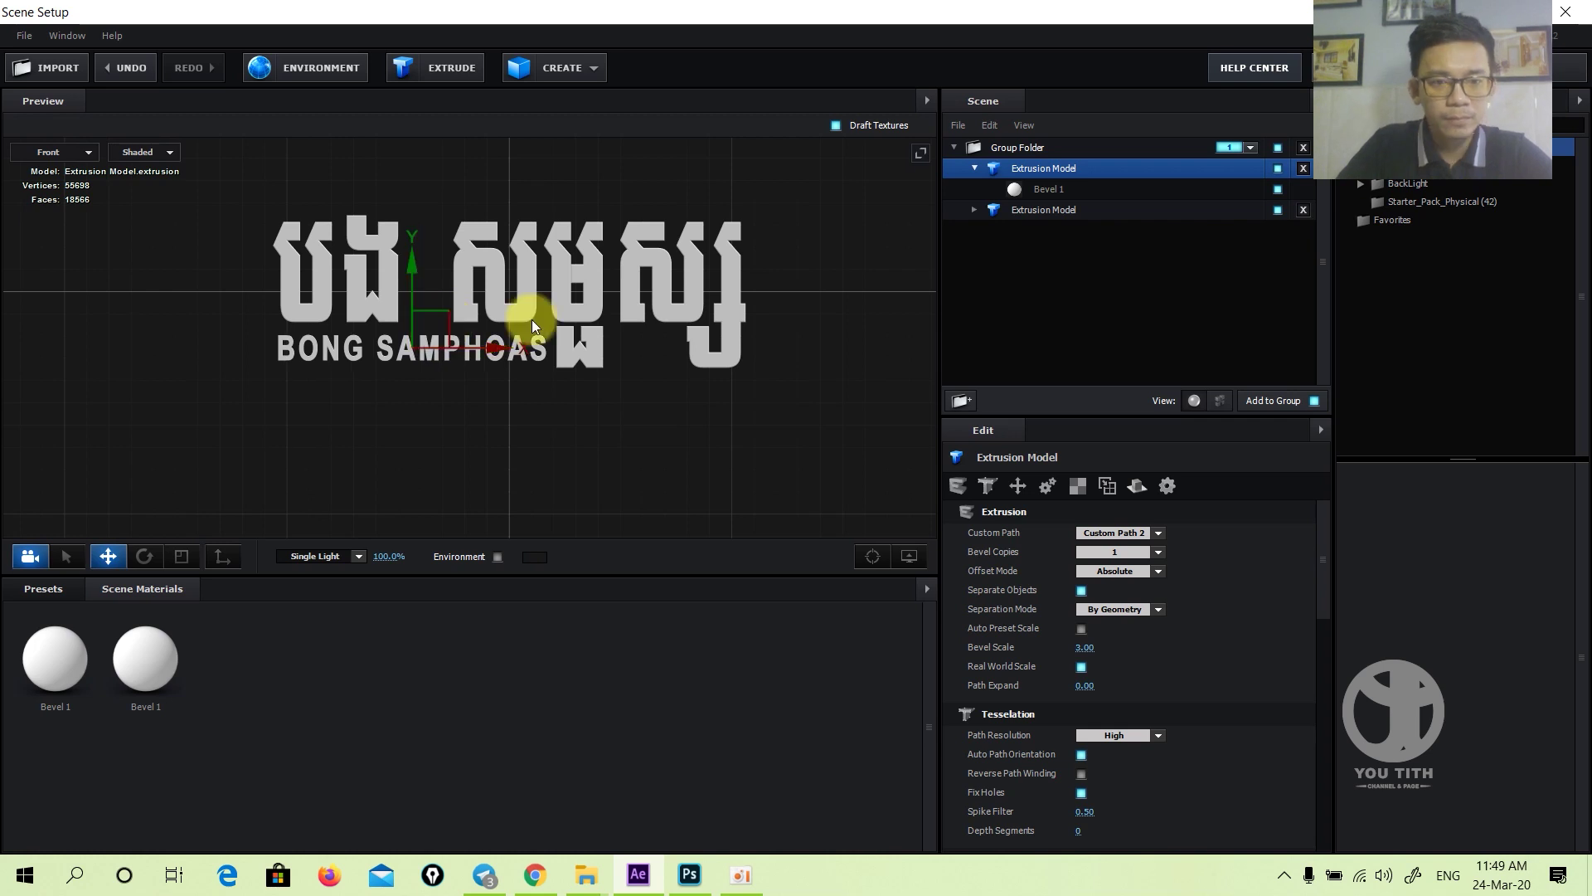
pyautogui.click(67, 152)
# - Return the viewport to Perspective and select the Group Folder of text models
pyautogui.click(70, 156)
pyautogui.moveTo(542, 375); pyautogui.dragTo(501, 310)
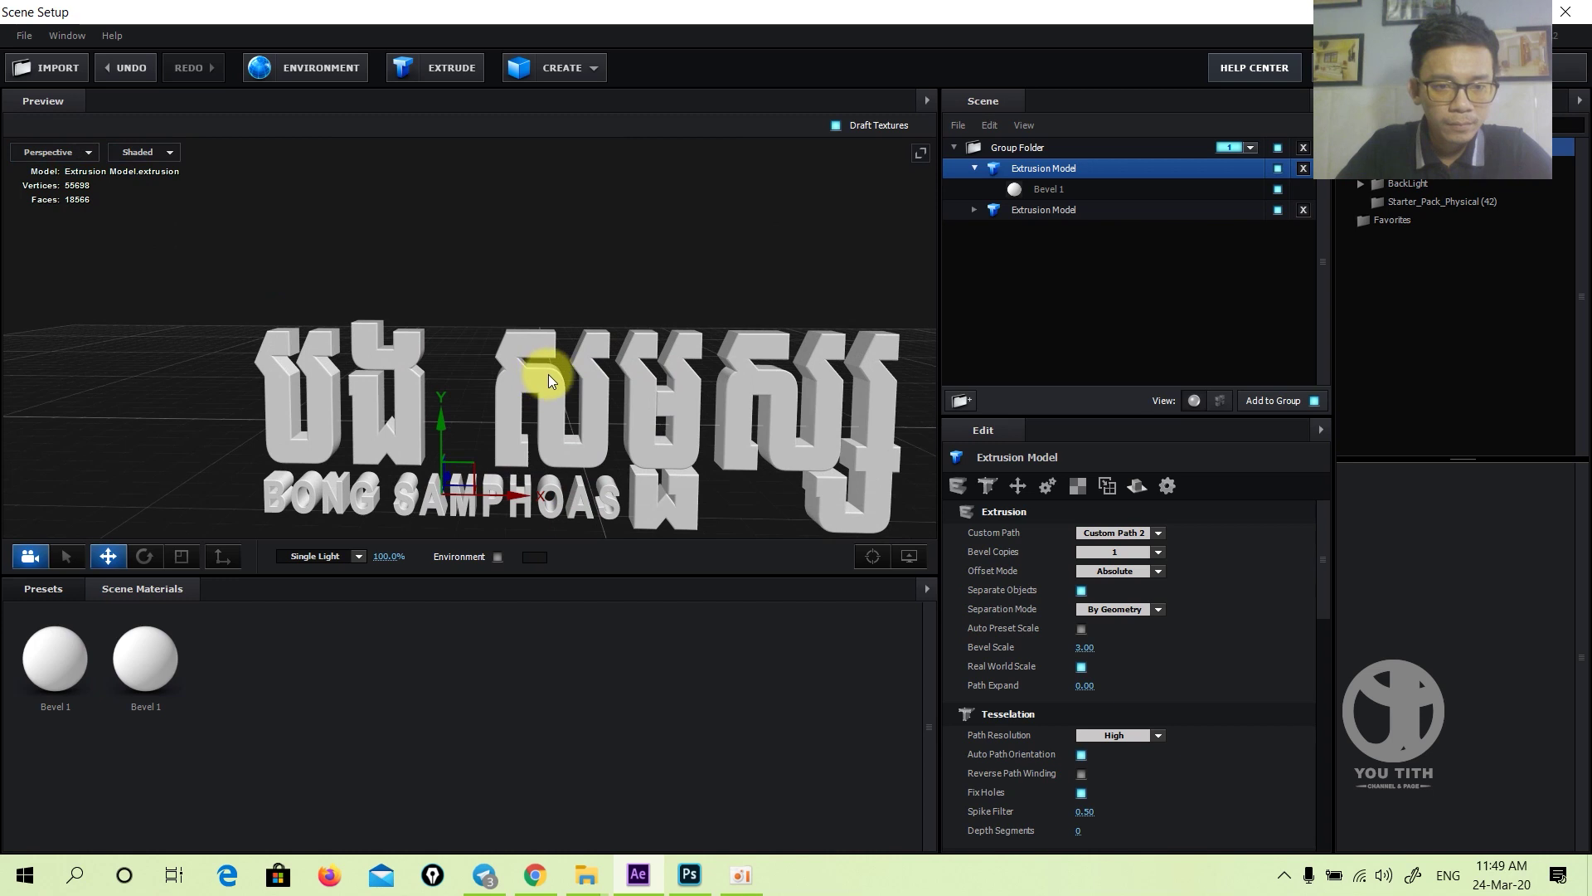
pyautogui.click(501, 310)
pyautogui.moveTo(695, 387)
pyautogui.mouseDown()
pyautogui.moveTo(668, 361)
pyautogui.moveTo(541, 366)
pyautogui.mouseUp()
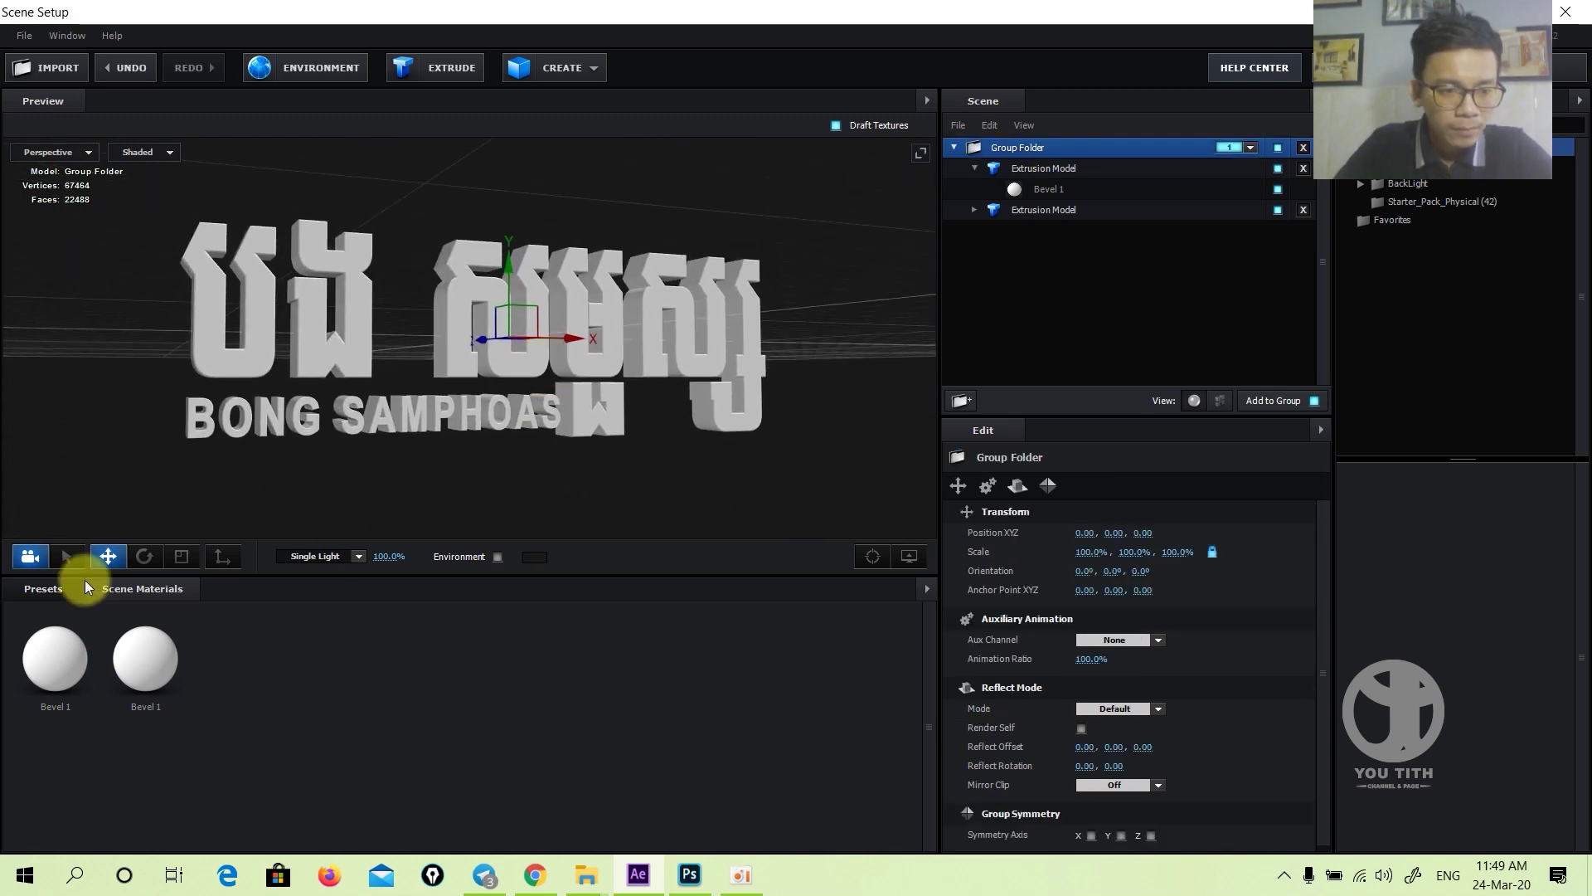
# - Browse the _Material-Pack presets down to the Metal materials
pyautogui.click(45, 590)
pyautogui.click(24, 705)
pyautogui.click(101, 723)
pyautogui.click(102, 739)
pyautogui.scroll(-1, 536, 724)
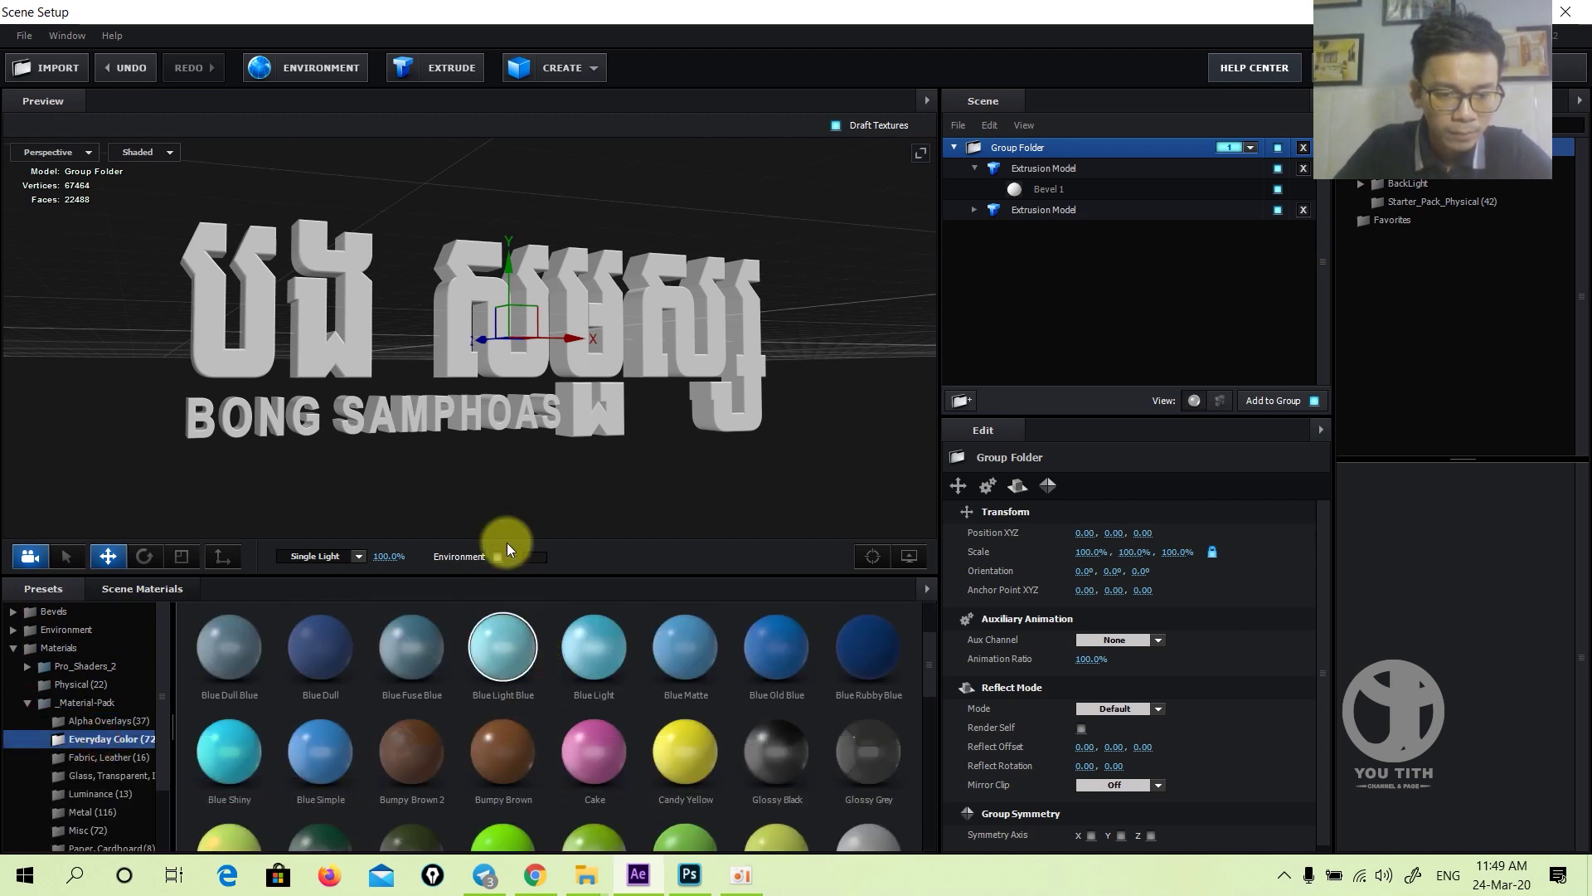
pyautogui.scroll(-2, 162, 668)
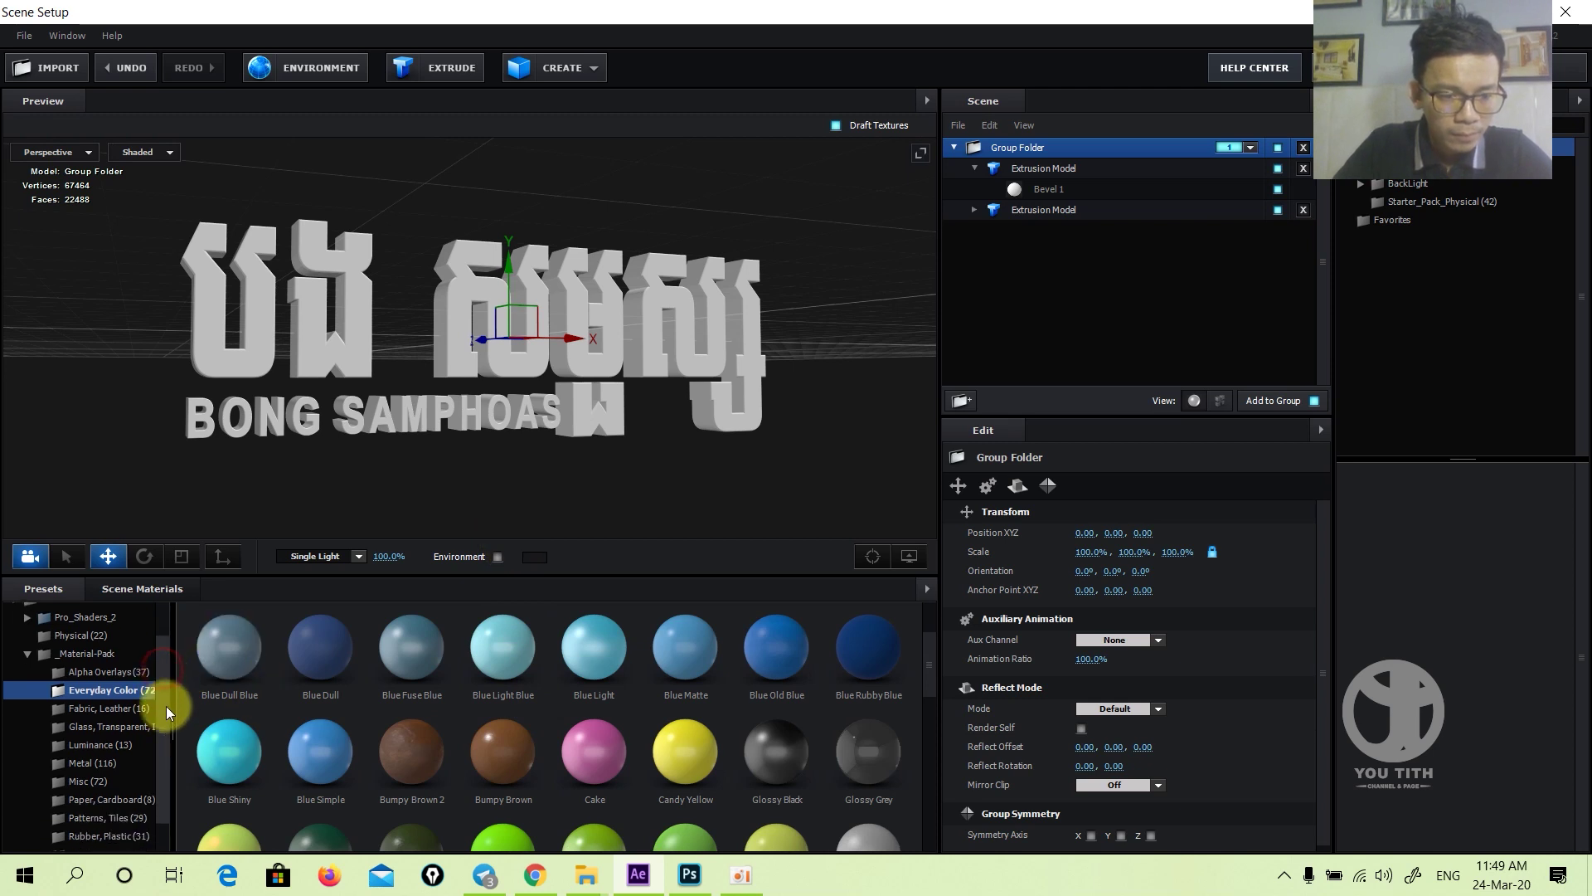
pyautogui.scroll(-2, 128, 730)
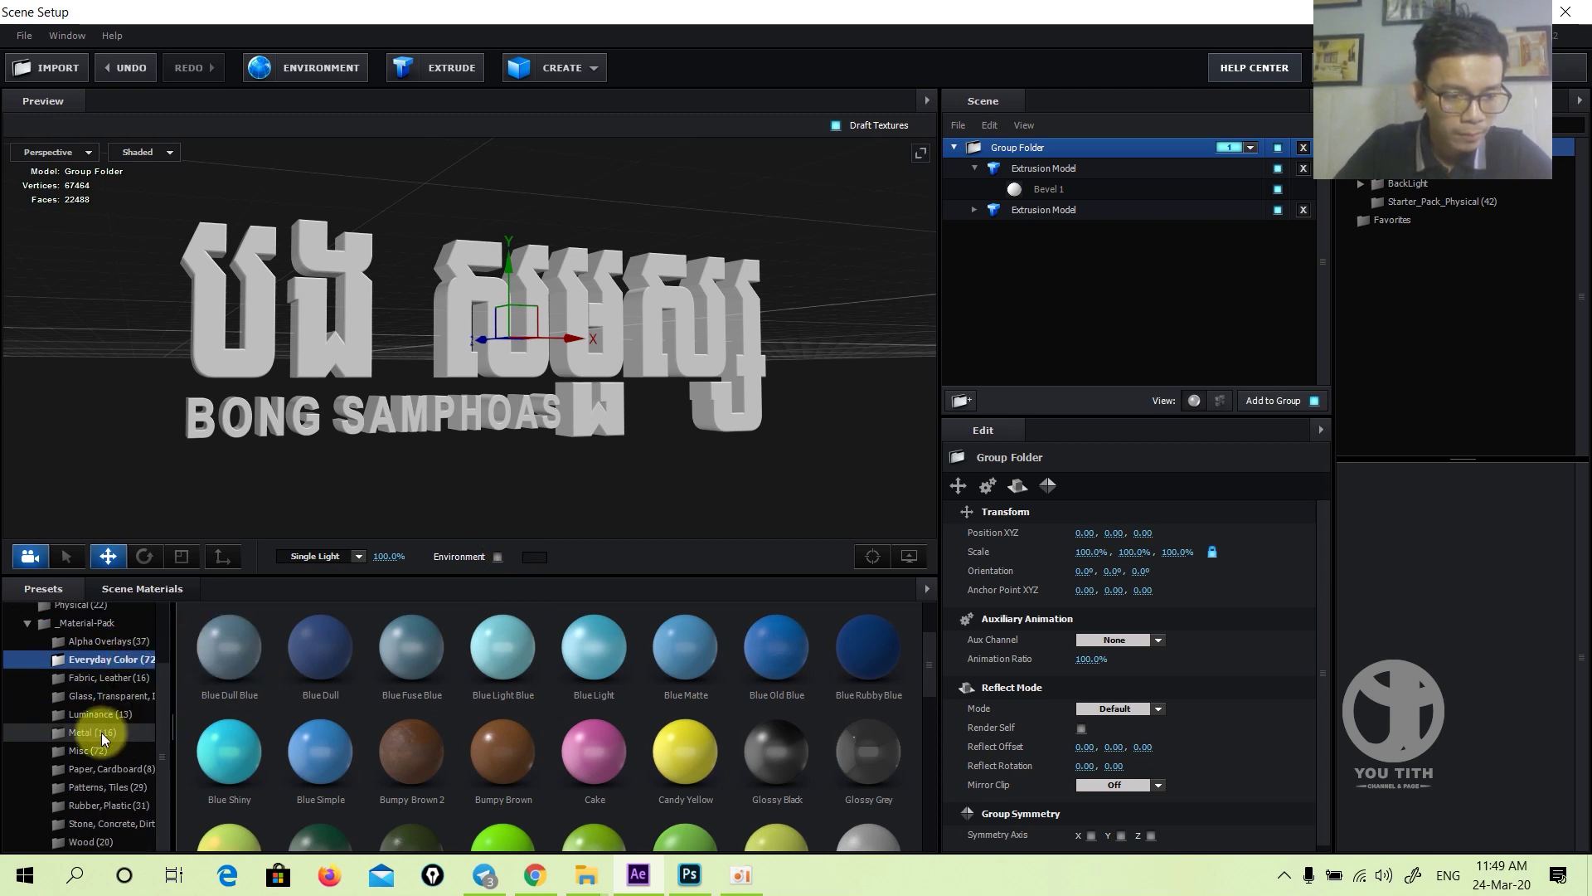
pyautogui.click(98, 715)
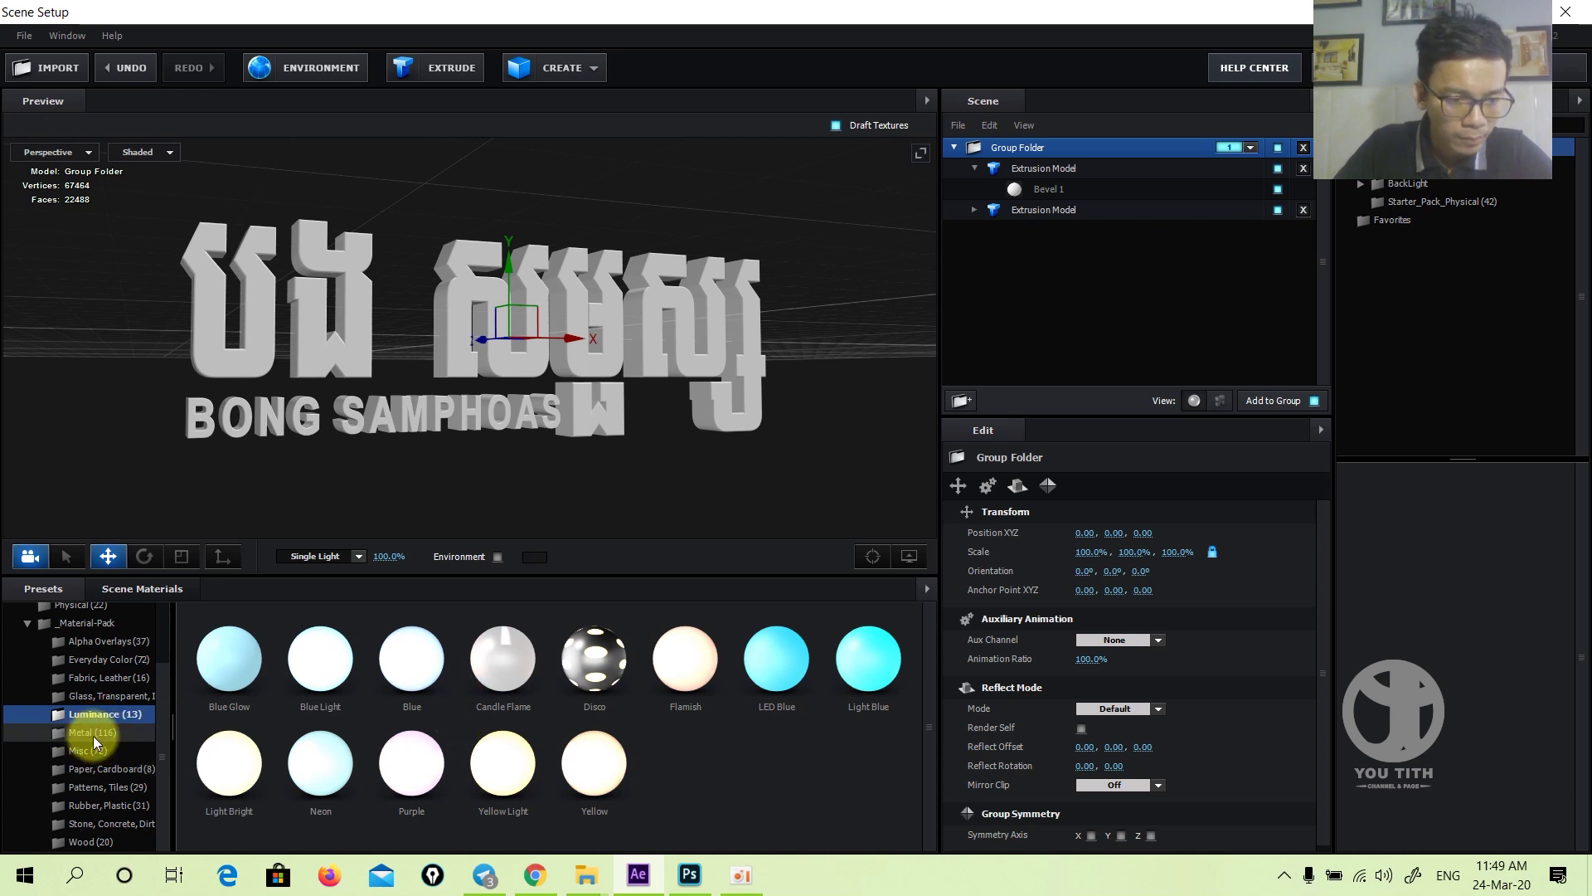
pyautogui.click(93, 735)
# - Drag Blurry Brushed Metal onto Bevel 1 and orbit to check the metallic finish
pyautogui.moveTo(572, 660); pyautogui.dragTo(451, 386)
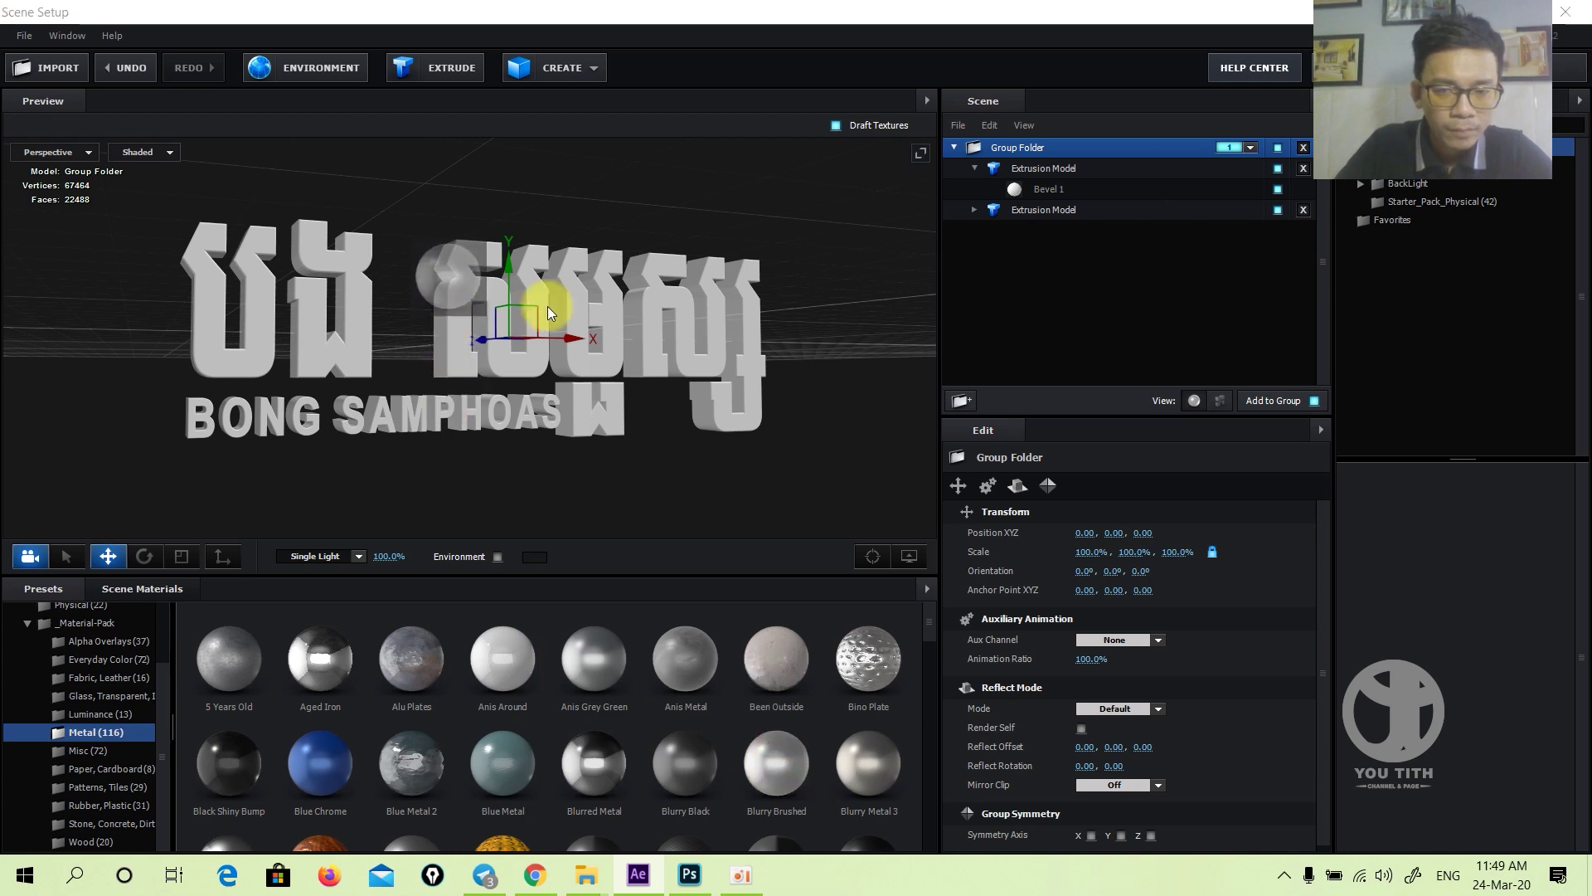
pyautogui.moveTo(450, 385); pyautogui.dragTo(1078, 190)
pyautogui.moveTo(737, 380)
pyautogui.mouseDown()
pyautogui.moveTo(525, 371)
pyautogui.moveTo(613, 323)
pyautogui.moveTo(620, 381)
pyautogui.moveTo(599, 389)
pyautogui.mouseUp()
pyautogui.scroll(-2, 370, 738)
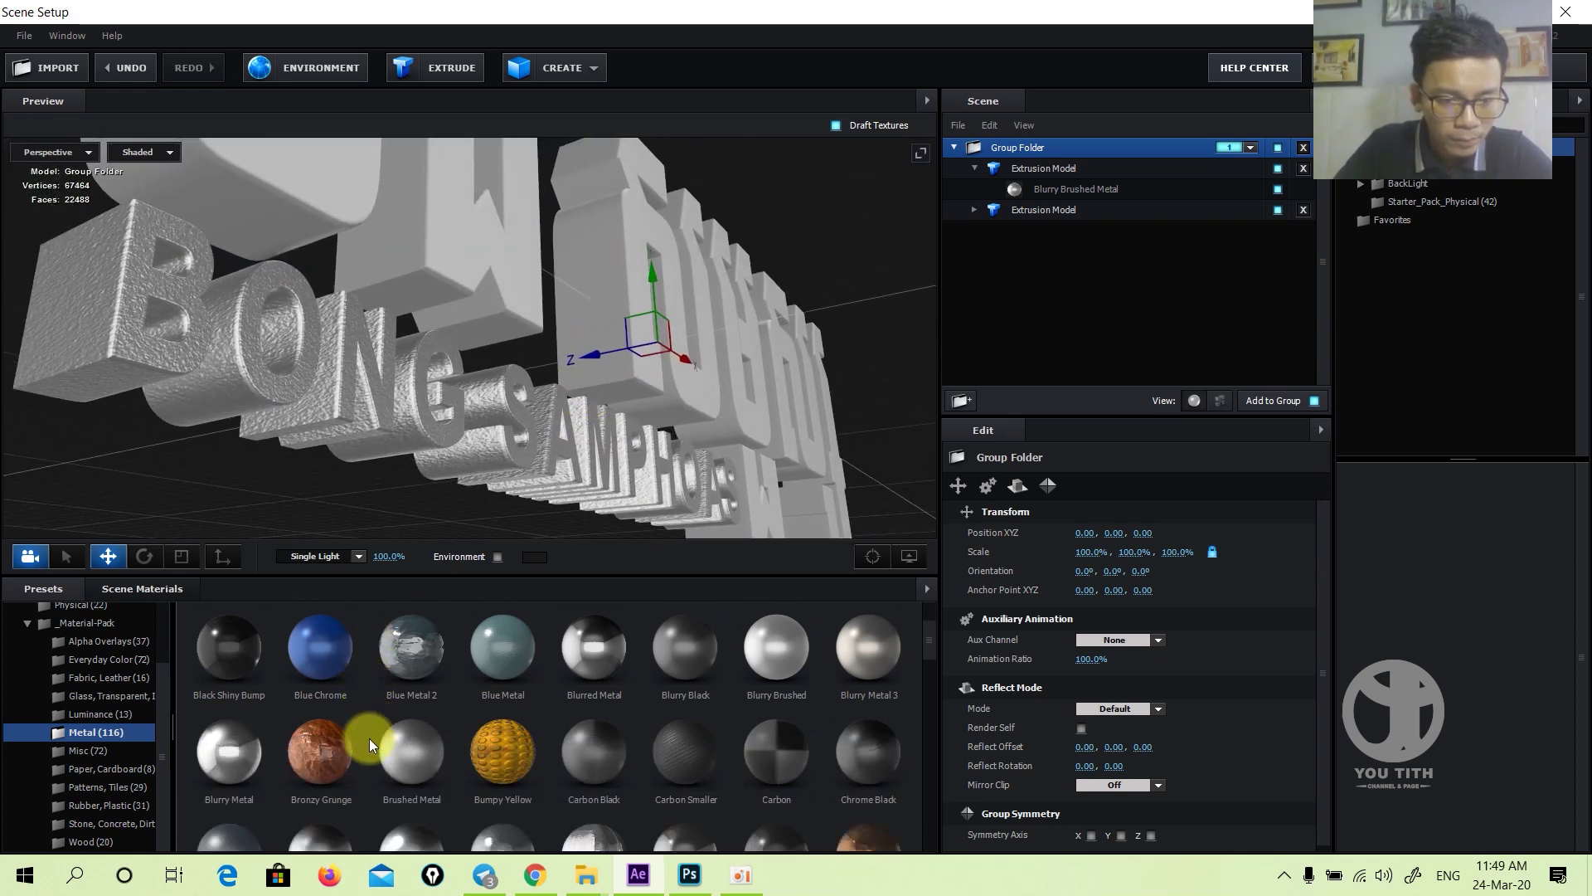
pyautogui.moveTo(412, 751)
pyautogui.mouseDown()
pyautogui.moveTo(495, 292)
pyautogui.moveTo(1034, 212)
pyautogui.mouseUp()
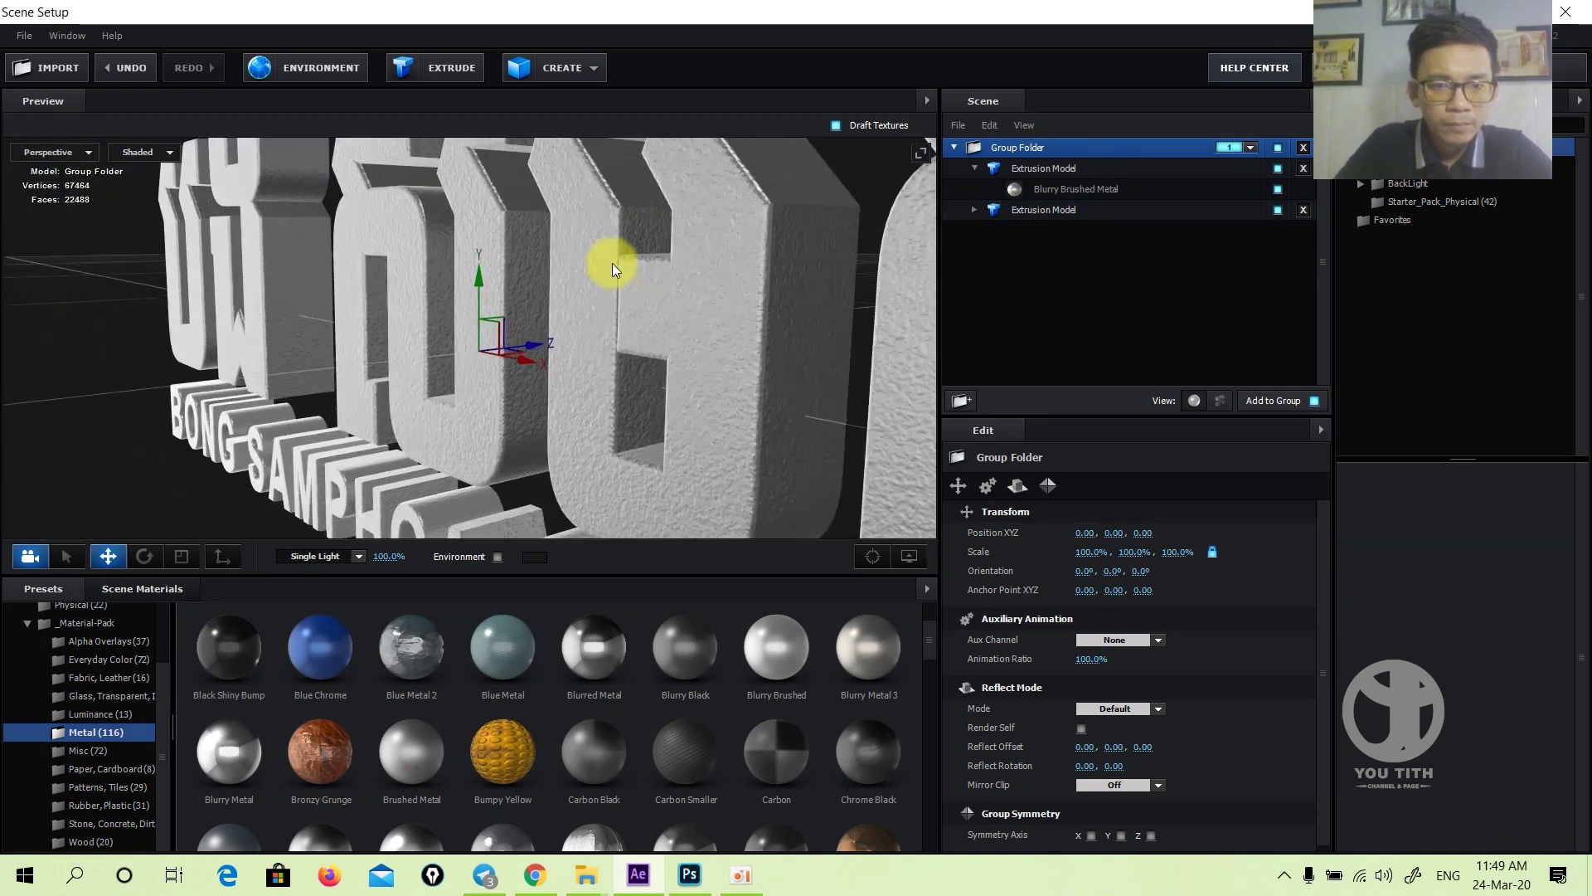
pyautogui.moveTo(755, 271); pyautogui.dragTo(660, 245)
# - Collapse the material folders and open the Environment > BackLight_4K presets
pyautogui.click(15, 684)
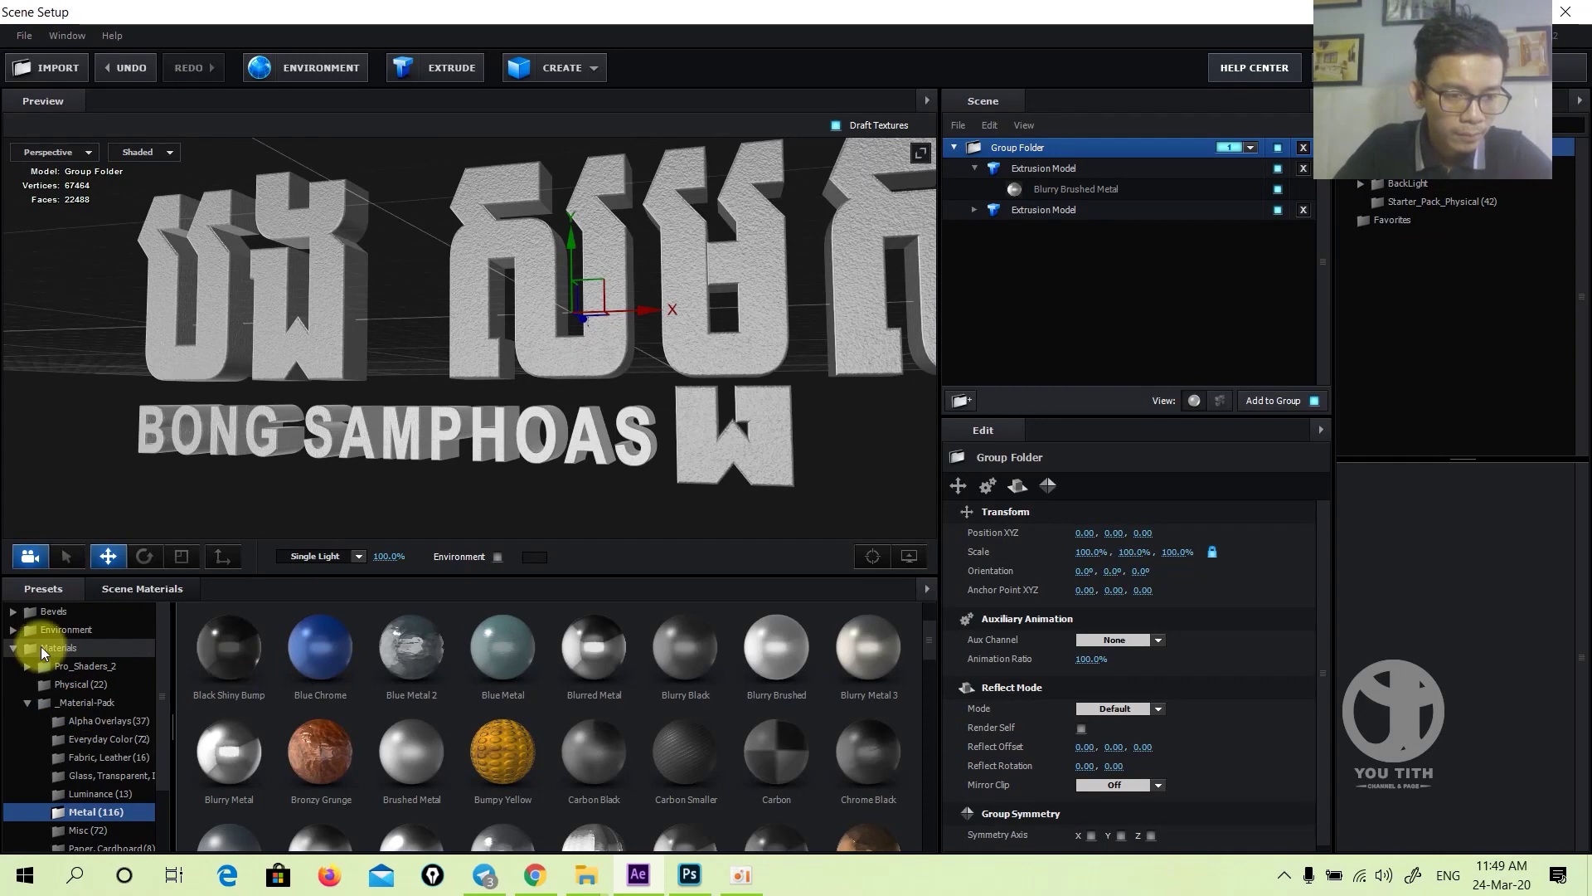
pyautogui.click(69, 630)
pyautogui.click(105, 684)
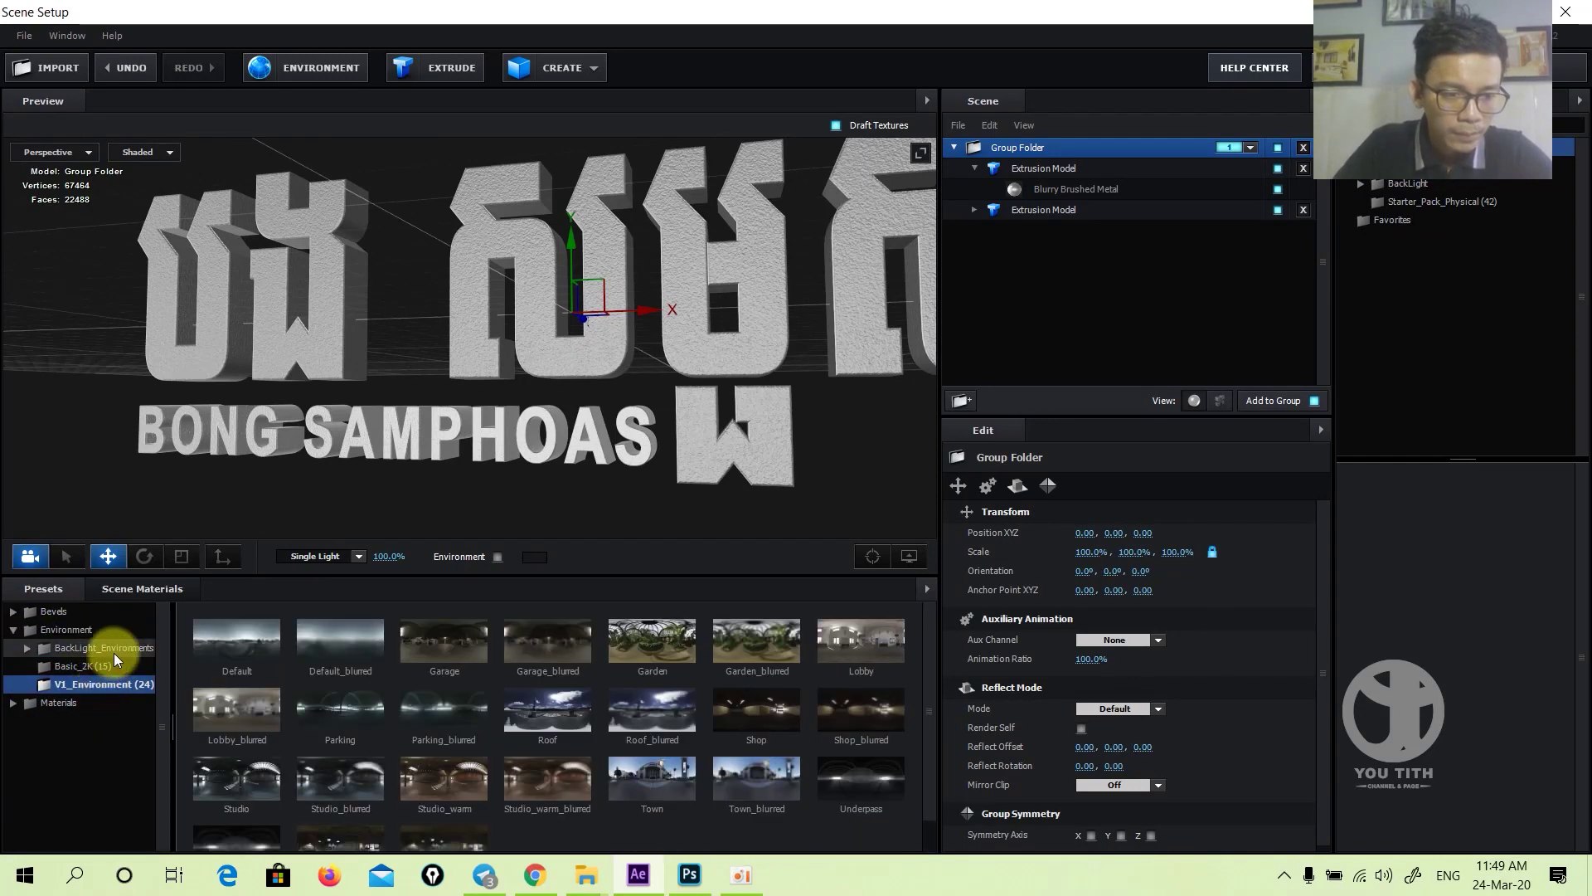
pyautogui.doubleClick(117, 648)
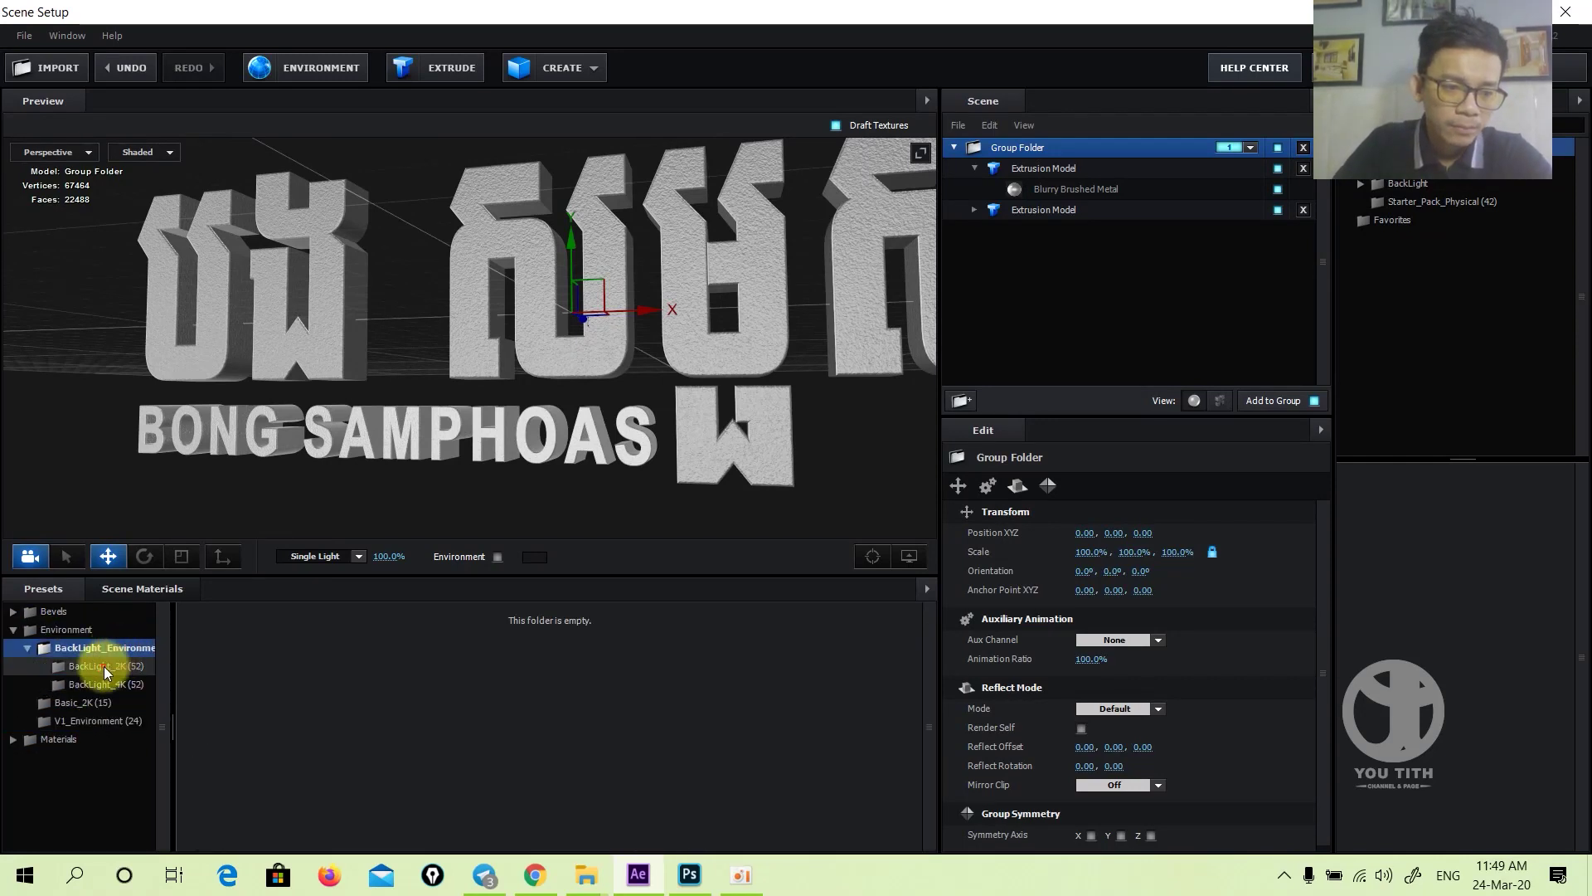
pyautogui.click(104, 667)
pyautogui.click(108, 685)
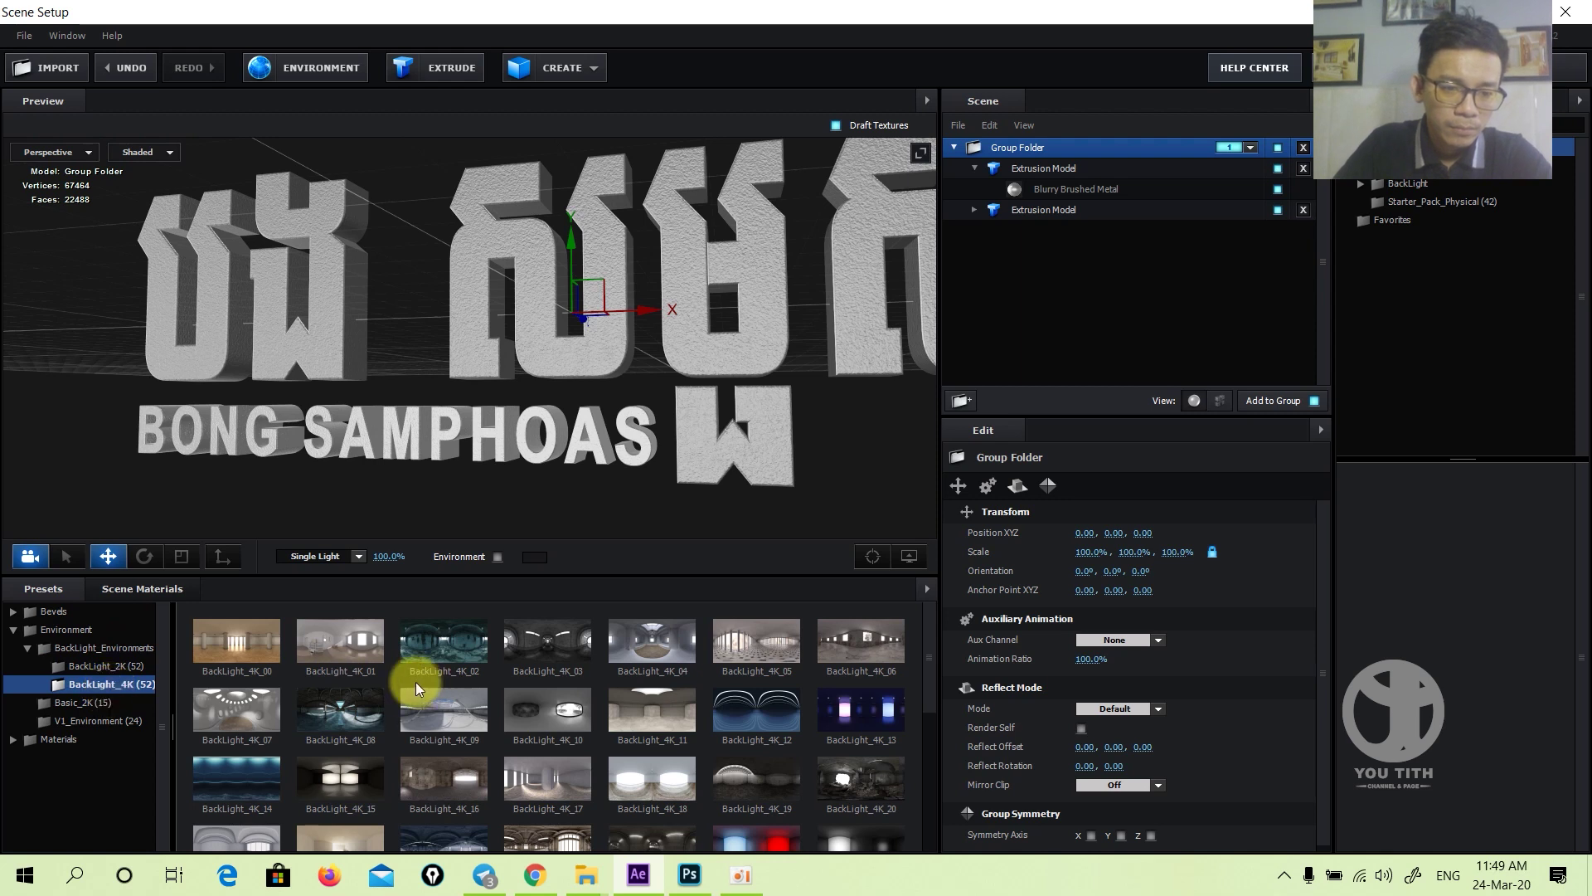
# - Preview BackLight_4K_04, _12, _01 and _26 lighting on the title
pyautogui.moveTo(638, 315); pyautogui.dragTo(550, 470)
pyautogui.click(639, 656)
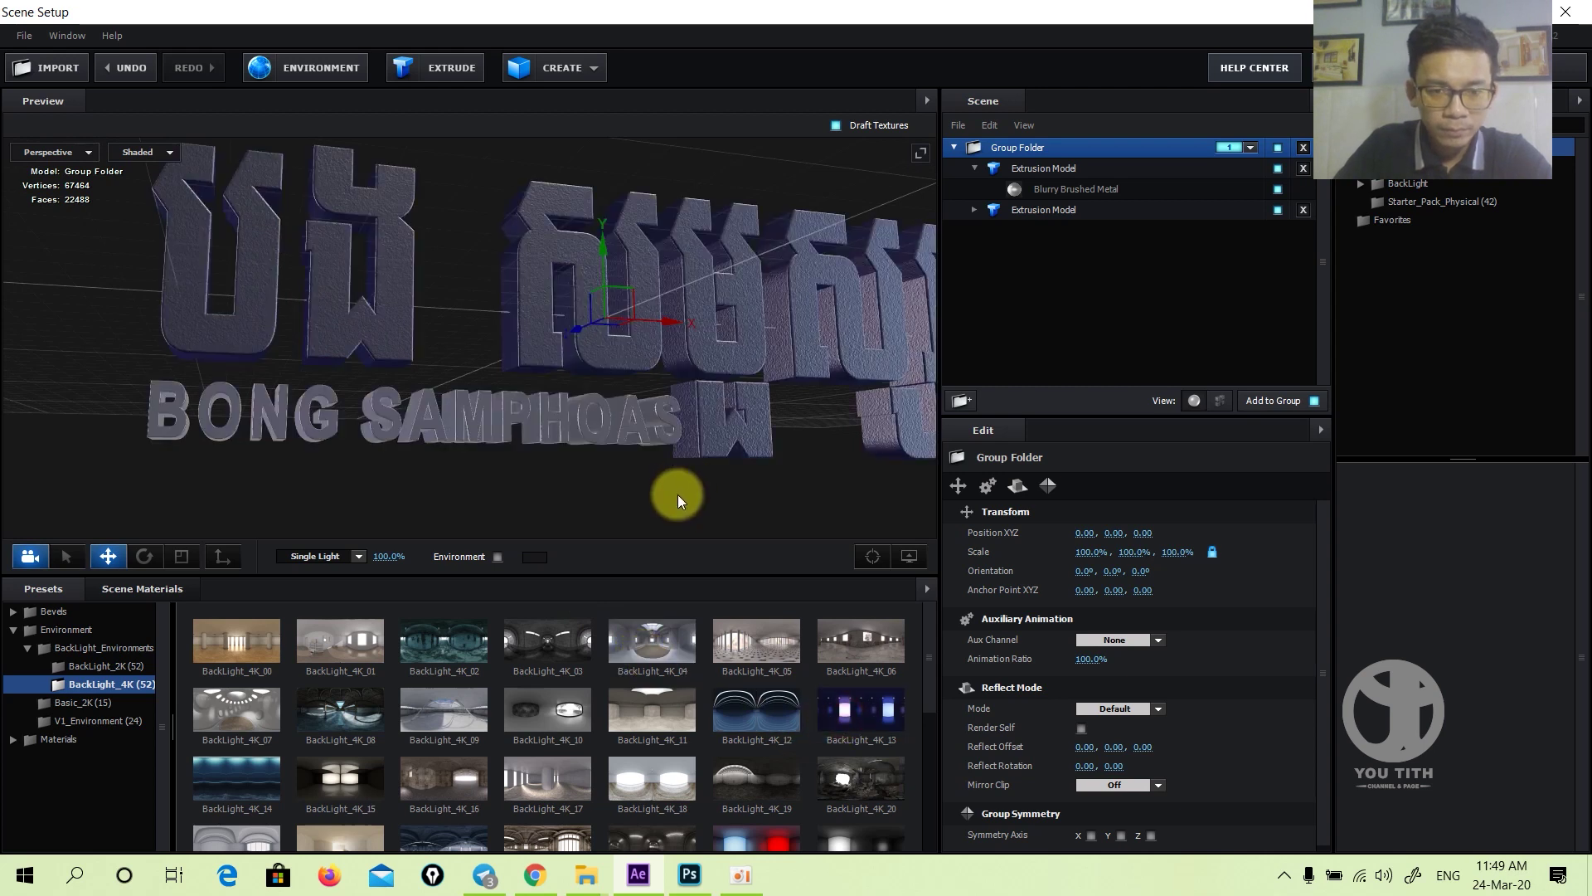
pyautogui.click(768, 714)
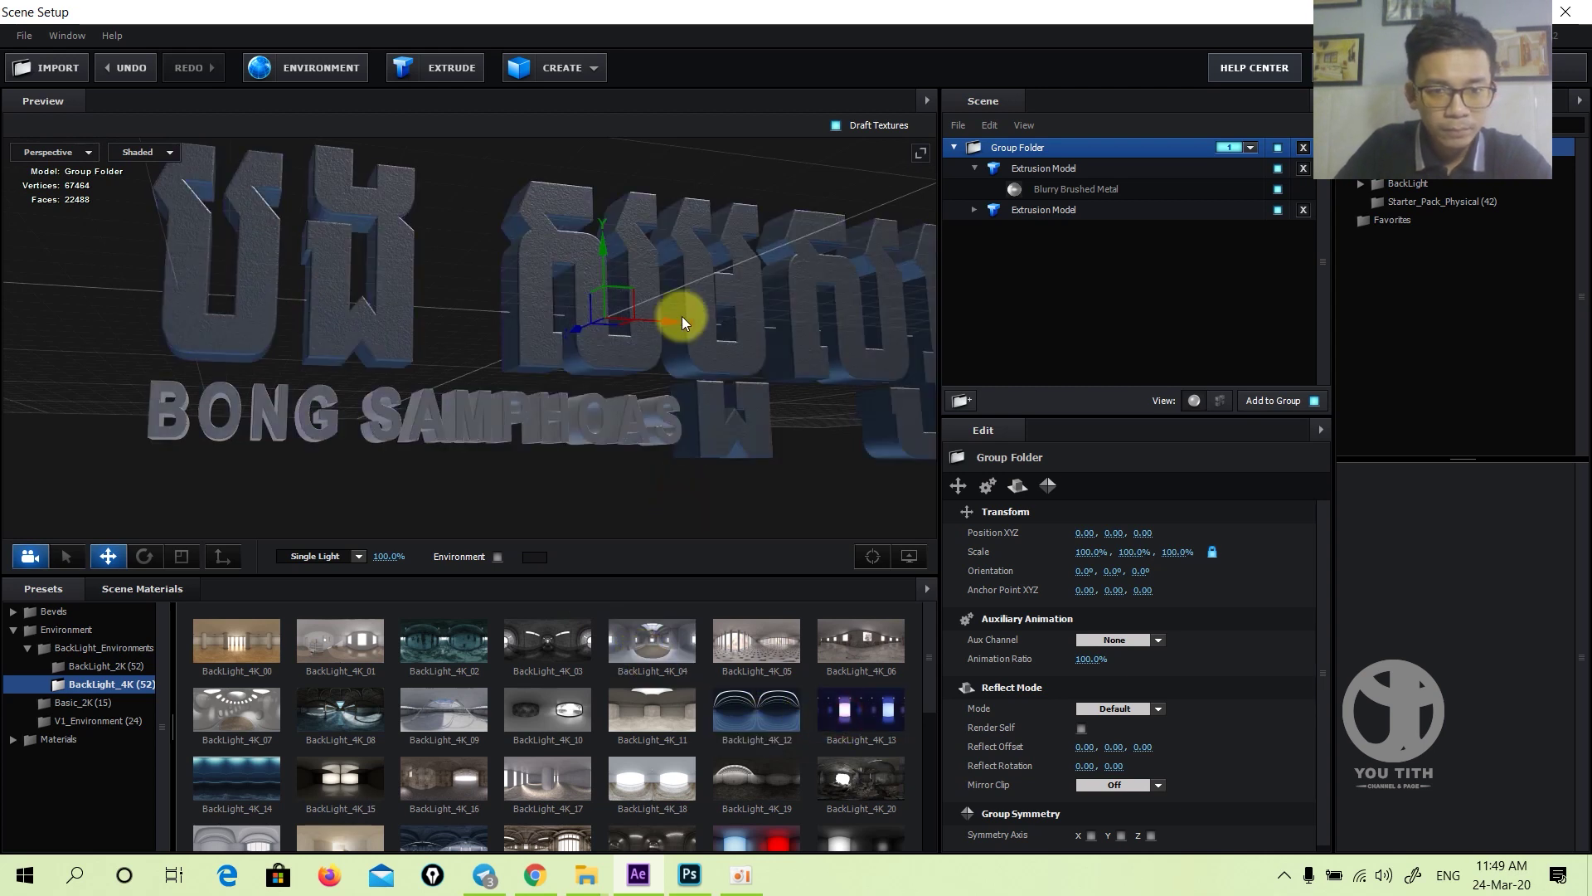
pyautogui.click(330, 640)
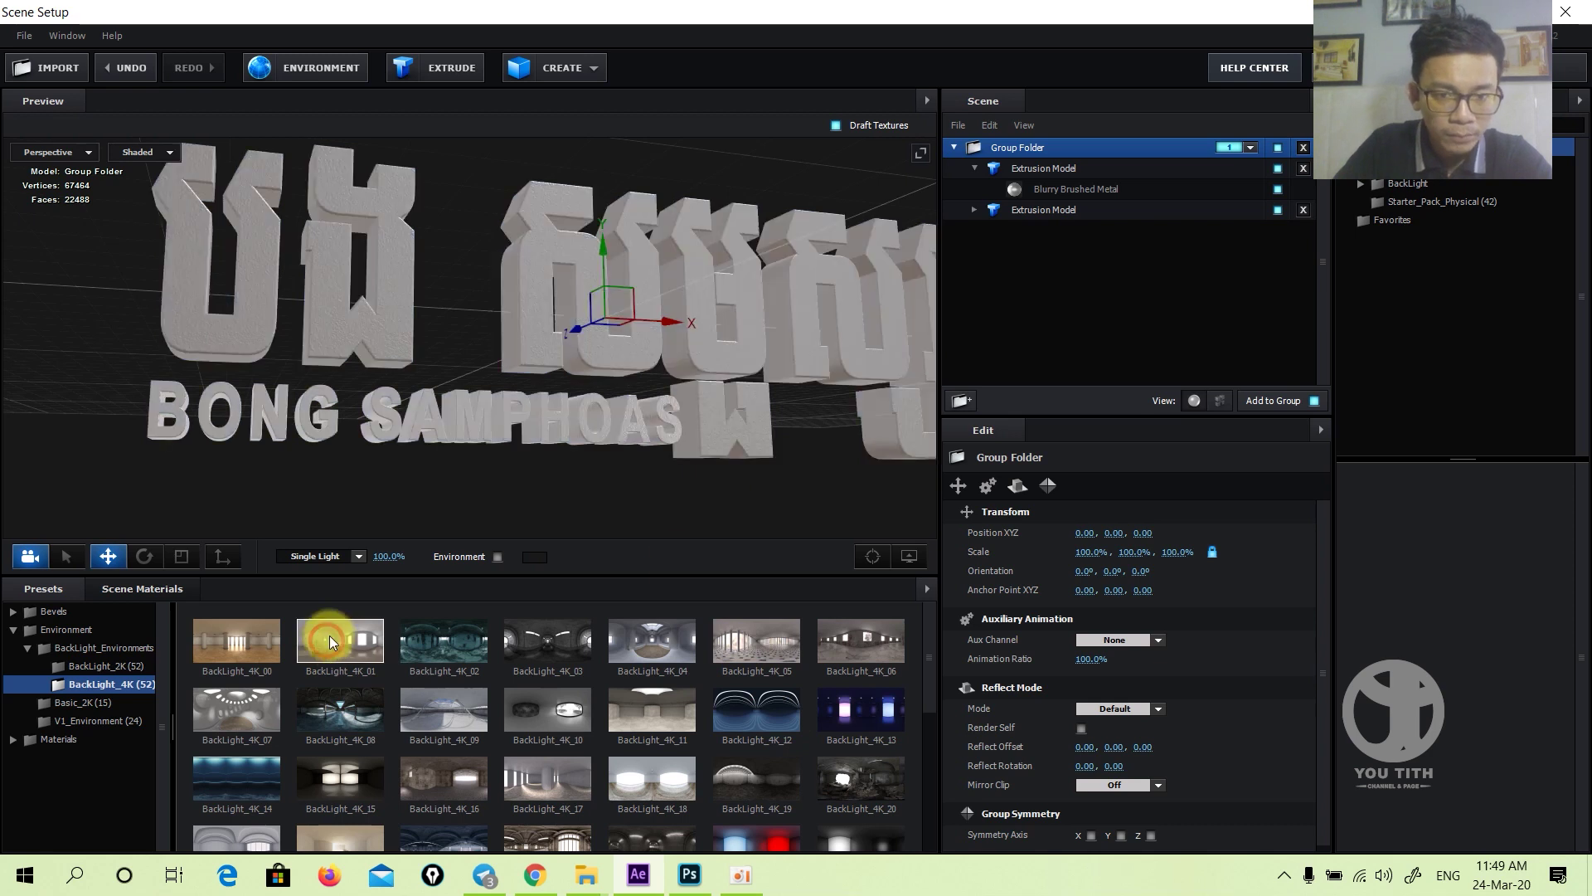
pyautogui.scroll(-1, 680, 680)
pyautogui.click(663, 709)
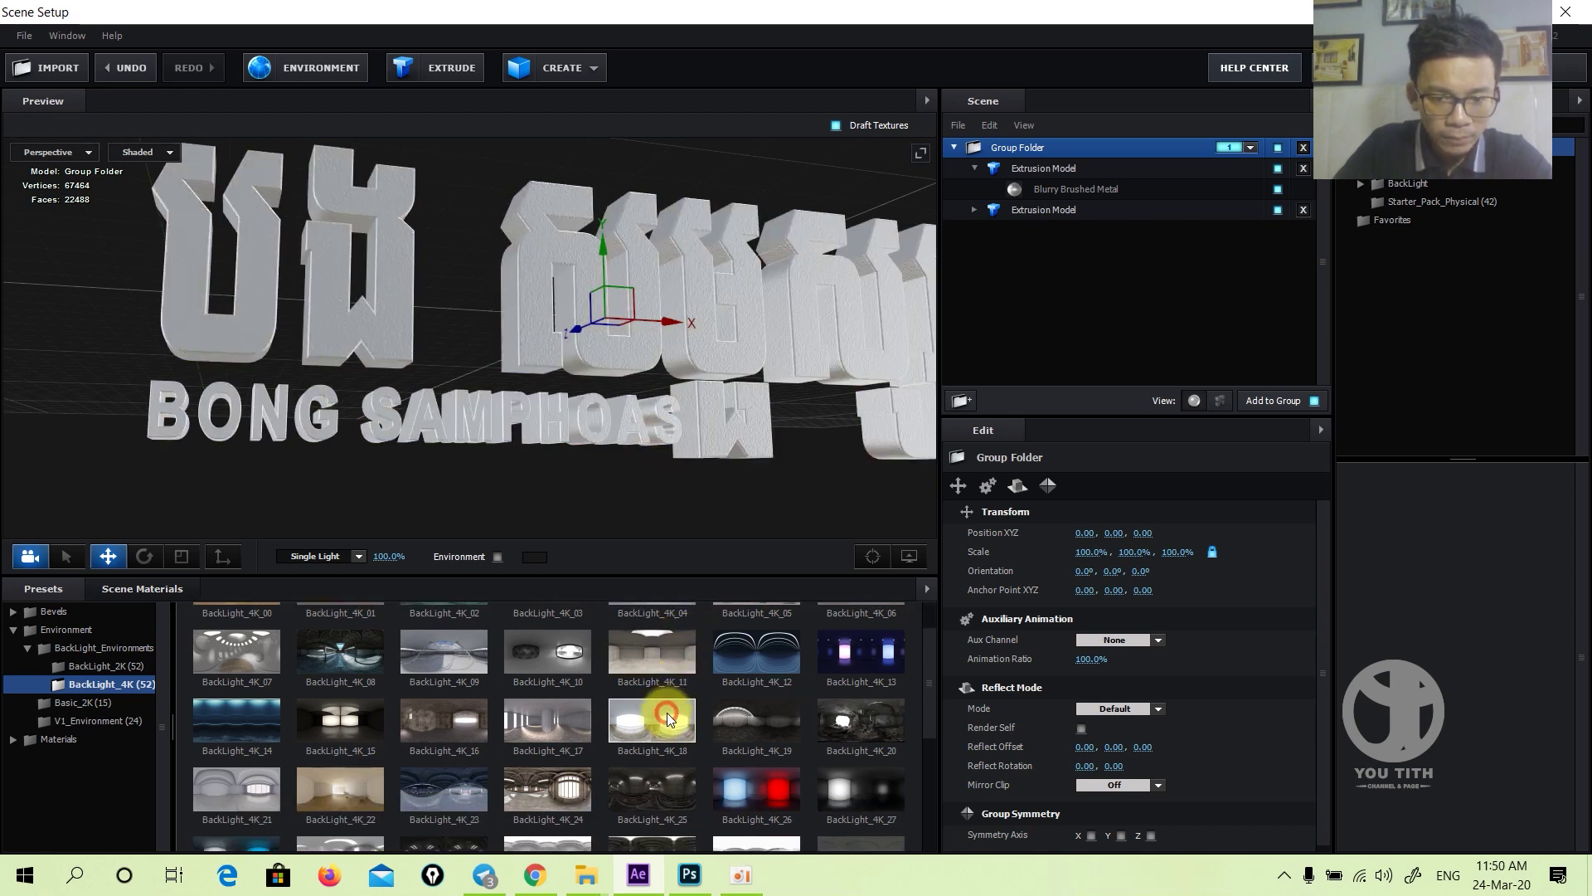
pyautogui.click(761, 778)
# - Try BackLight_4K_41, _40, _46, _43 and _44, then settle on BackLight_4K_13
pyautogui.moveTo(653, 420); pyautogui.dragTo(664, 421)
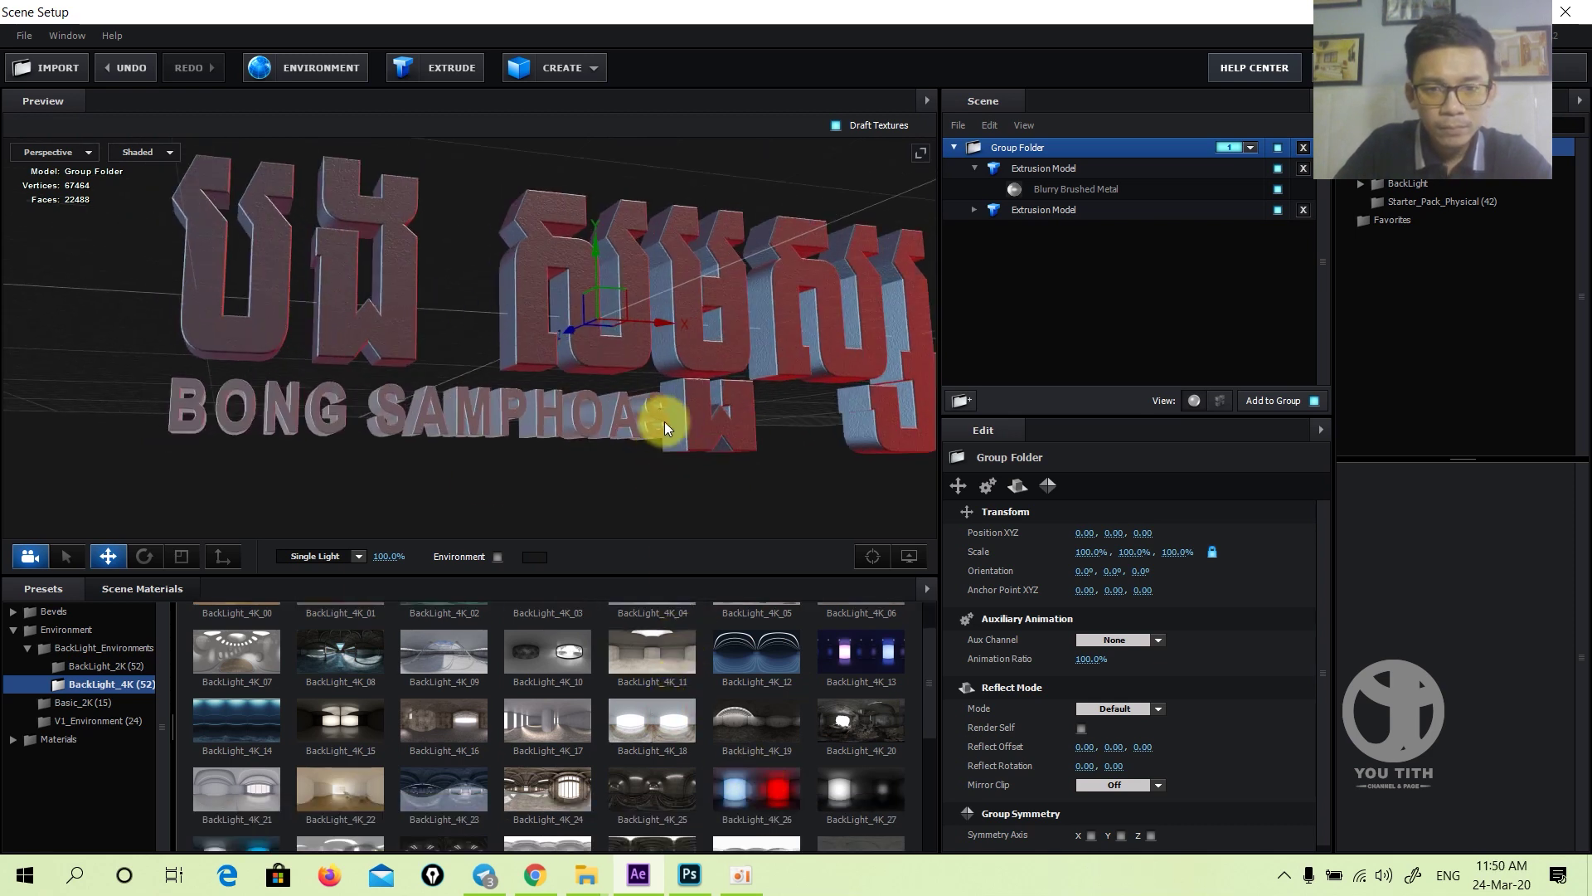
pyautogui.scroll(-2, 654, 705)
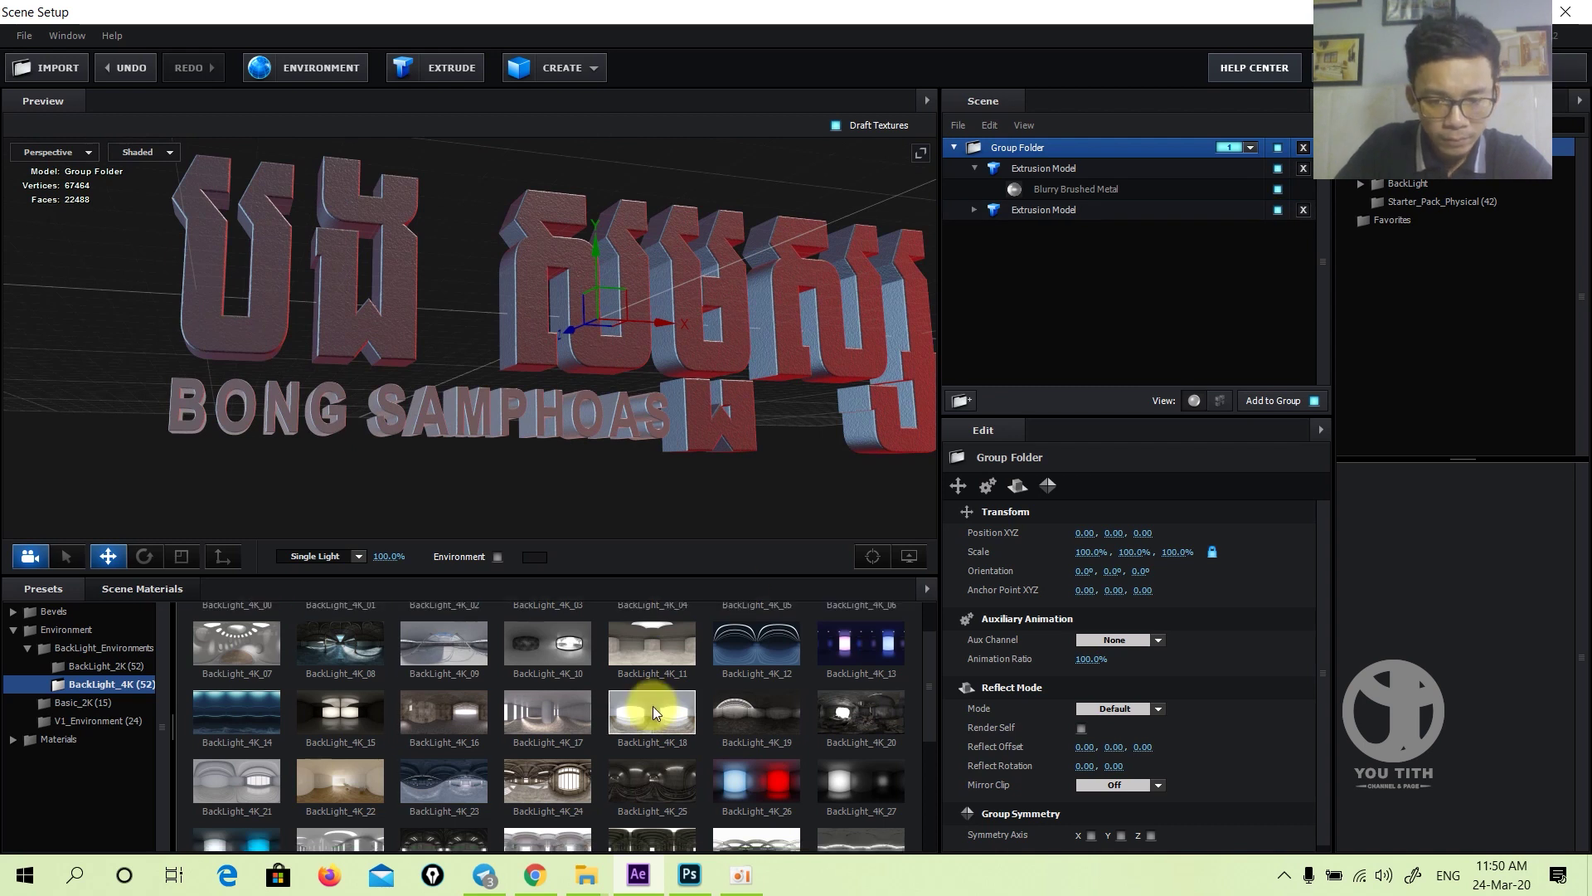
pyautogui.scroll(-2, 655, 705)
pyautogui.click(851, 700)
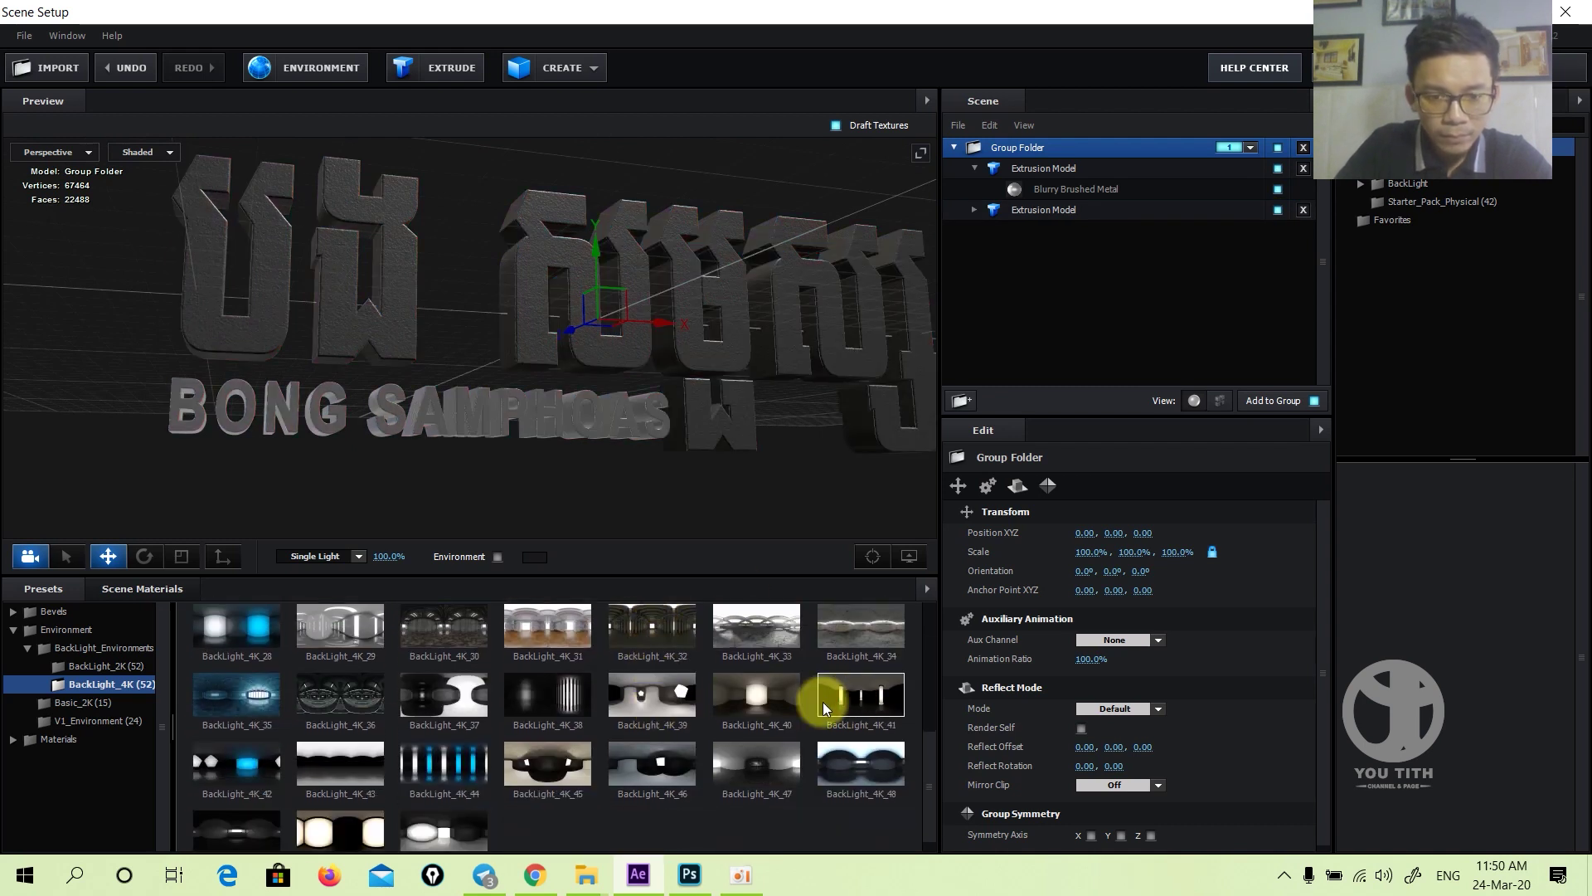
pyautogui.click(743, 720)
pyautogui.click(679, 755)
pyautogui.click(384, 768)
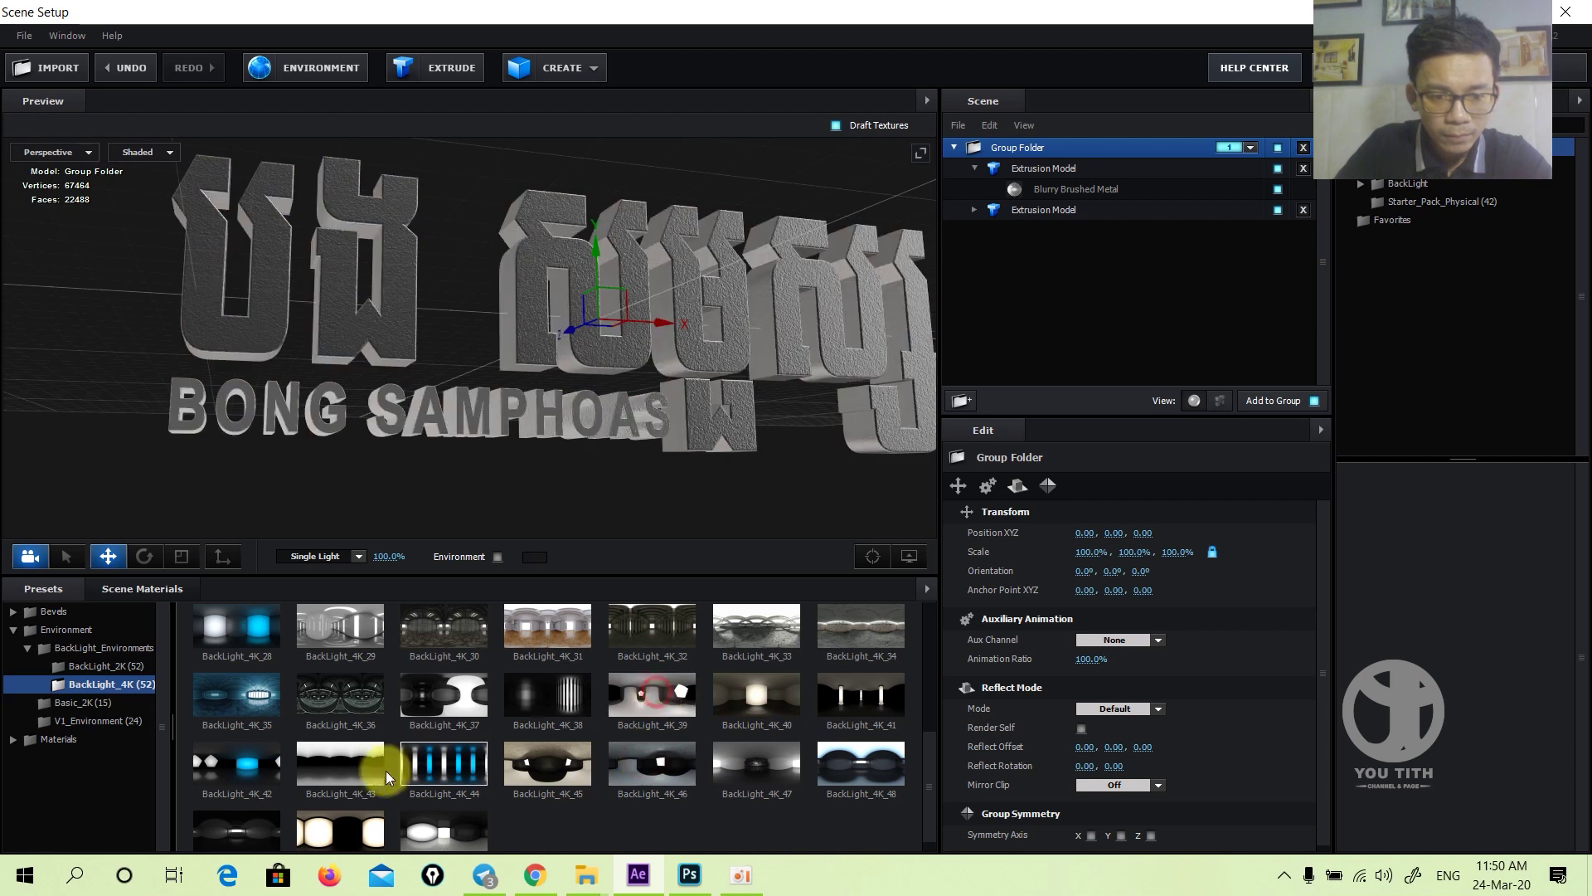
pyautogui.click(434, 771)
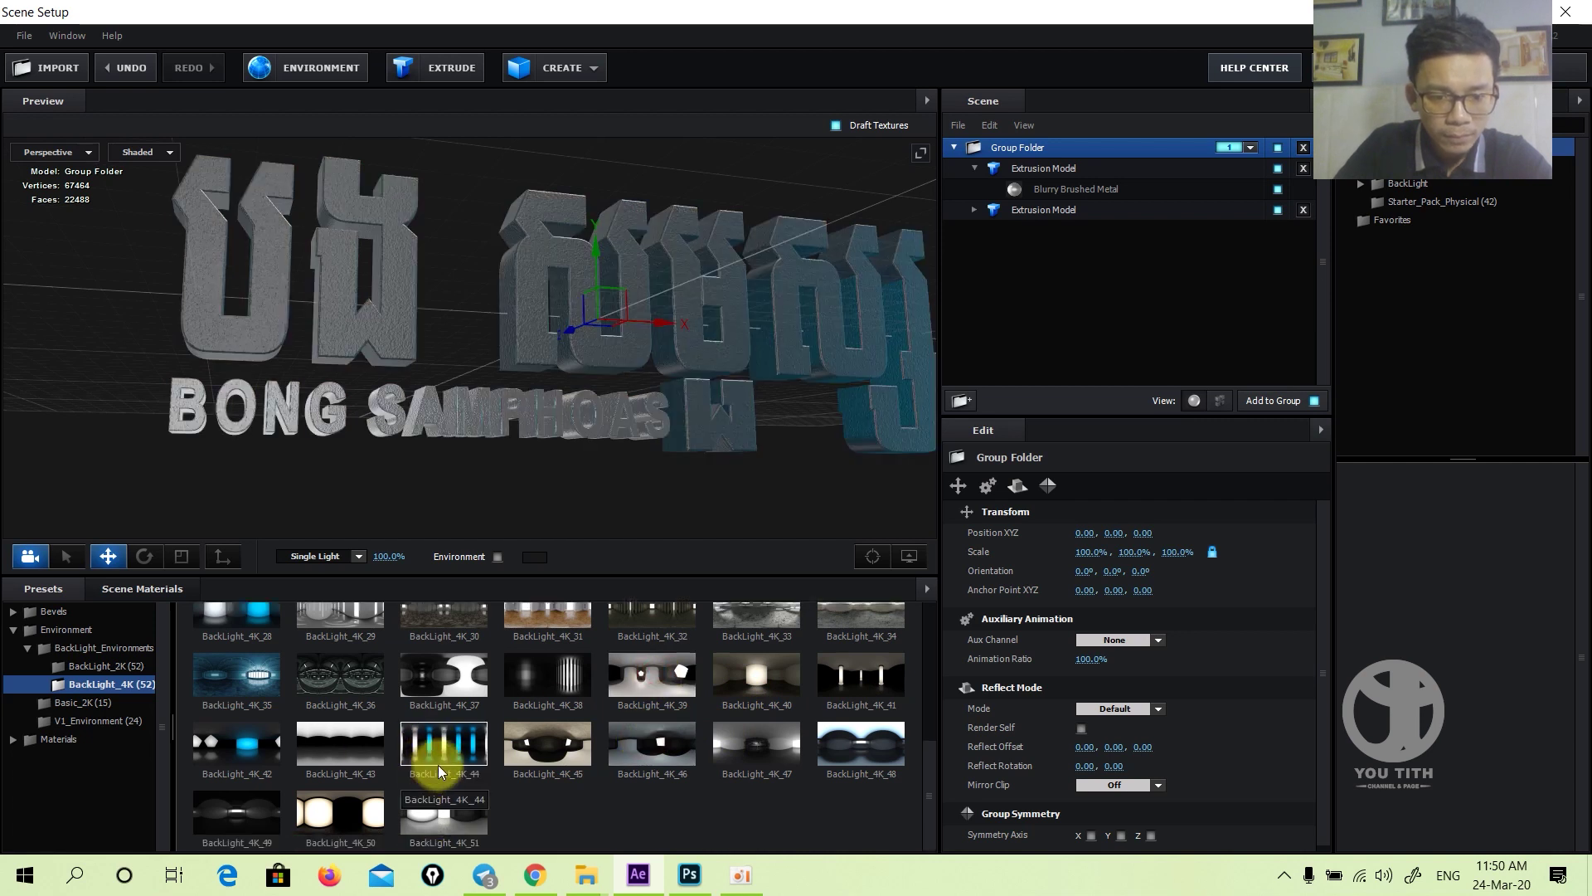
pyautogui.scroll(4, 498, 796)
pyautogui.click(863, 706)
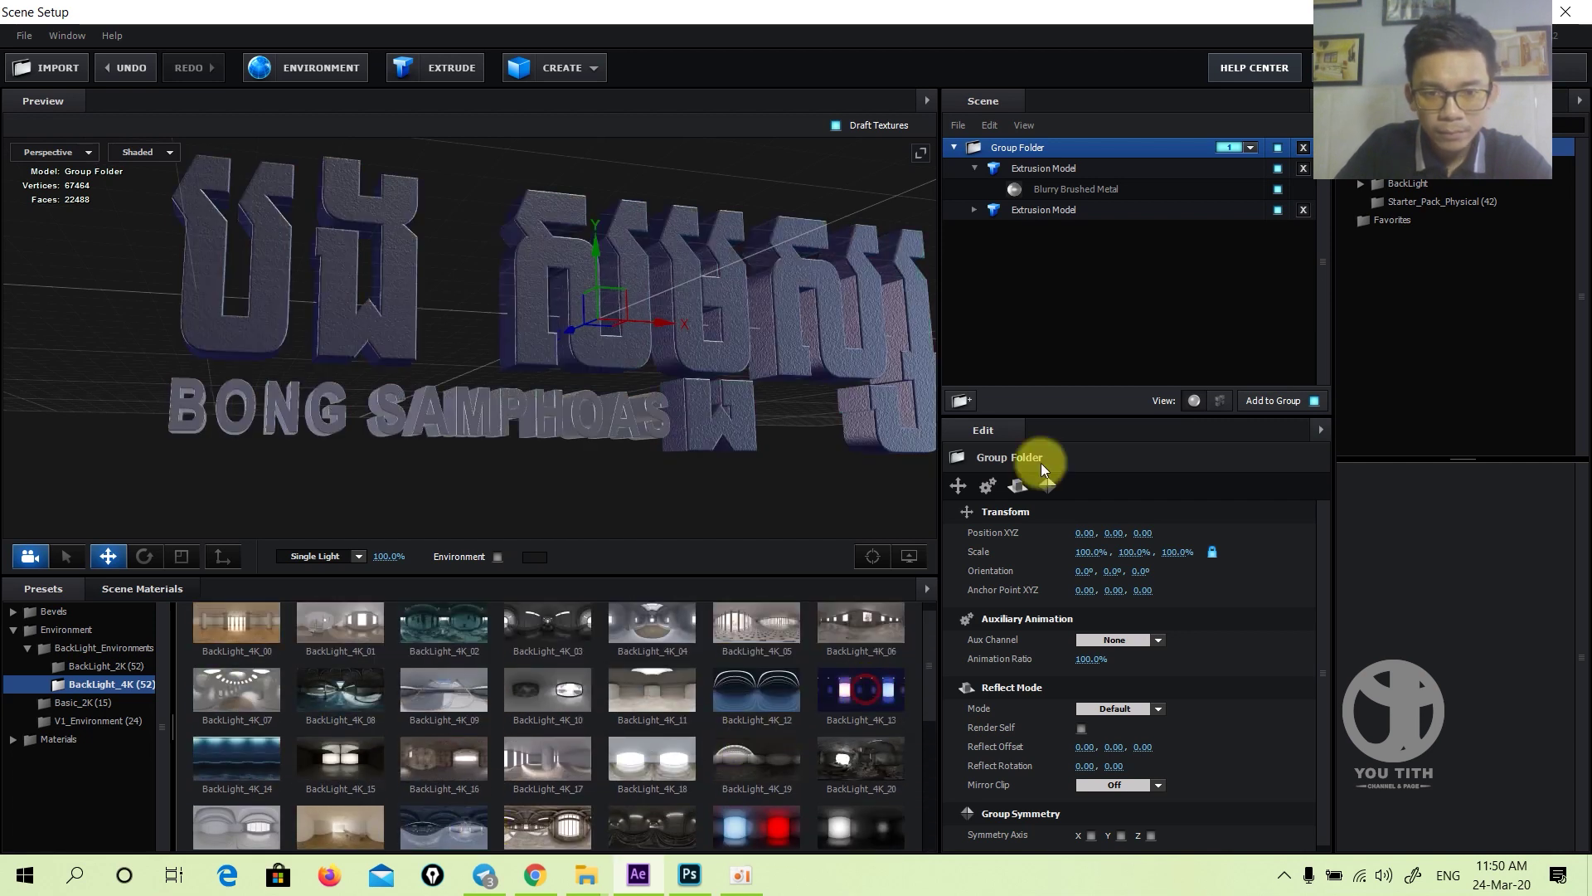
# - Set the Blurry Brushed Metal material's Normal Bump UV repeat to 15
pyautogui.click(1047, 193)
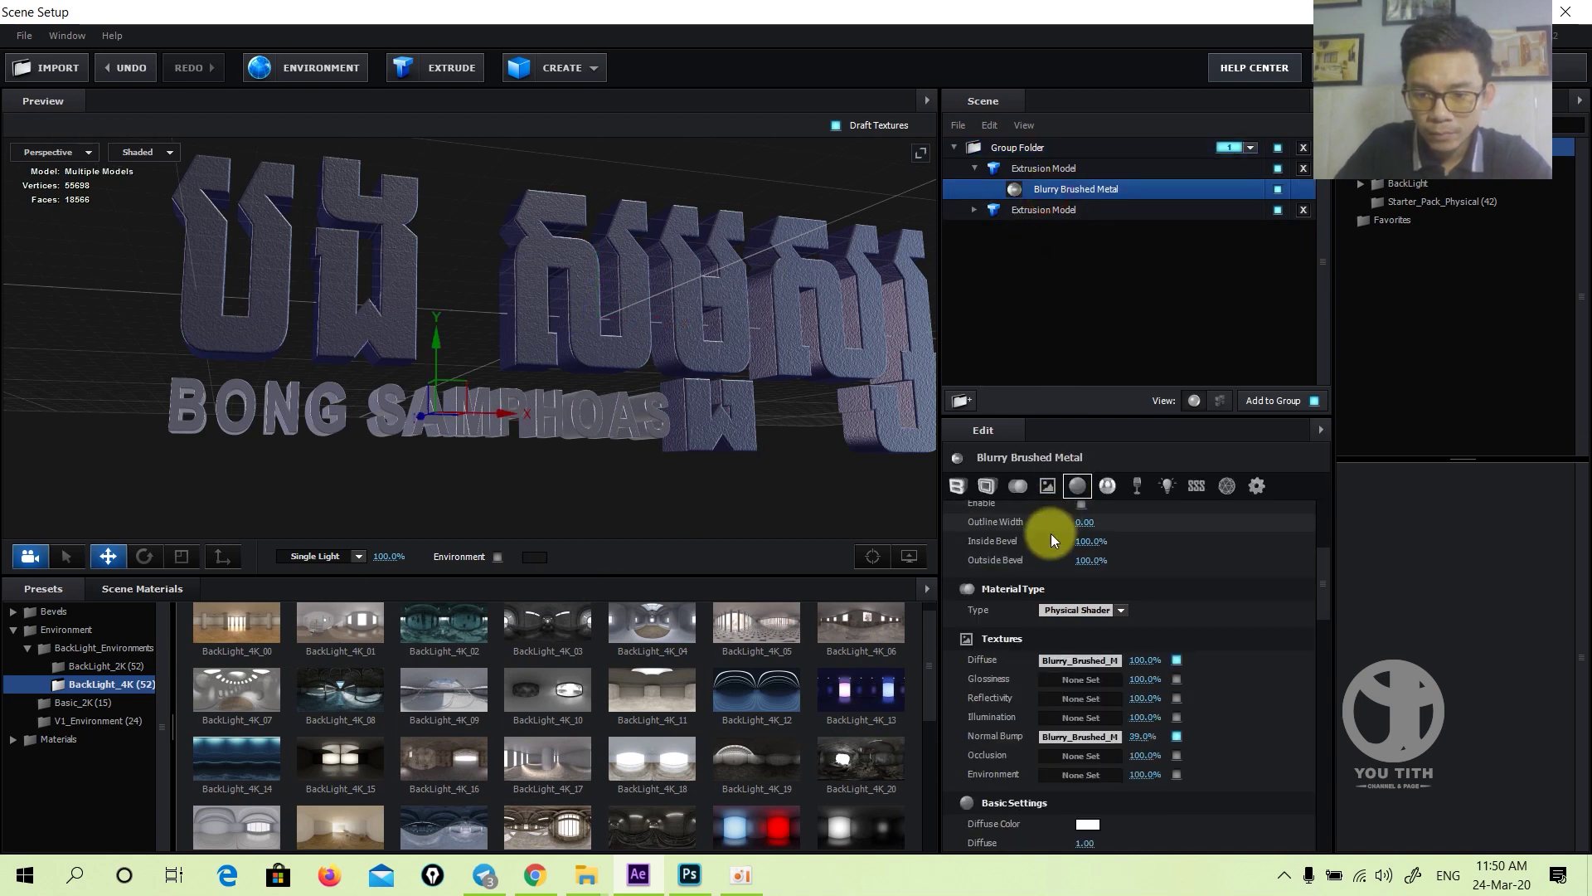
pyautogui.scroll(-2, 1080, 639)
pyautogui.scroll(-2, 1086, 635)
pyautogui.click(1080, 621)
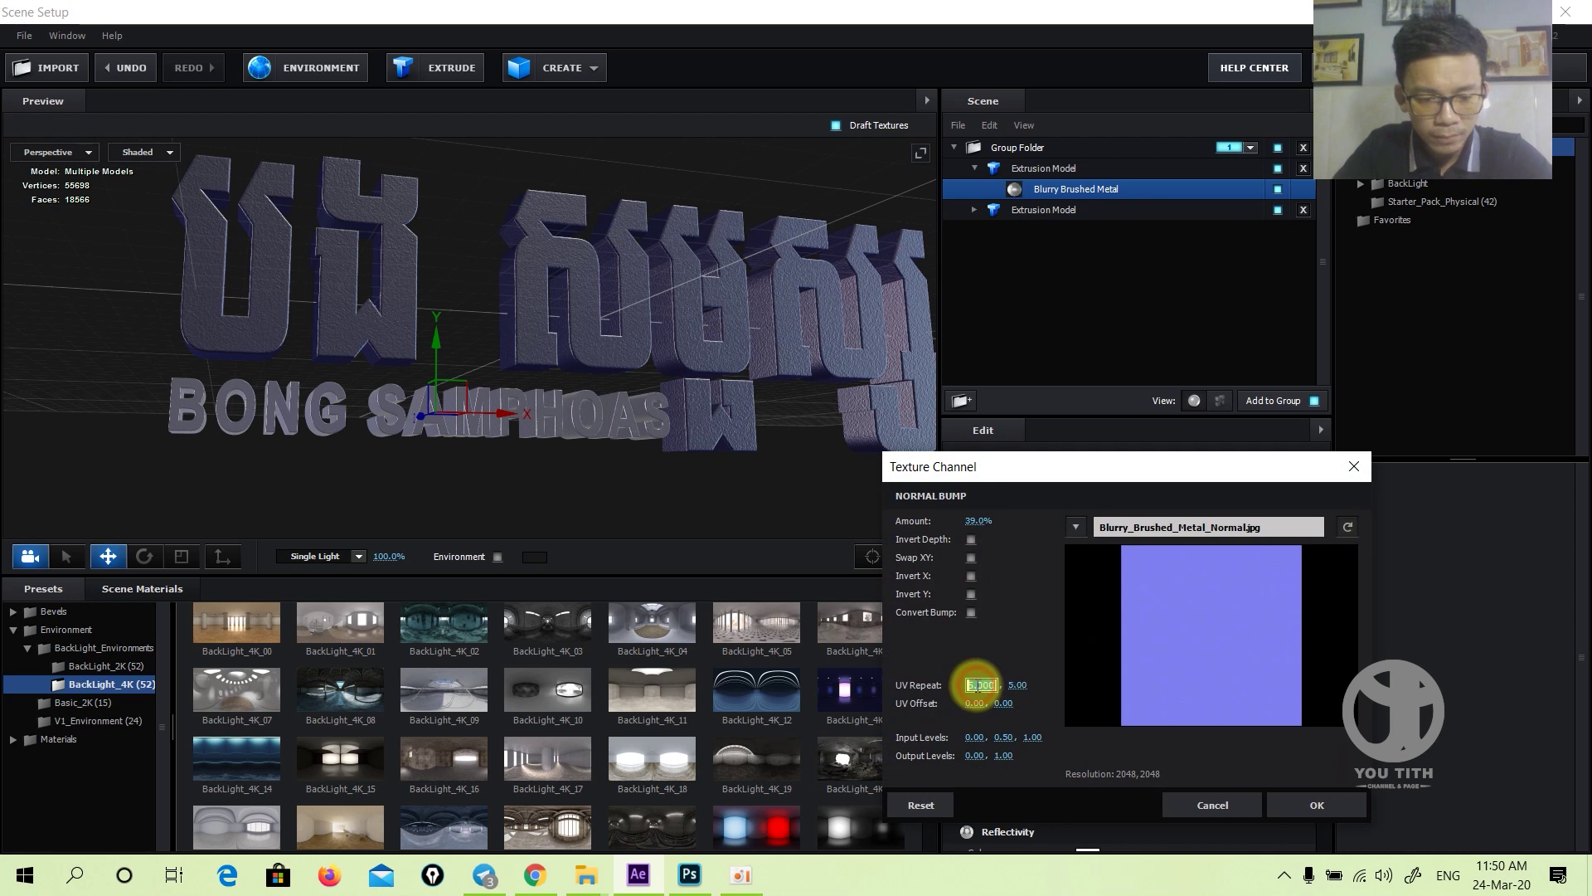
pyautogui.write('5')
pyautogui.click(1017, 685)
pyautogui.write('15')
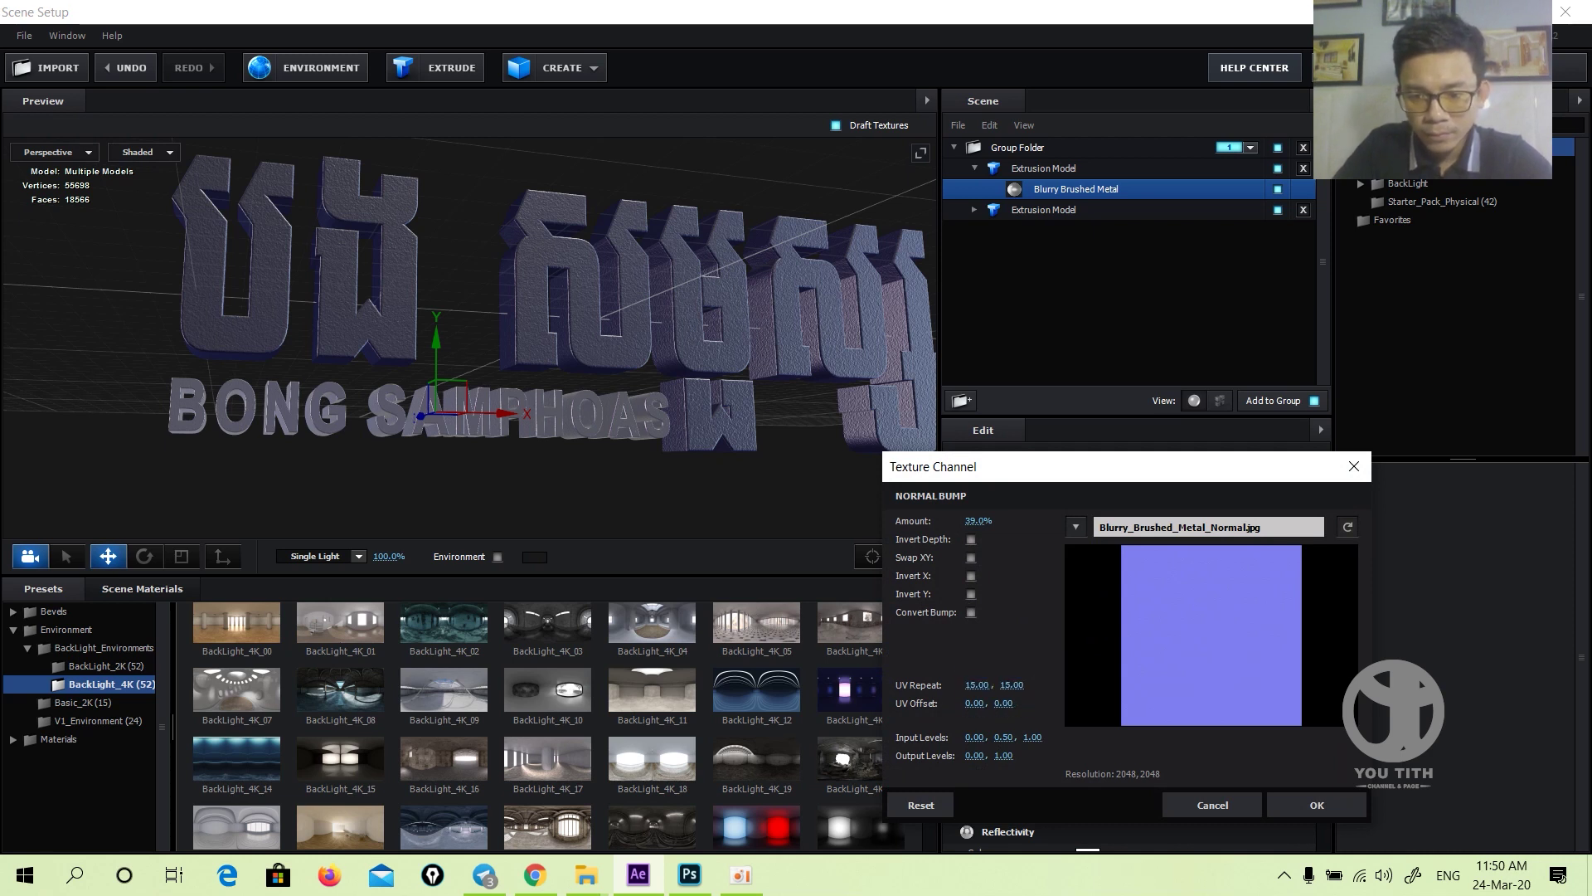
pyautogui.click(1302, 801)
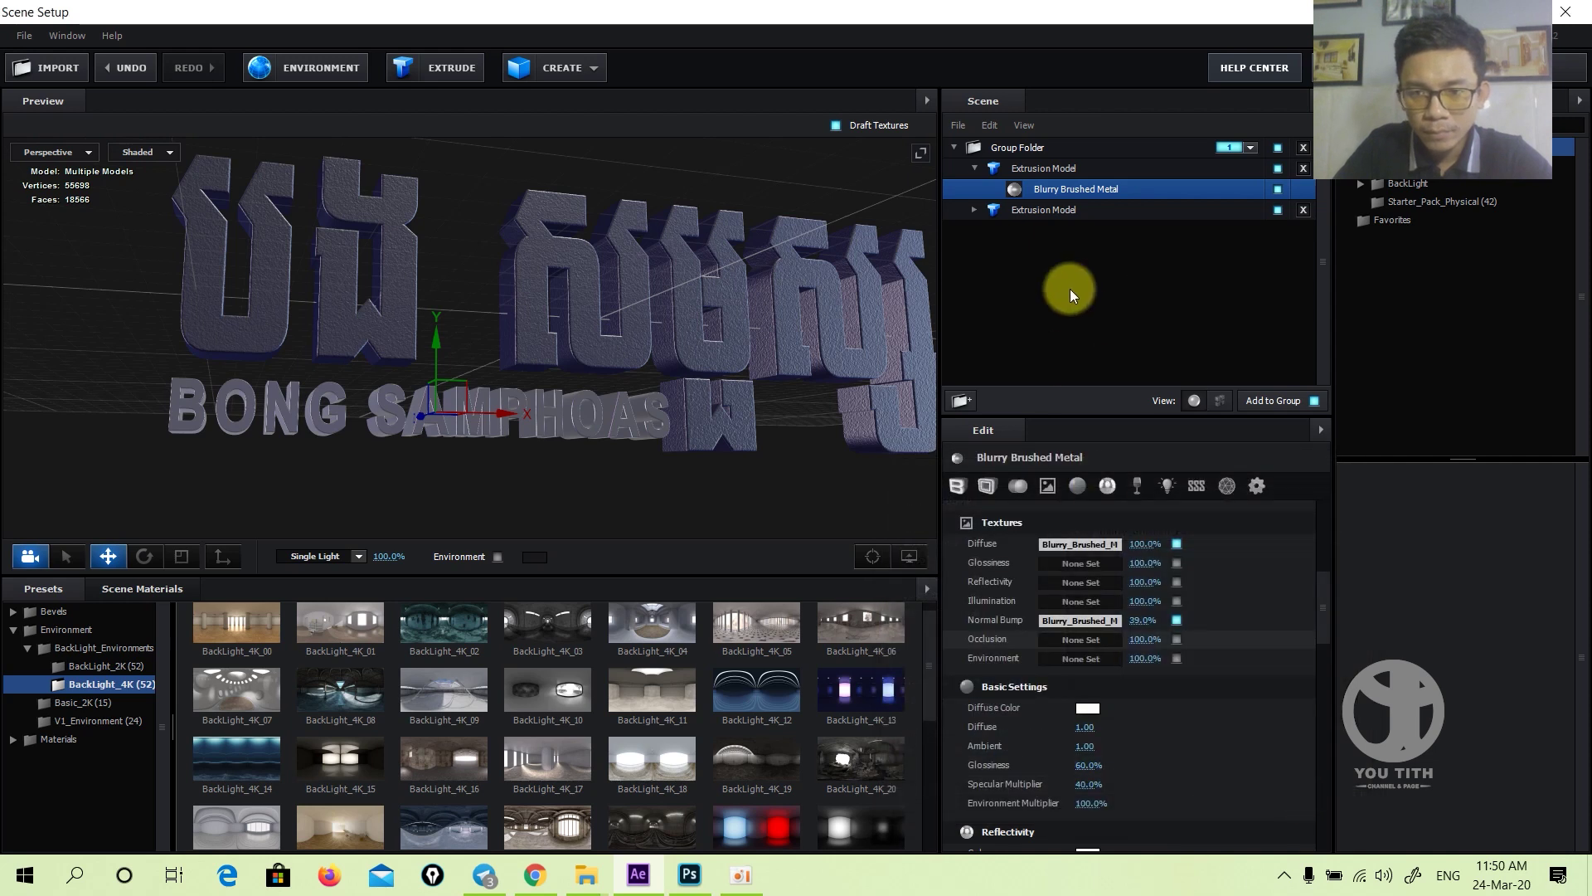
# - Set the Brushed Metal material's Normal Bump UV repeat to 15 on the second extrusion
pyautogui.click(973, 214)
pyautogui.click(1043, 230)
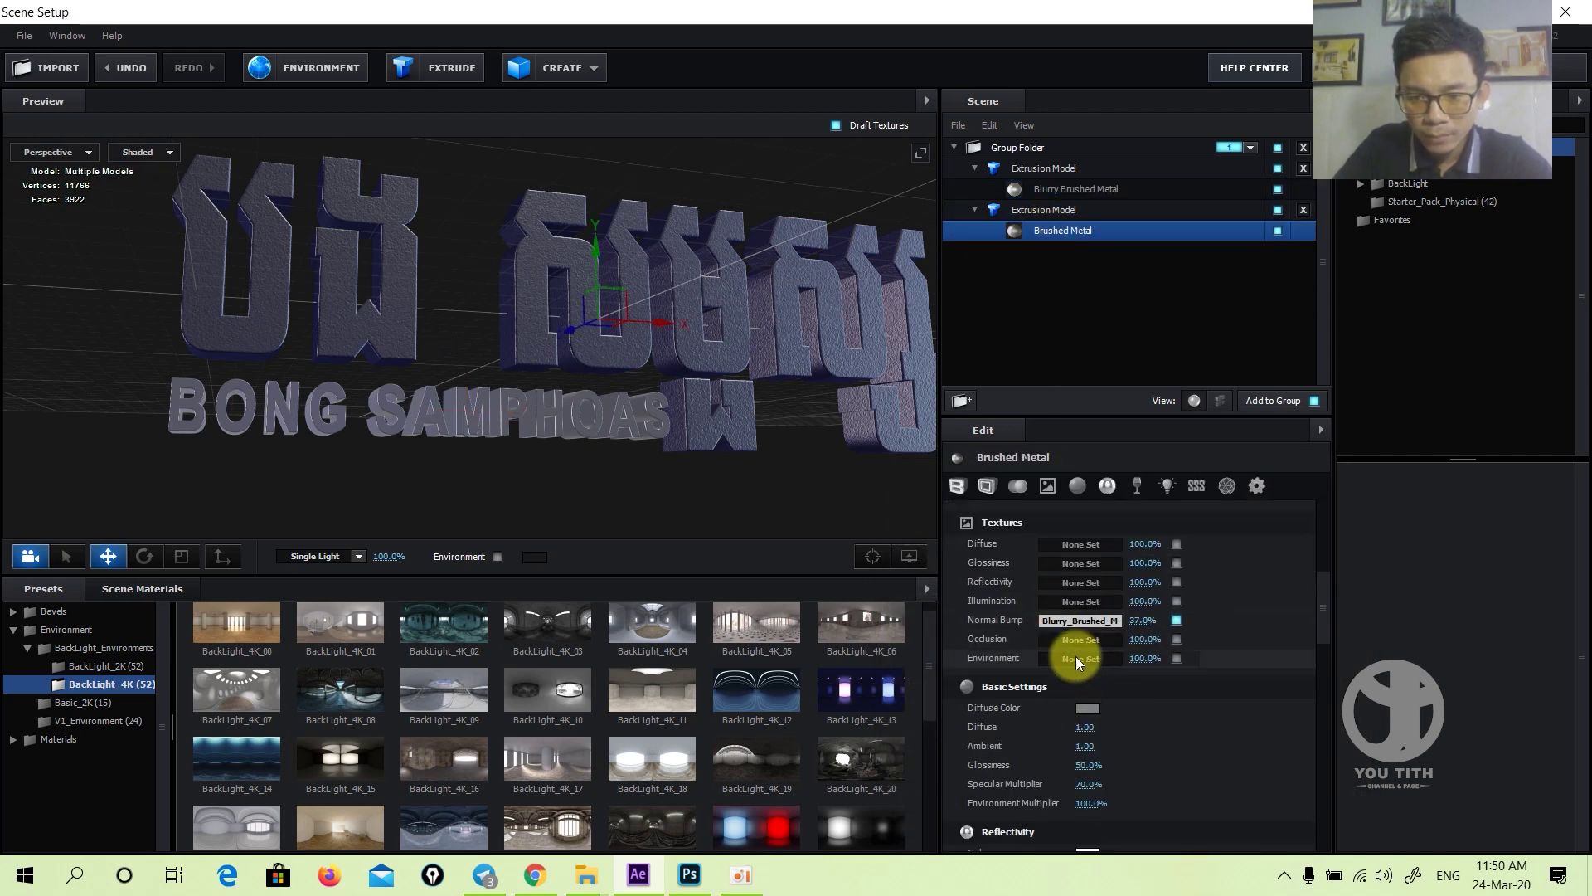
pyautogui.click(1072, 620)
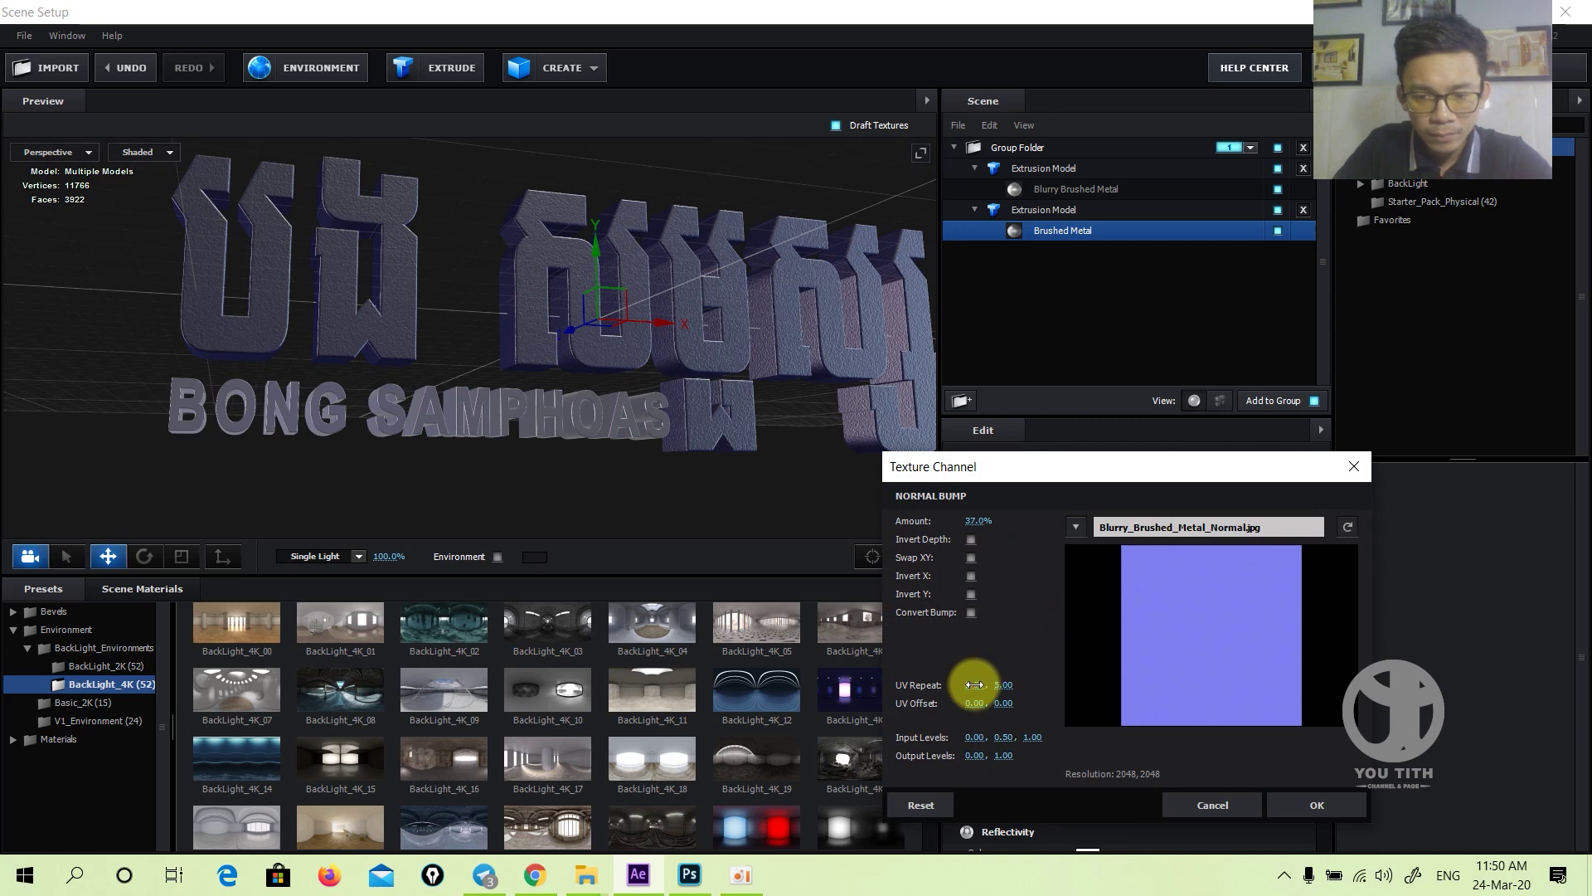
pyautogui.write('15')
pyautogui.click(1022, 684)
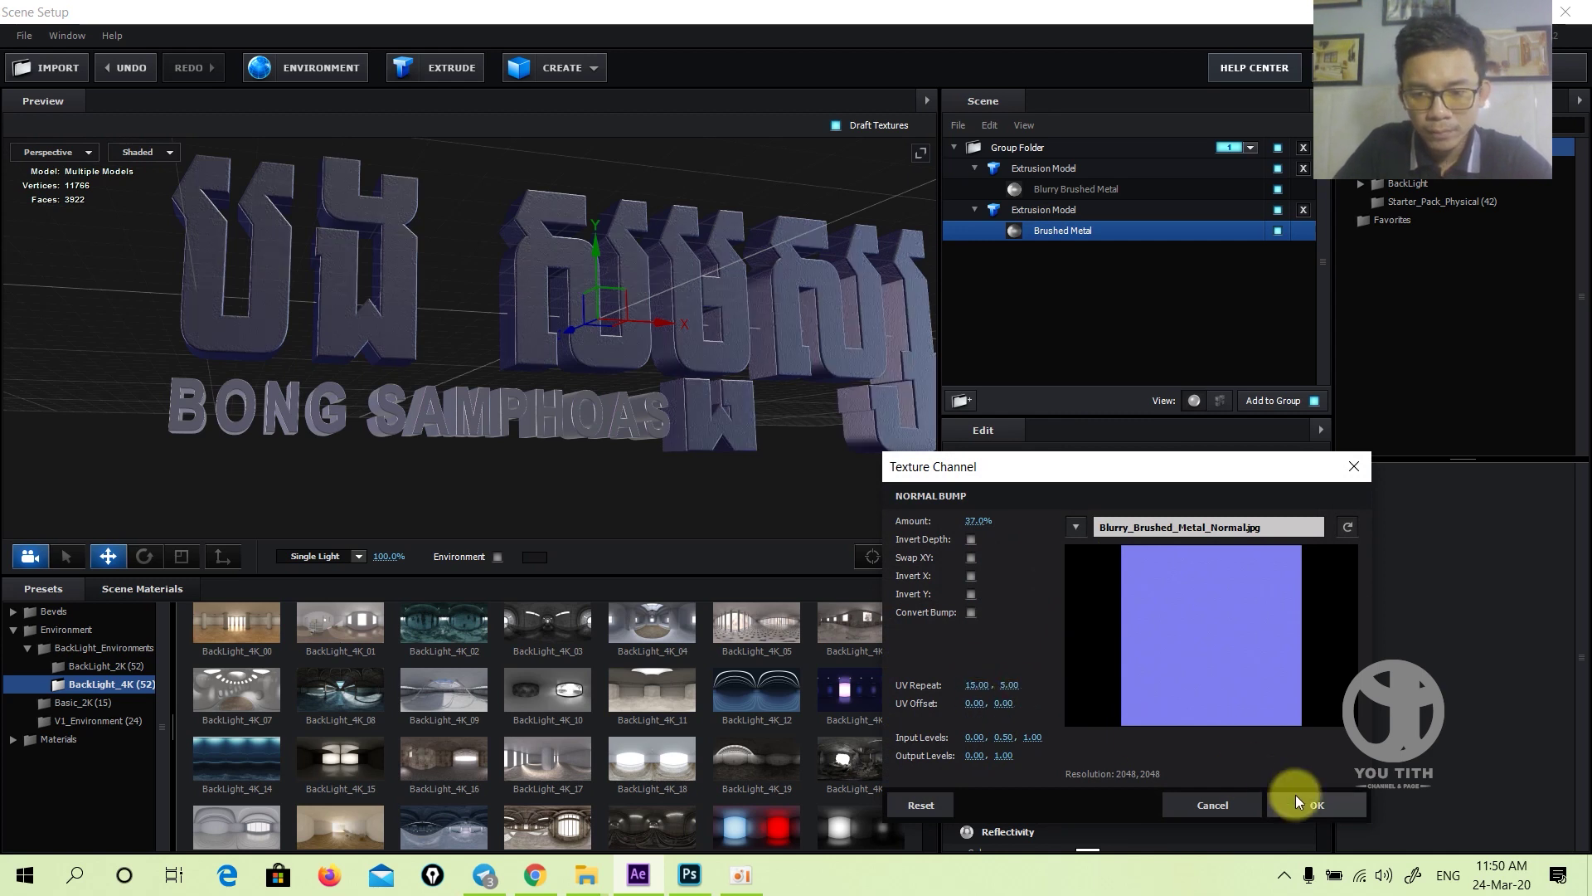
pyautogui.click(1013, 685)
pyautogui.click(1317, 804)
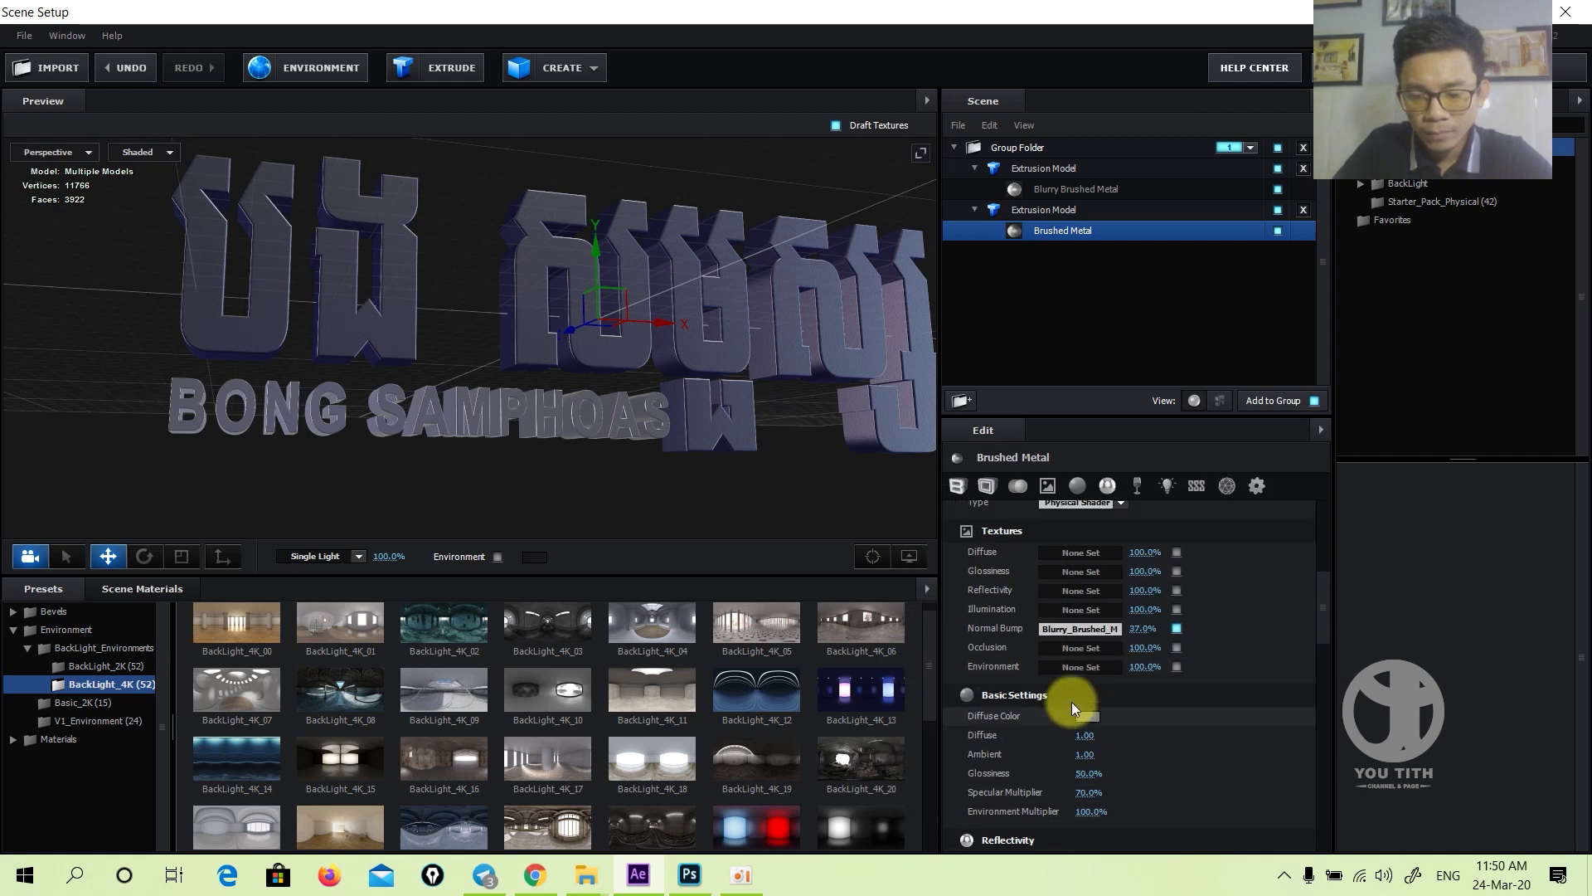
# - Raise Brushed Metal's reflectivity intensity to 97% and apply the scene back to After Effects
pyautogui.scroll(-1, 1071, 702)
pyautogui.scroll(-1, 1072, 700)
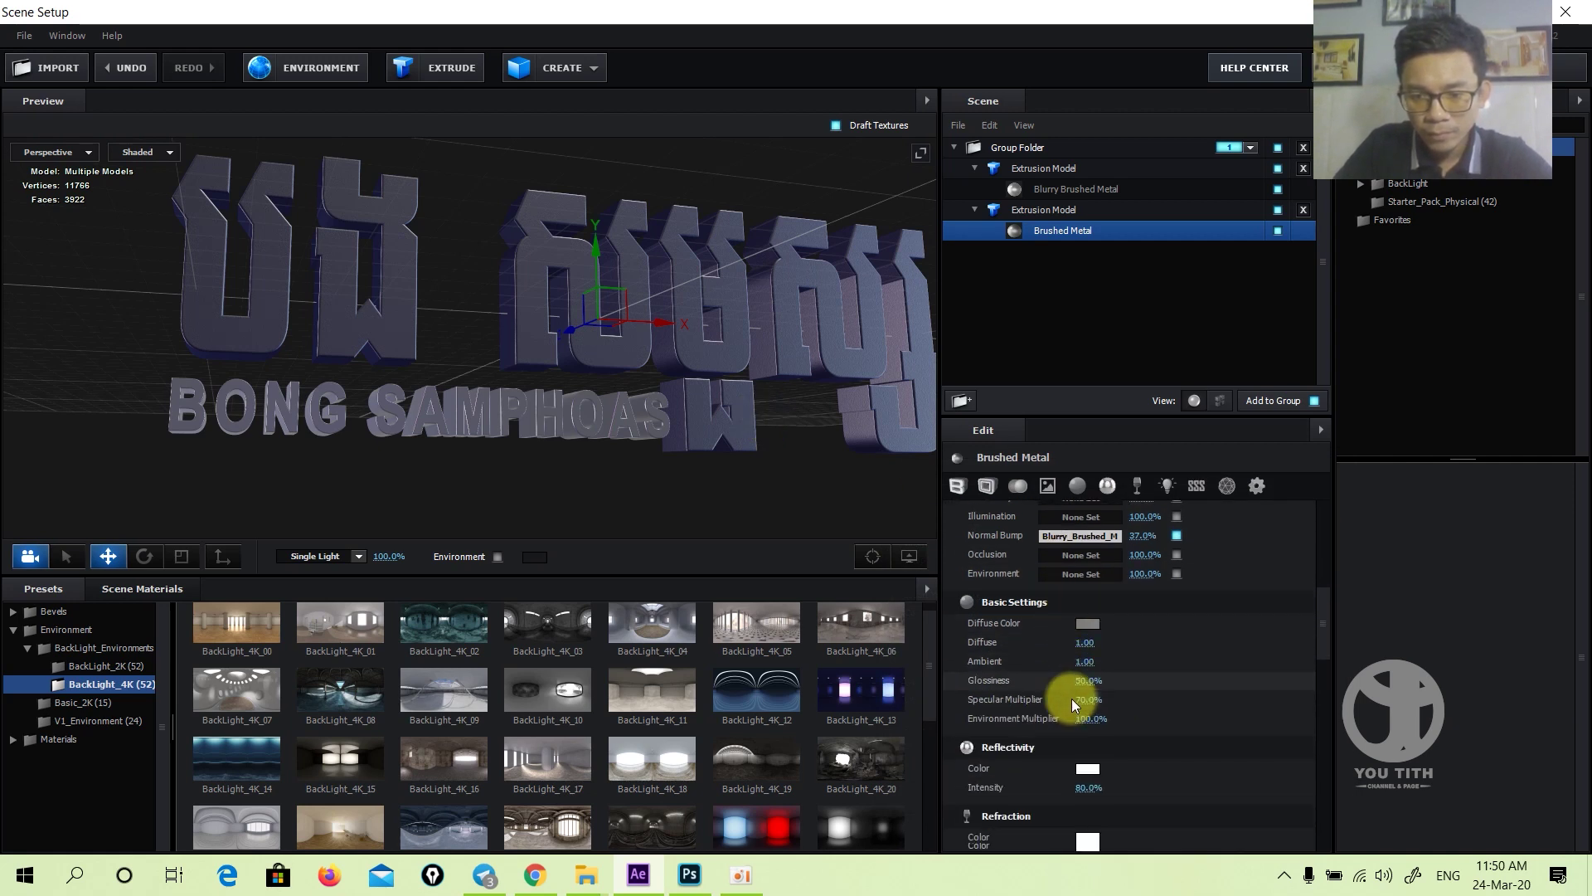
pyautogui.scroll(-1, 1071, 698)
pyautogui.moveTo(1085, 754); pyautogui.dragTo(1224, 743)
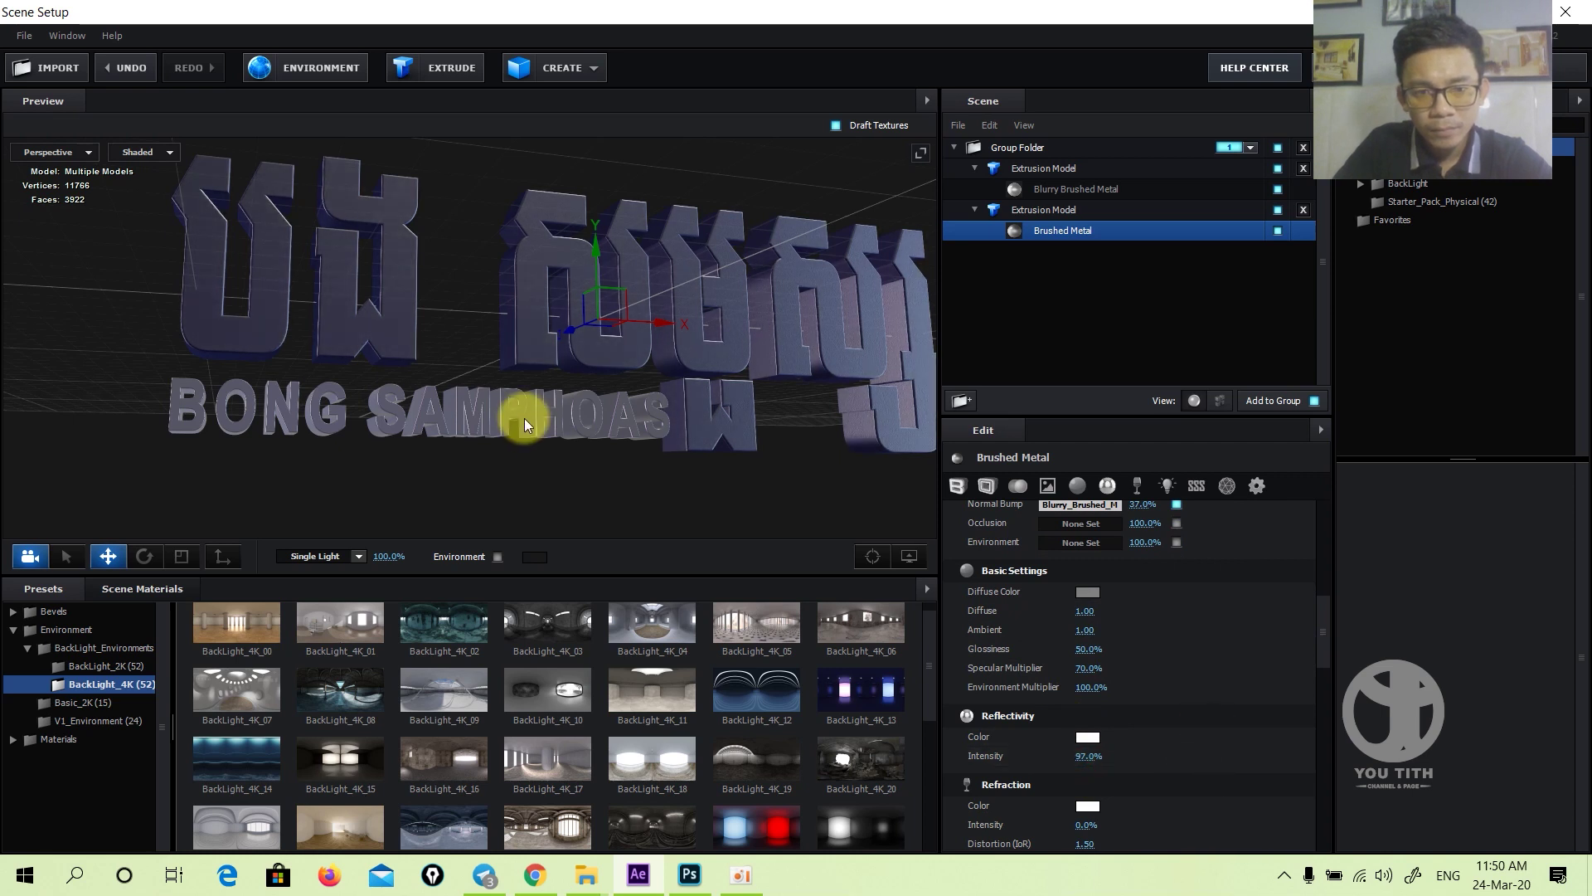
pyautogui.click(1559, 68)
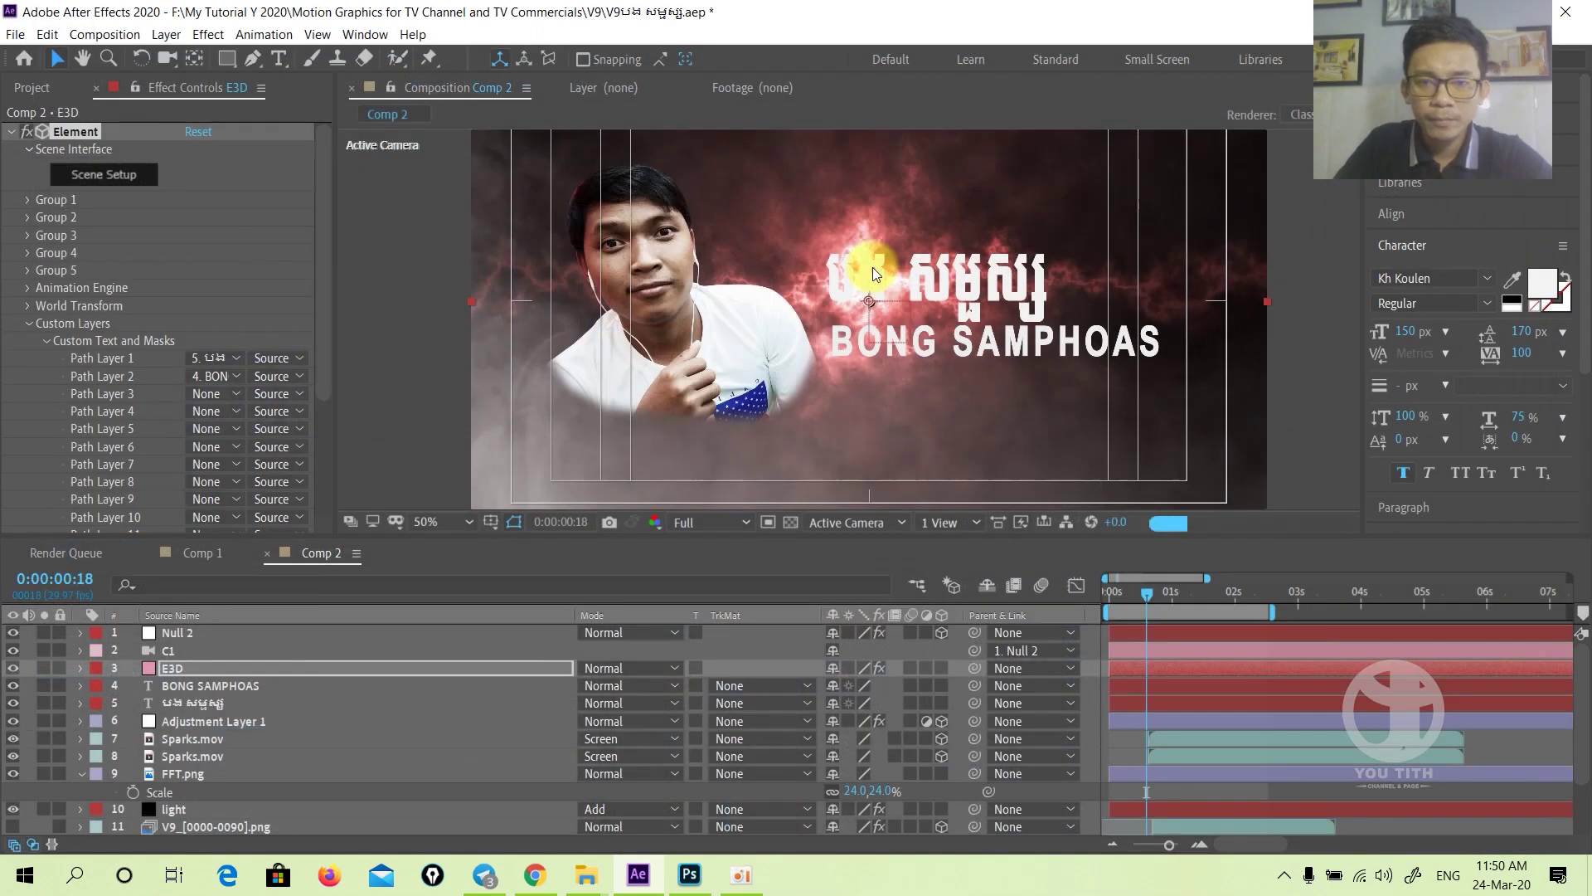
# - Hide the flat BONG SAMPHOAS and Khmer text layers and shift the 3D title right and back in depth
pyautogui.moveTo(13, 685); pyautogui.dragTo(13, 704)
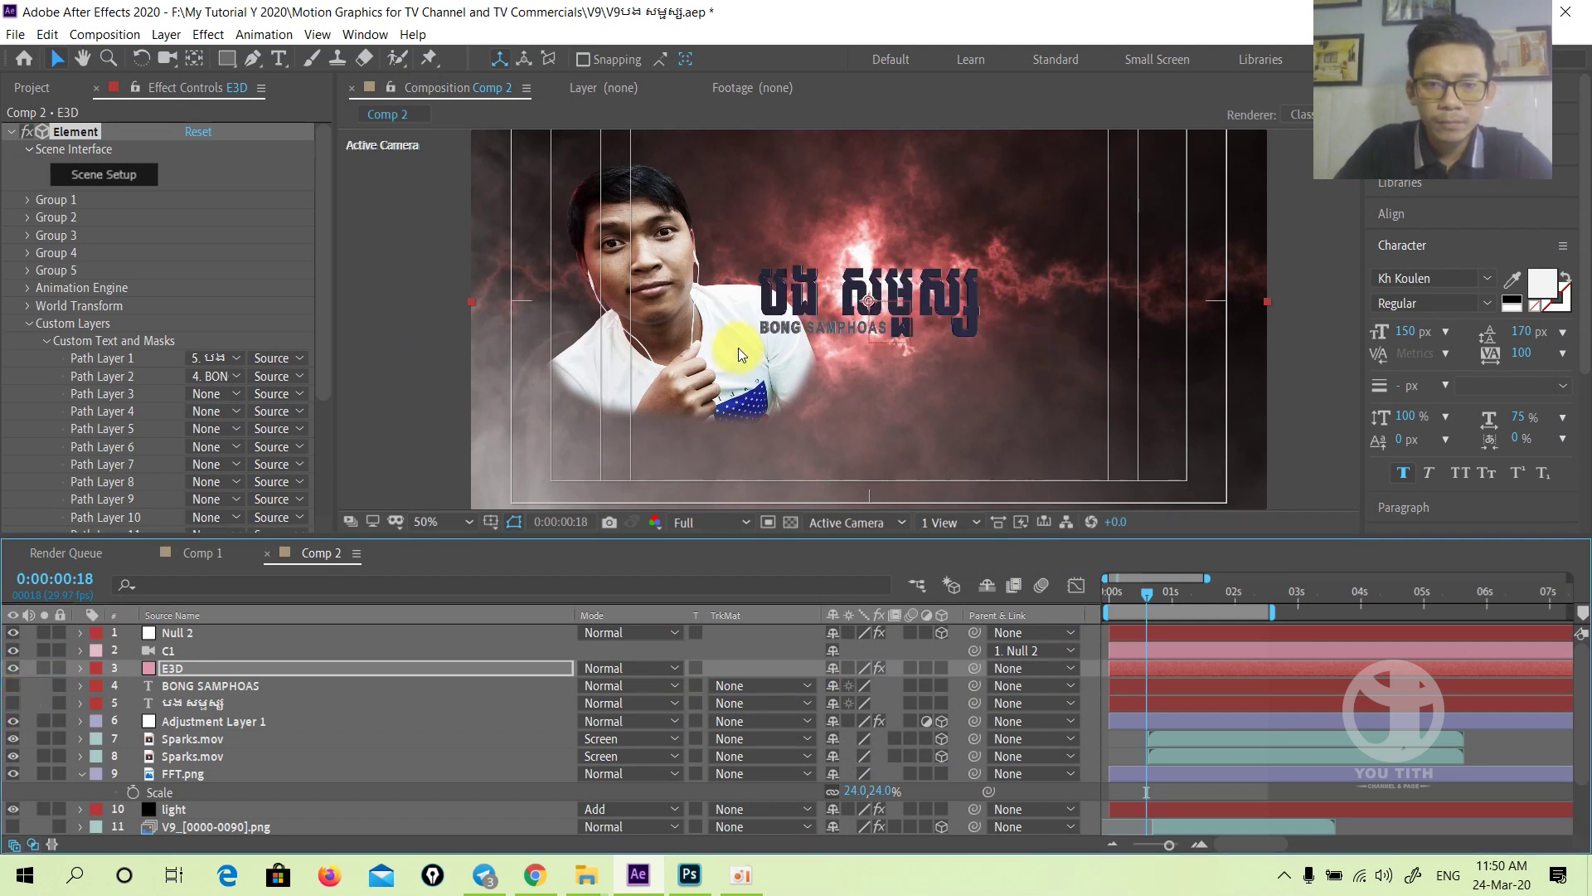
pyautogui.click(28, 200)
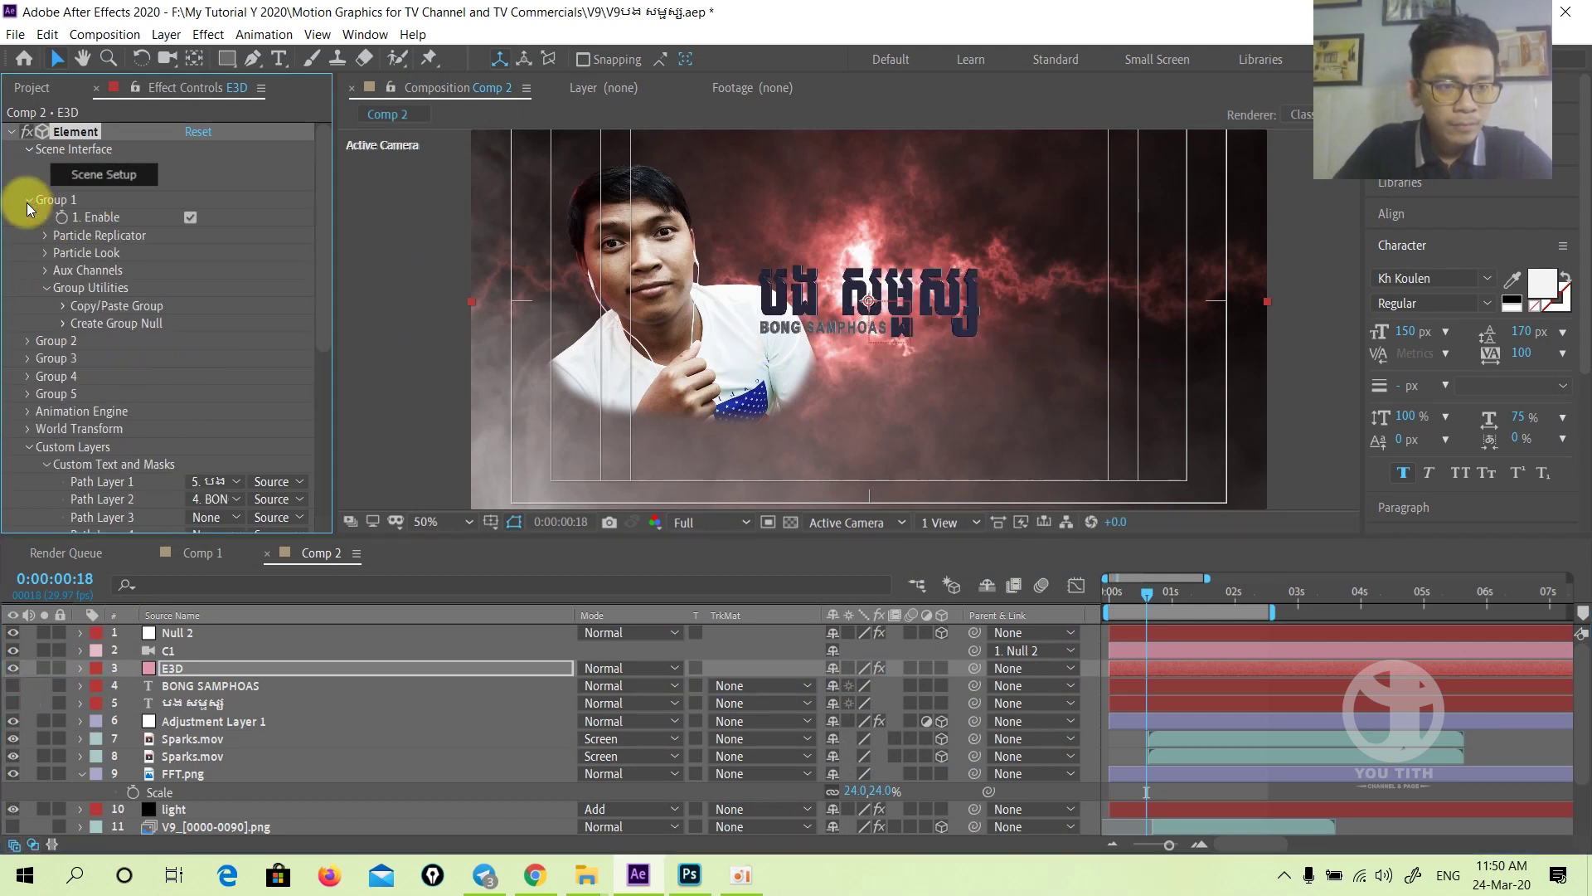
pyautogui.click(46, 236)
pyautogui.moveTo(220, 287); pyautogui.dragTo(359, 266)
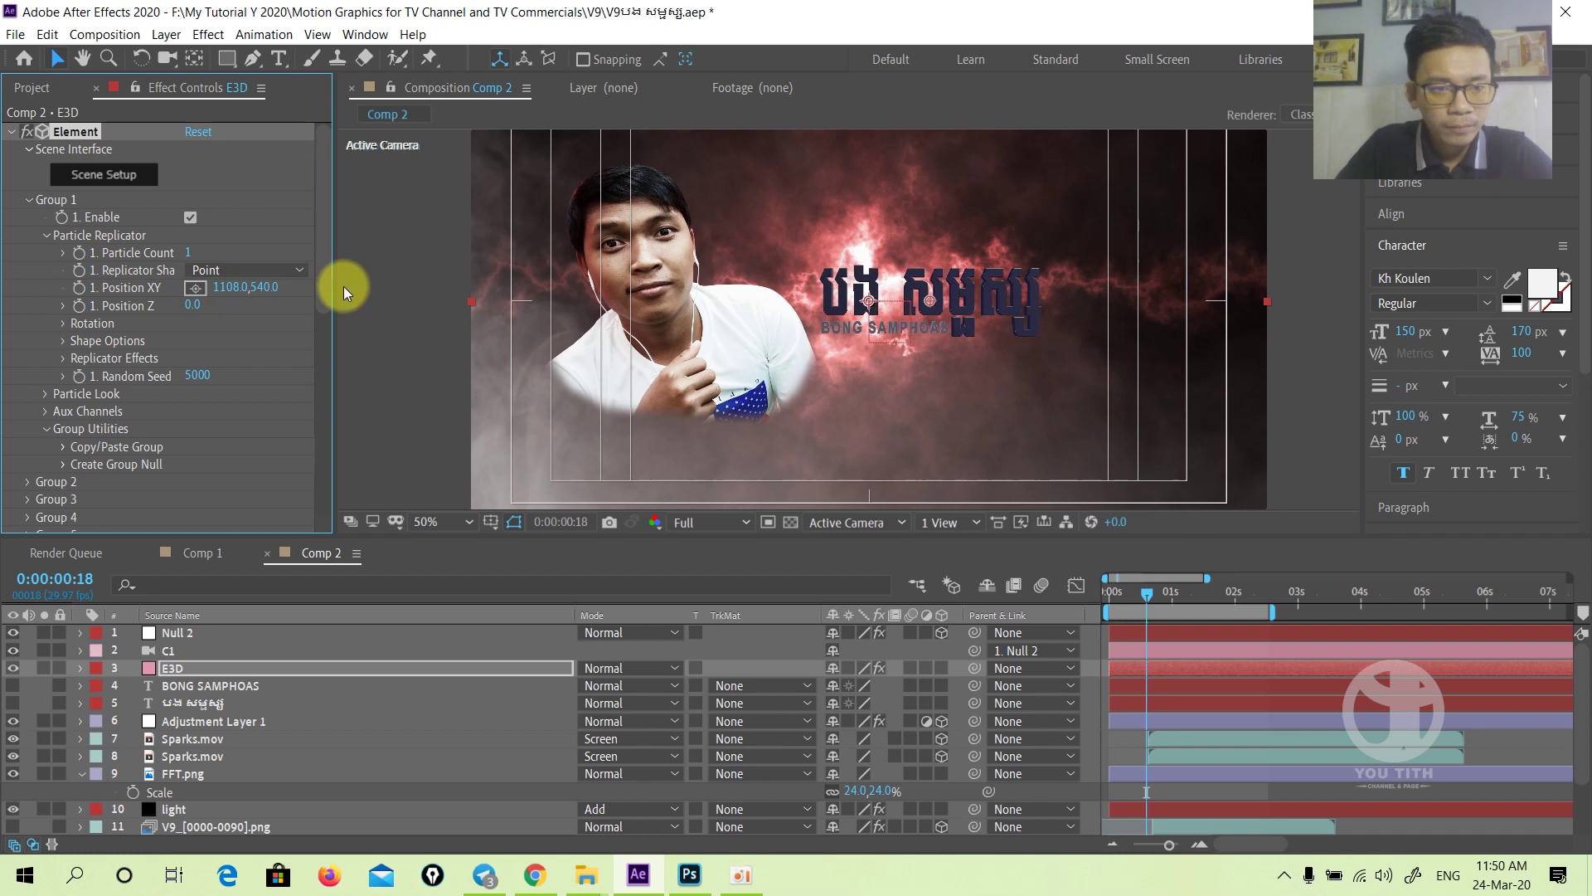
pyautogui.moveTo(199, 306); pyautogui.dragTo(134, 293)
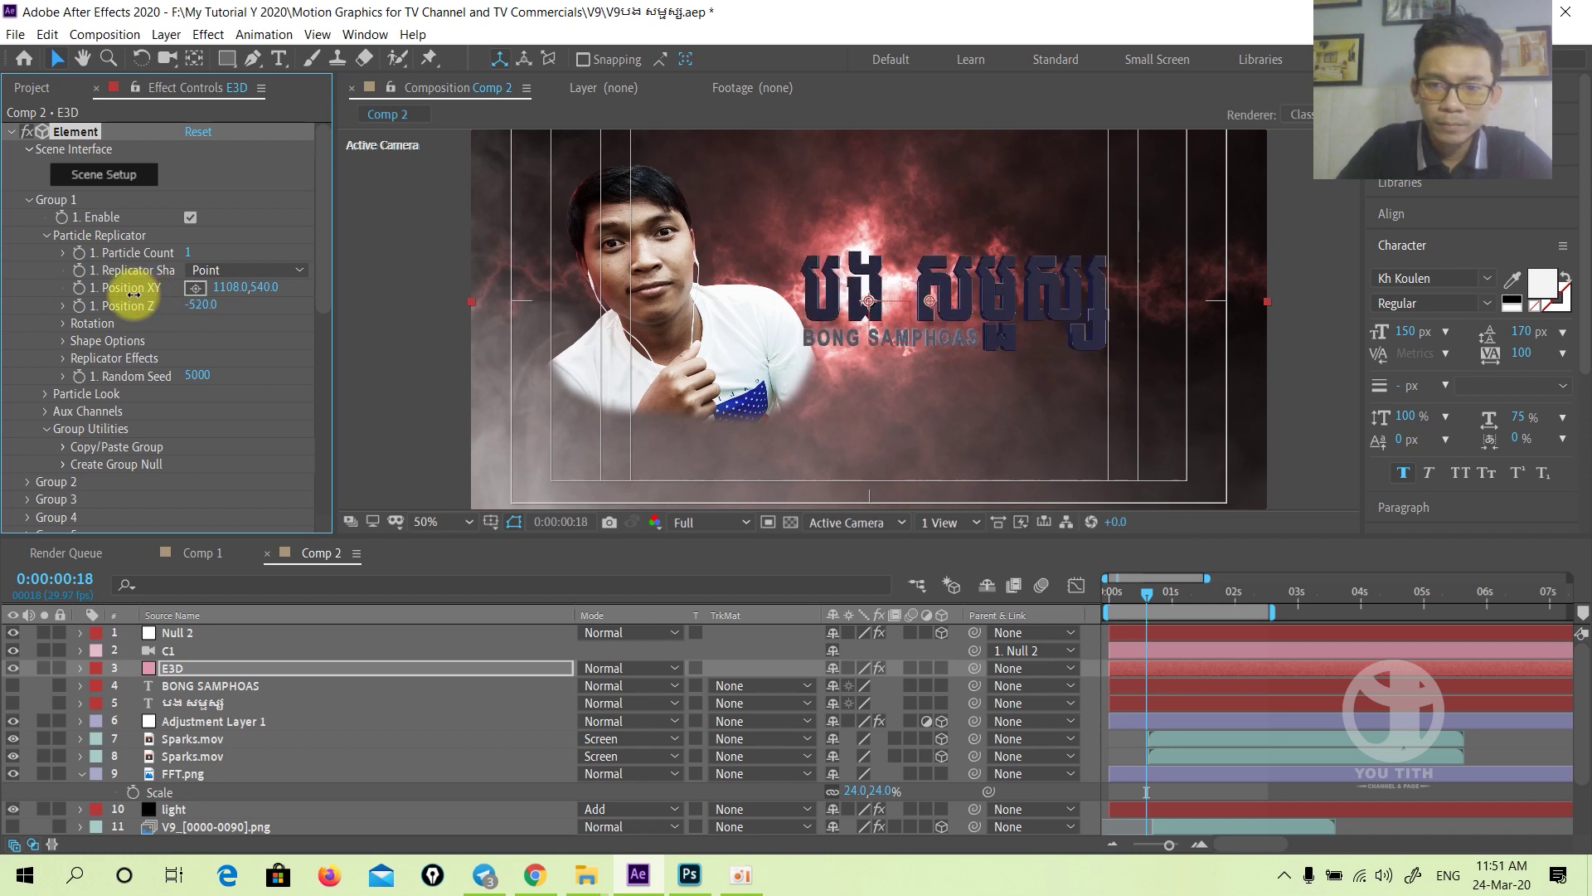
pyautogui.moveTo(224, 286); pyautogui.dragTo(253, 277)
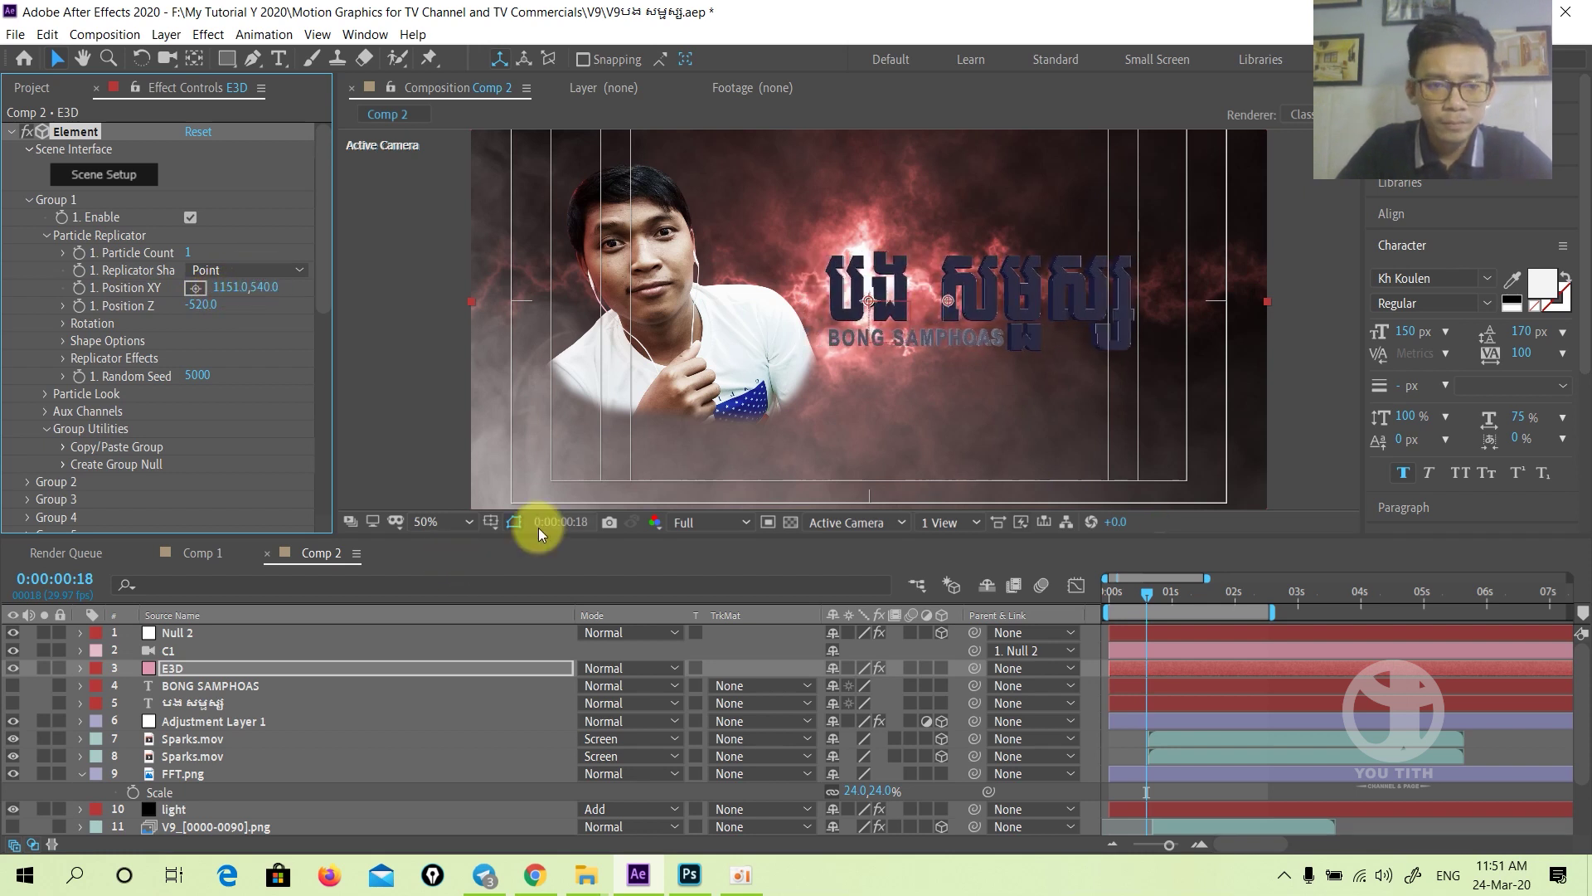
# - Fit the composition in the viewer and reset the title's depth to 0
pyautogui.click(439, 522)
pyautogui.click(456, 174)
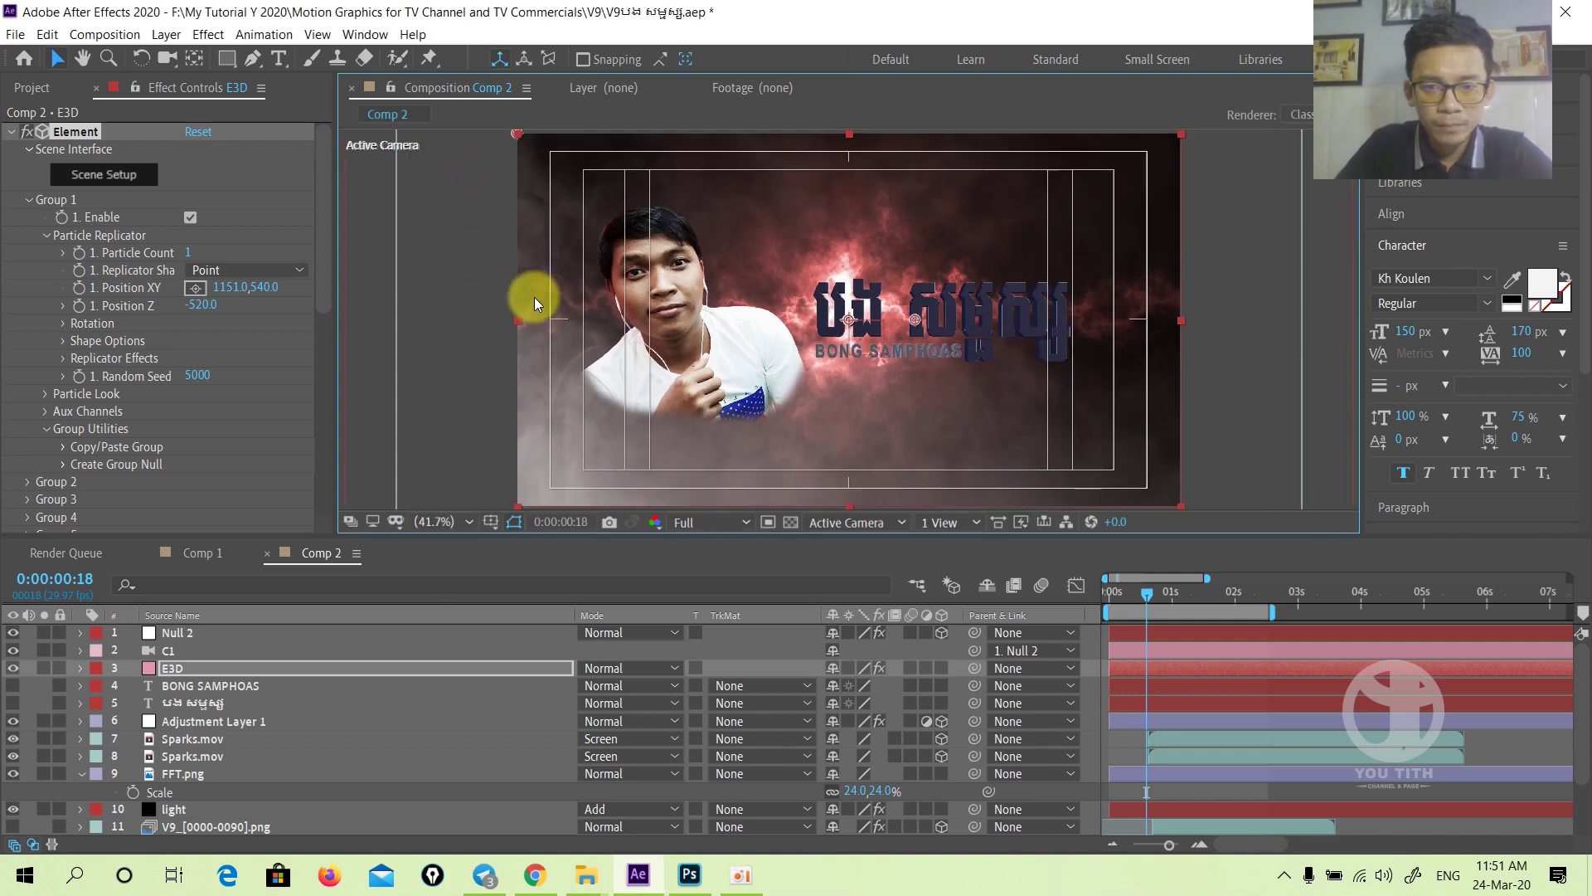
pyautogui.moveTo(518, 535); pyautogui.dragTo(518, 549)
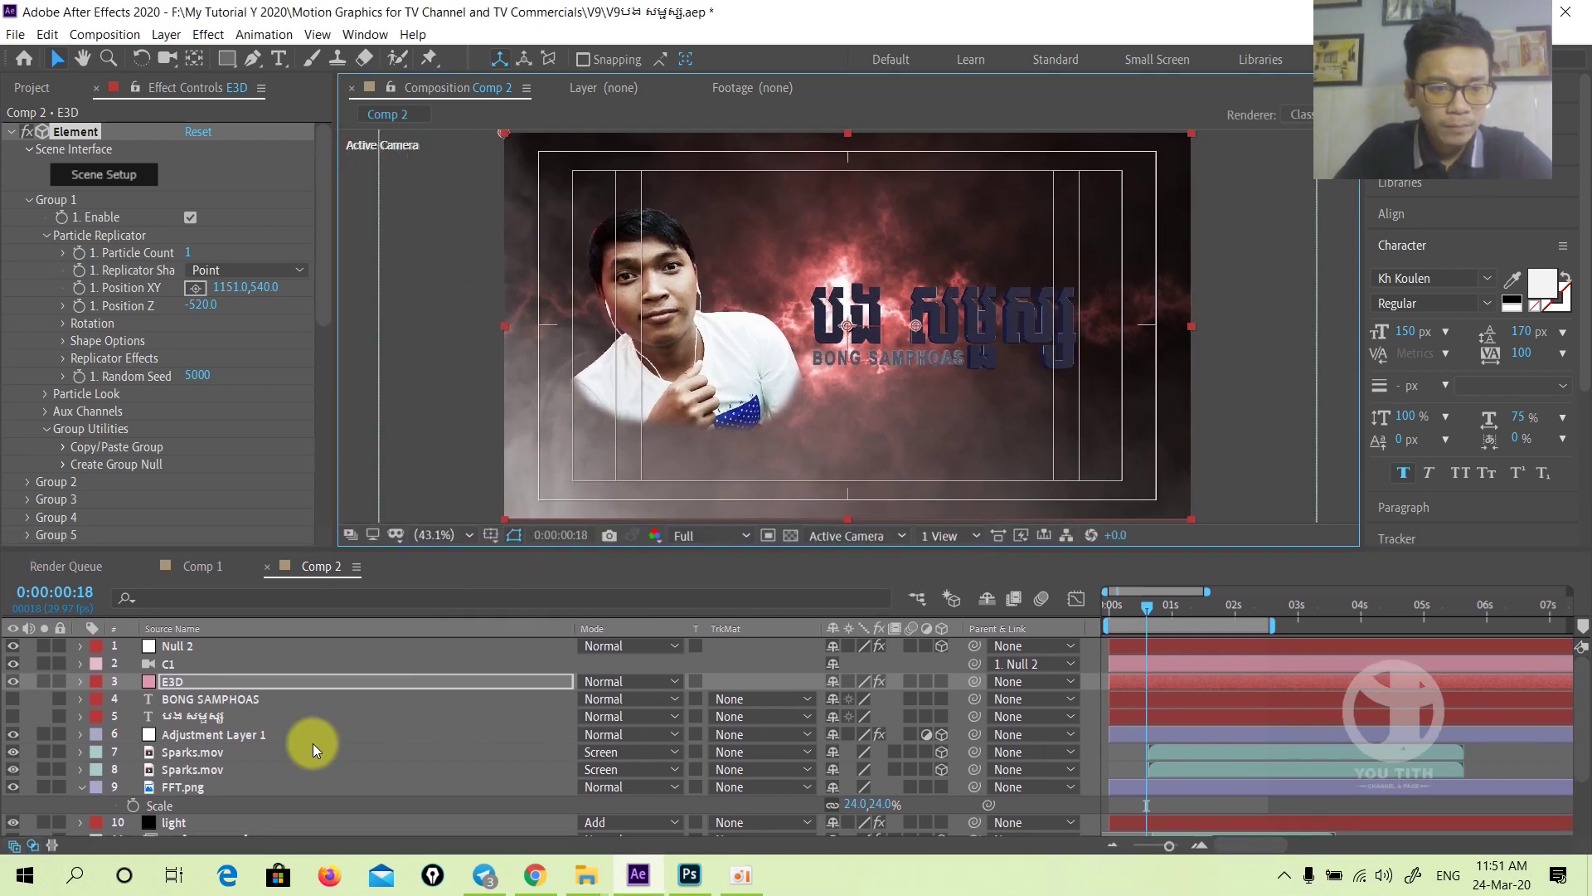
pyautogui.click(200, 306)
pyautogui.moveTo(200, 306); pyautogui.dragTo(201, 315)
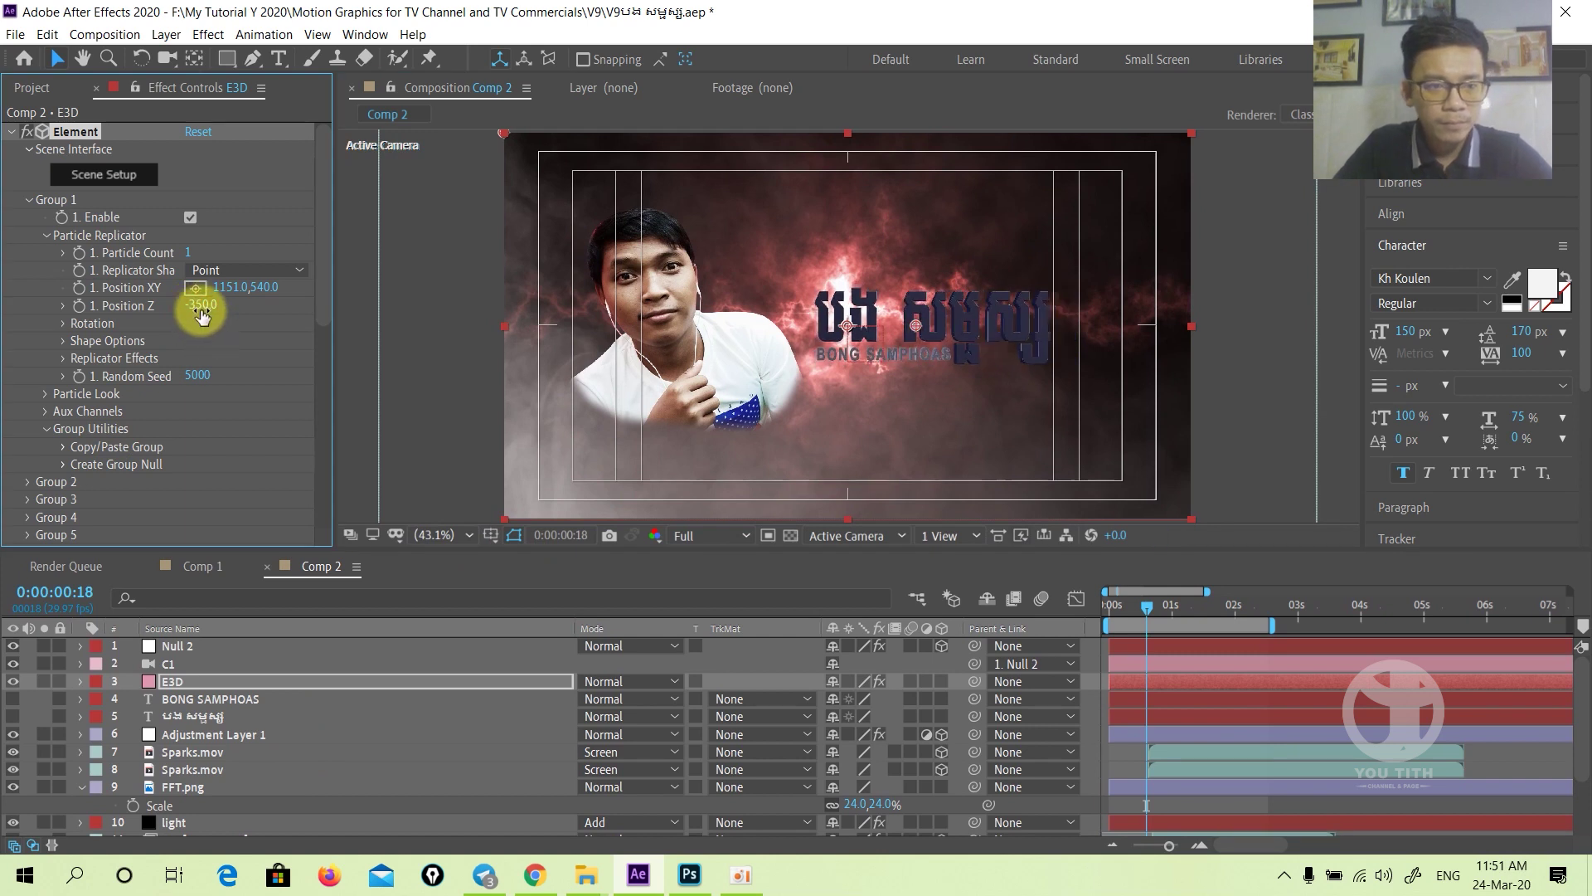
pyautogui.write('0')
pyautogui.press('Return')
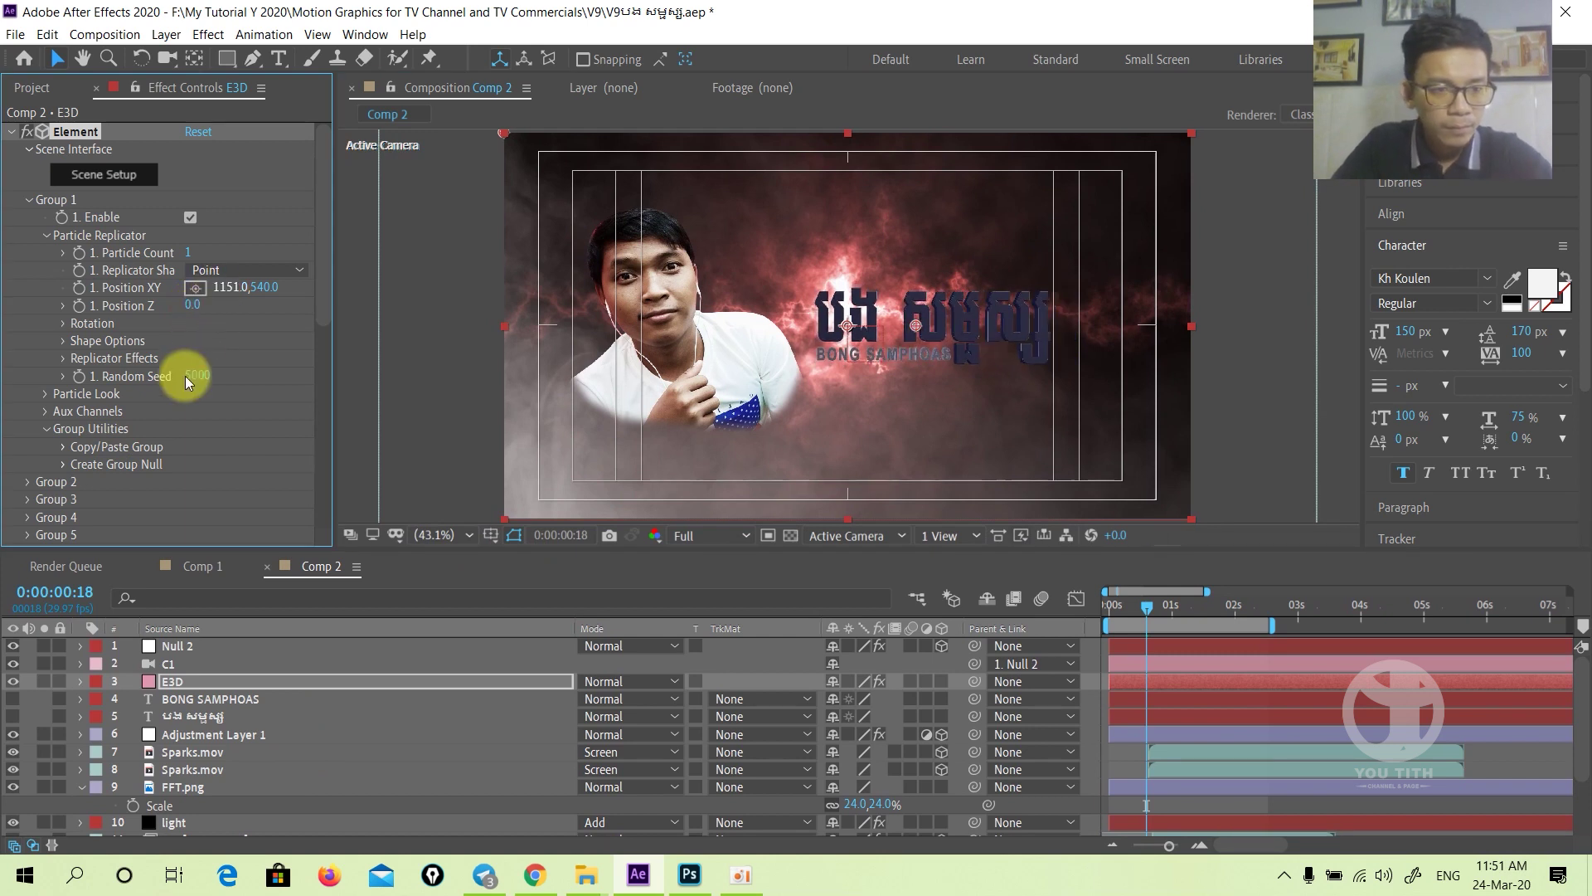
# - Try Element Particle Size values of 25, then 20, for the 3D title
pyautogui.click(45, 395)
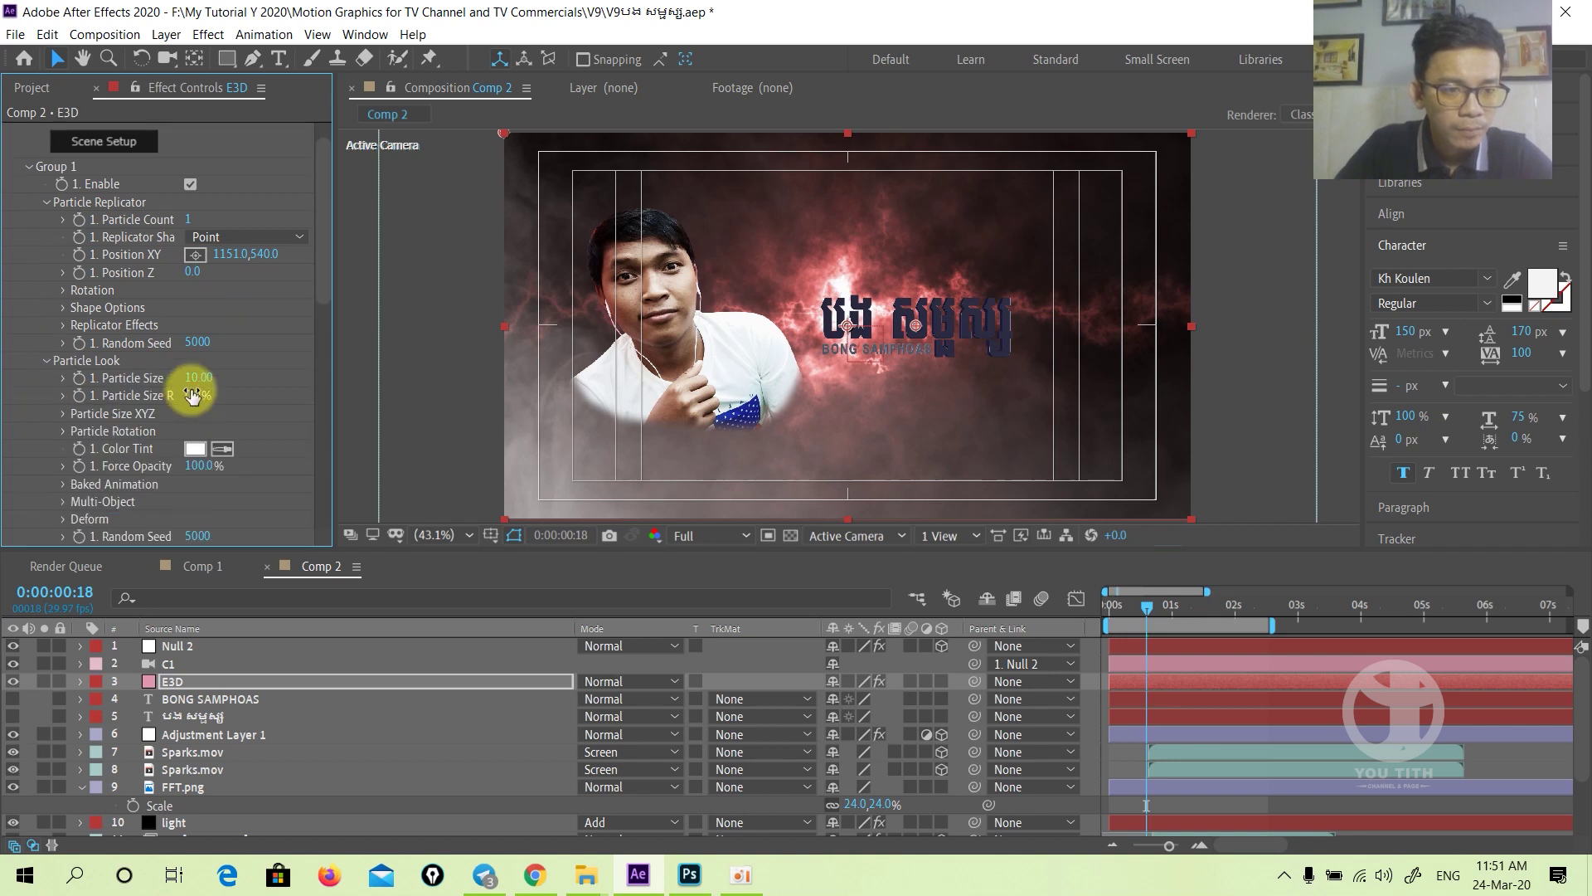
pyautogui.moveTo(195, 379); pyautogui.dragTo(249, 370)
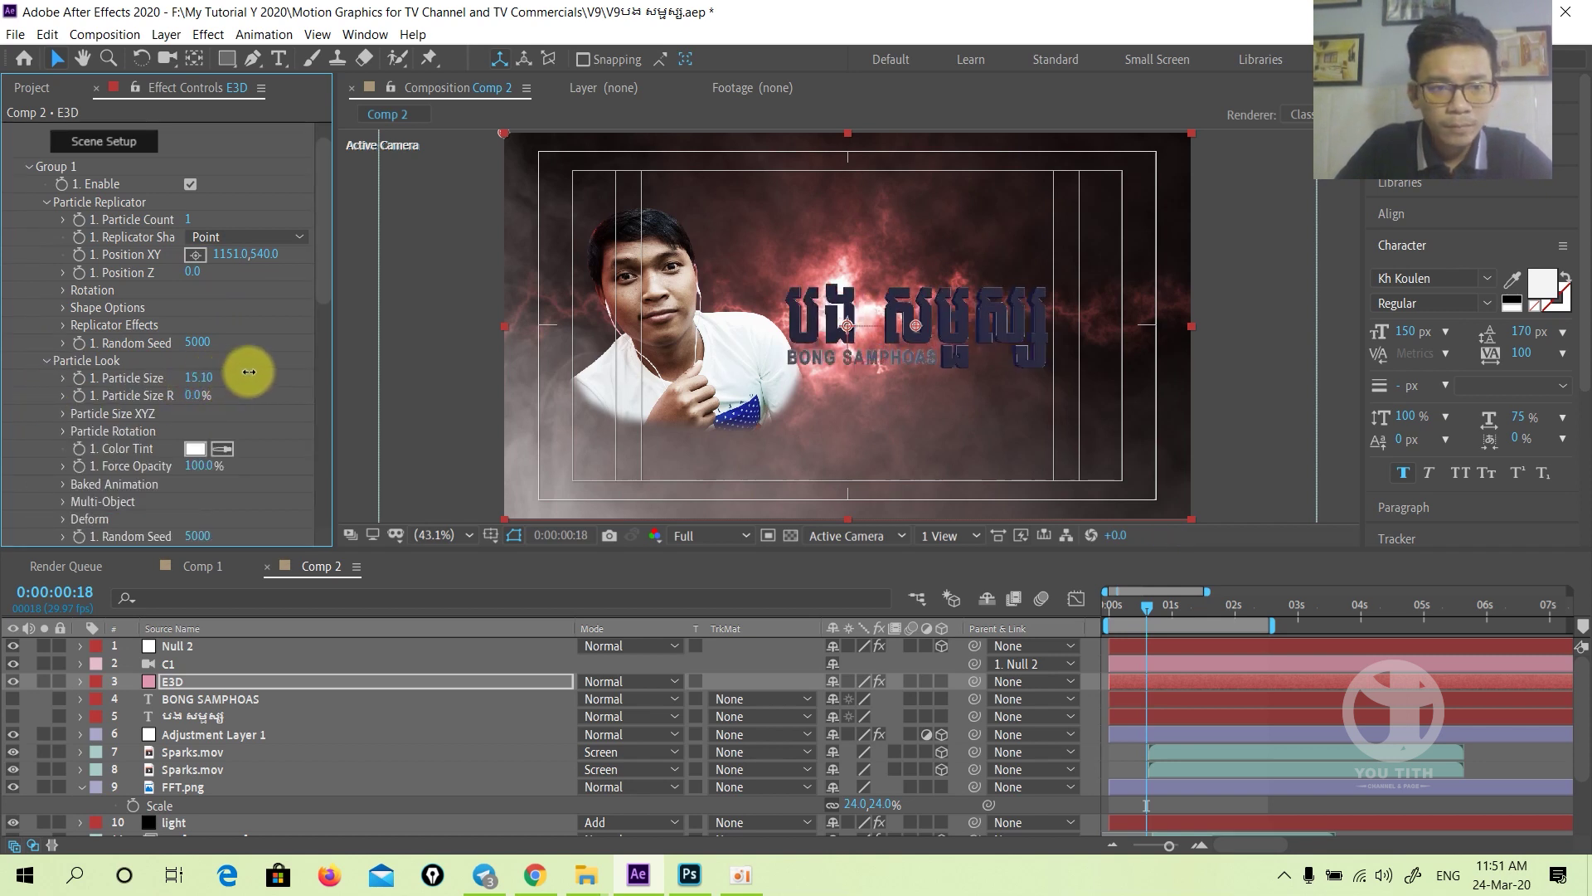
pyautogui.click(197, 379)
pyautogui.write('25')
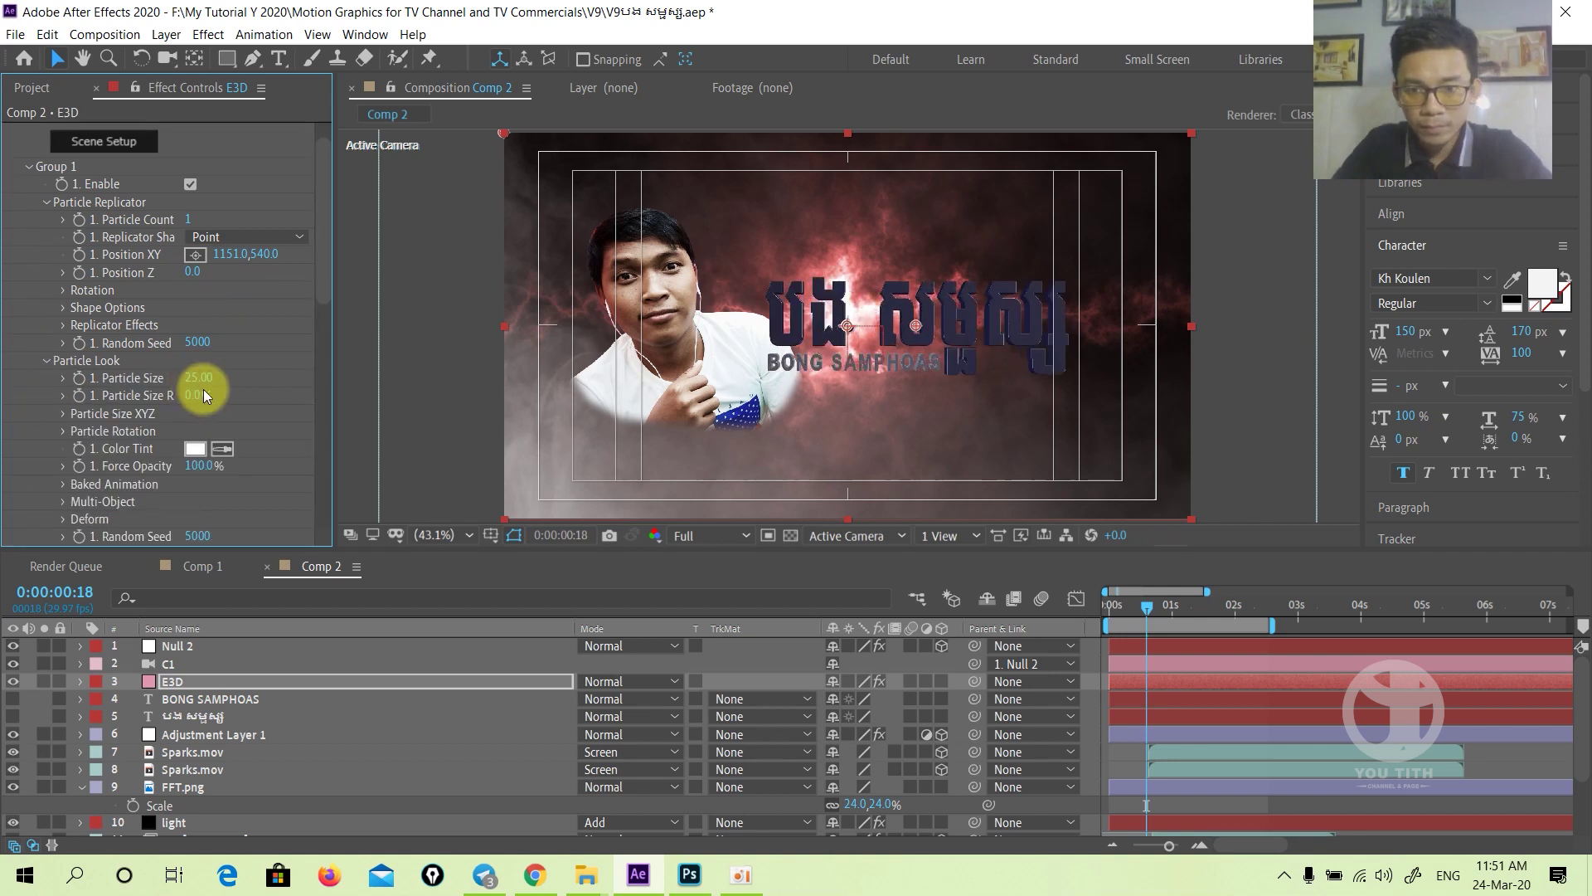
pyautogui.press('Return')
pyautogui.click(199, 378)
pyautogui.write('20')
pyautogui.press('Return')
# - Settle the Particle Size at 15 and shift the title further right in the frame
pyautogui.click(196, 379)
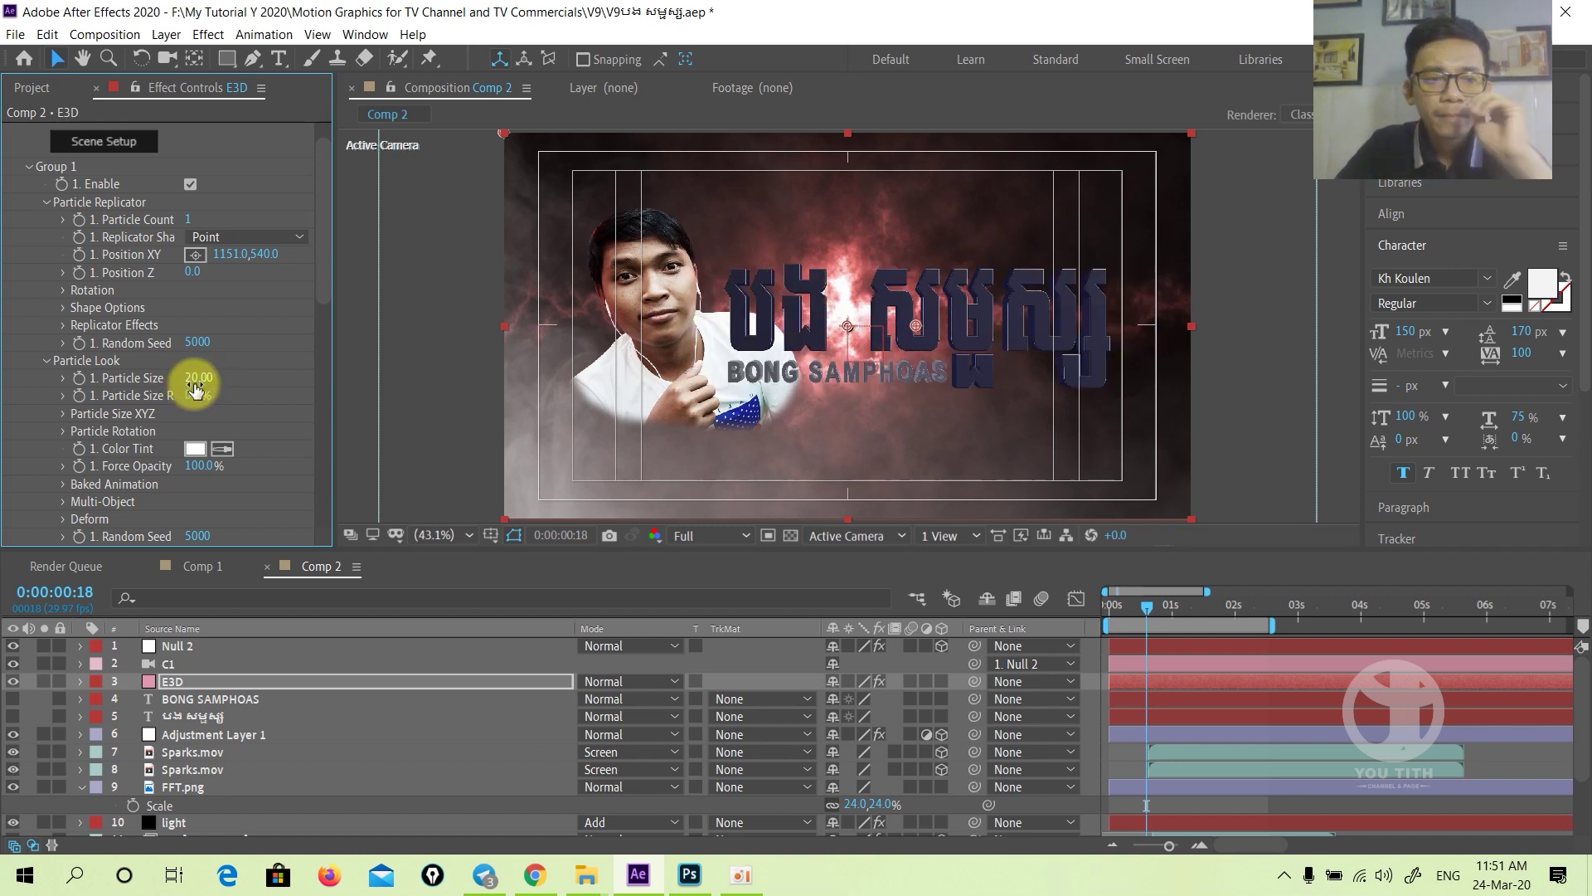
pyautogui.write('6')
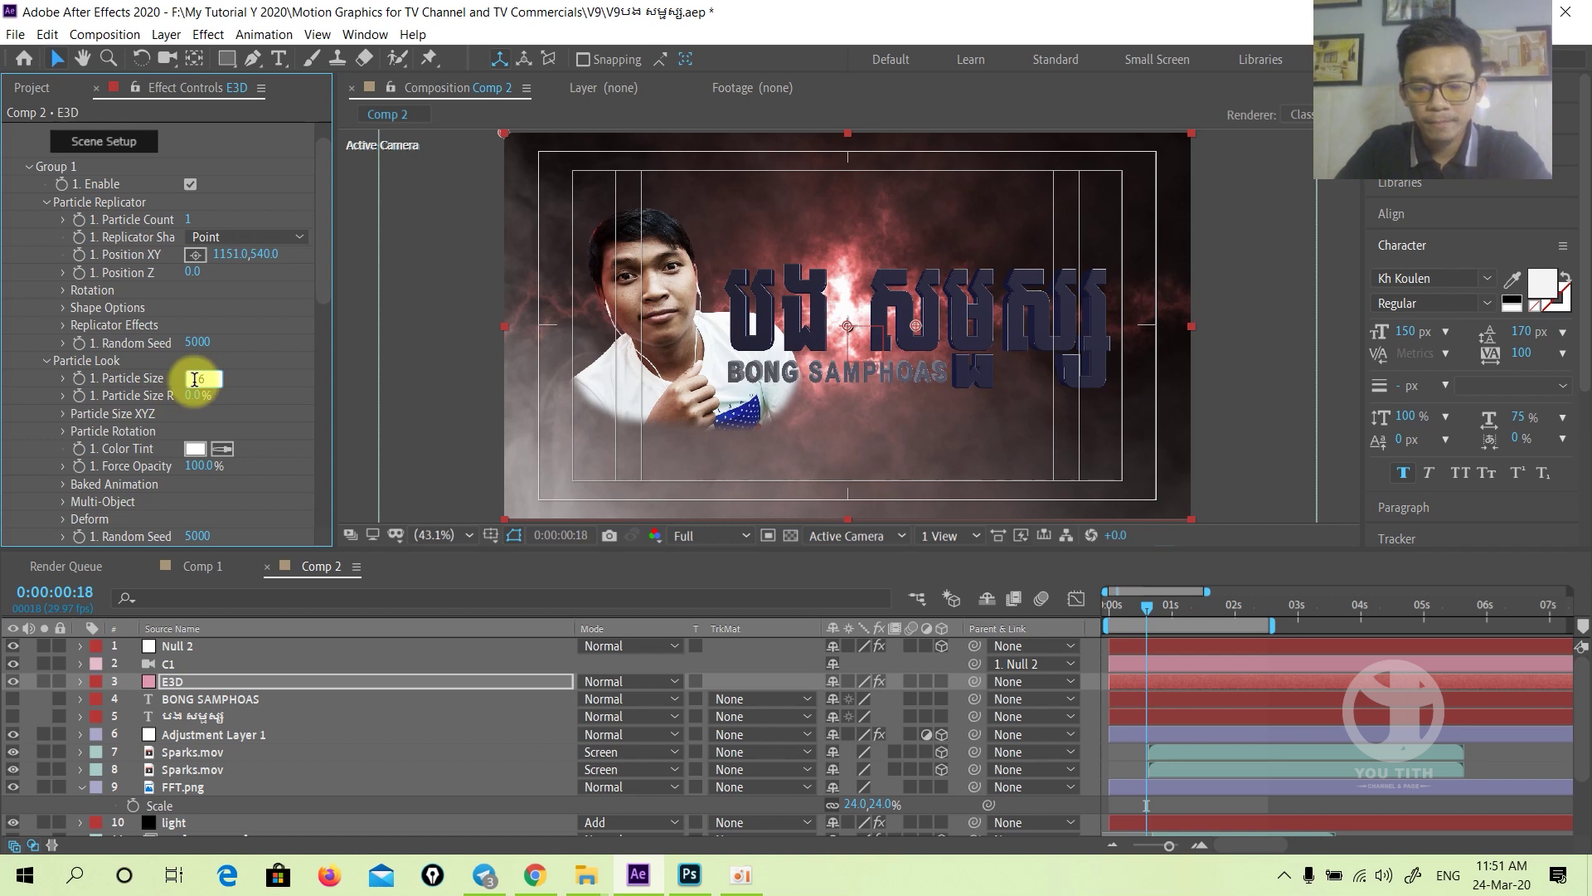
pyautogui.press('Return')
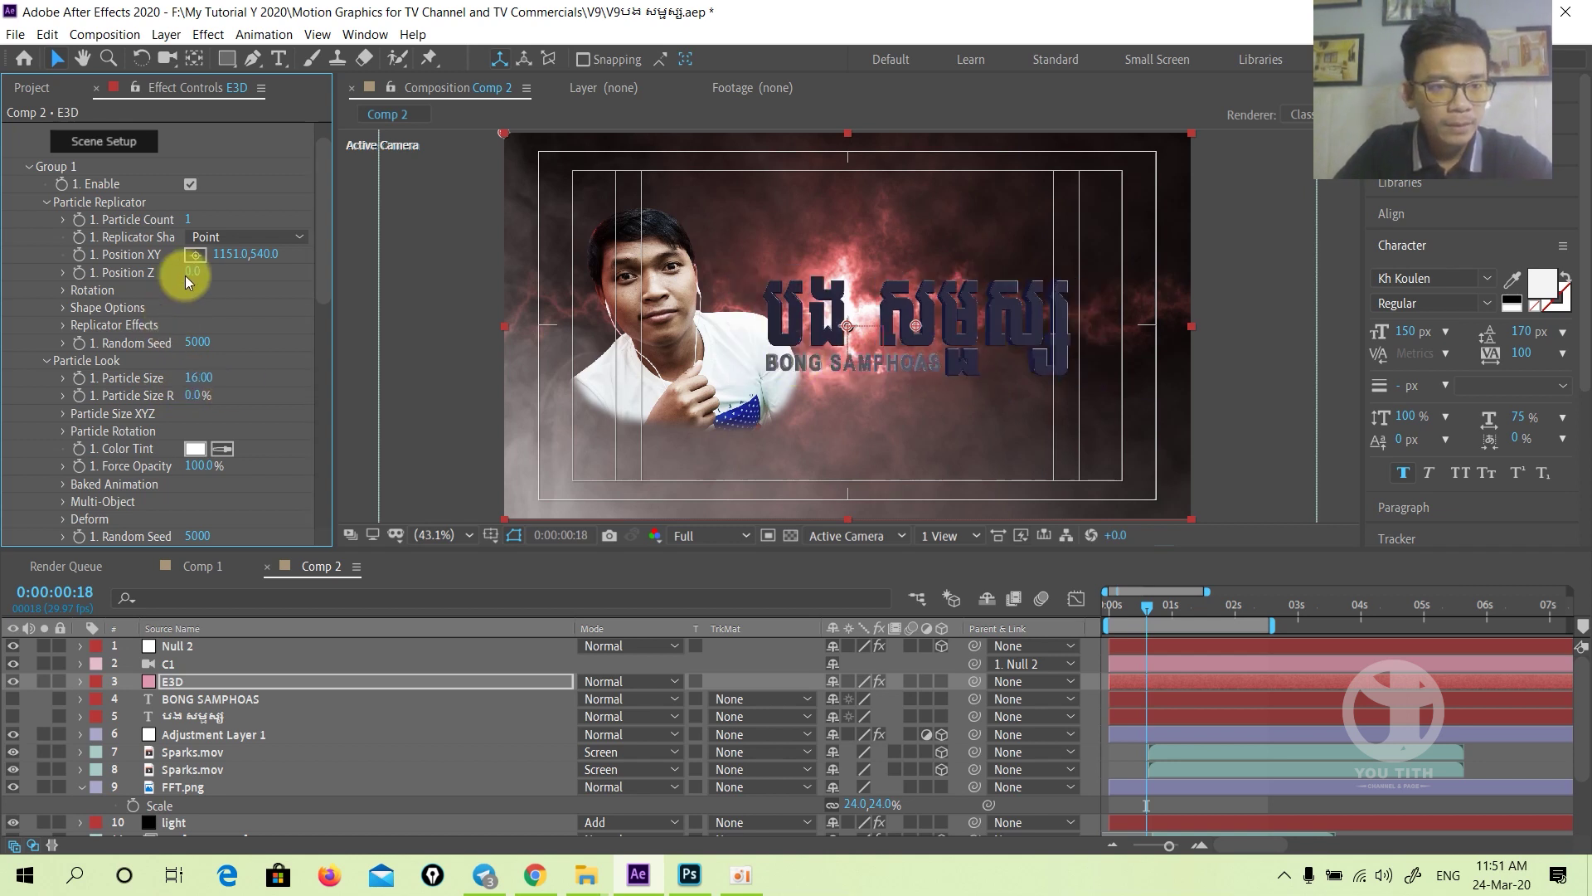
pyautogui.moveTo(254, 254); pyautogui.dragTo(325, 245)
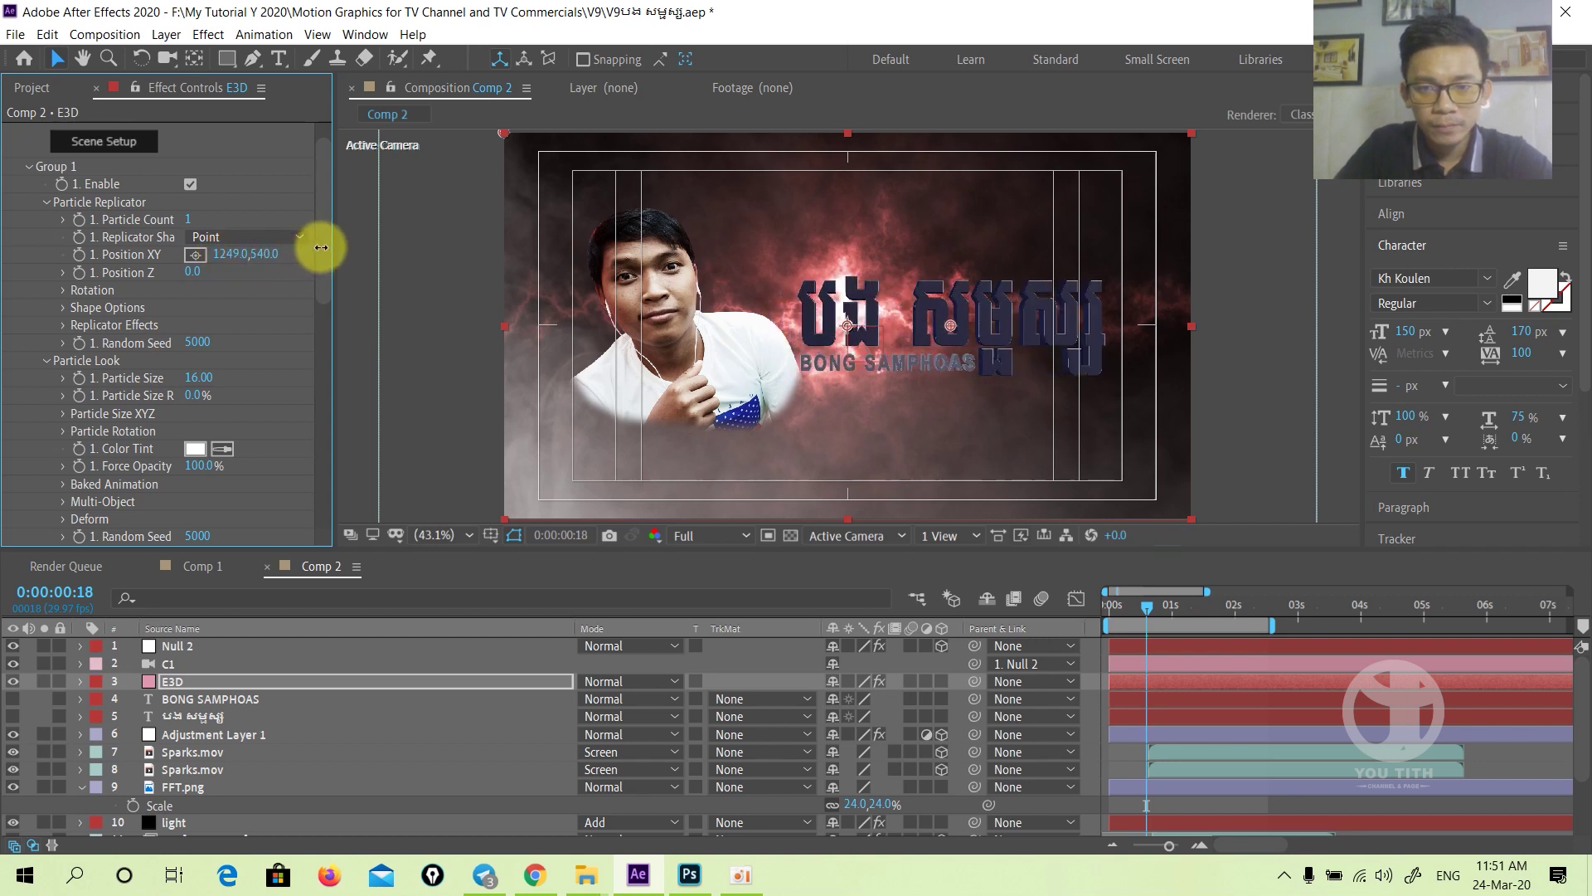
pyautogui.click(199, 378)
pyautogui.write('1')
pyautogui.click(194, 371)
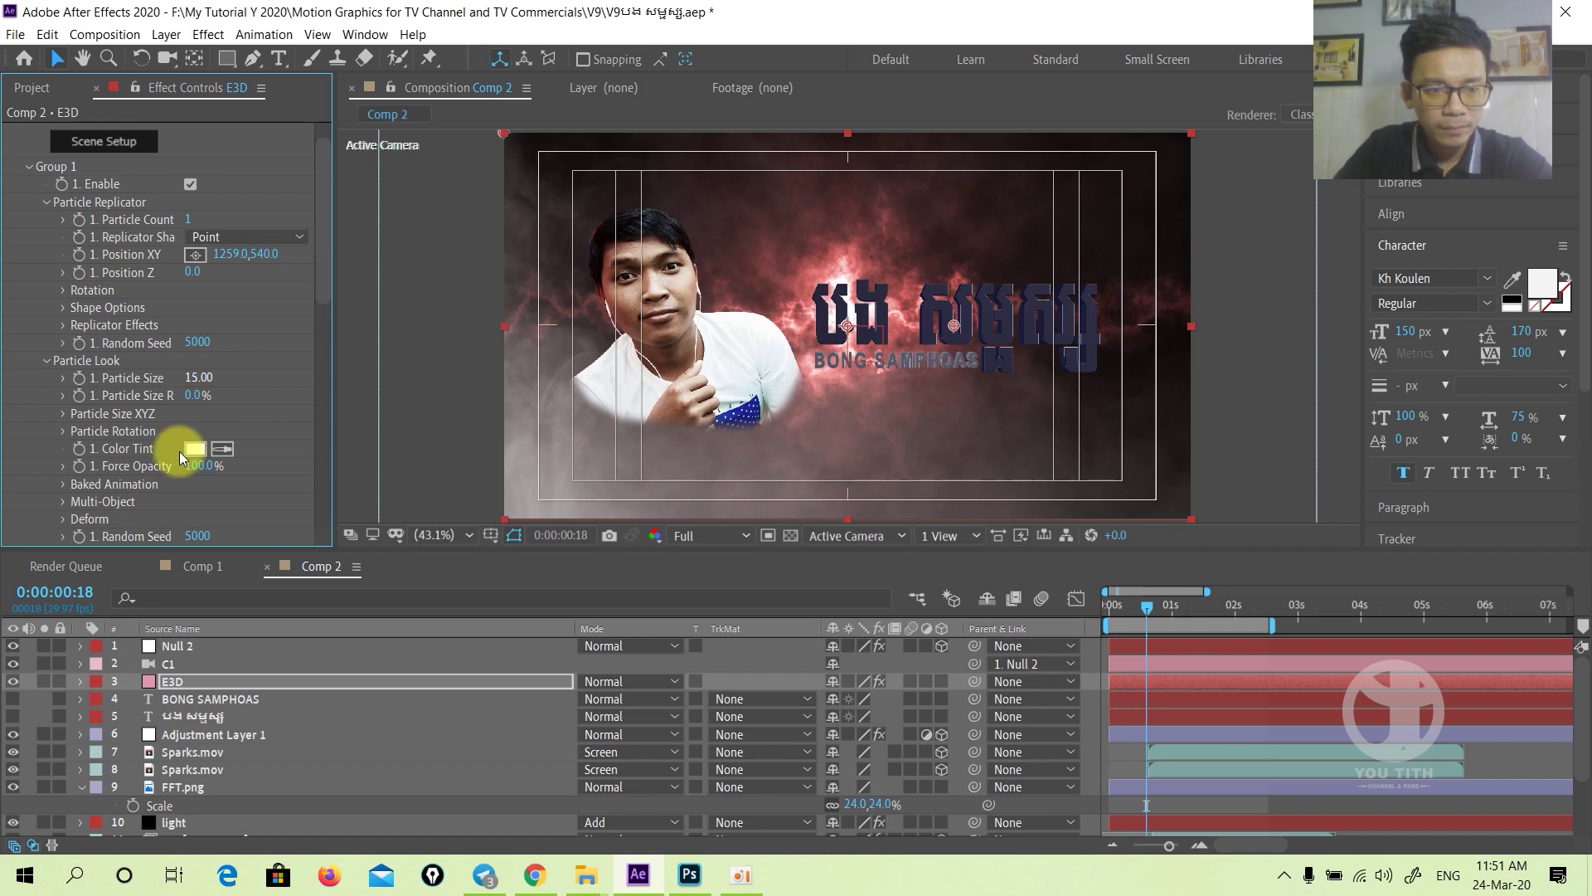
# - Select the E3D layer and move the current time to 0:00:01:10
pyautogui.click(169, 681)
pyautogui.scroll(-1, 164, 678)
pyautogui.moveTo(1150, 612); pyautogui.dragTo(1194, 603)
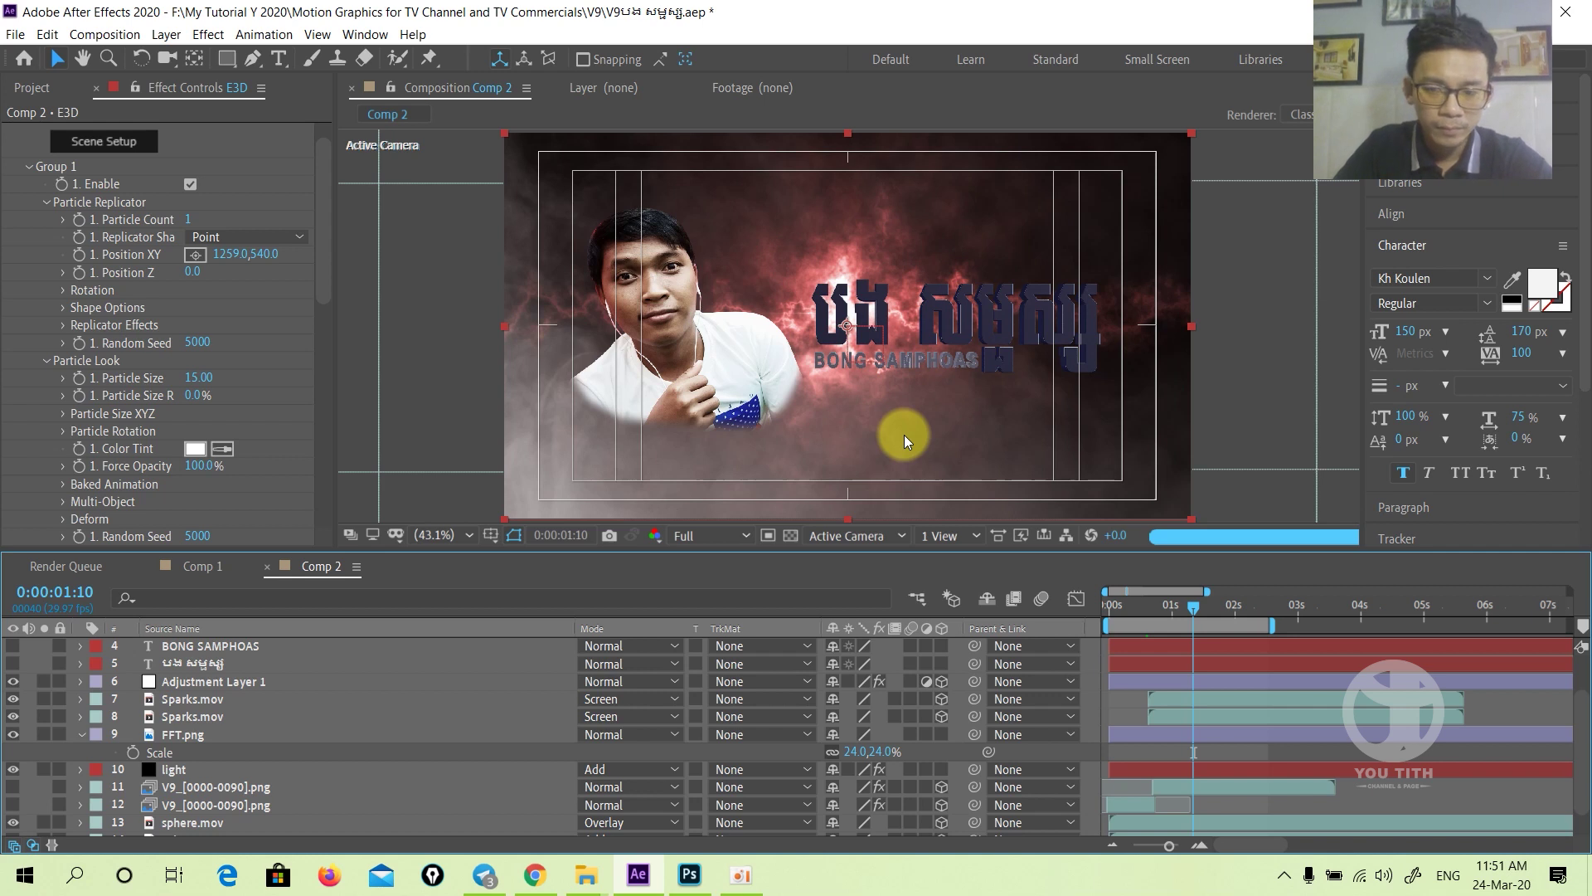
# - Drag FFT.png up the layer stack to just under Adjustment Layer 1, above the Sparks layers
pyautogui.click(193, 735)
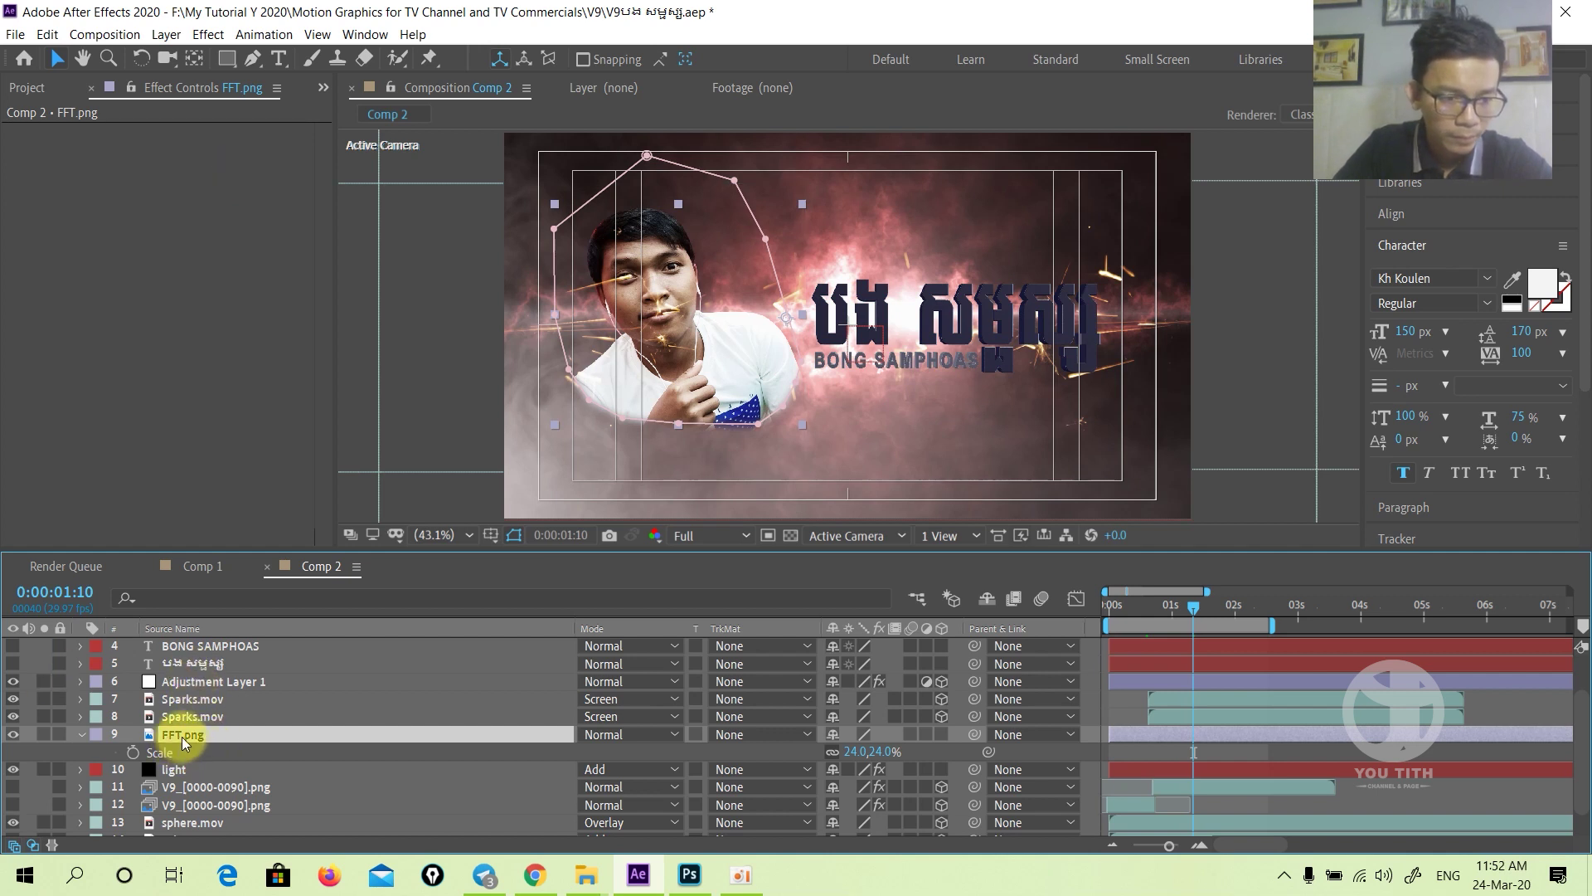
pyautogui.moveTo(201, 673)
pyautogui.mouseDown()
pyautogui.moveTo(213, 723)
pyautogui.moveTo(198, 813)
pyautogui.mouseUp()
pyautogui.scroll(3, 221, 718)
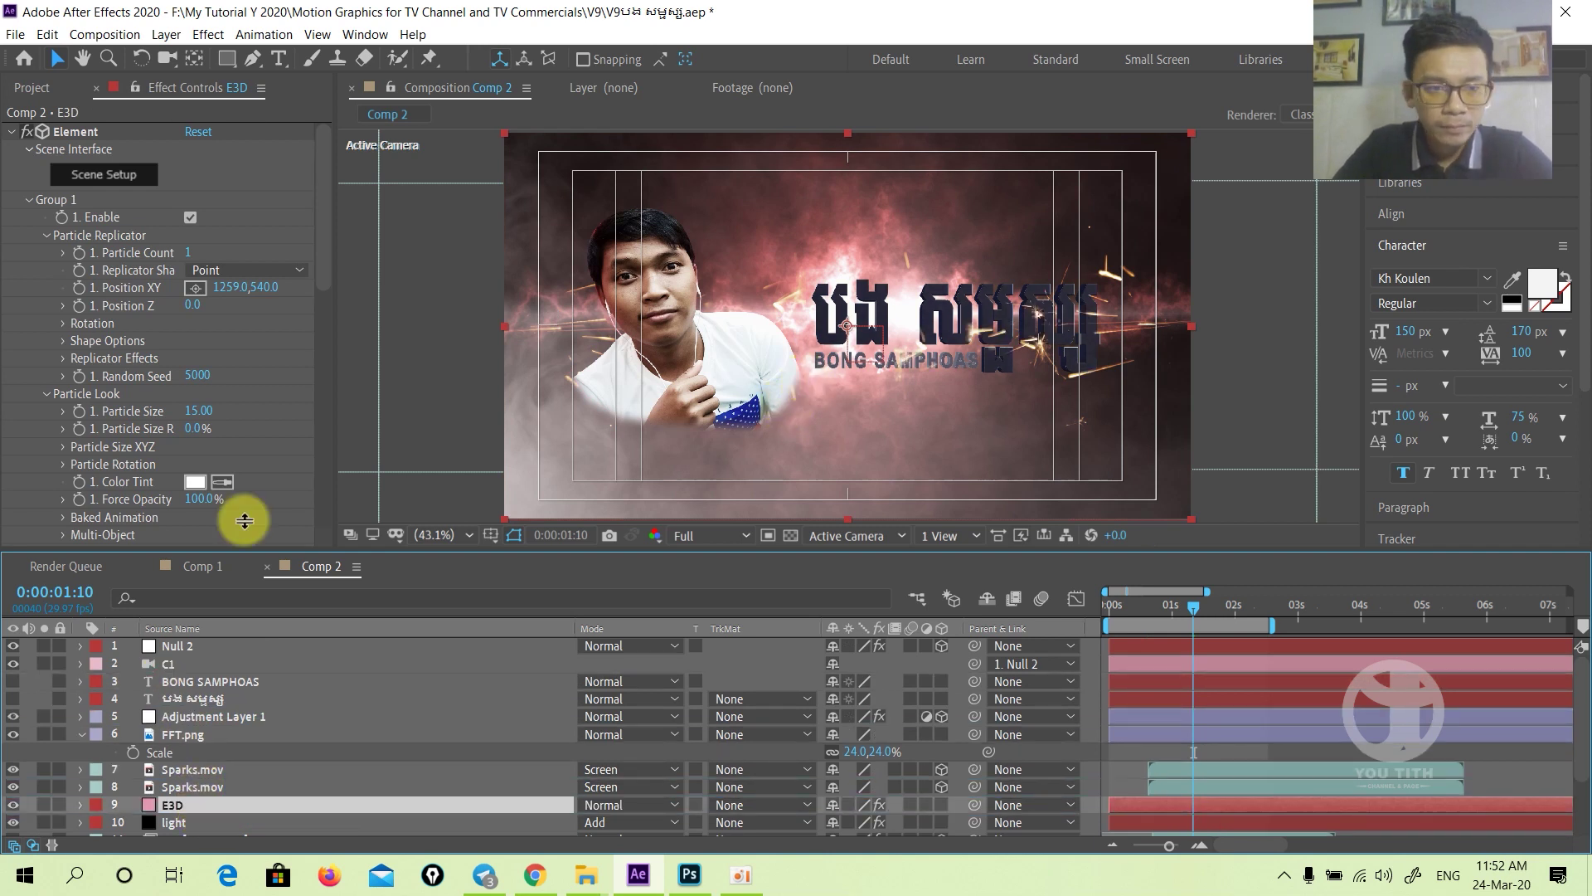
# - Expand Render Settings and Physical Environment to reveal the Rotate Environment controls
pyautogui.scroll(-7, 247, 332)
pyautogui.scroll(-5, 251, 337)
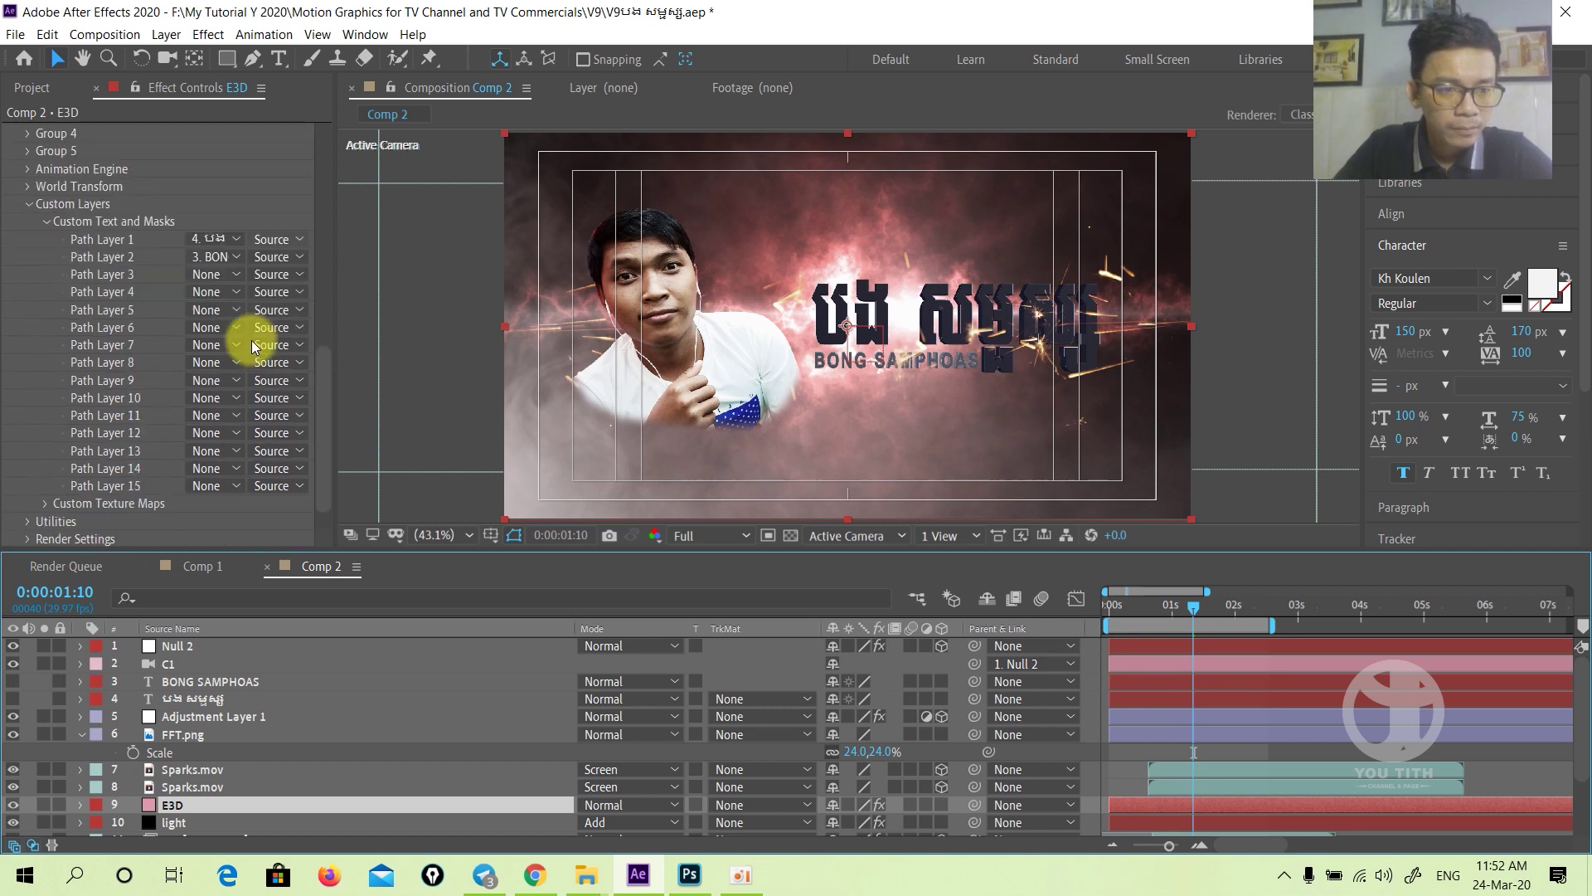
pyautogui.scroll(-1, 252, 340)
pyautogui.click(27, 501)
pyautogui.scroll(-5, 37, 486)
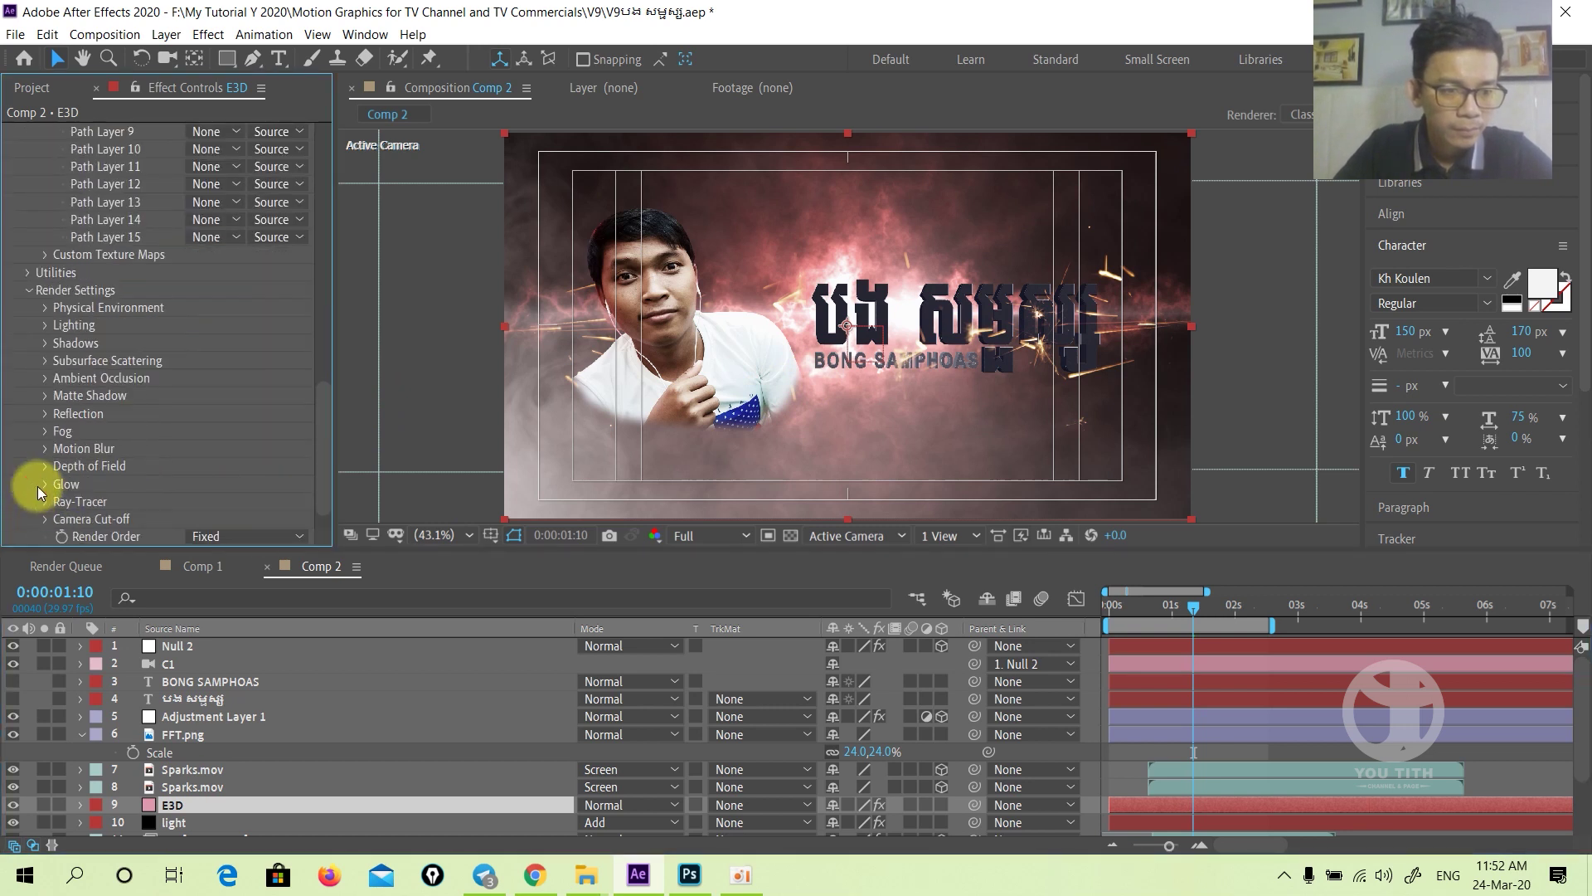
pyautogui.scroll(-1, 47, 466)
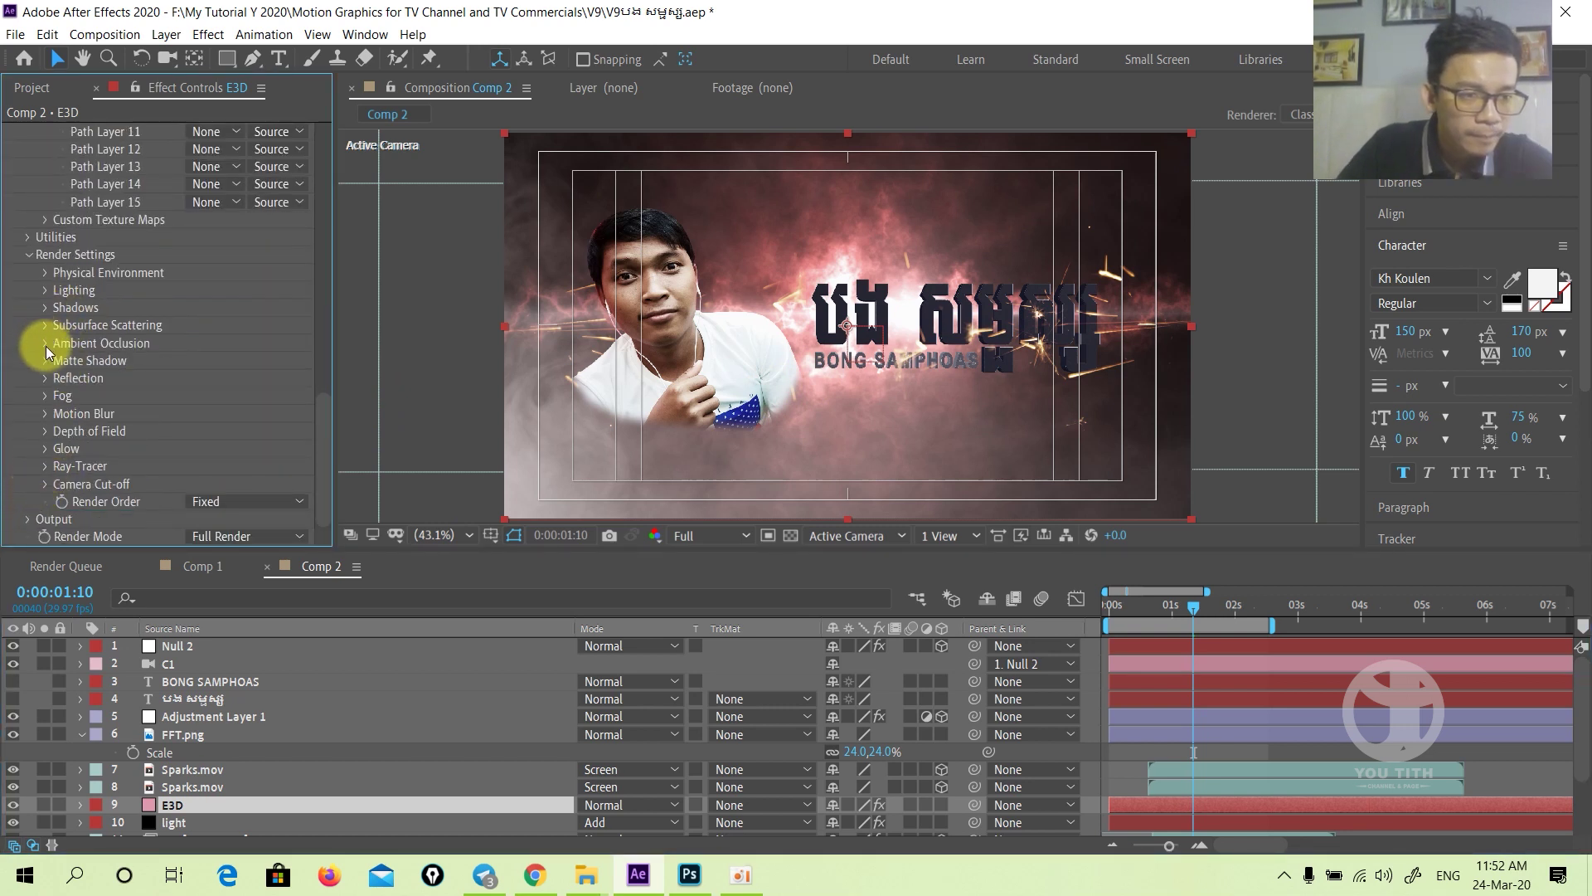
pyautogui.click(46, 380)
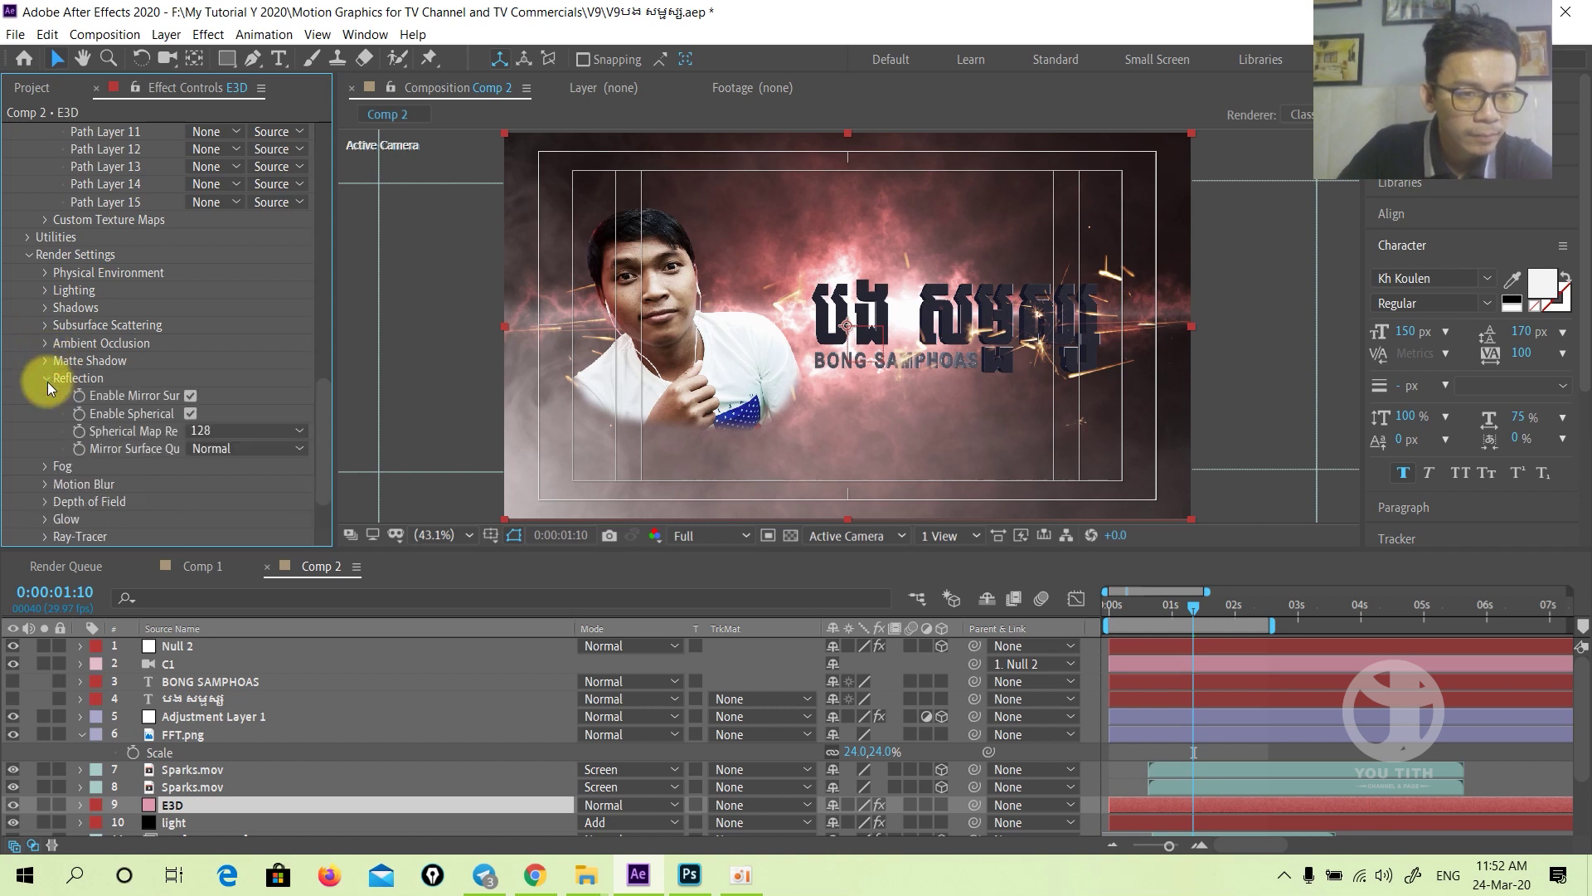
pyautogui.click(48, 380)
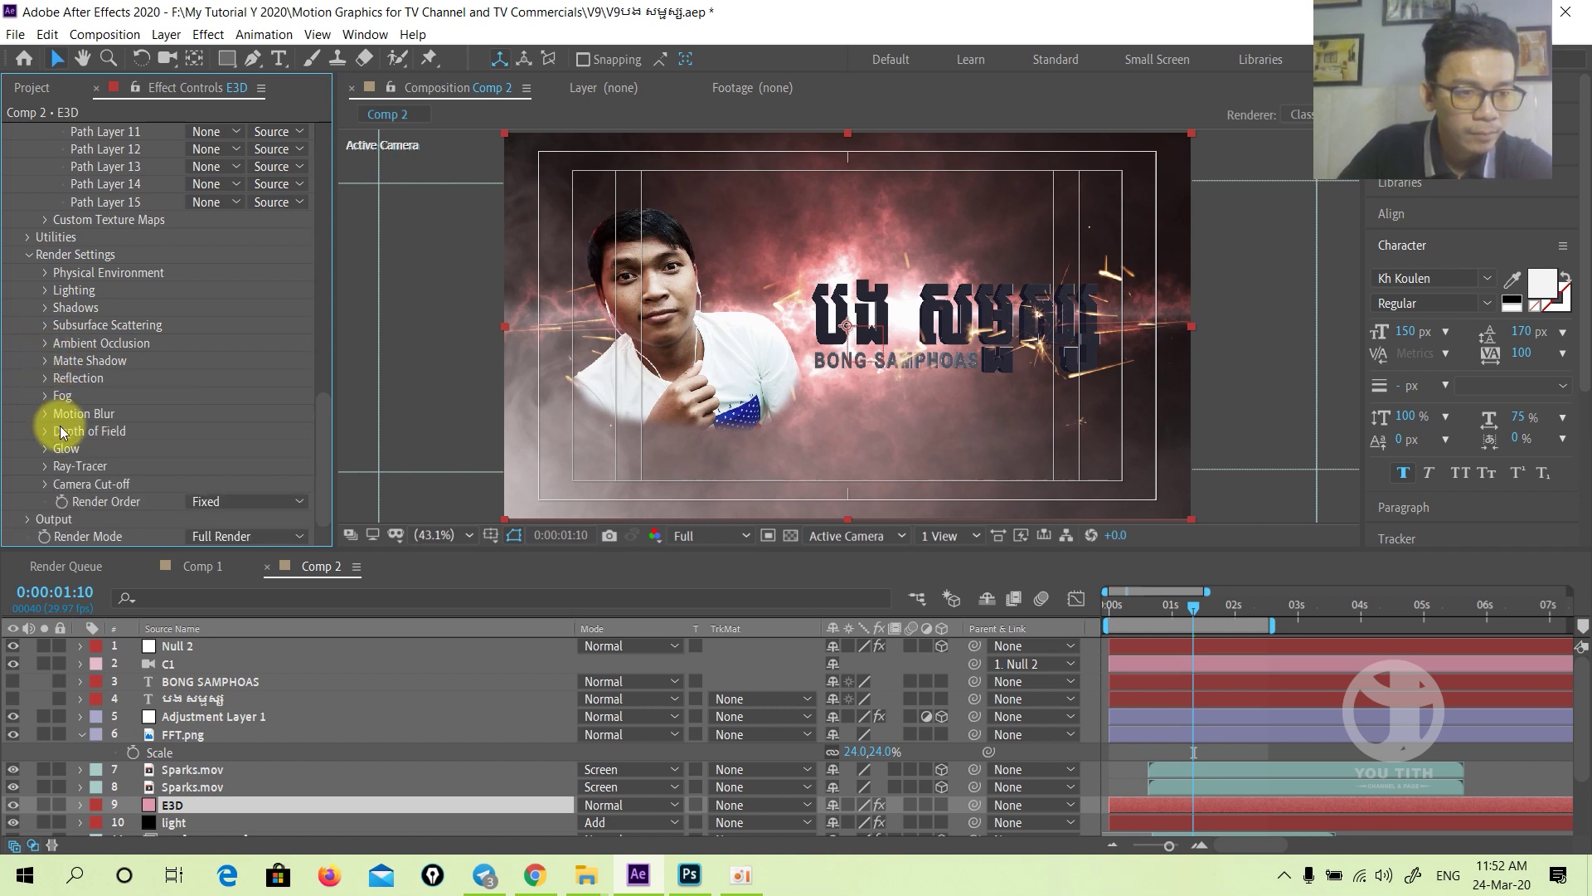
pyautogui.click(45, 273)
pyautogui.click(63, 396)
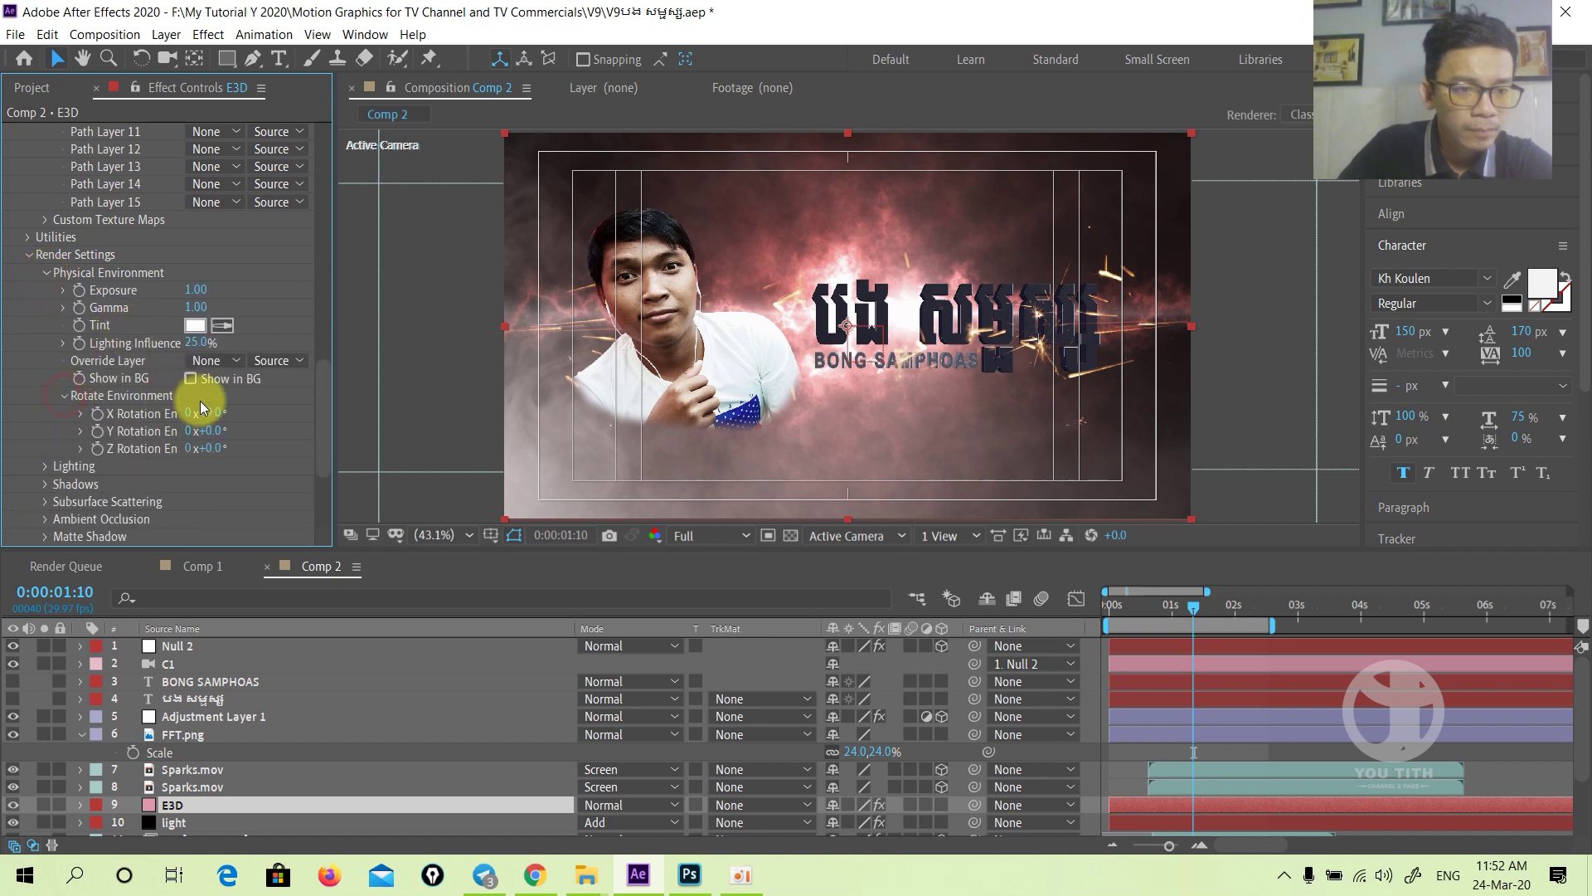
# - Scrub the environment Y rotation past 116° and 250°, settling at 165°
pyautogui.moveTo(252, 432); pyautogui.dragTo(328, 424)
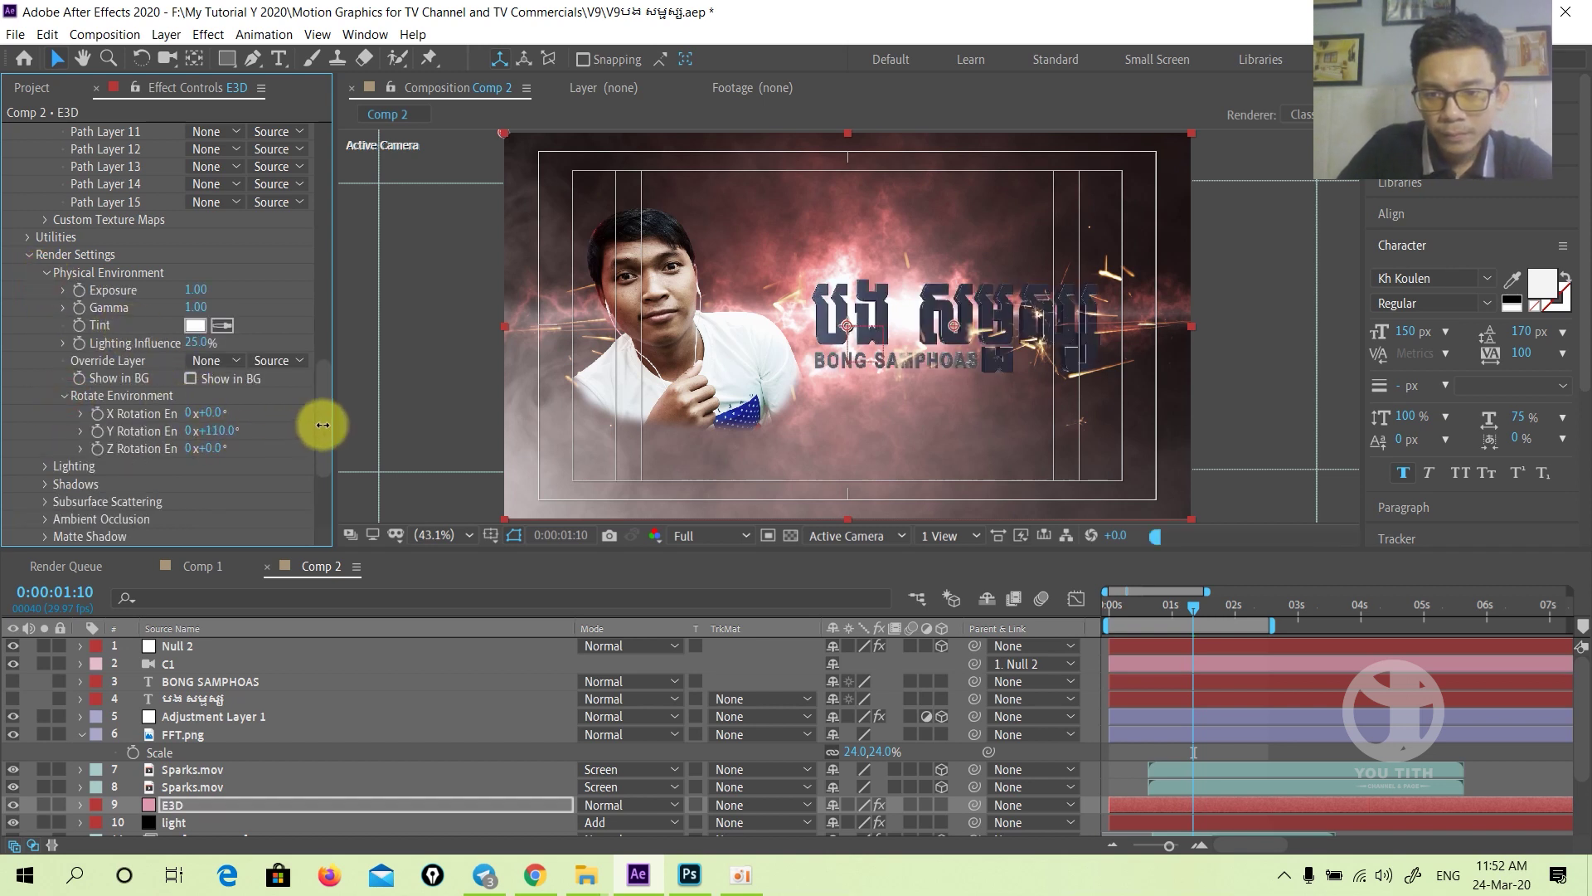
pyautogui.moveTo(341, 421); pyautogui.dragTo(420, 413)
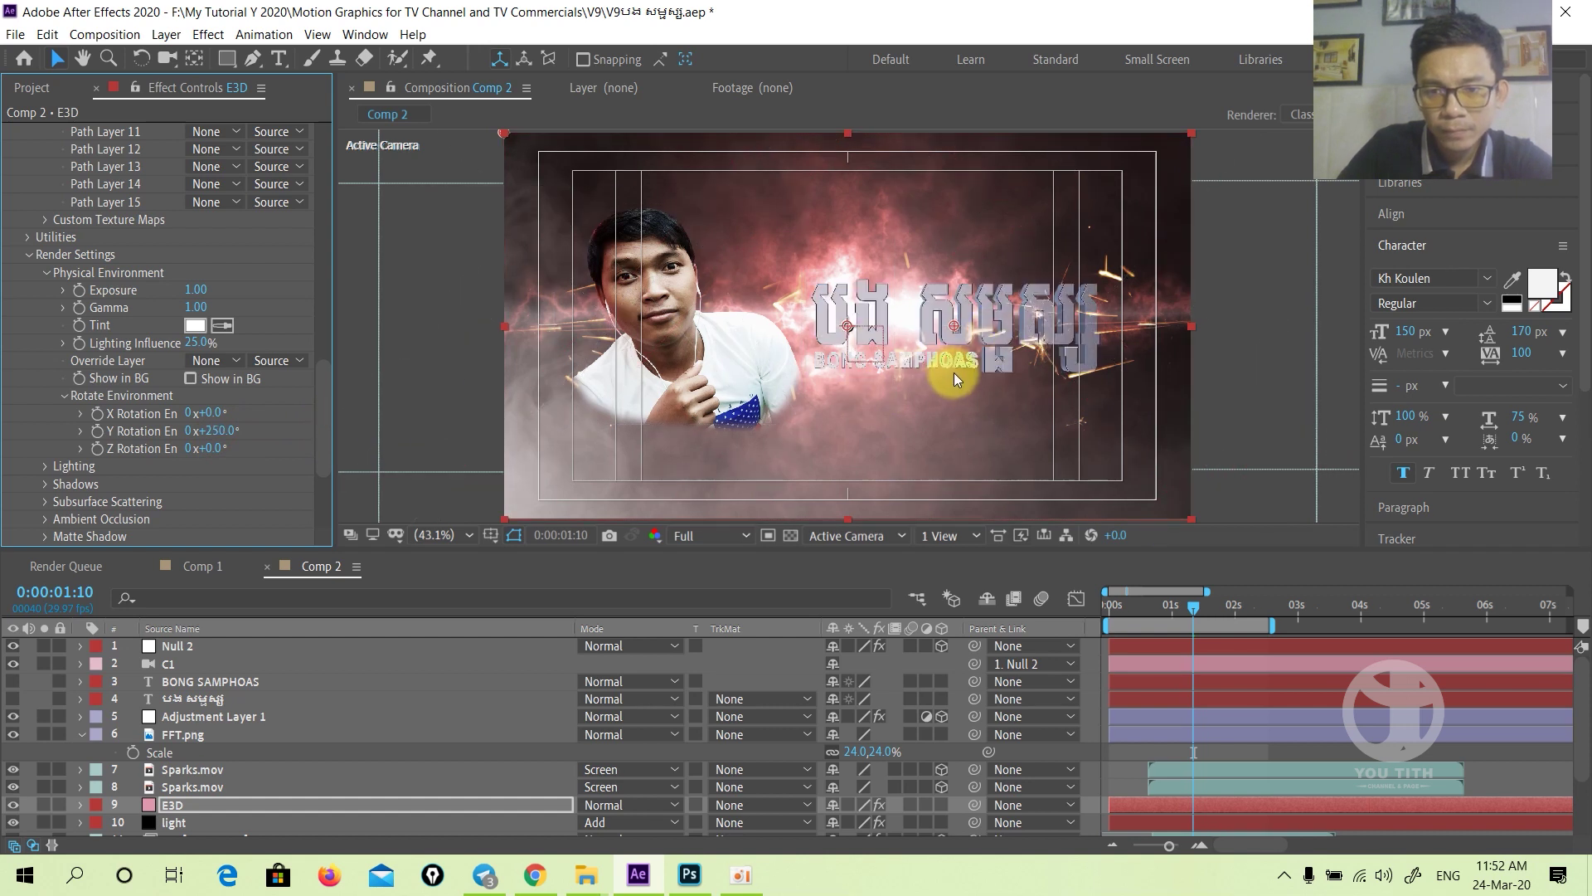
pyautogui.scroll(1, 953, 377)
pyautogui.moveTo(226, 437); pyautogui.dragTo(137, 432)
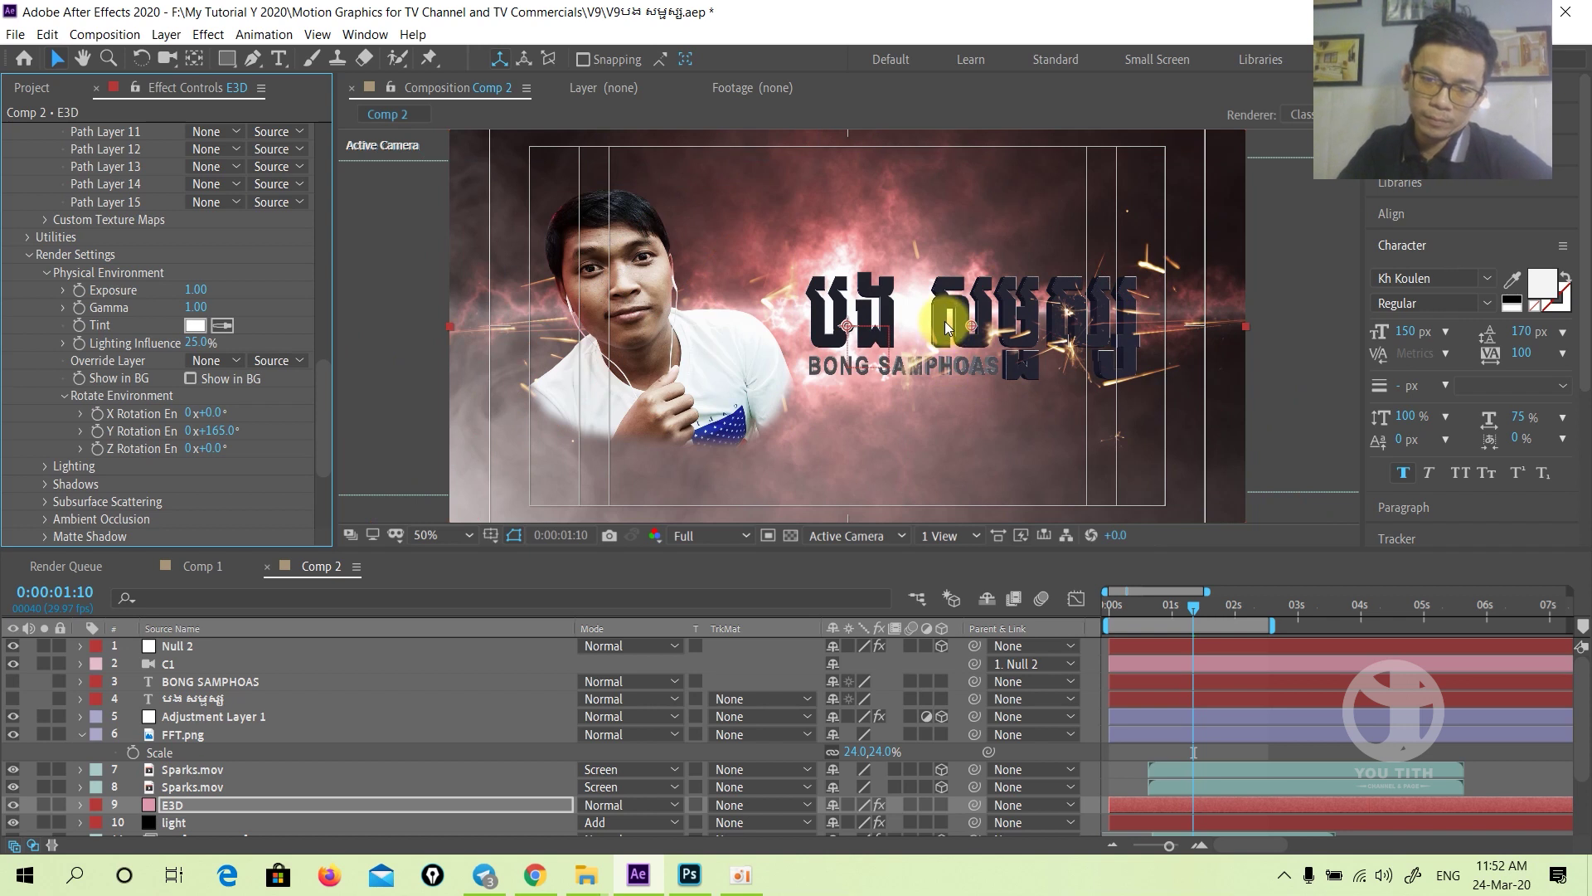
pyautogui.scroll(2, 178, 419)
pyautogui.scroll(4, 189, 419)
pyautogui.scroll(5, 189, 418)
pyautogui.scroll(4, 187, 410)
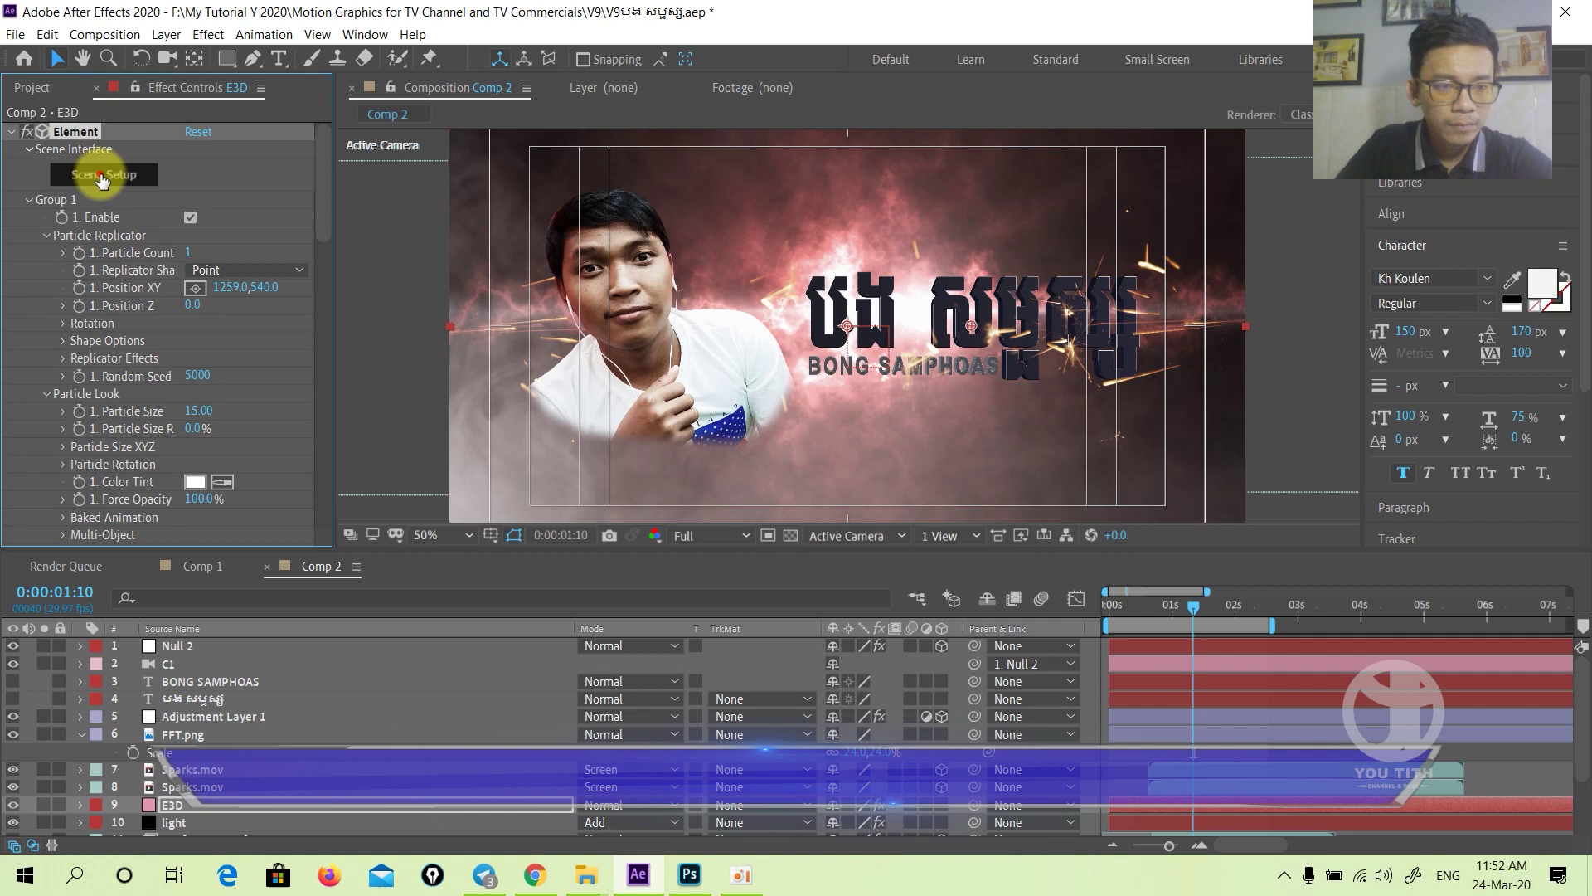
# - Open Element 3D Scene Setup with the presets library shown and the text viewed at an angle
pyautogui.click(791, 324)
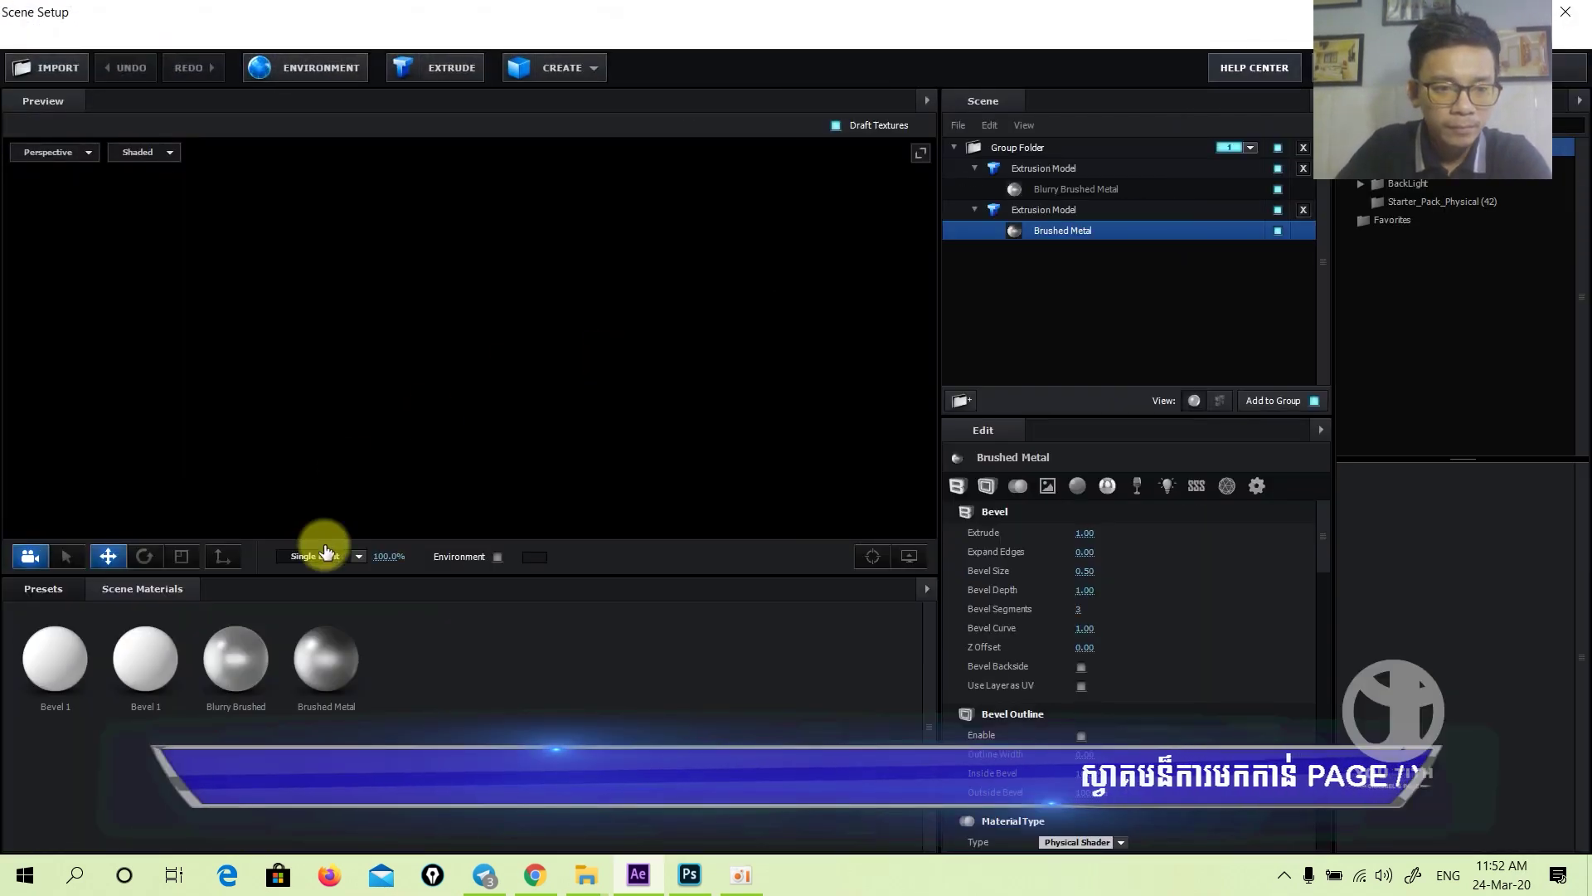
pyautogui.click(58, 590)
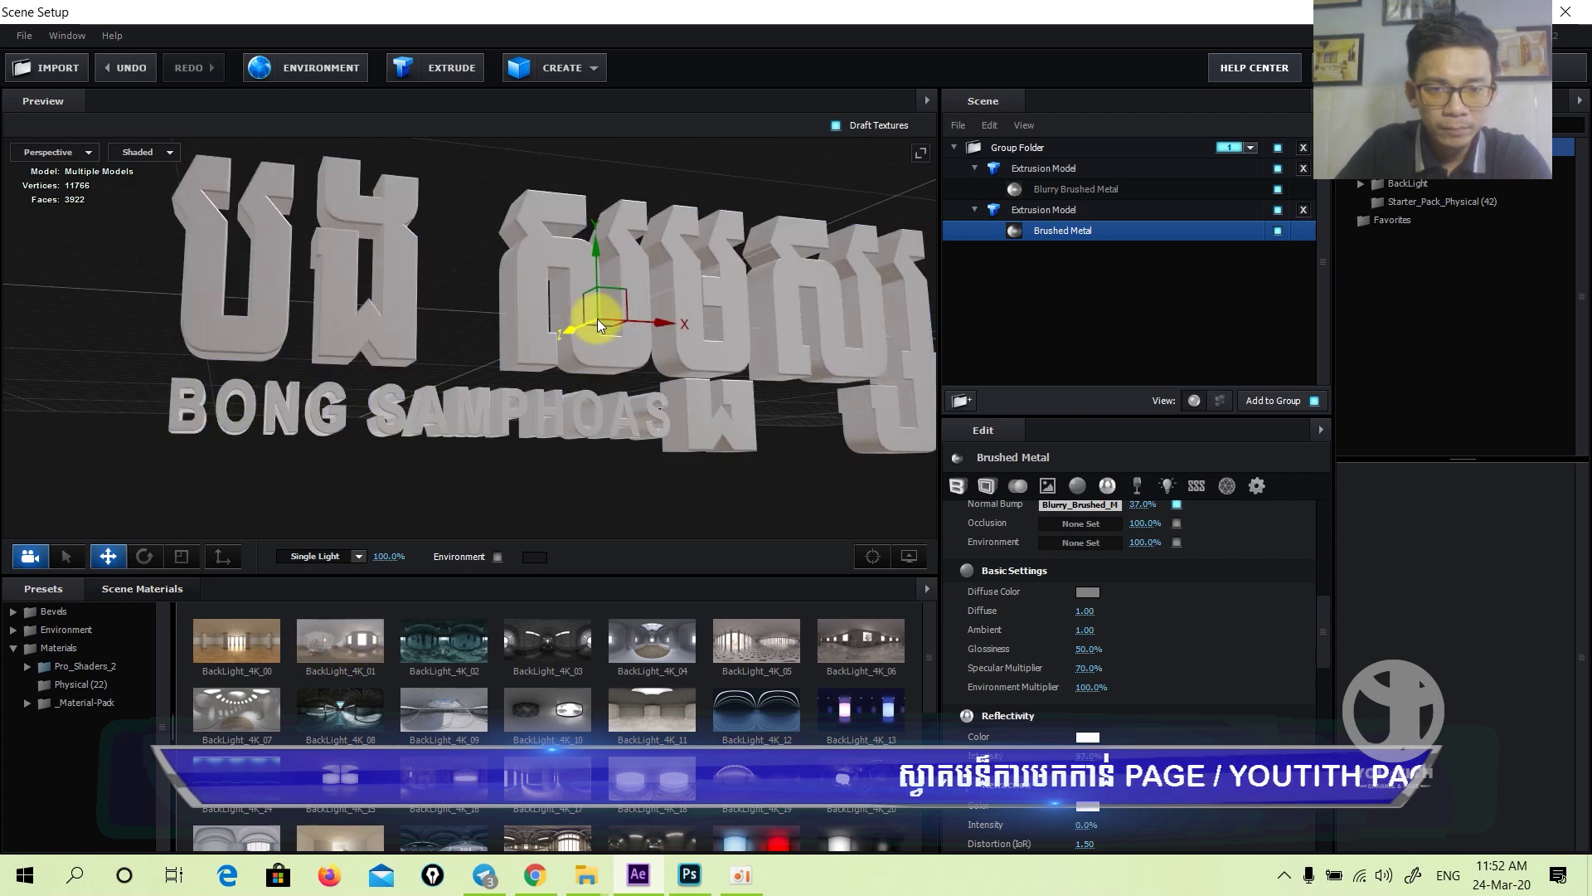
pyautogui.moveTo(599, 324)
pyautogui.mouseDown()
pyautogui.moveTo(736, 455)
pyautogui.moveTo(673, 452)
pyautogui.mouseUp()
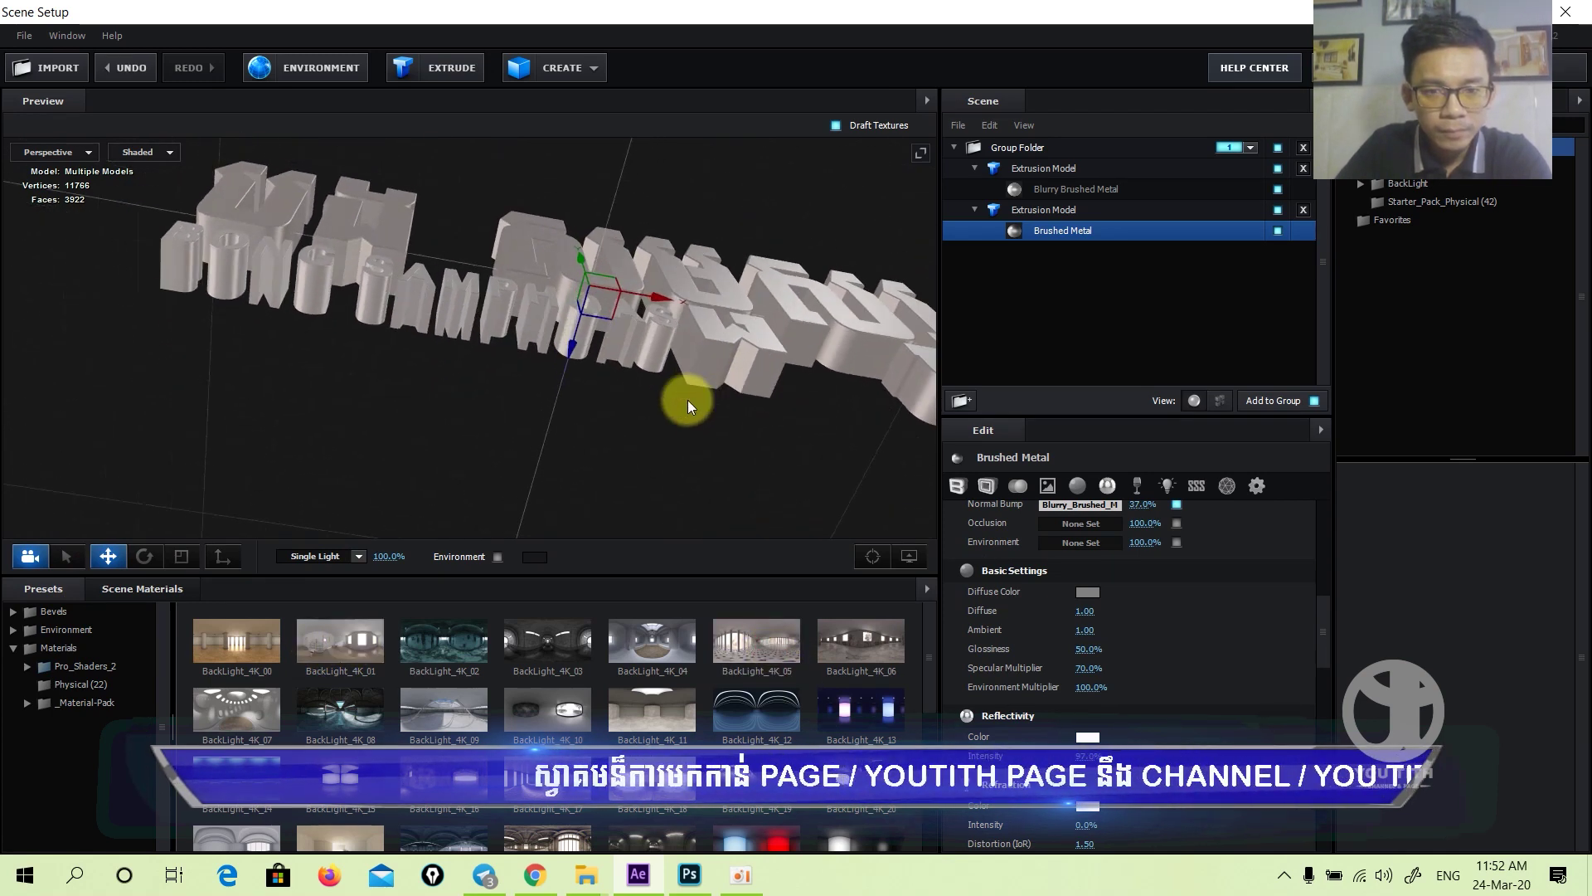
pyautogui.scroll(3, 676, 465)
pyautogui.scroll(5, 286, 348)
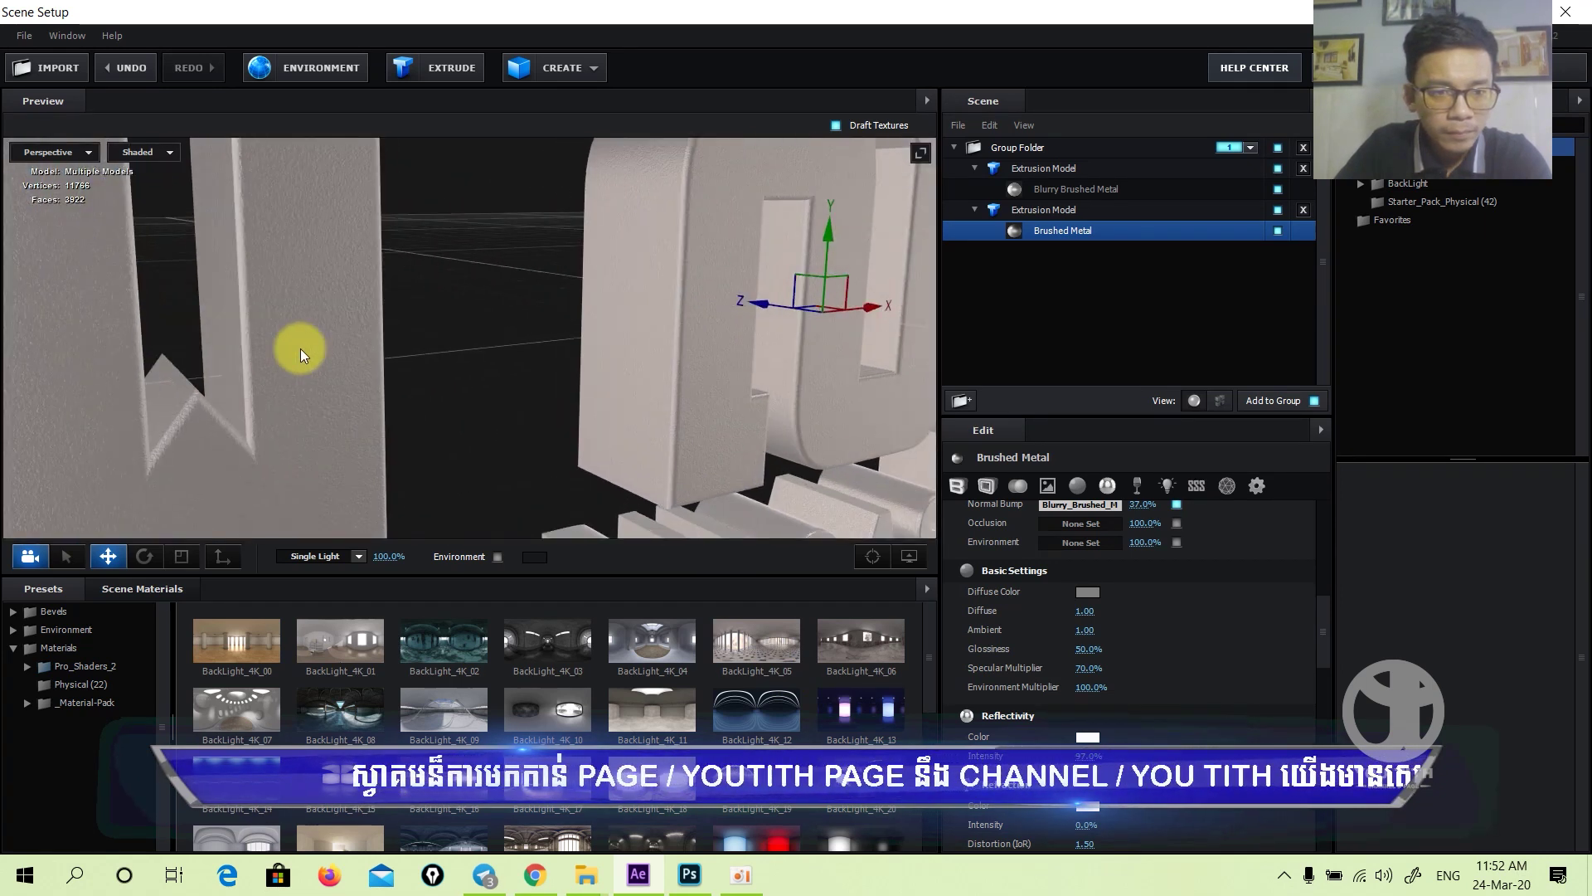
pyautogui.scroll(-5, 301, 358)
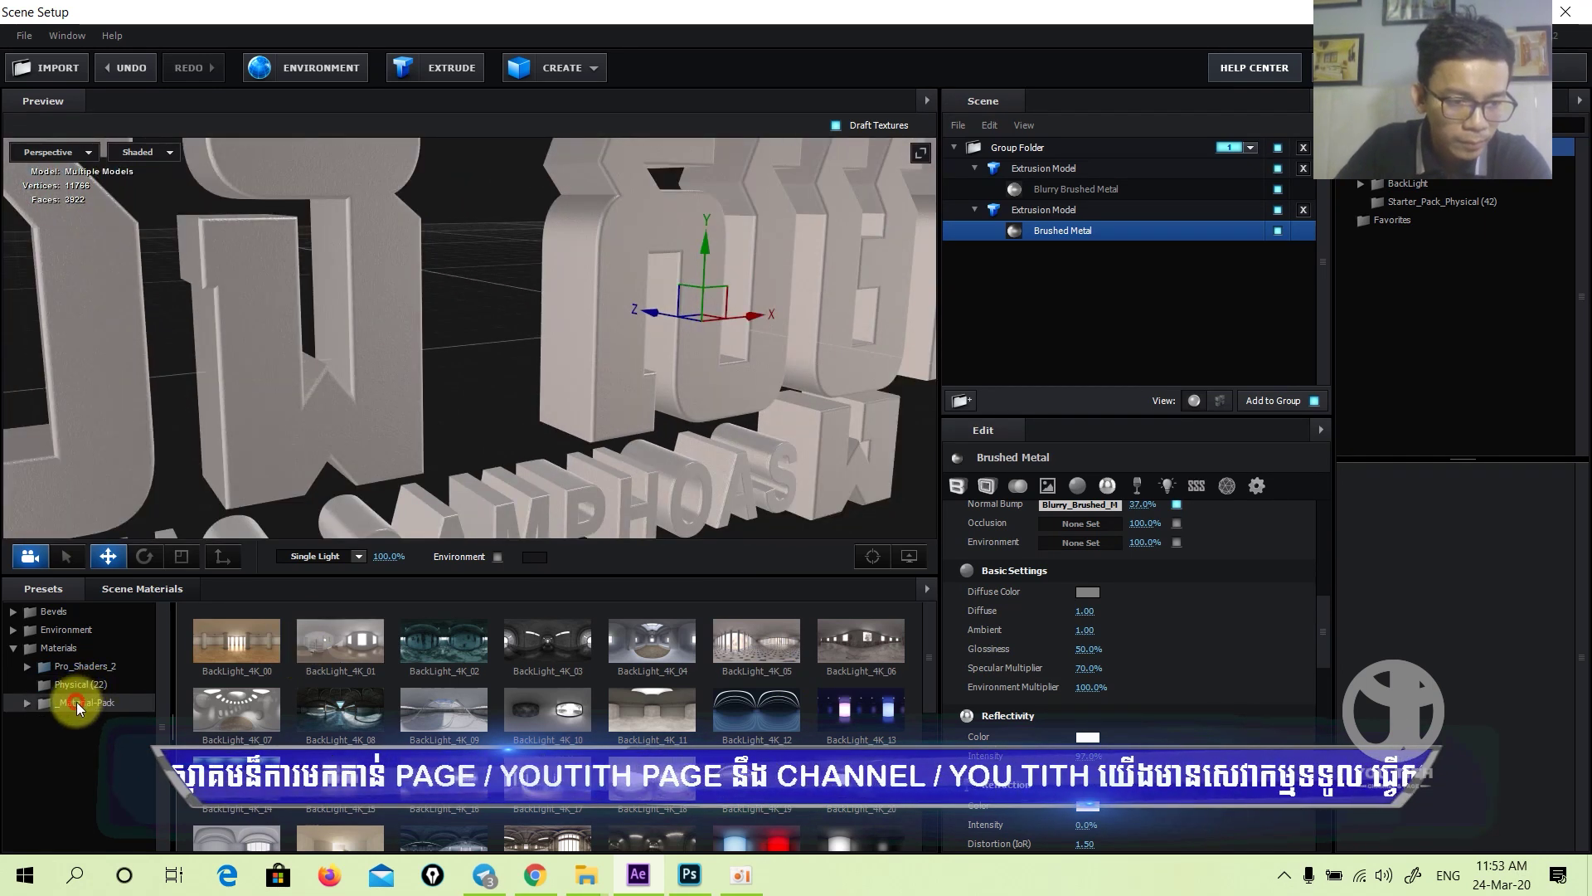
# - Browse _Material-Pack > Pro_Shaders_2 > Metal and apply clean_metal_brush to the 3D text
pyautogui.doubleClick(75, 702)
pyautogui.click(90, 685)
pyautogui.doubleClick(96, 667)
pyautogui.scroll(-2, 103, 738)
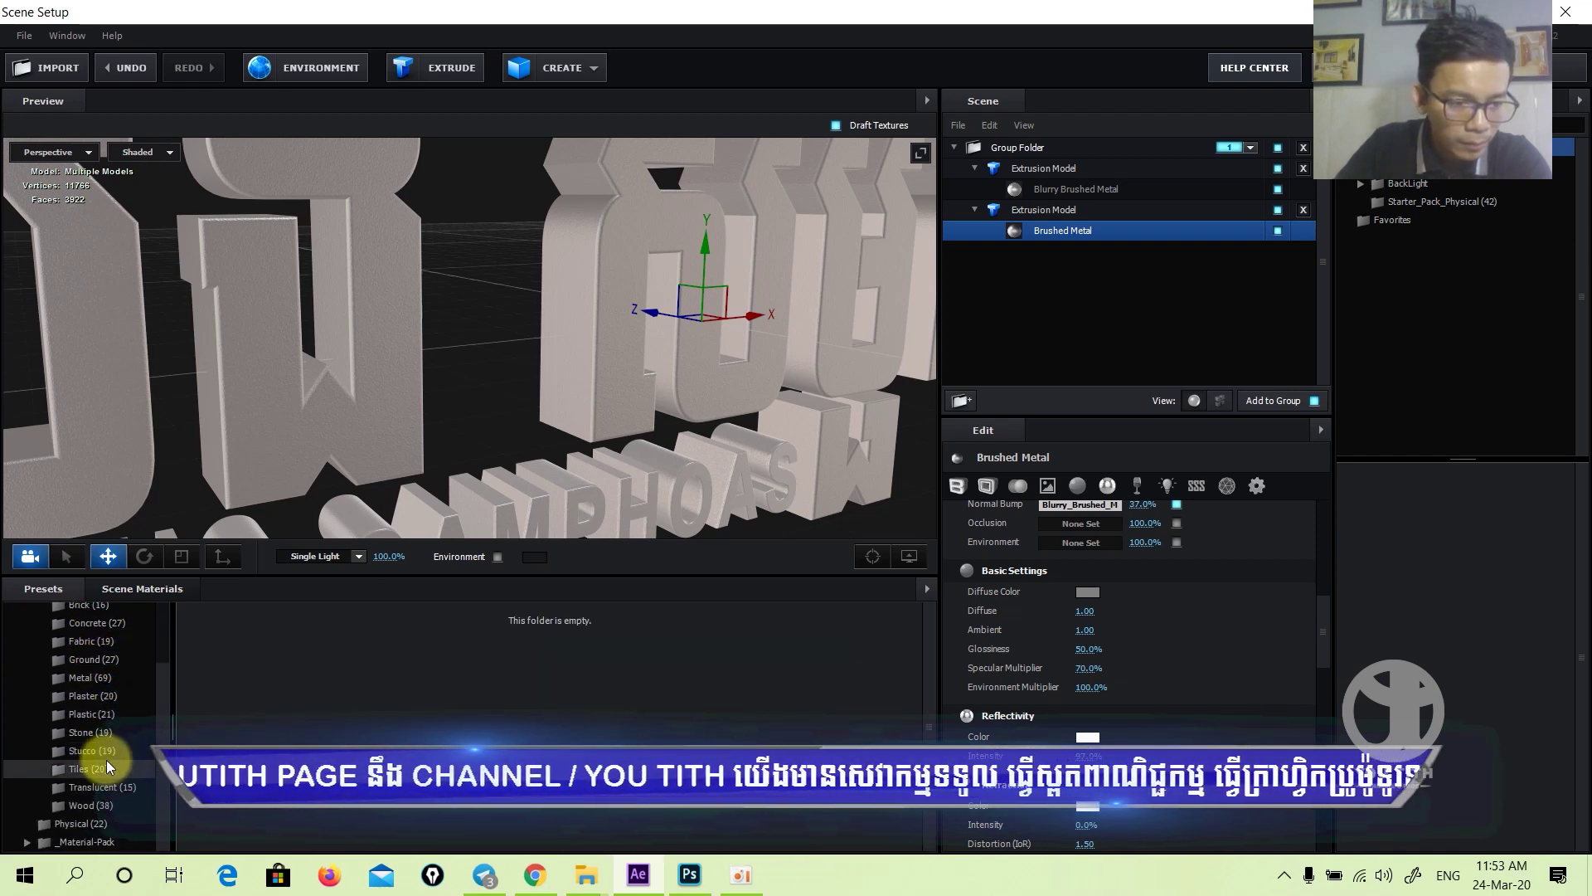
pyautogui.click(106, 746)
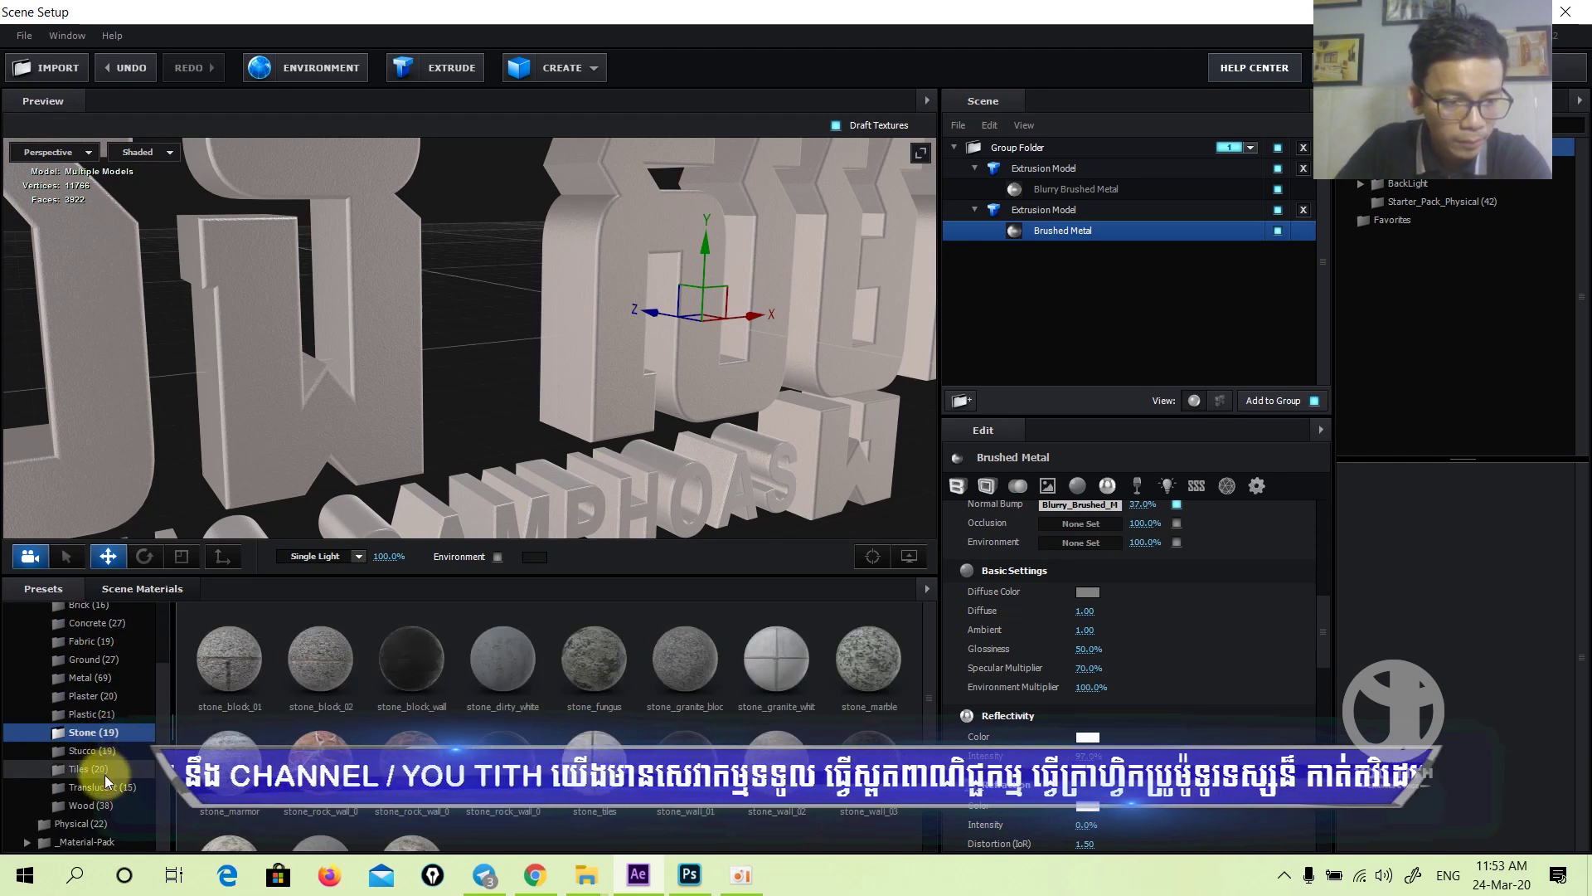
pyautogui.click(88, 732)
pyautogui.click(91, 677)
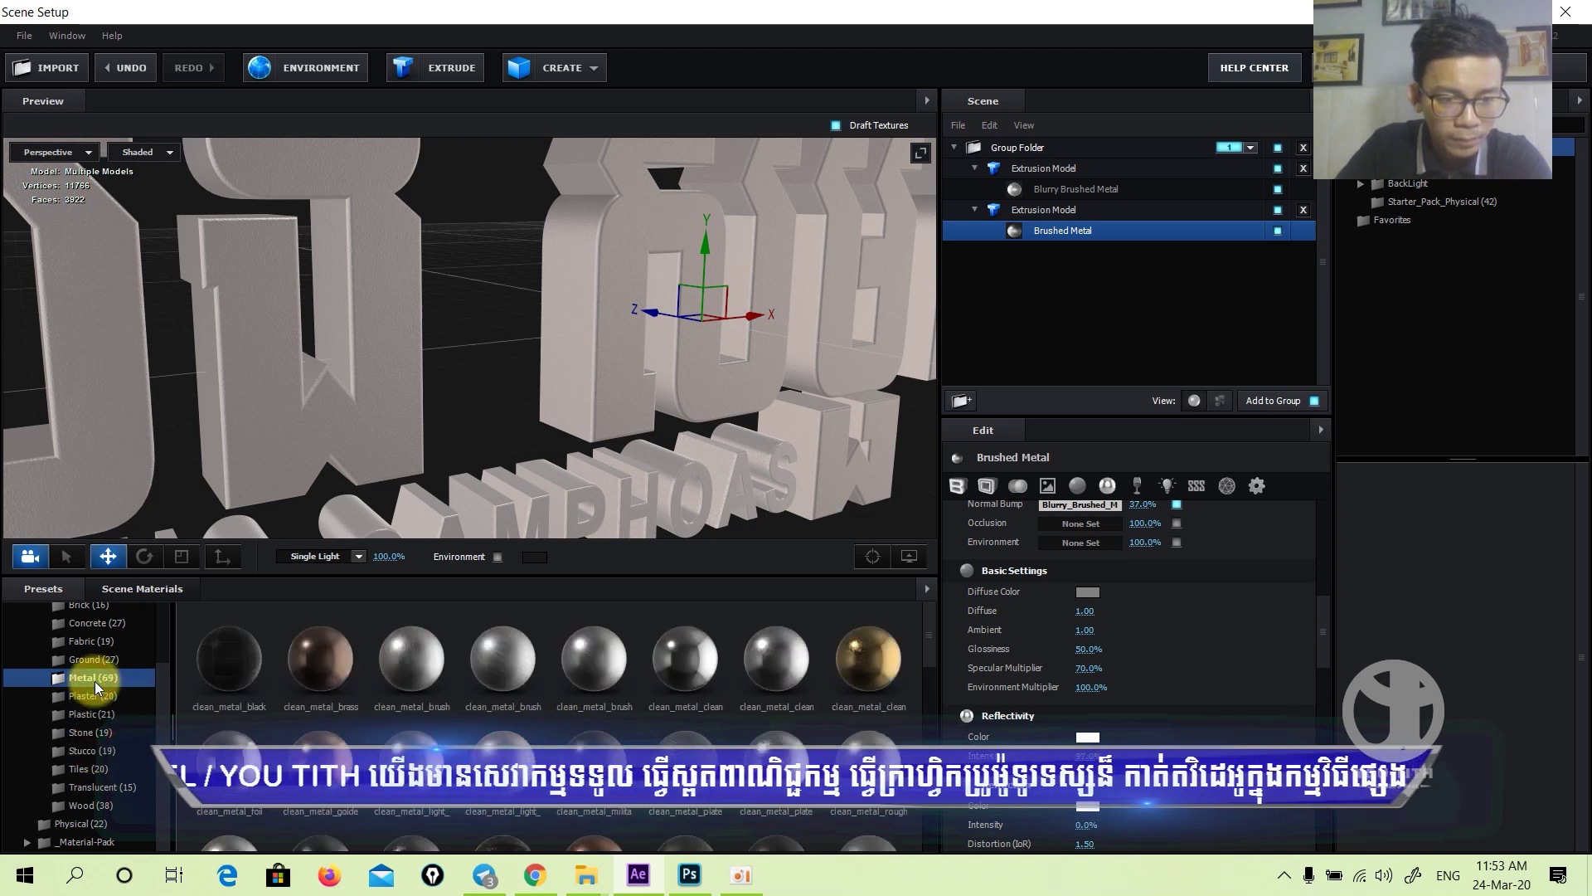
pyautogui.moveTo(444, 666)
pyautogui.mouseDown()
pyautogui.moveTo(620, 319)
pyautogui.moveTo(724, 415)
pyautogui.moveTo(697, 422)
pyautogui.mouseUp()
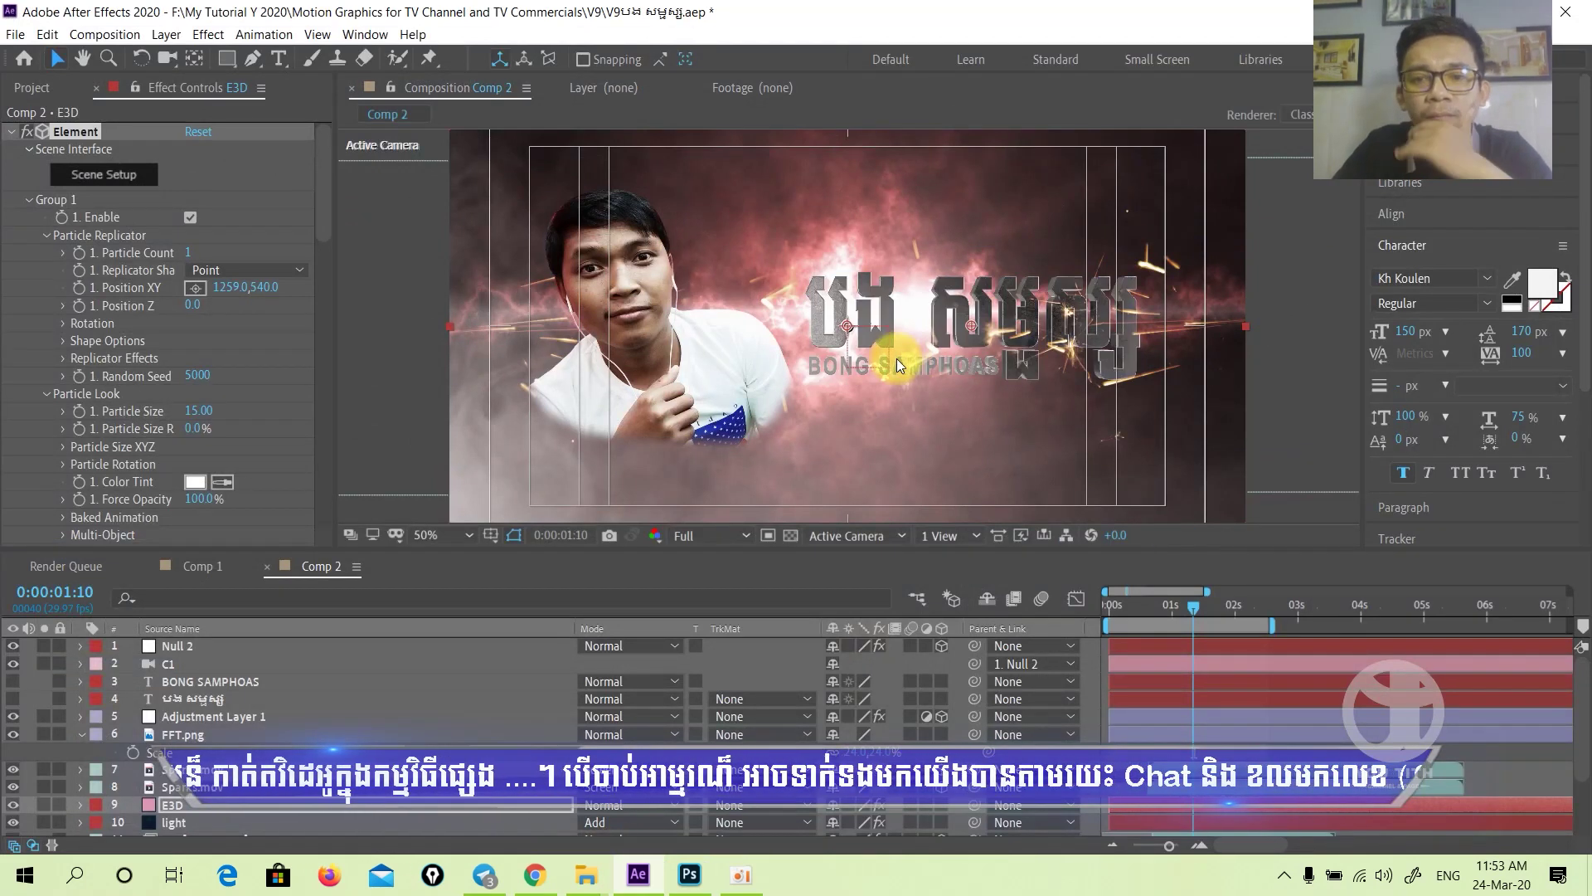
# - Scrub the E3D Rotate Environment values, ending at X 1°, Y 156° and Z 9°
pyautogui.click(875, 406)
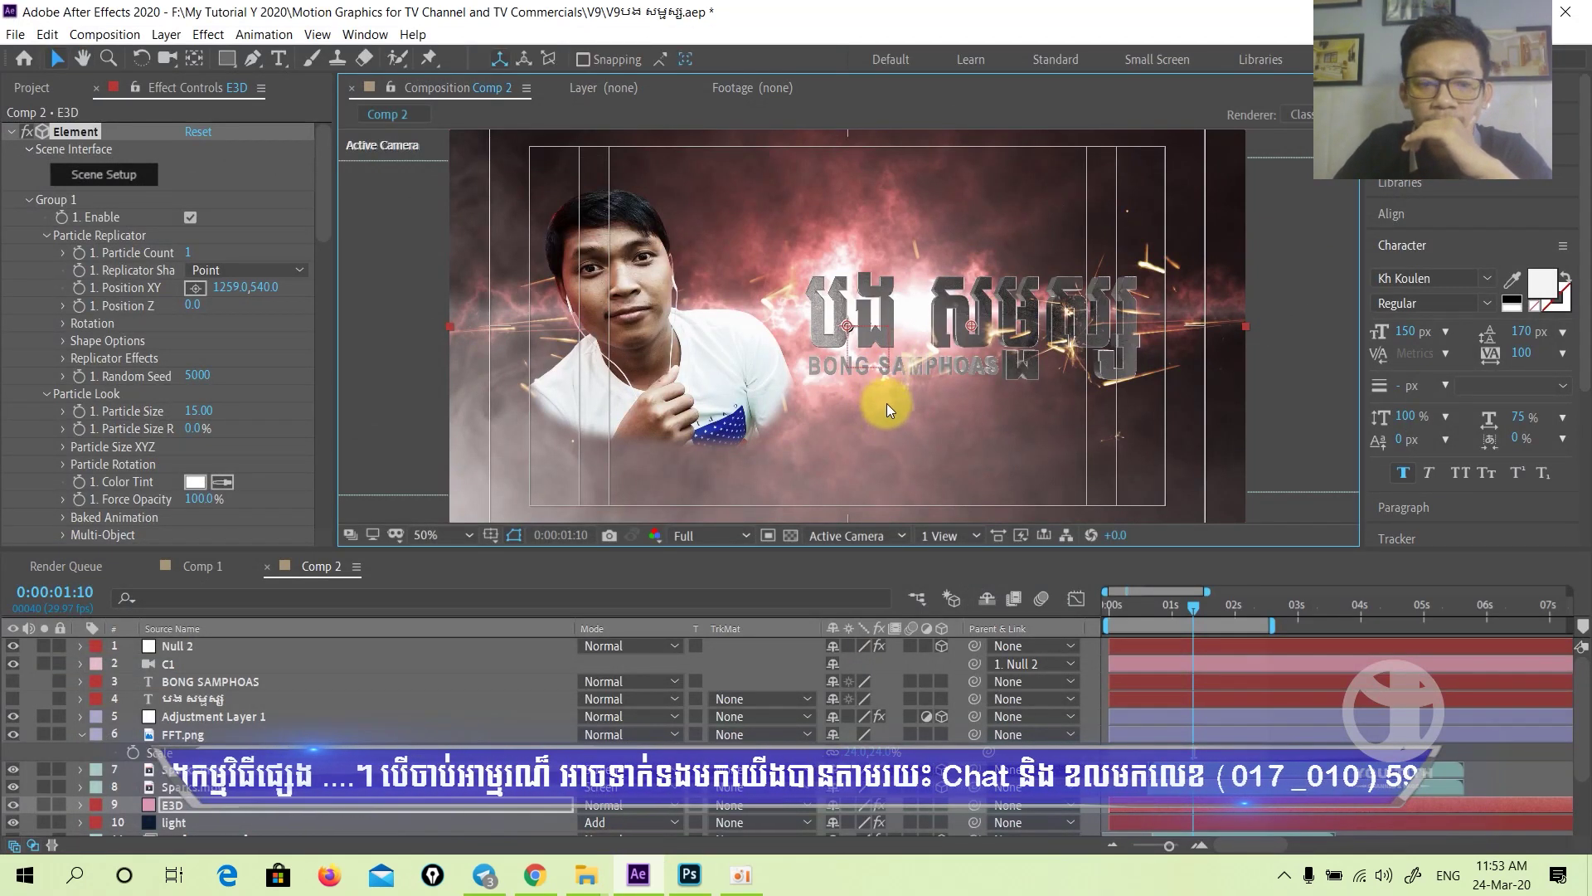
pyautogui.scroll(-5, 207, 440)
pyautogui.scroll(-3, 207, 440)
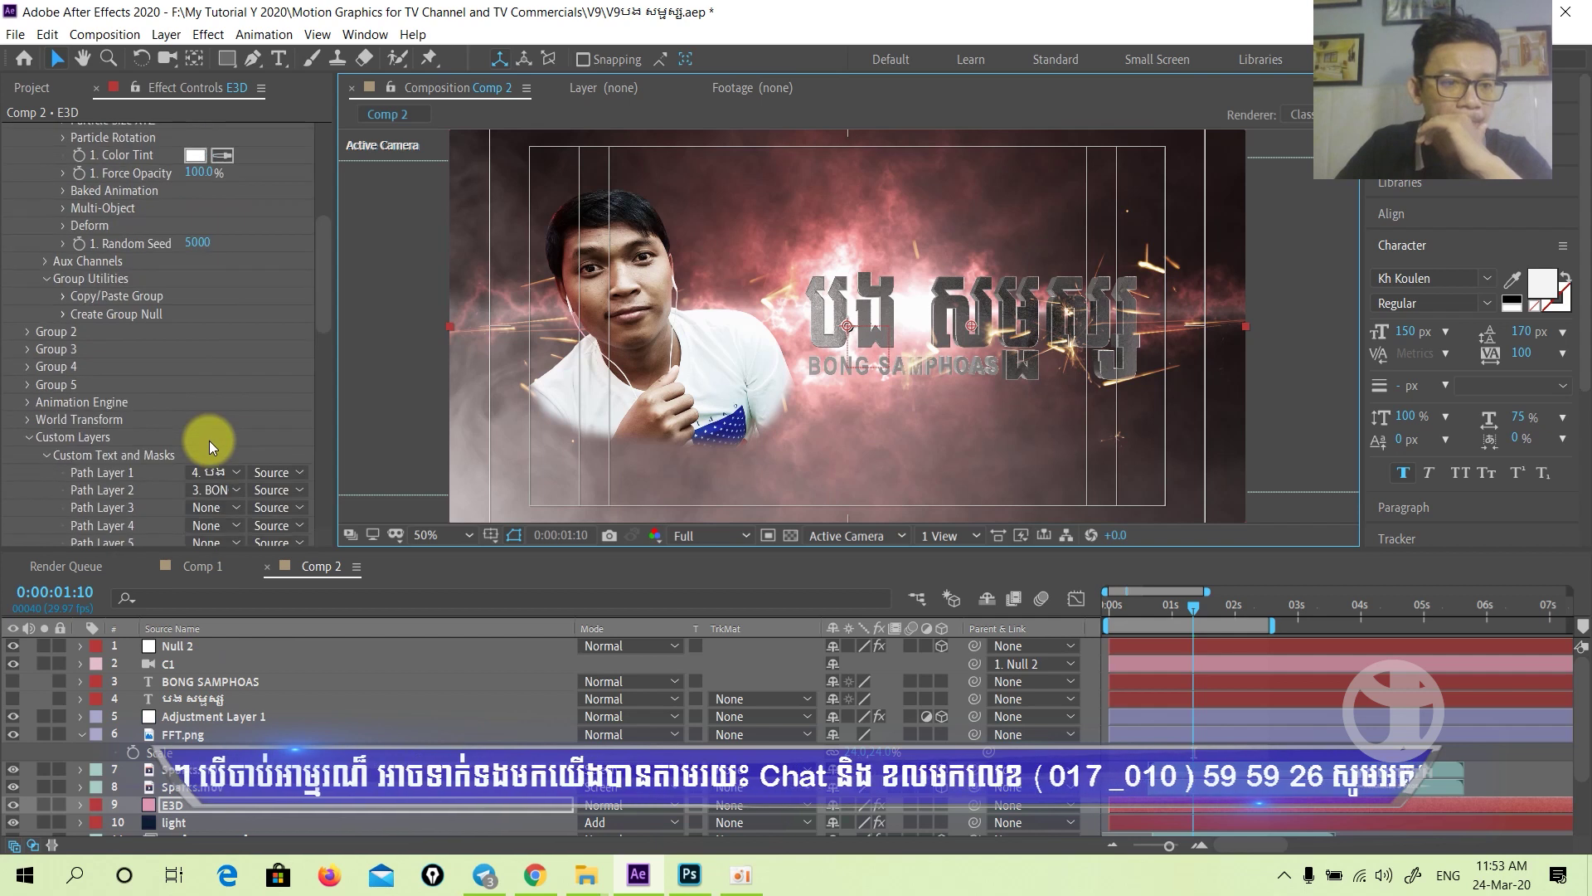
pyautogui.scroll(-1, 209, 440)
pyautogui.scroll(-2, 209, 440)
pyautogui.scroll(-3, 208, 452)
pyautogui.scroll(-3, 208, 460)
pyautogui.scroll(-3, 220, 414)
pyautogui.moveTo(218, 341)
pyautogui.mouseDown()
pyautogui.moveTo(205, 341)
pyautogui.moveTo(868, 332)
pyautogui.mouseUp()
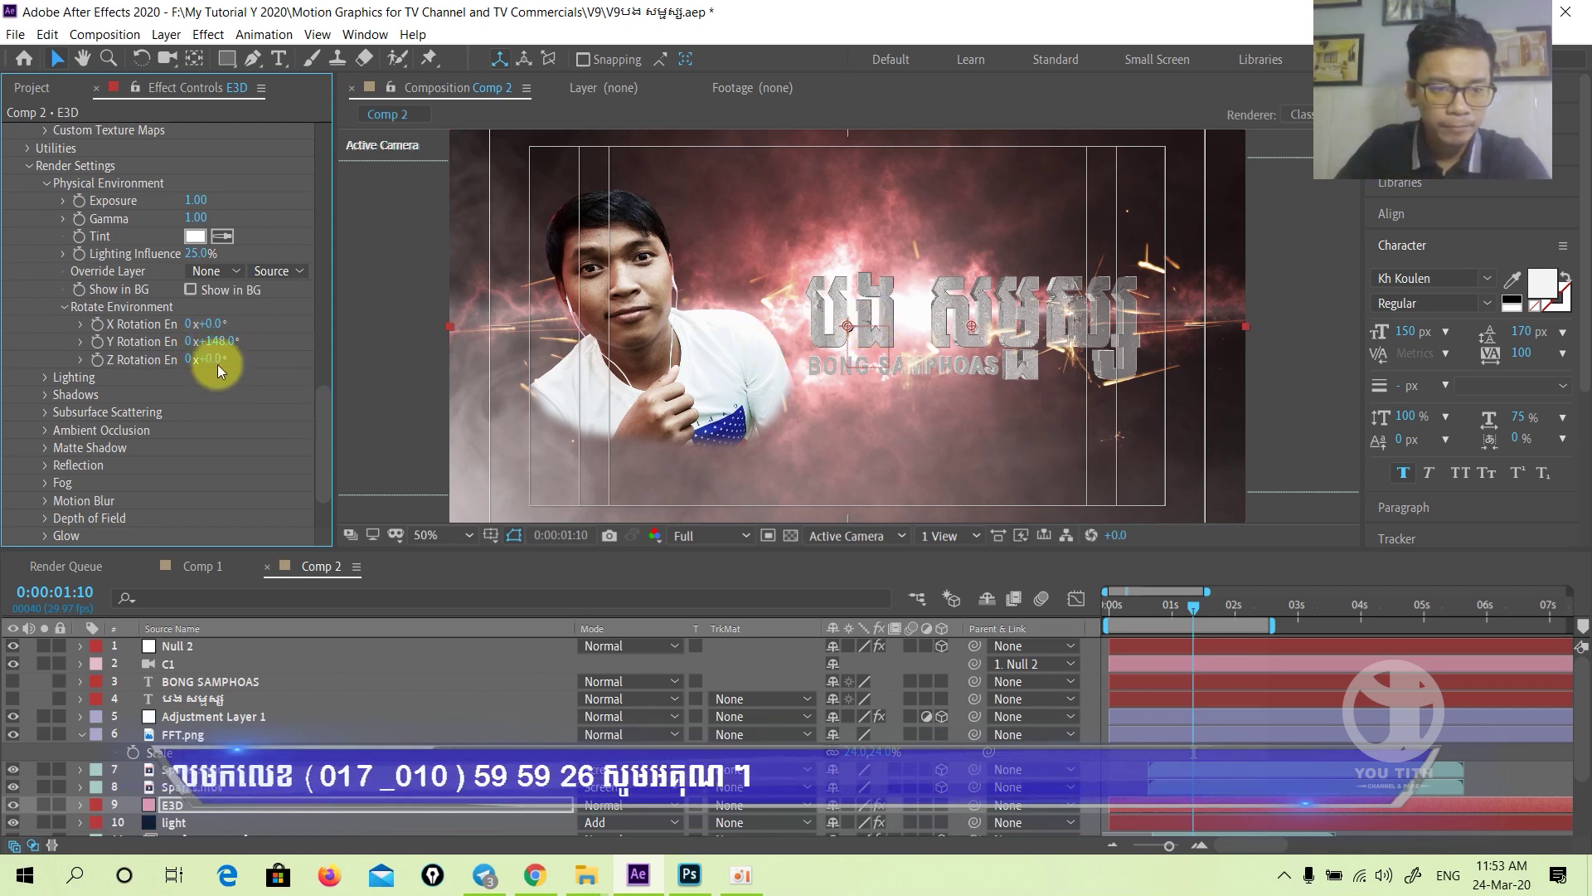
pyautogui.moveTo(212, 323)
pyautogui.mouseDown()
pyautogui.moveTo(252, 321)
pyautogui.moveTo(222, 356)
pyautogui.mouseUp()
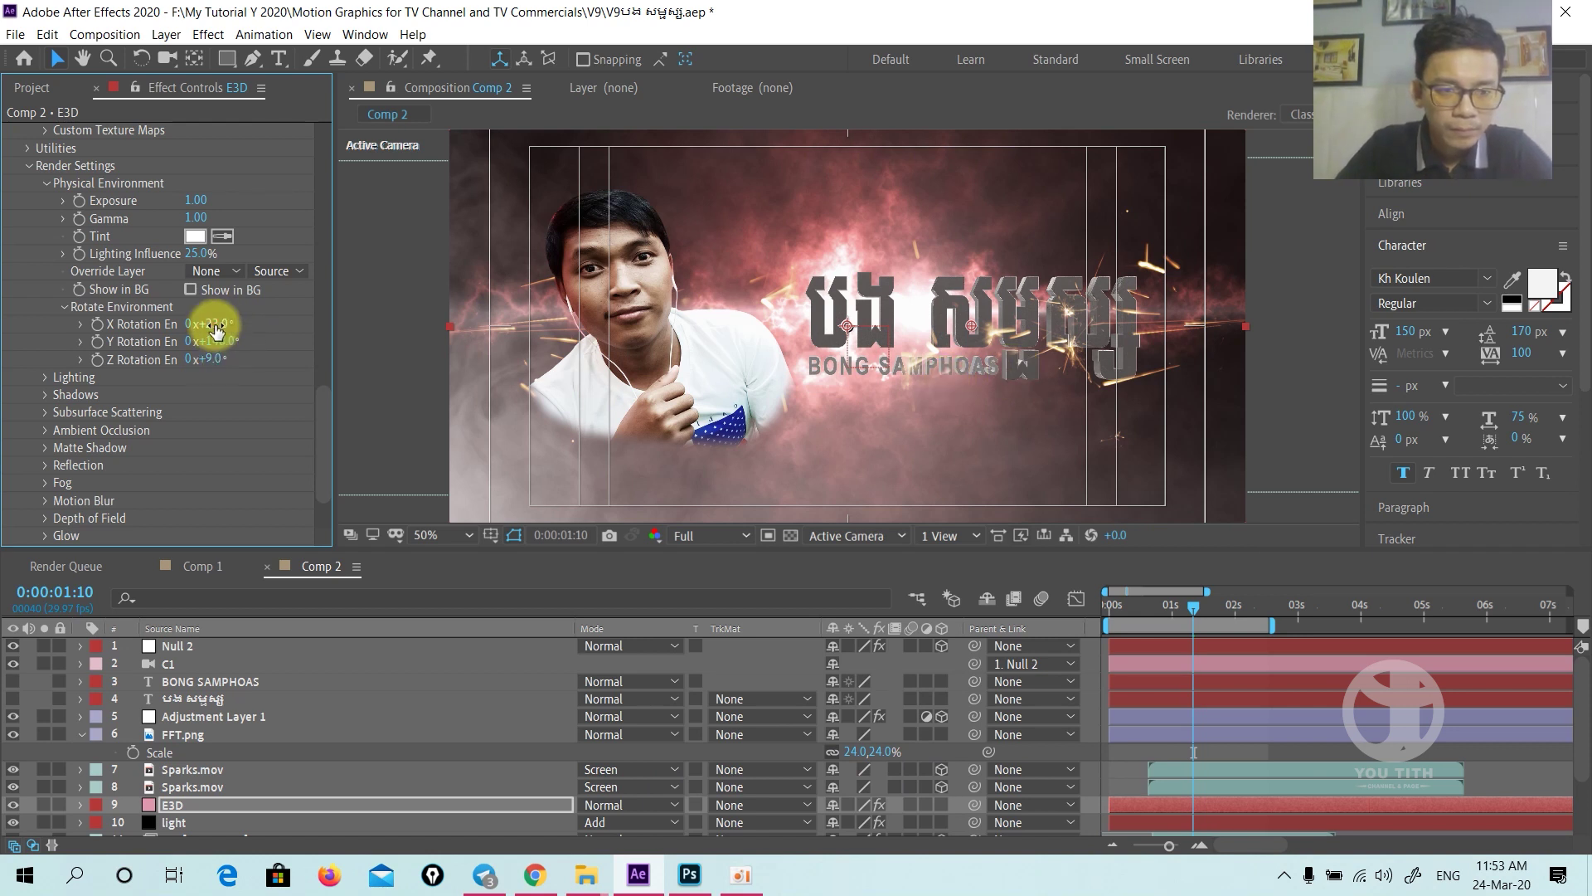
pyautogui.moveTo(199, 324)
pyautogui.mouseDown()
pyautogui.moveTo(226, 356)
pyautogui.moveTo(251, 350)
pyautogui.mouseUp()
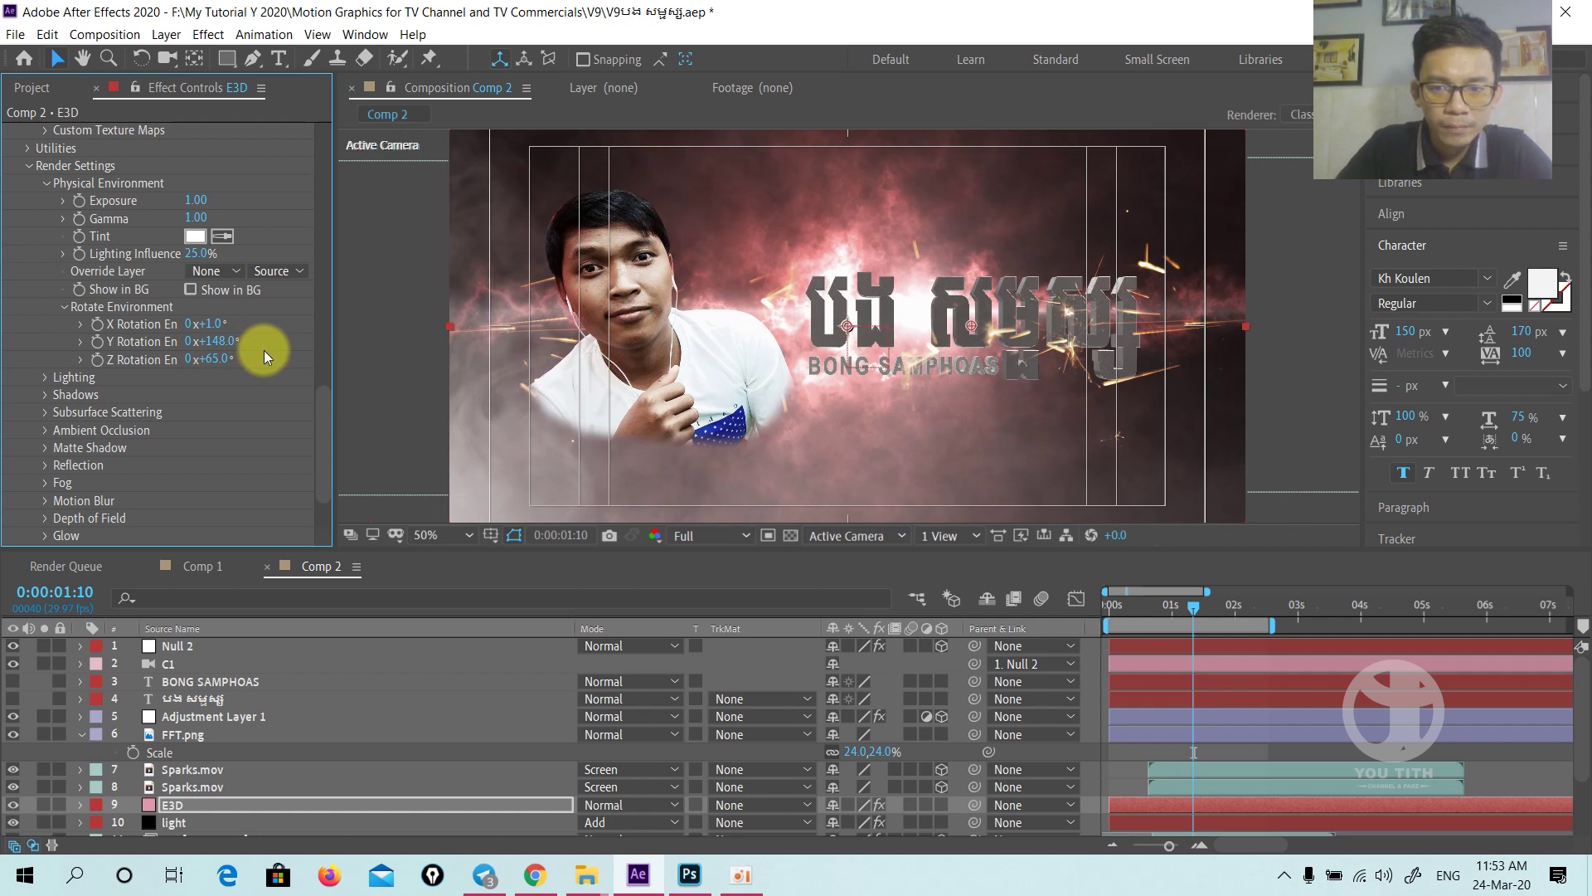
pyautogui.moveTo(217, 359)
pyautogui.mouseDown()
pyautogui.moveTo(199, 359)
pyautogui.moveTo(228, 342)
pyautogui.mouseUp()
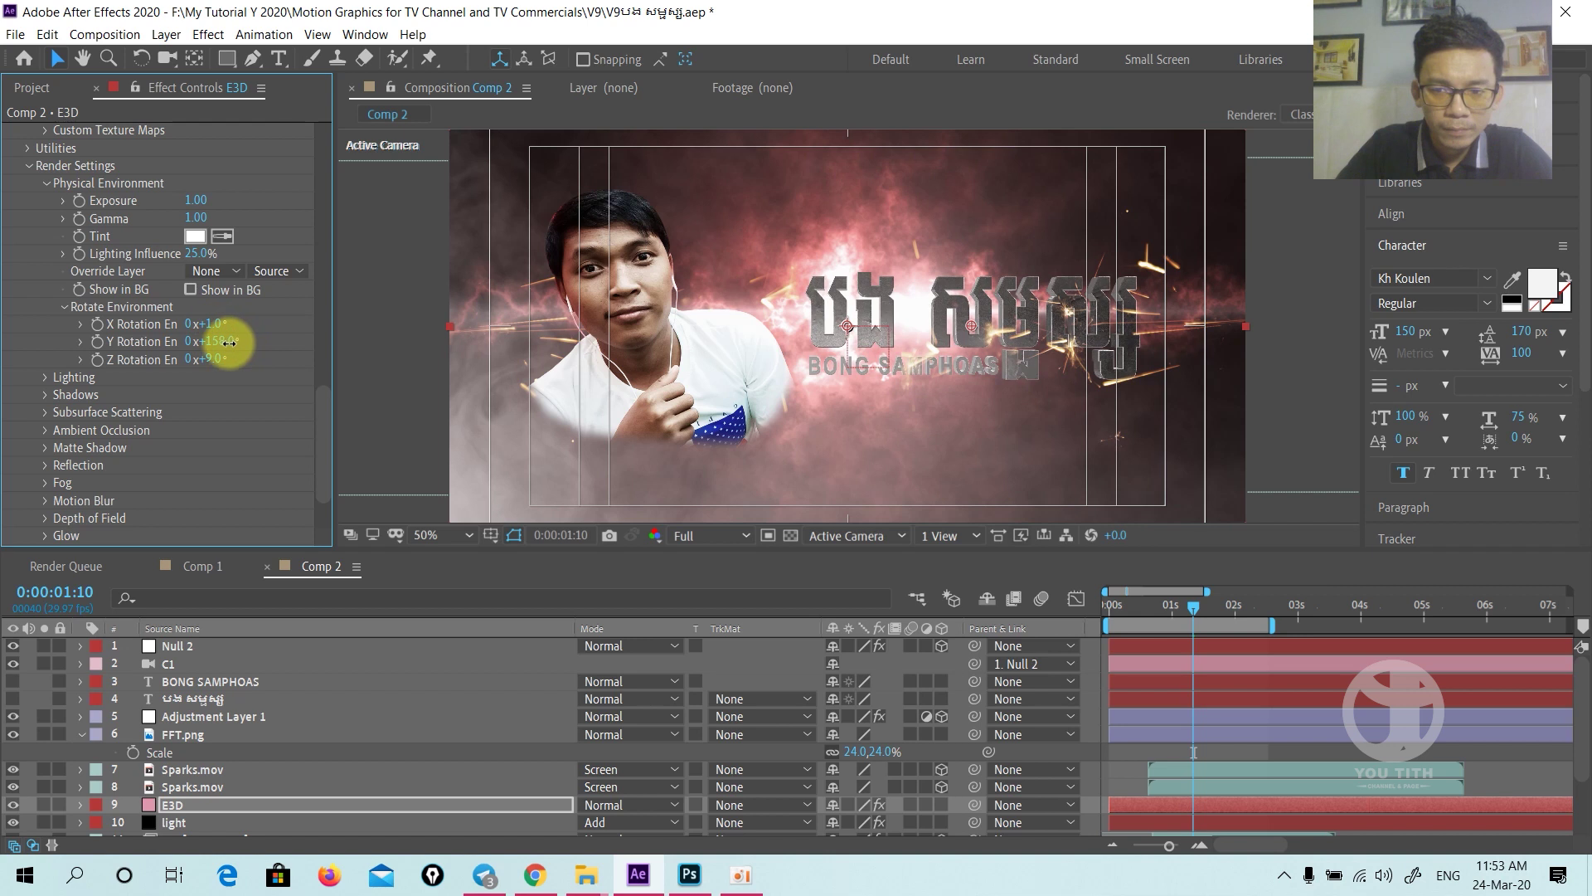
# - Zoom out and fit the composition in a taller viewer
pyautogui.press(',')
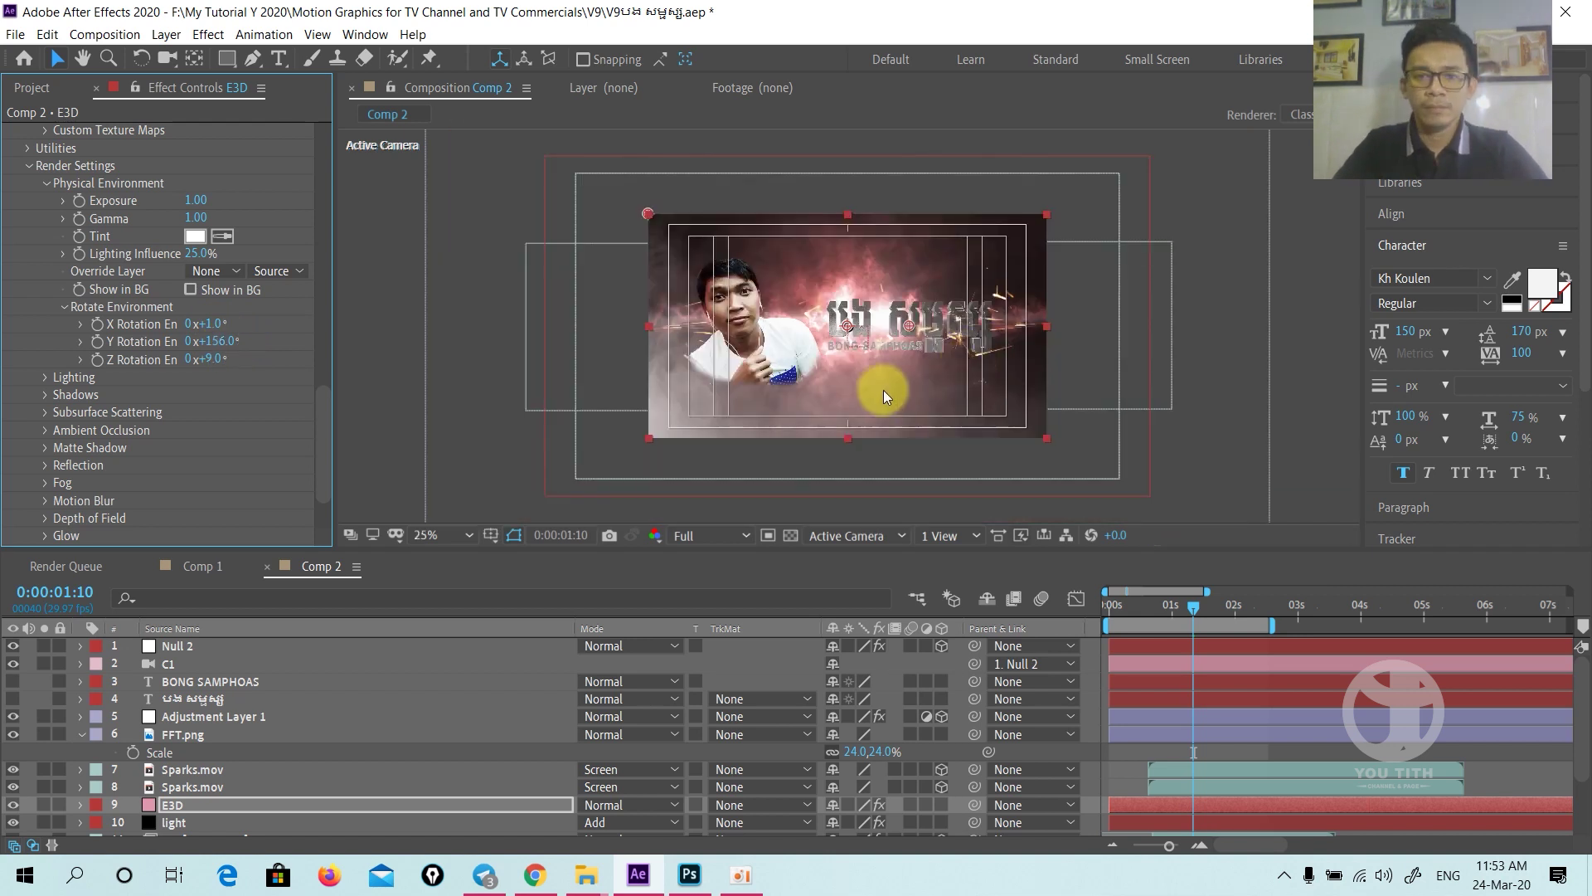
pyautogui.click(1238, 370)
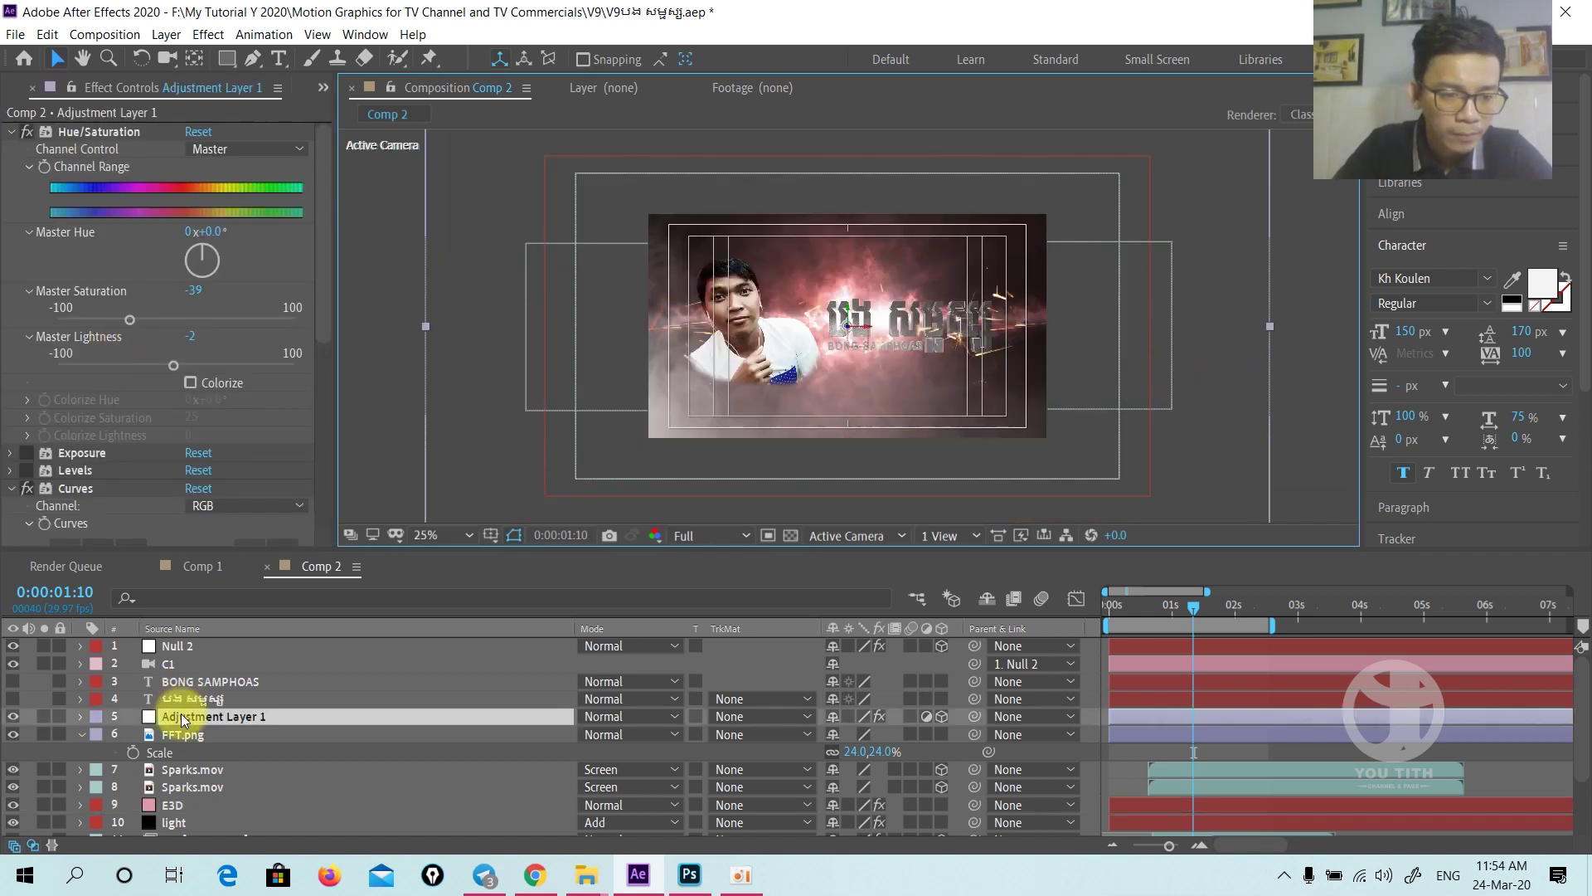
pyautogui.click(176, 804)
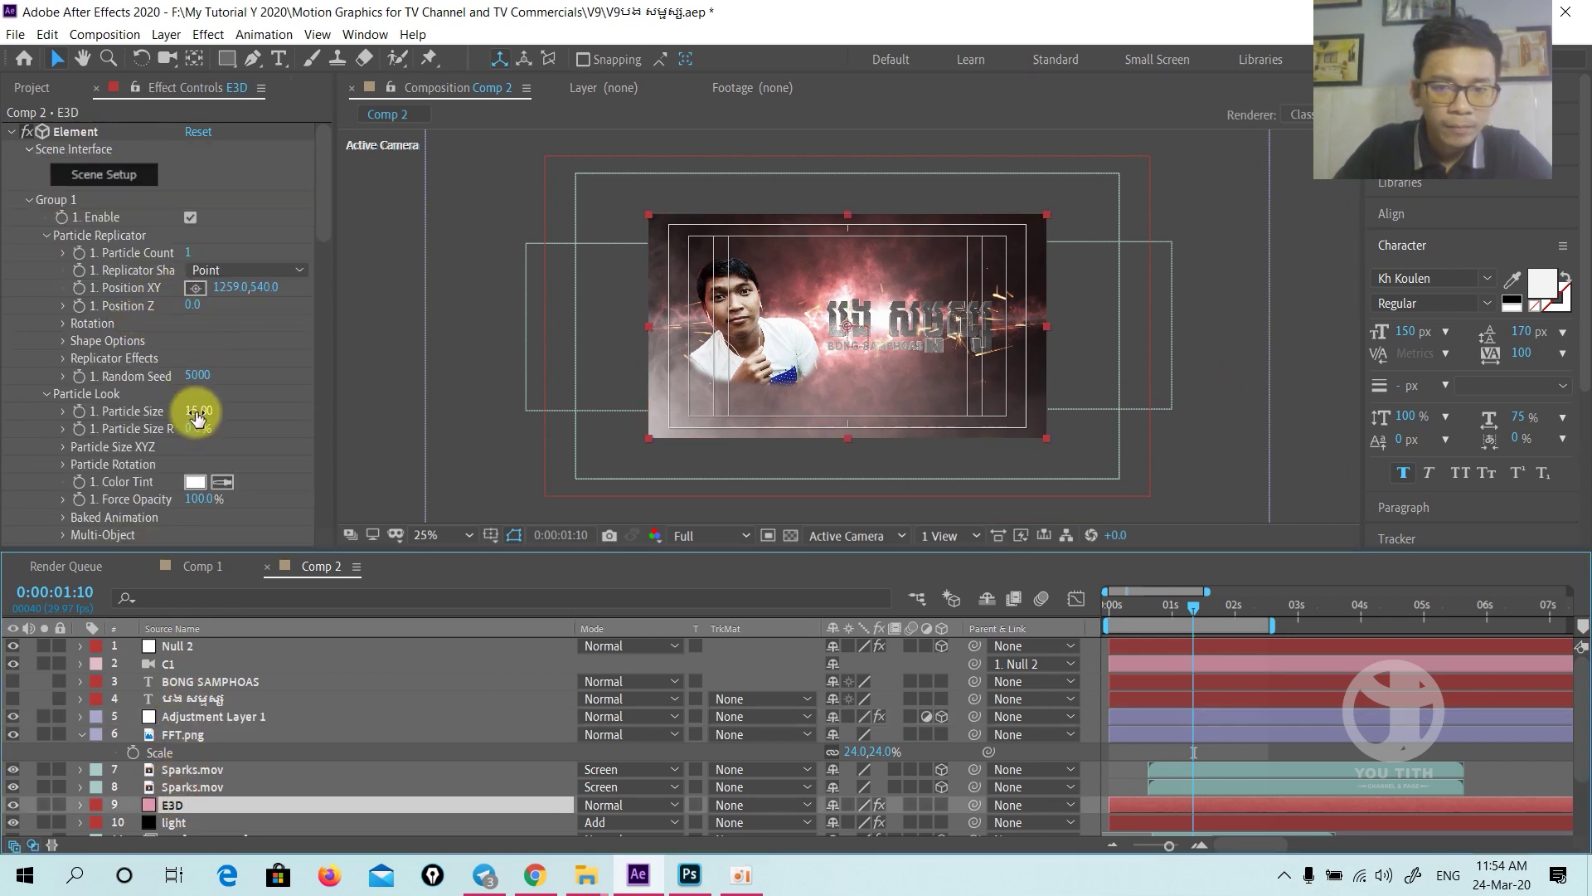
pyautogui.click(425, 536)
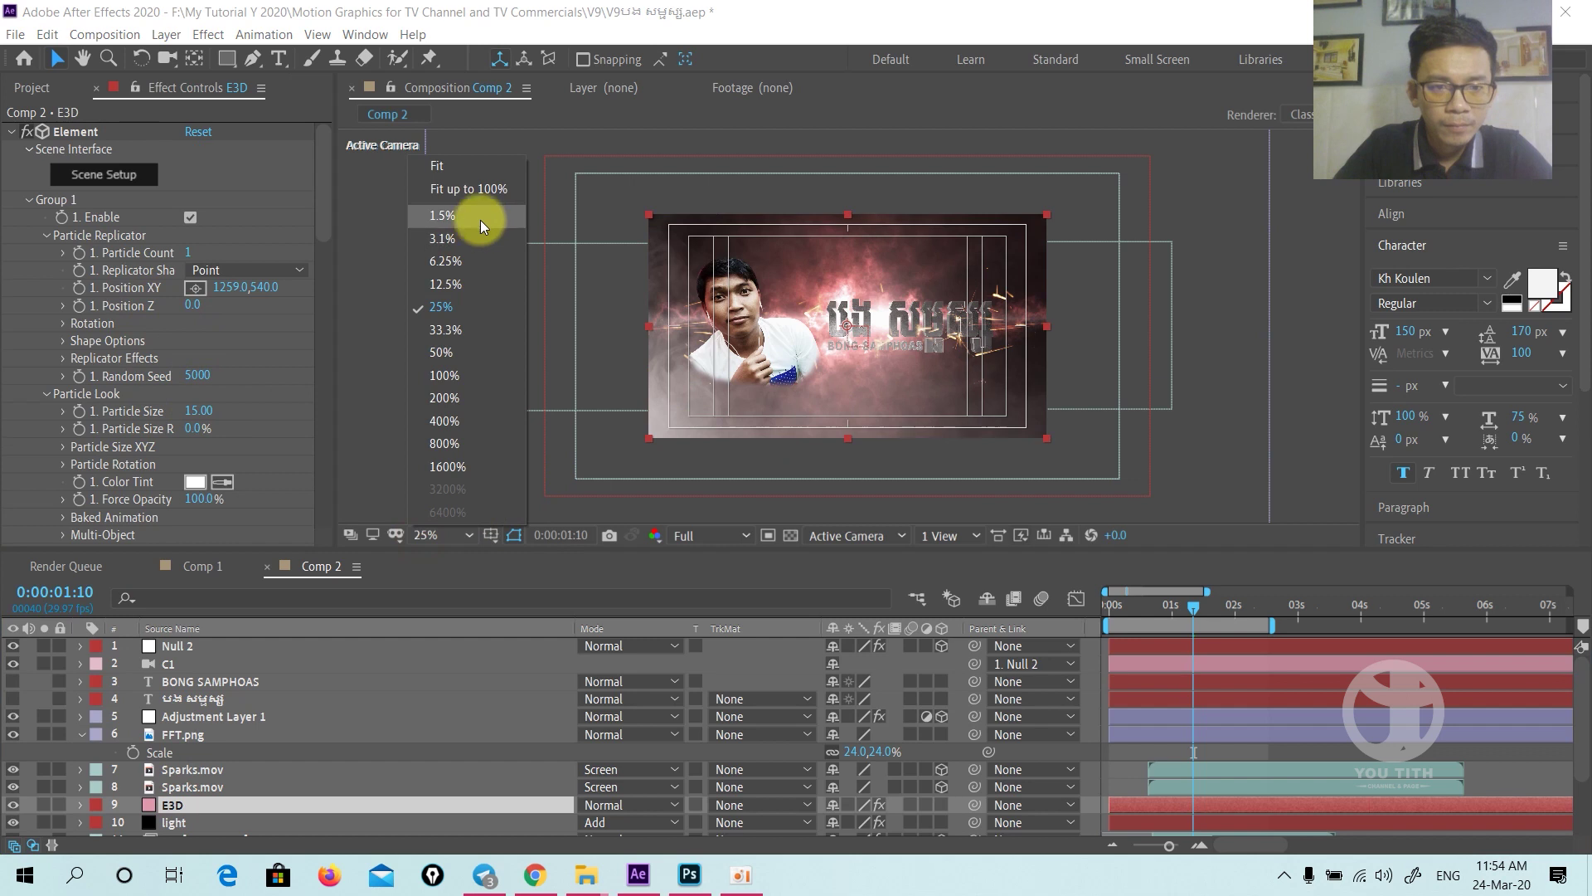
pyautogui.click(469, 189)
pyautogui.moveTo(452, 551); pyautogui.dragTo(443, 617)
pyautogui.click(424, 405)
pyautogui.press('h')
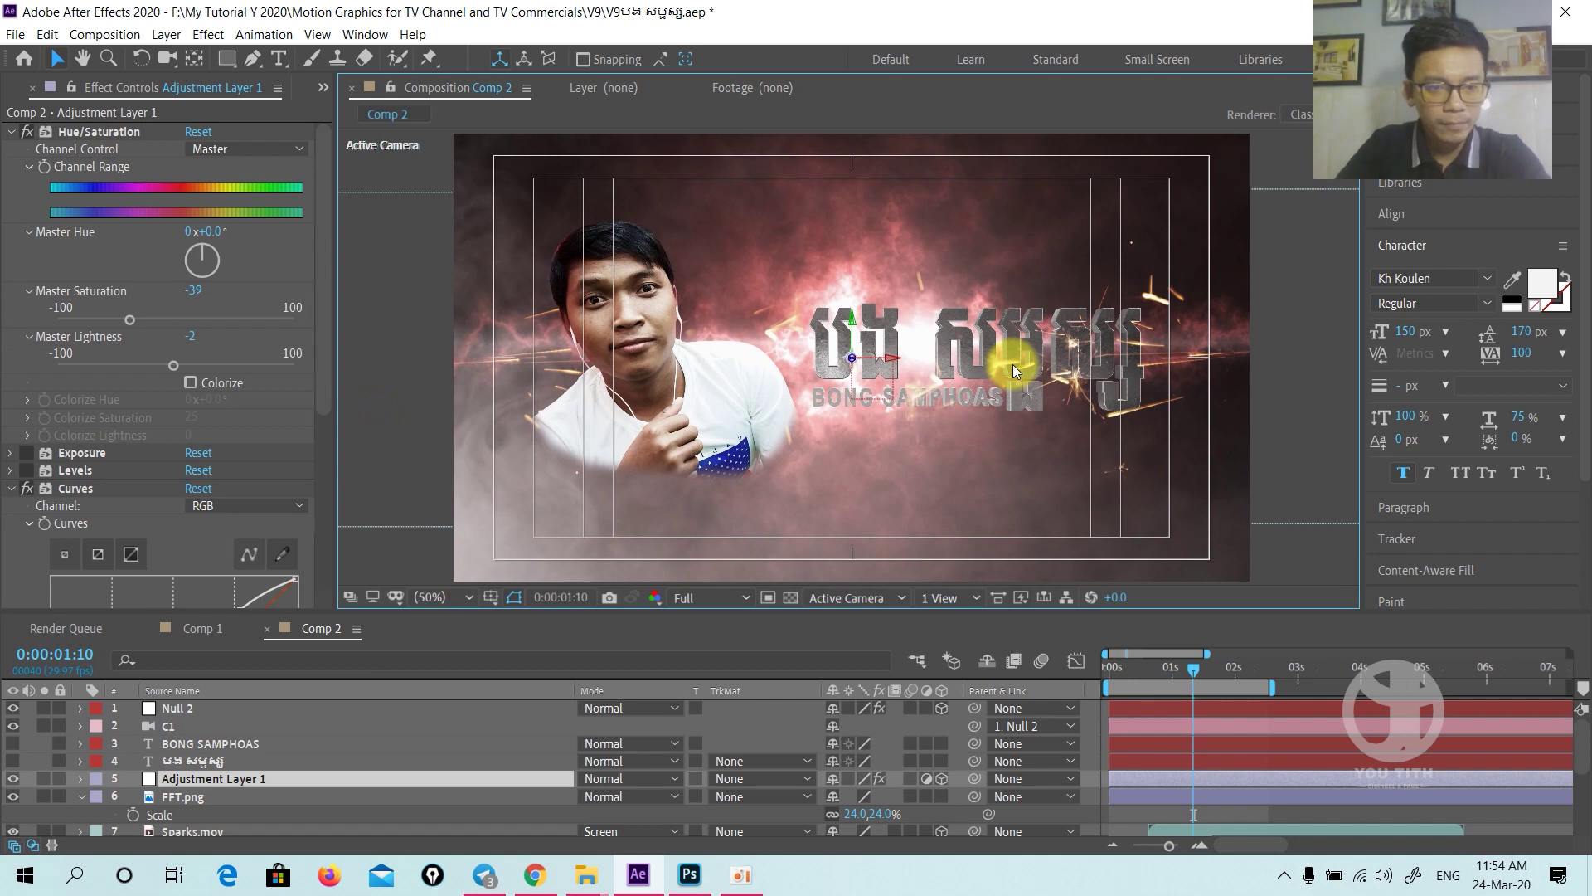
# - Show the Project panel and select the FFT.png portrait layer to display its mask
pyautogui.click(323, 87)
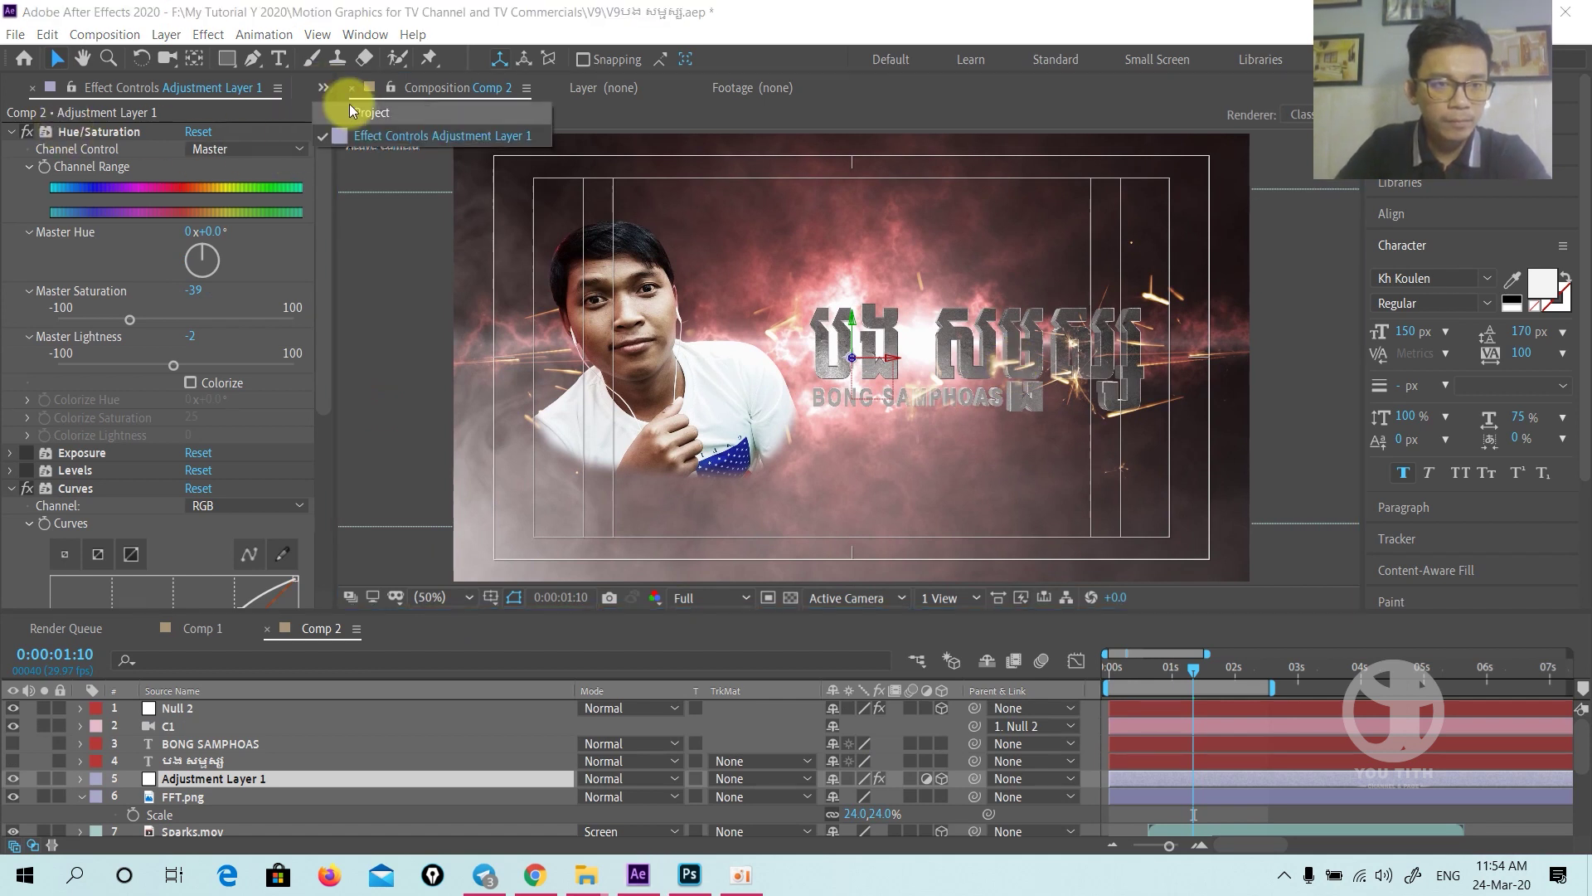
pyautogui.click(352, 106)
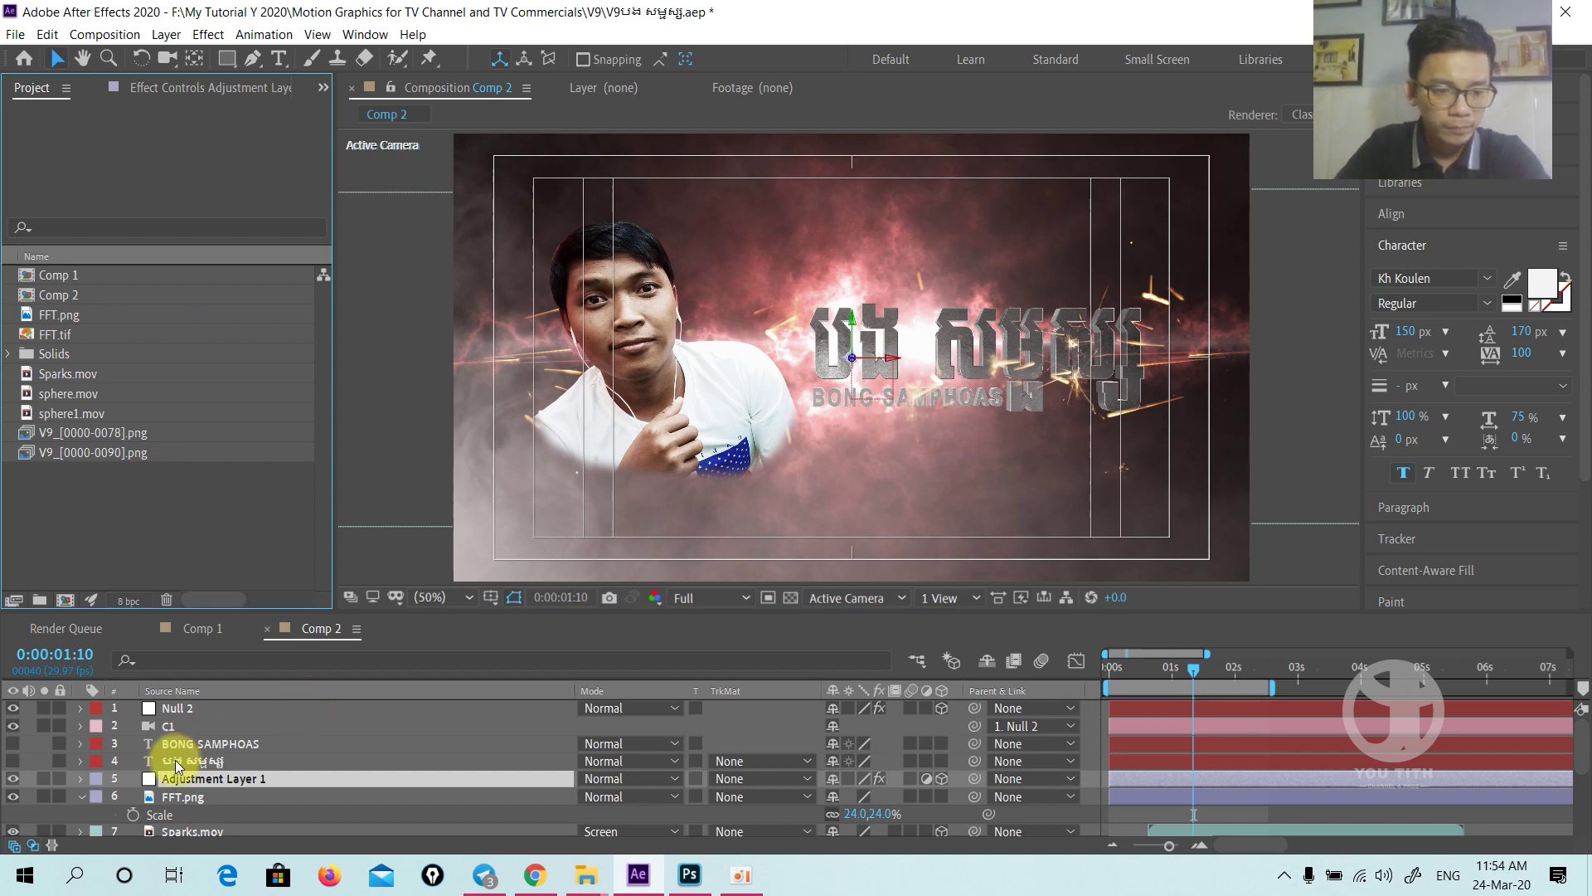
pyautogui.click(174, 798)
pyautogui.click(170, 761)
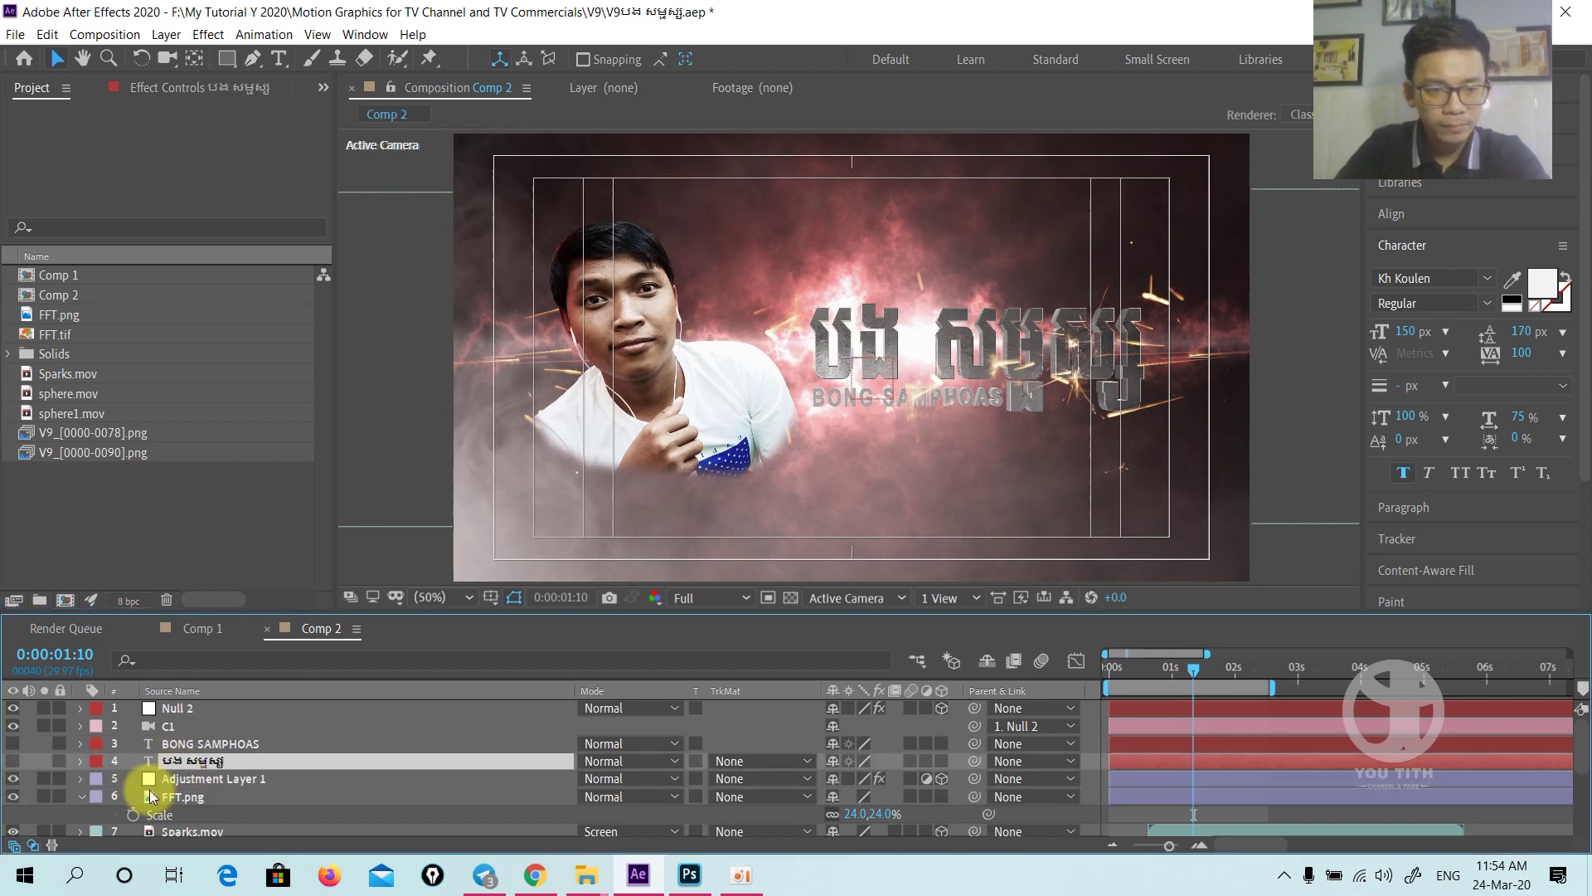
pyautogui.click(162, 784)
pyautogui.click(186, 758)
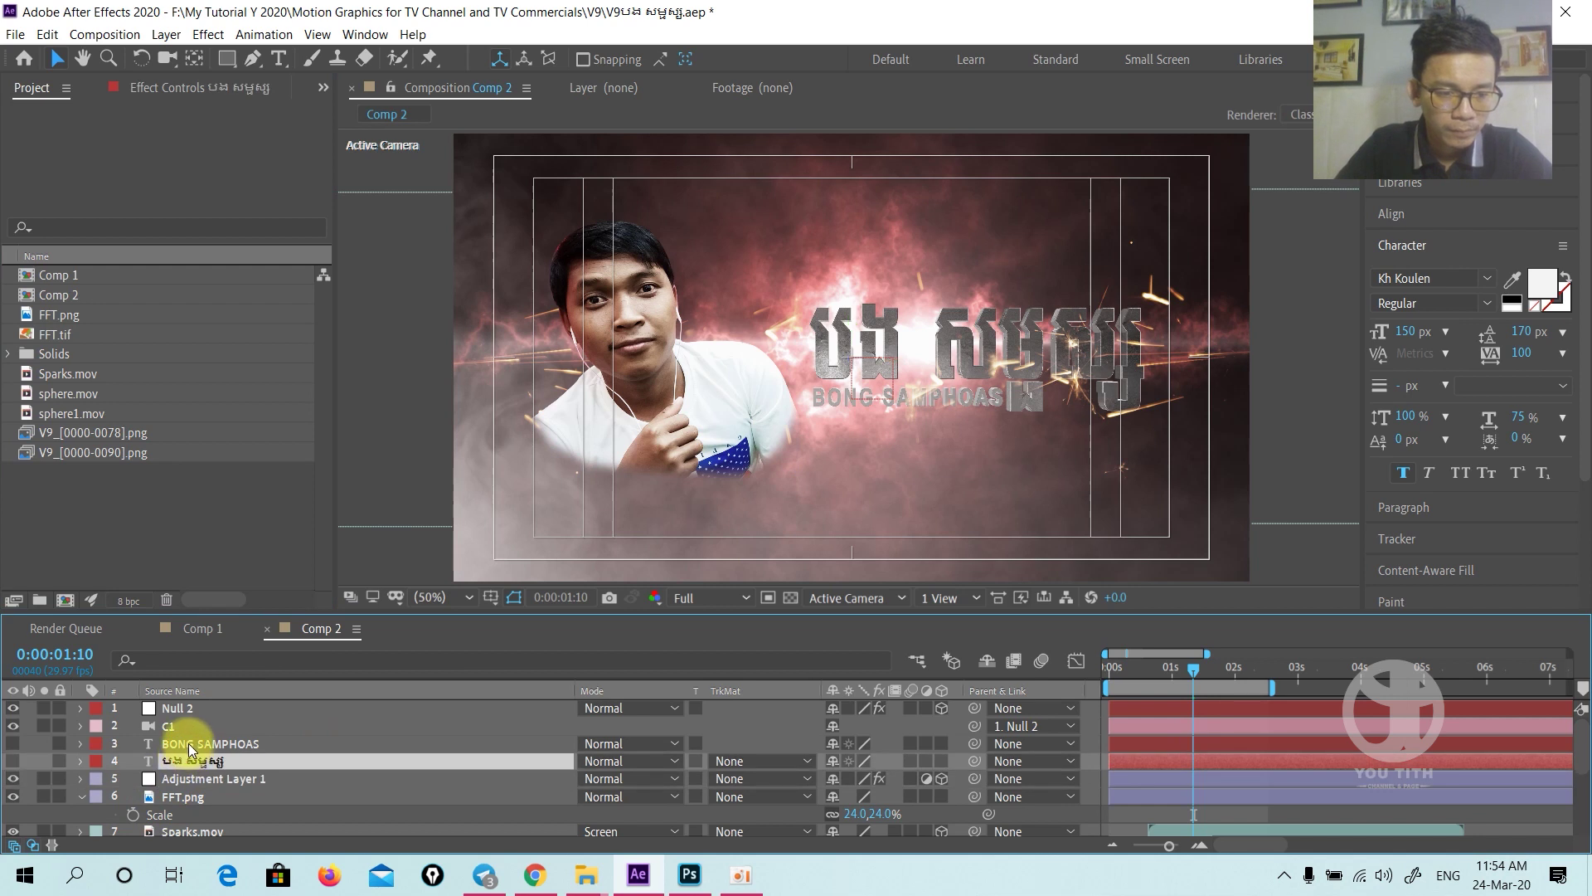
pyautogui.click(168, 726)
pyautogui.scroll(-1, 166, 728)
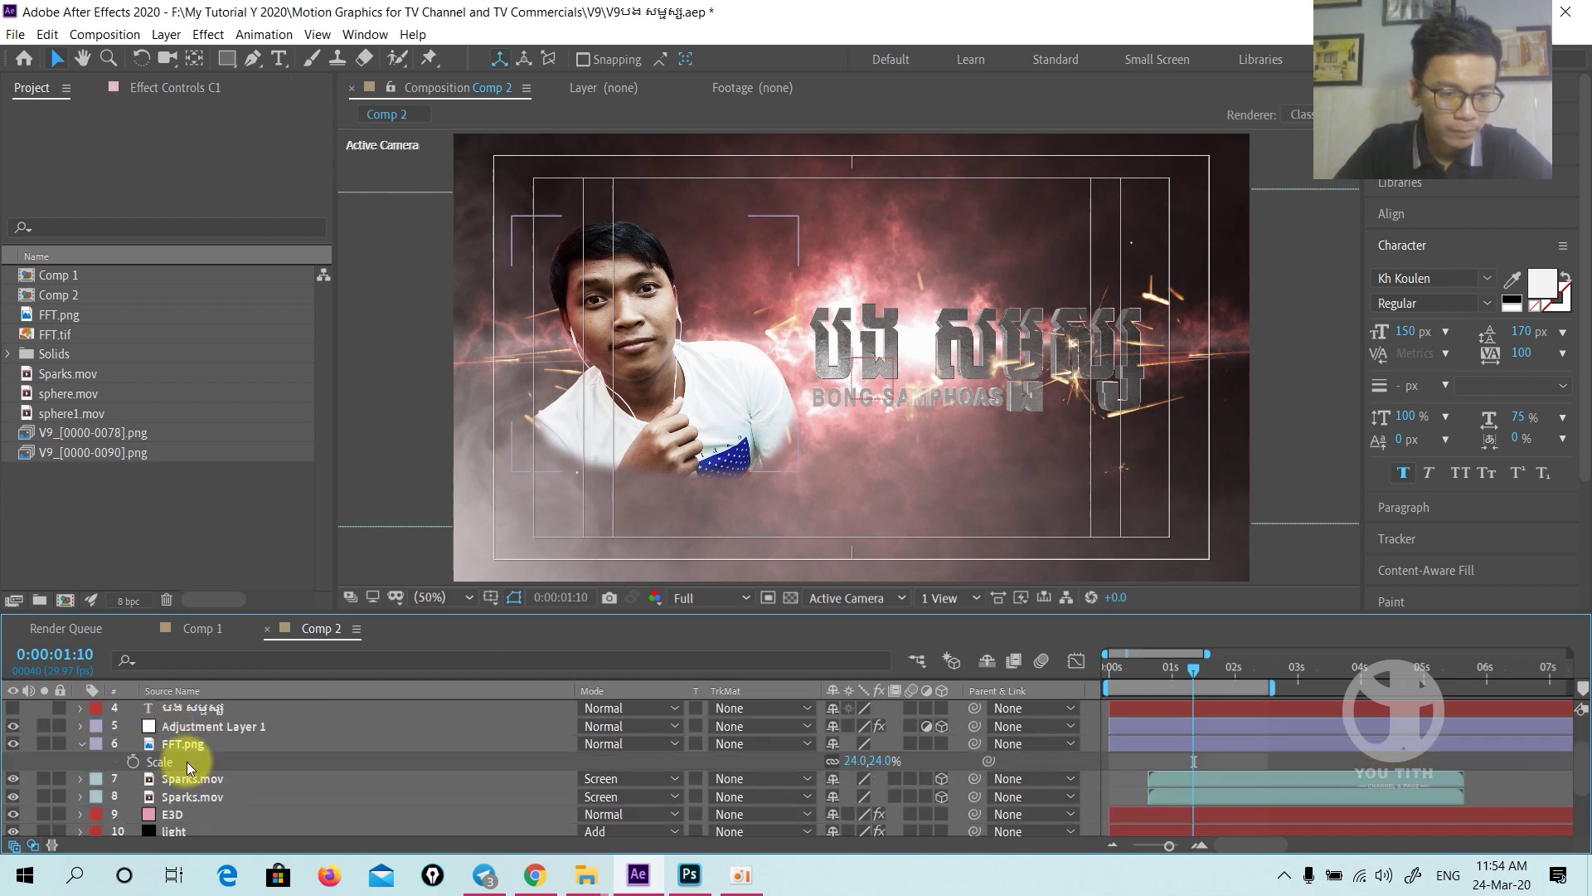
pyautogui.click(187, 744)
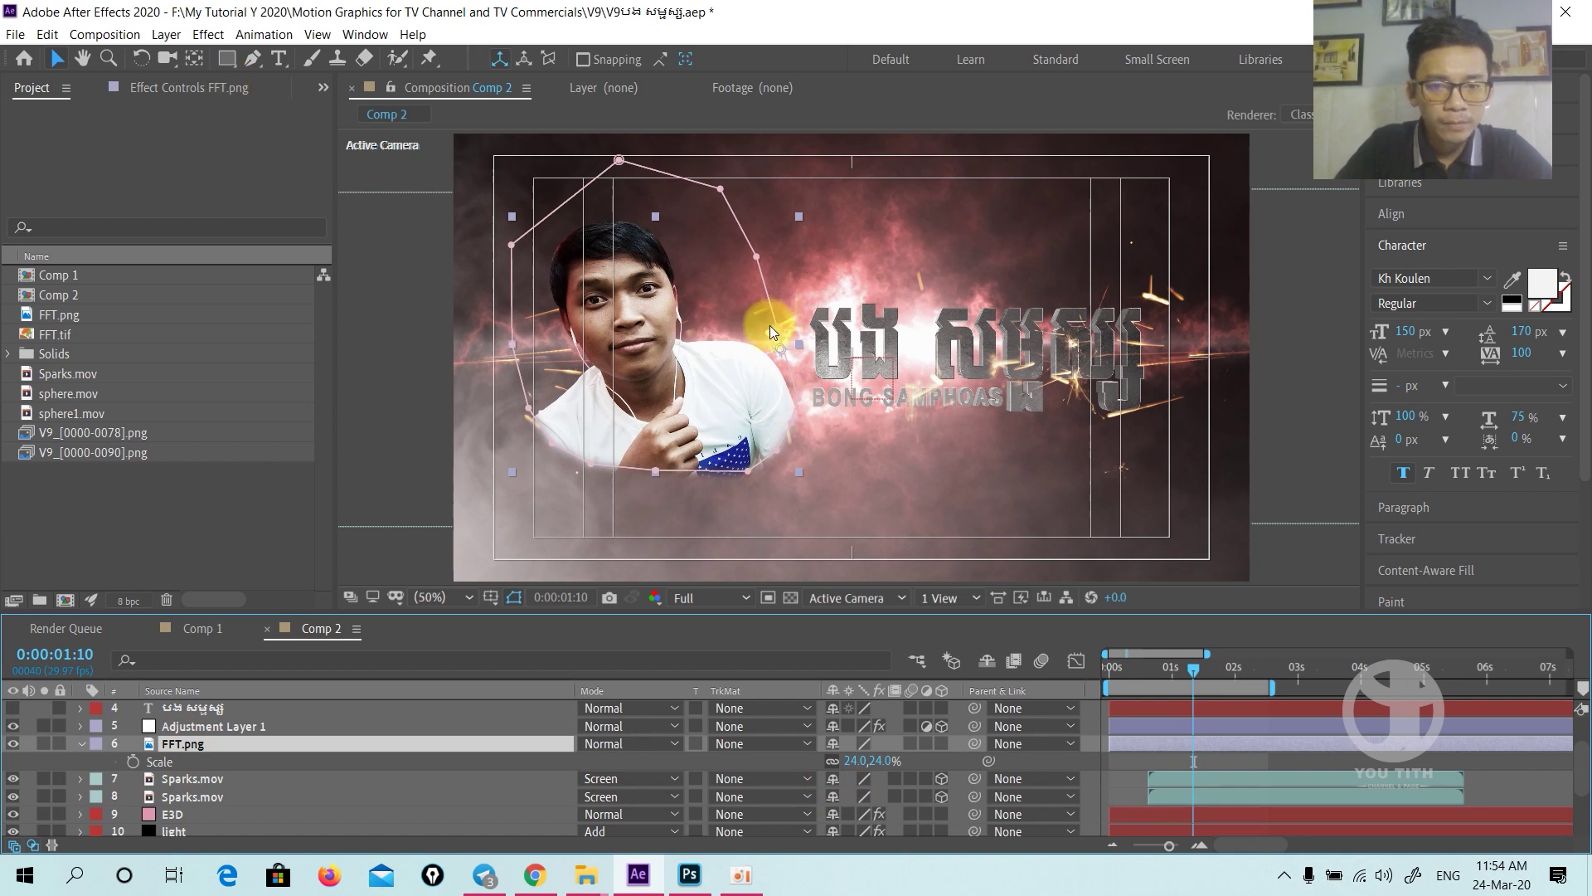
# - Move the portrait's anchor point down near its bottom edge with Pan Behind, and return to frame 0
pyautogui.click(194, 58)
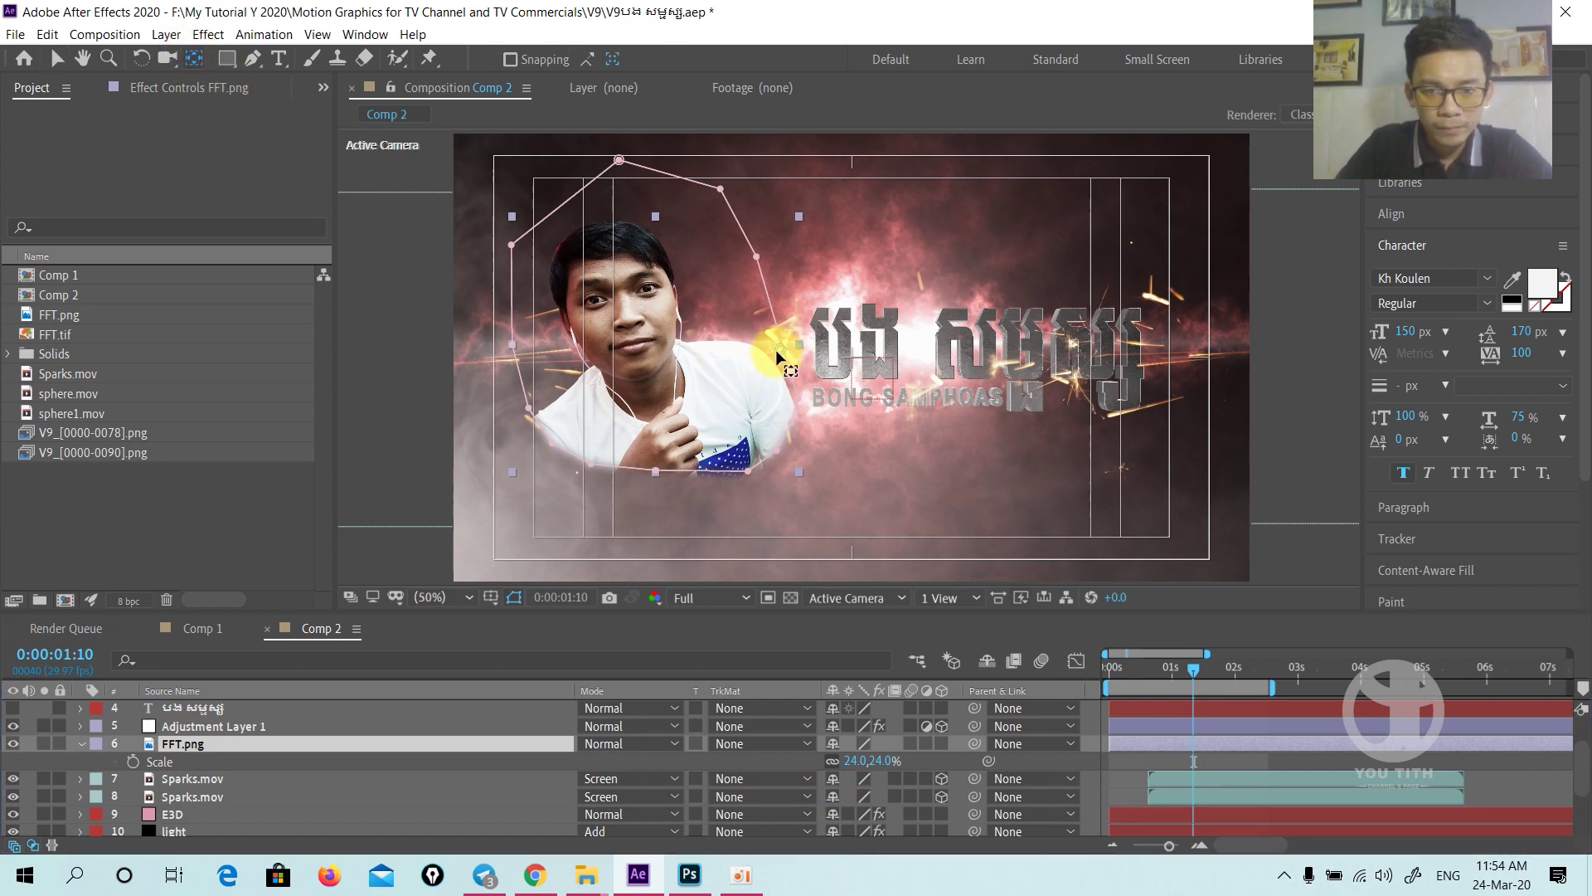
pyautogui.moveTo(780, 349); pyautogui.dragTo(753, 380)
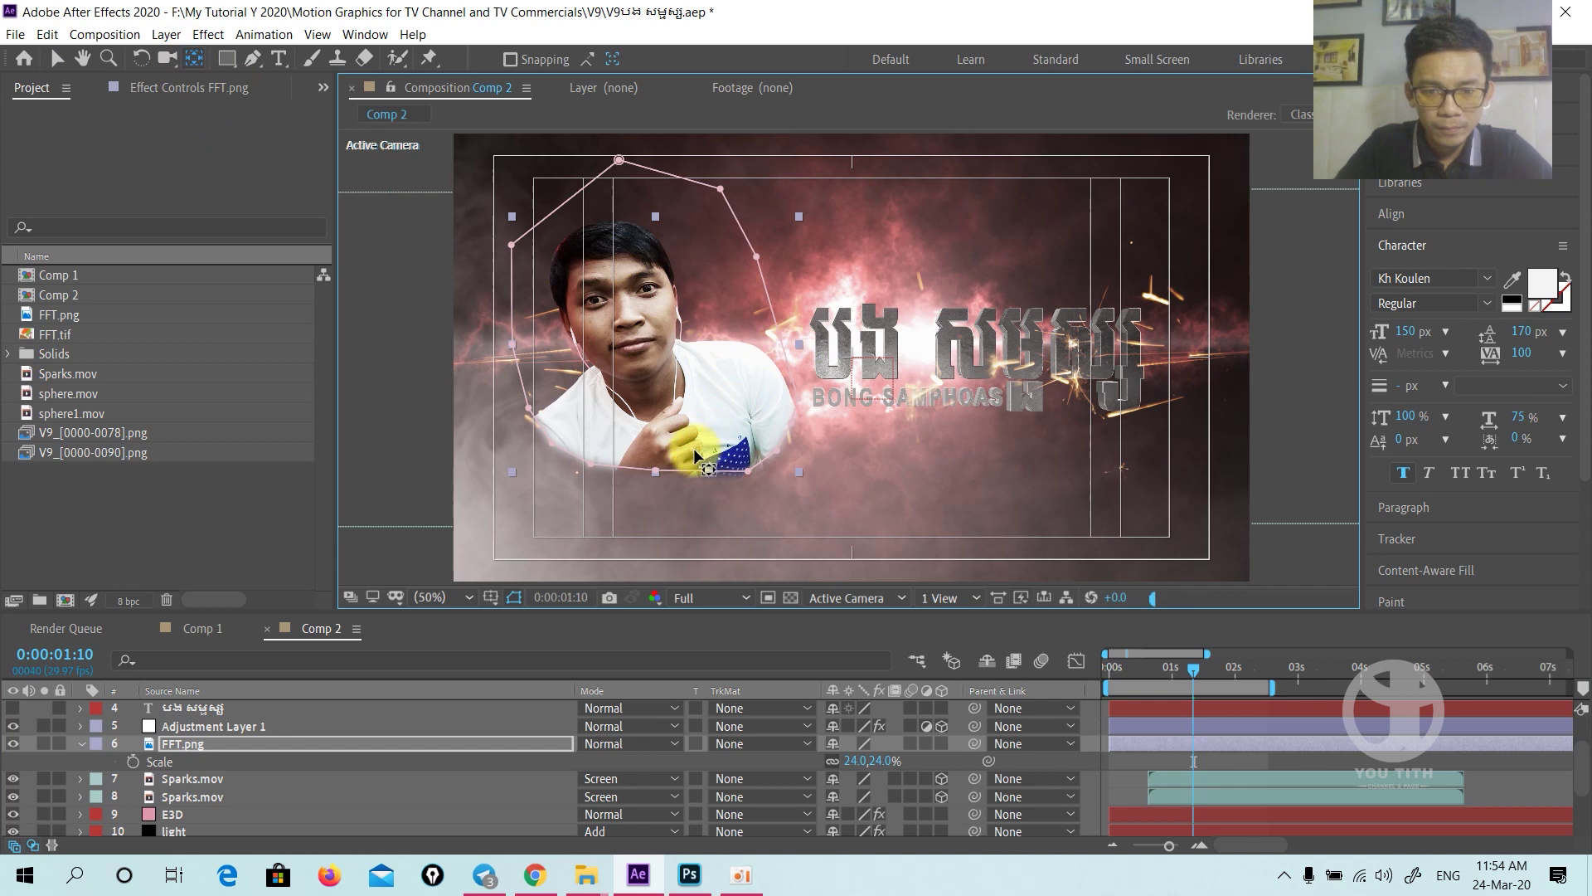
pyautogui.click(481, 545)
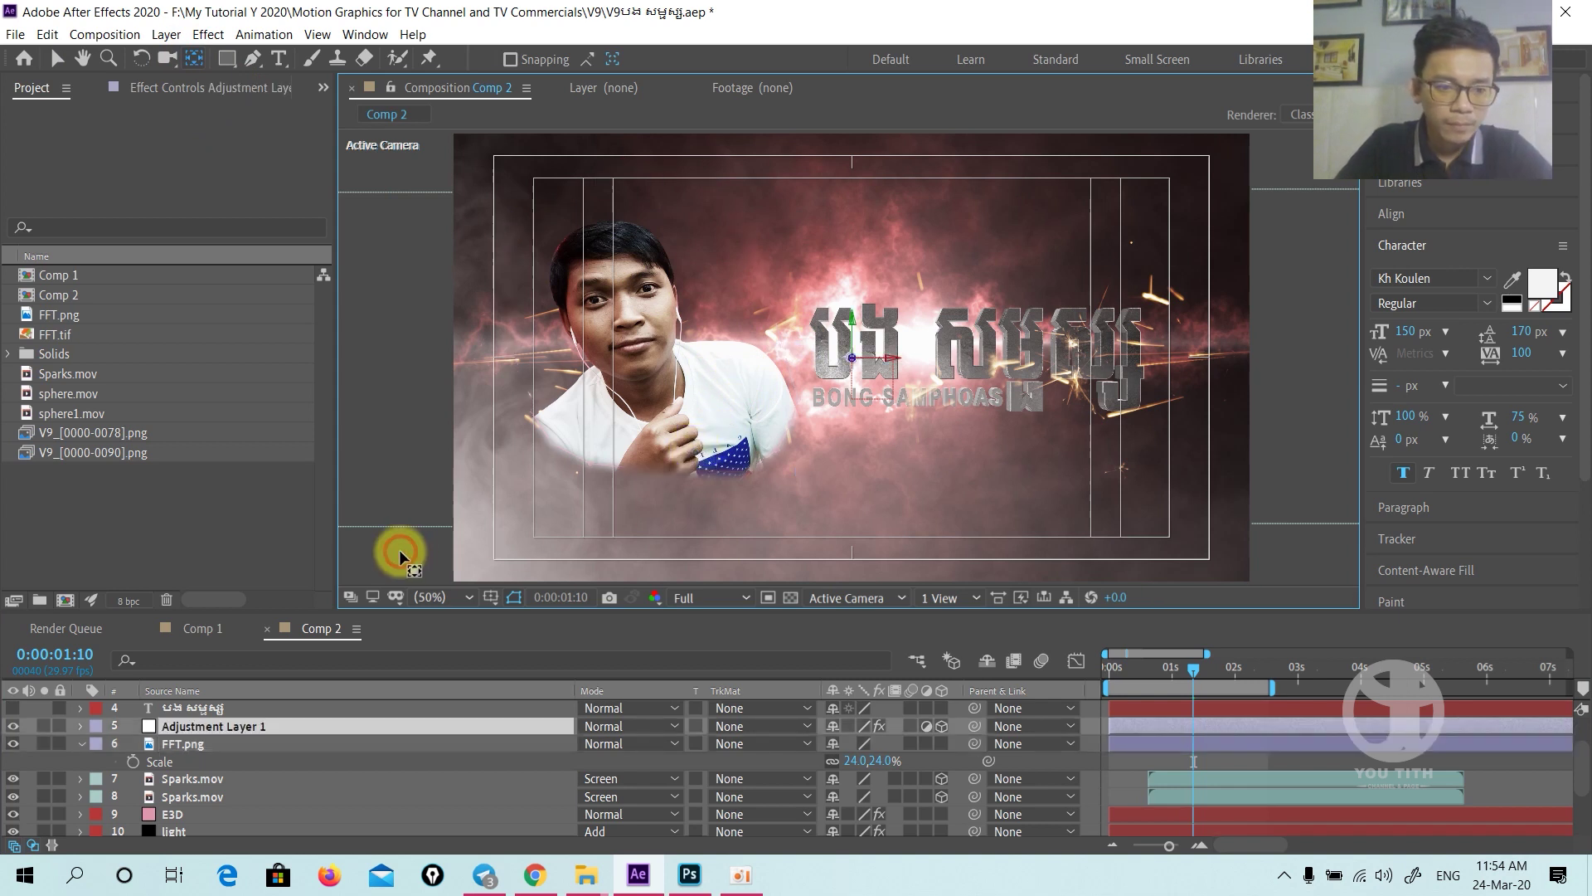
pyautogui.click(173, 815)
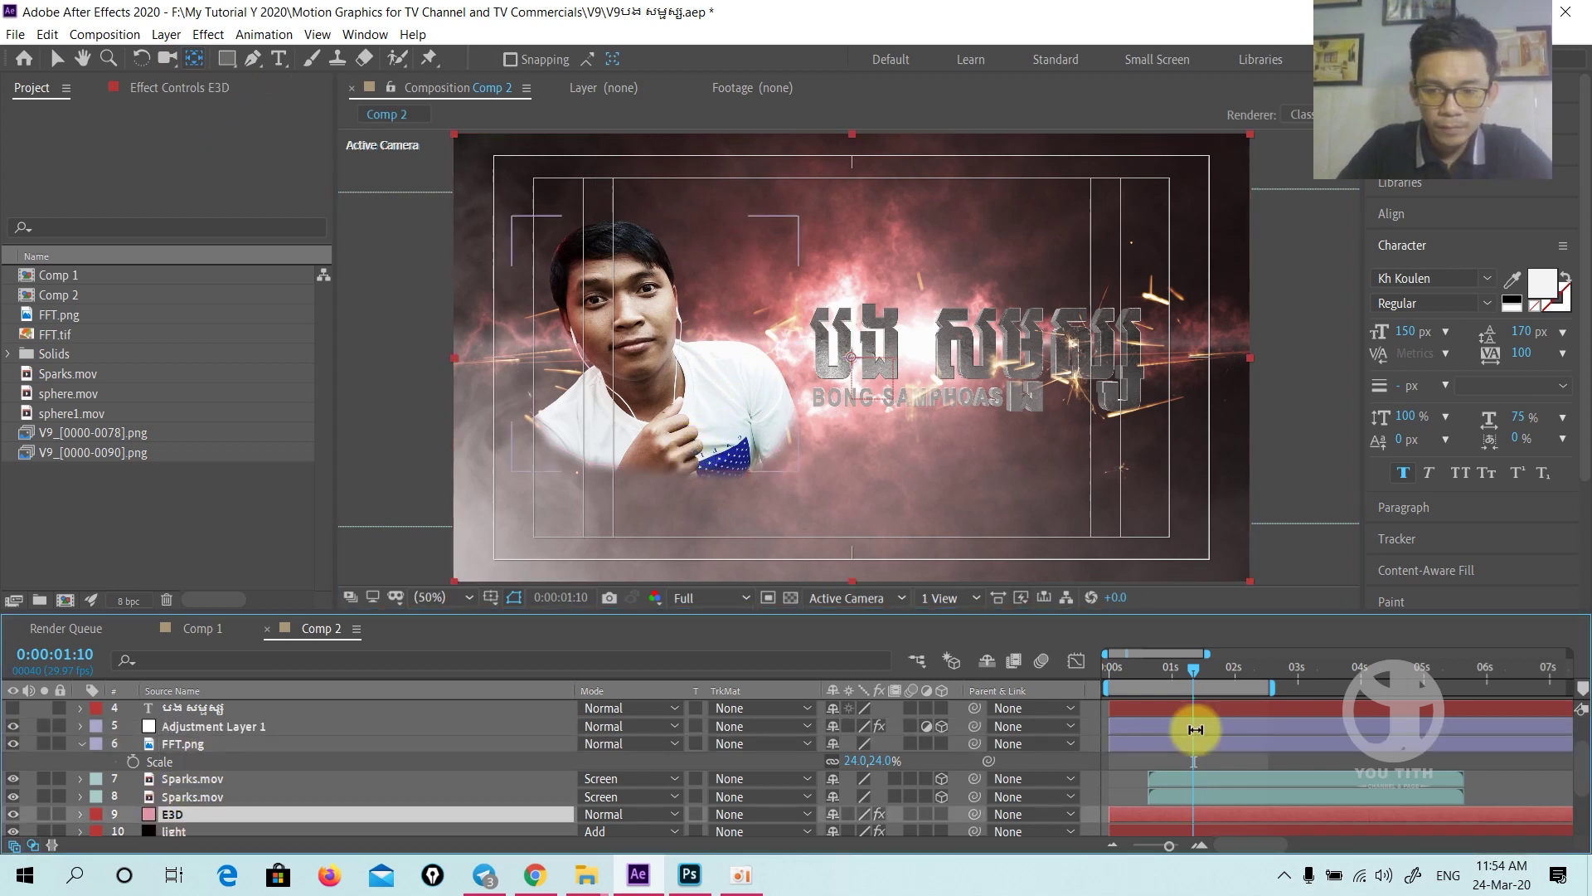
pyautogui.moveTo(1190, 668); pyautogui.dragTo(1073, 684)
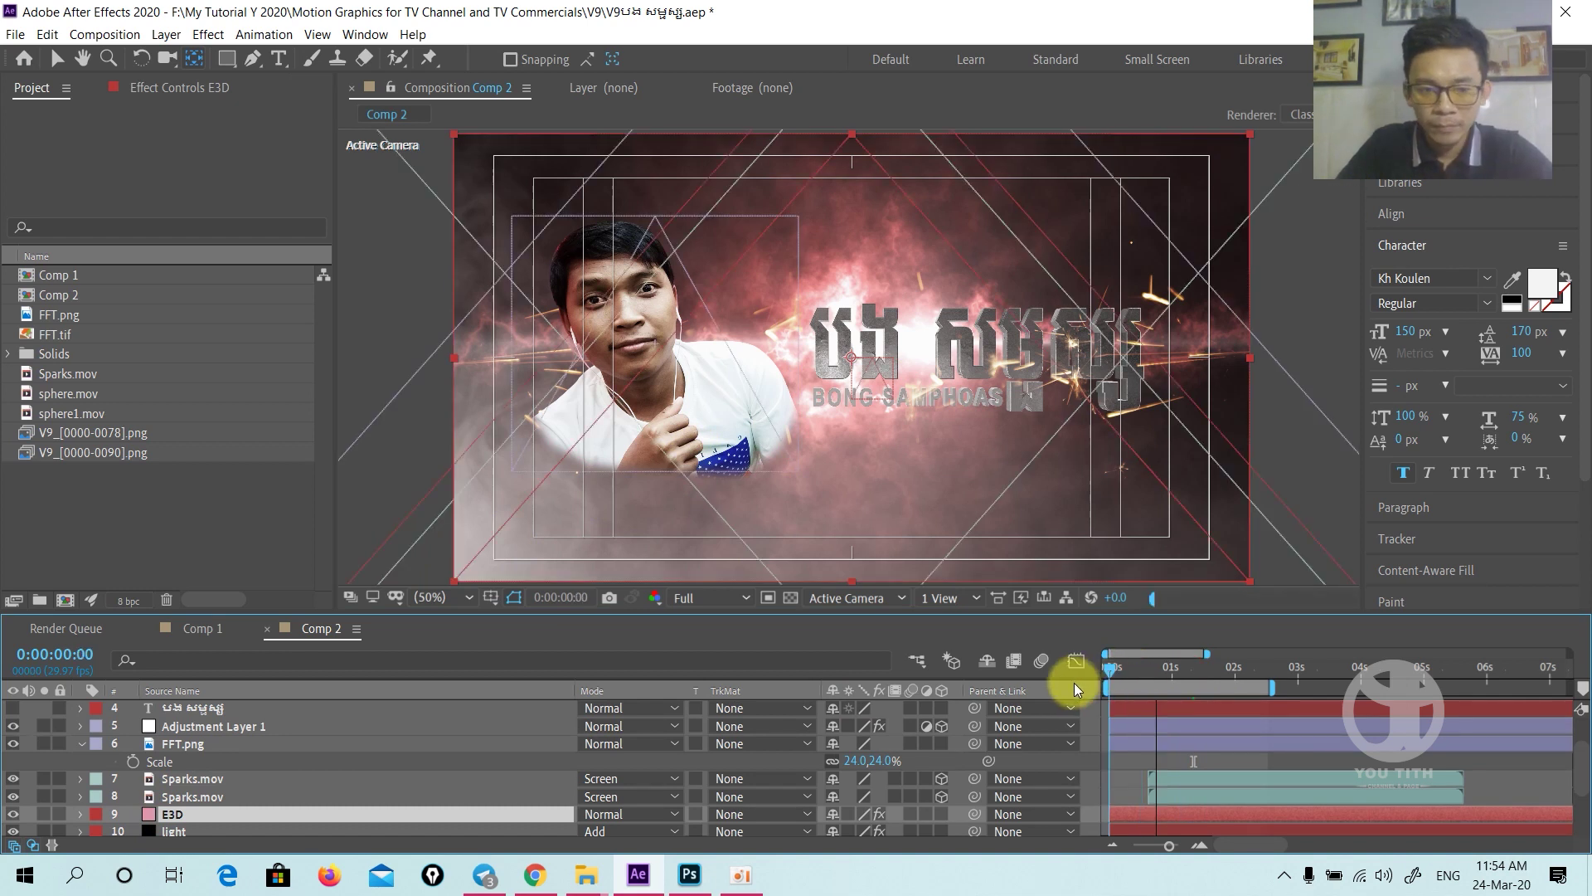
pyautogui.scroll(3, 1073, 684)
# - Reveal Null 2's Slider Control and move the playhead to frame 18
pyautogui.click(182, 708)
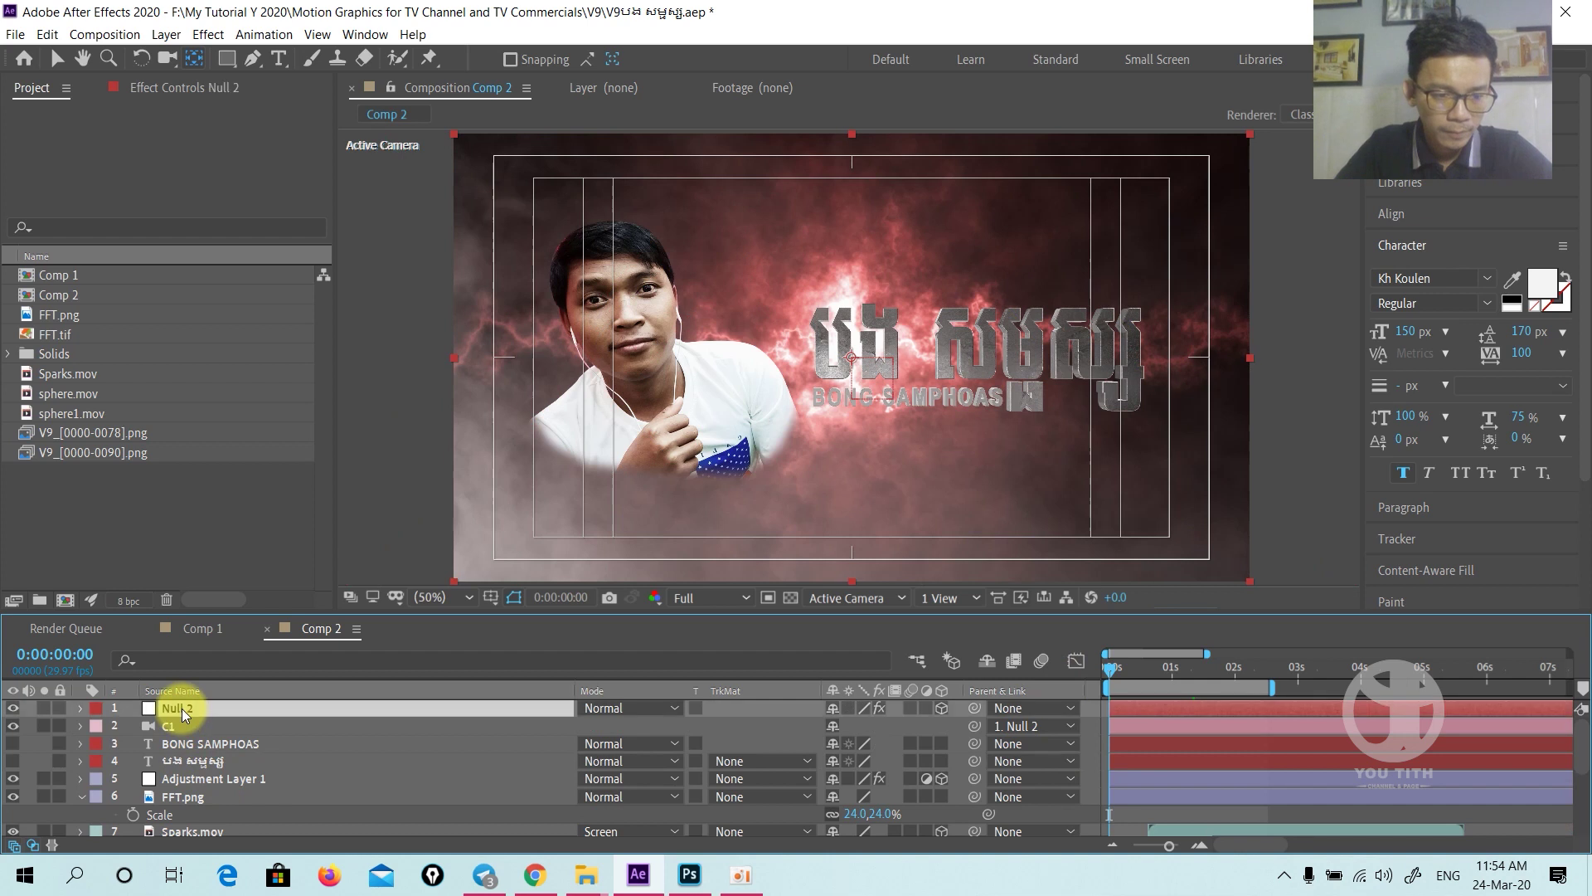
pyautogui.press('e')
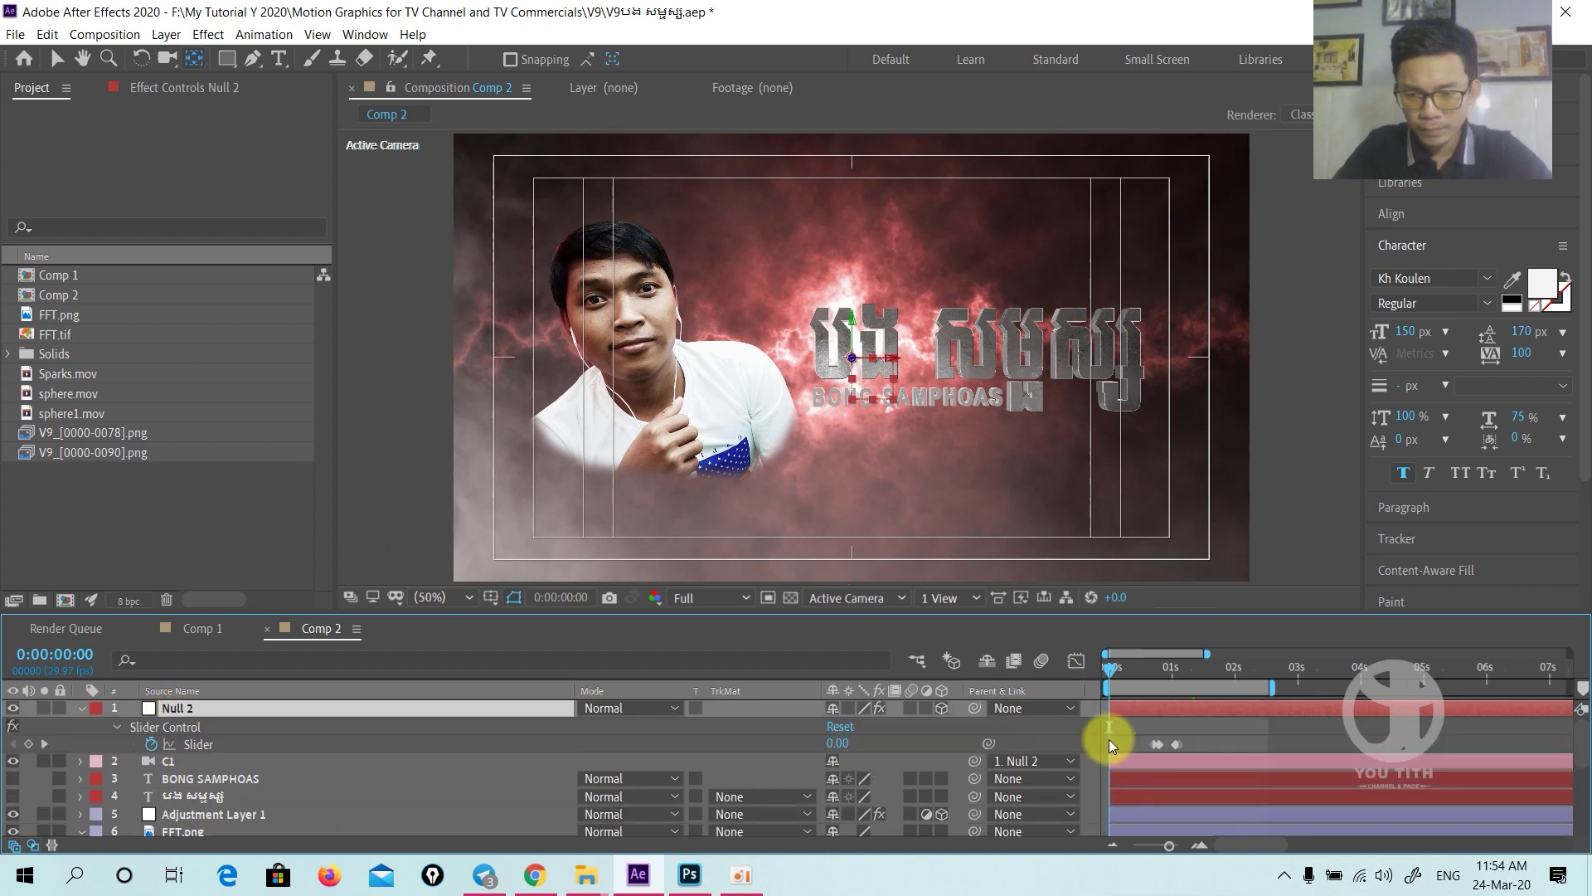
pyautogui.moveTo(1113, 673); pyautogui.dragTo(1151, 670)
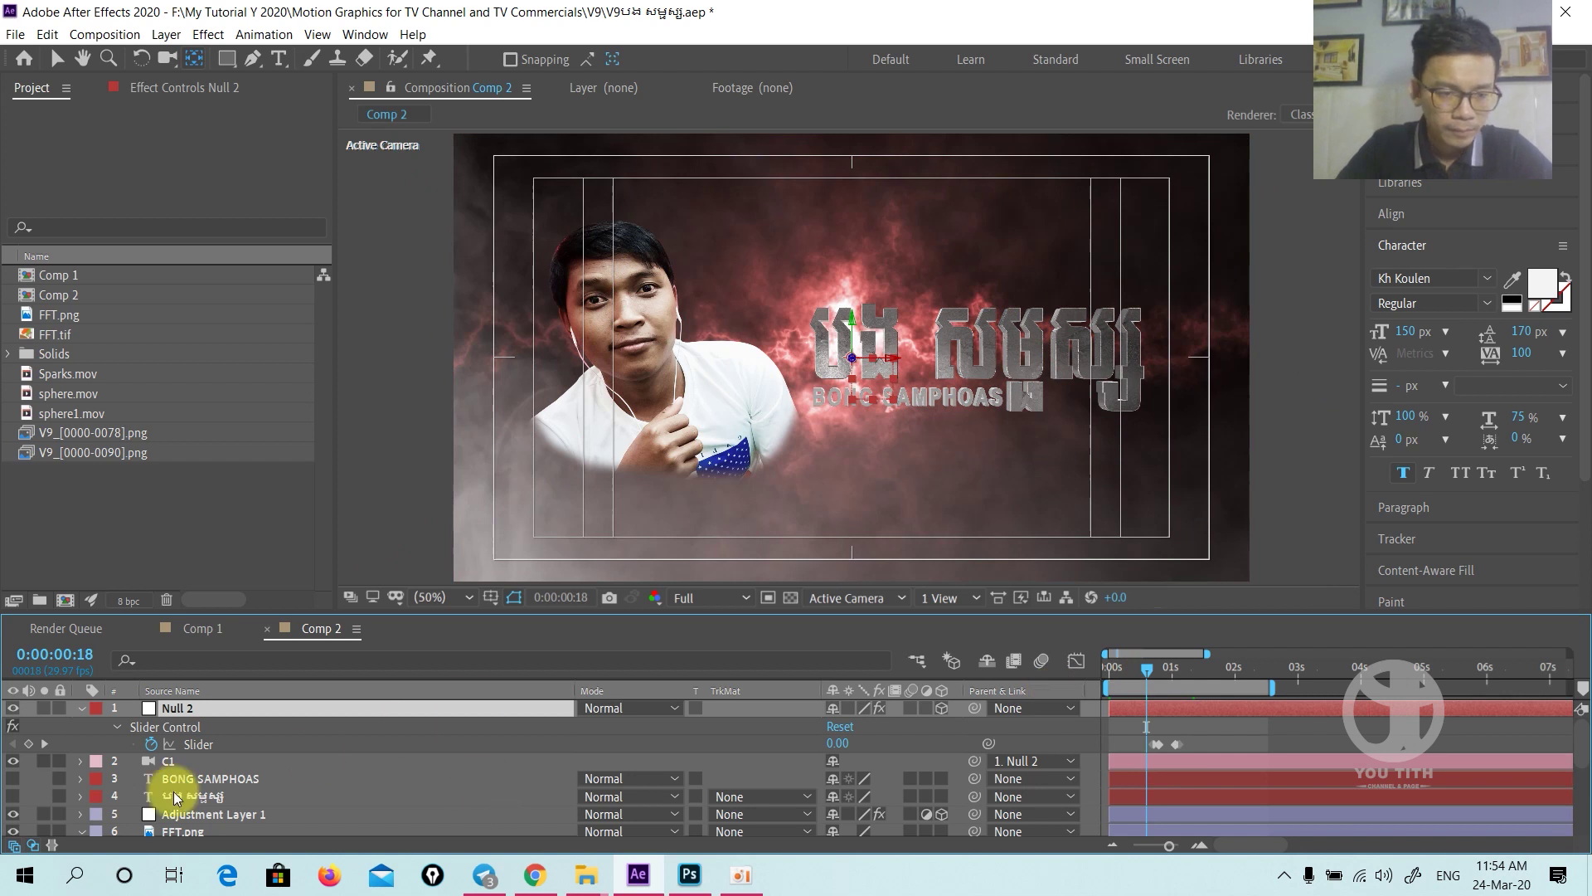
pyautogui.scroll(-2, 172, 791)
pyautogui.scroll(-3, 173, 791)
# - Open Element 3D Scene Setup from the E3D layer's Element effect
pyautogui.click(184, 720)
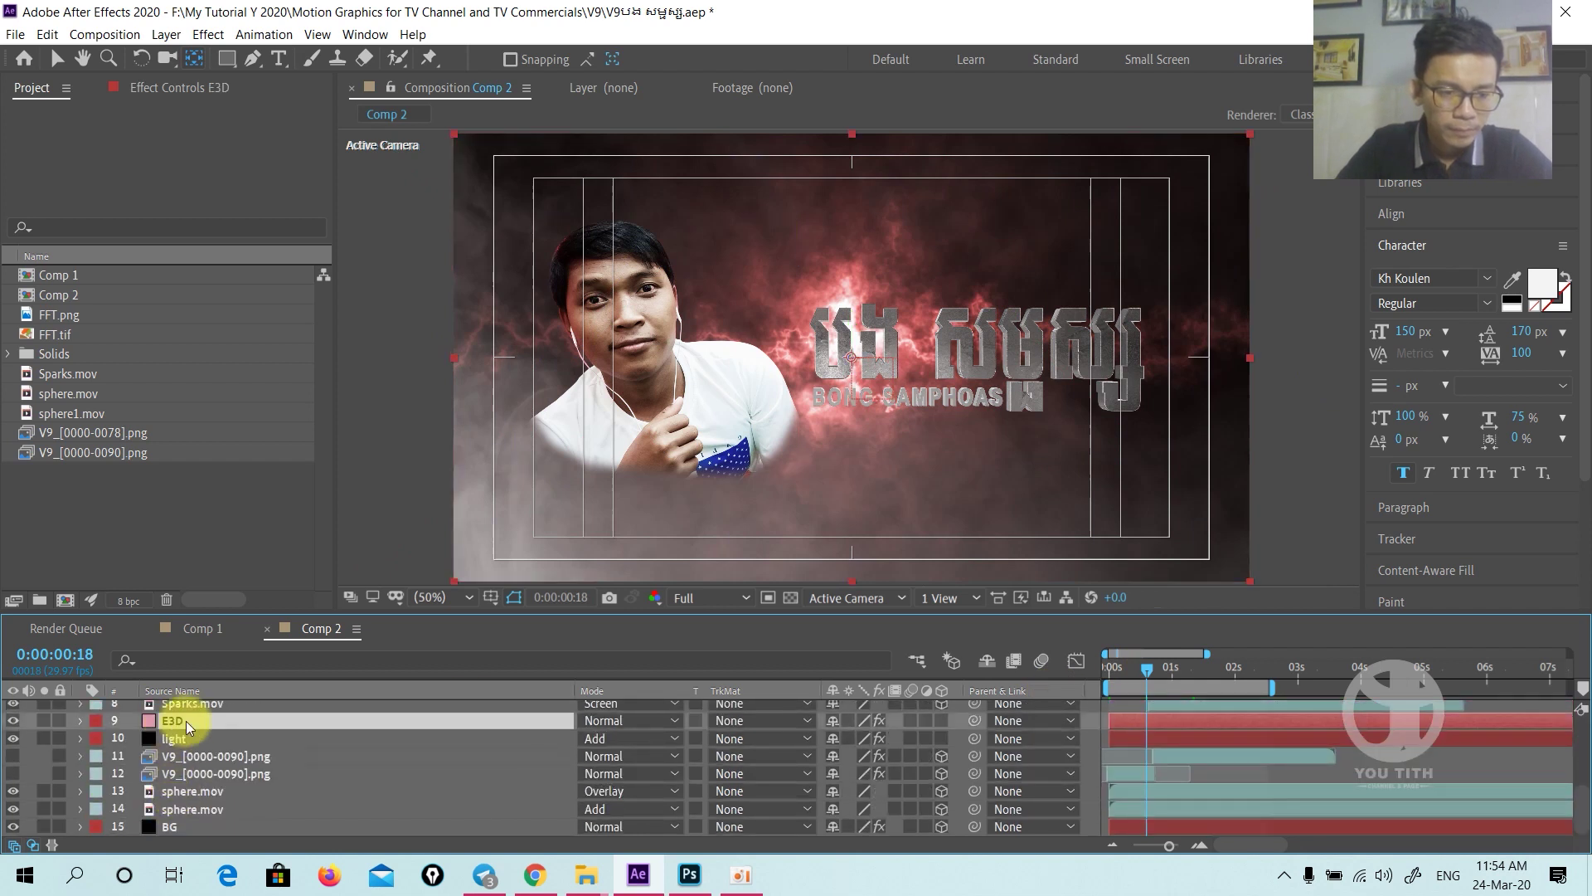
pyautogui.click(149, 93)
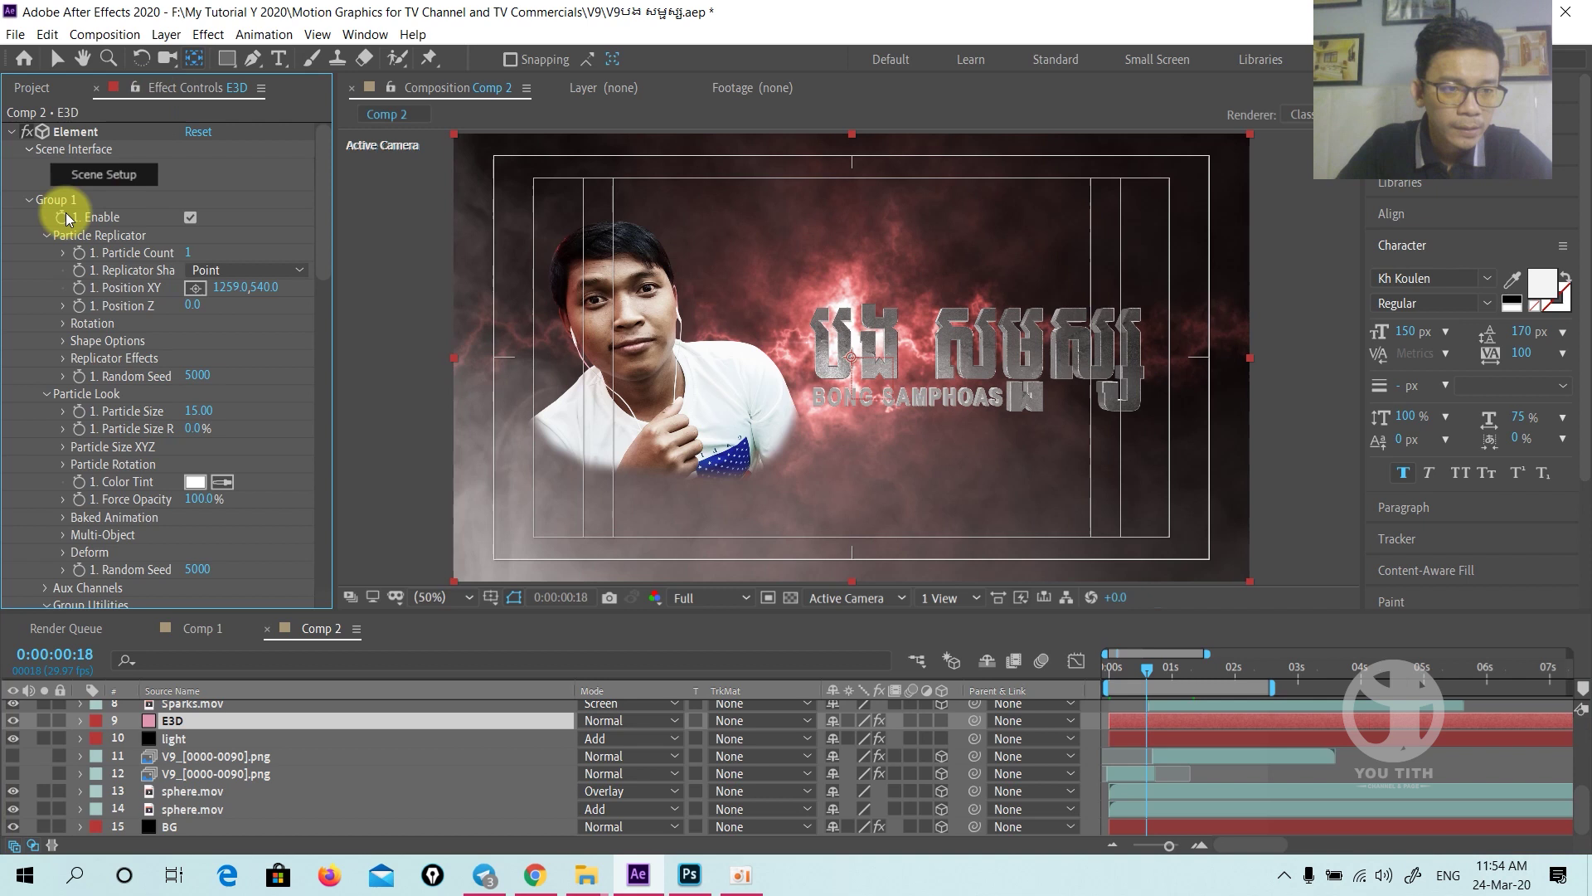
pyautogui.click(75, 132)
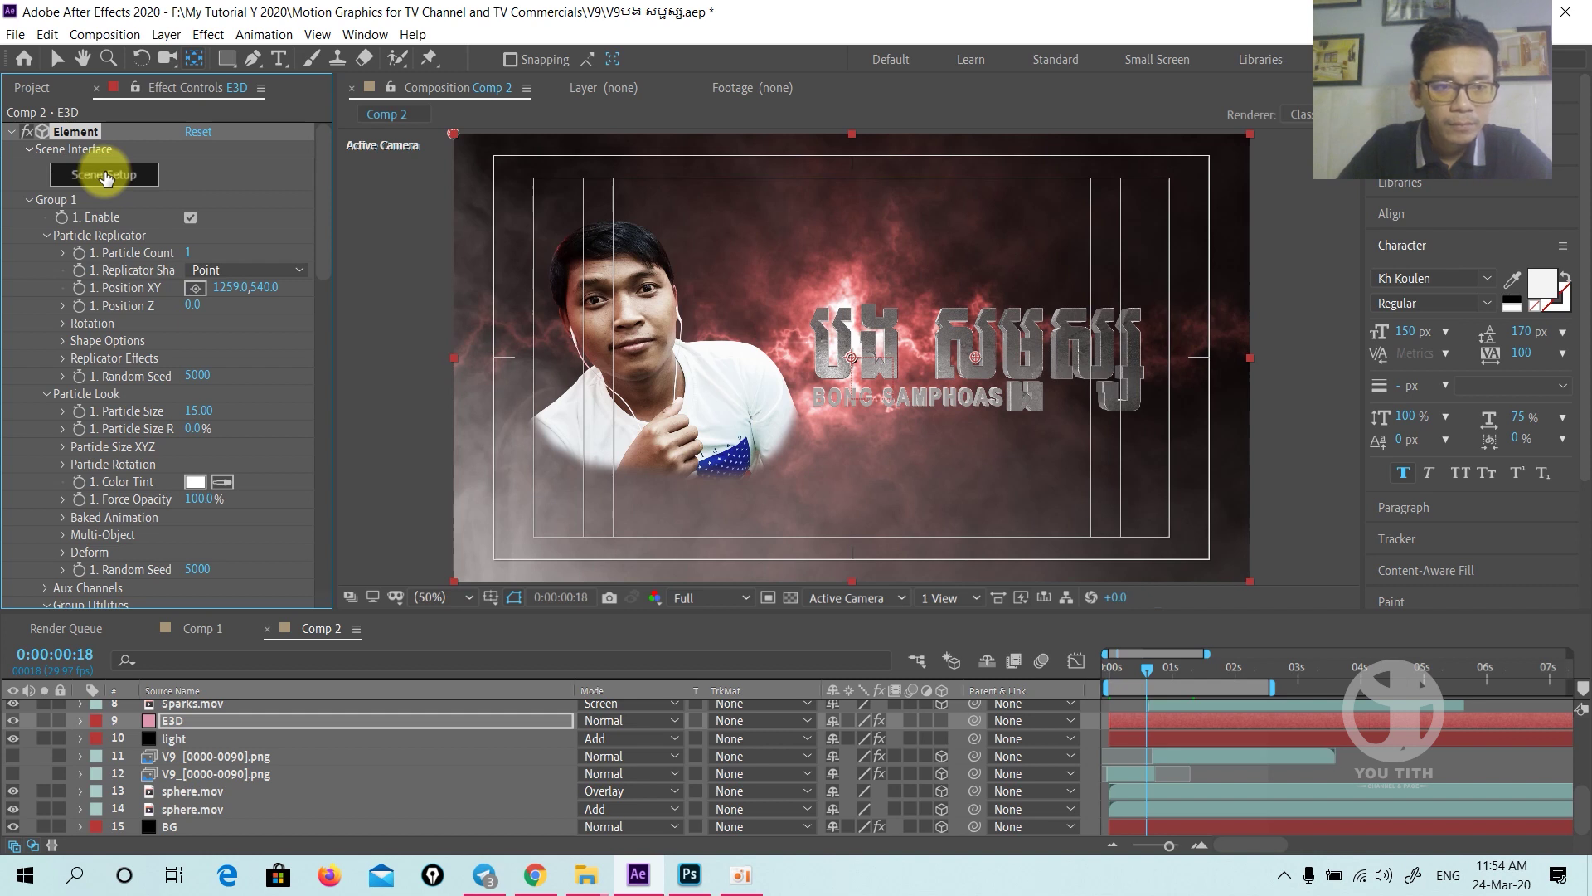
pyautogui.click(104, 175)
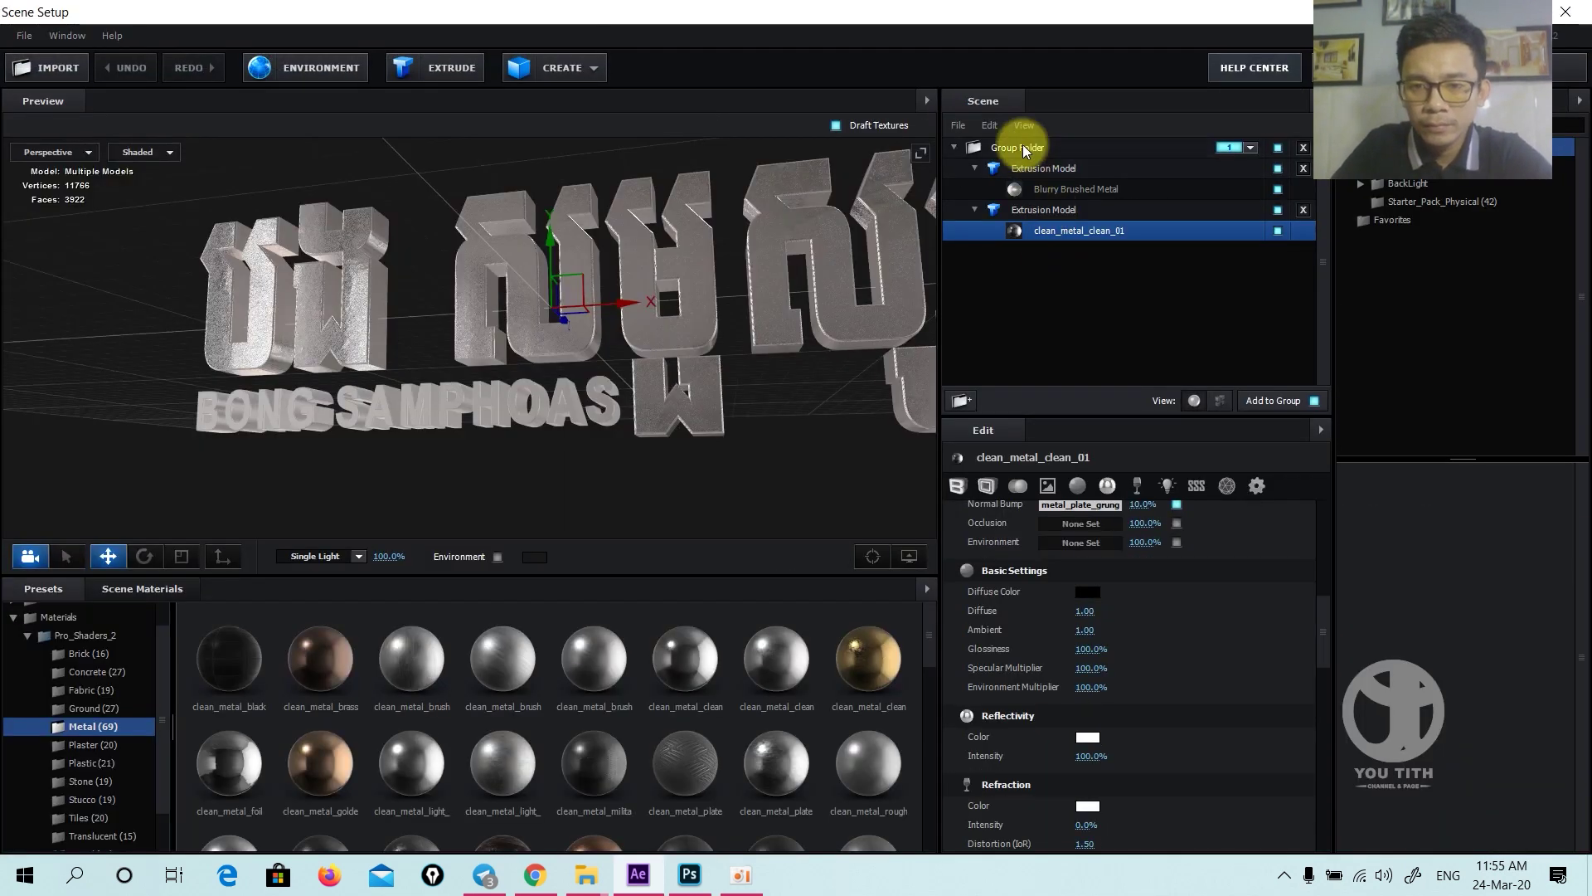
# - Duplicate the Group Folder, then delete an extrusion model and undo the deletion
pyautogui.click(1024, 148)
pyautogui.hotkey('ctrl', 'd')
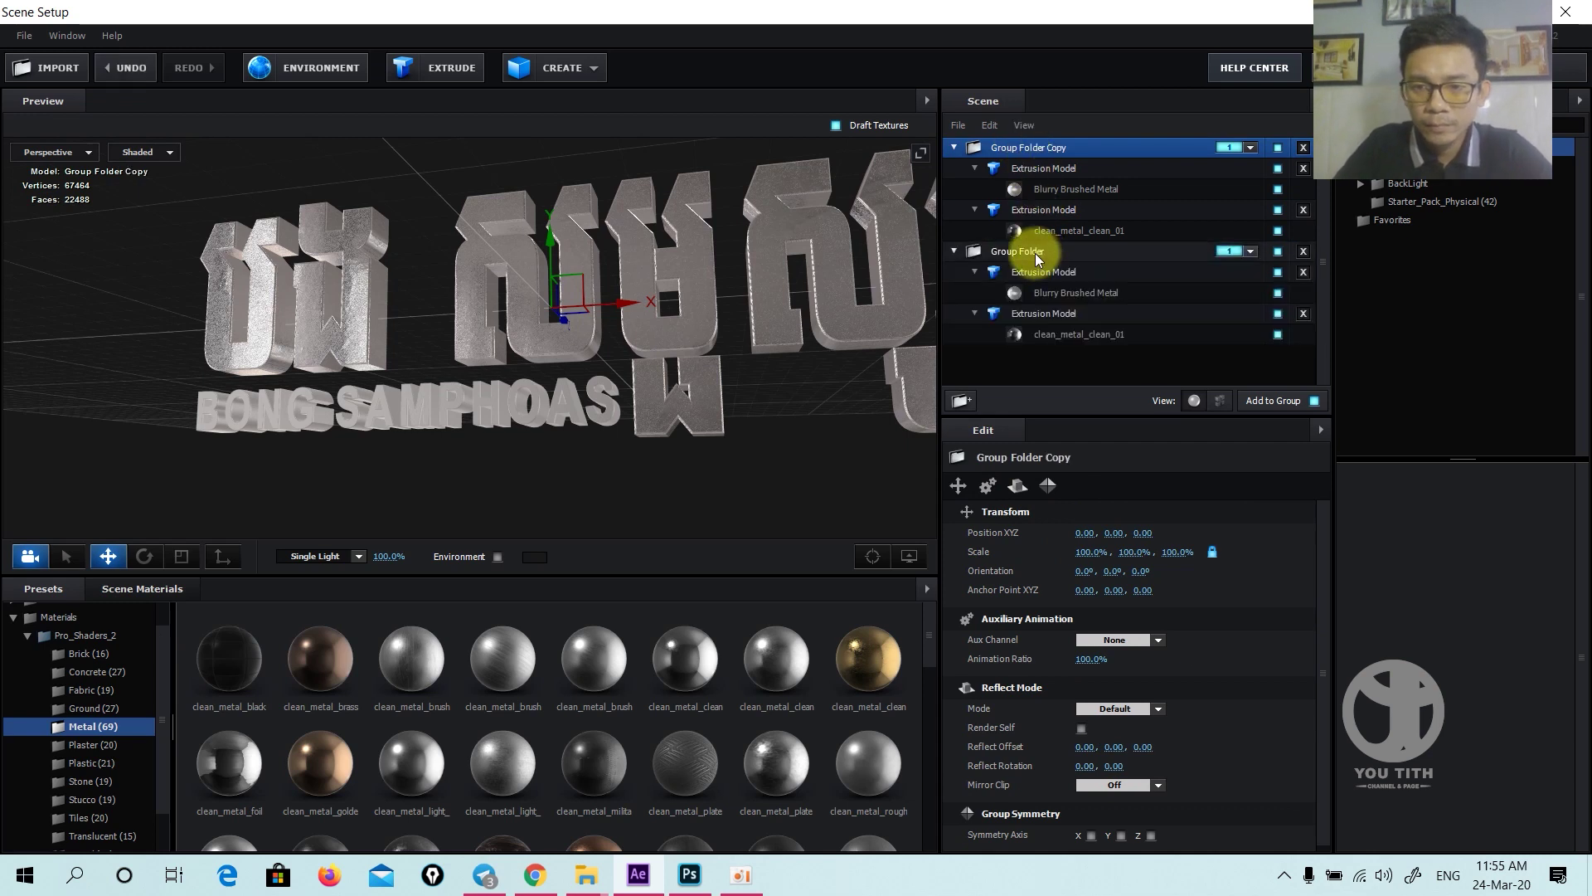
pyautogui.click(1024, 251)
pyautogui.click(1306, 272)
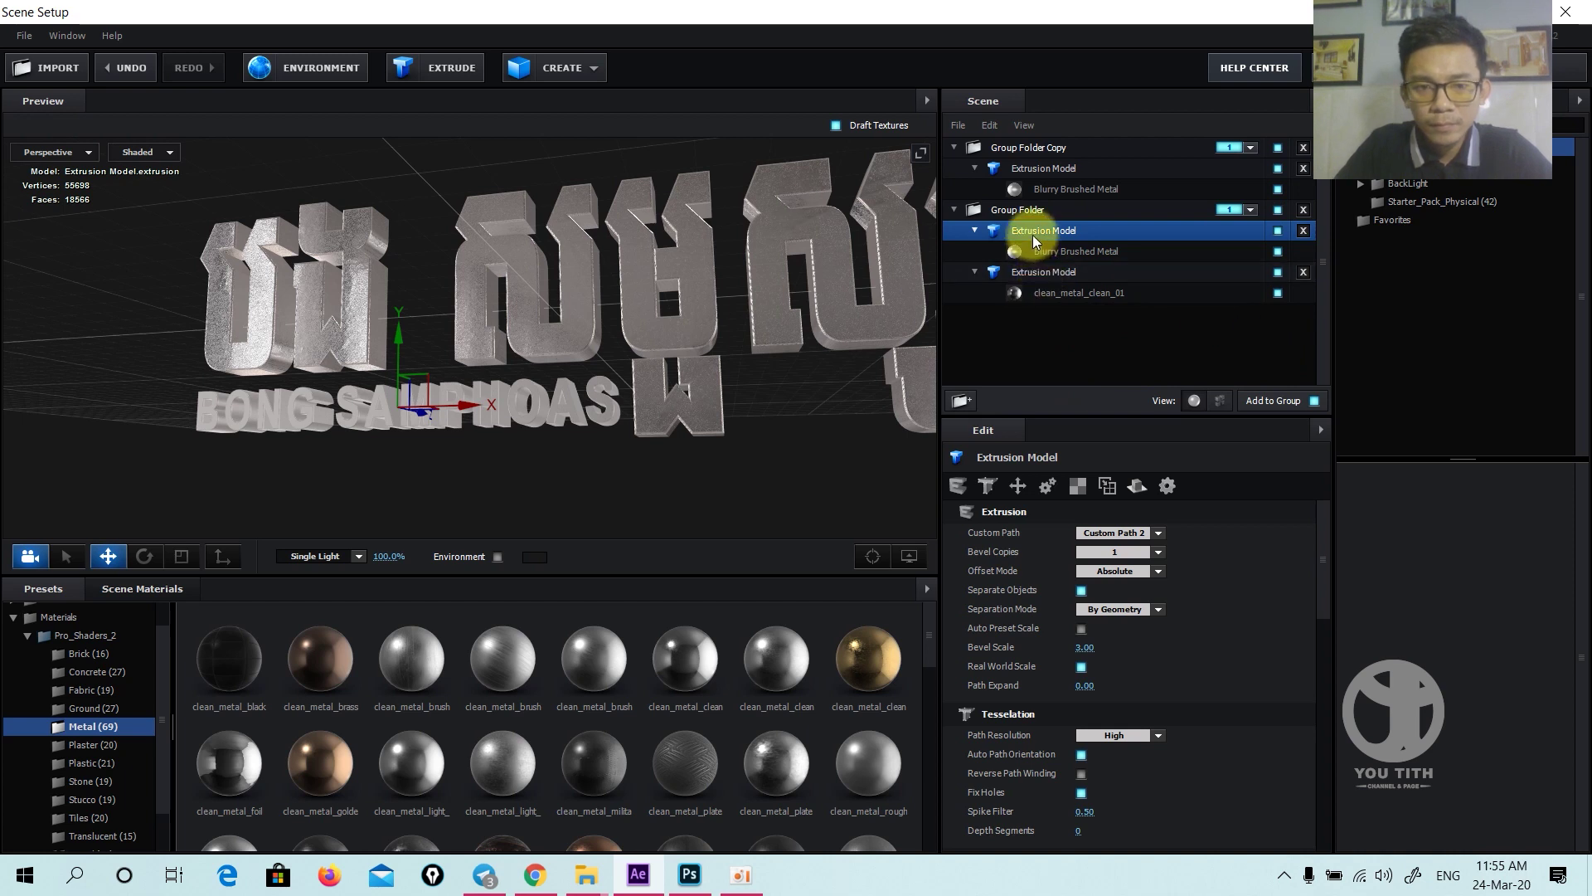
pyautogui.click(1303, 230)
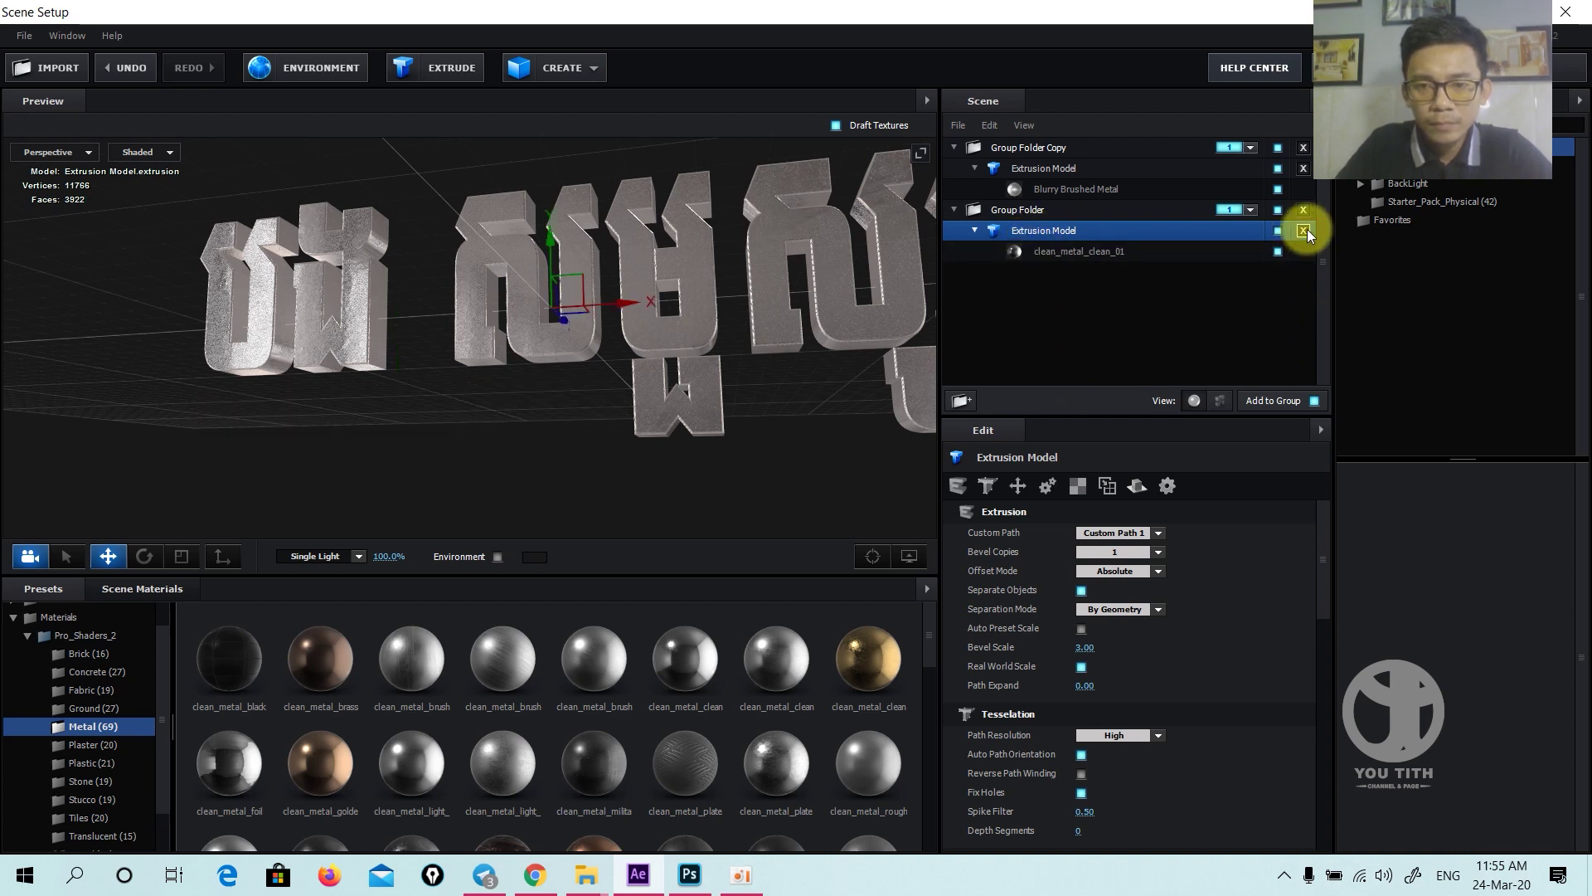
pyautogui.hotkey('ctrl', 'z')
# - Delete the Khmer extrusion model again, then undo to restore the deleted models
pyautogui.click(1303, 272)
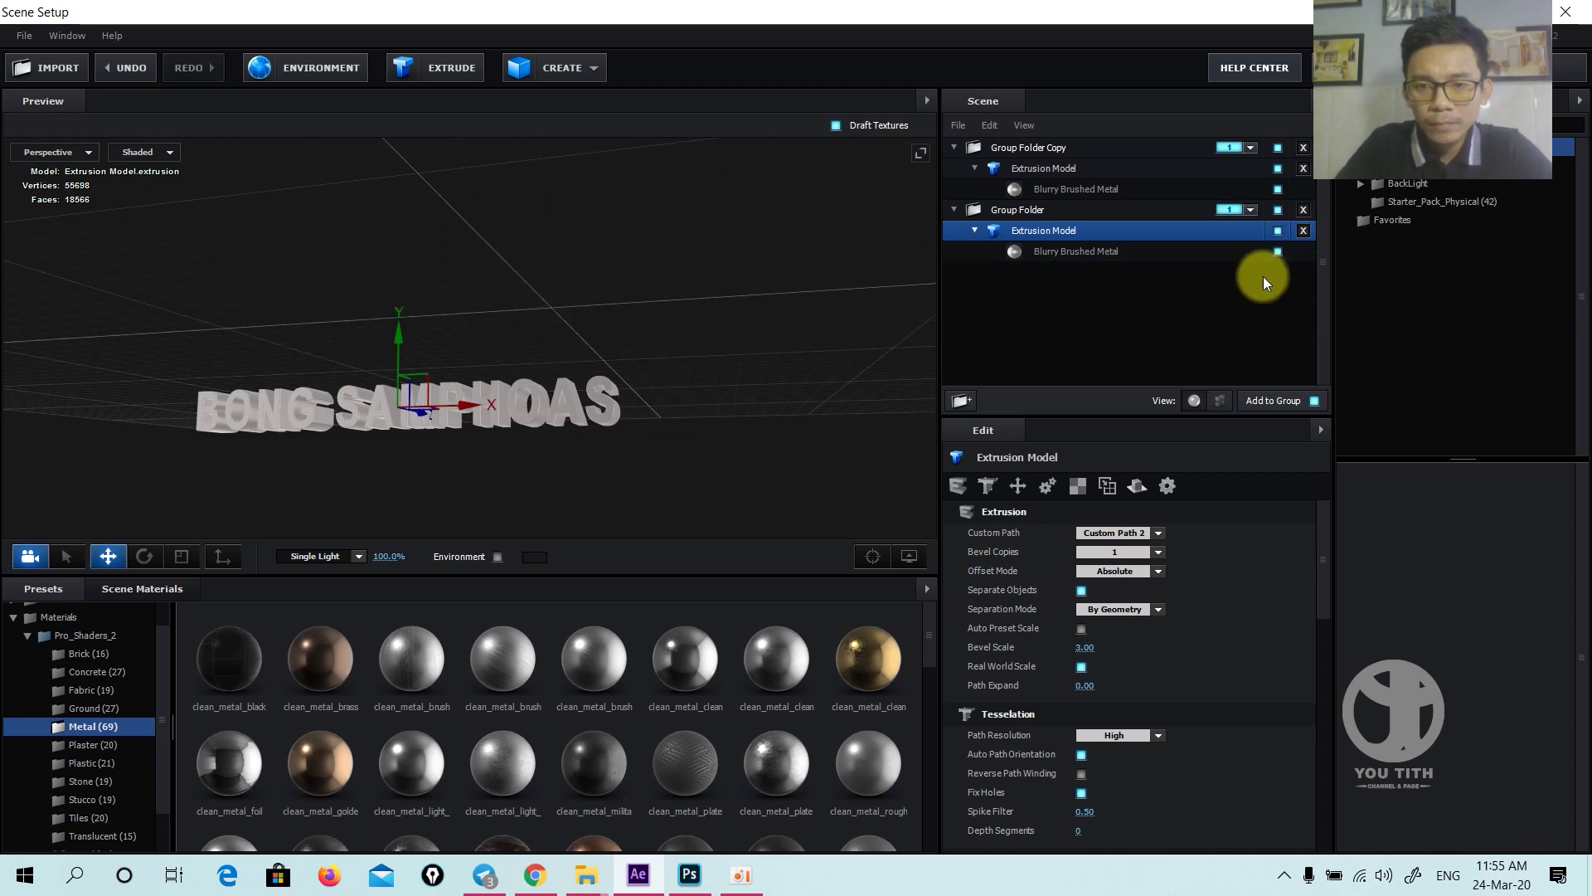
pyautogui.click(1033, 146)
pyautogui.hotkey('ctrl', 'z')
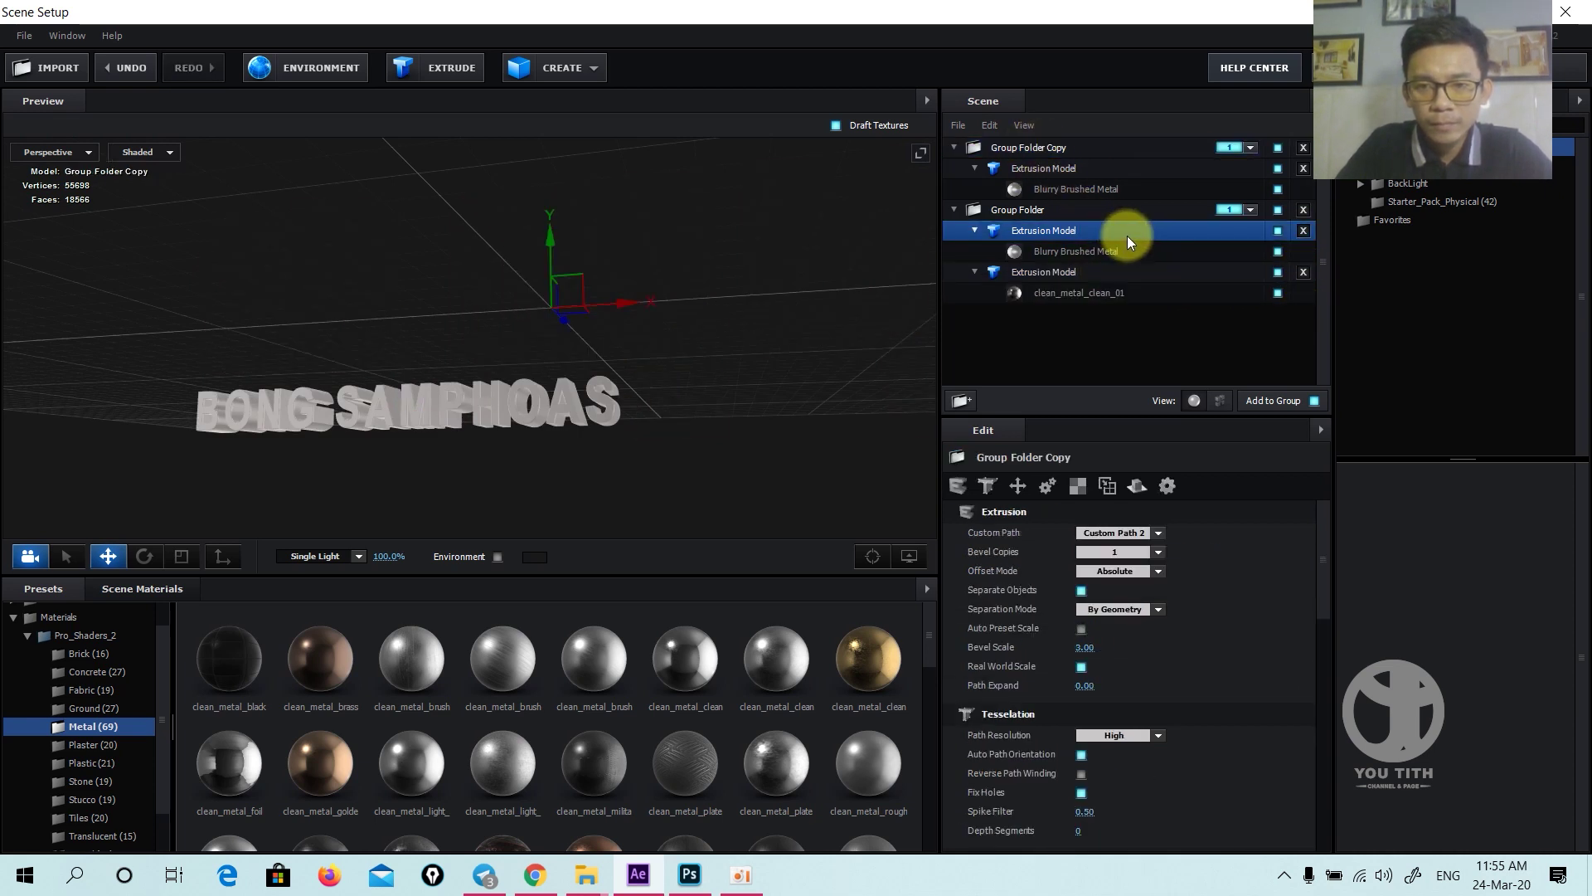
pyautogui.click(1303, 273)
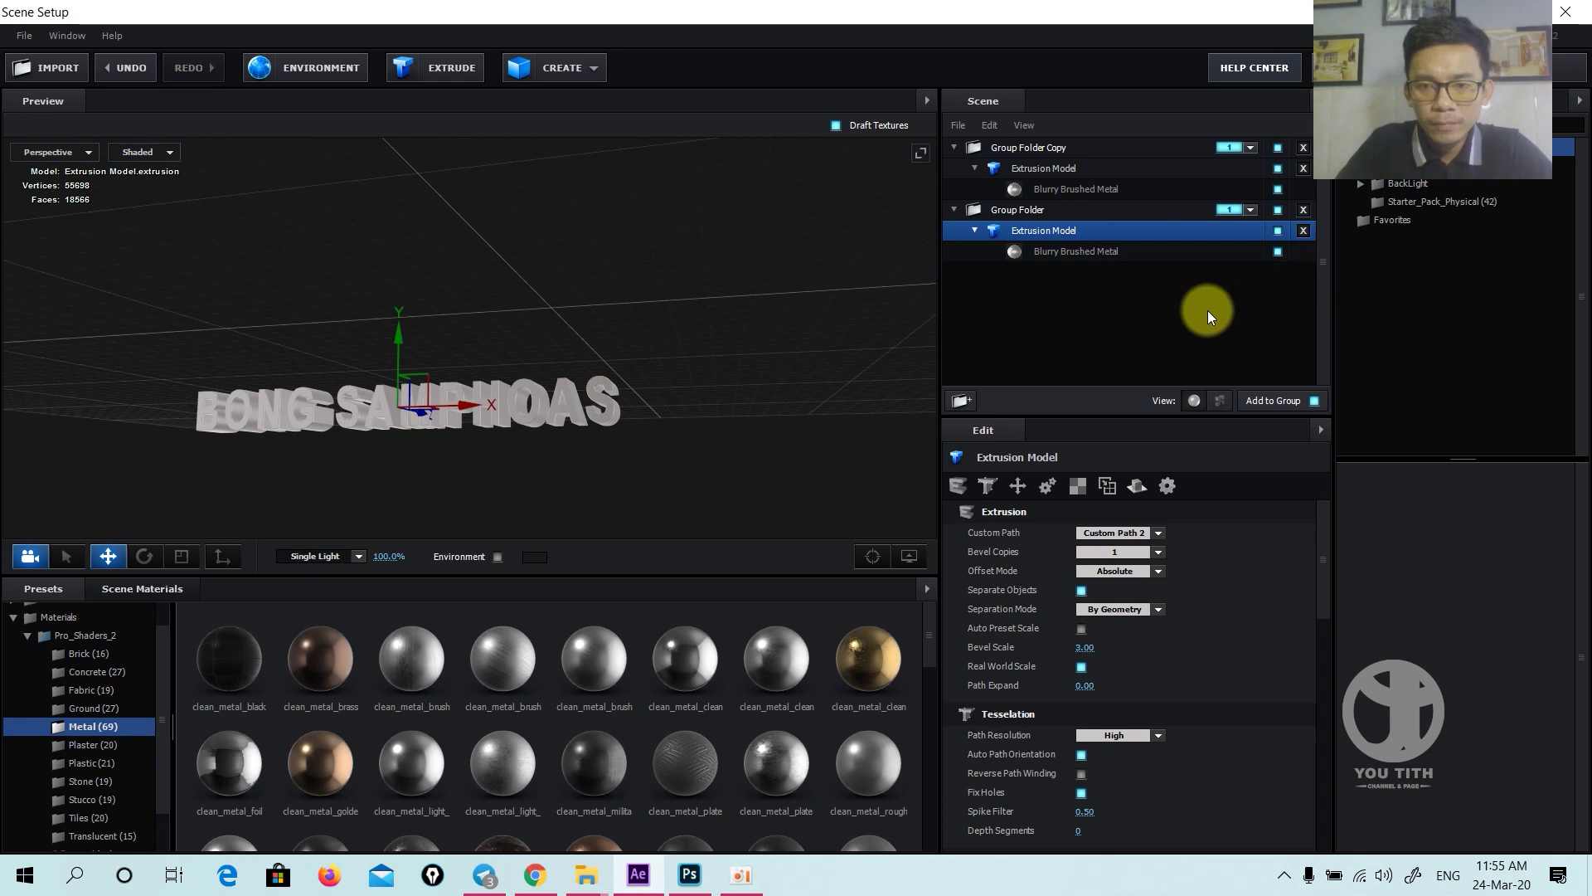
pyautogui.click(1026, 151)
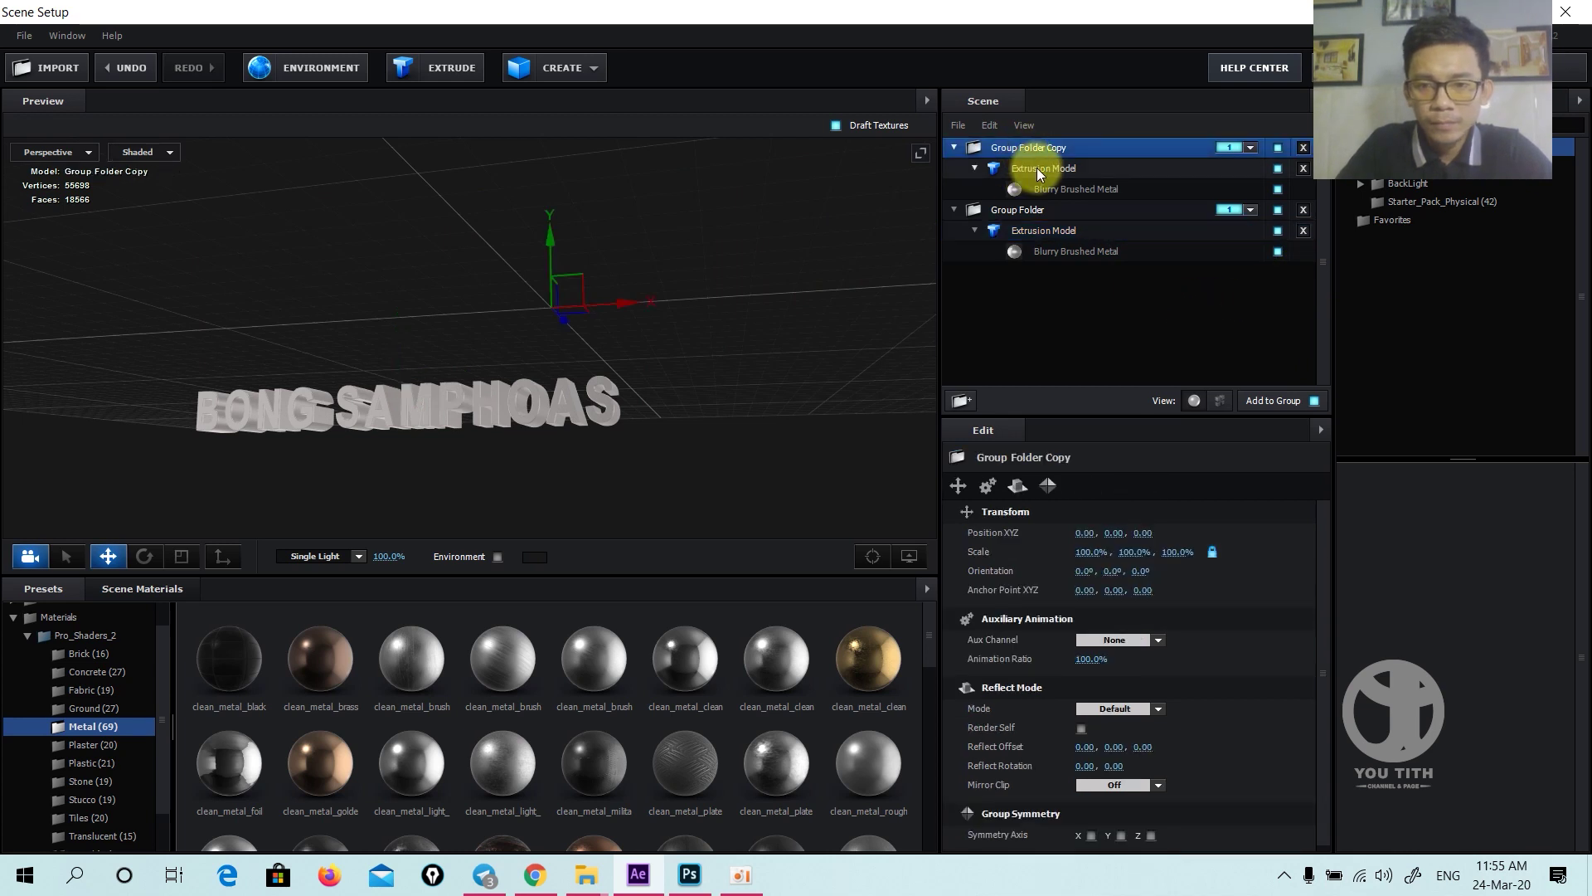
pyautogui.click(1037, 170)
pyautogui.hotkey('ctrl', 'z')
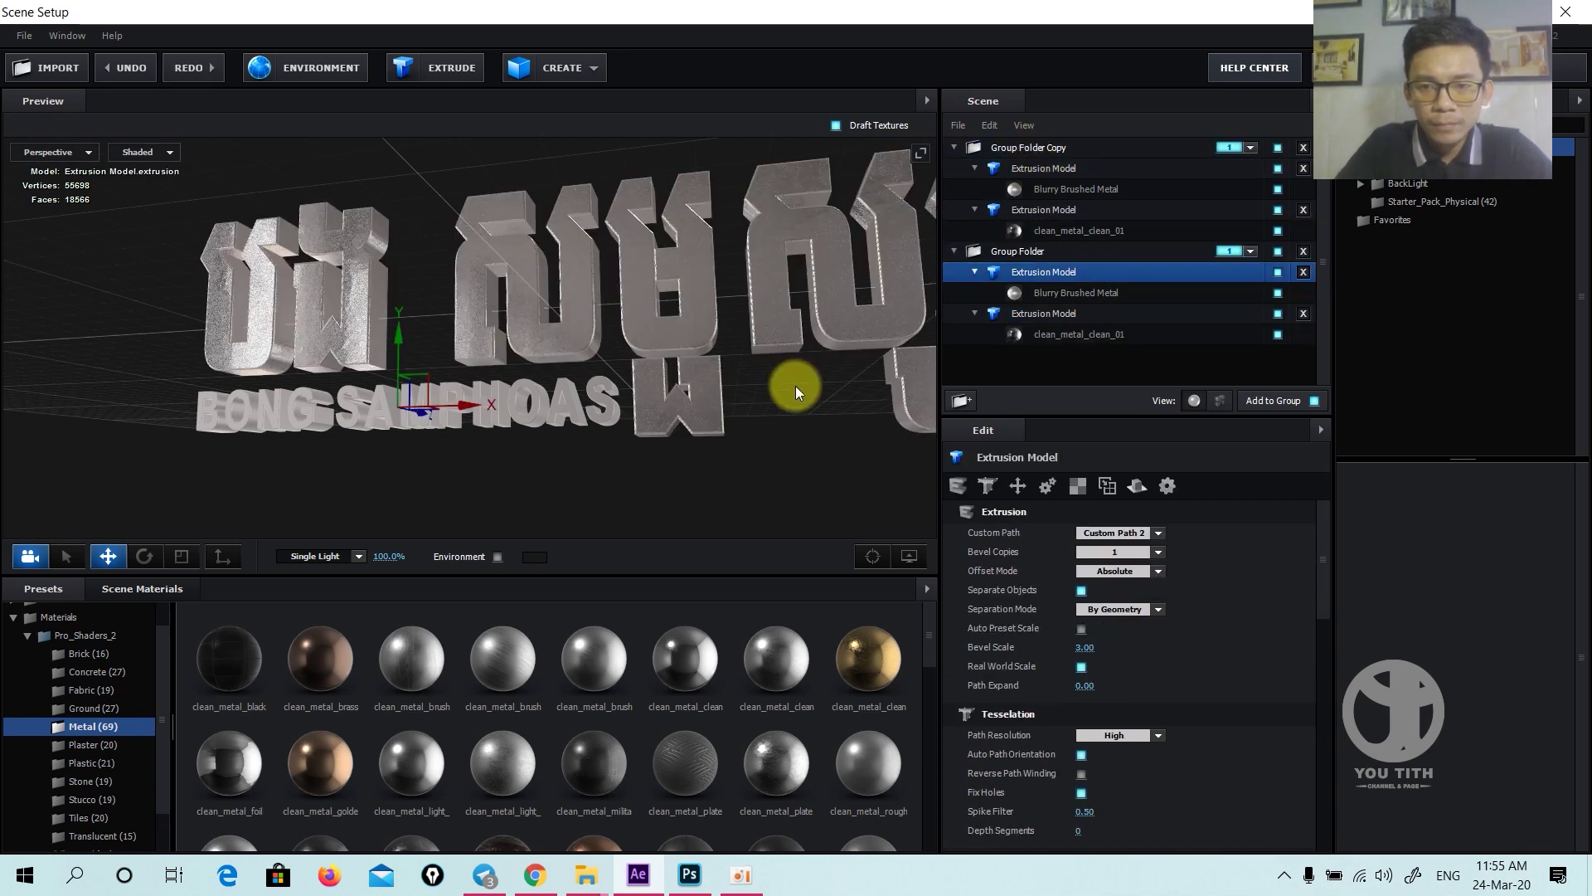
# - Briefly hide and reshow Group Folder's first extrusion, then hide Group Folder Copy
pyautogui.click(1007, 256)
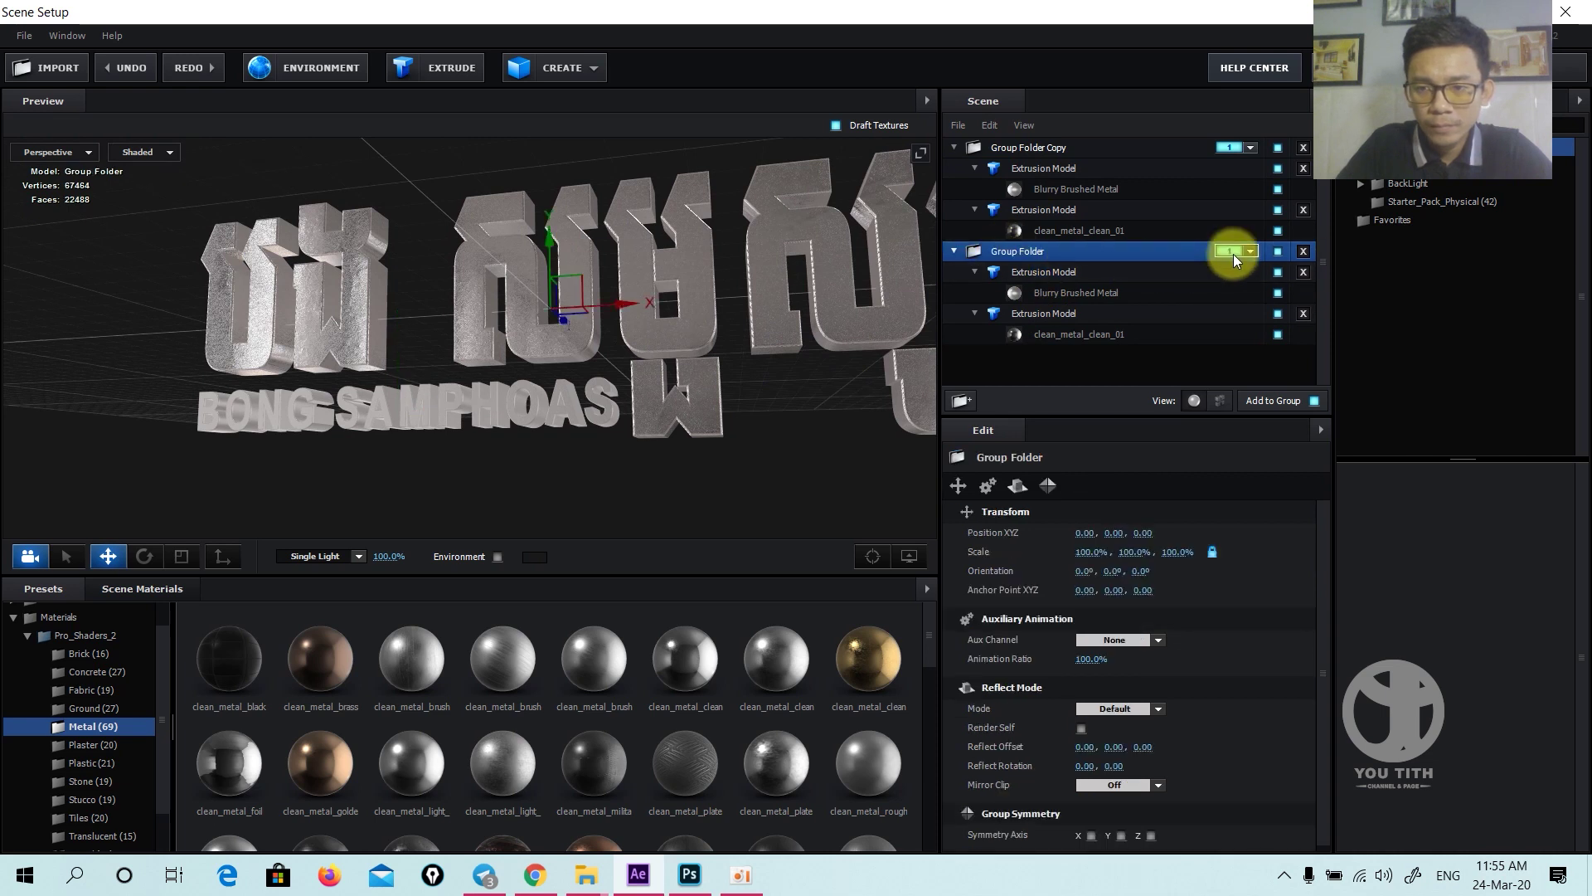
pyautogui.click(1050, 272)
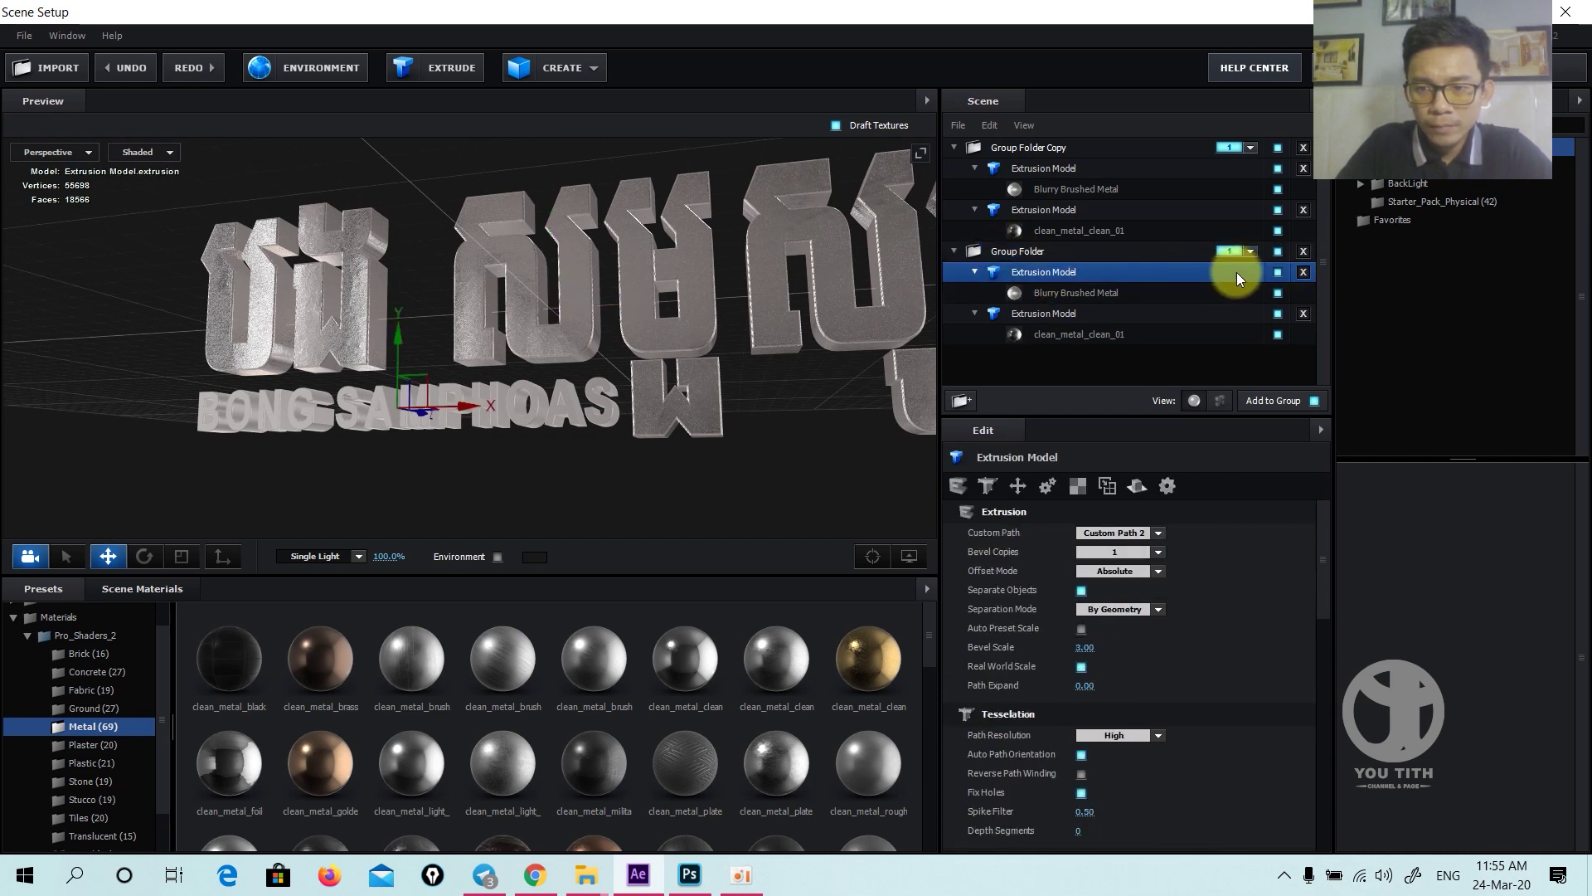
pyautogui.click(1276, 272)
pyautogui.click(1274, 268)
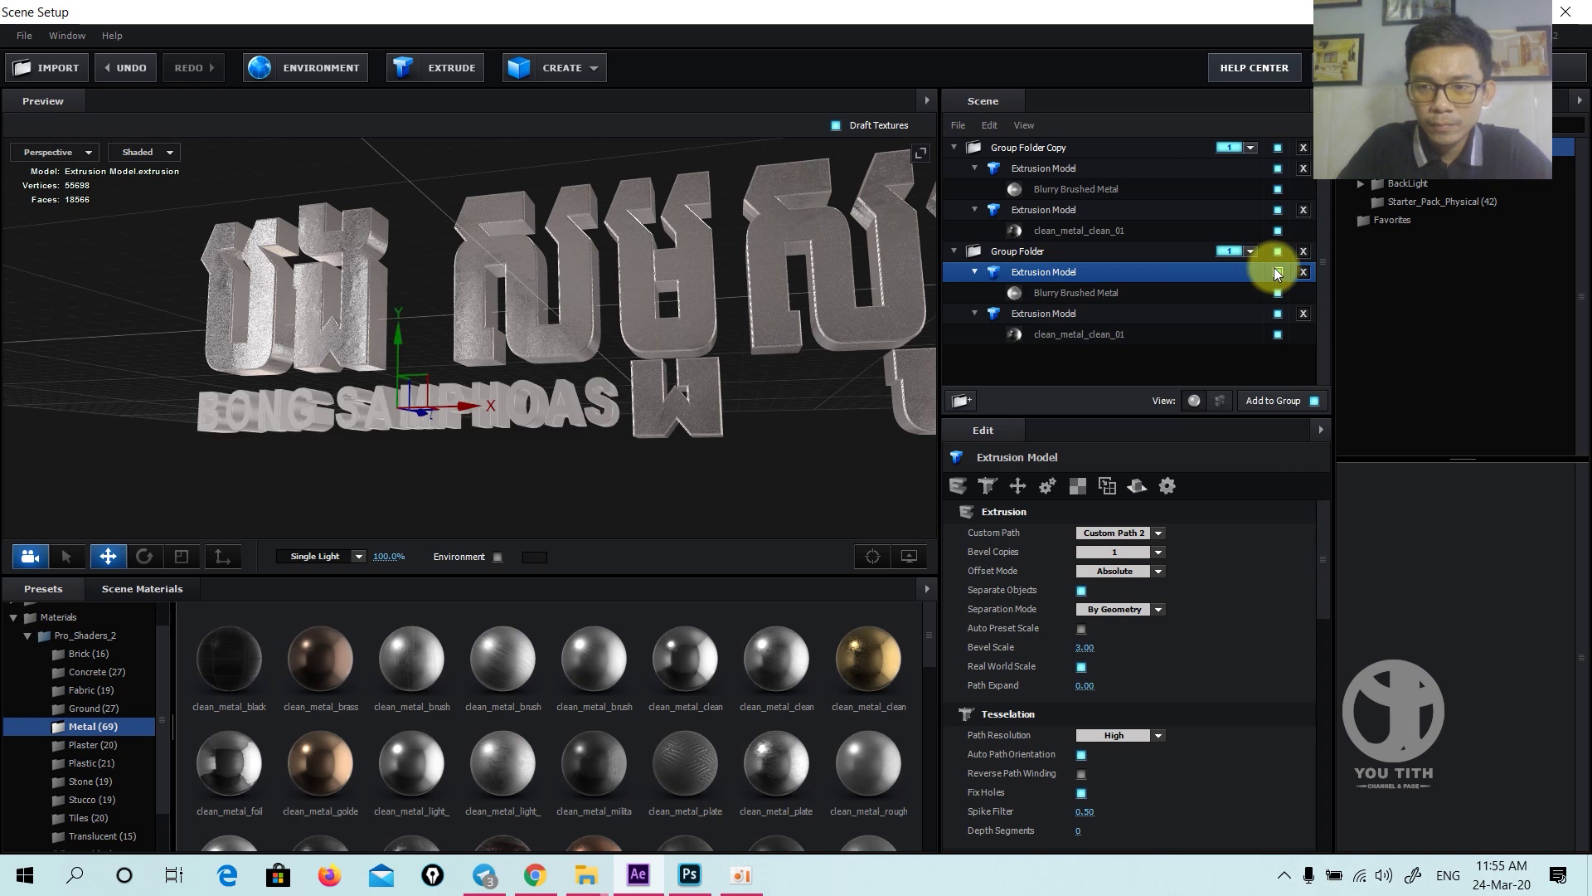
pyautogui.click(1278, 147)
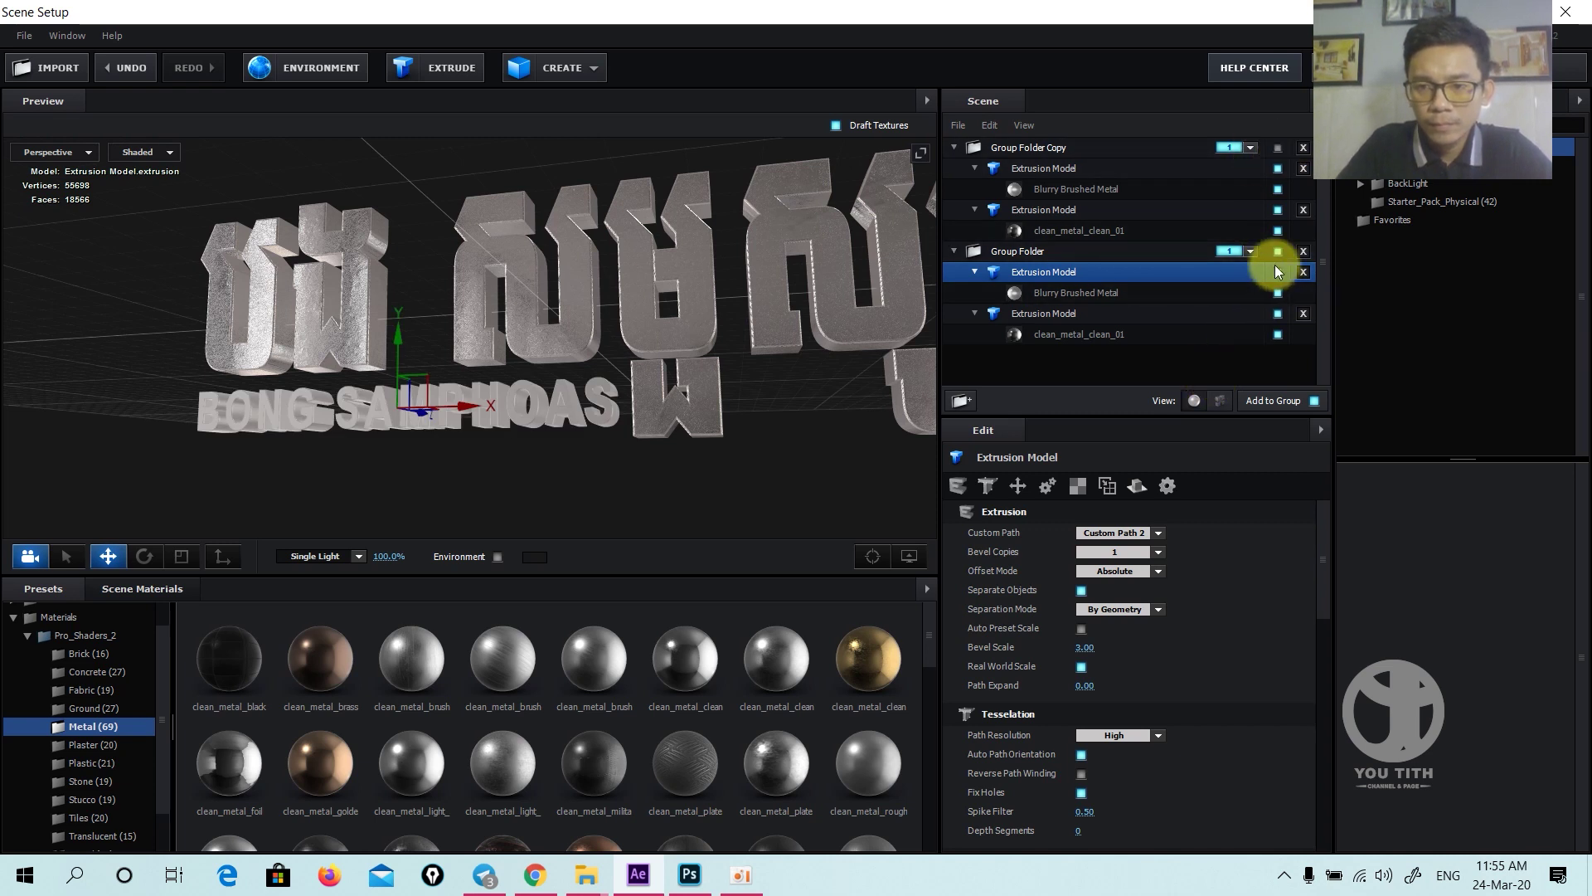
# - Undo the hide, then hide Group Folder Copy again so only one title shows
pyautogui.click(1022, 147)
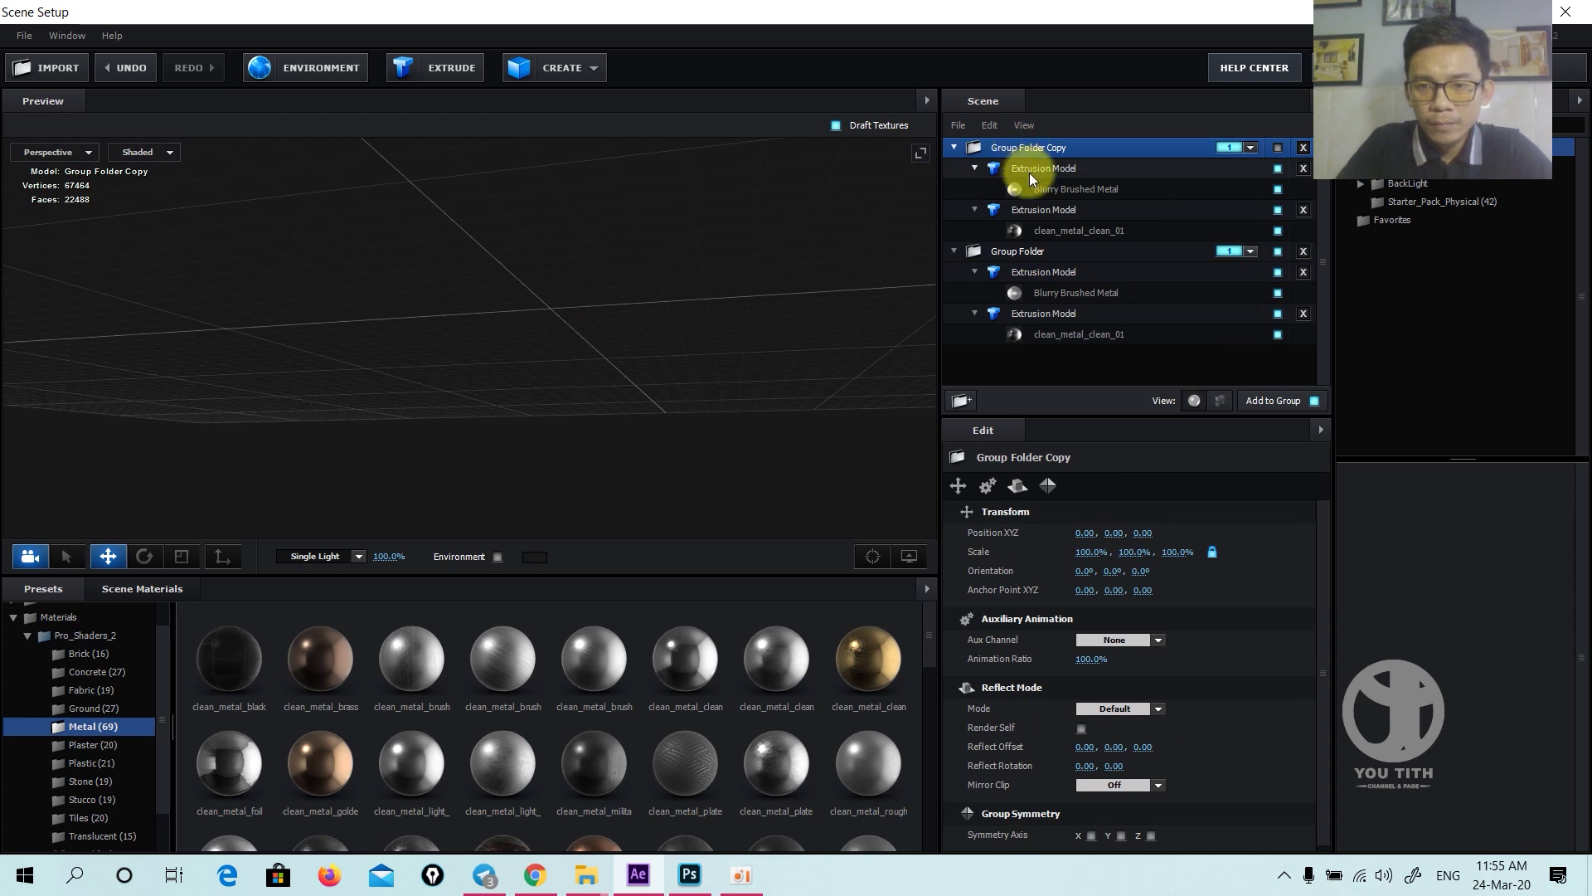
pyautogui.click(1032, 173)
pyautogui.click(1128, 267)
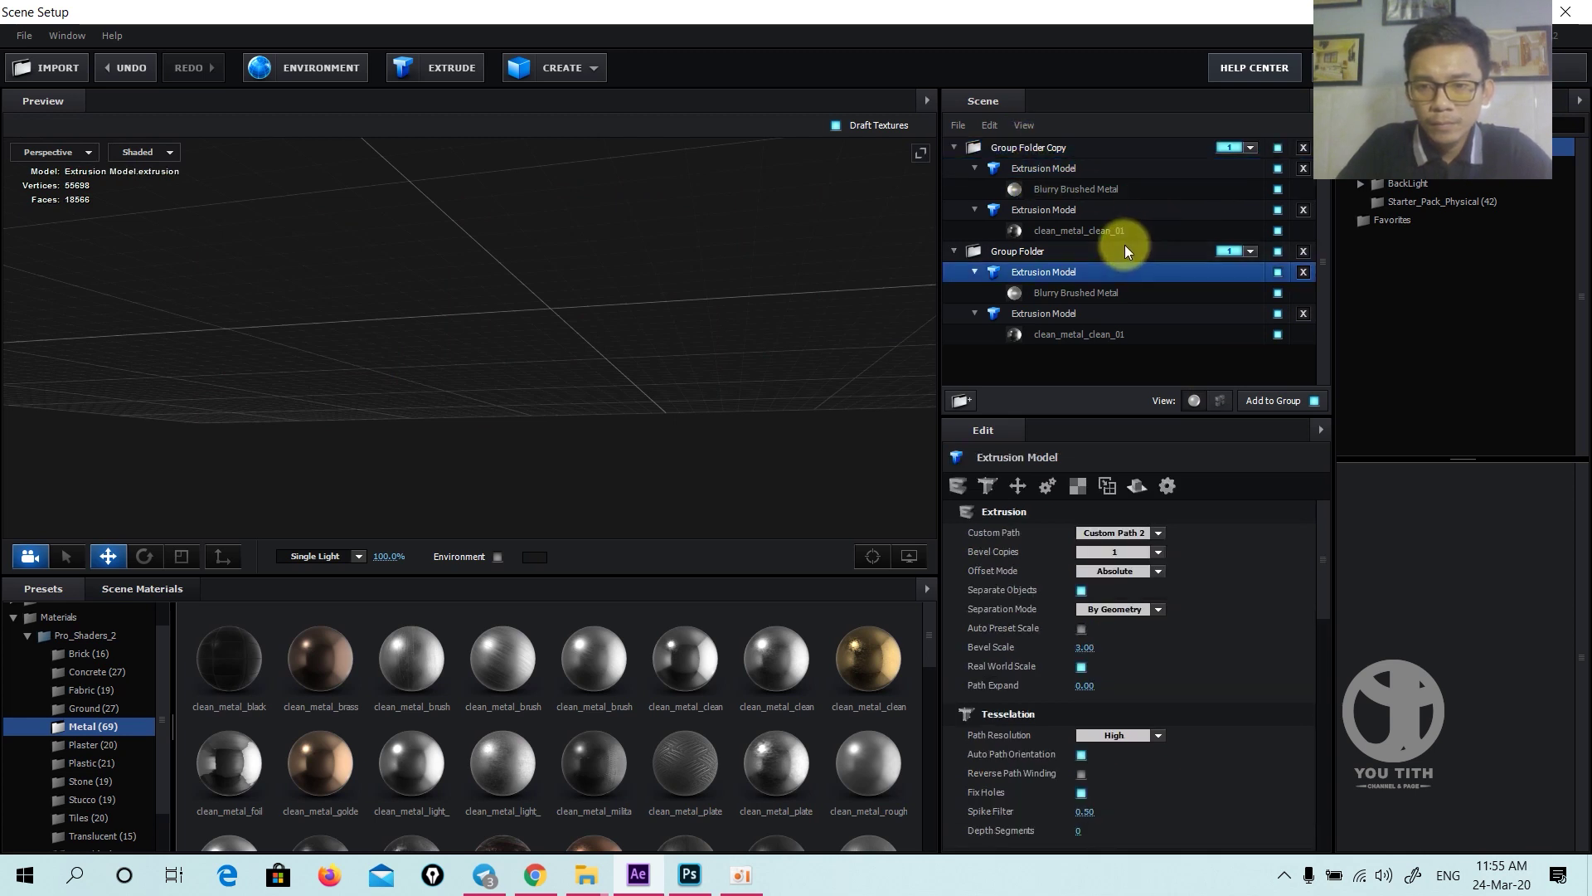
pyautogui.hotkey('ctrl', 'z')
pyautogui.click(1068, 156)
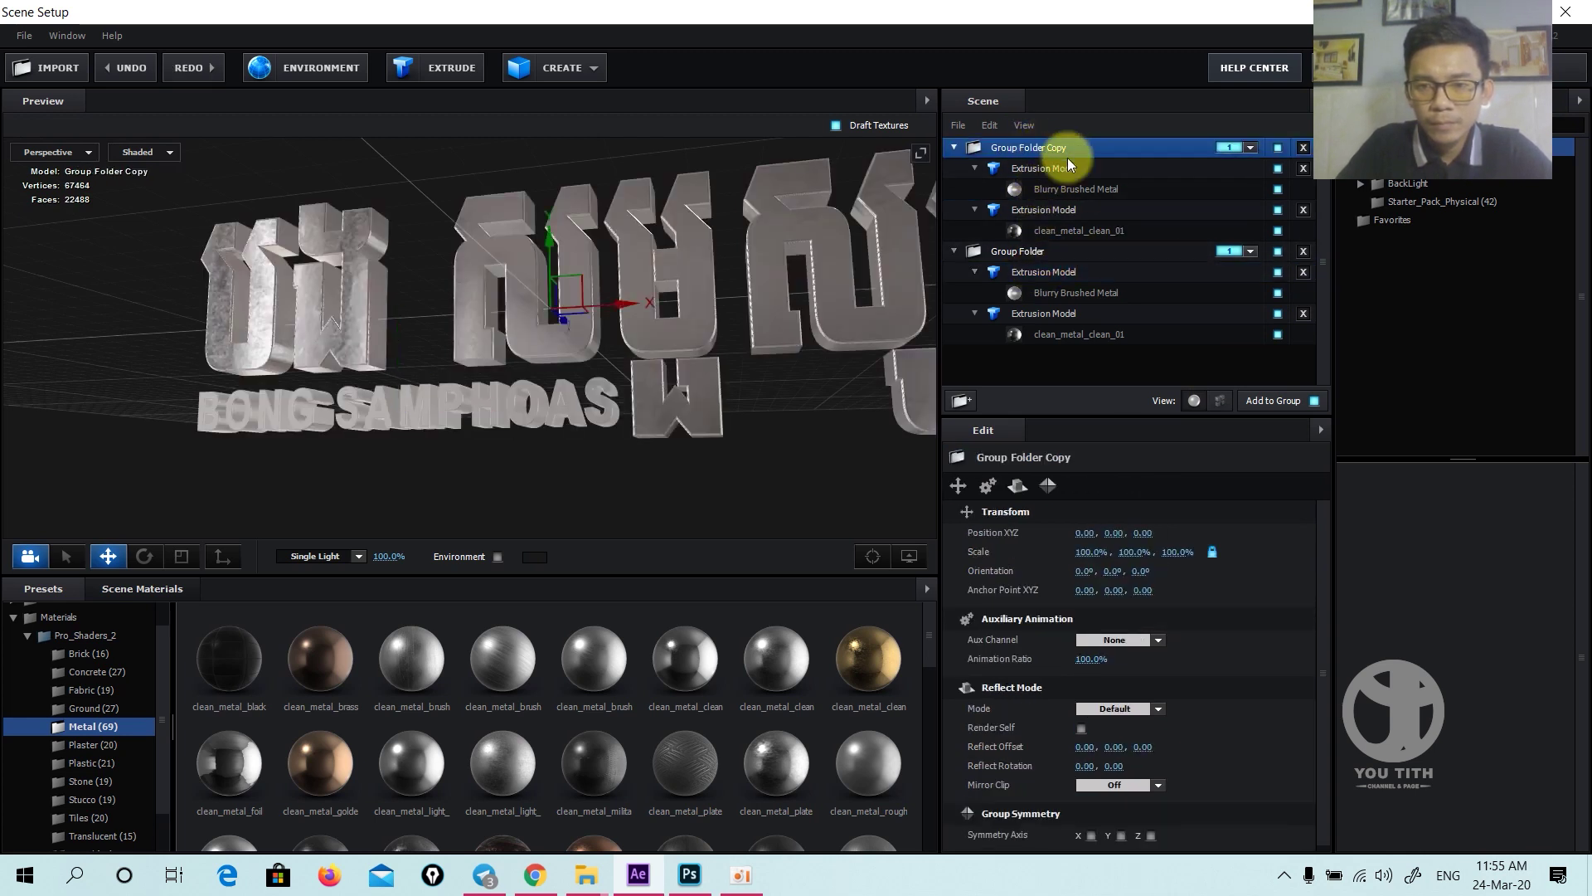
pyautogui.click(1277, 147)
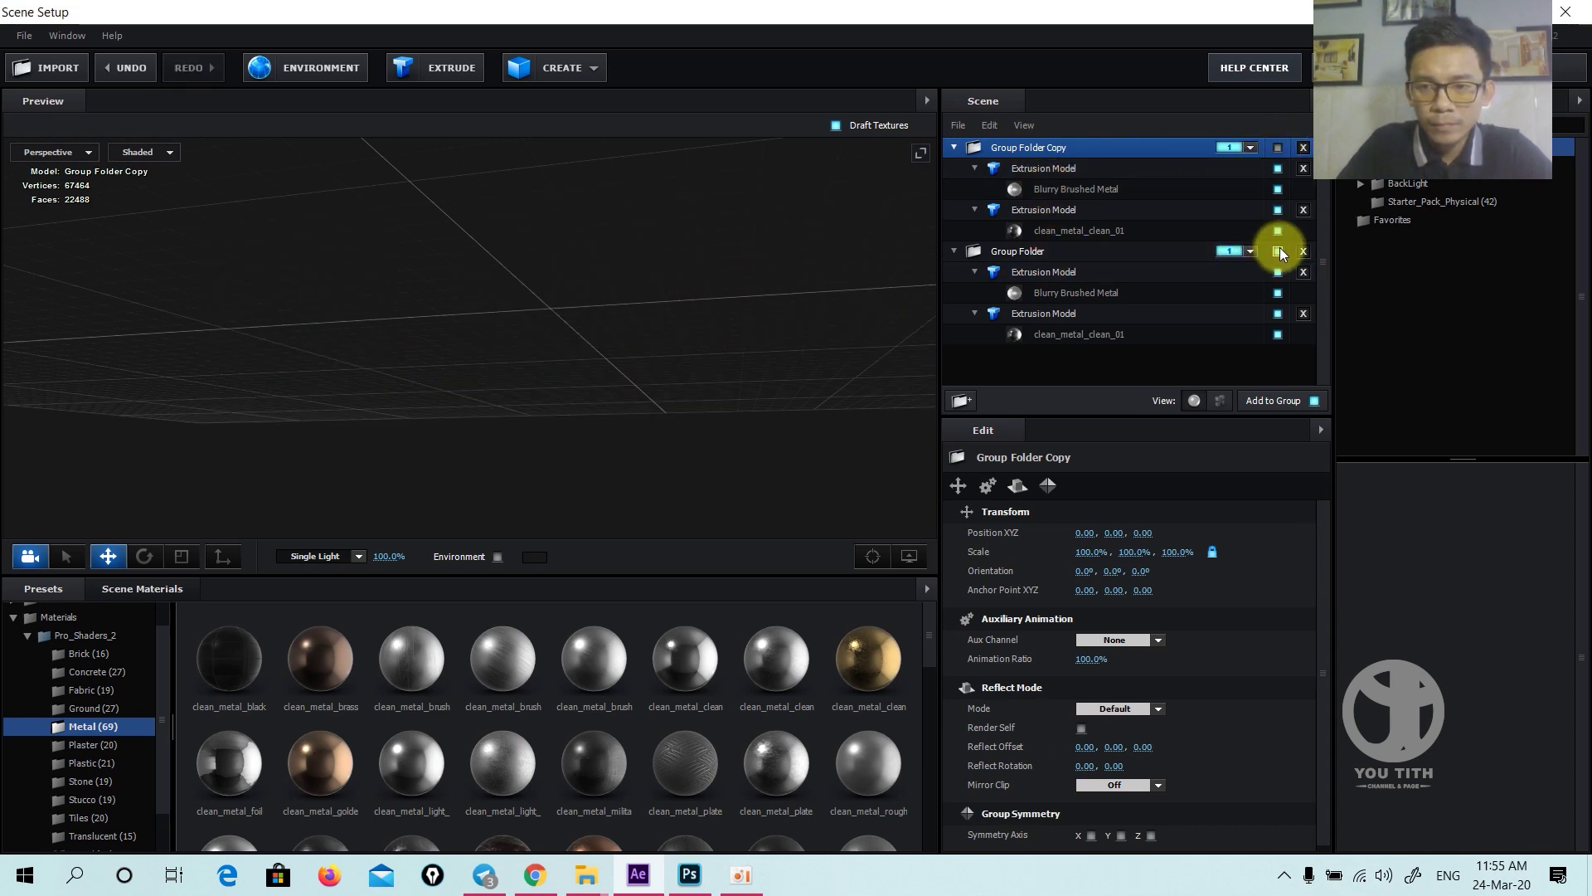
pyautogui.click(1044, 254)
# - Hide the BONG SAMPHOAS model in Group Folder and the Khmer model in Group Folder Copy
pyautogui.scroll(3, 501, 362)
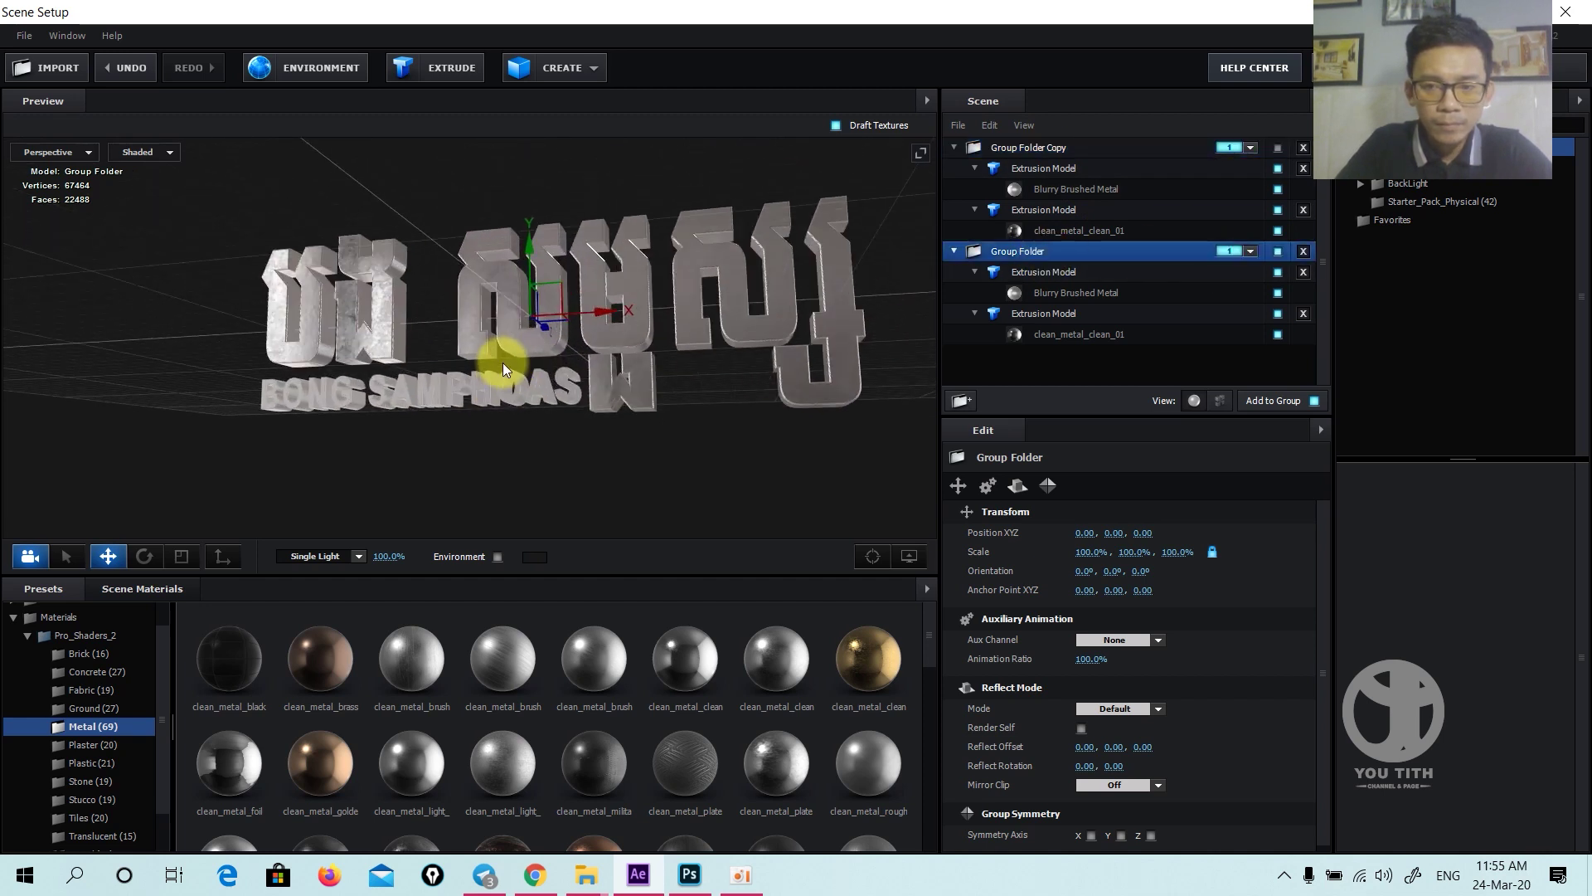
pyautogui.click(1277, 271)
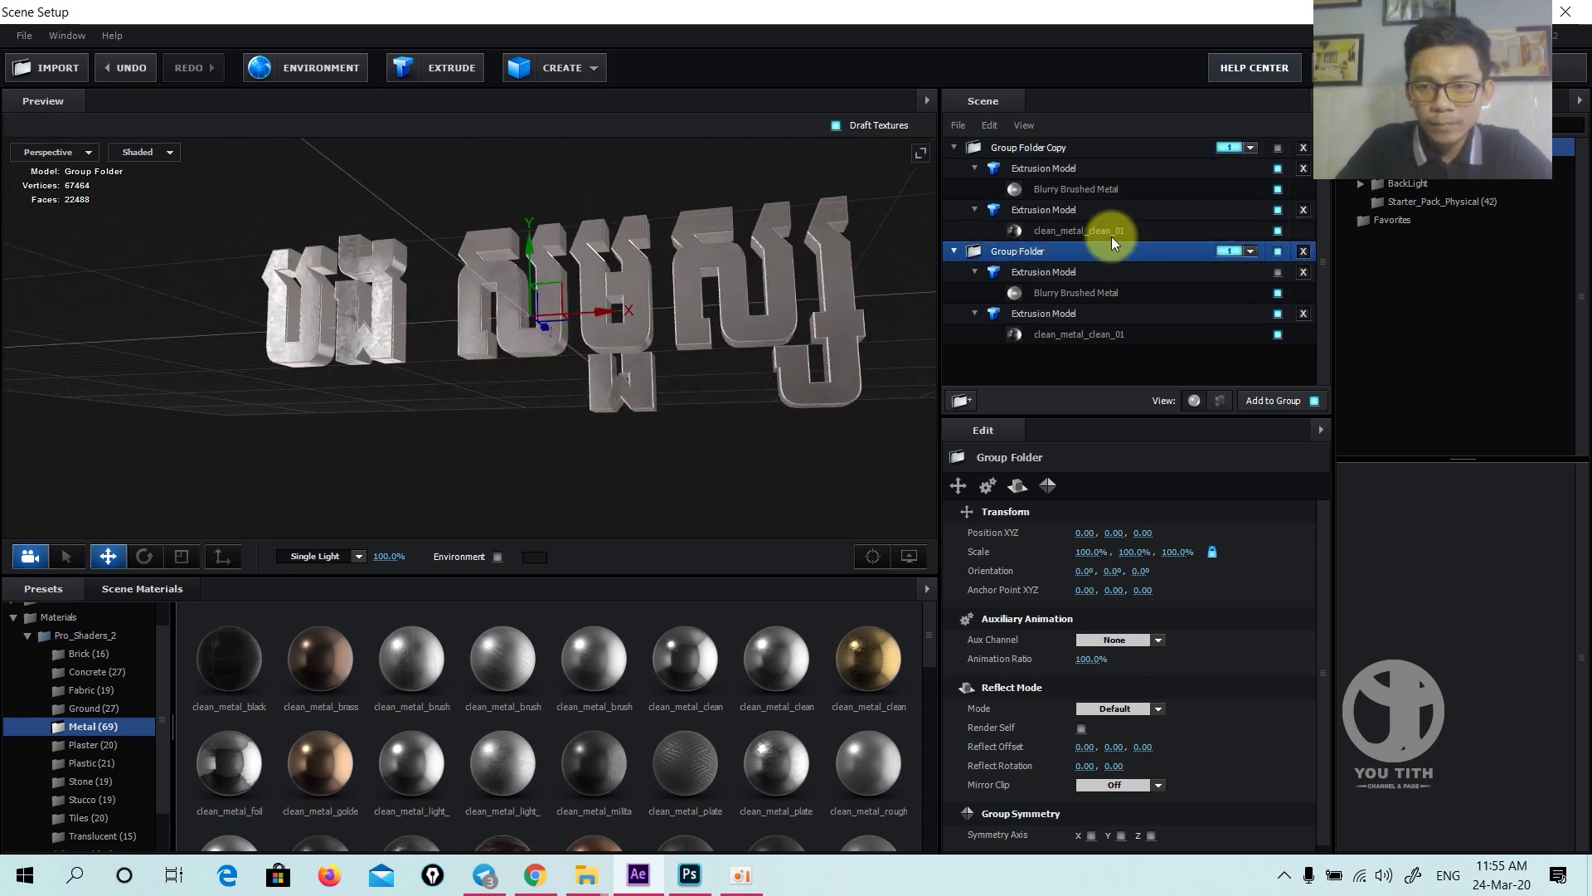
pyautogui.click(1277, 211)
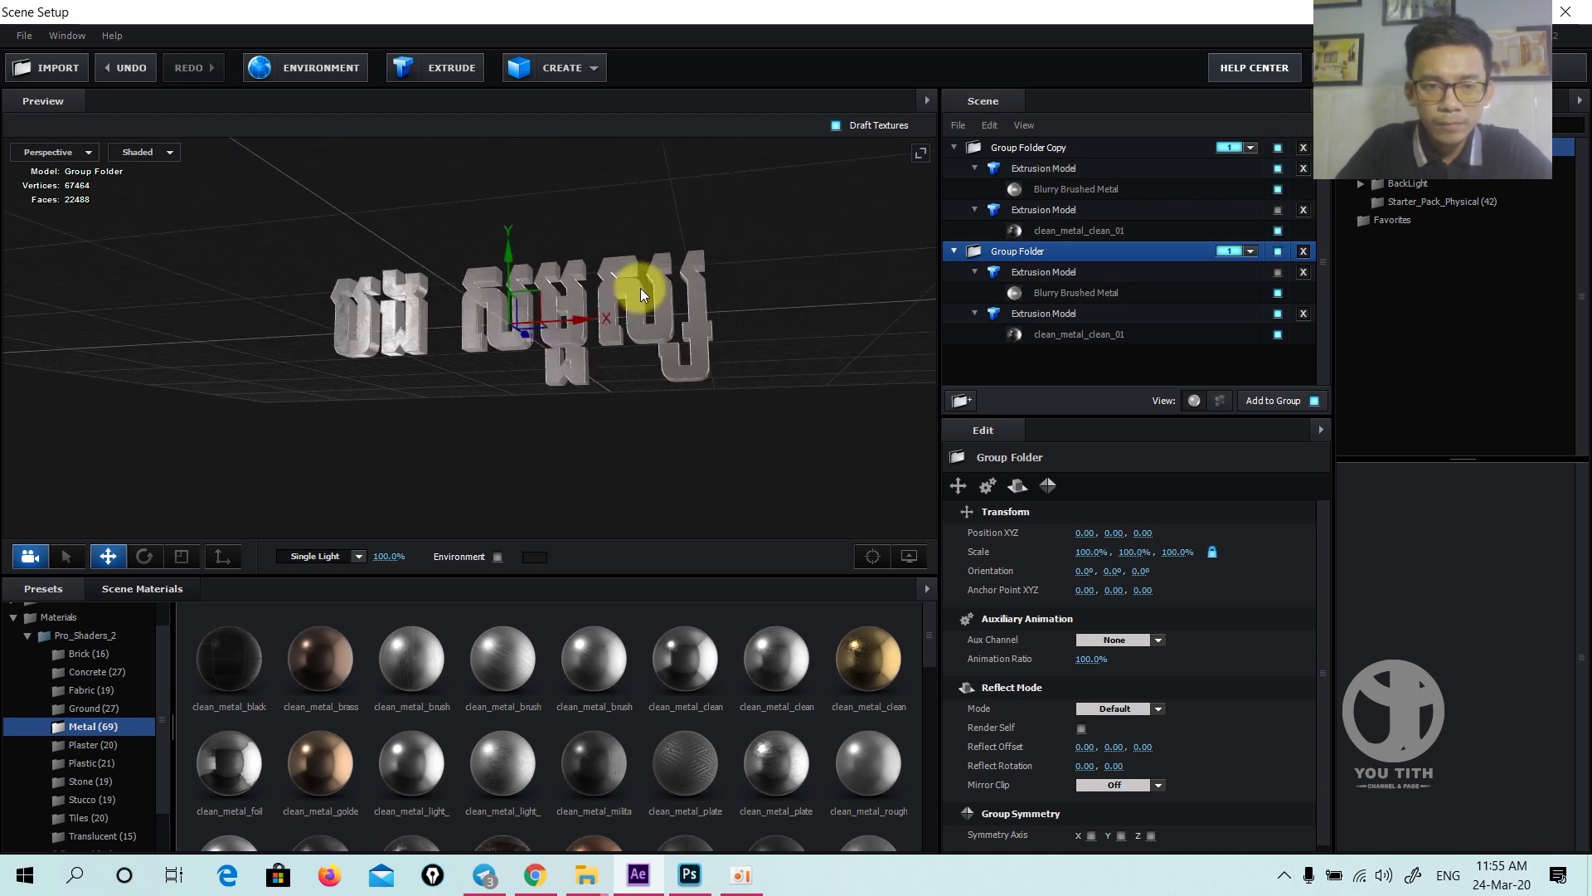
# - Orbit the preview to check BONG SAMPHOAS in the copy and Khmer in Group Folder
pyautogui.scroll(3, 640, 287)
pyautogui.moveTo(639, 413); pyautogui.dragTo(710, 380)
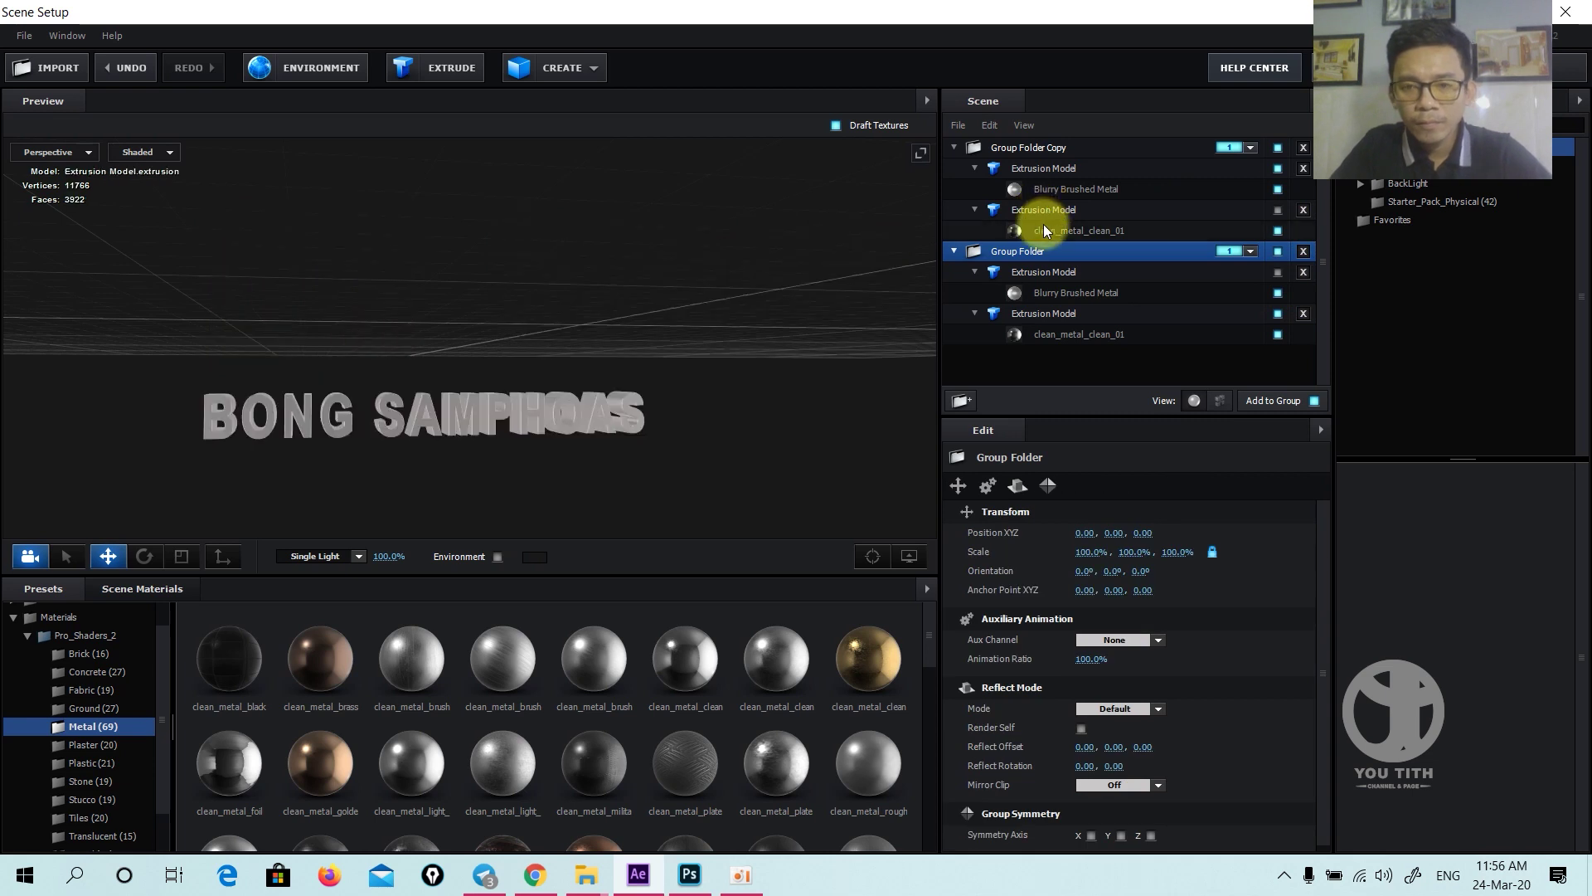
pyautogui.moveTo(533, 273); pyautogui.dragTo(560, 262)
pyautogui.keyDown('ctrl'); pyautogui.click(1041, 149); pyautogui.keyUp('ctrl')
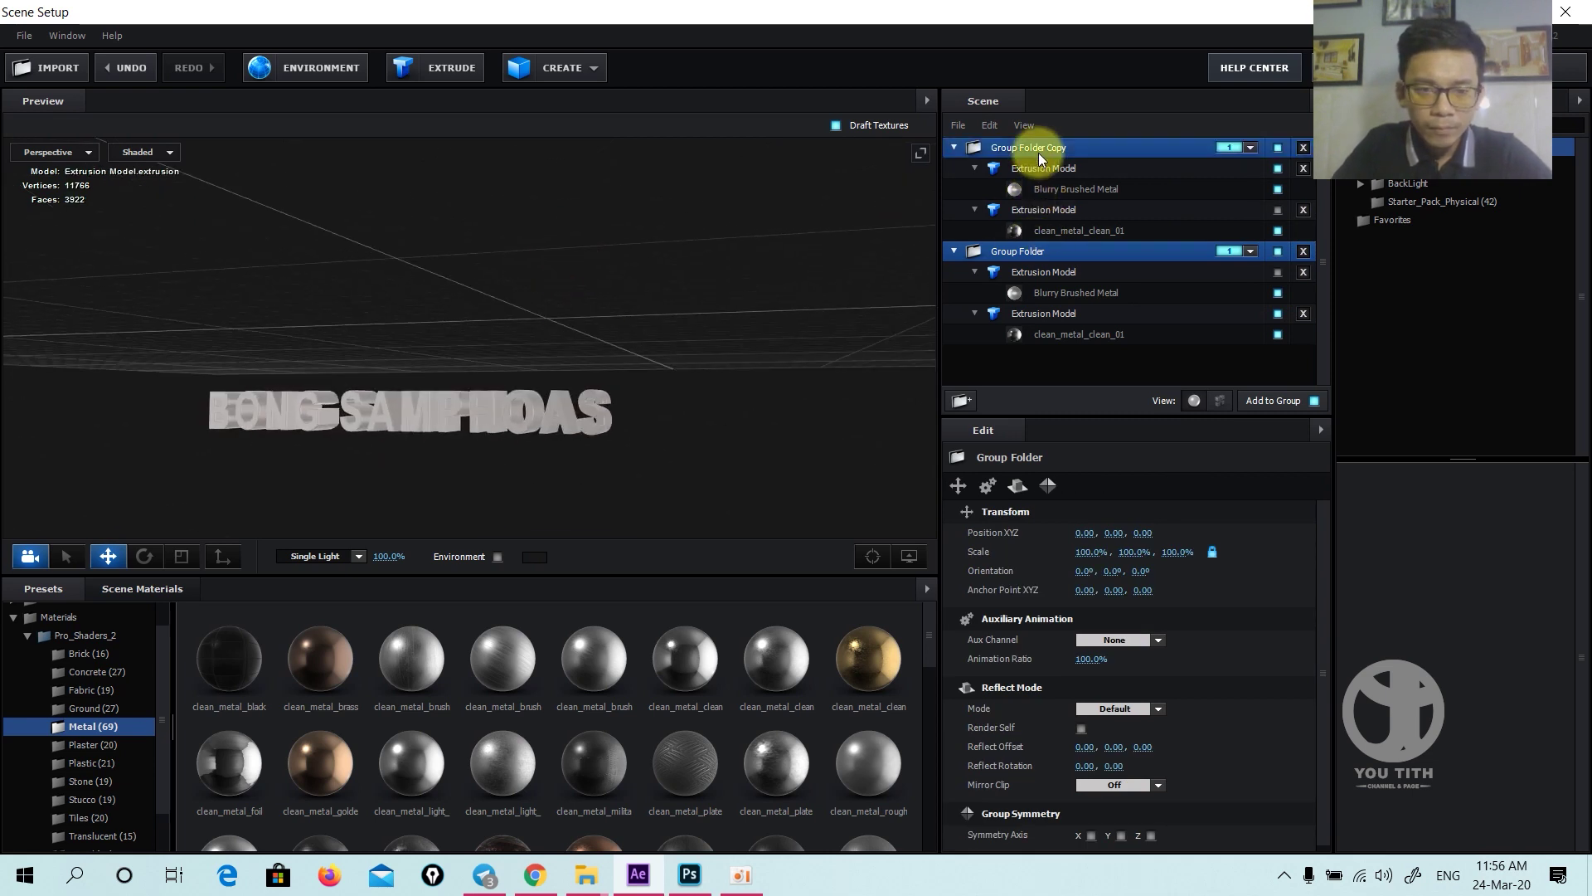
pyautogui.click(1041, 150)
pyautogui.moveTo(666, 295); pyautogui.dragTo(565, 381)
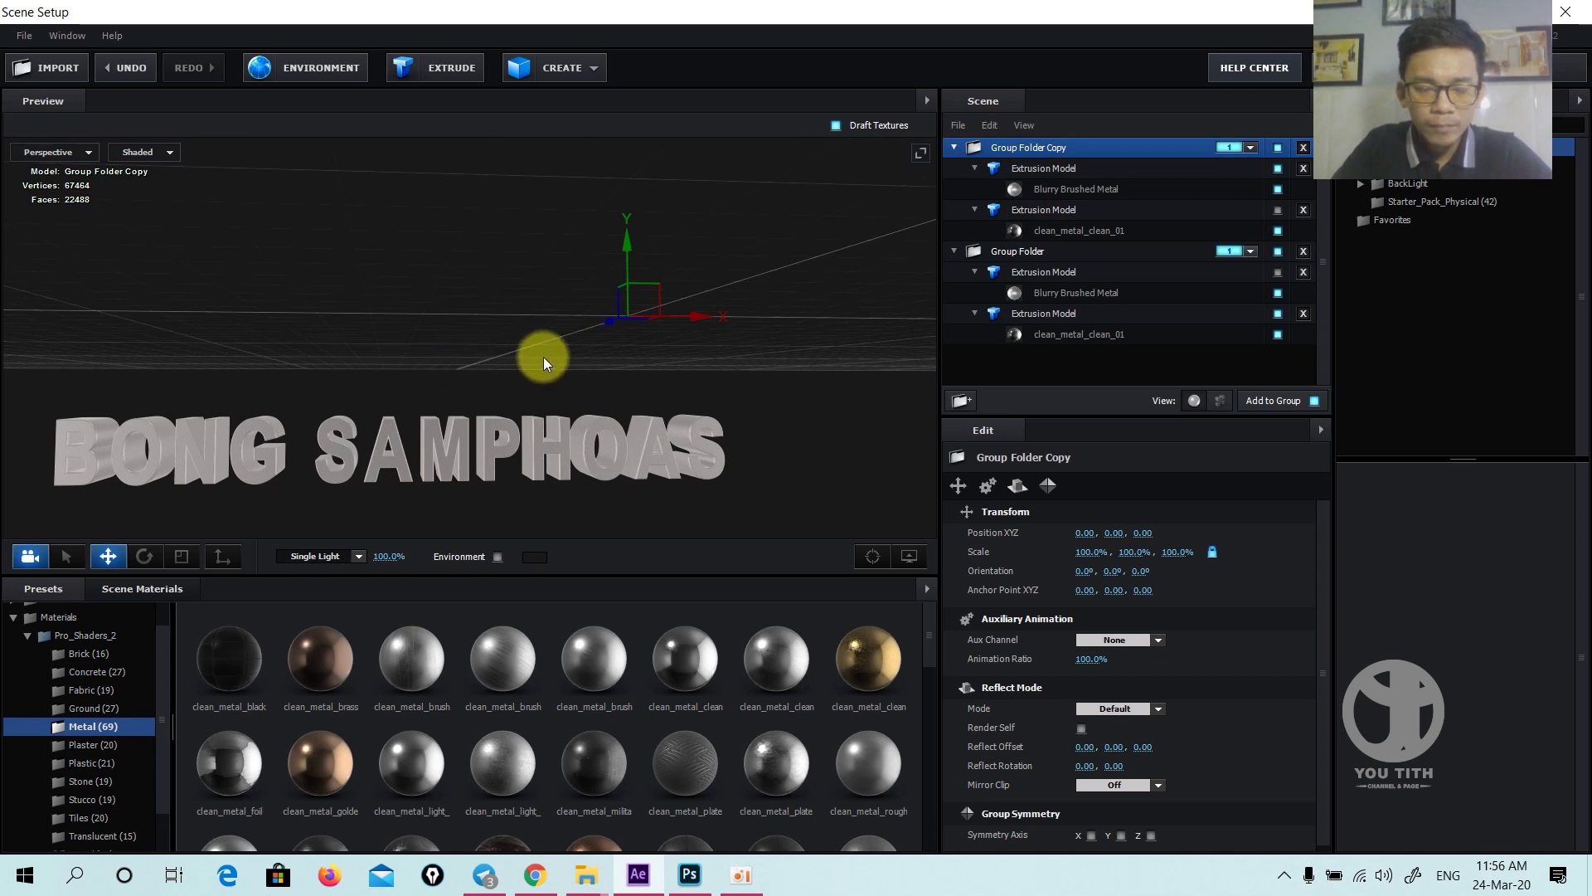
pyautogui.moveTo(539, 357); pyautogui.dragTo(546, 355)
pyautogui.moveTo(668, 400); pyautogui.dragTo(708, 389)
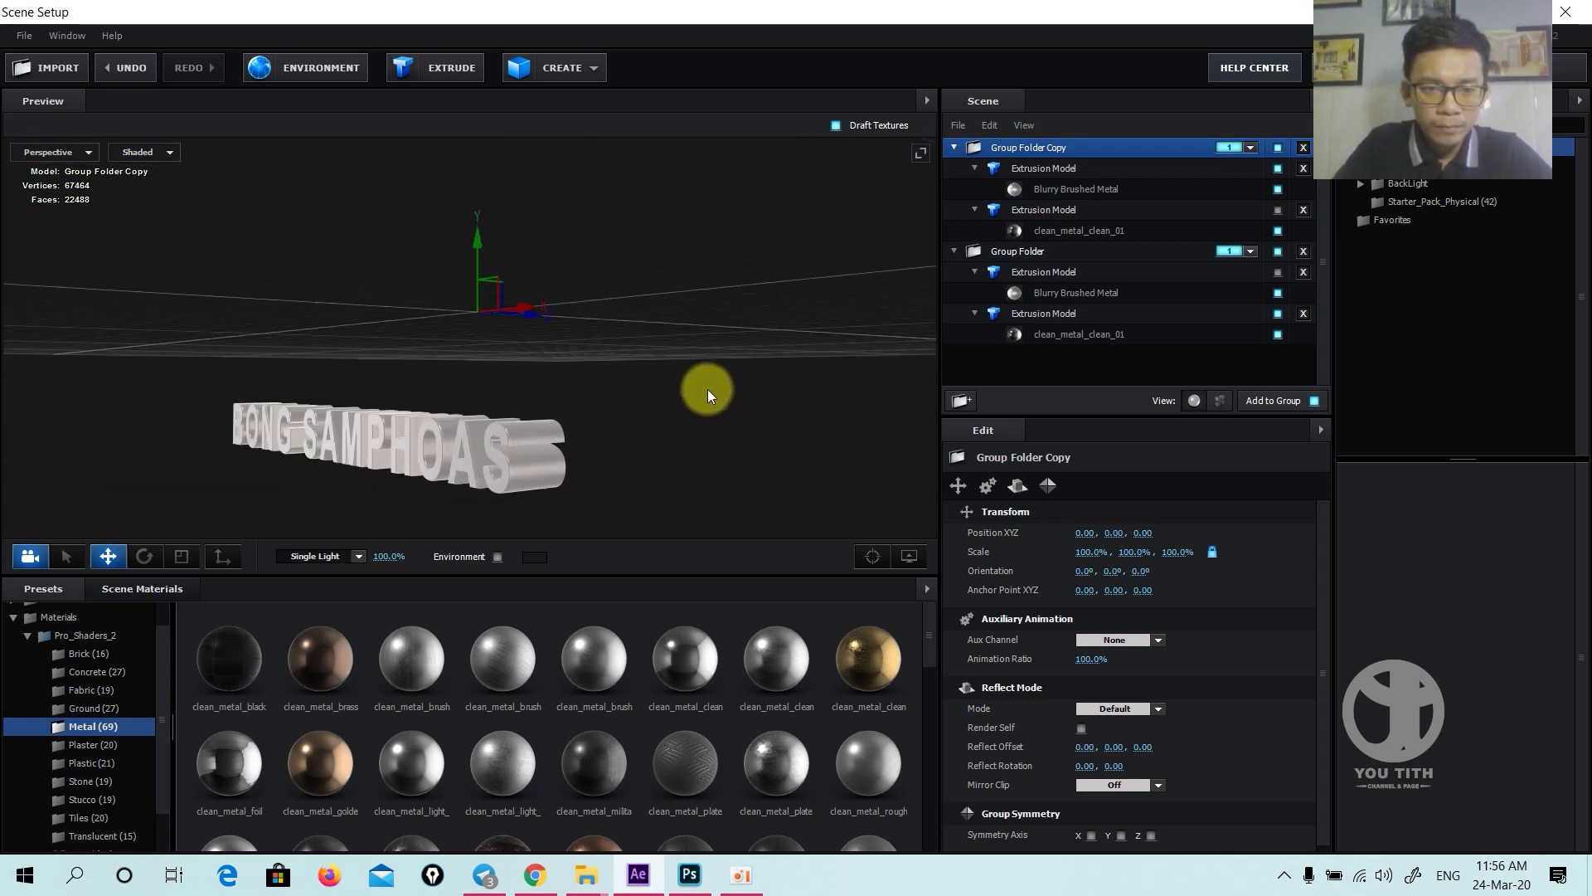
pyautogui.click(1040, 252)
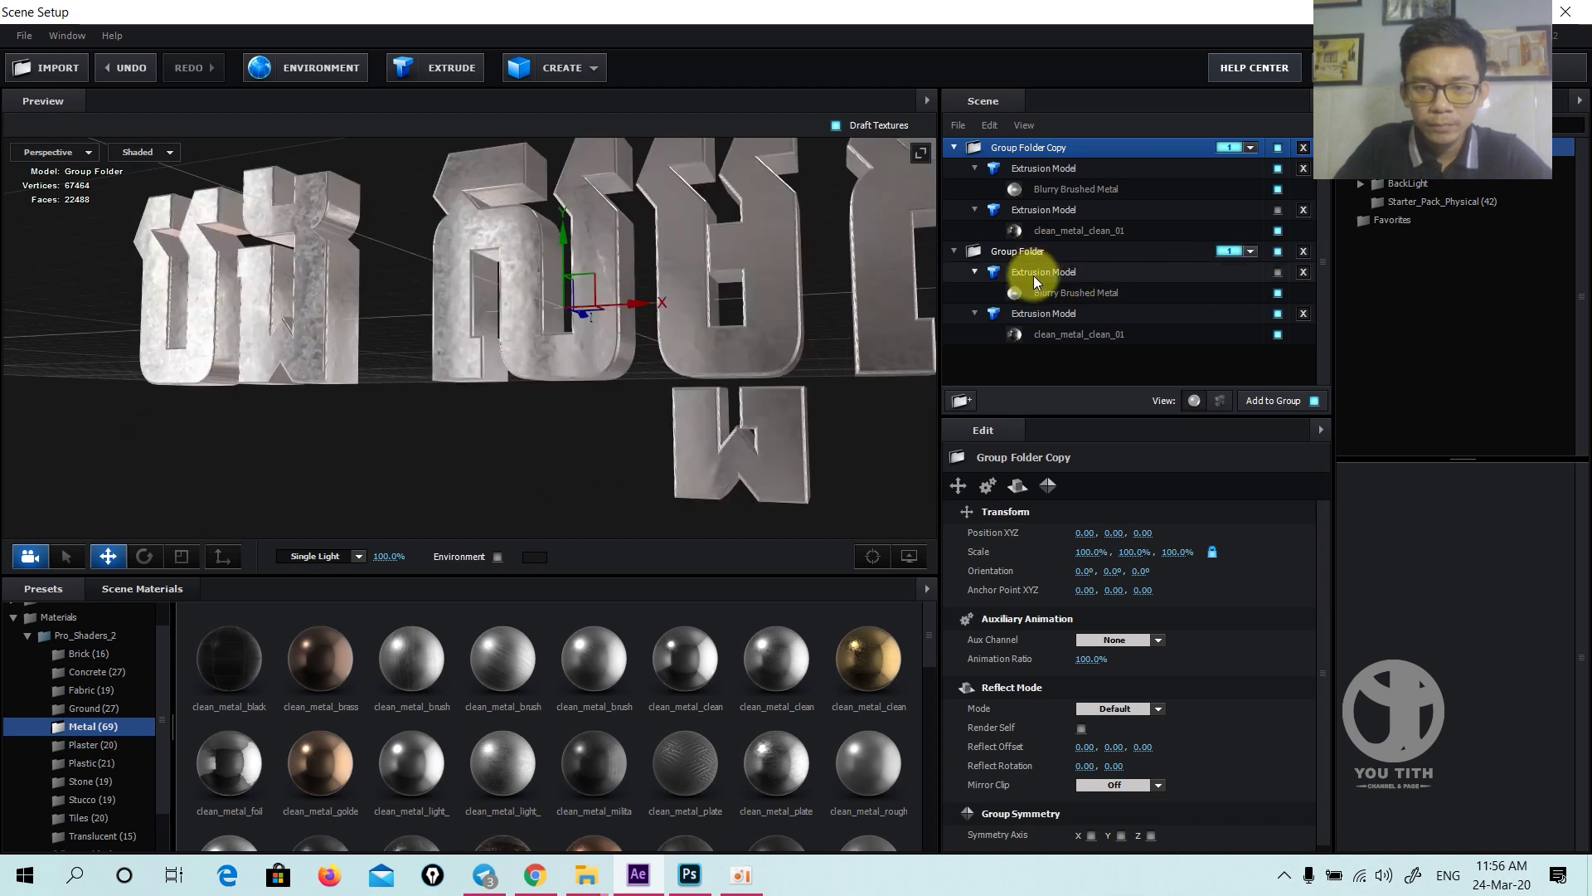
# - Close Scene Setup with OK to return to the composition
pyautogui.click(1553, 93)
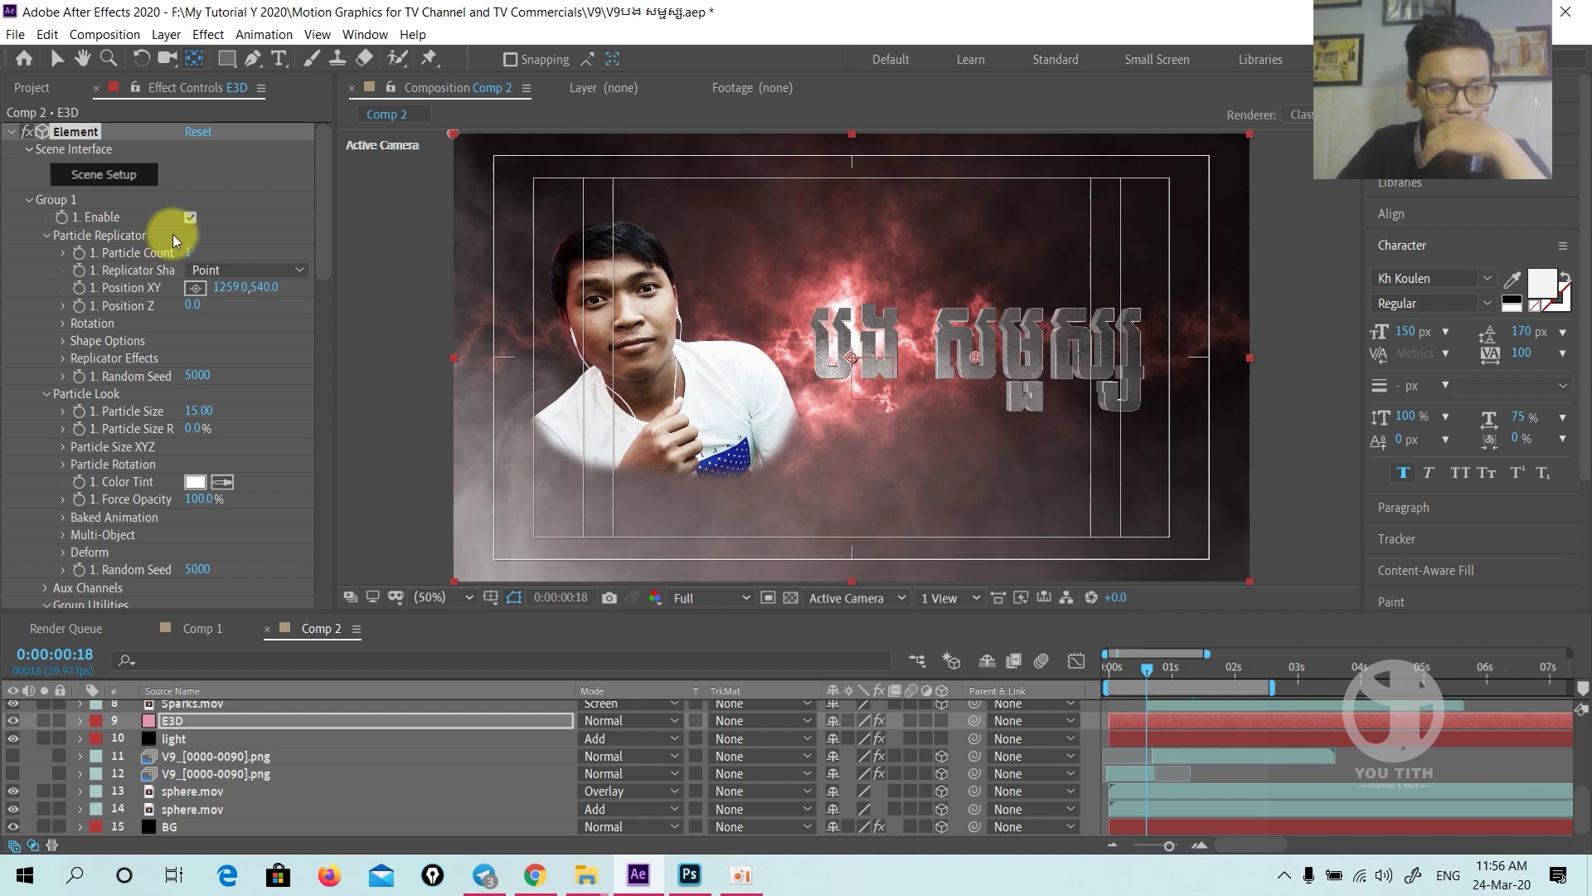
pyautogui.scroll(-4, 164, 480)
pyautogui.scroll(-1, 164, 480)
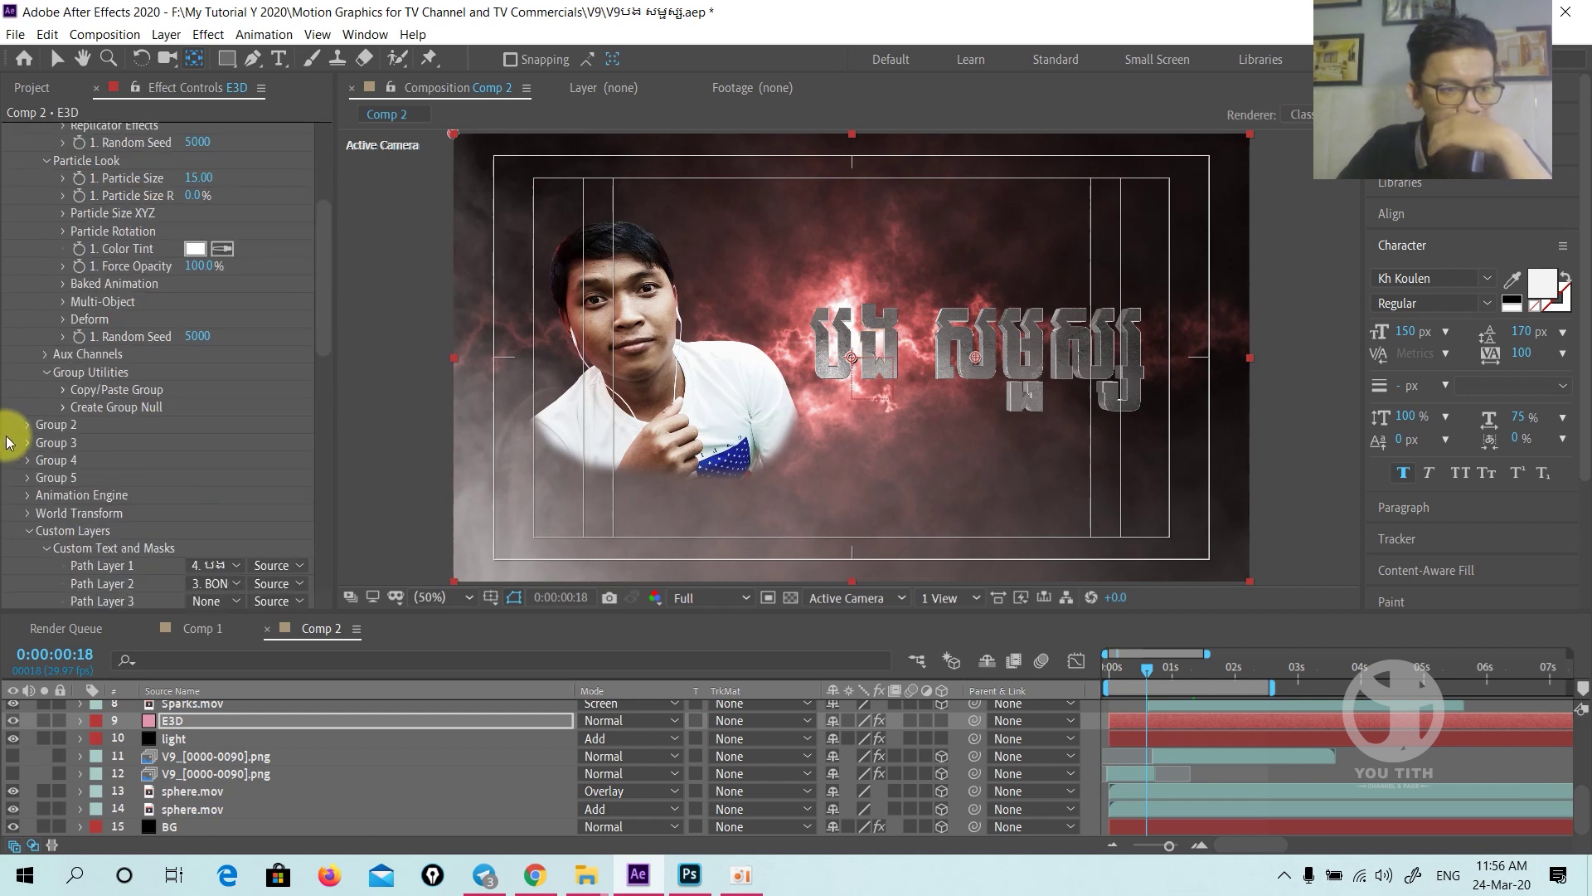
# - Expand Group 2's Particle Replicator and Particle Look settings in Effect Controls
pyautogui.click(28, 426)
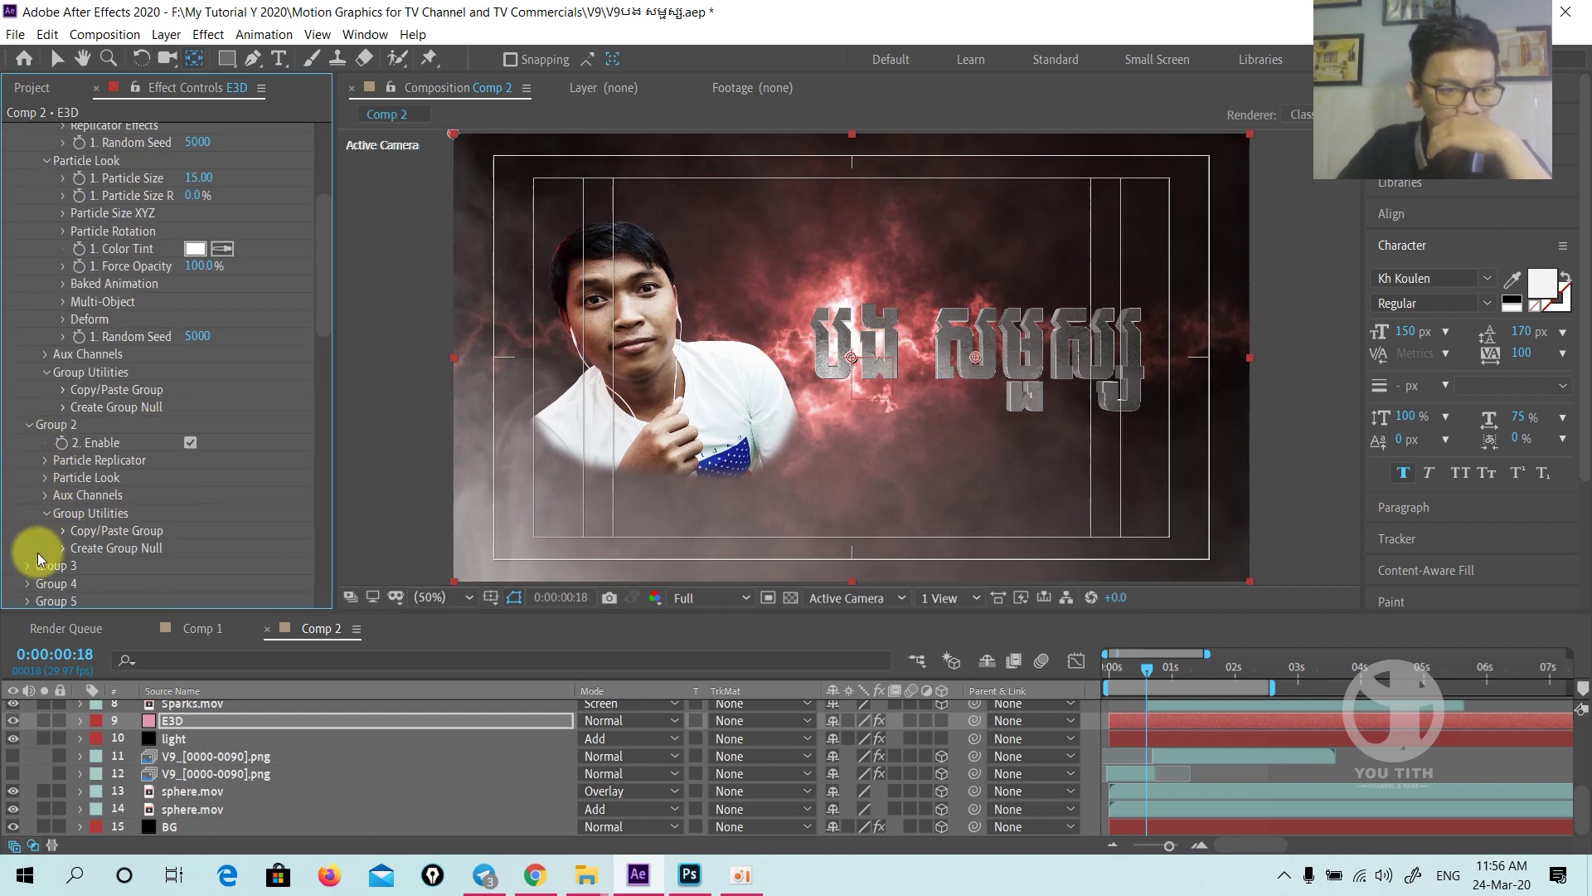
pyautogui.click(44, 460)
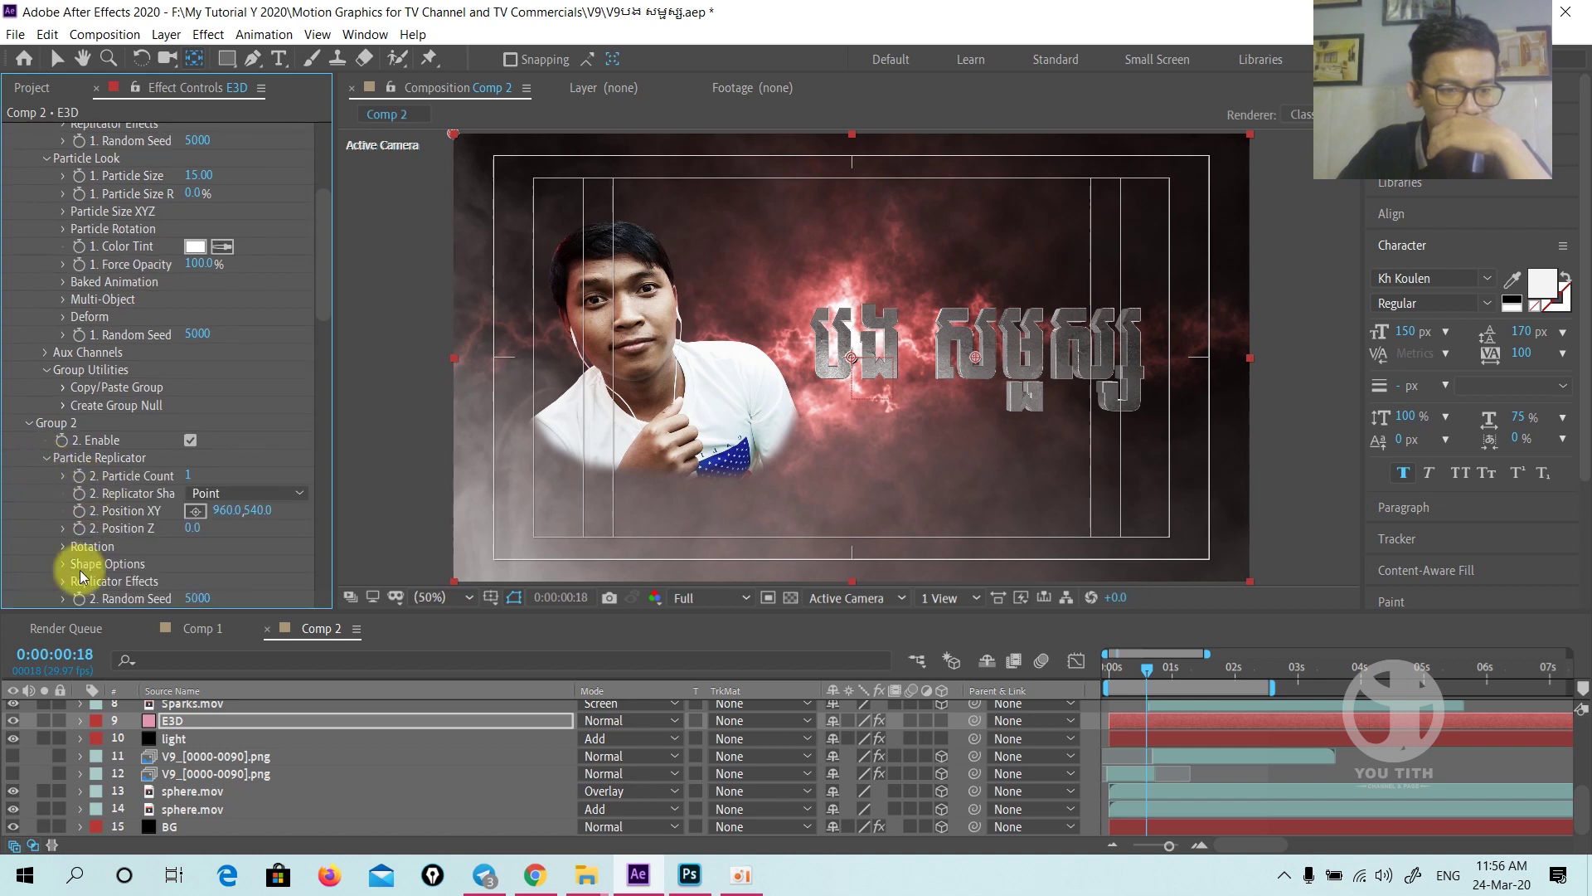
pyautogui.scroll(-2, 86, 476)
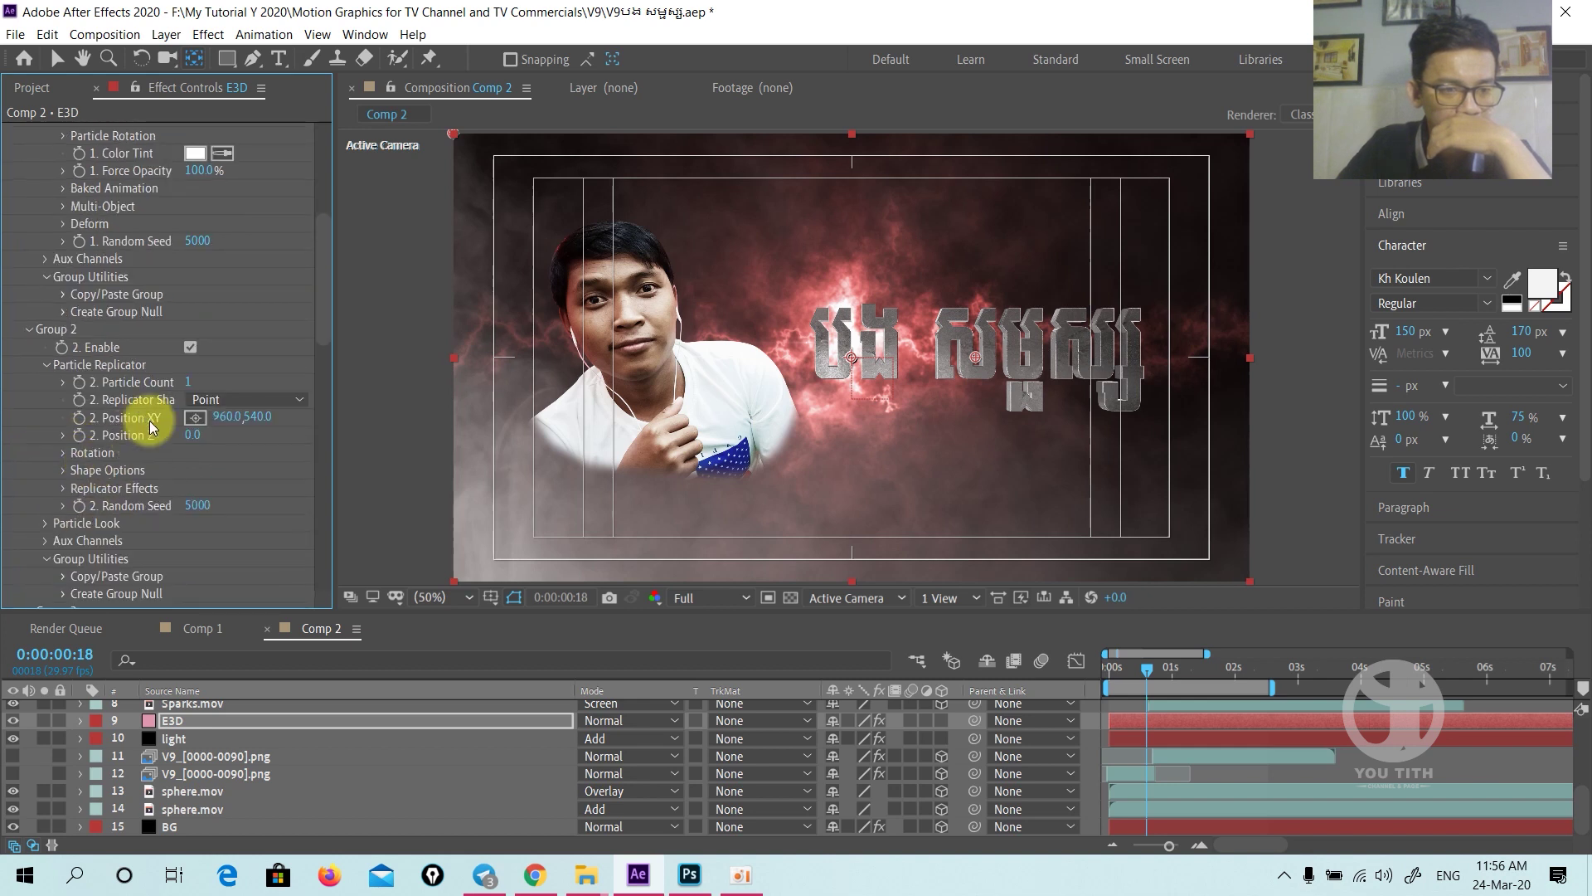
pyautogui.click(46, 524)
pyautogui.scroll(-2, 186, 535)
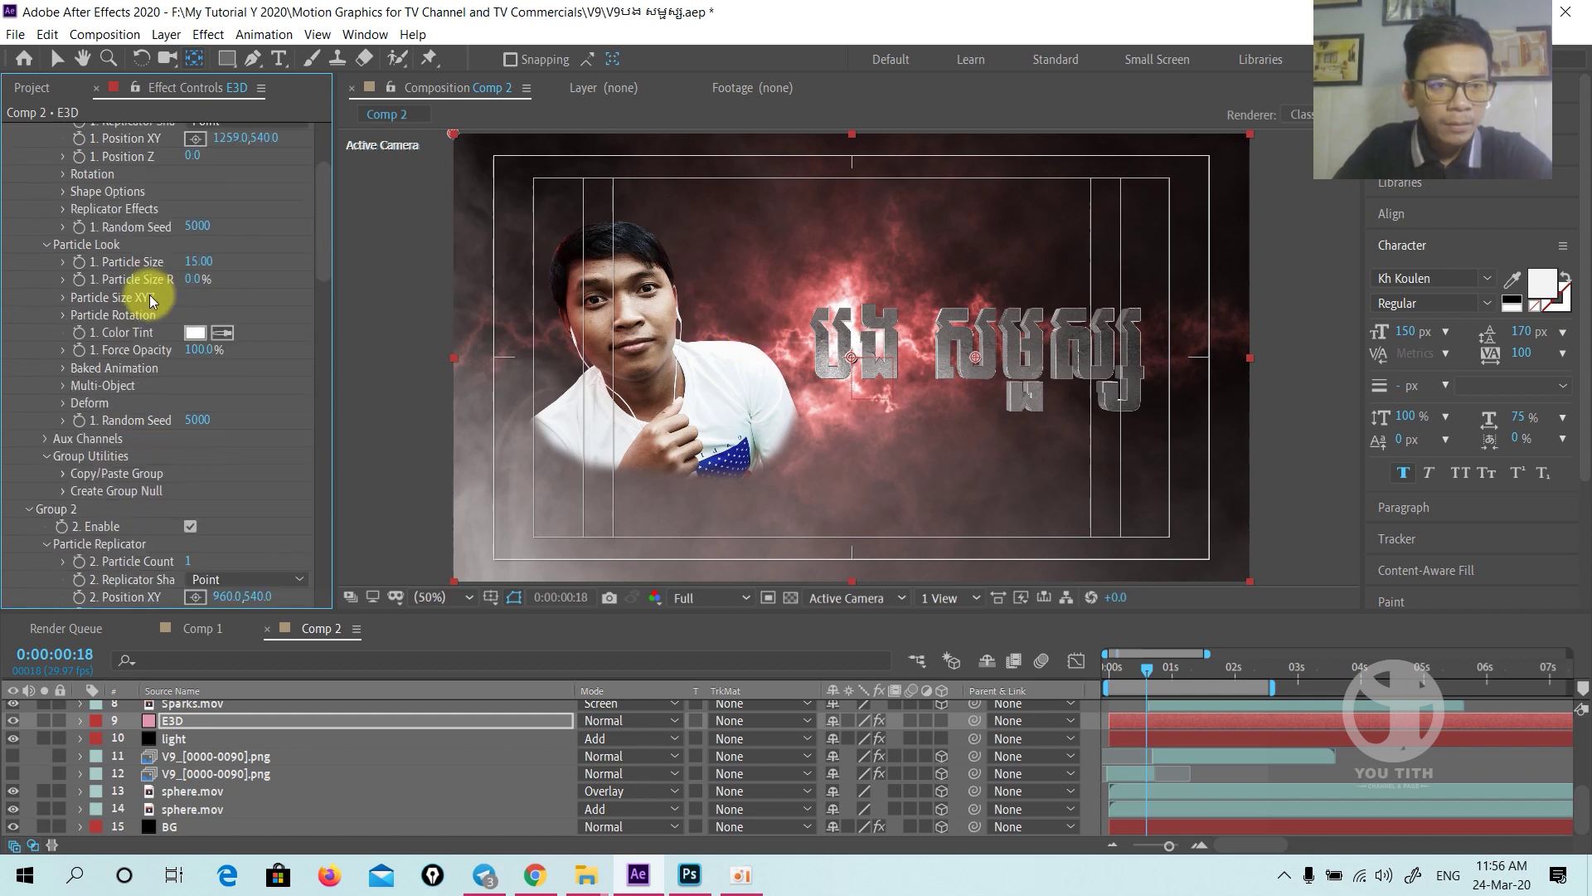
pyautogui.scroll(10, 156, 264)
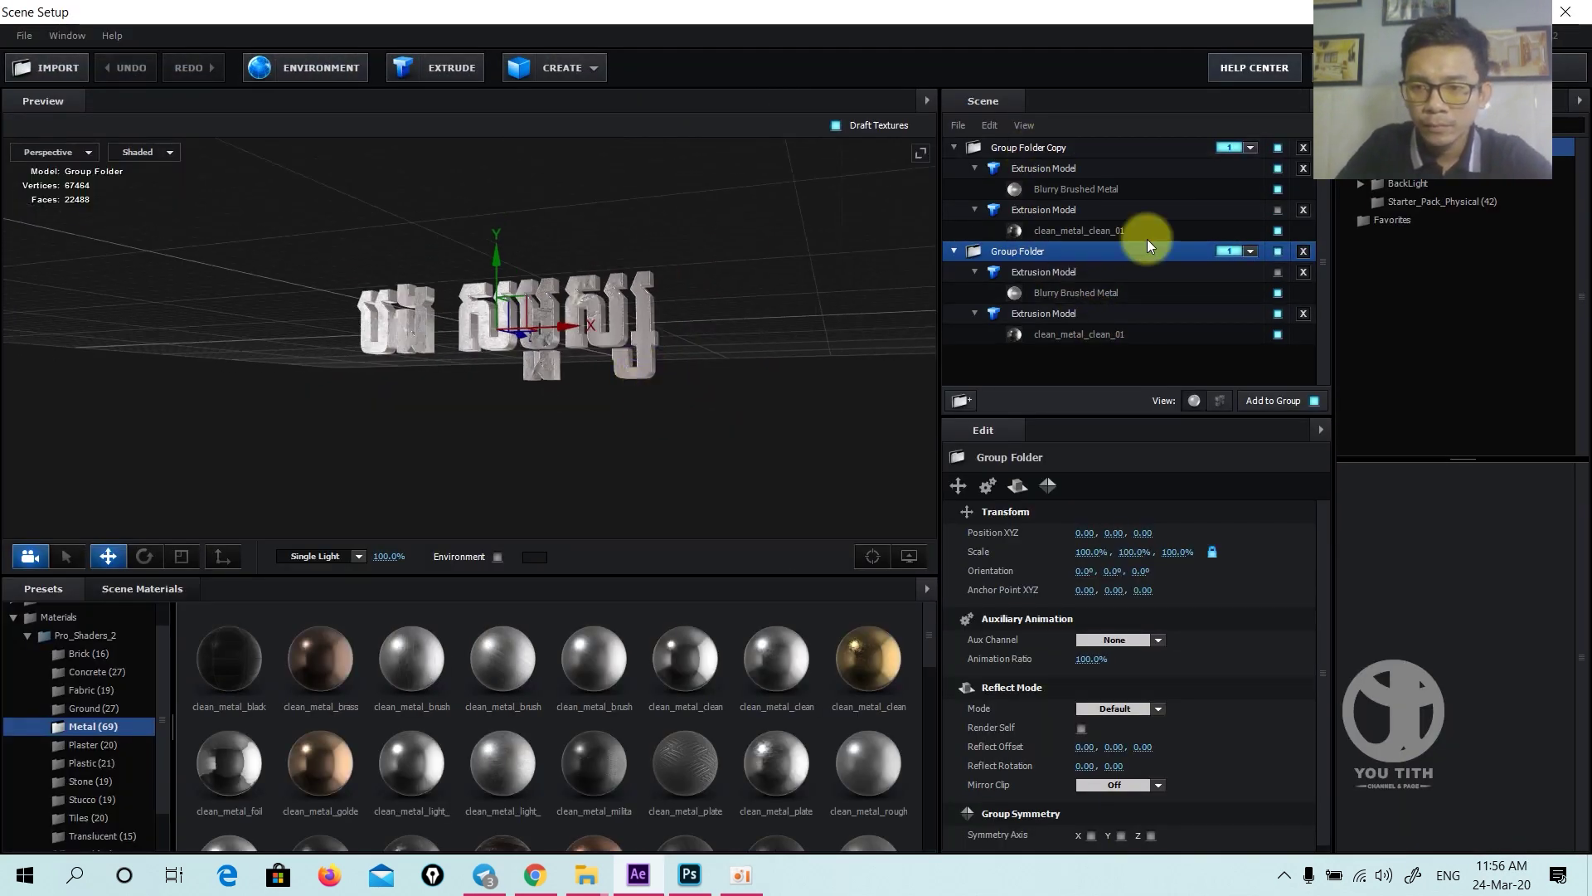
# - Assign Group Folder to group 2
pyautogui.click(1257, 276)
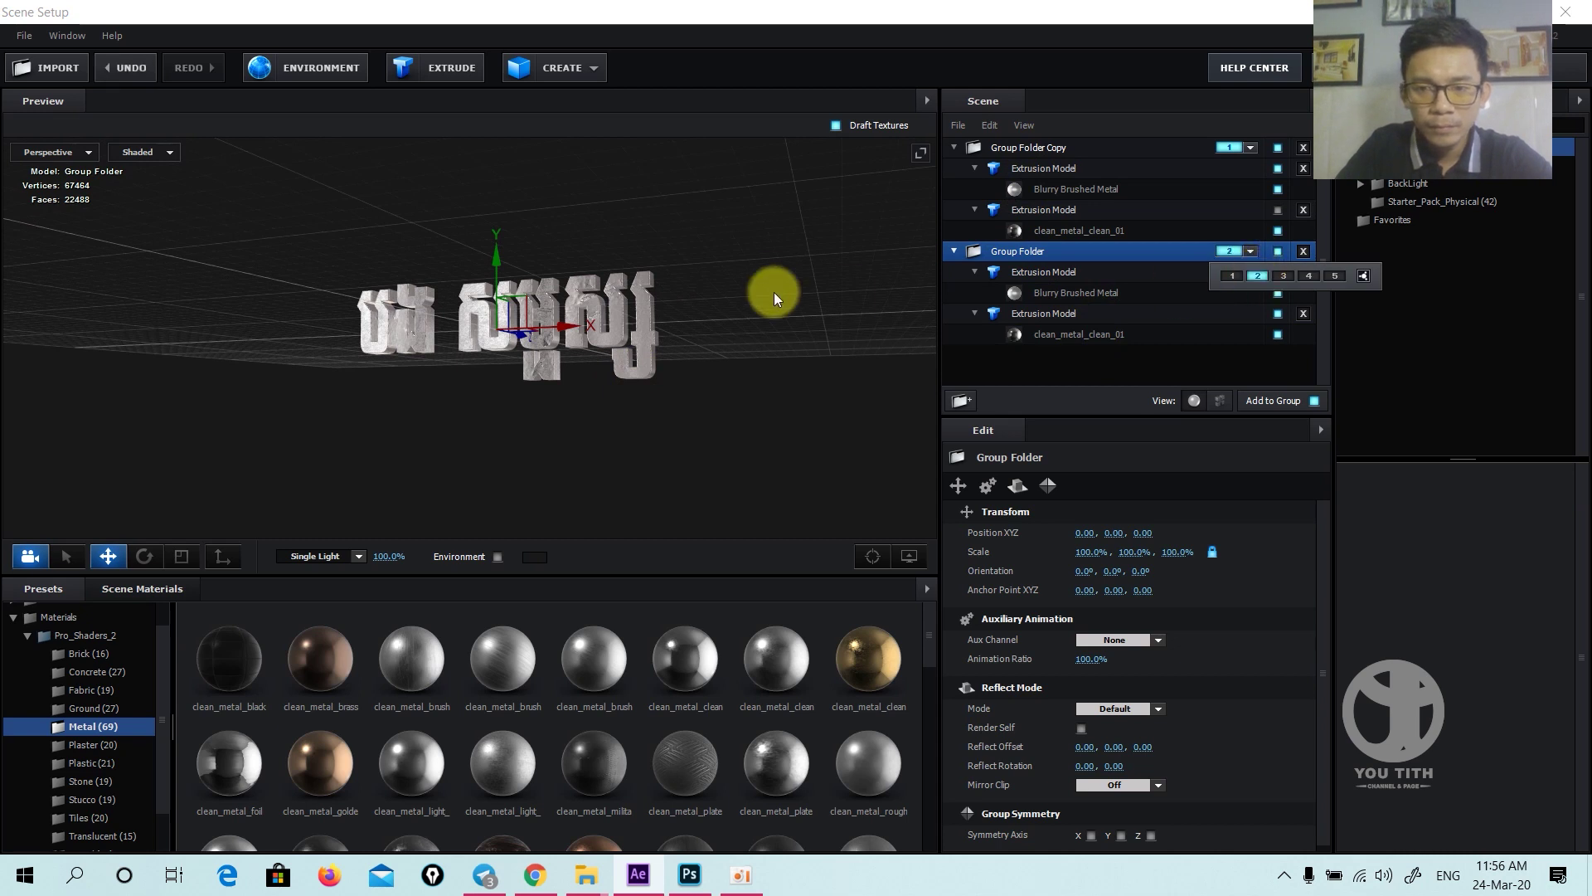
pyautogui.click(1027, 146)
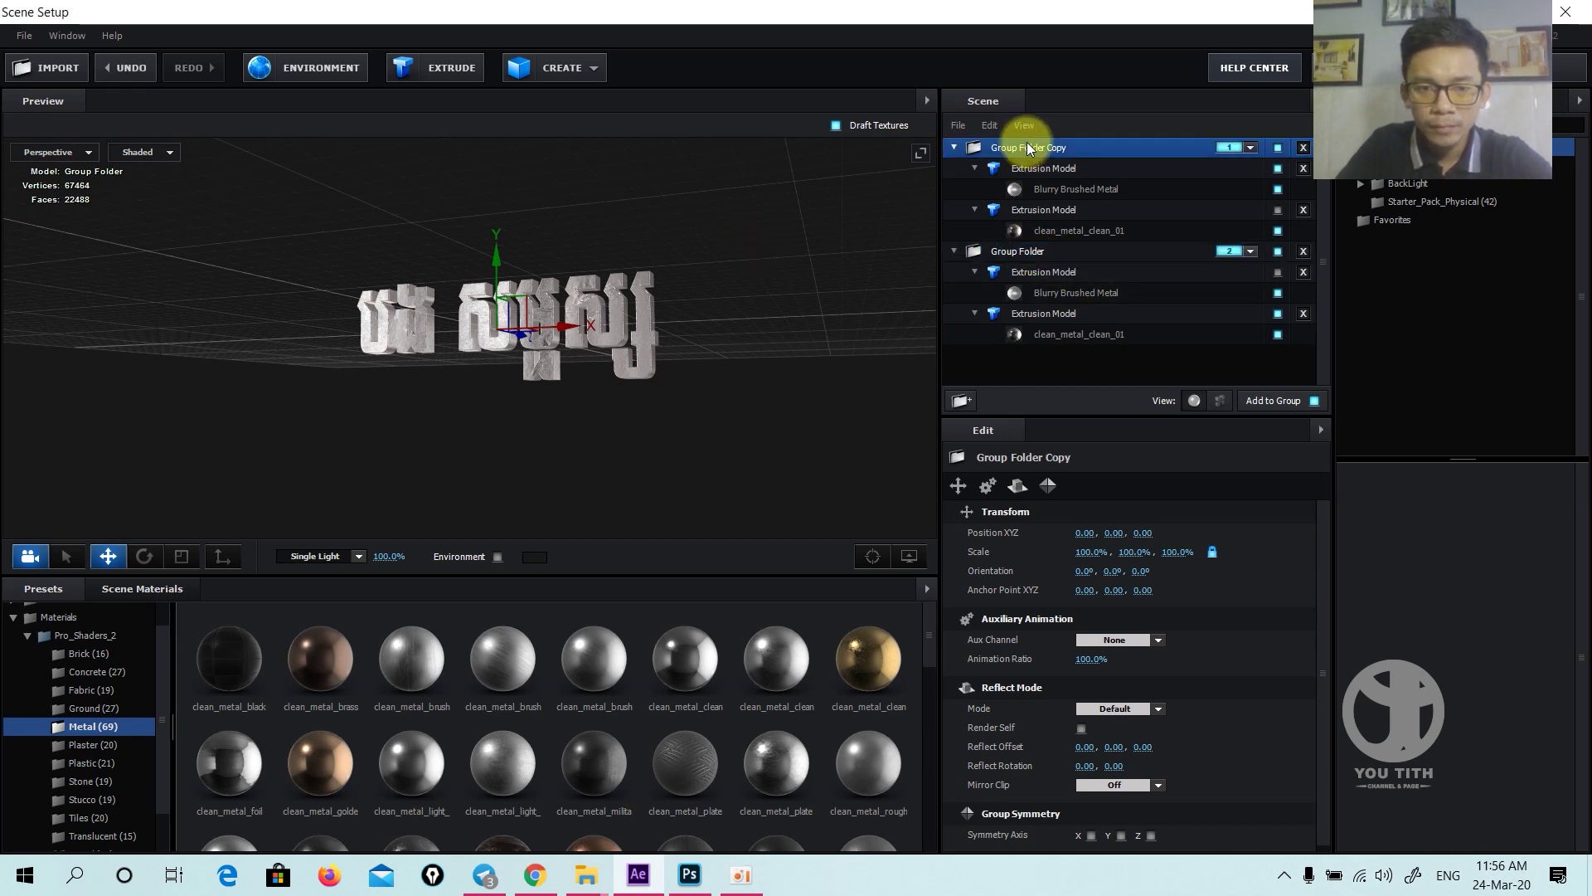
pyautogui.moveTo(635, 210)
pyautogui.mouseDown()
pyautogui.moveTo(531, 335)
pyautogui.moveTo(610, 370)
pyautogui.moveTo(505, 438)
pyautogui.moveTo(560, 367)
pyautogui.mouseUp()
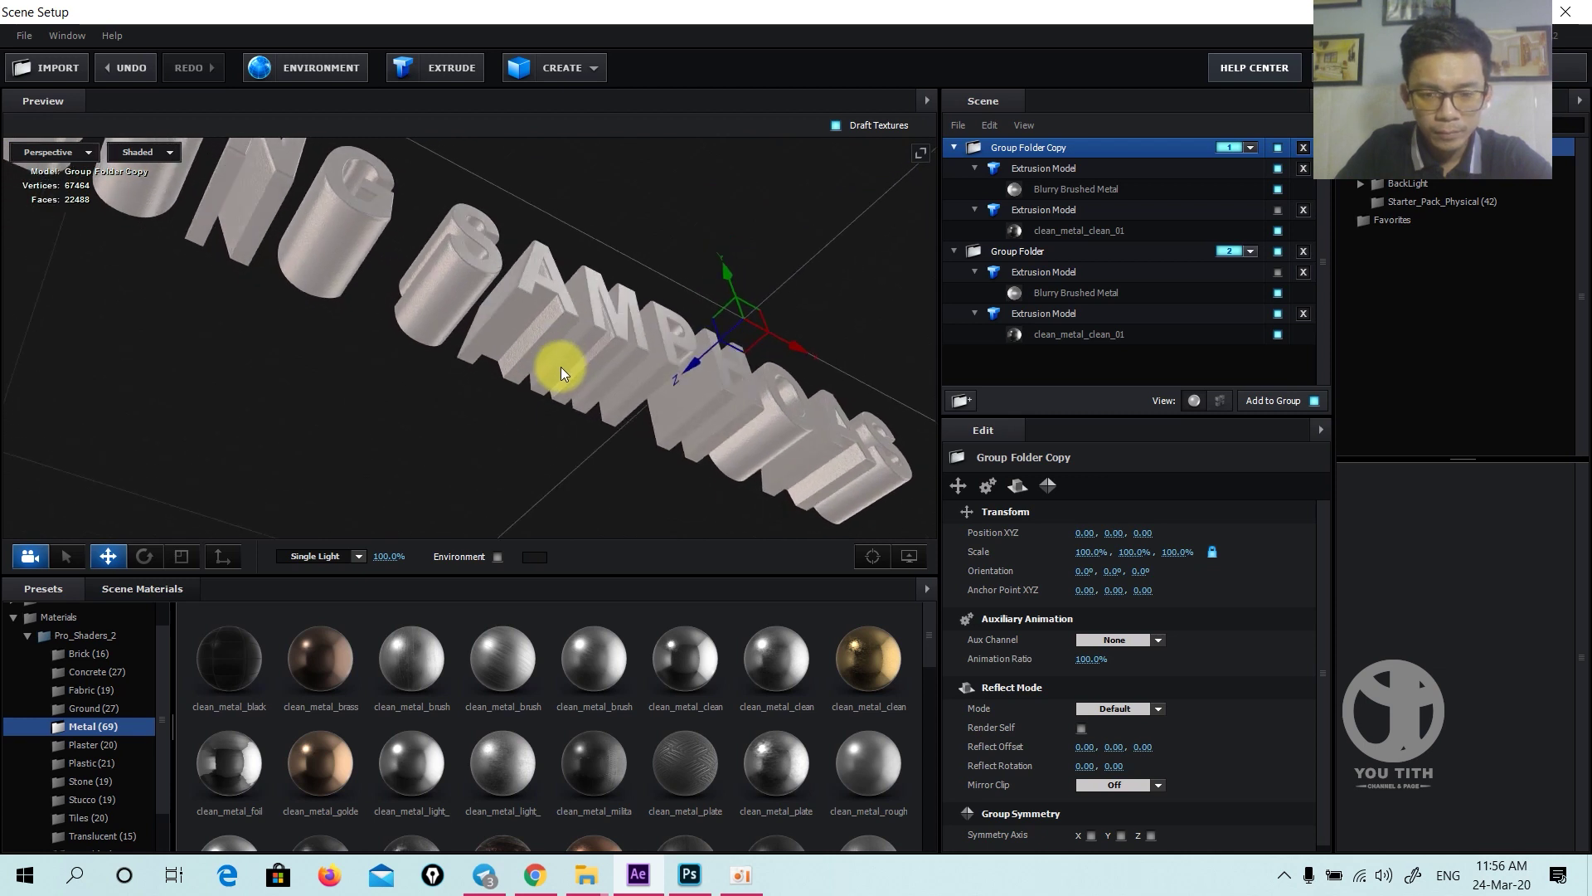
pyautogui.moveTo(675, 655); pyautogui.dragTo(1030, 312)
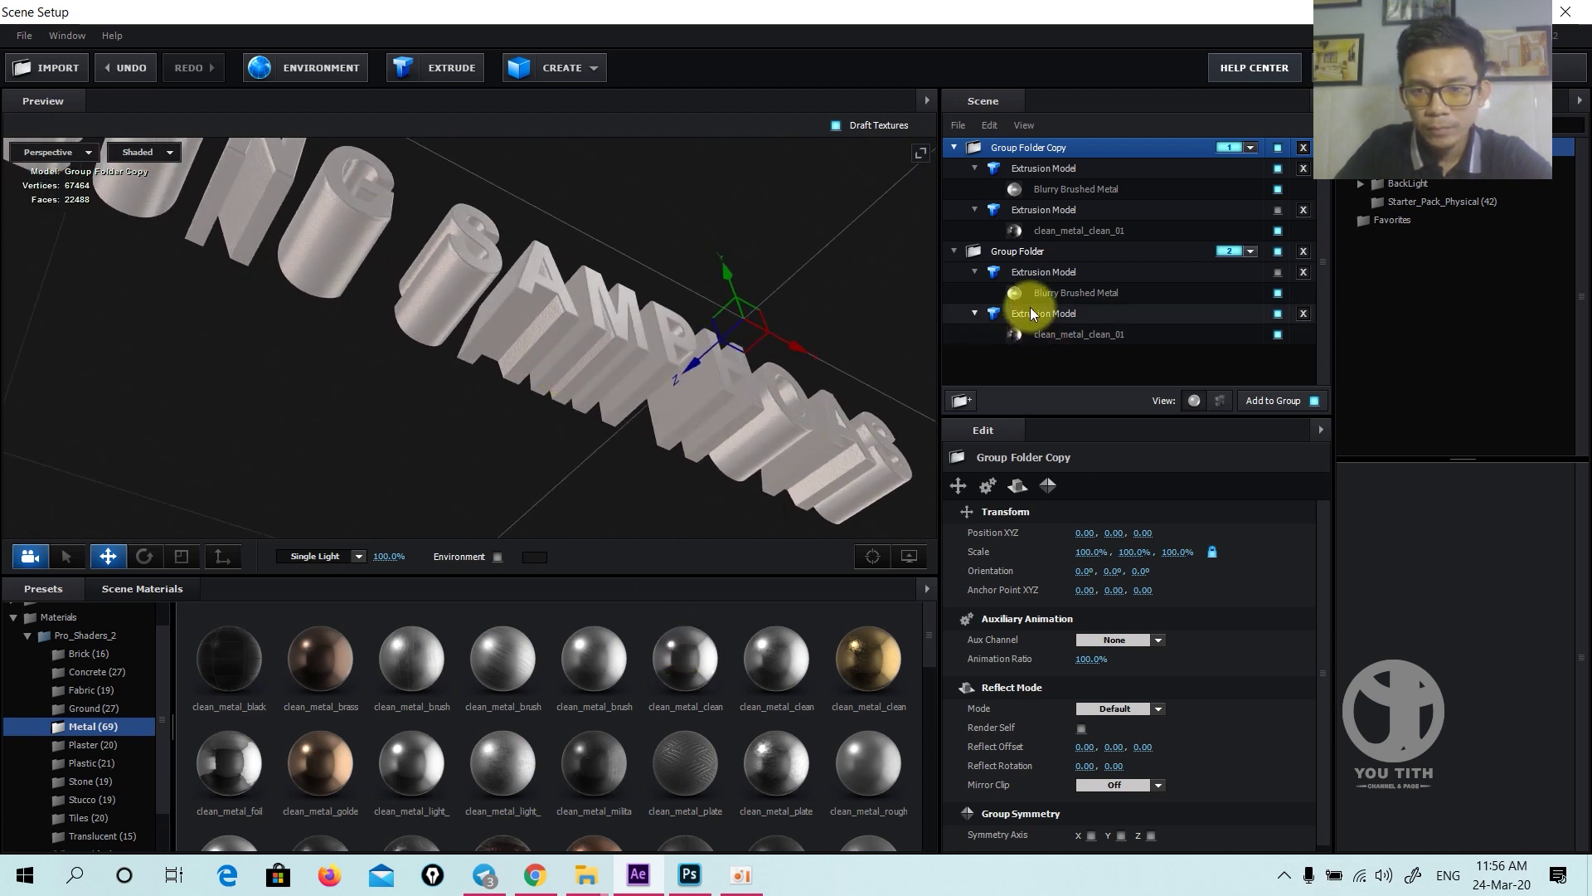
# - Delete the hidden BONG SAMPHOAS model from Group Folder and the hidden Khmer model from the copy
pyautogui.click(1050, 231)
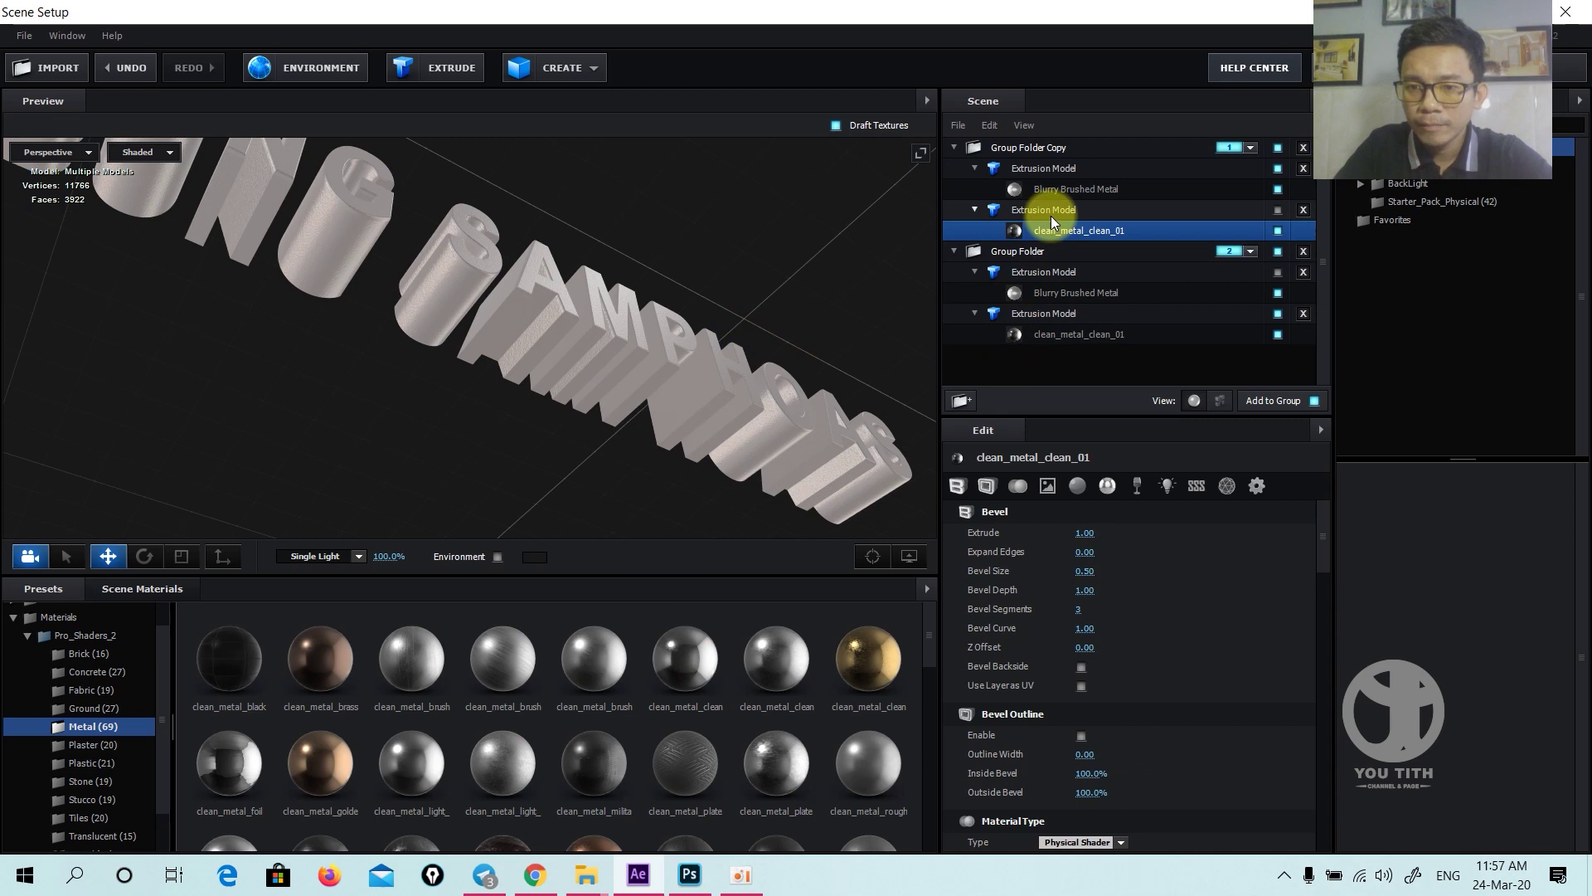
pyautogui.click(1051, 215)
pyautogui.click(1050, 314)
pyautogui.click(1062, 271)
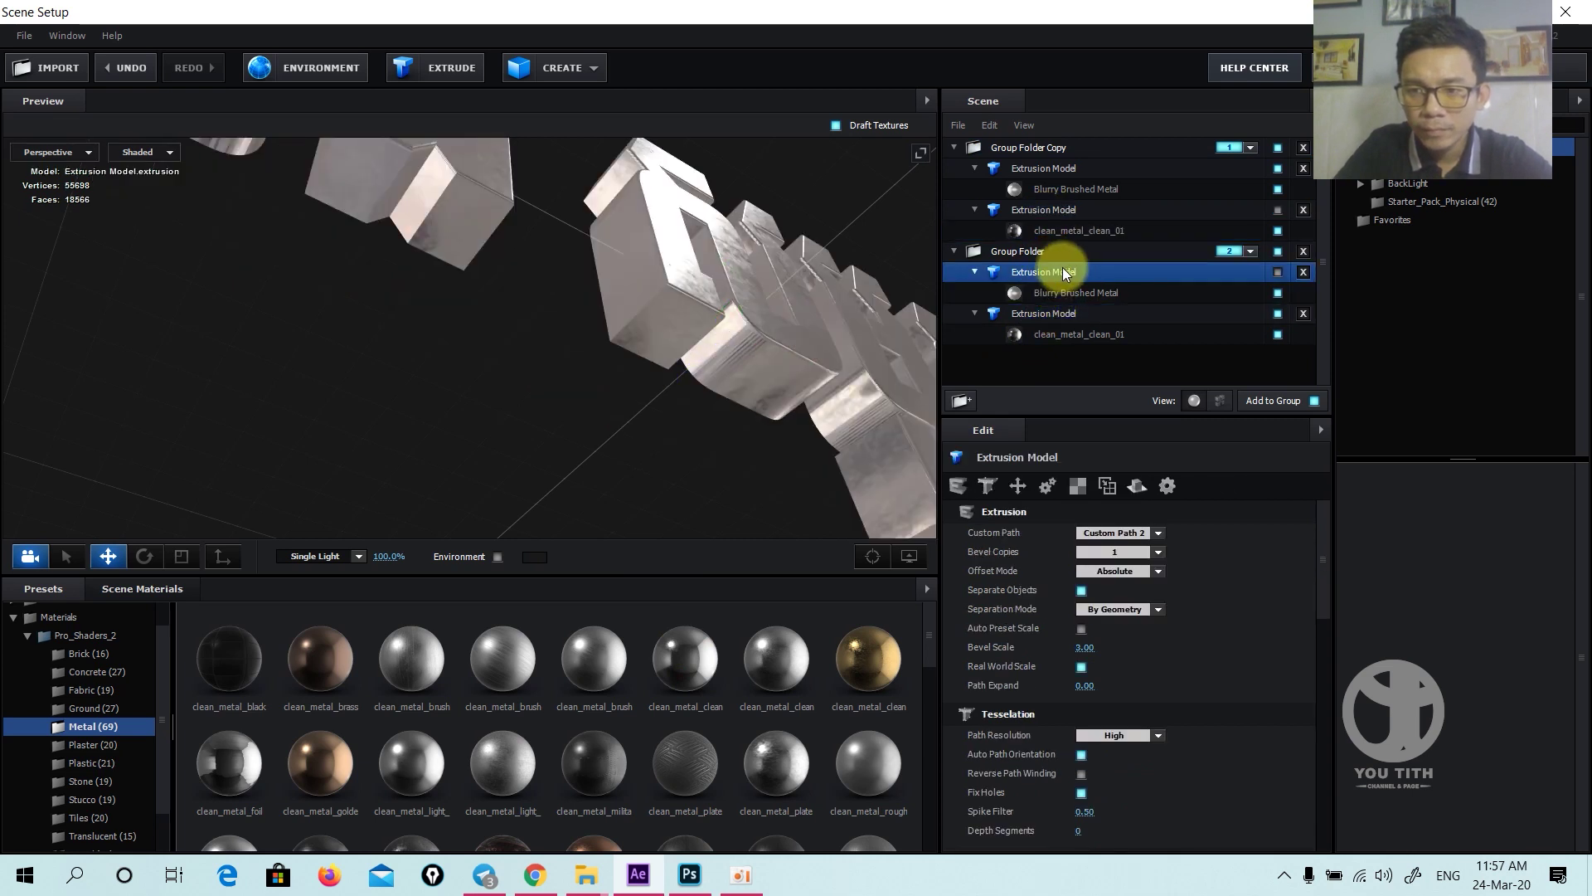
pyautogui.click(1303, 273)
pyautogui.click(1033, 168)
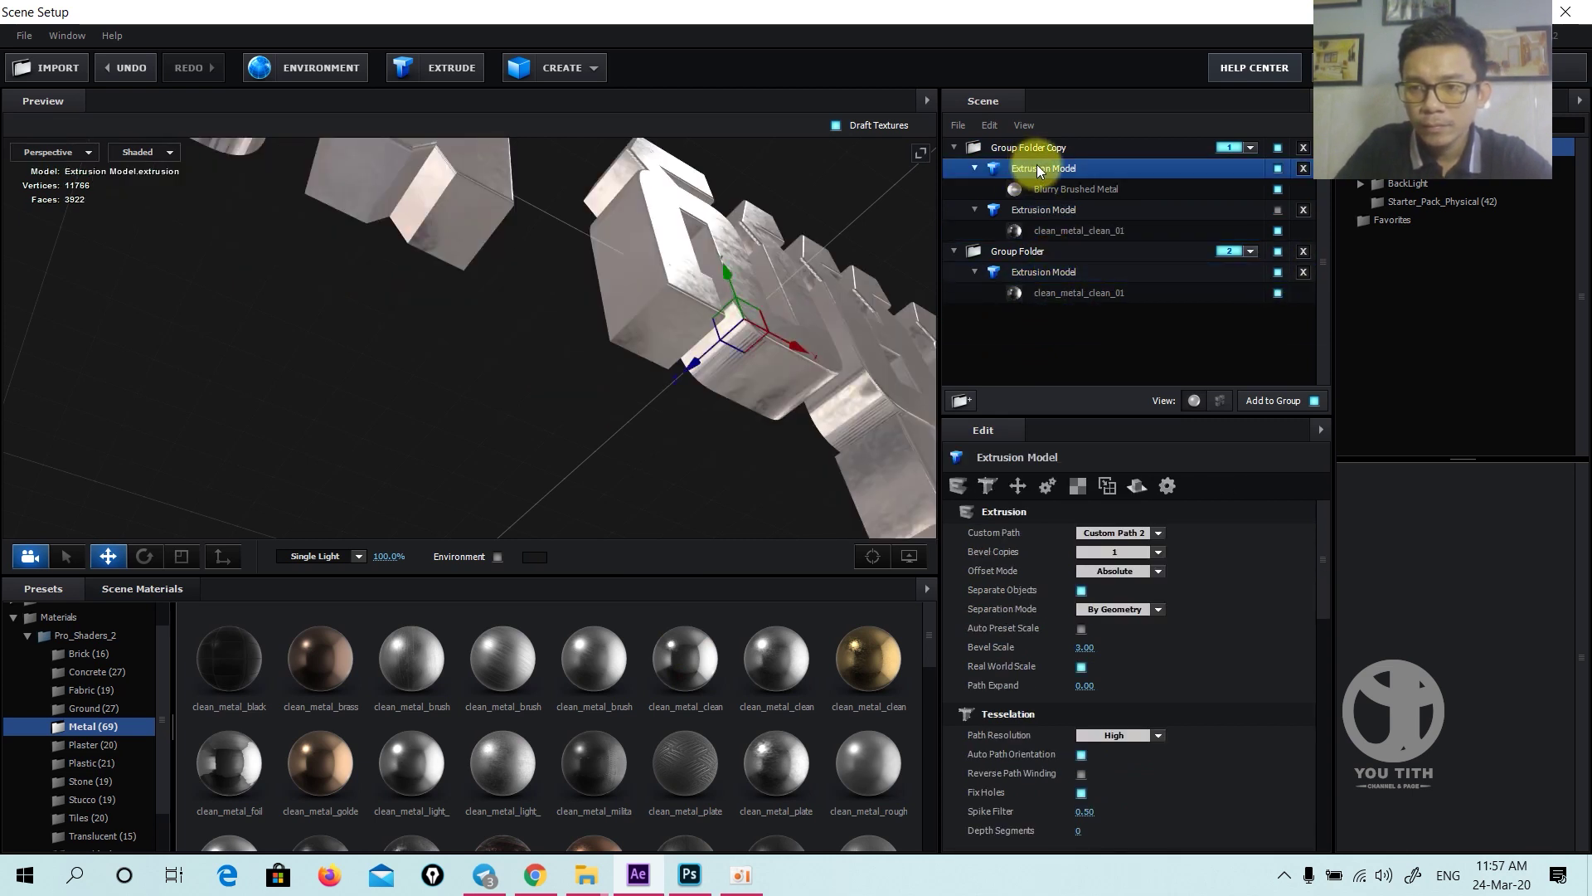
pyautogui.click(1304, 211)
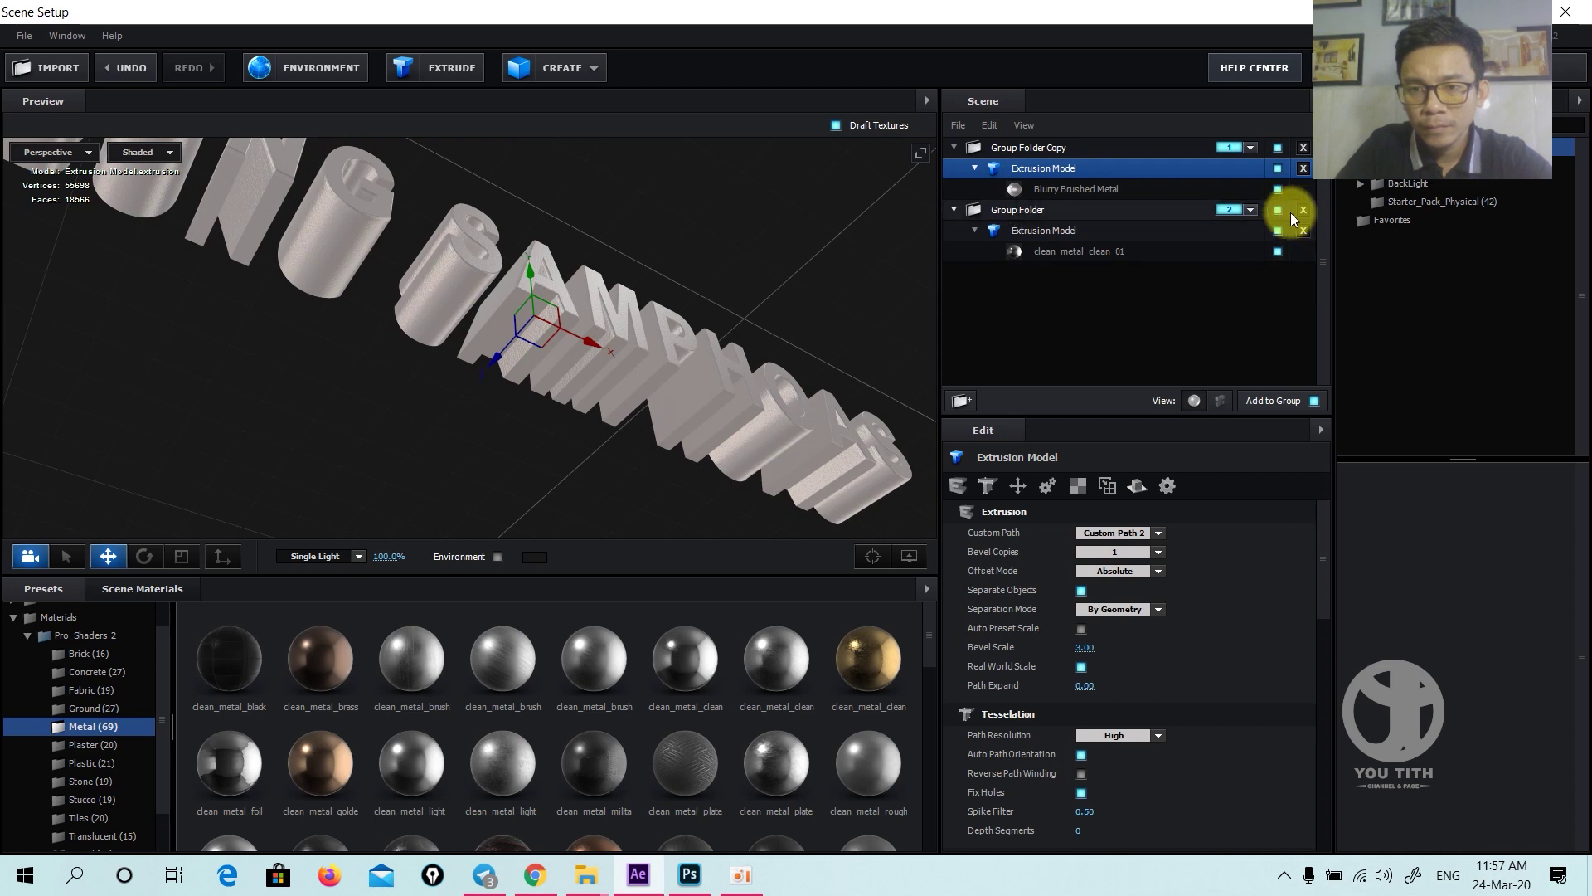
# - Orbit the preview to check the BONG SAMPHOAS and Khmer text
pyautogui.moveTo(612, 283); pyautogui.dragTo(581, 335)
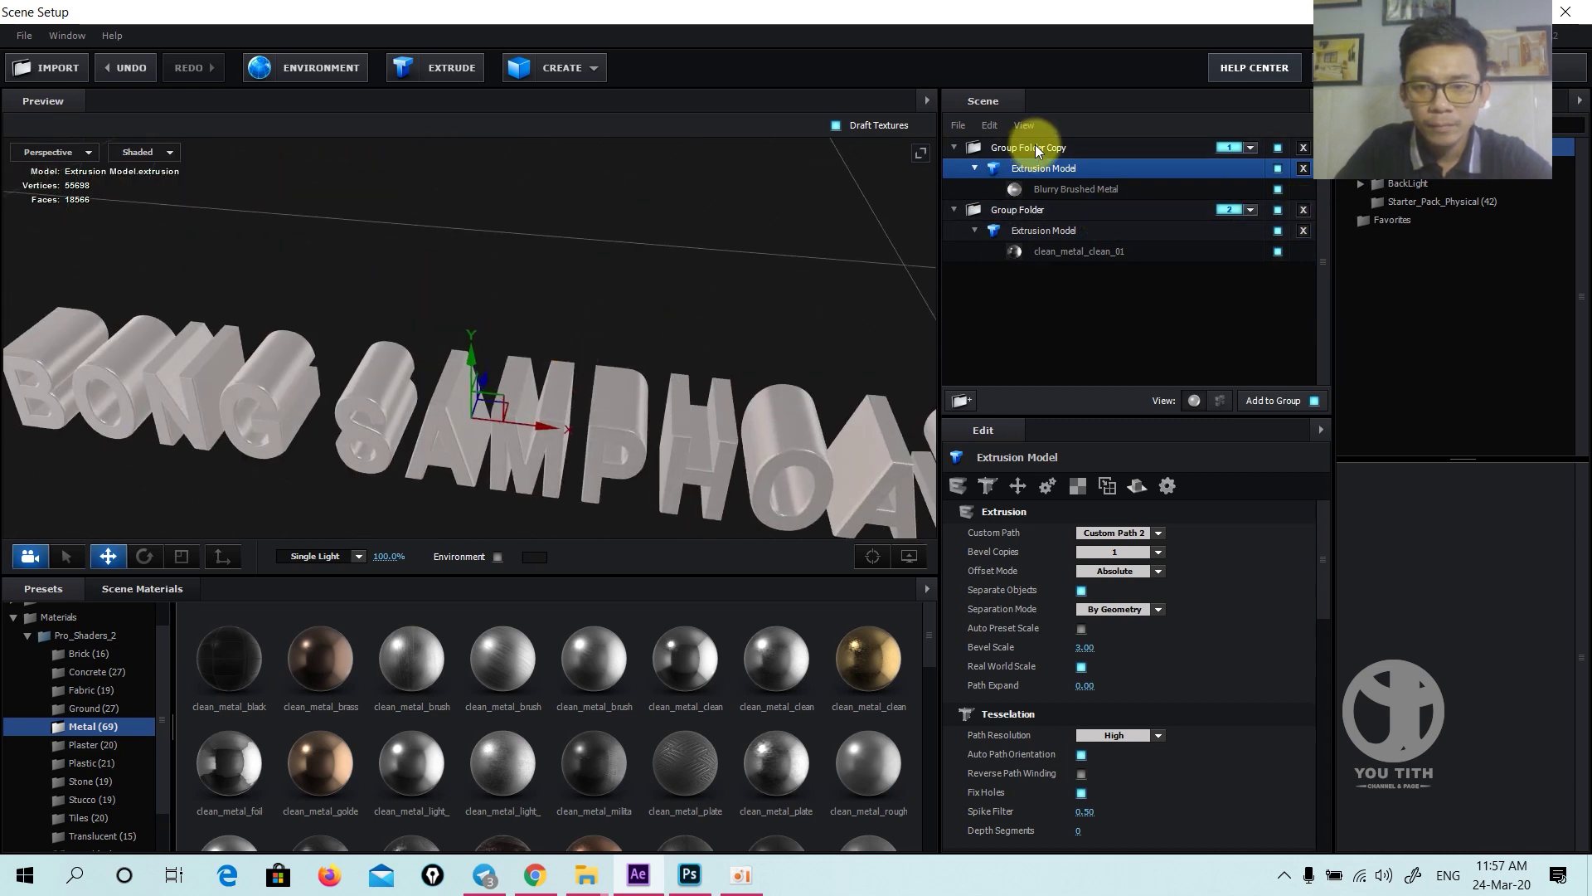
pyautogui.click(1022, 210)
pyautogui.moveTo(573, 298)
pyautogui.mouseDown()
pyautogui.moveTo(619, 380)
pyautogui.moveTo(573, 364)
pyautogui.mouseUp()
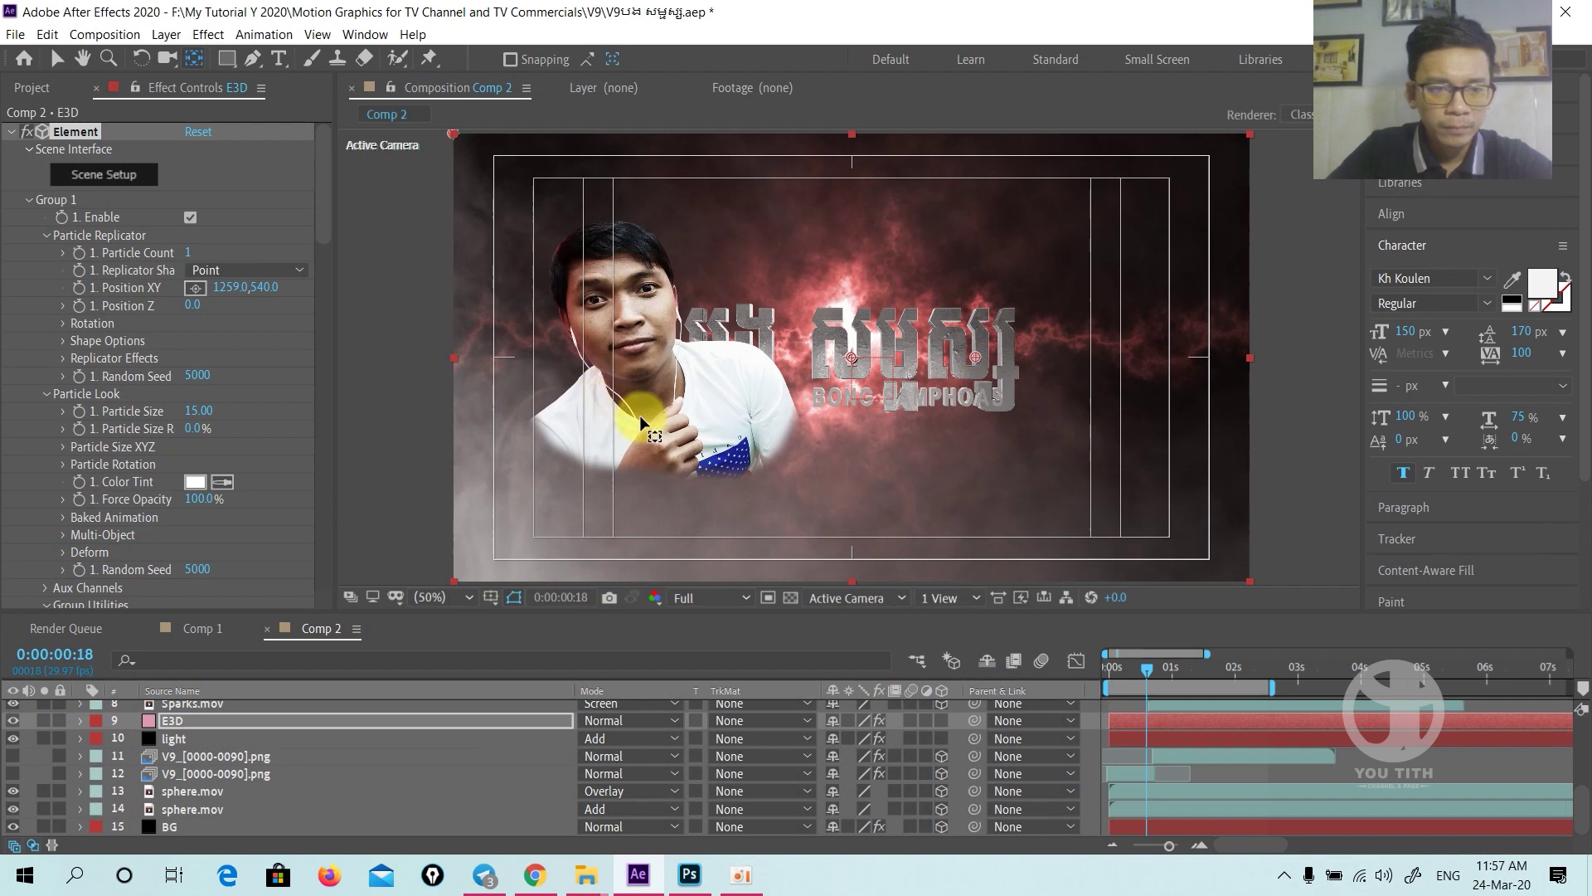
# - Shift both title lines right and set Group 2 Particle Size to 16
pyautogui.moveTo(225, 299)
pyautogui.mouseDown()
pyautogui.moveTo(336, 299)
pyautogui.moveTo(203, 356)
pyautogui.mouseUp()
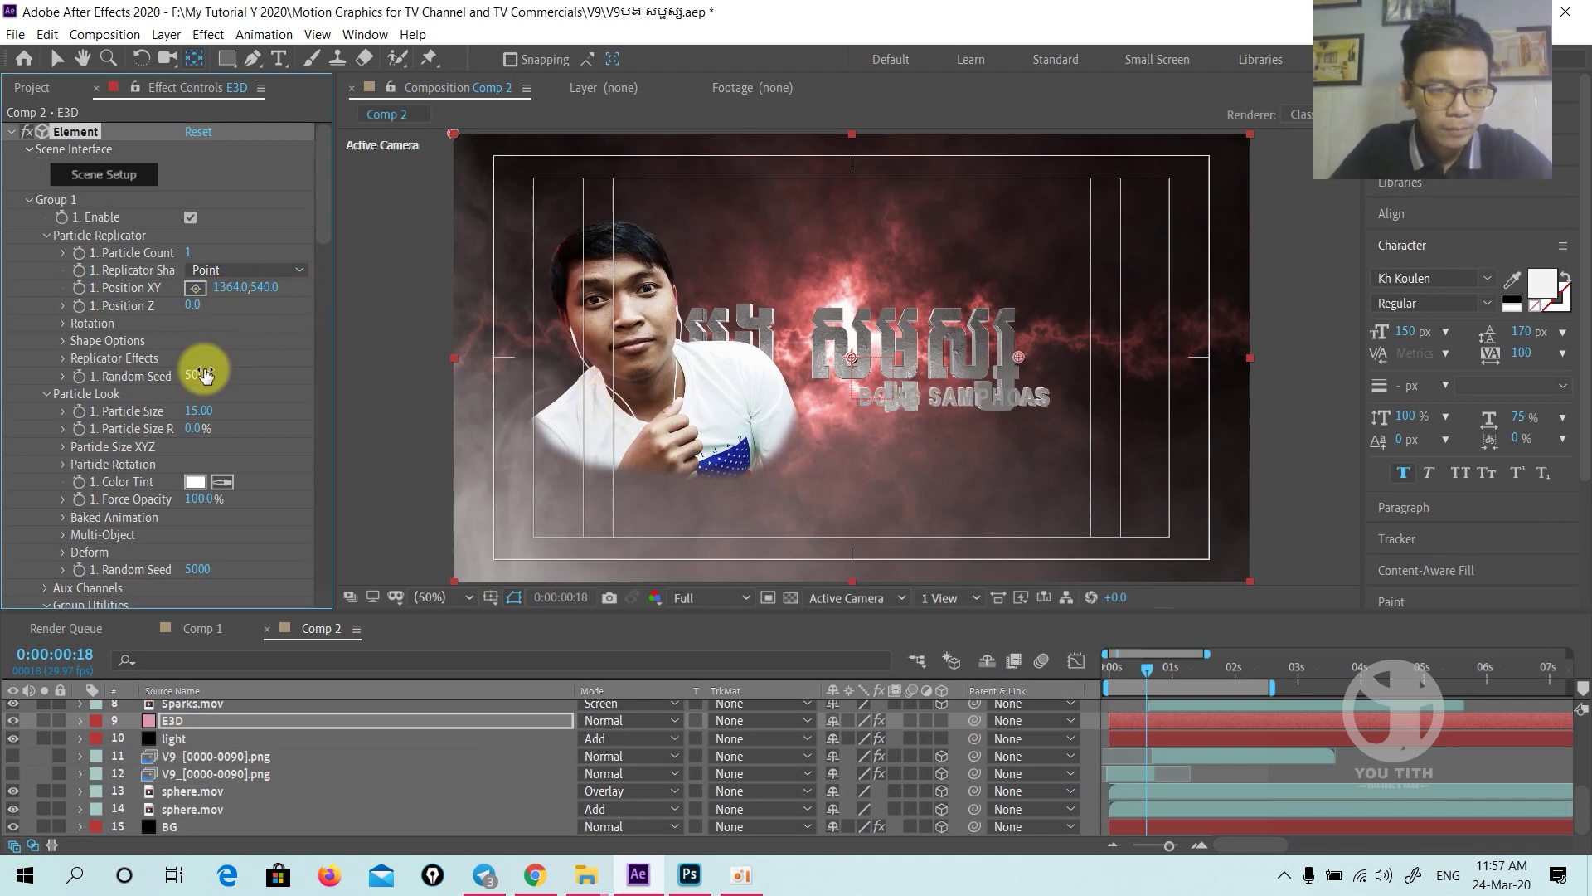
pyautogui.scroll(-3, 132, 400)
pyautogui.scroll(-4, 141, 402)
pyautogui.scroll(-5, 141, 402)
pyautogui.scroll(-4, 141, 402)
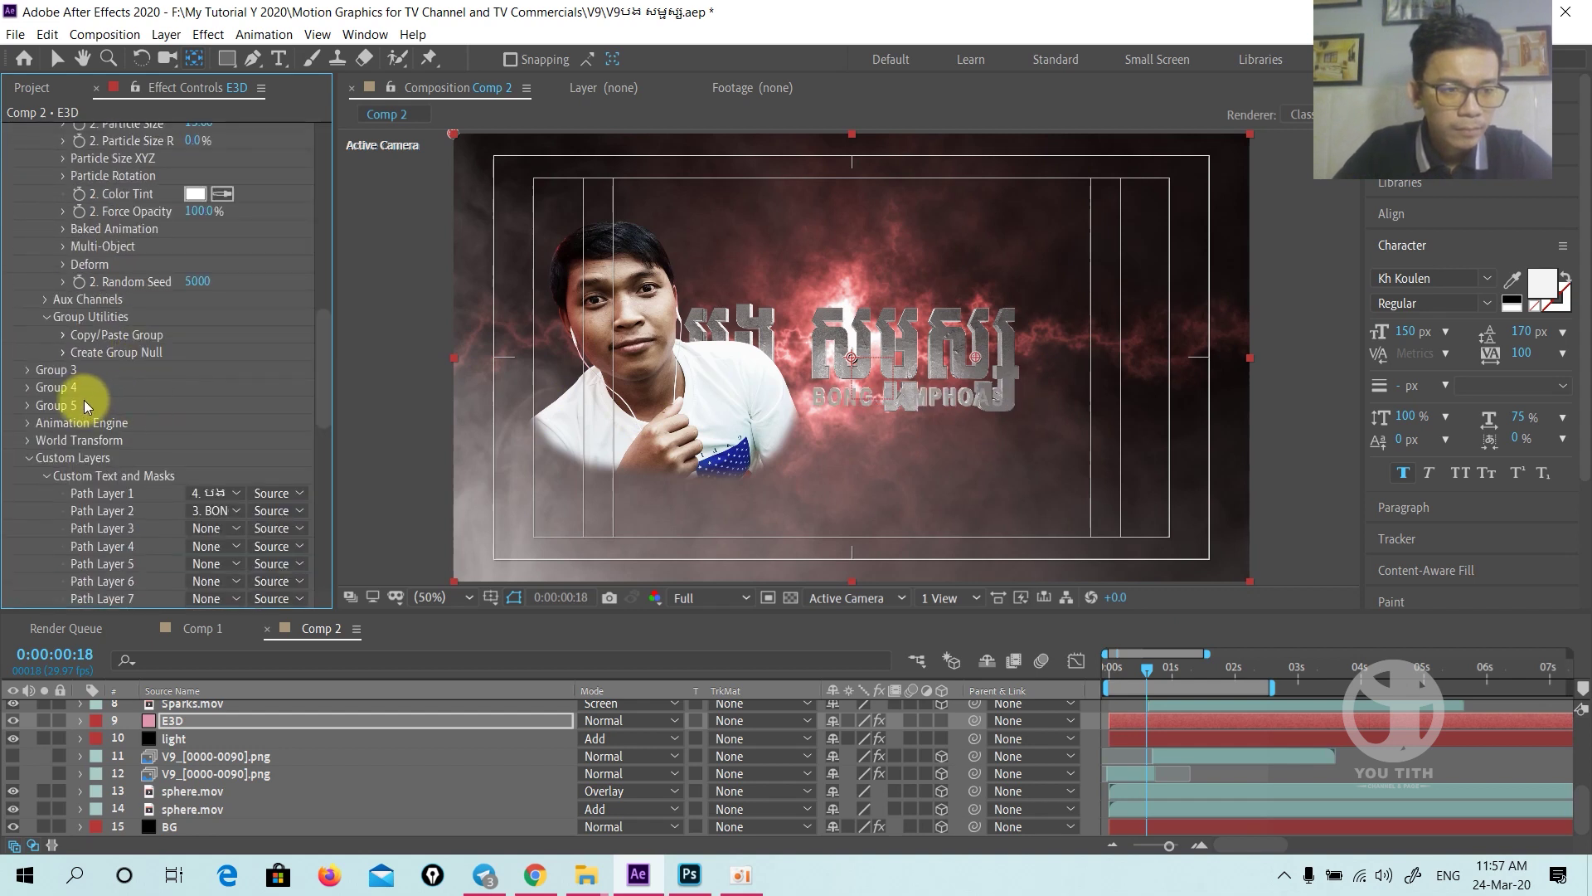
pyautogui.scroll(6, 117, 389)
pyautogui.scroll(5, 166, 375)
pyautogui.moveTo(228, 339); pyautogui.dragTo(507, 318)
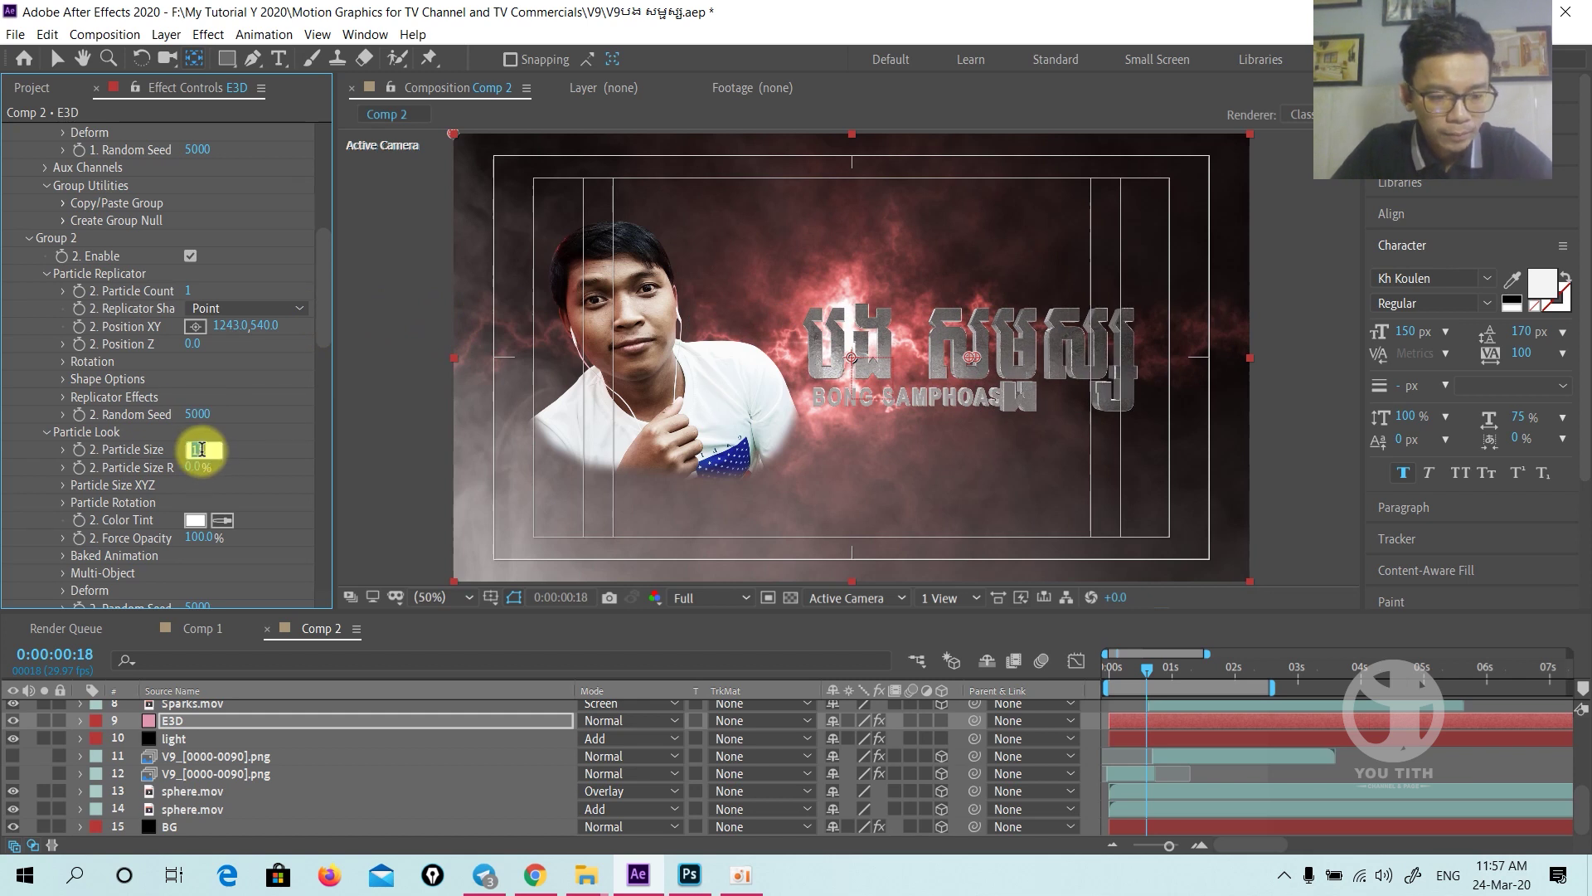
pyautogui.moveTo(198, 452); pyautogui.dragTo(200, 457)
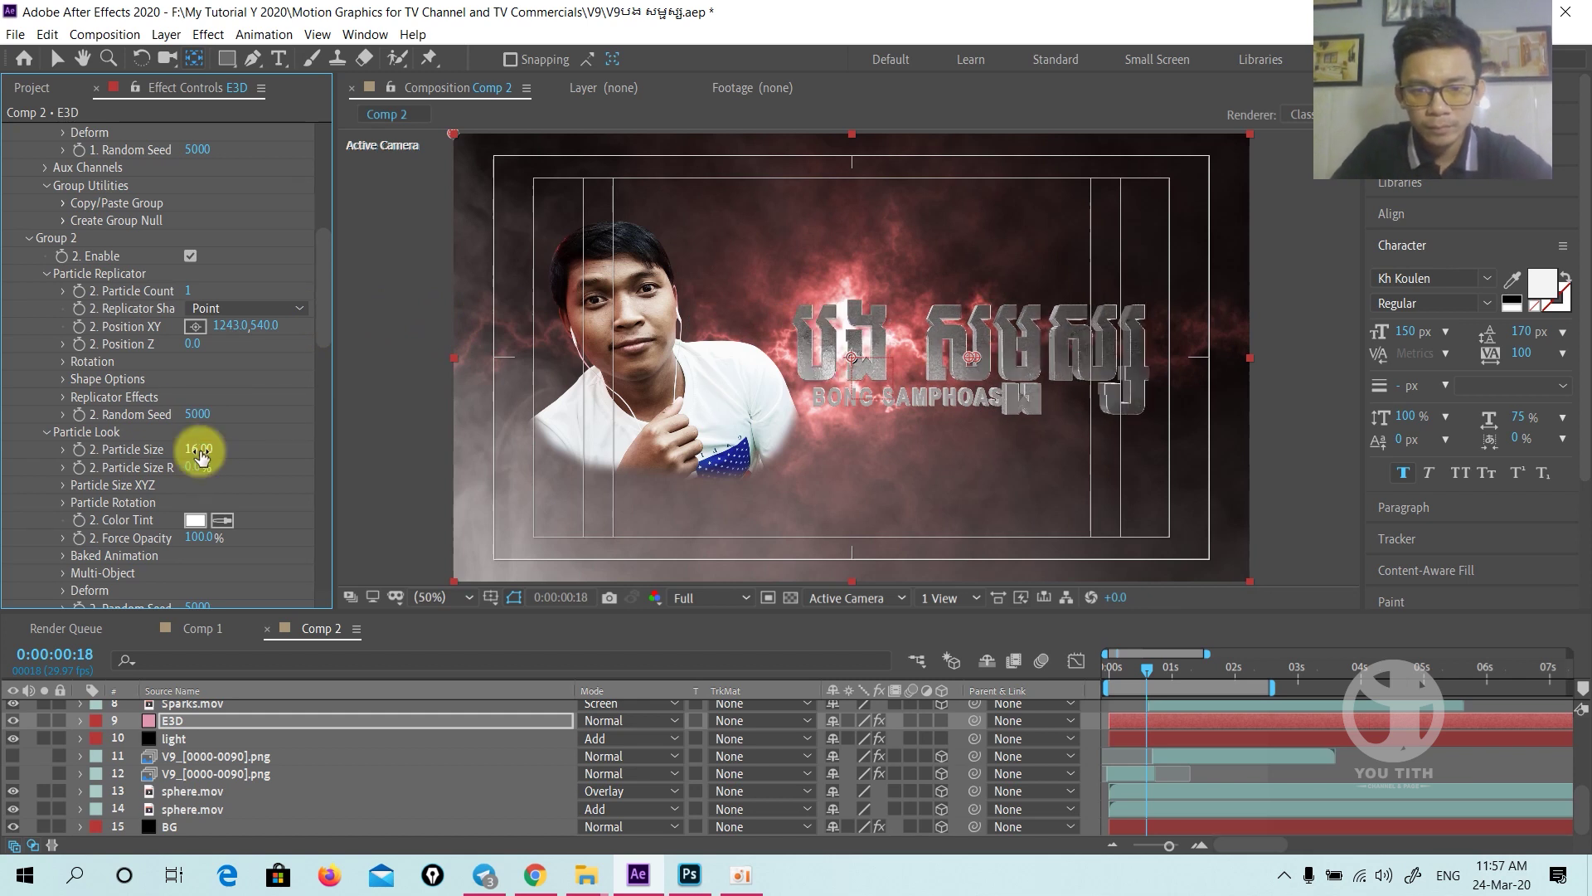
# - Fine-tune the BONG SAMPHOAS line's Position XY to about 1243, 540
pyautogui.scroll(2, 145, 408)
pyautogui.scroll(3, 154, 432)
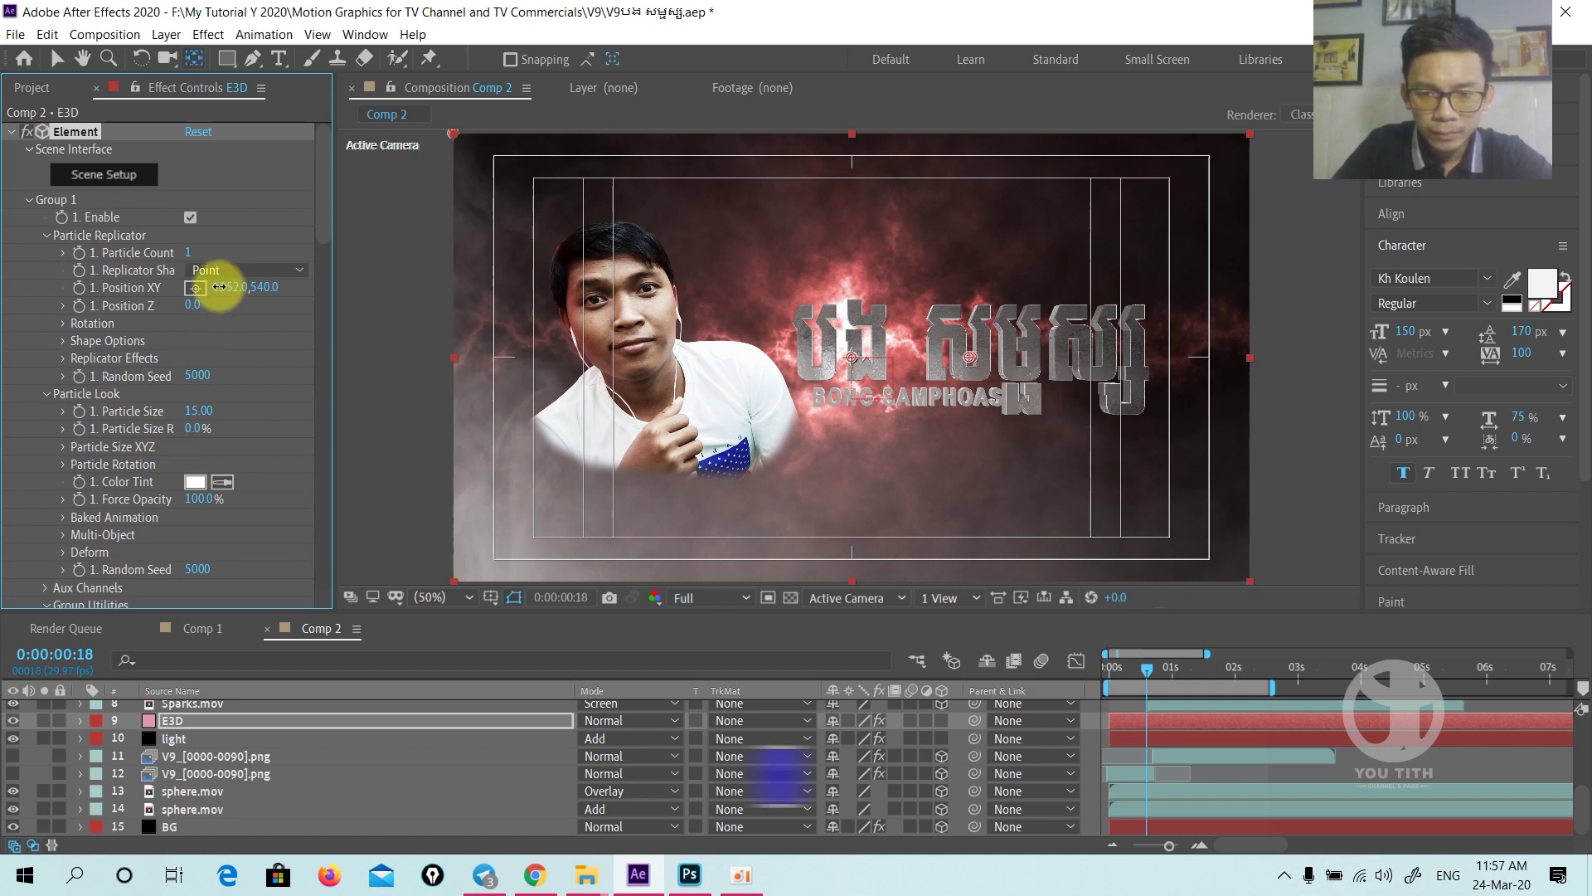
pyautogui.moveTo(219, 286); pyautogui.dragTo(218, 287)
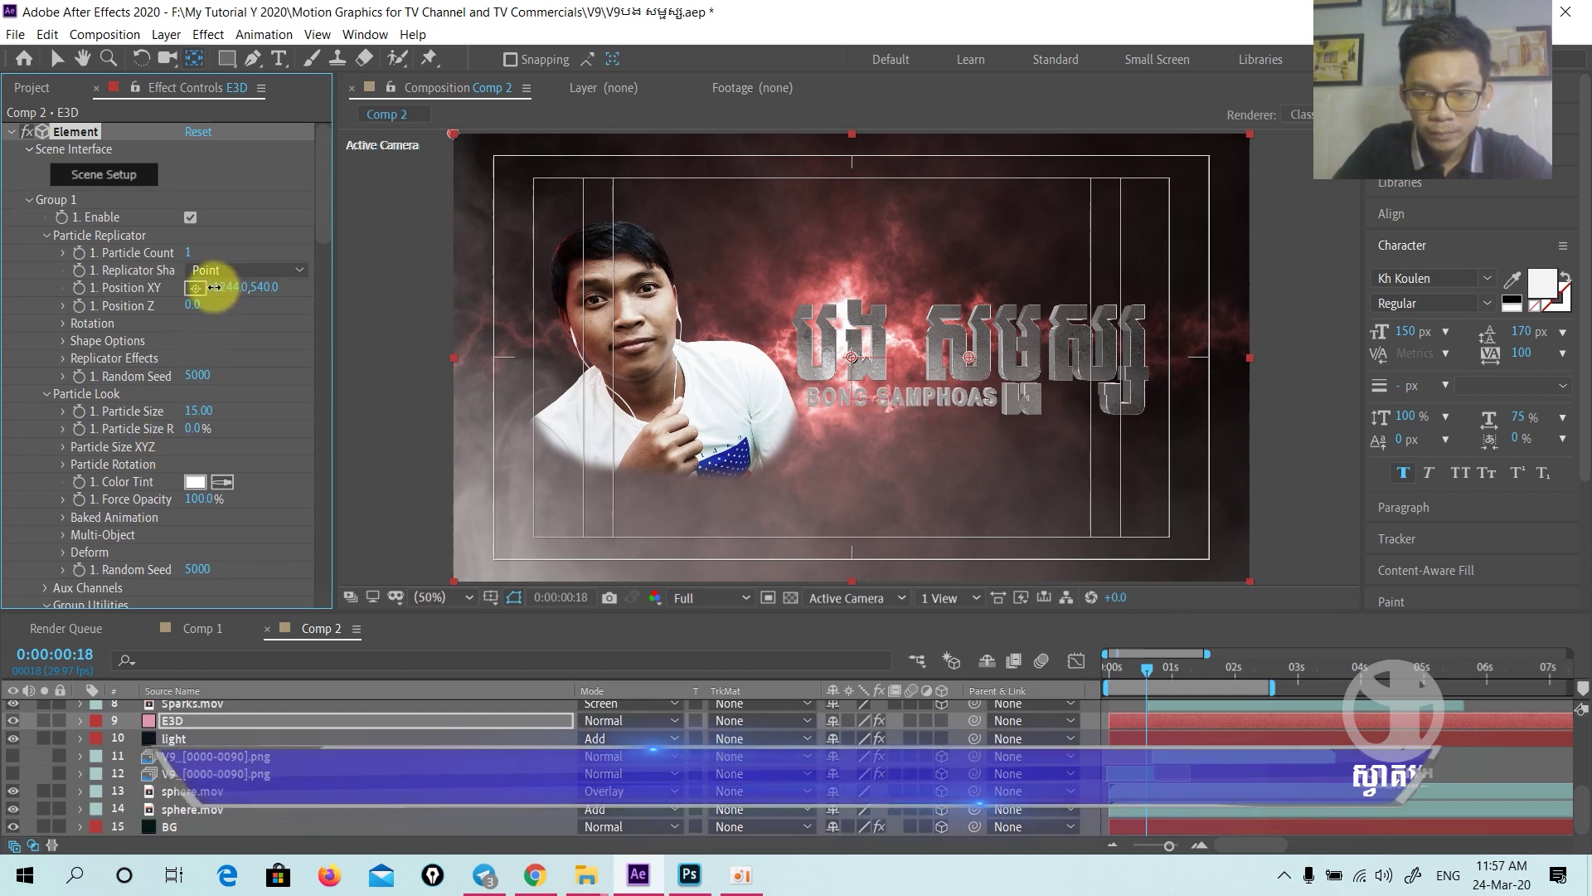
pyautogui.click(197, 288)
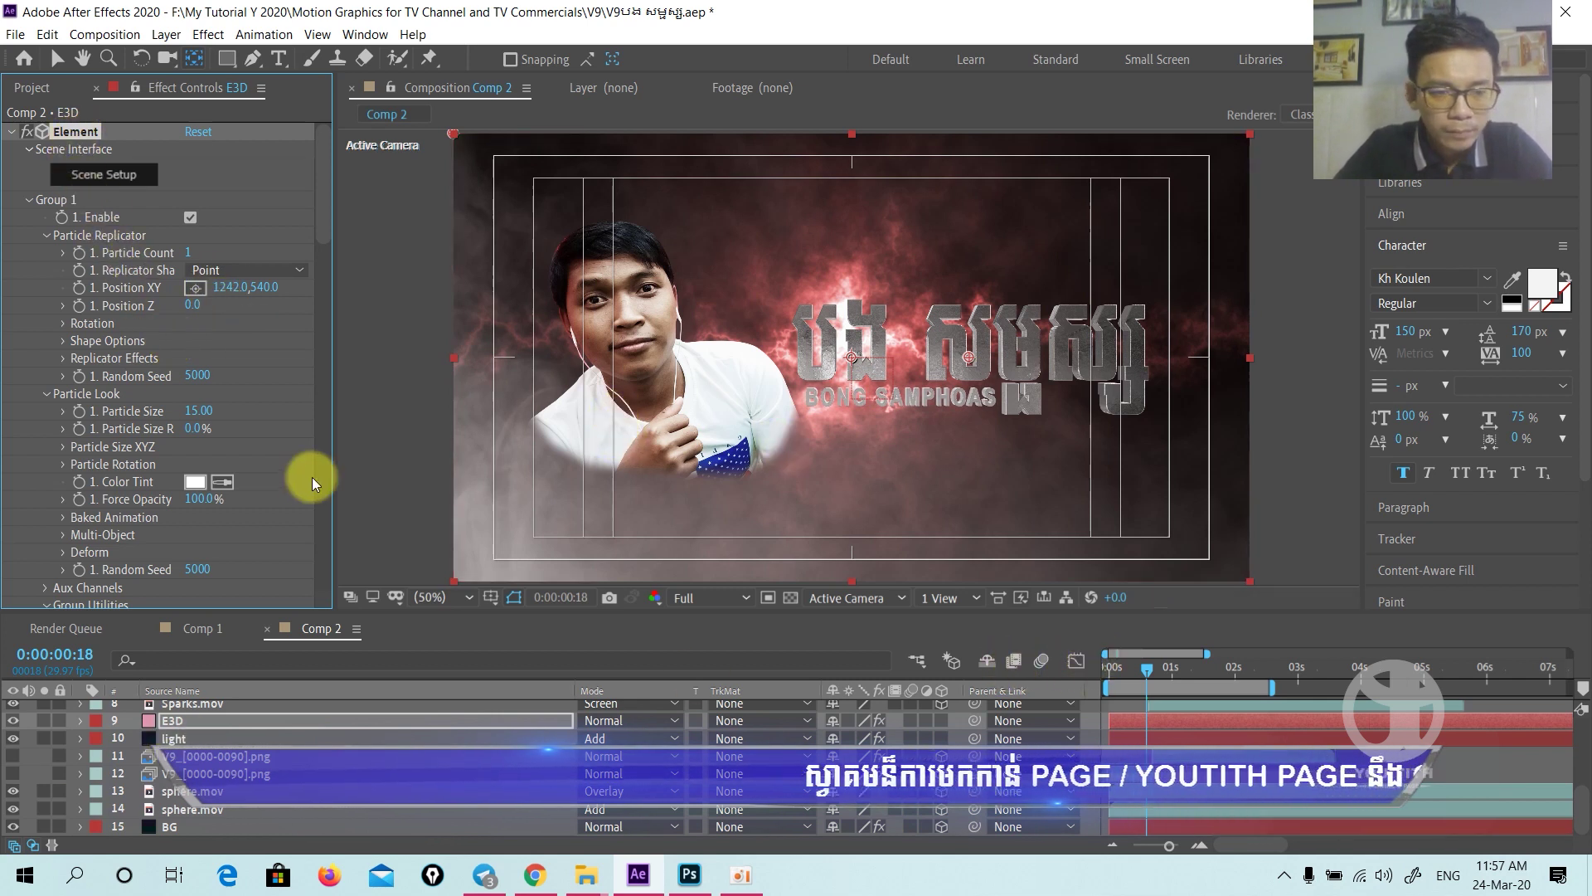
pyautogui.moveTo(231, 290); pyautogui.dragTo(220, 290)
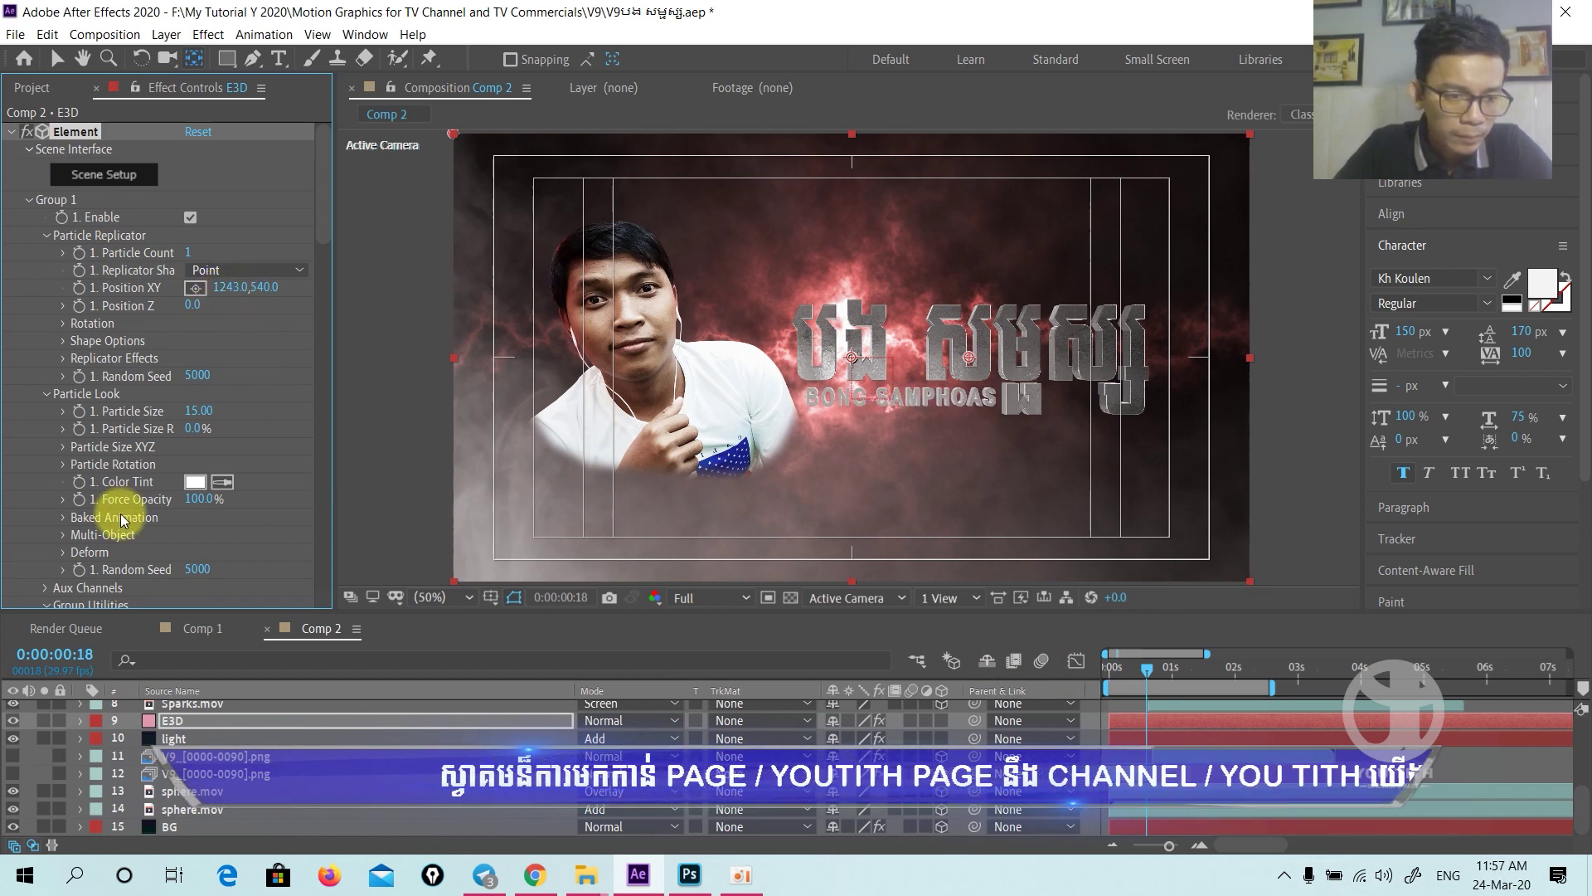
# - Return the playhead to frame 0
pyautogui.scroll(-3, 125, 523)
pyautogui.scroll(-5, 126, 529)
pyautogui.scroll(-3, 126, 525)
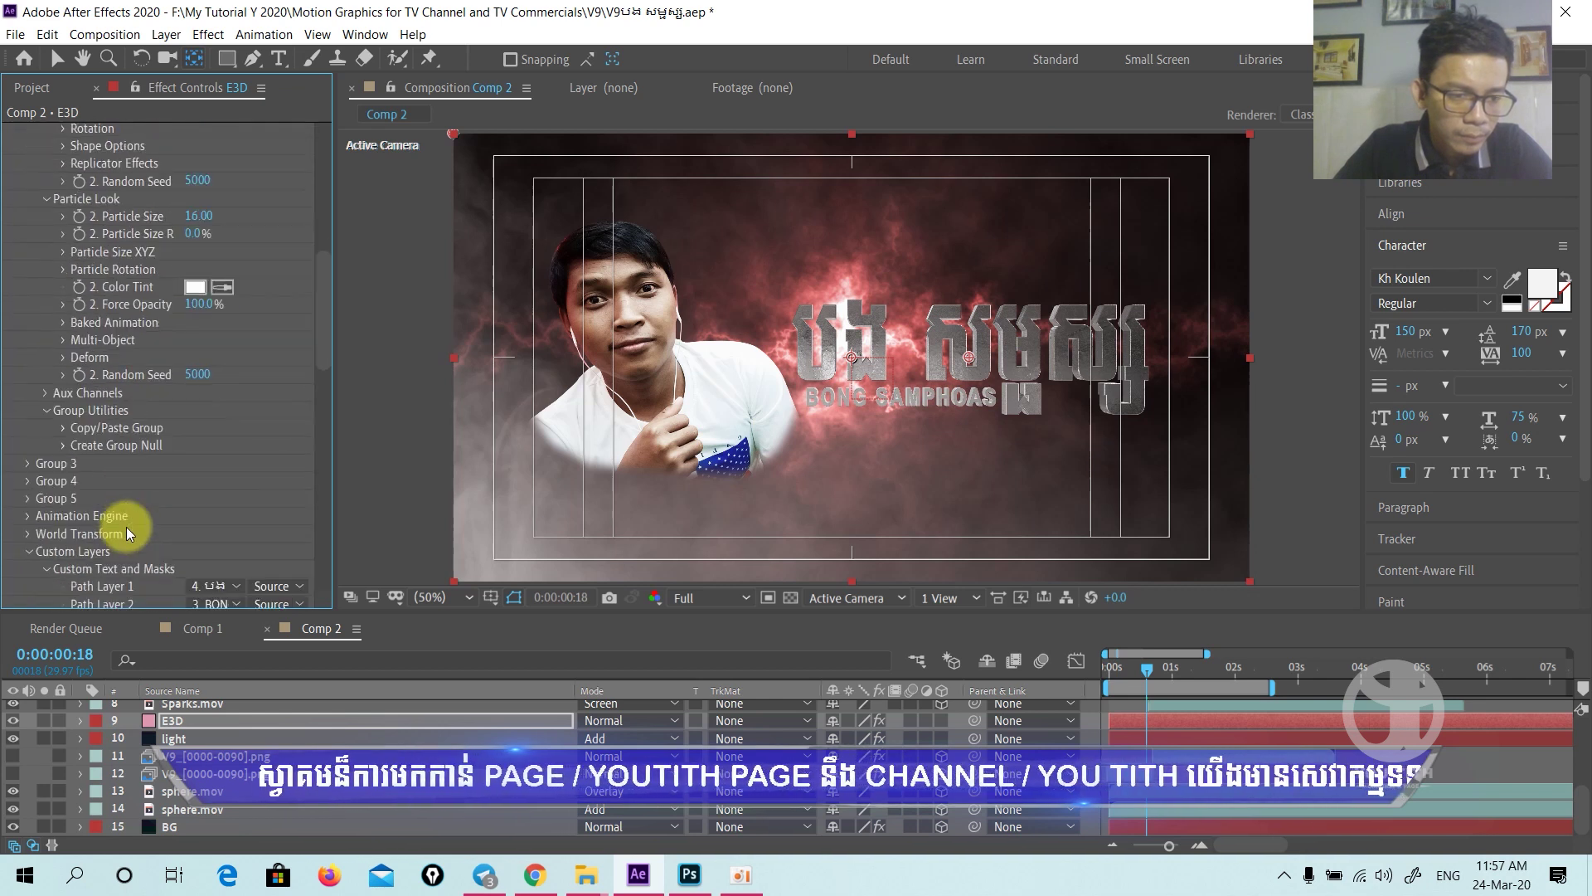
pyautogui.scroll(3, 127, 526)
pyautogui.scroll(4, 129, 529)
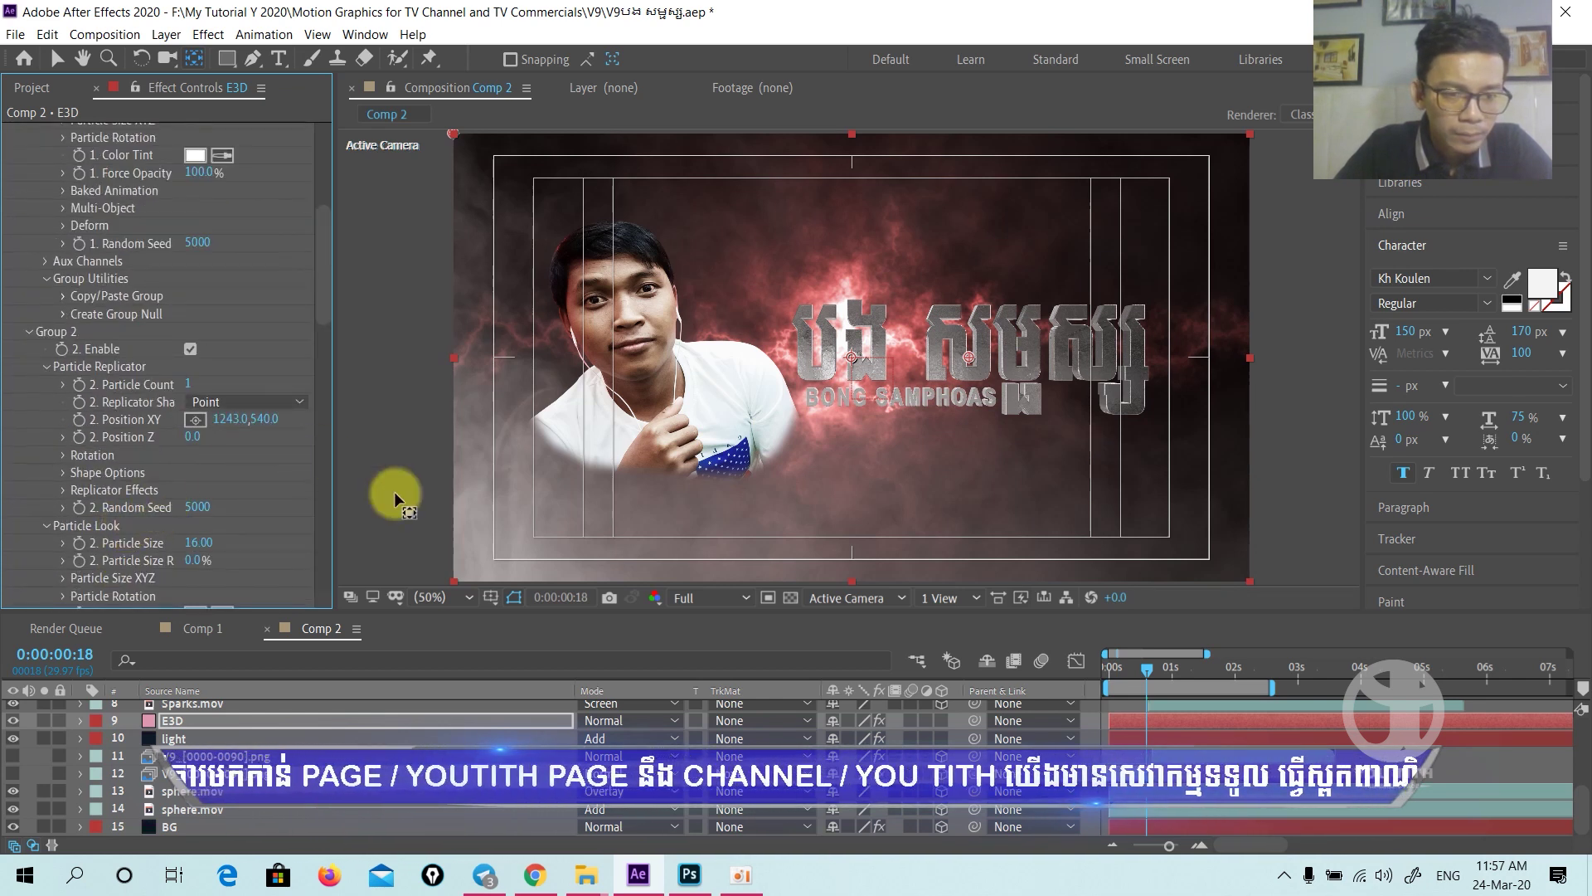
pyautogui.moveTo(1147, 668); pyautogui.dragTo(1096, 674)
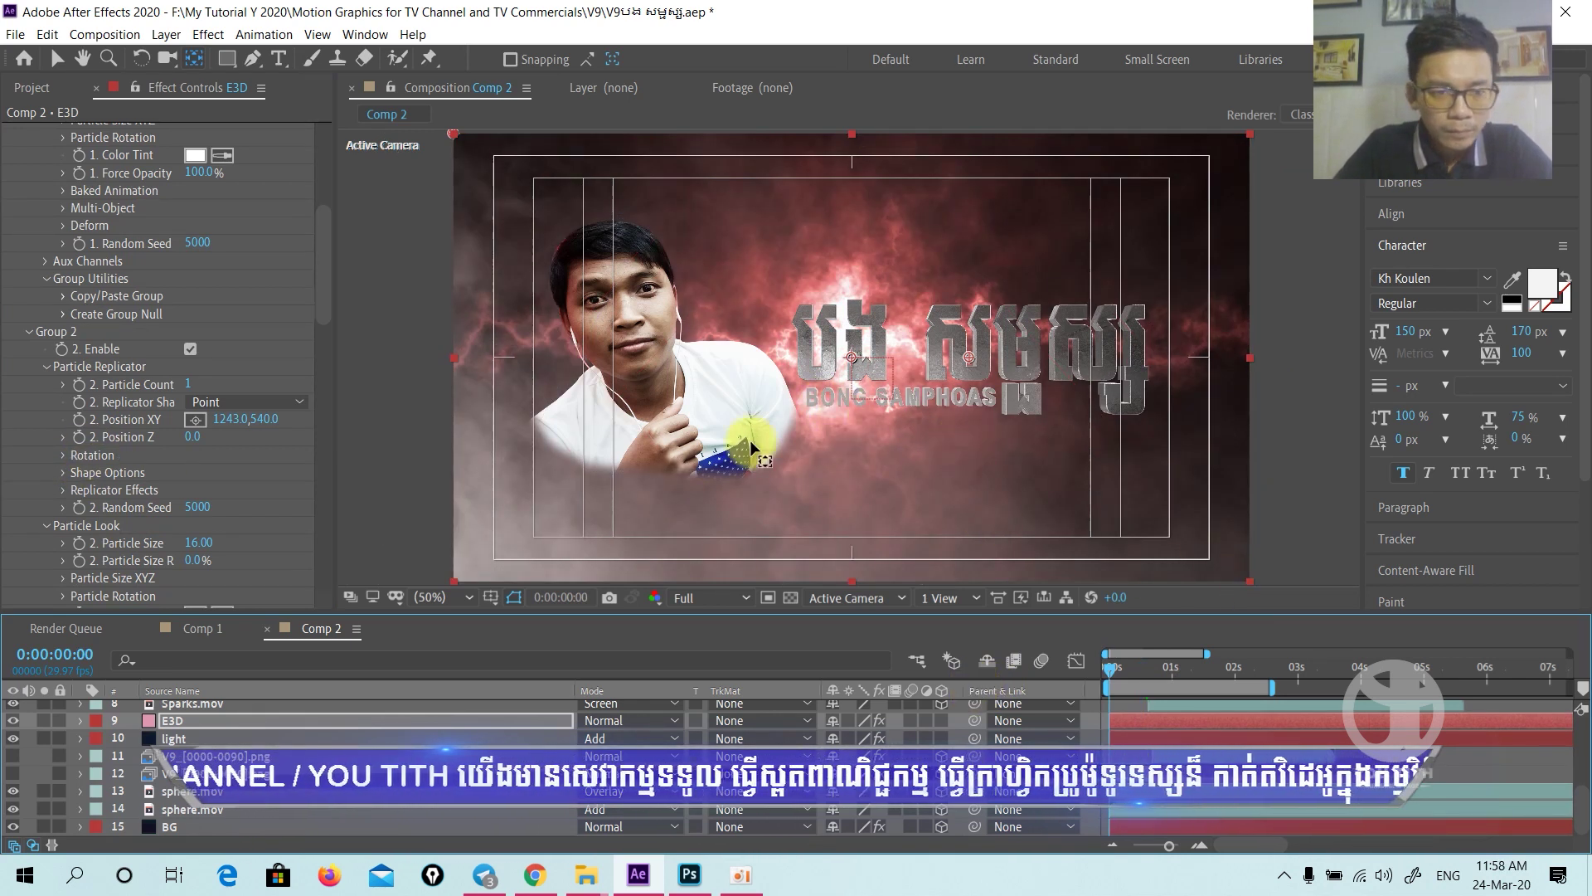
# - Go to frame 20 and save the project
pyautogui.scroll(5, 301, 715)
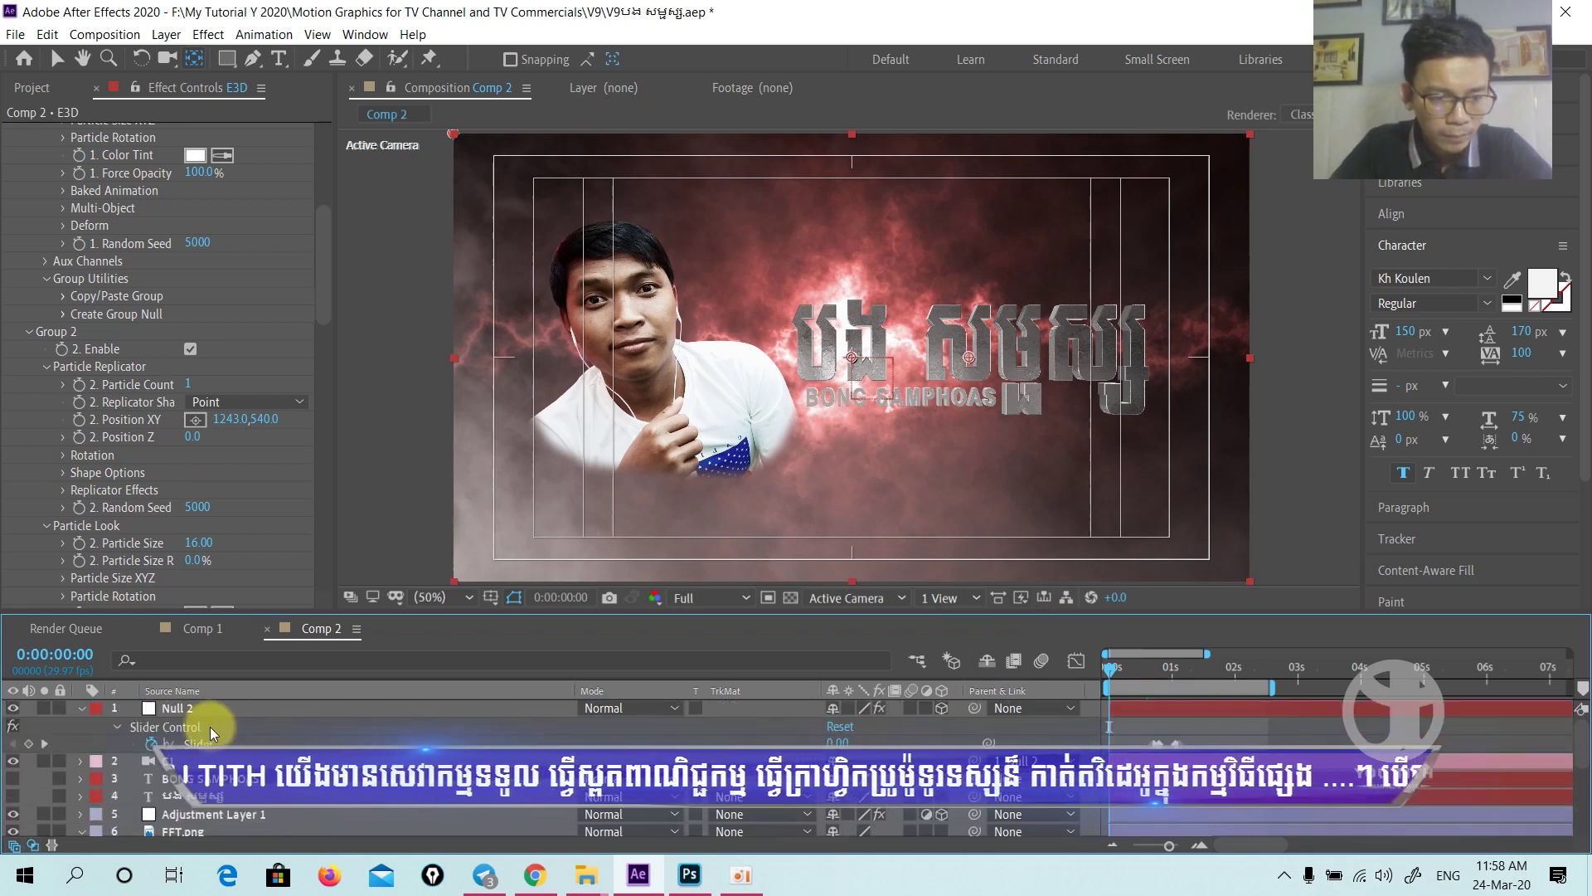
pyautogui.click(1151, 669)
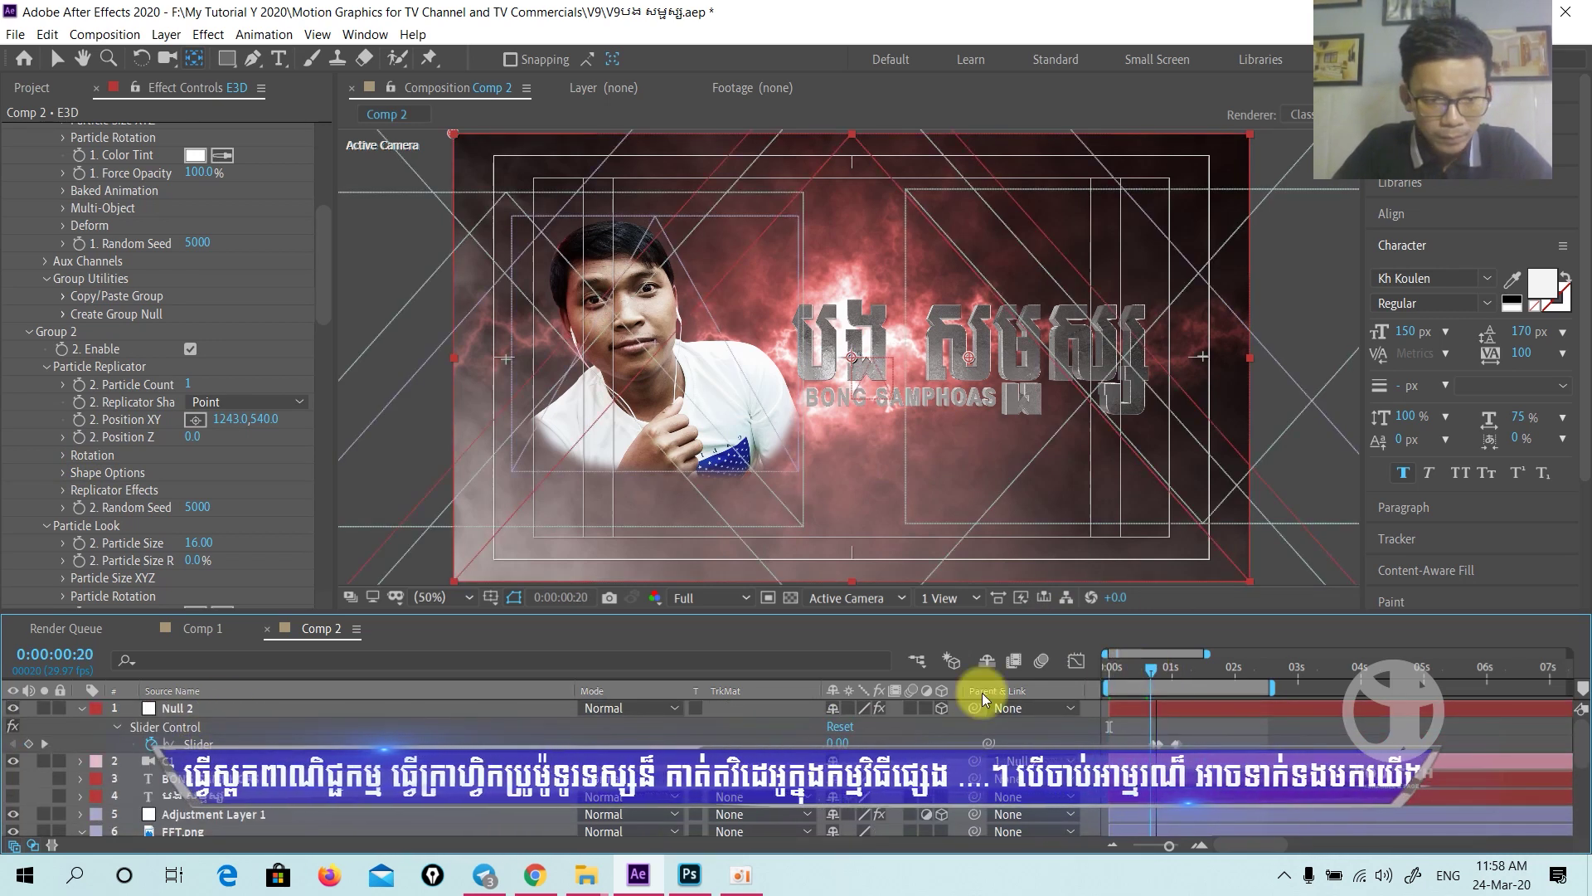
pyautogui.scroll(-4, 116, 344)
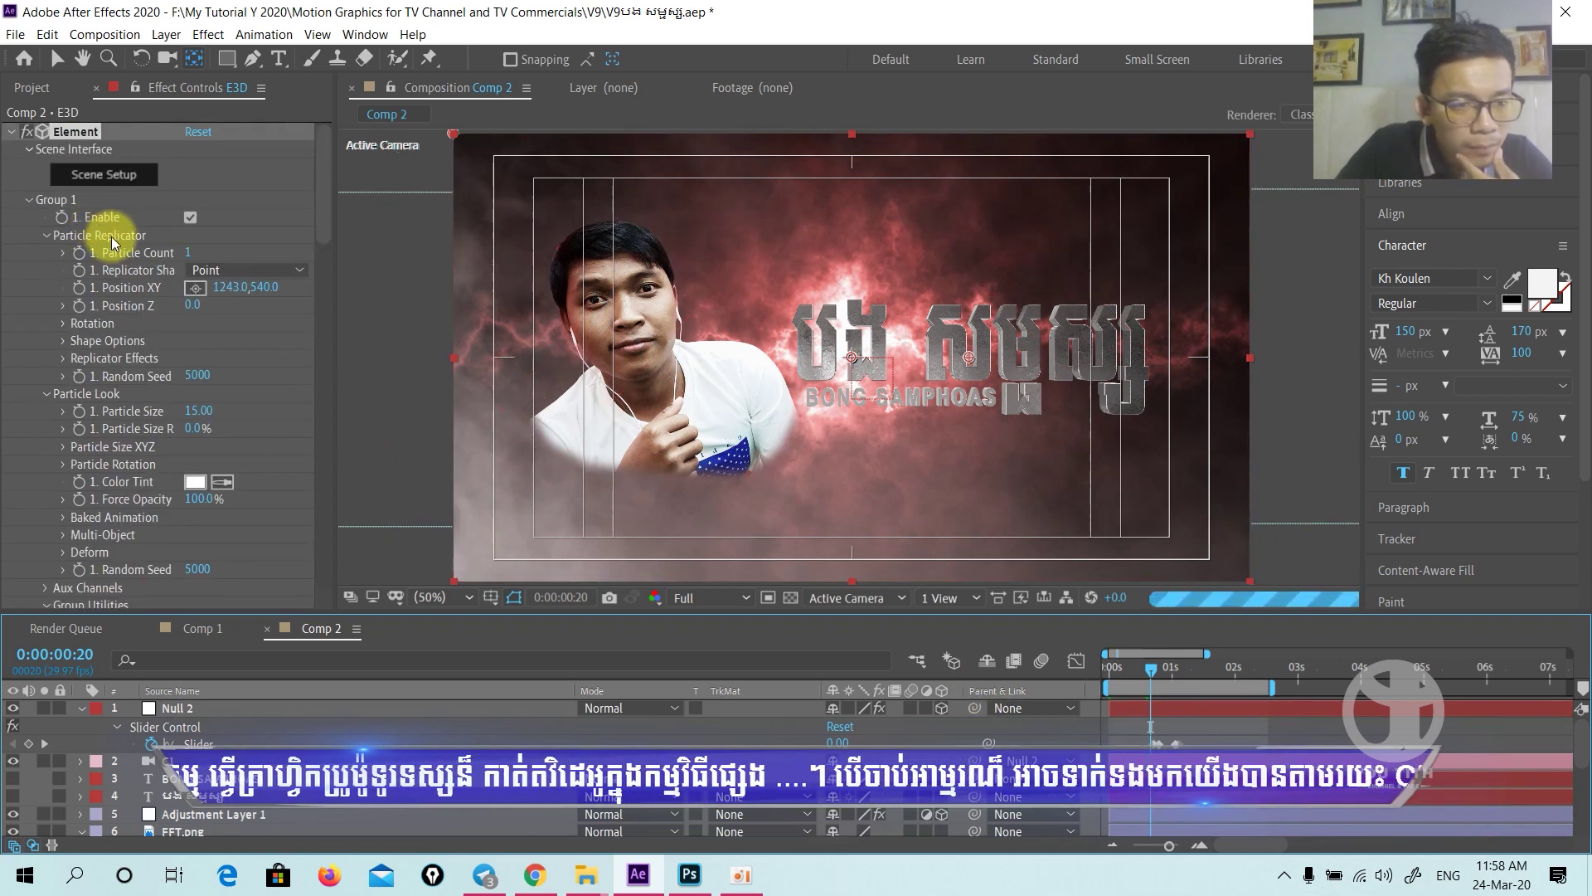
pyautogui.scroll(-5, 116, 347)
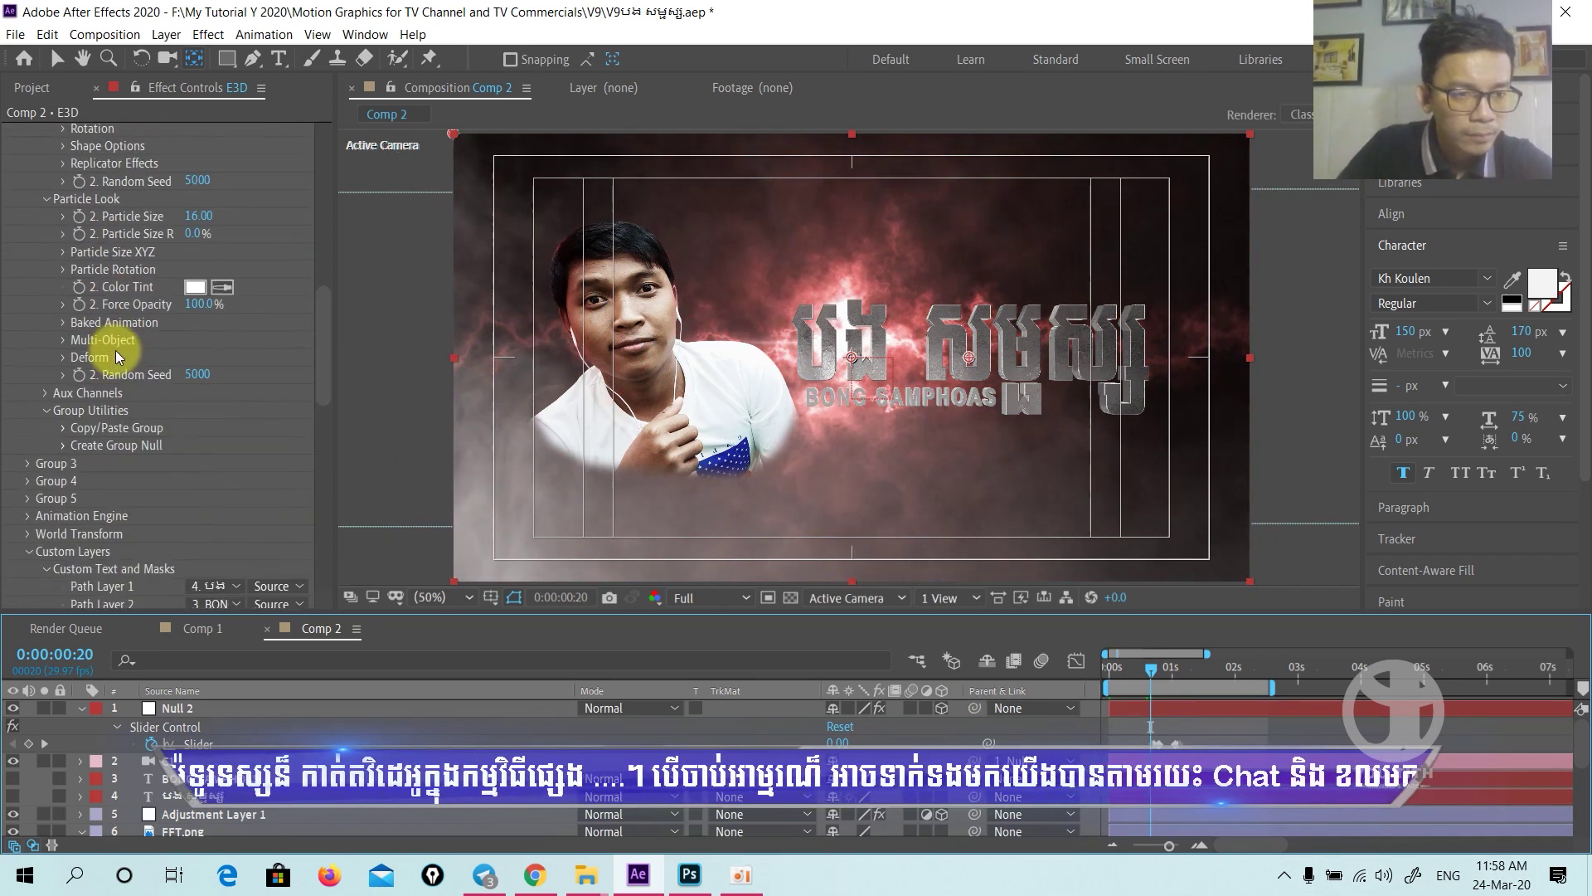
pyautogui.scroll(4, 116, 350)
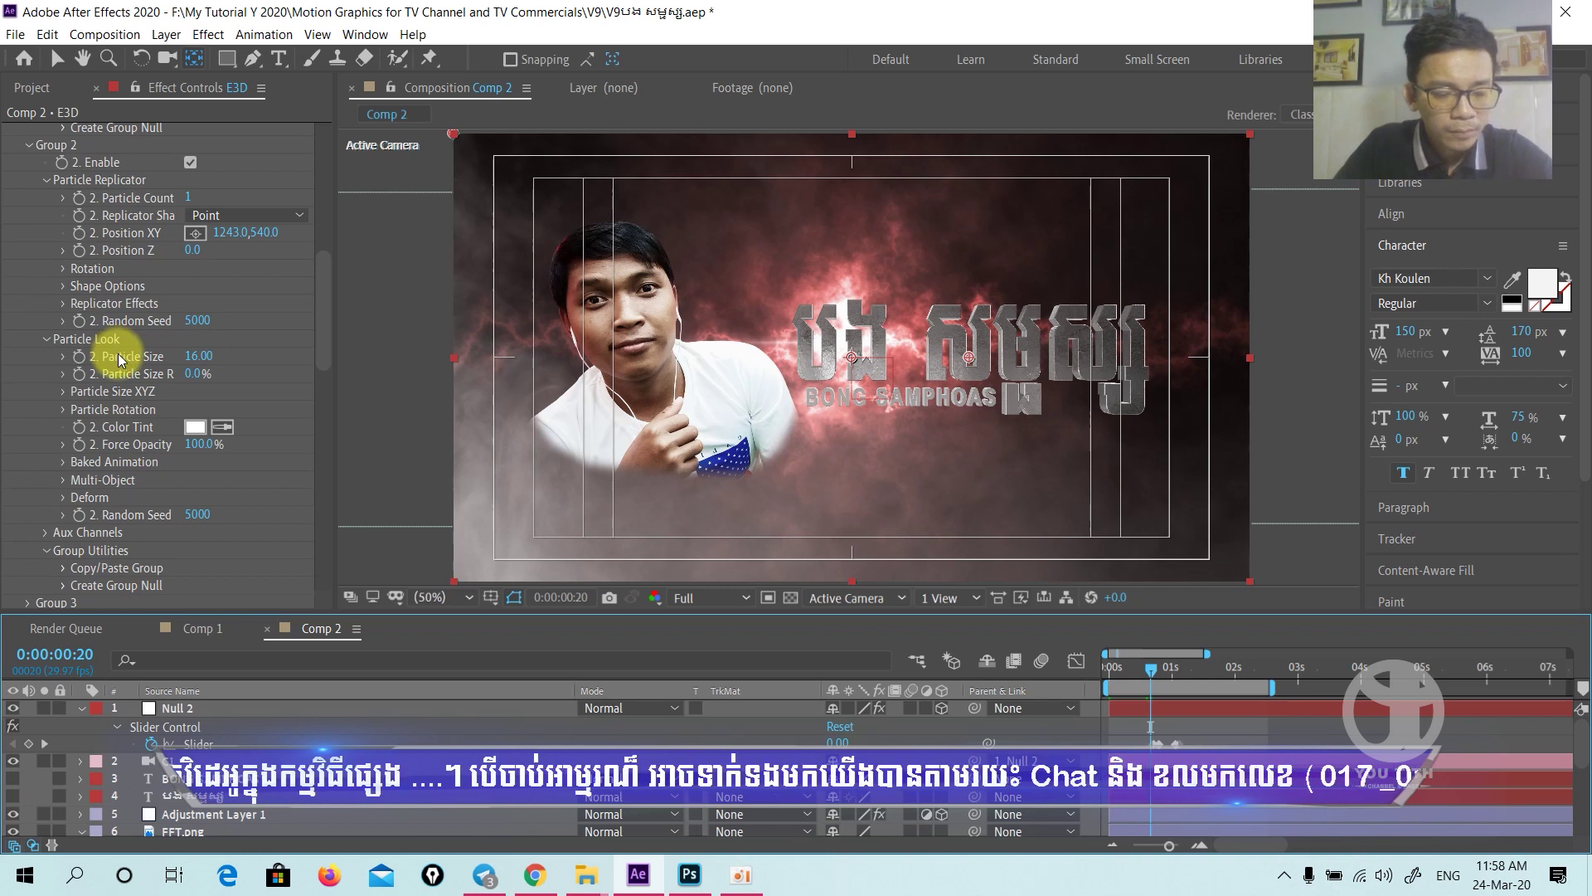
pyautogui.hotkey('ctrl', 's')
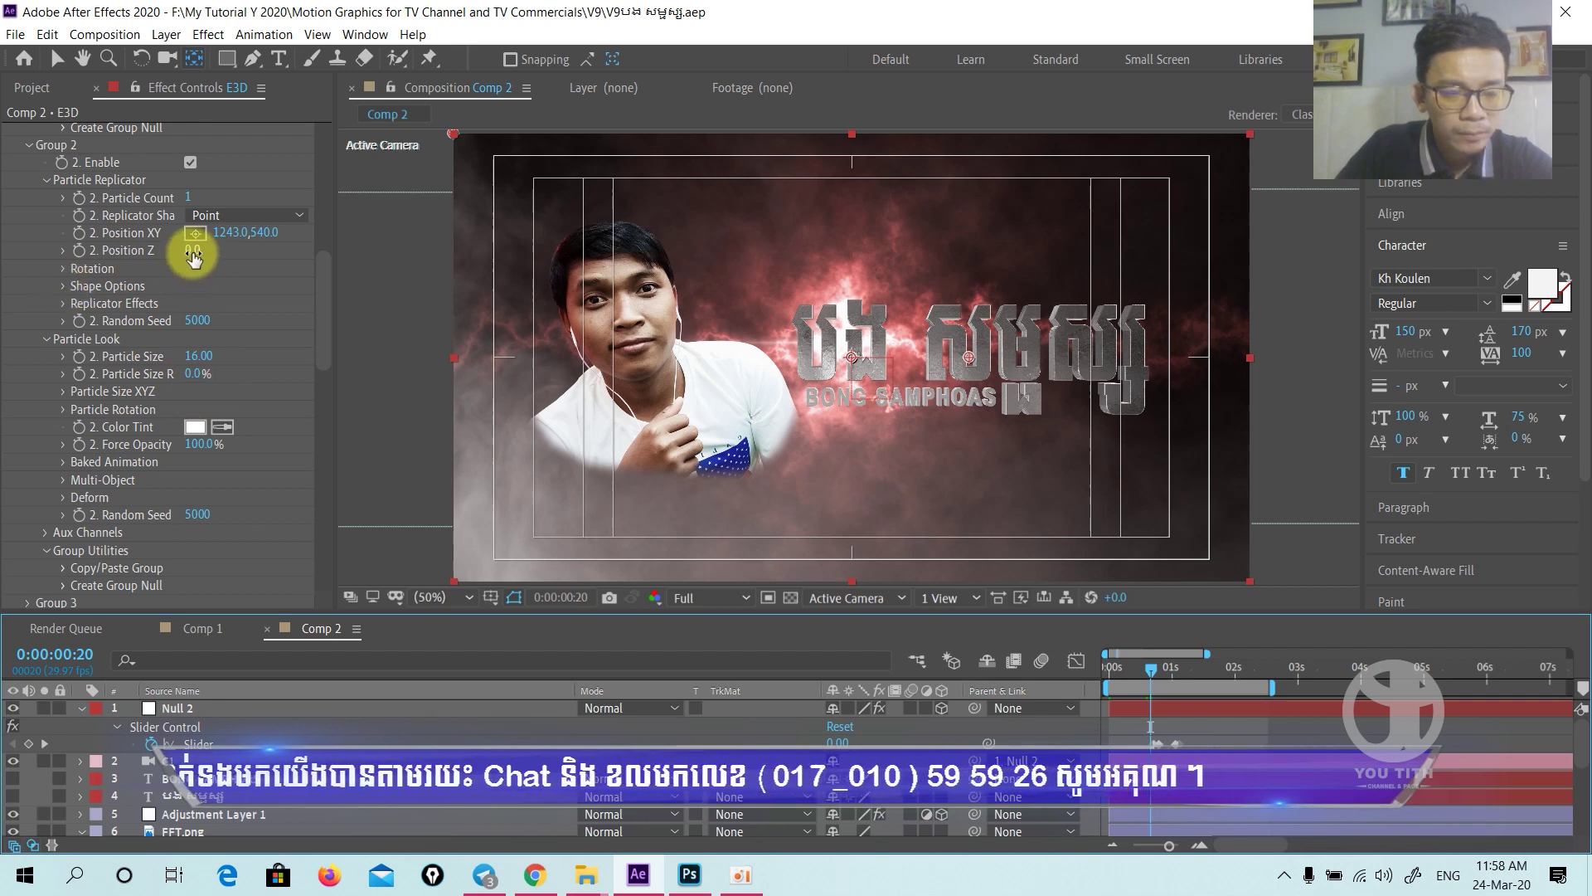
# - Keyframe Group 2 Position Z at 0 on frame 20 and -130 on frame 11
pyautogui.click(79, 250)
pyautogui.moveTo(1151, 669); pyautogui.dragTo(1132, 672)
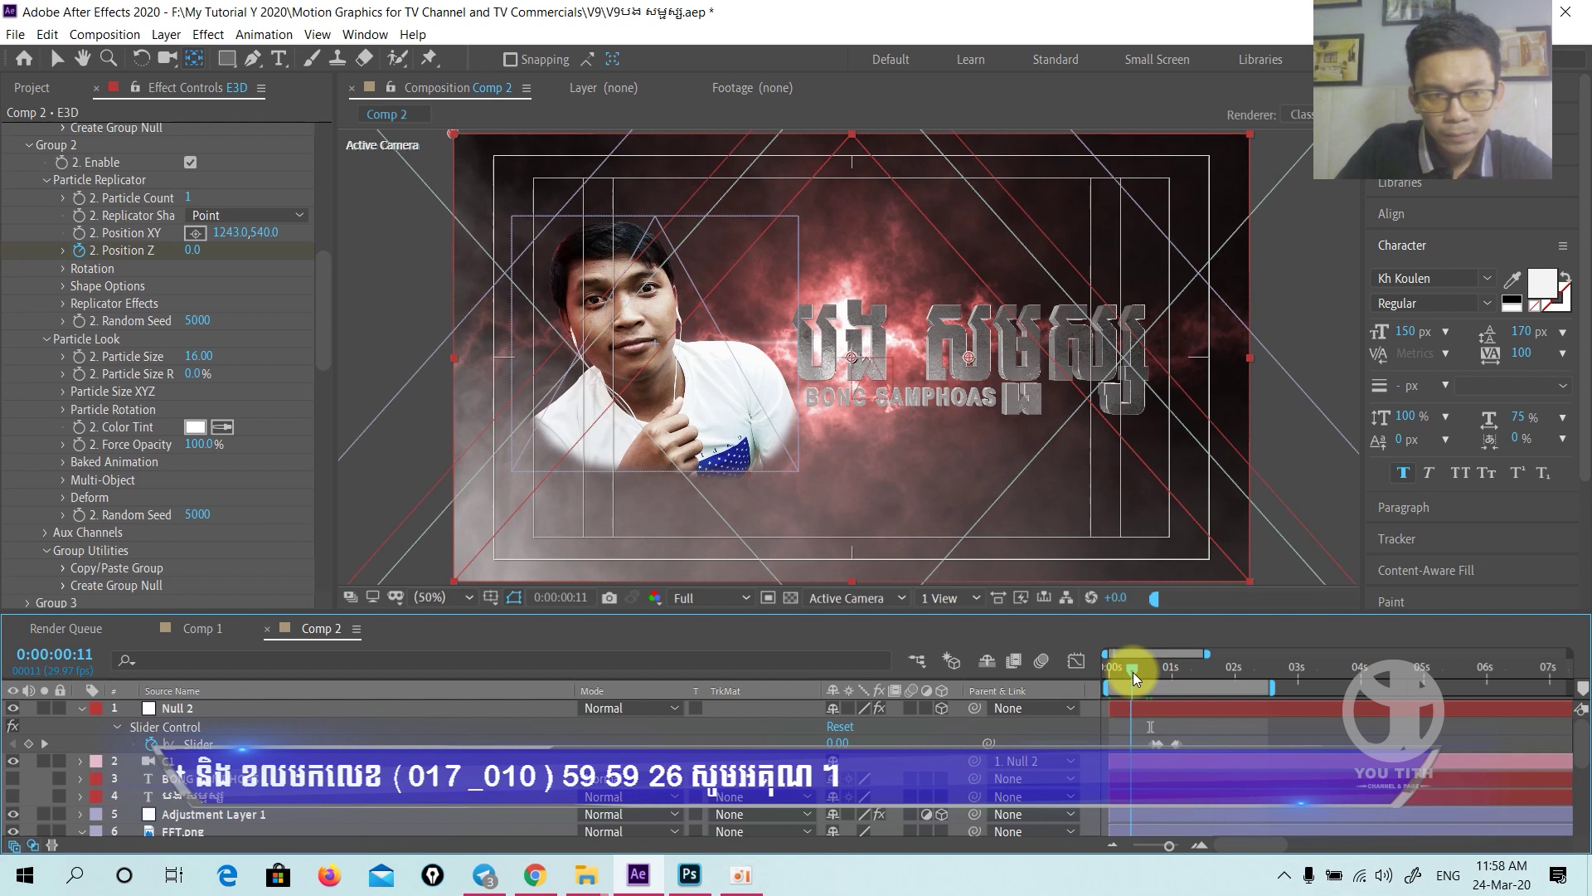
pyautogui.moveTo(192, 250)
pyautogui.mouseDown()
pyautogui.moveTo(248, 249)
pyautogui.moveTo(178, 250)
pyautogui.mouseUp()
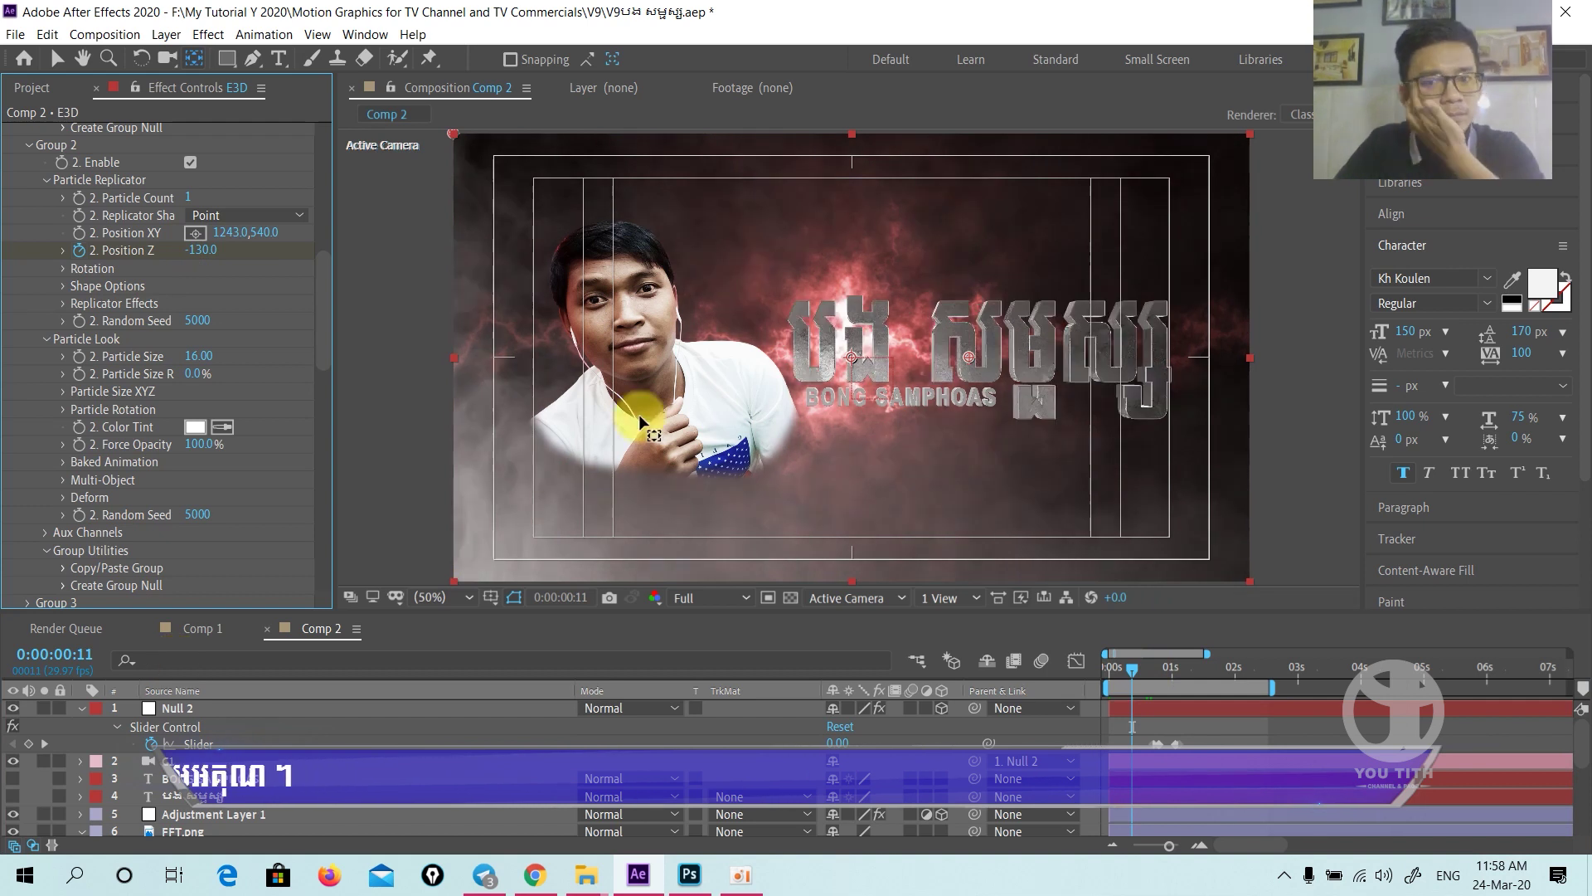
pyautogui.scroll(-3, 244, 751)
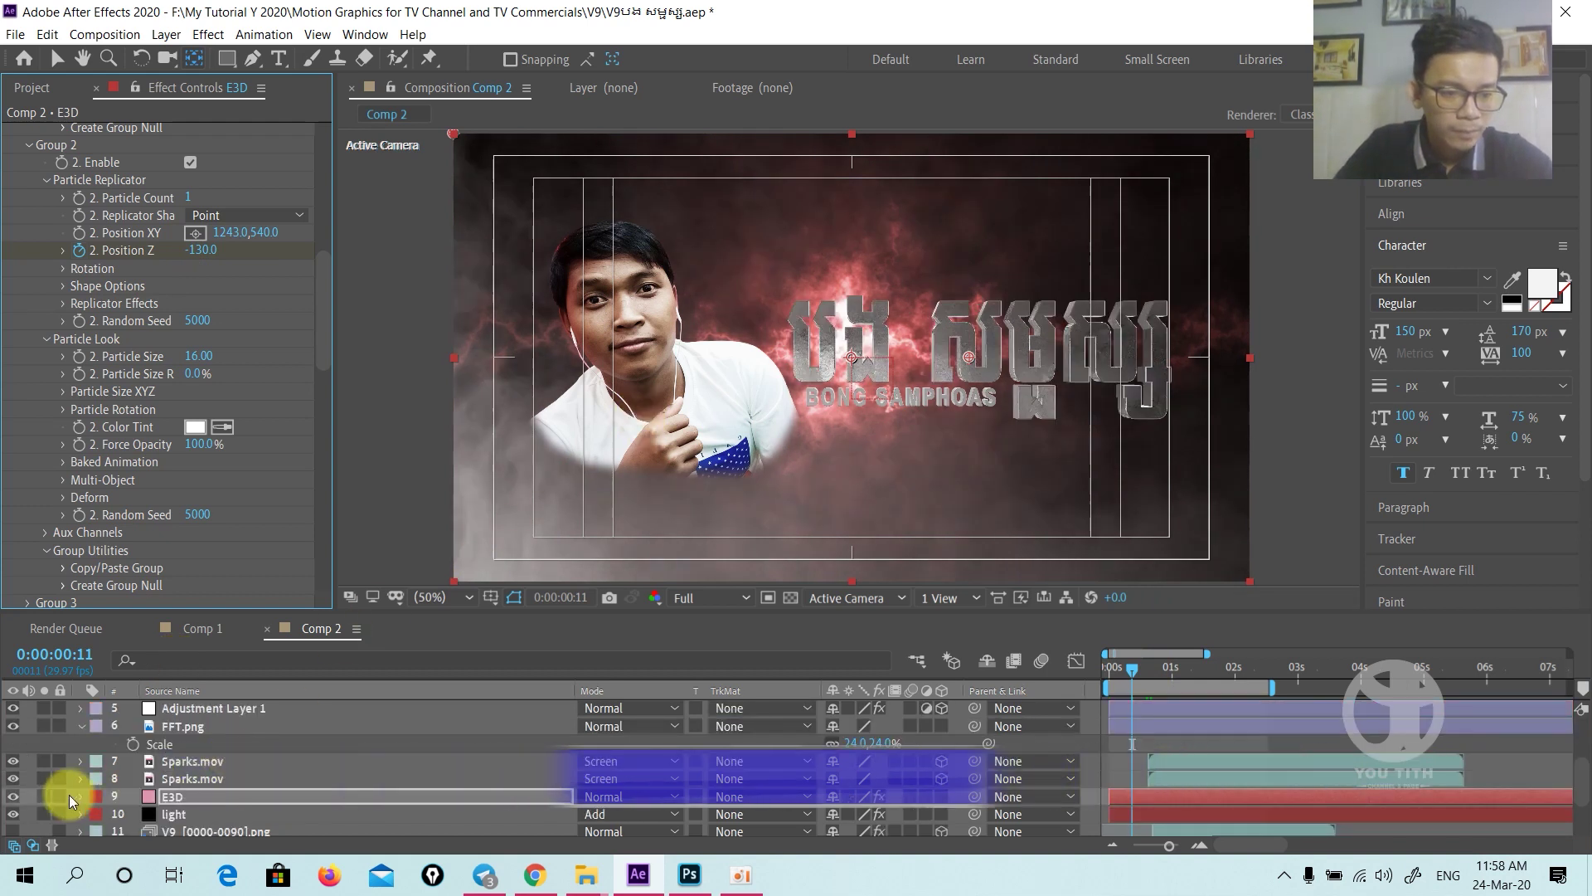
# - Solo the E3D layer and push the Khmer title's starting Position Z to -1670
pyautogui.click(48, 796)
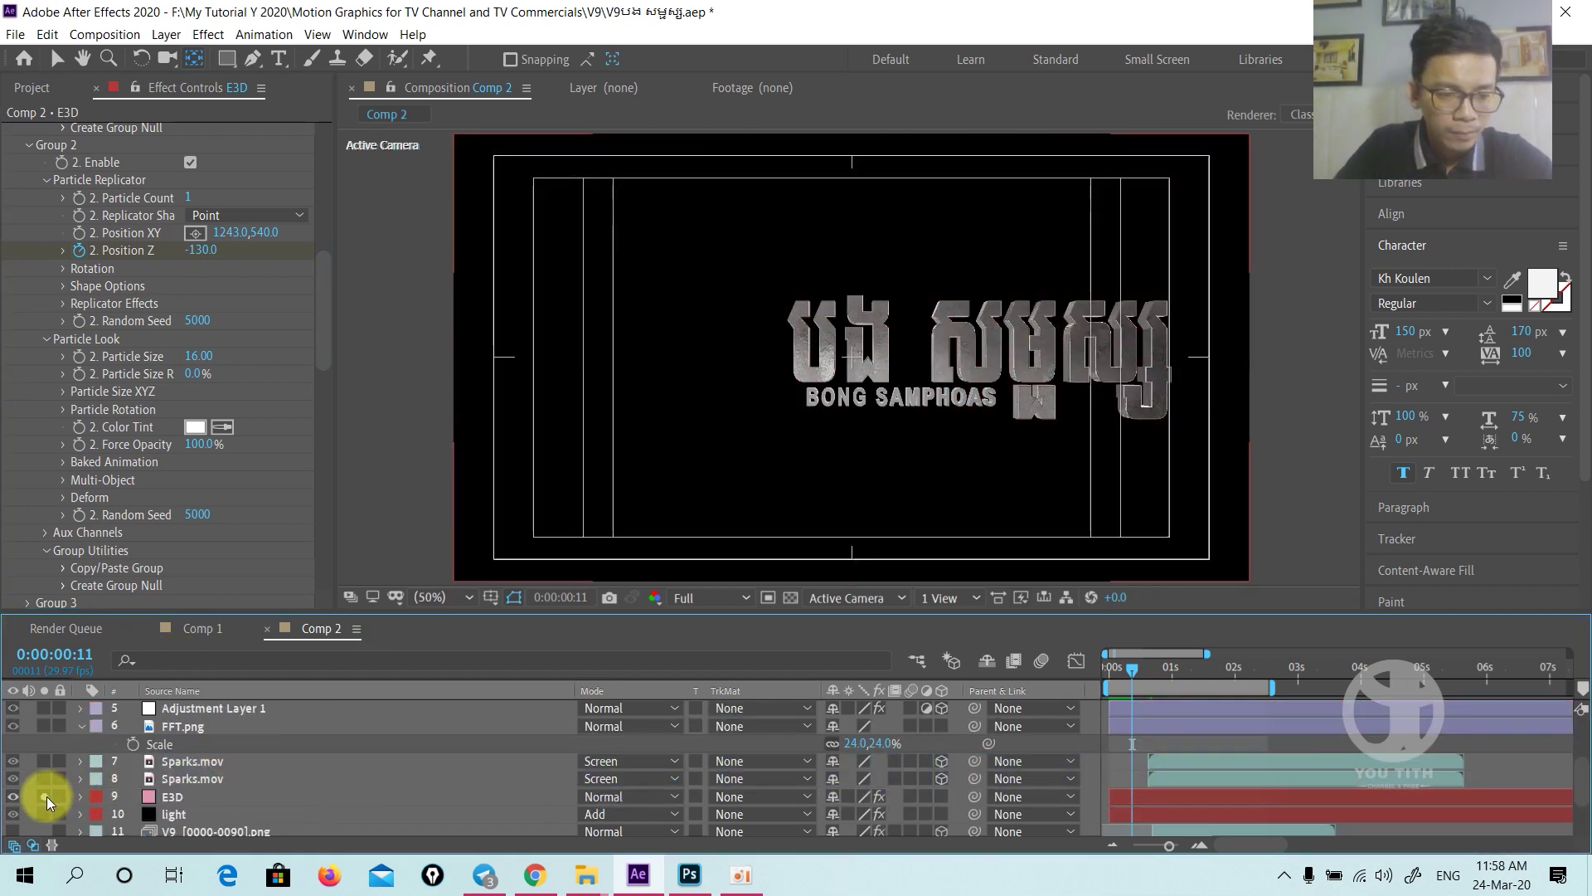
pyautogui.moveTo(204, 252); pyautogui.dragTo(58, 265)
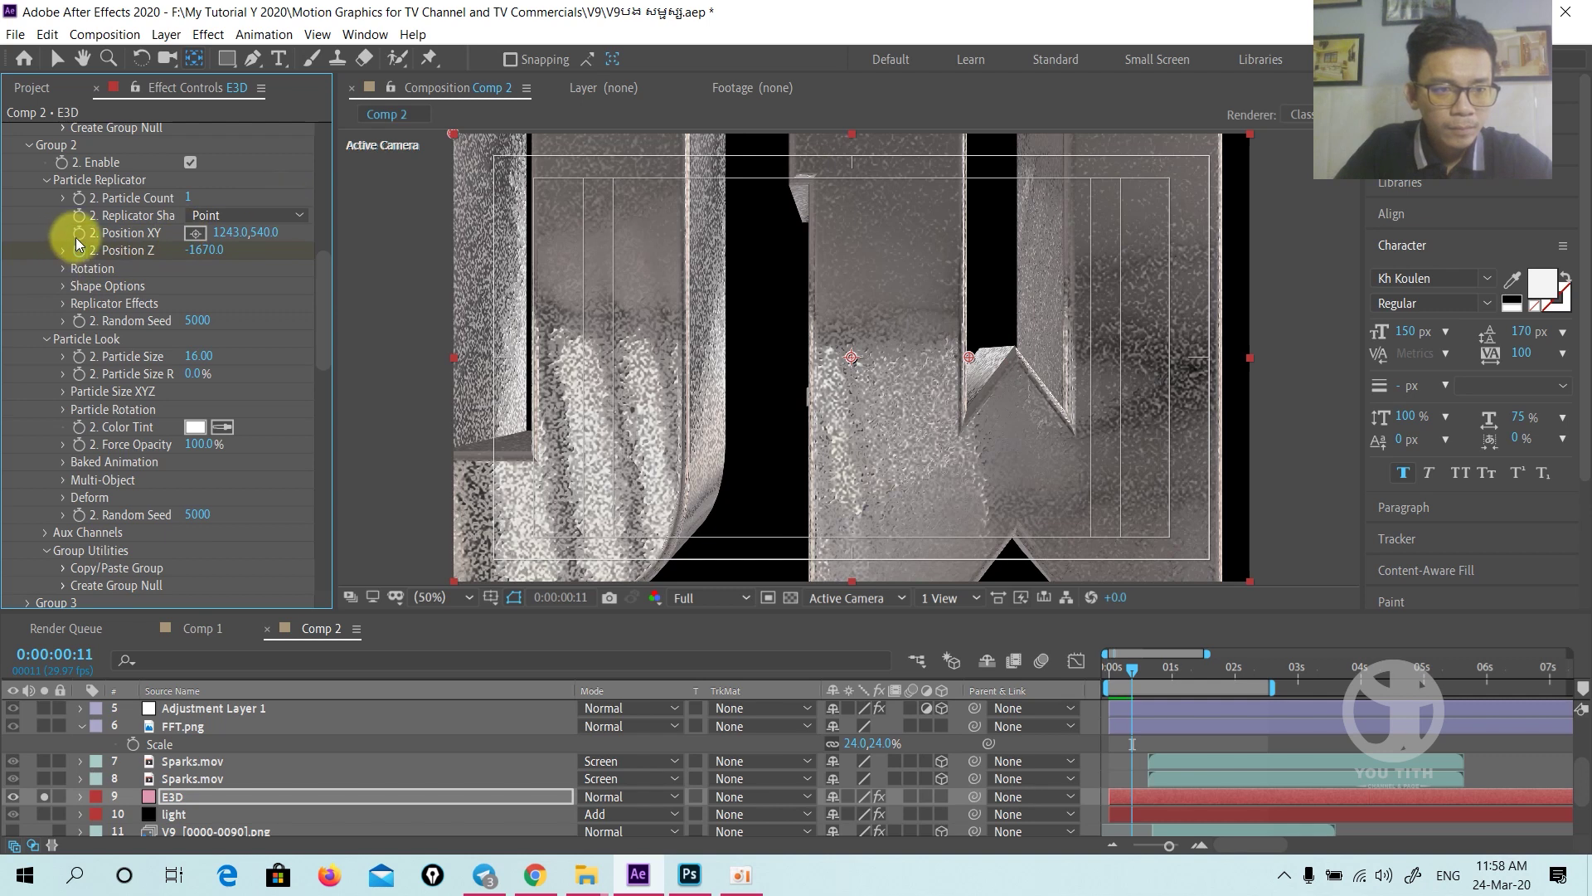
pyautogui.press('u')
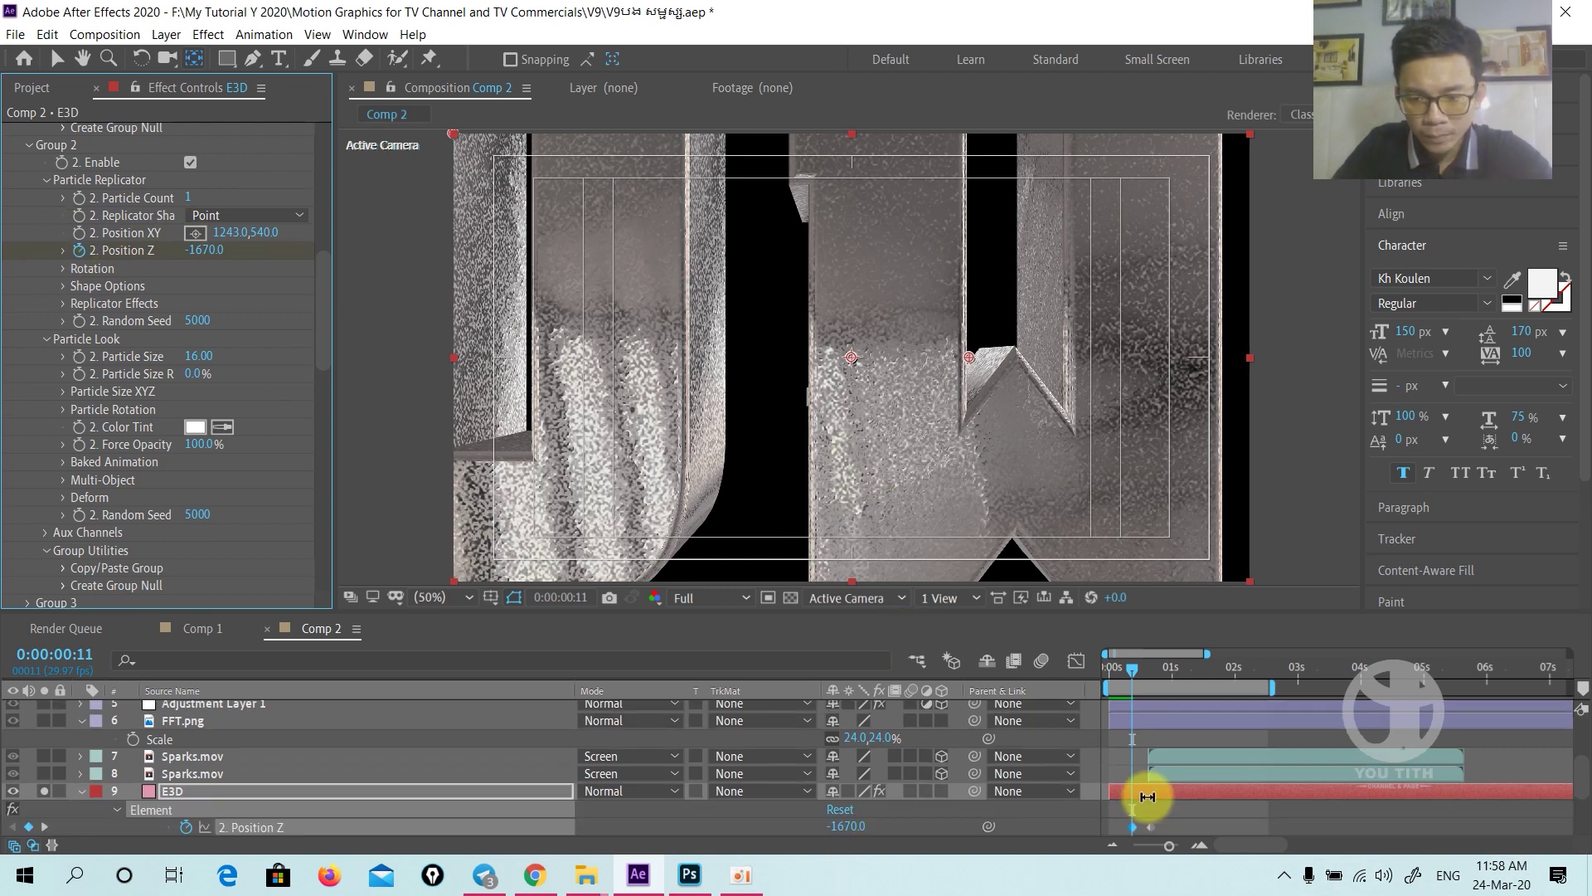
pyautogui.moveTo(1137, 670); pyautogui.dragTo(1156, 668)
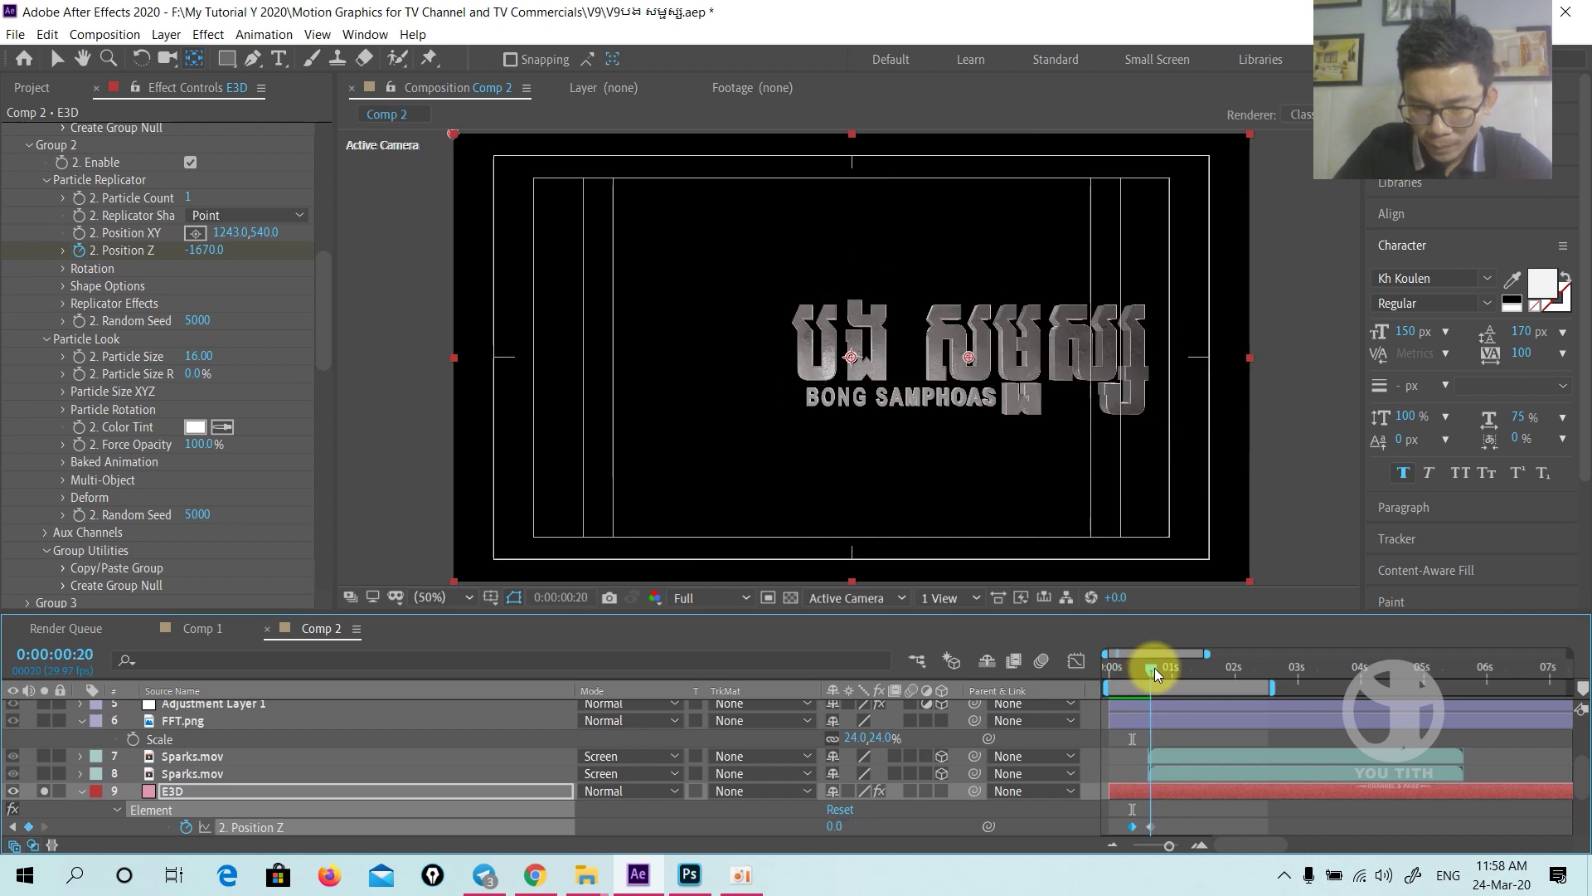
pyautogui.click(1169, 789)
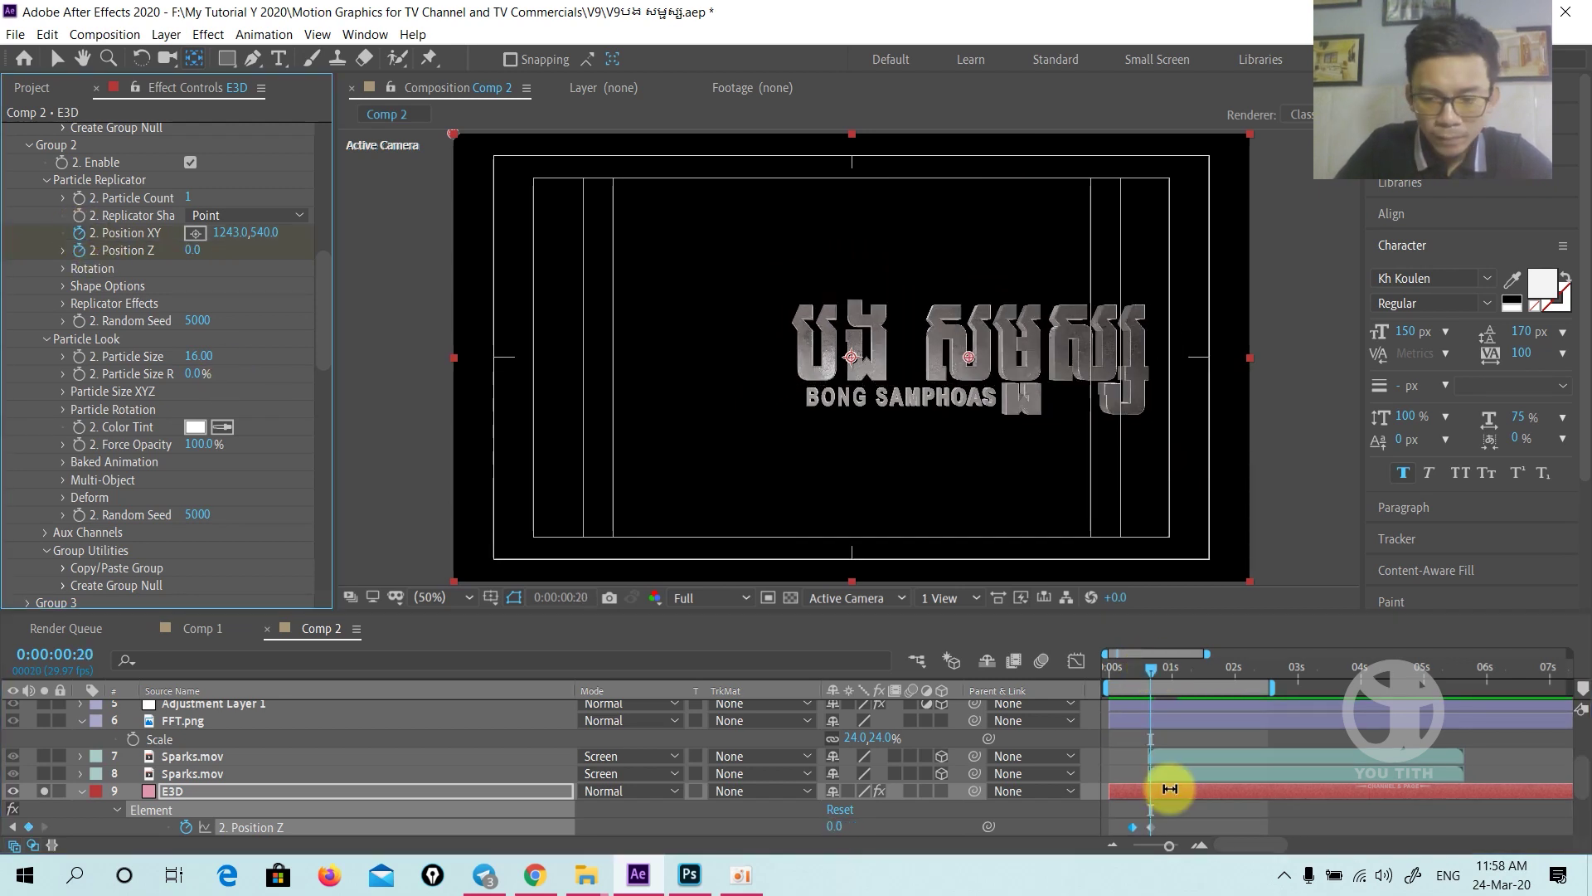
pyautogui.moveTo(1156, 668); pyautogui.dragTo(1139, 669)
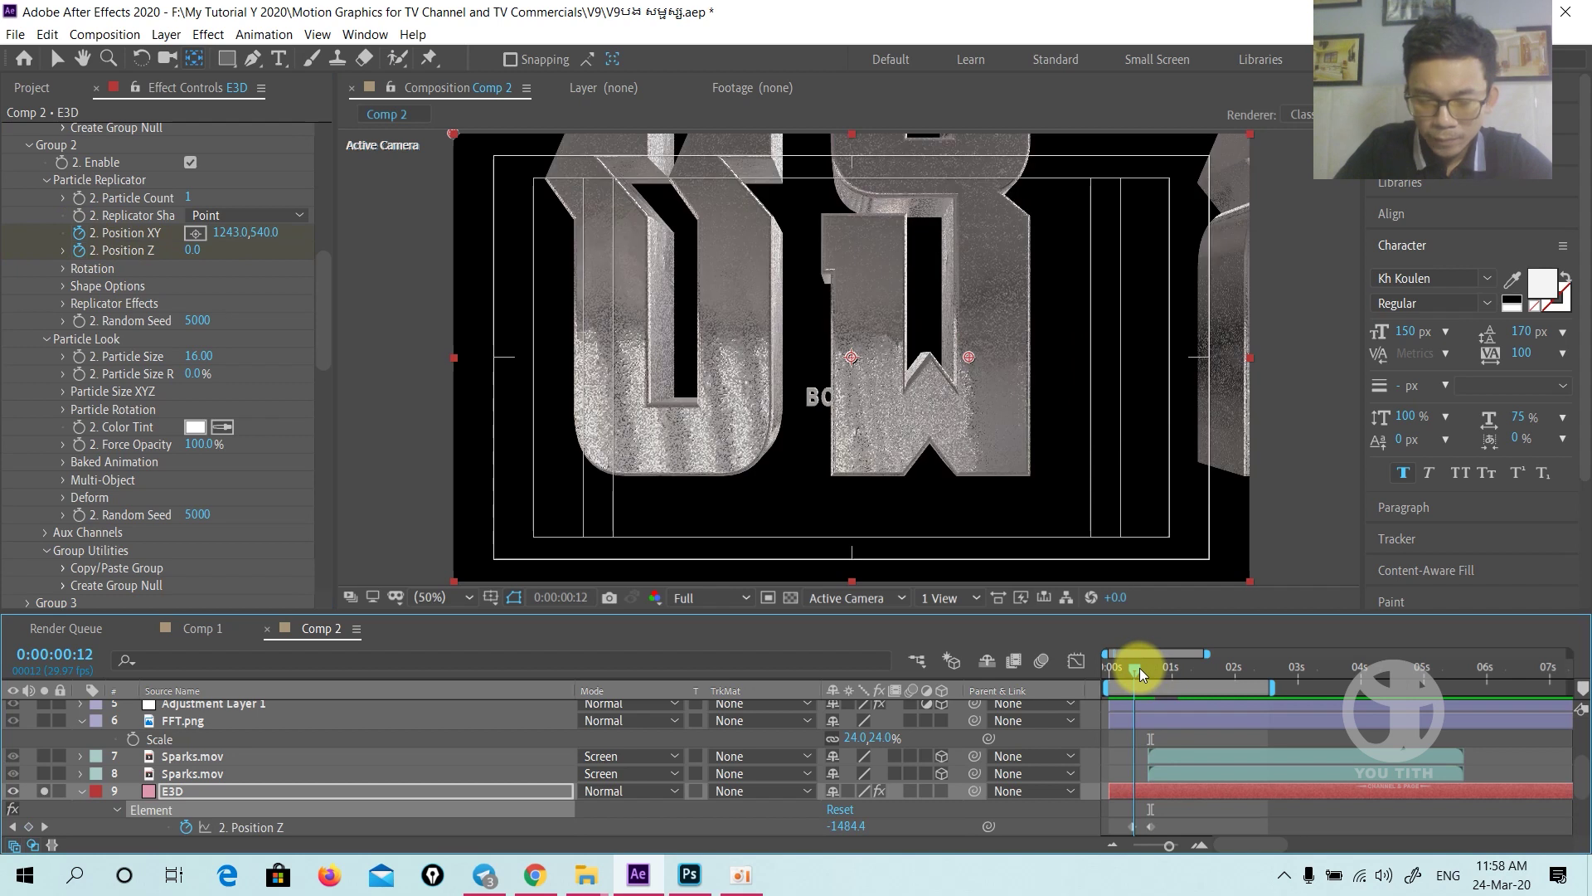
# - Shift the Khmer title's Position XY left to 974 and enlarge the Timeline panel
pyautogui.click(81, 241)
pyautogui.moveTo(81, 240); pyautogui.dragTo(25, 249)
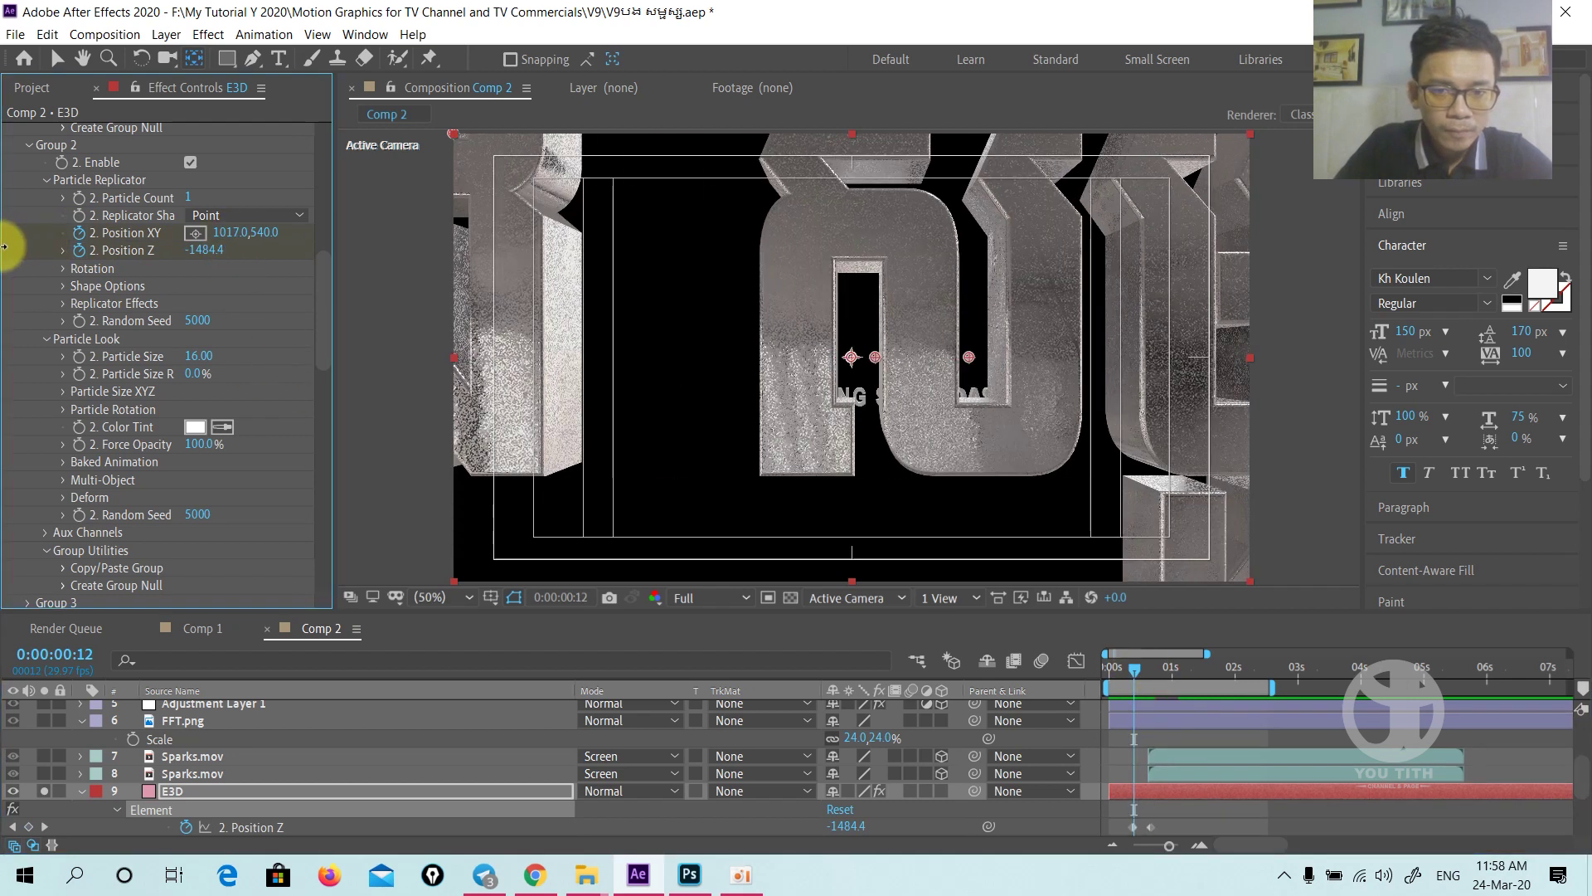
pyautogui.moveTo(238, 236); pyautogui.dragTo(202, 234)
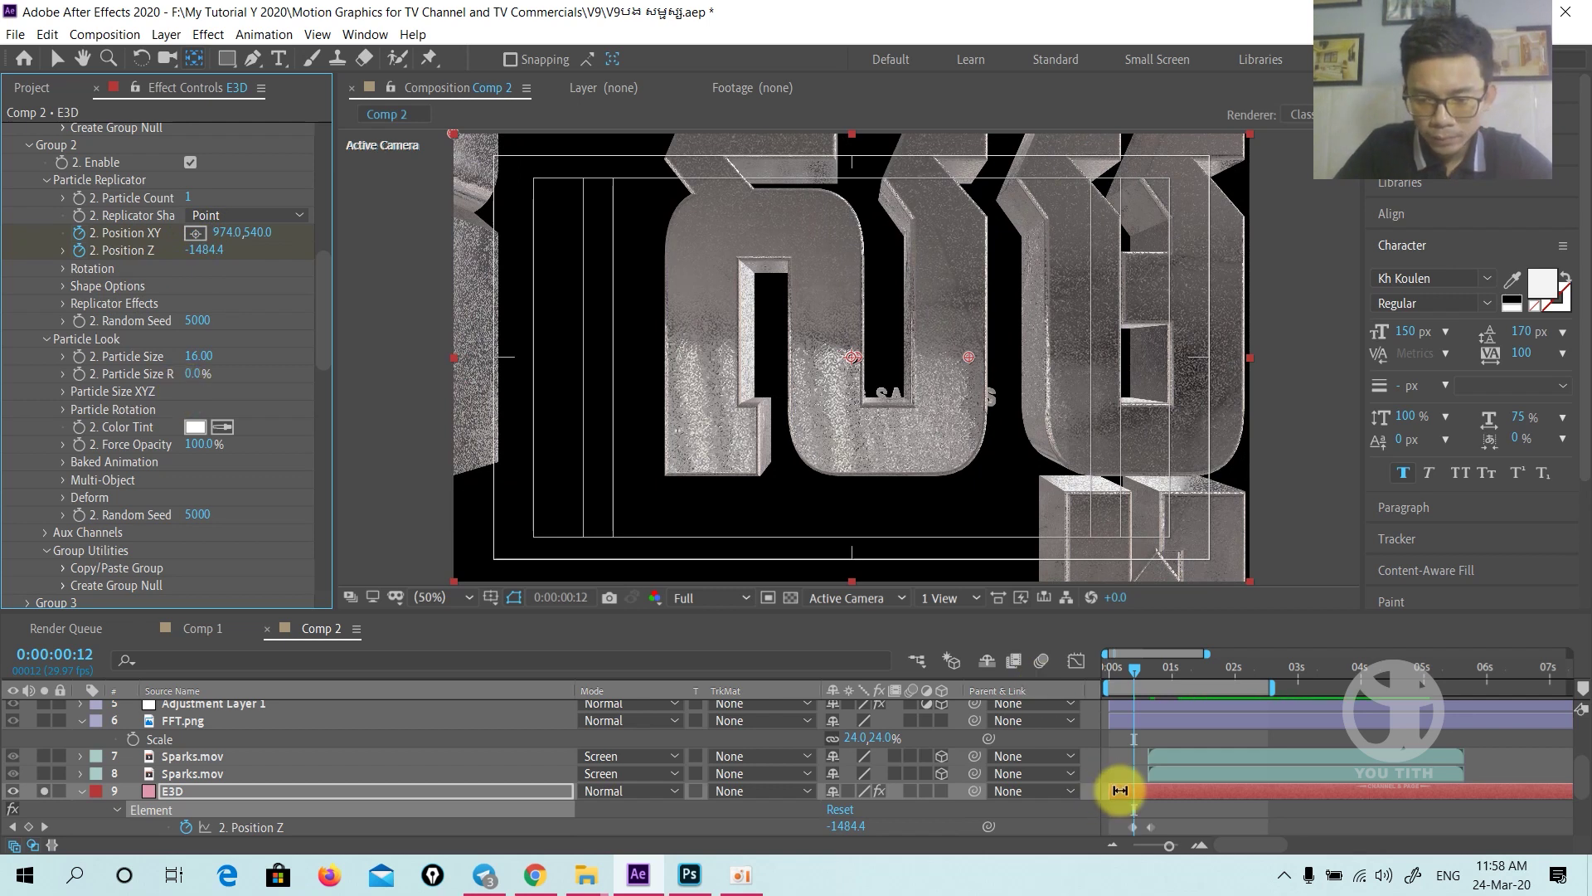
pyautogui.moveTo(1112, 613); pyautogui.dragTo(1109, 515)
pyautogui.moveTo(1129, 574); pyautogui.dragTo(1157, 585)
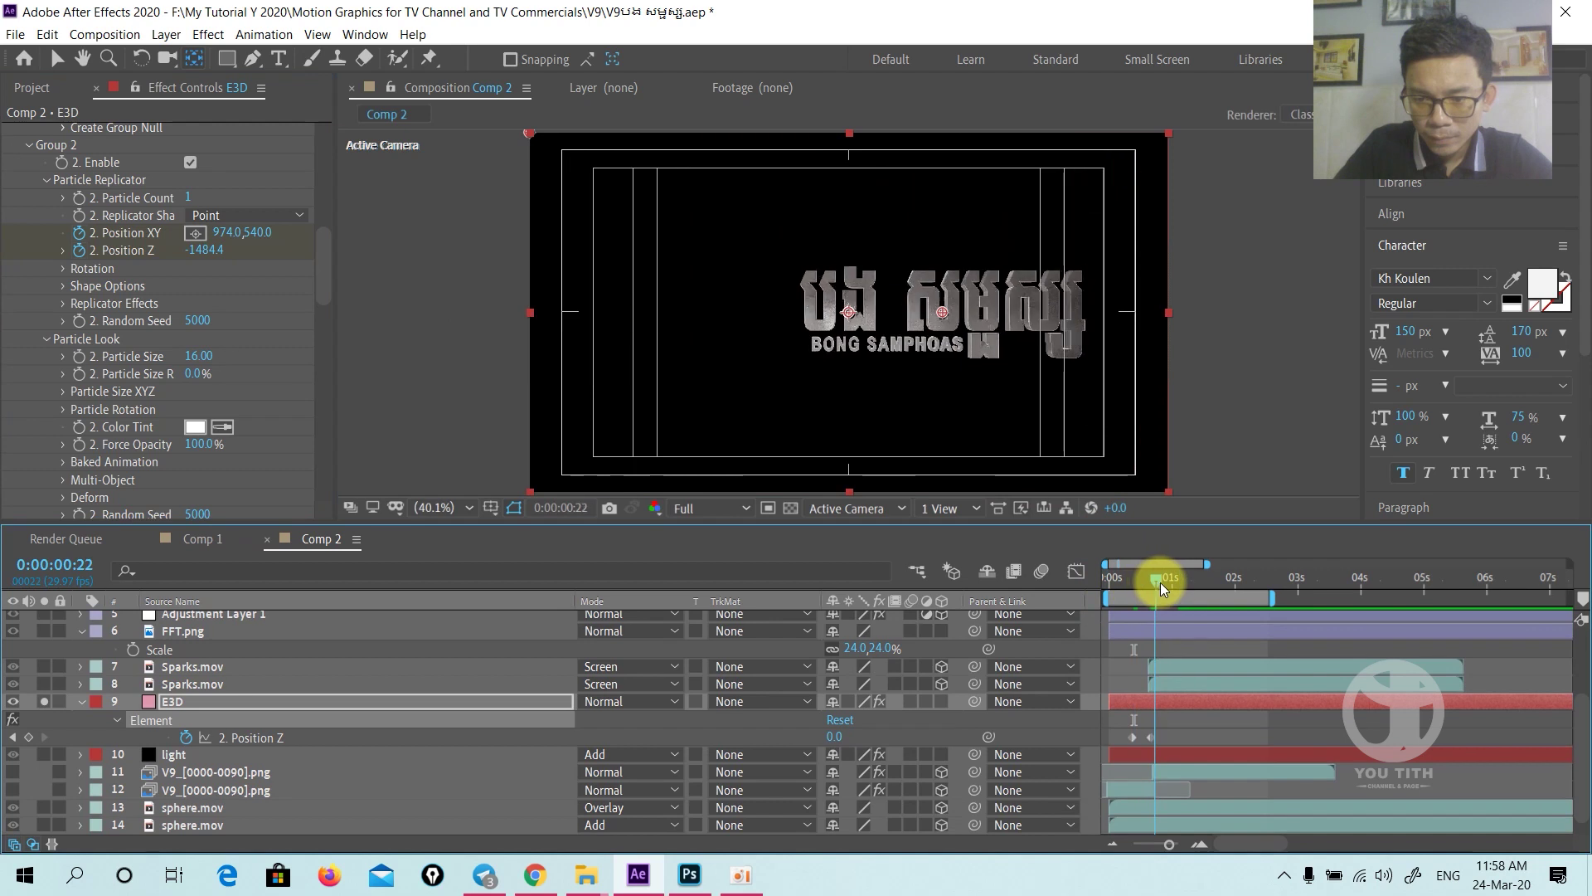
# - Add a 0° X Rotation keyframe to Group 2 at frame 20
pyautogui.press('u')
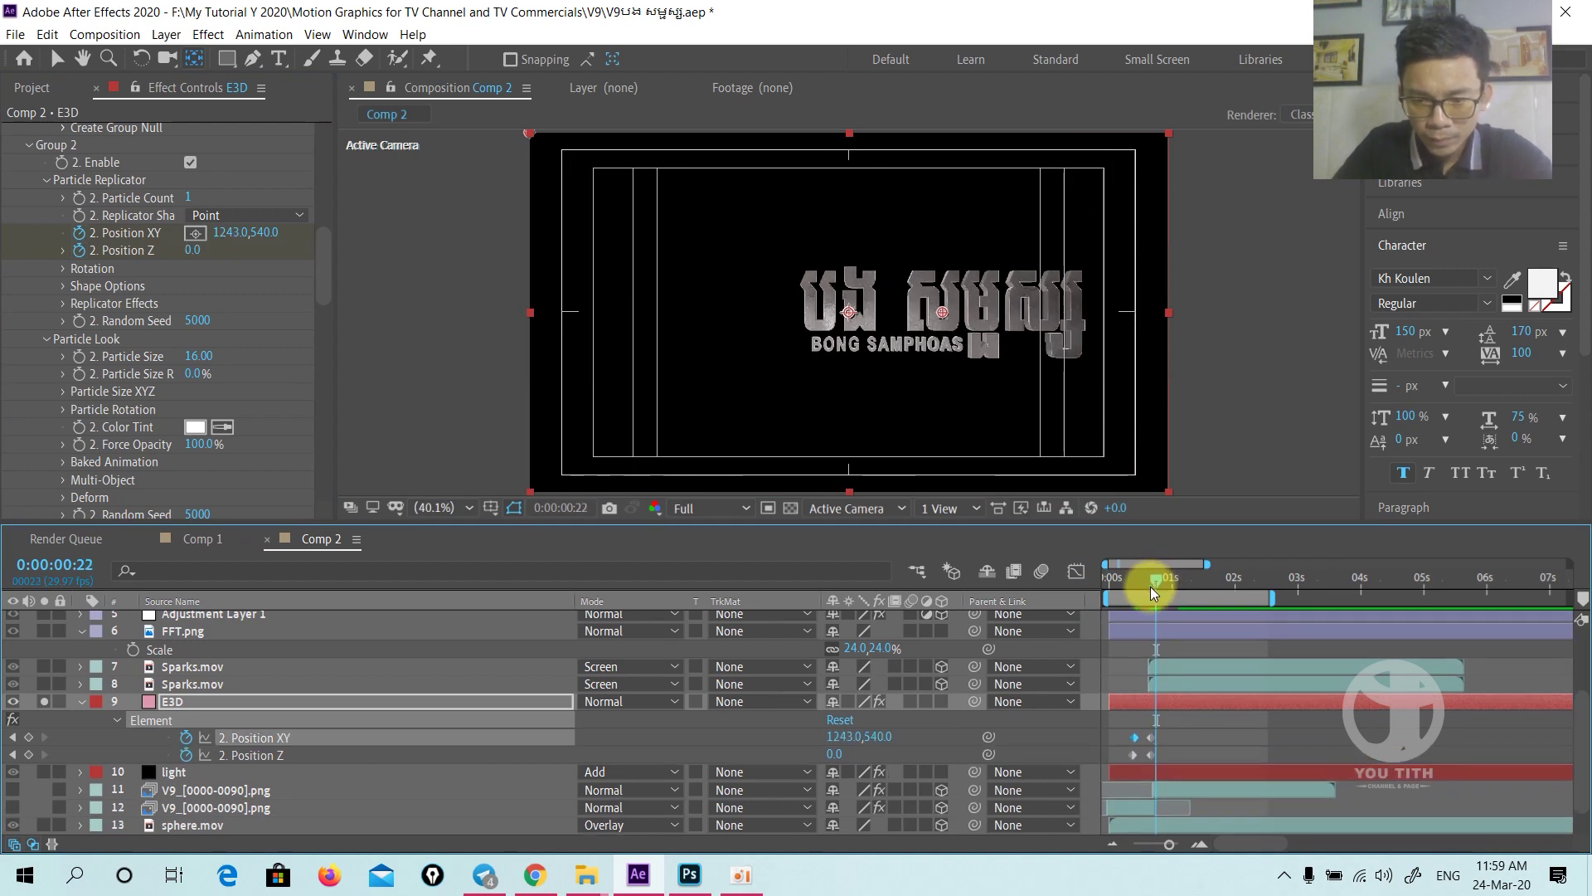
pyautogui.click(1151, 579)
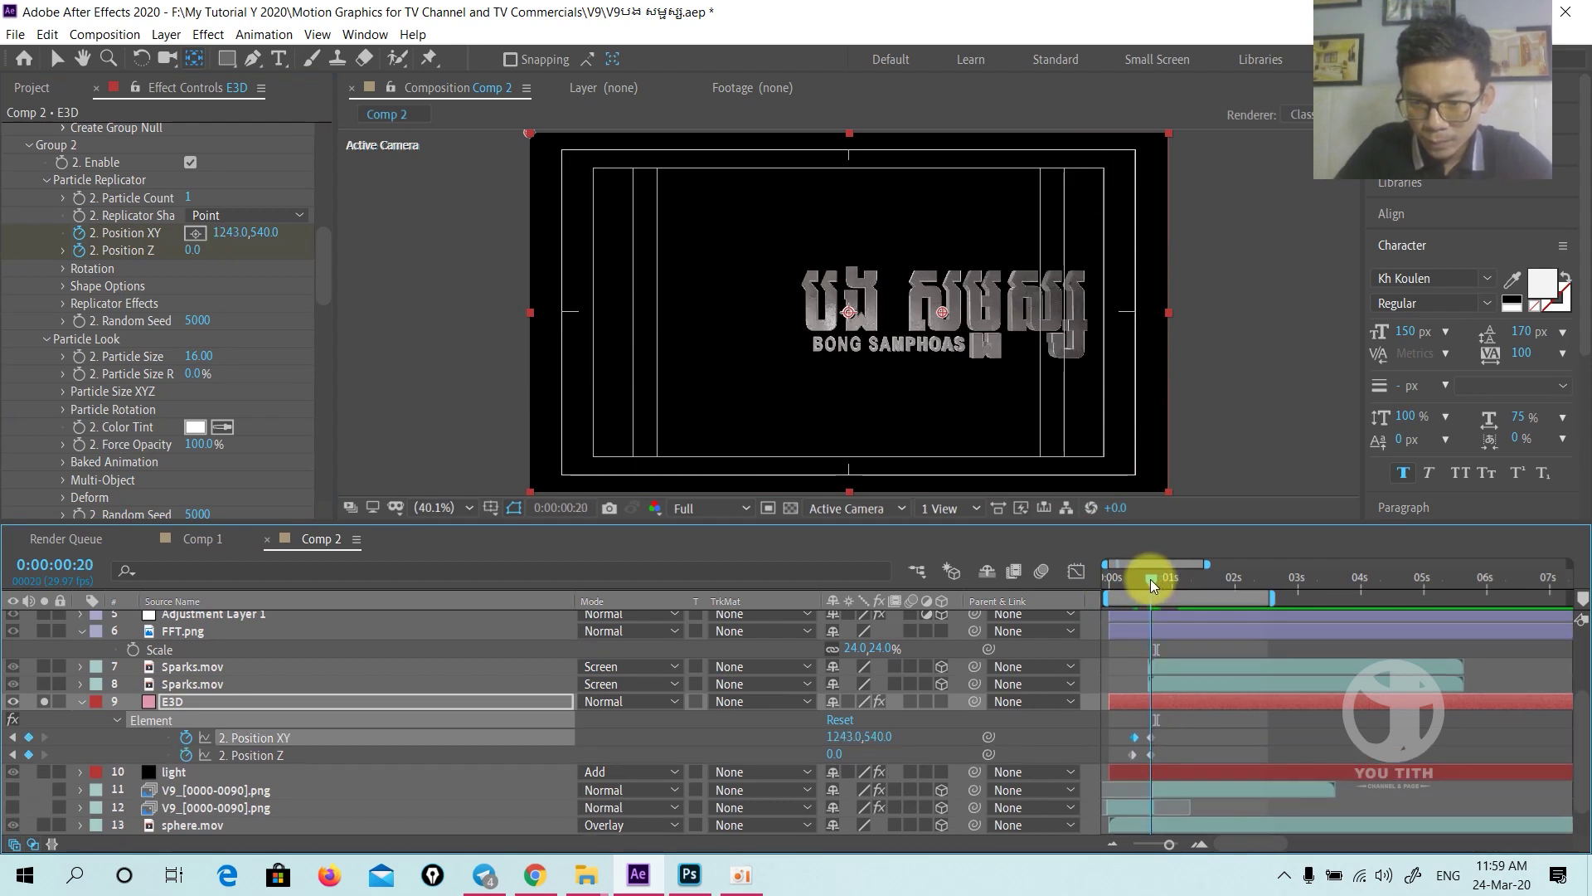
pyautogui.press(';')
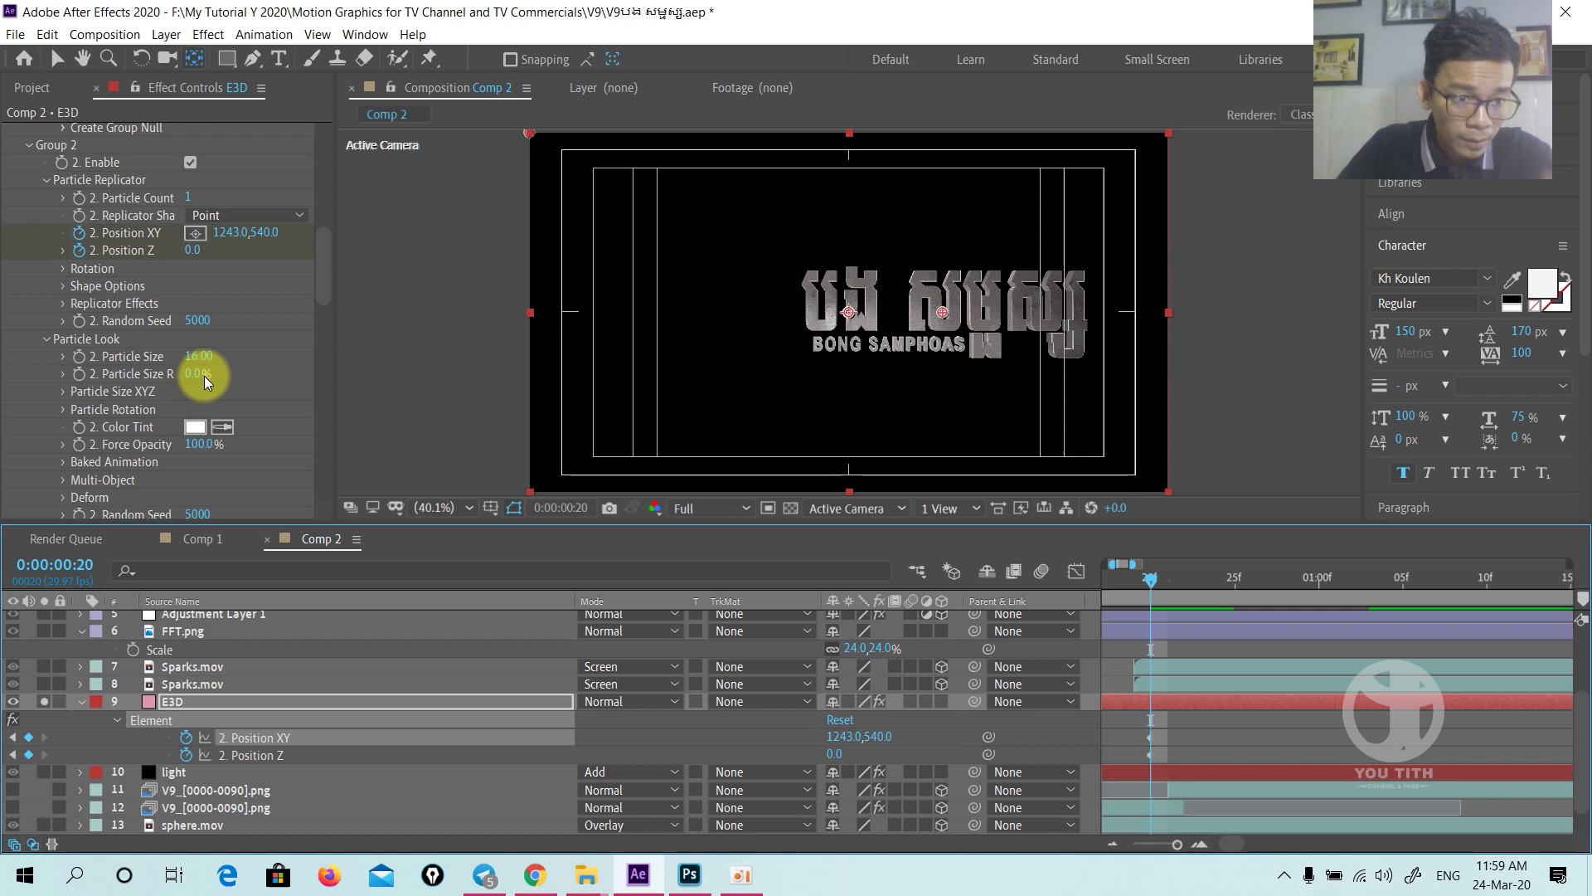
pyautogui.click(63, 268)
pyautogui.click(220, 283)
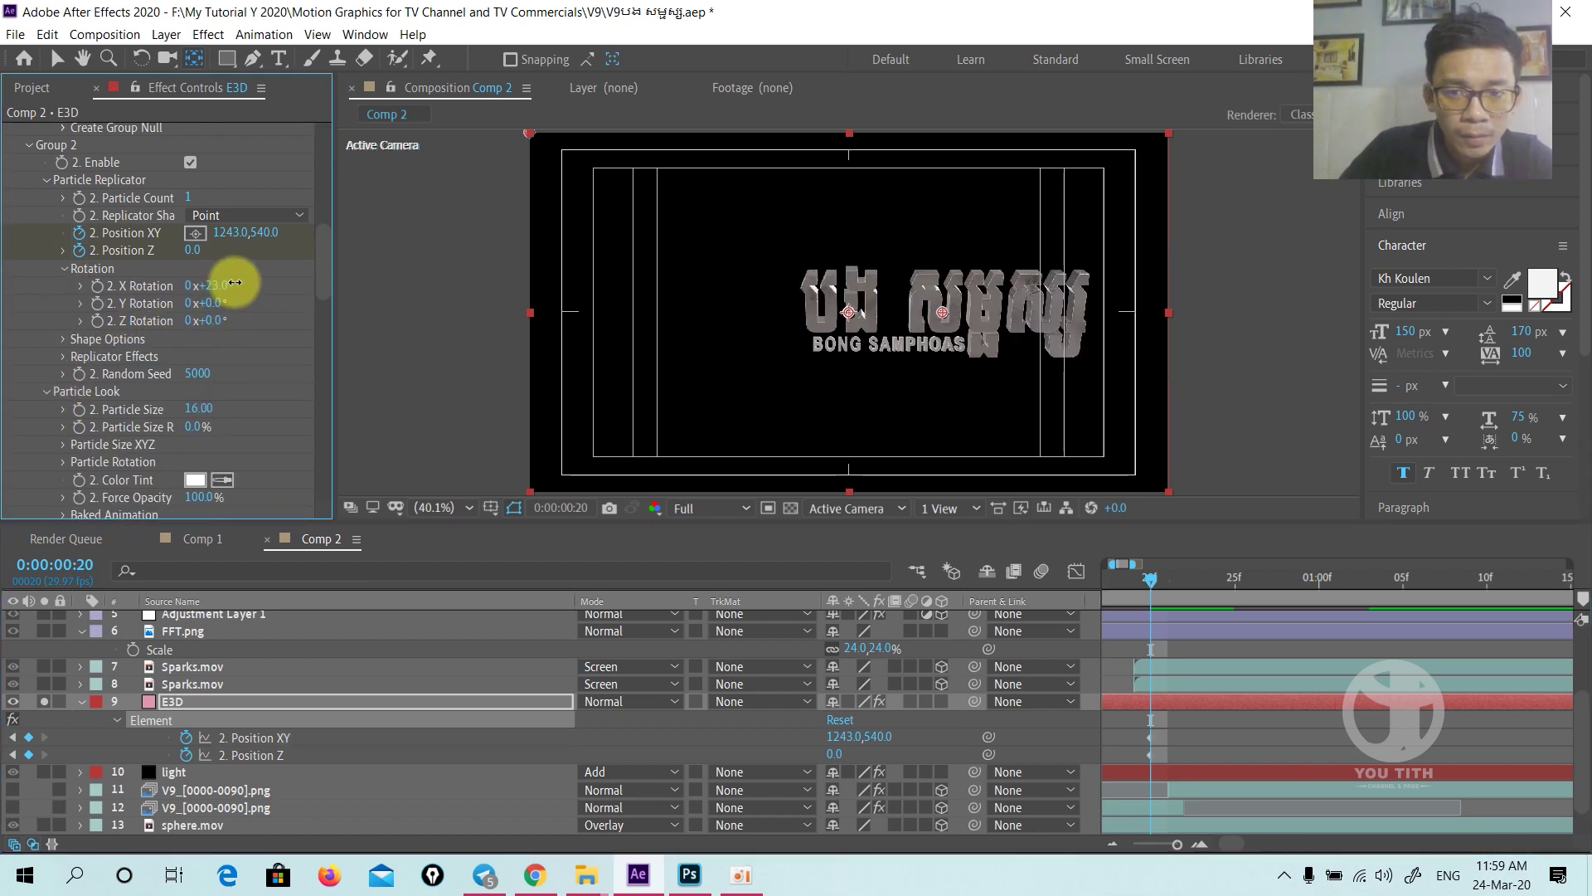
pyautogui.click(97, 286)
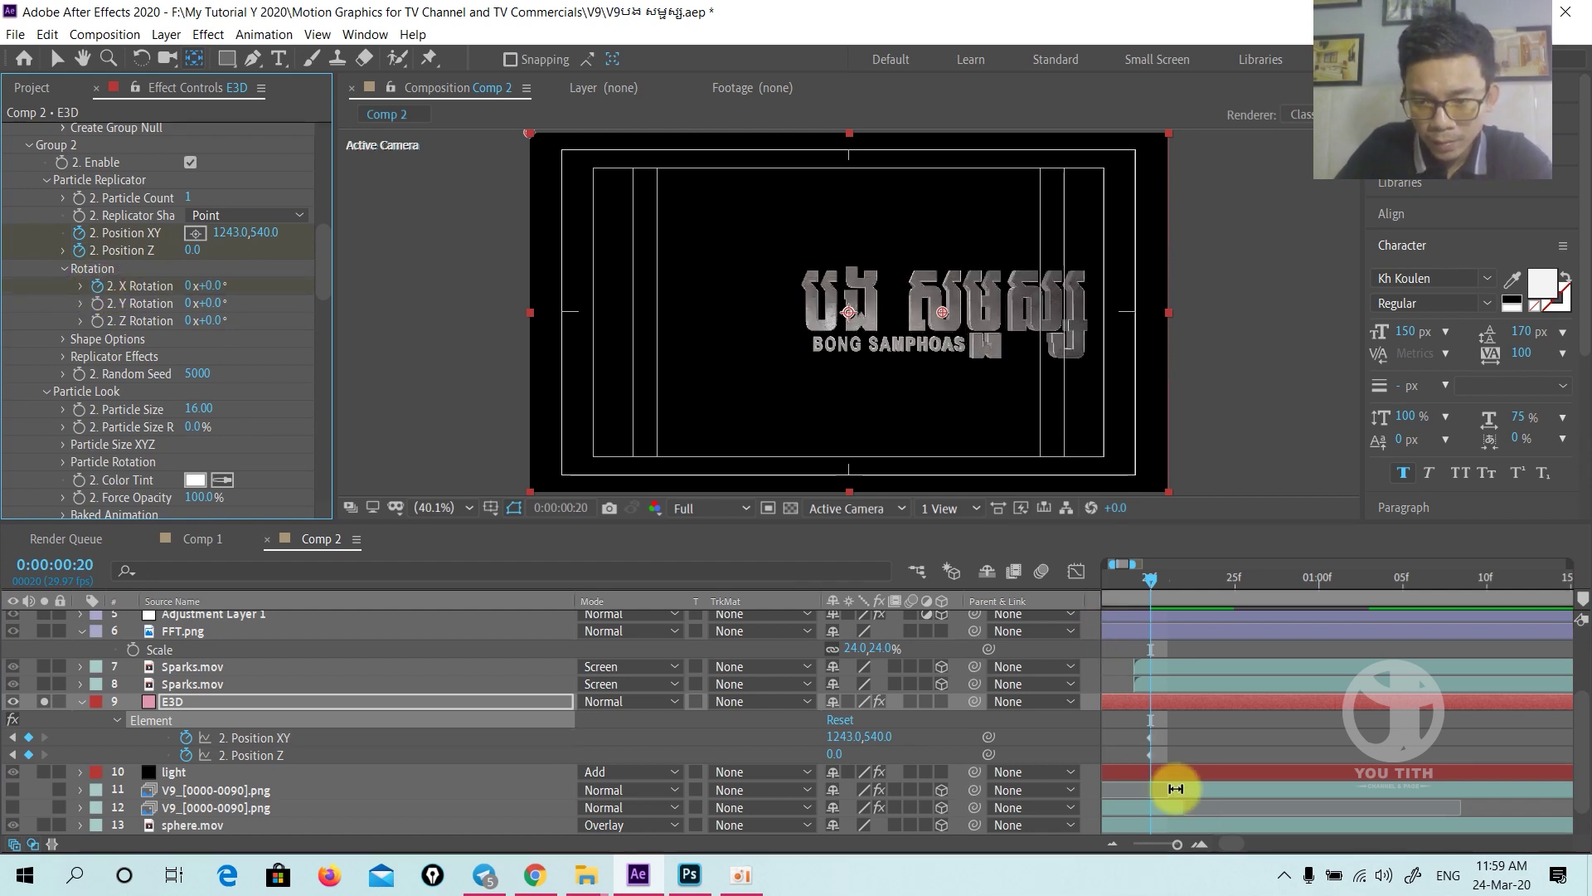
pyautogui.press('u')
pyautogui.hscroll(-3, 1226, 843)
# - Select Group 2's starting keyframes and flip the Khmer title to 184° X Rotation
pyautogui.press('u')
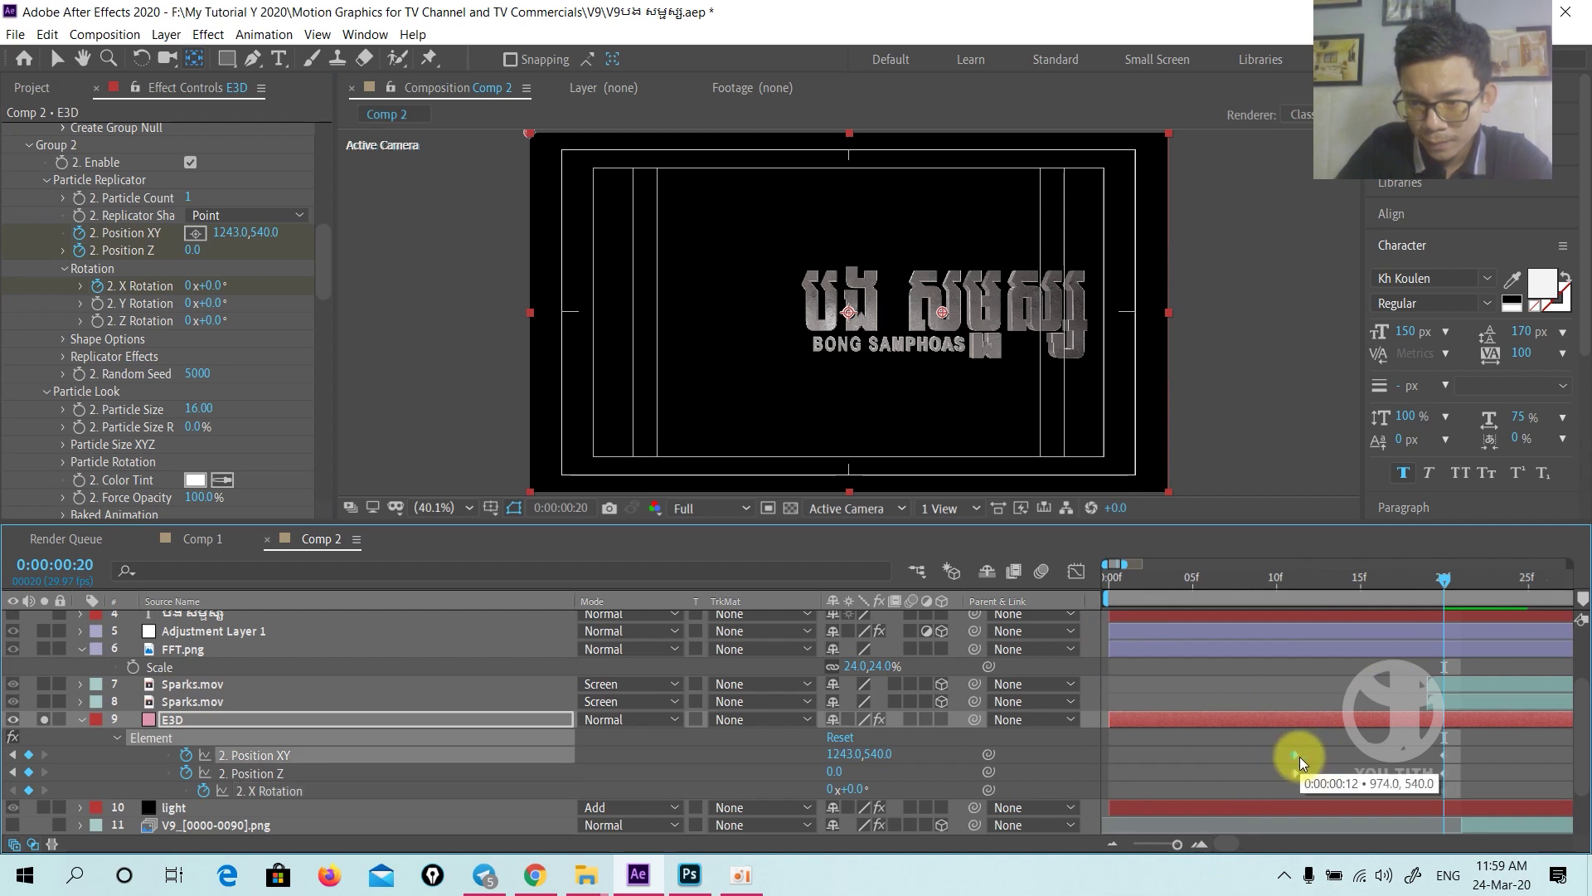
pyautogui.click(1297, 753)
pyautogui.moveTo(1297, 753)
pyautogui.mouseDown()
pyautogui.moveTo(1144, 768)
pyautogui.moveTo(1296, 757)
pyautogui.mouseUp()
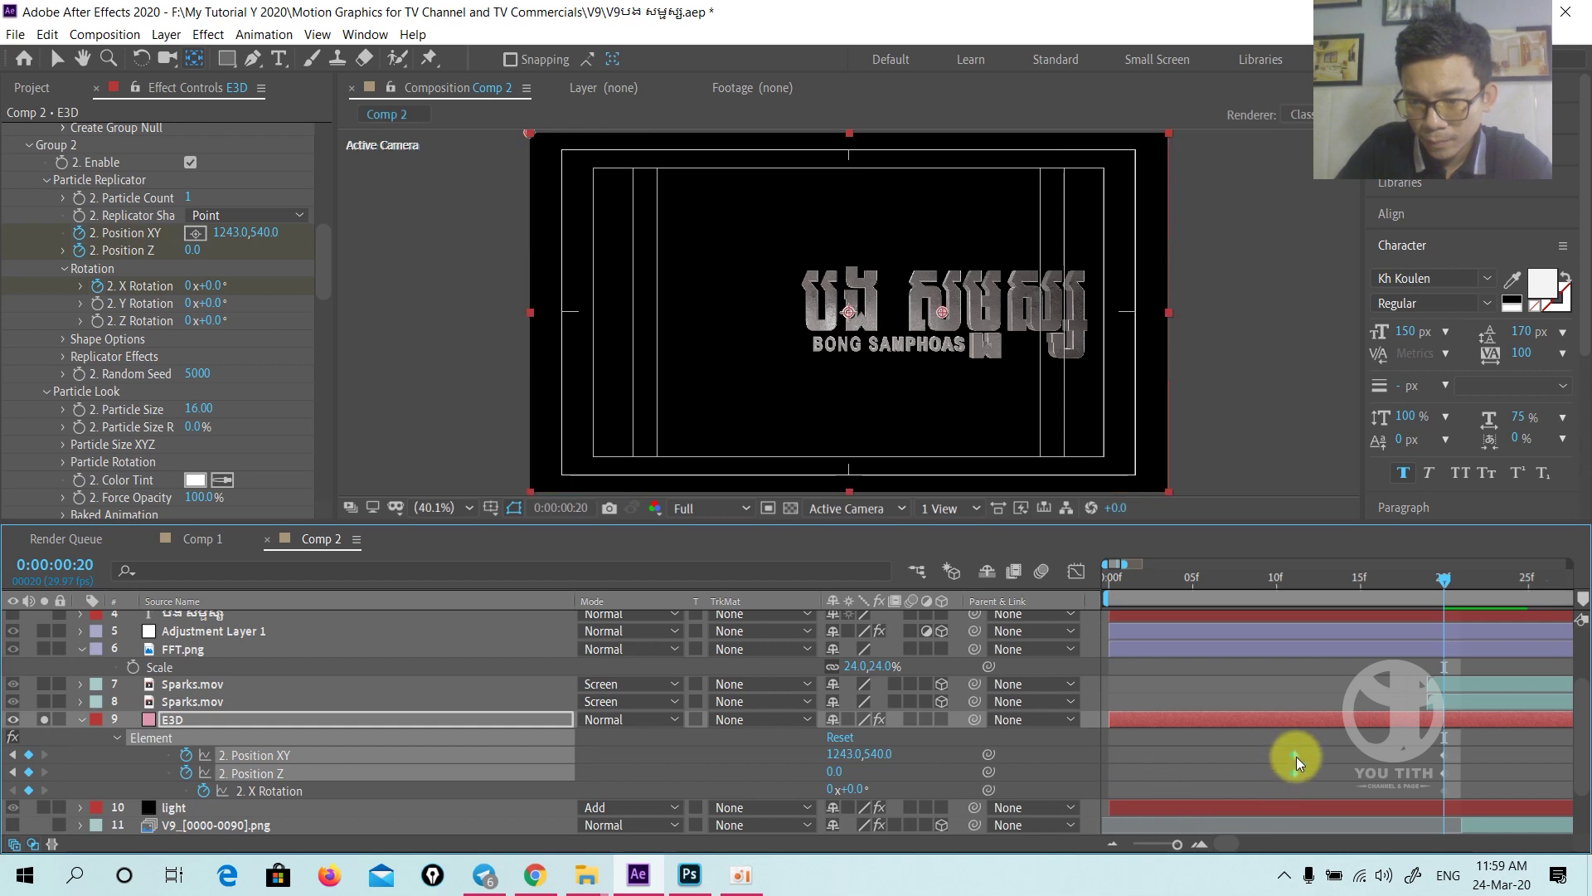
pyautogui.click(1142, 582)
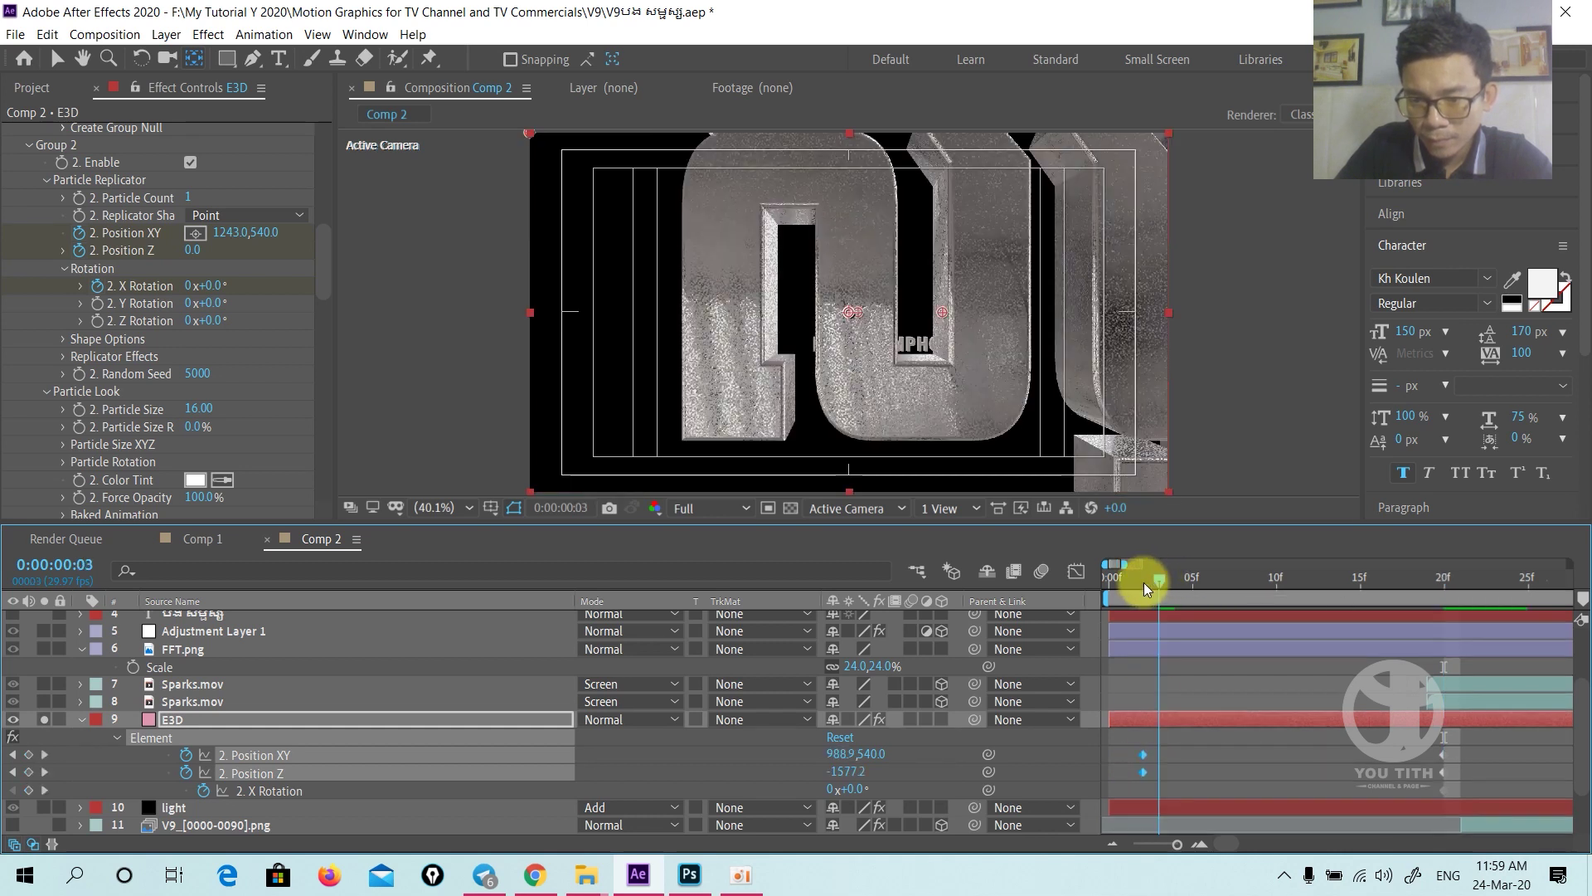
pyautogui.moveTo(203, 284); pyautogui.dragTo(332, 276)
# - Move the starting keyframes to frame 0, push Position Z to -1930, and preview
pyautogui.moveTo(1160, 744); pyautogui.dragTo(1116, 813)
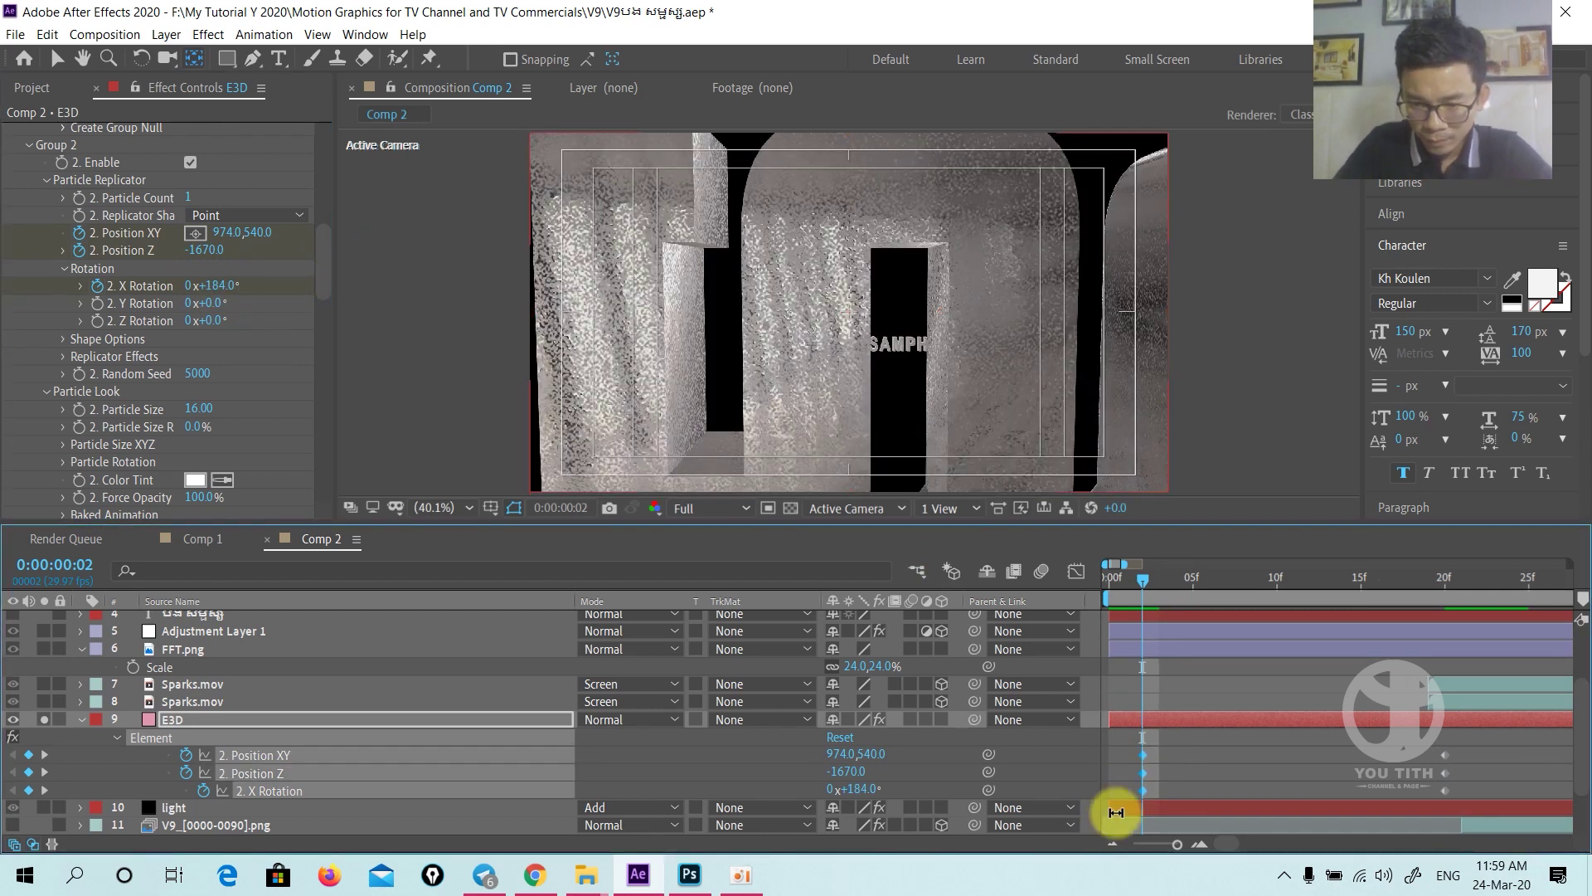
pyautogui.moveTo(1115, 758); pyautogui.dragTo(1109, 759)
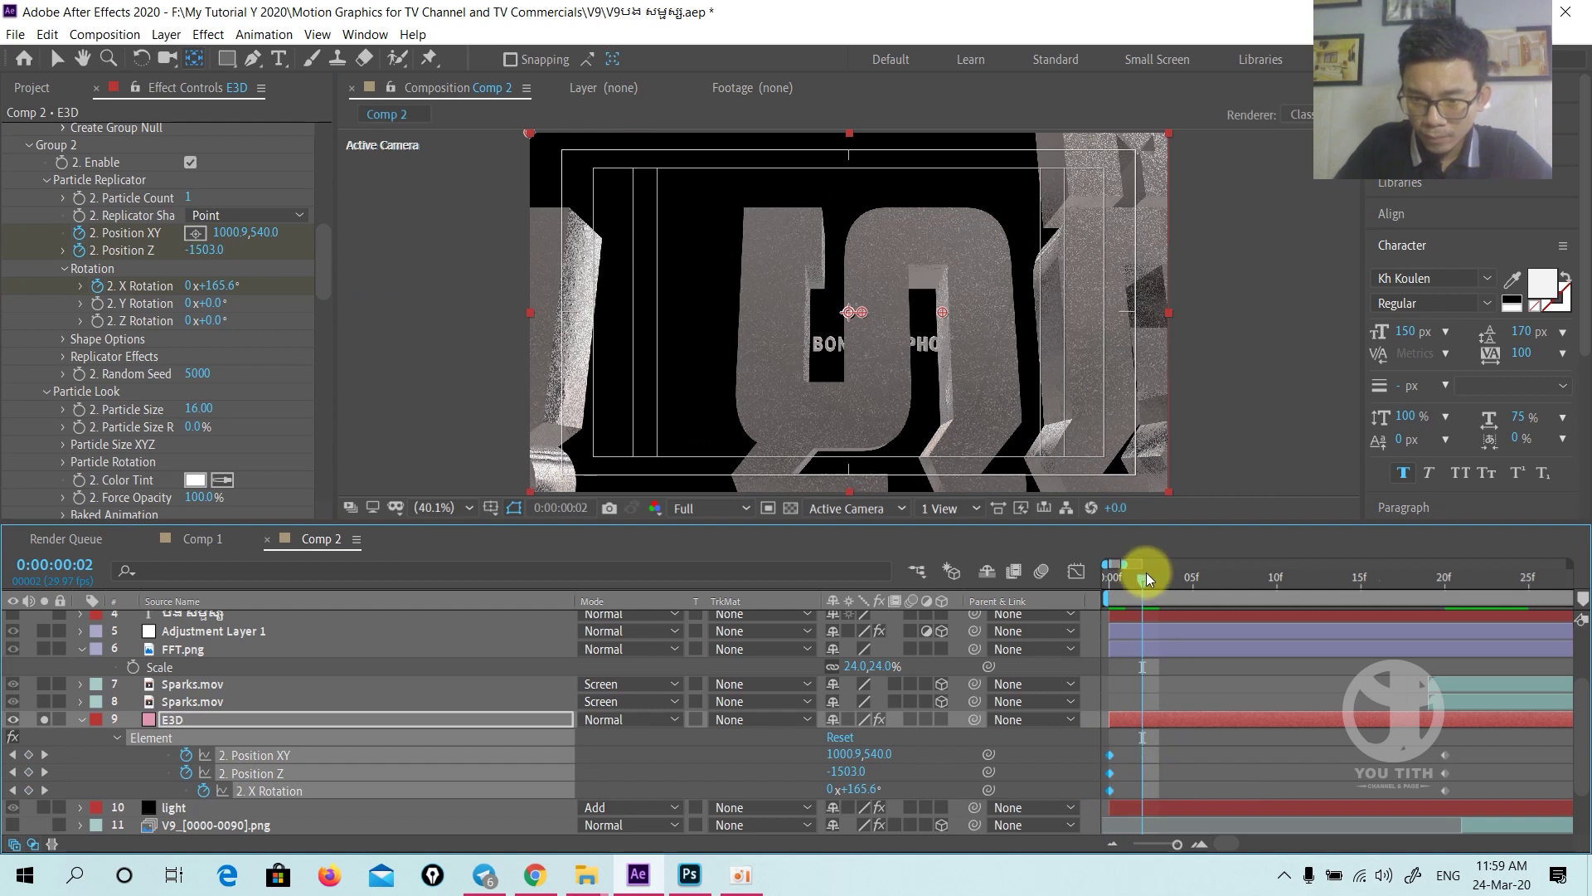
pyautogui.moveTo(1146, 572); pyautogui.dragTo(1111, 580)
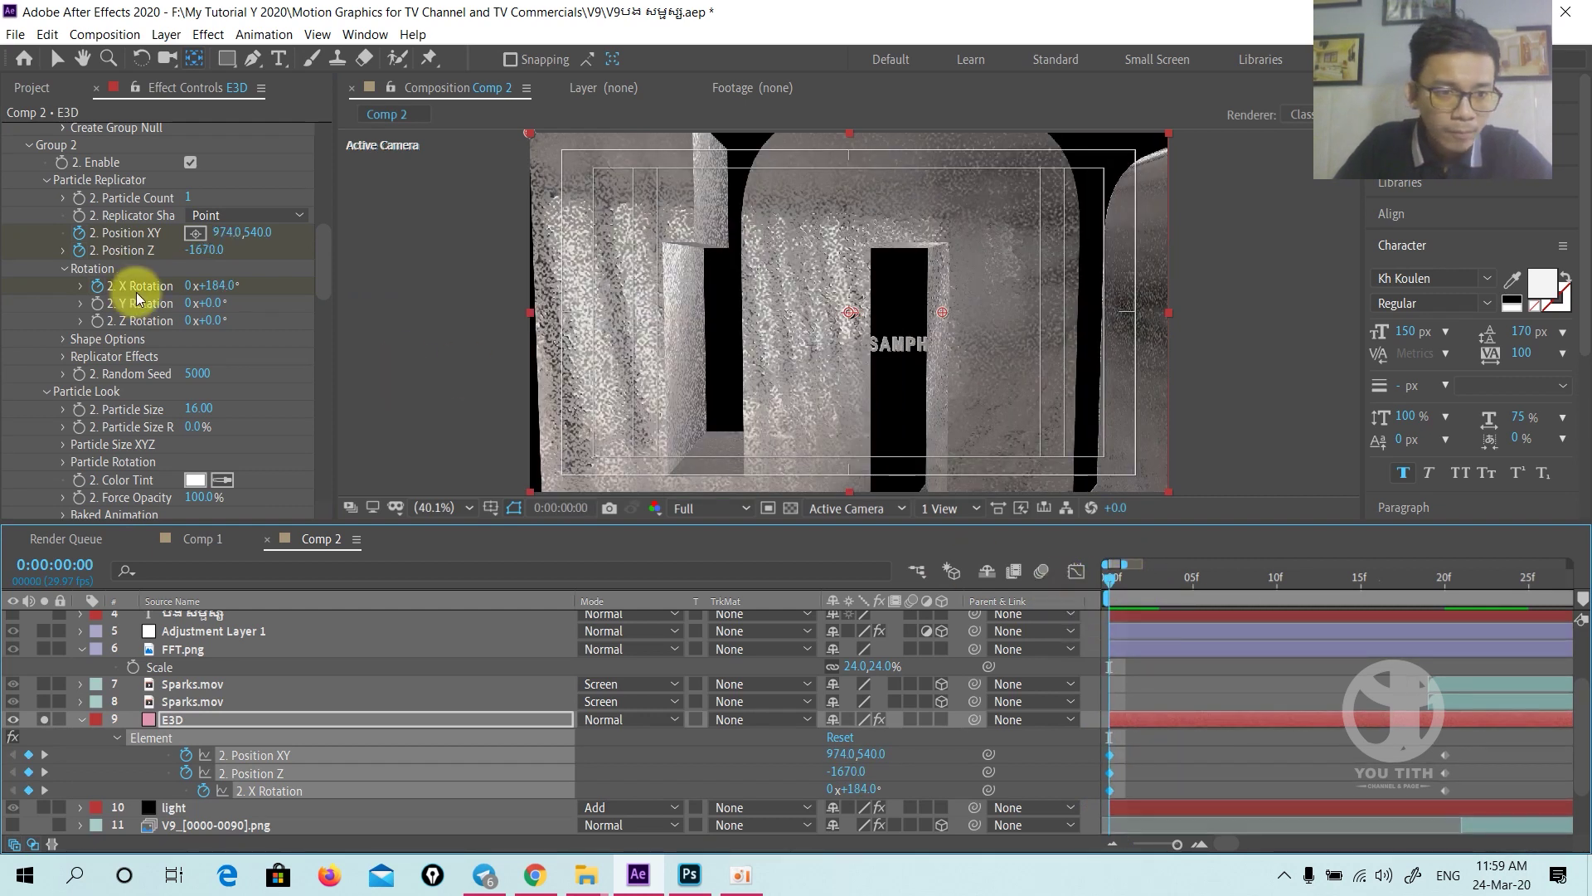
pyautogui.moveTo(219, 250); pyautogui.dragTo(186, 235)
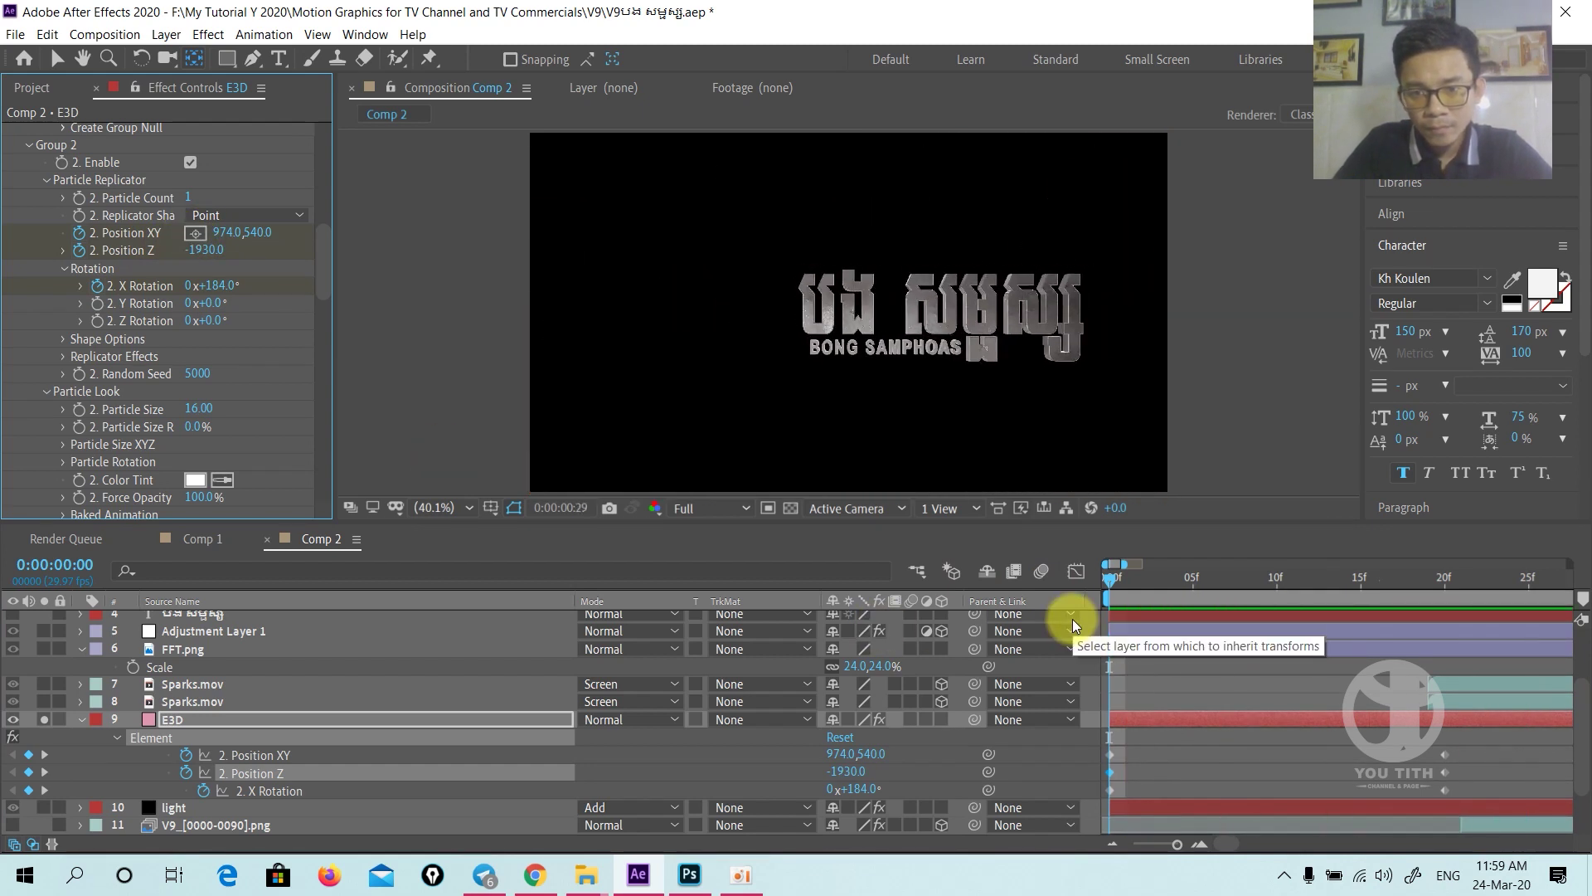
pyautogui.press('space')
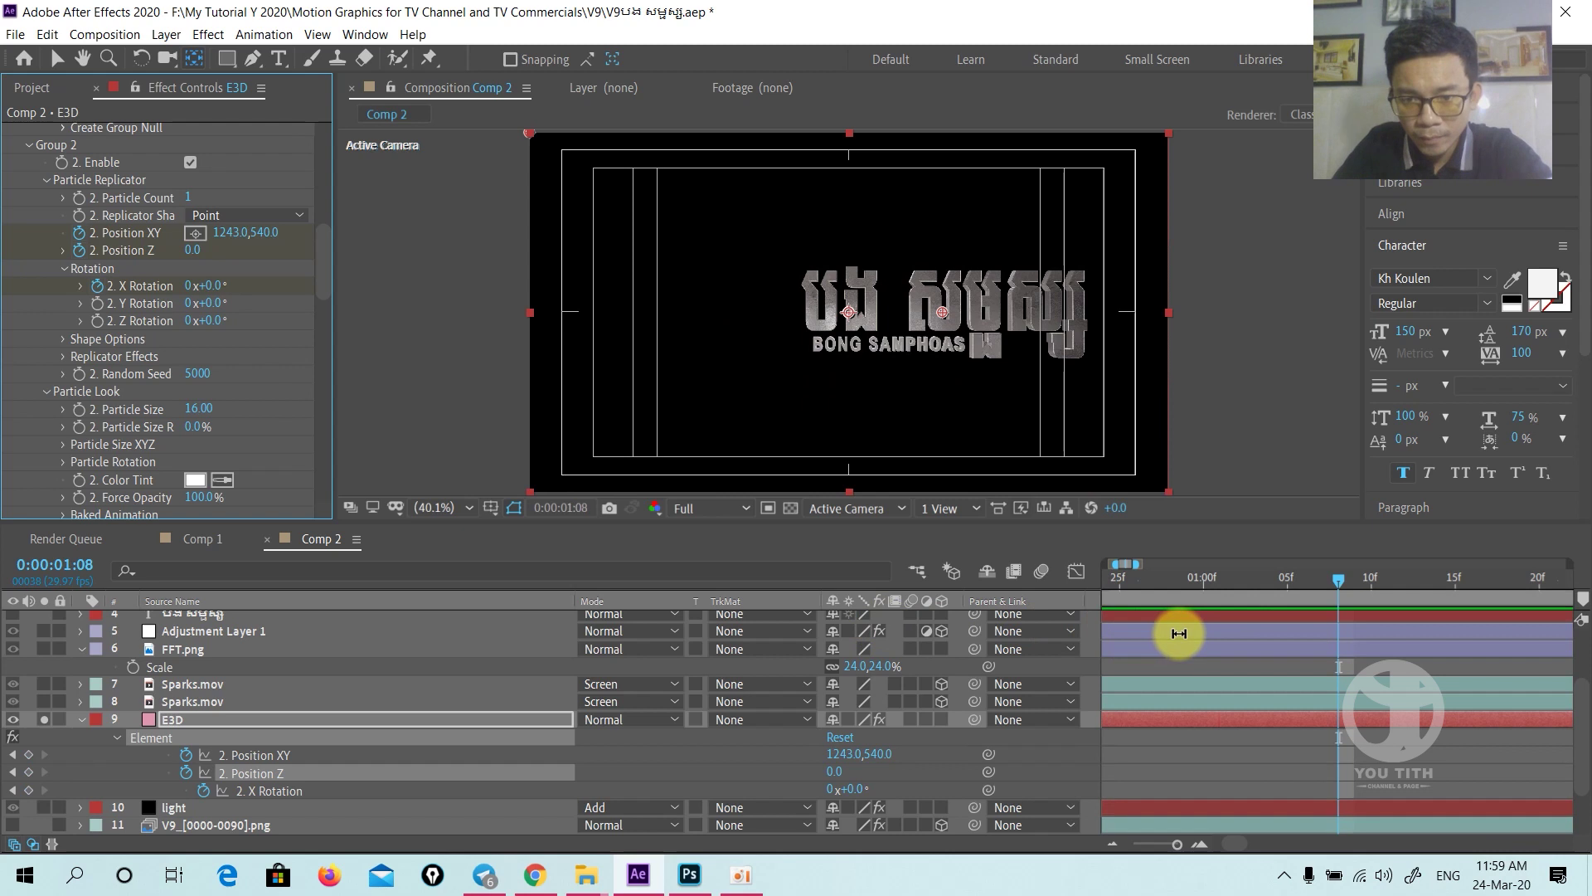
pyautogui.press('-')
pyautogui.moveTo(1214, 575)
pyautogui.mouseDown()
pyautogui.moveTo(1125, 585)
pyautogui.moveTo(1207, 574)
pyautogui.mouseUp()
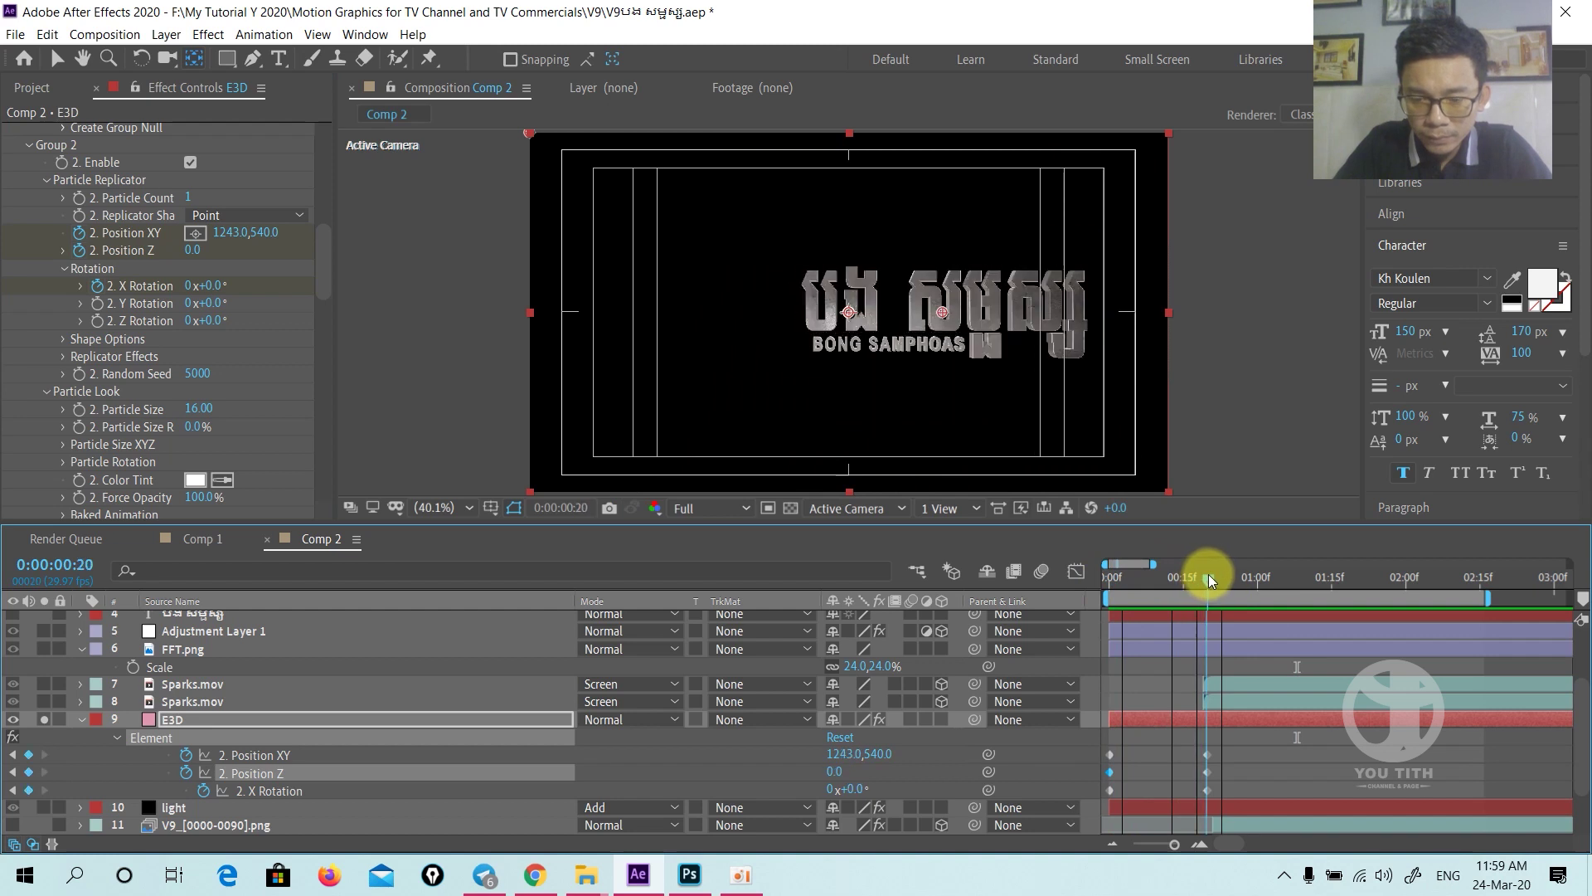
# - Enable Group 1 Position and X Rotation keyframes and return to frame 0
pyautogui.scroll(-1, 92, 390)
pyautogui.scroll(4, 92, 388)
pyautogui.scroll(4, 93, 386)
pyautogui.scroll(4, 103, 393)
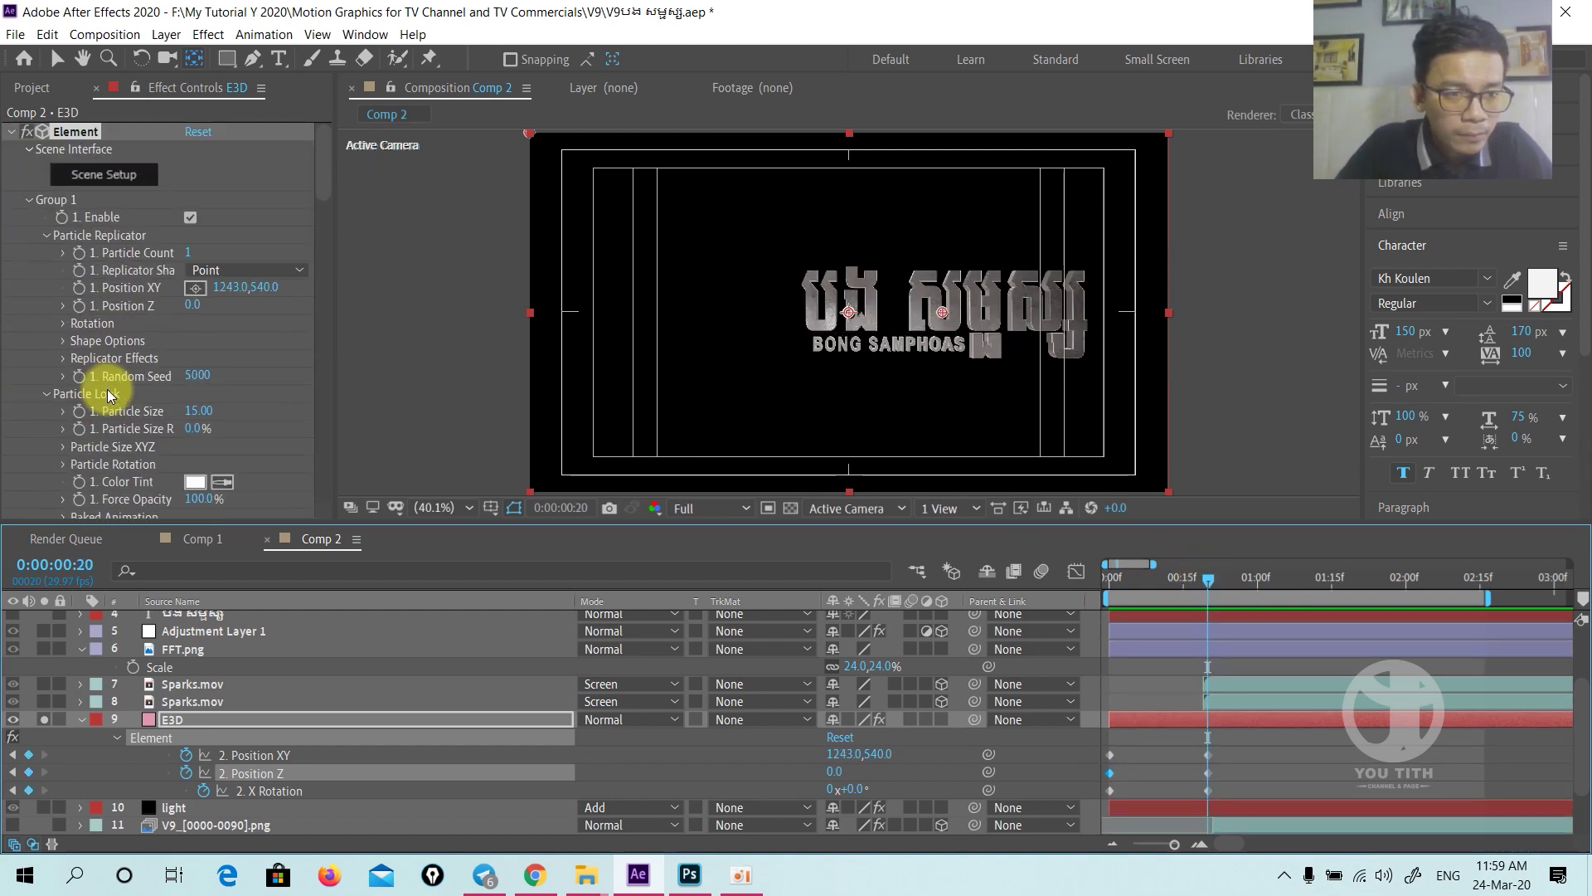
pyautogui.click(77, 290)
pyautogui.click(63, 323)
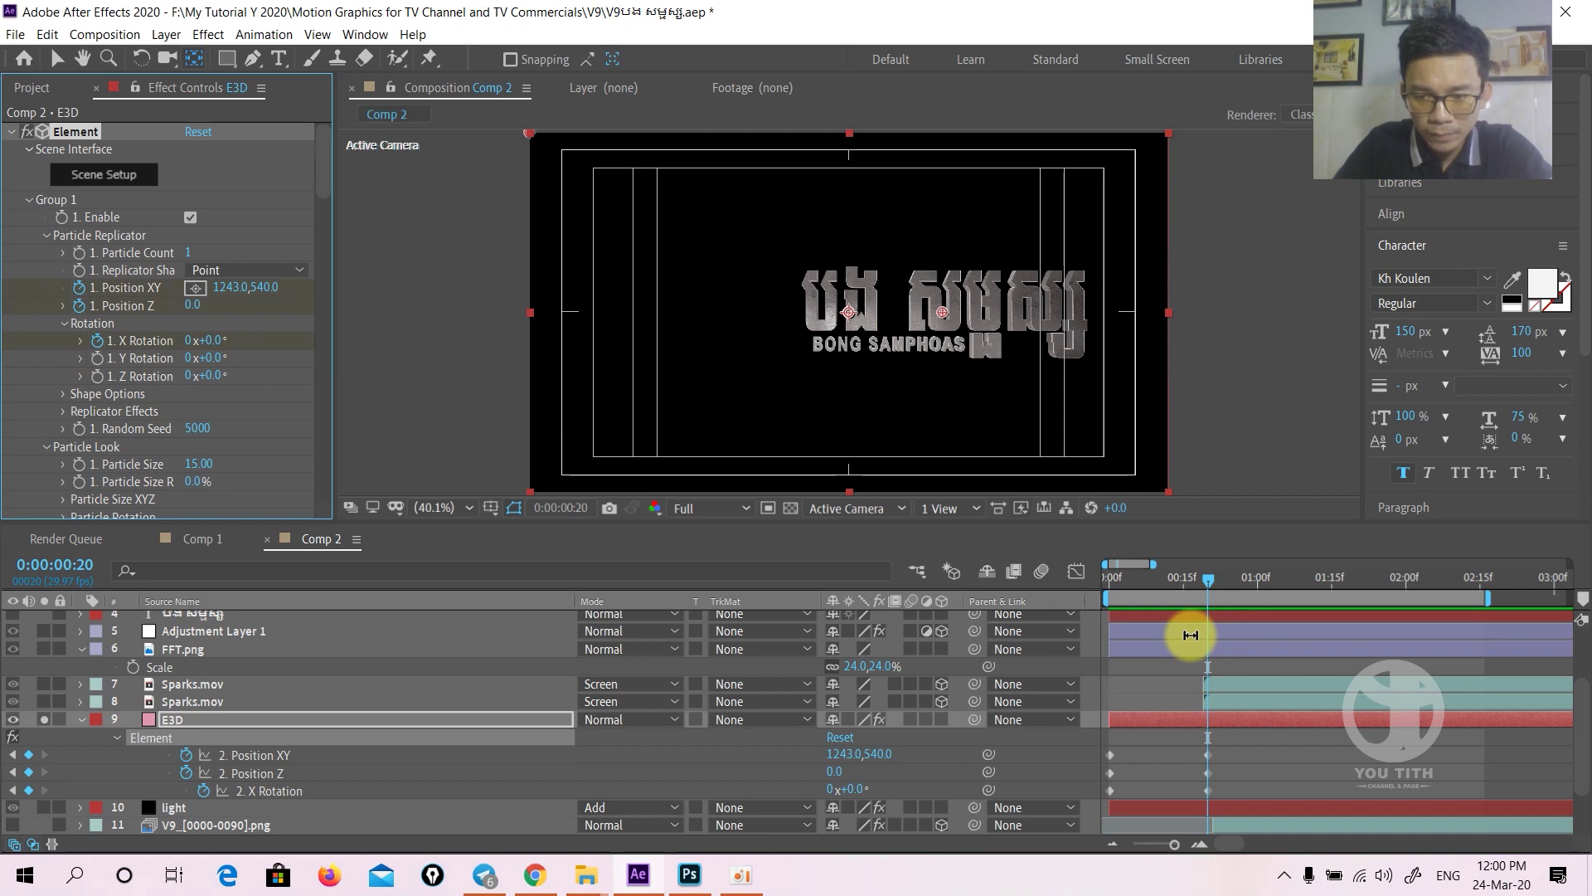
pyautogui.moveTo(1208, 580); pyautogui.dragTo(1152, 583)
pyautogui.press('Home')
# - At frame 0 set BONG SAMPHOAS to Z -2030, X 1120, 61° X rotation, then preview
pyautogui.moveTo(193, 305); pyautogui.dragTo(62, 323)
pyautogui.moveTo(203, 290)
pyautogui.mouseDown()
pyautogui.moveTo(91, 296)
pyautogui.moveTo(124, 331)
pyautogui.moveTo(222, 339)
pyautogui.moveTo(283, 317)
pyautogui.moveTo(258, 334)
pyautogui.mouseUp()
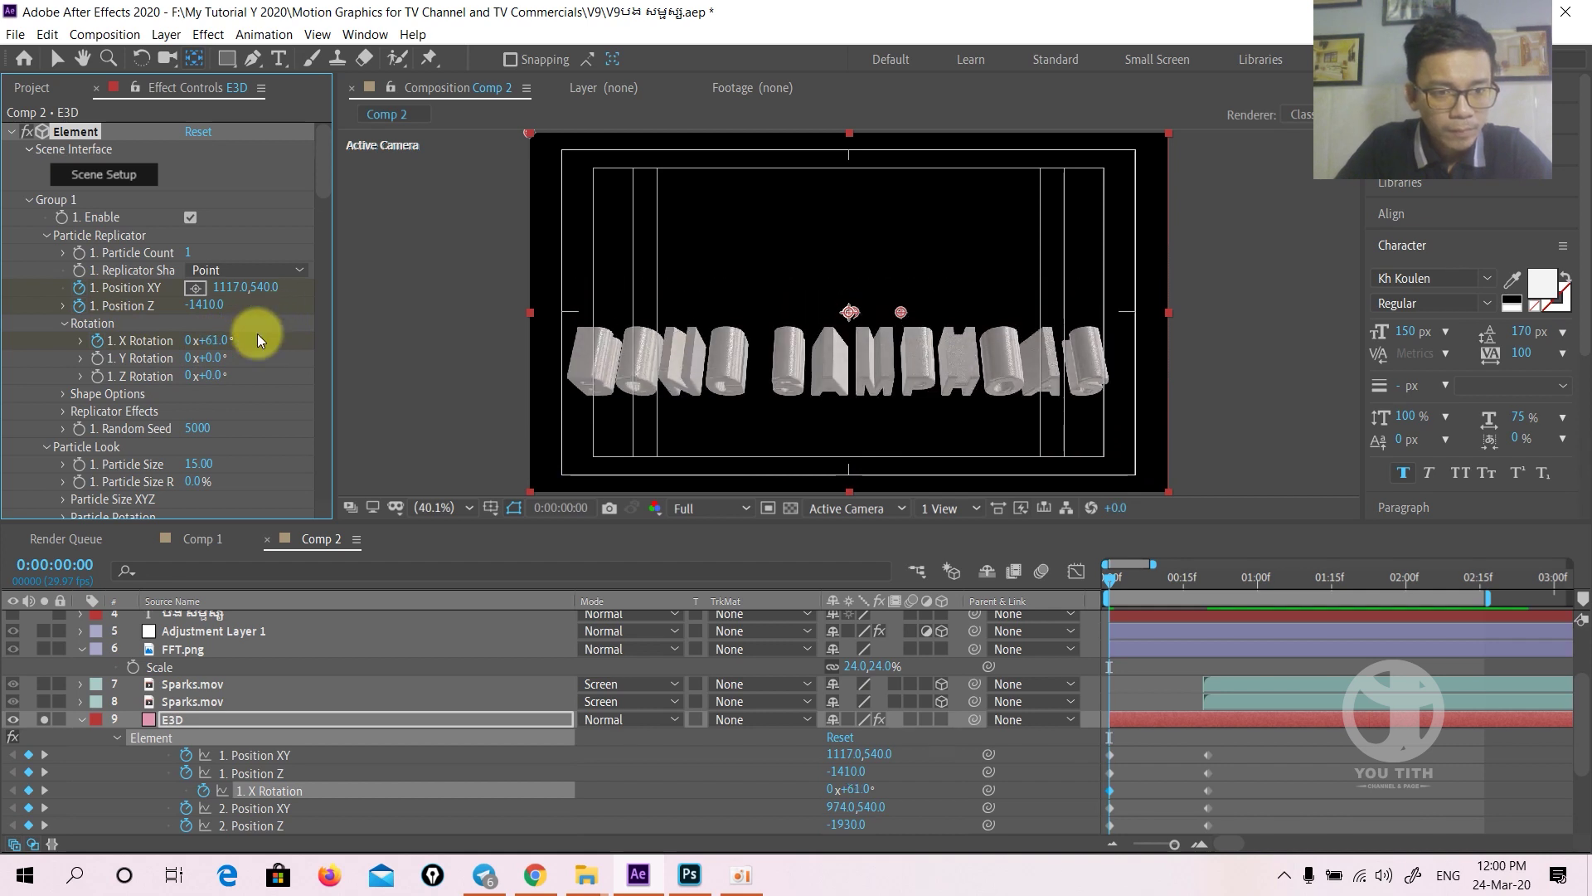
pyautogui.moveTo(223, 287)
pyautogui.mouseDown()
pyautogui.moveTo(191, 287)
pyautogui.moveTo(277, 295)
pyautogui.moveTo(202, 304)
pyautogui.mouseUp()
pyautogui.press('space')
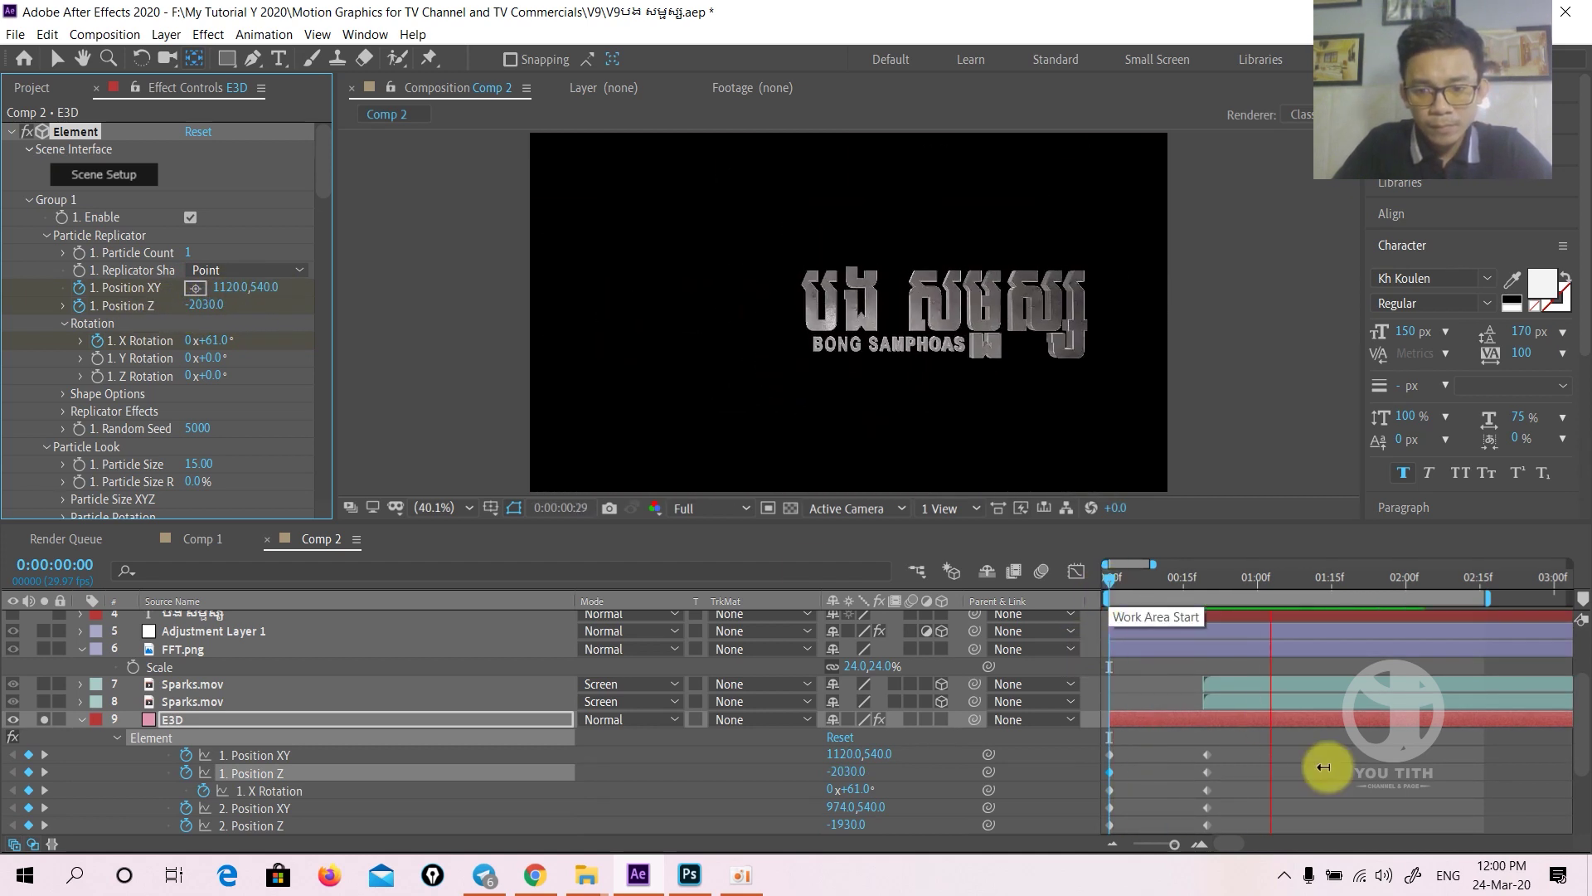
pyautogui.press('space')
pyautogui.moveTo(1238, 747); pyautogui.dragTo(1108, 798)
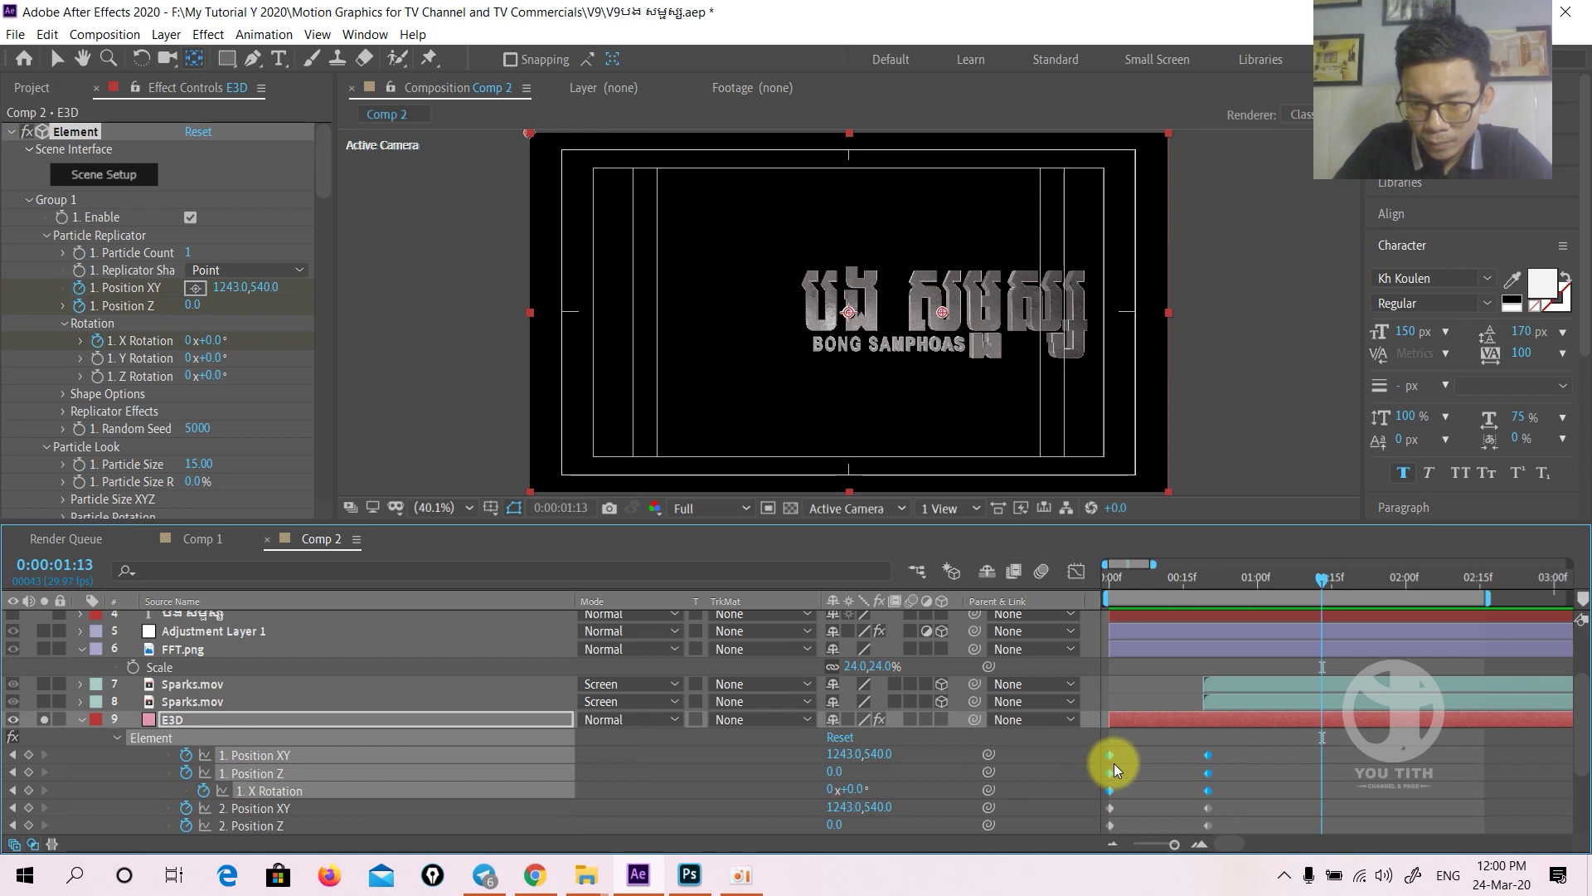
# - Move the BONG SAMPHOAS end keyframes later and pull the Khmer title's end keyframes slightly earlier
pyautogui.moveTo(1109, 755); pyautogui.dragTo(1148, 748)
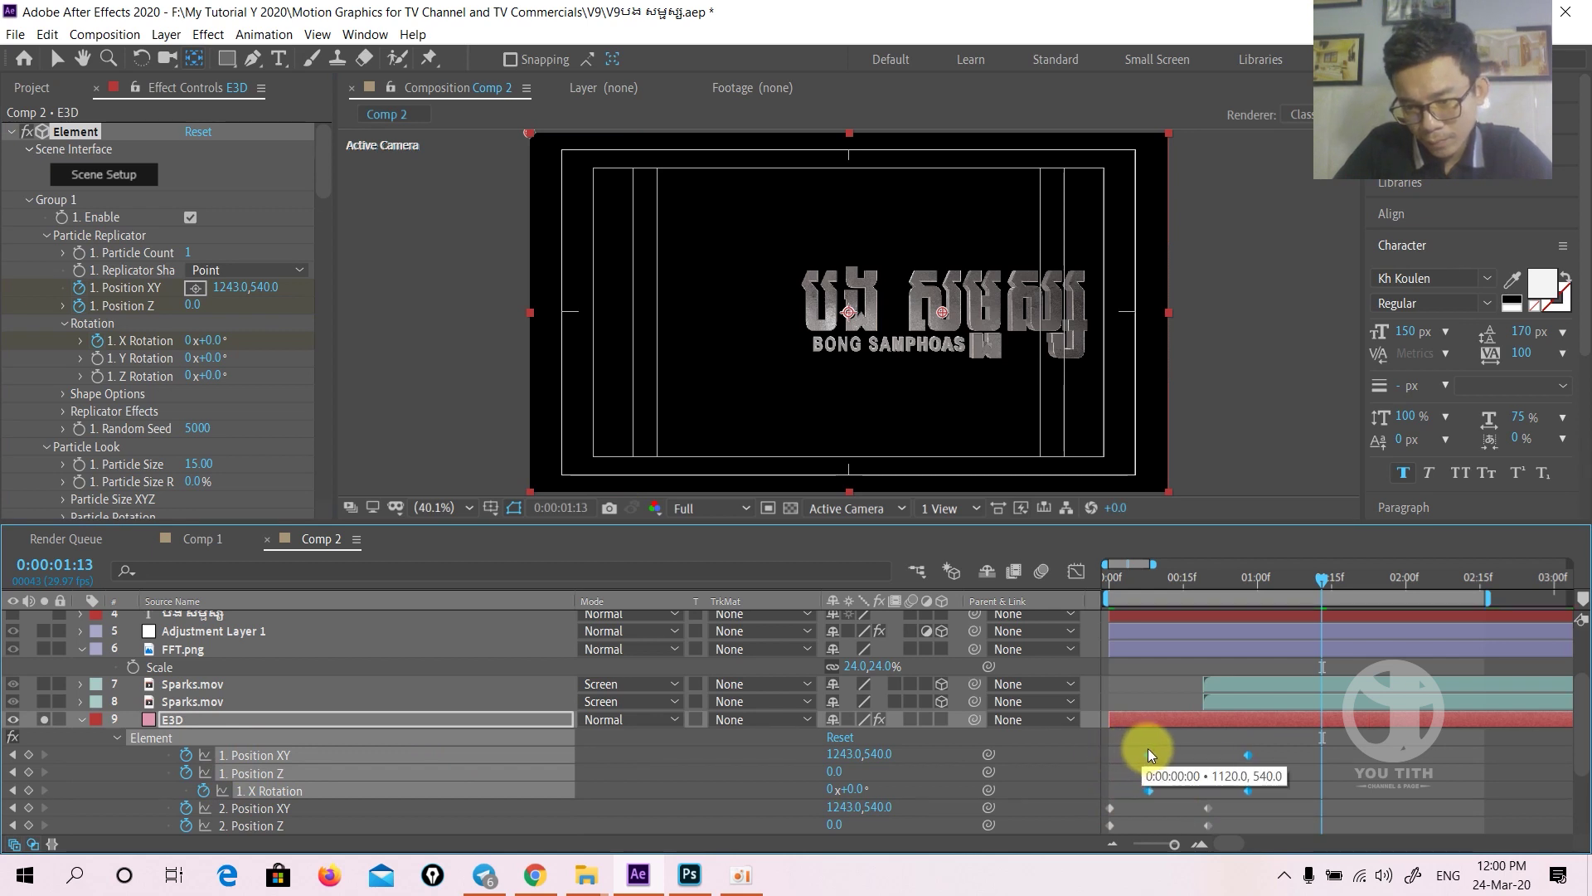
pyautogui.scroll(-3, 1221, 797)
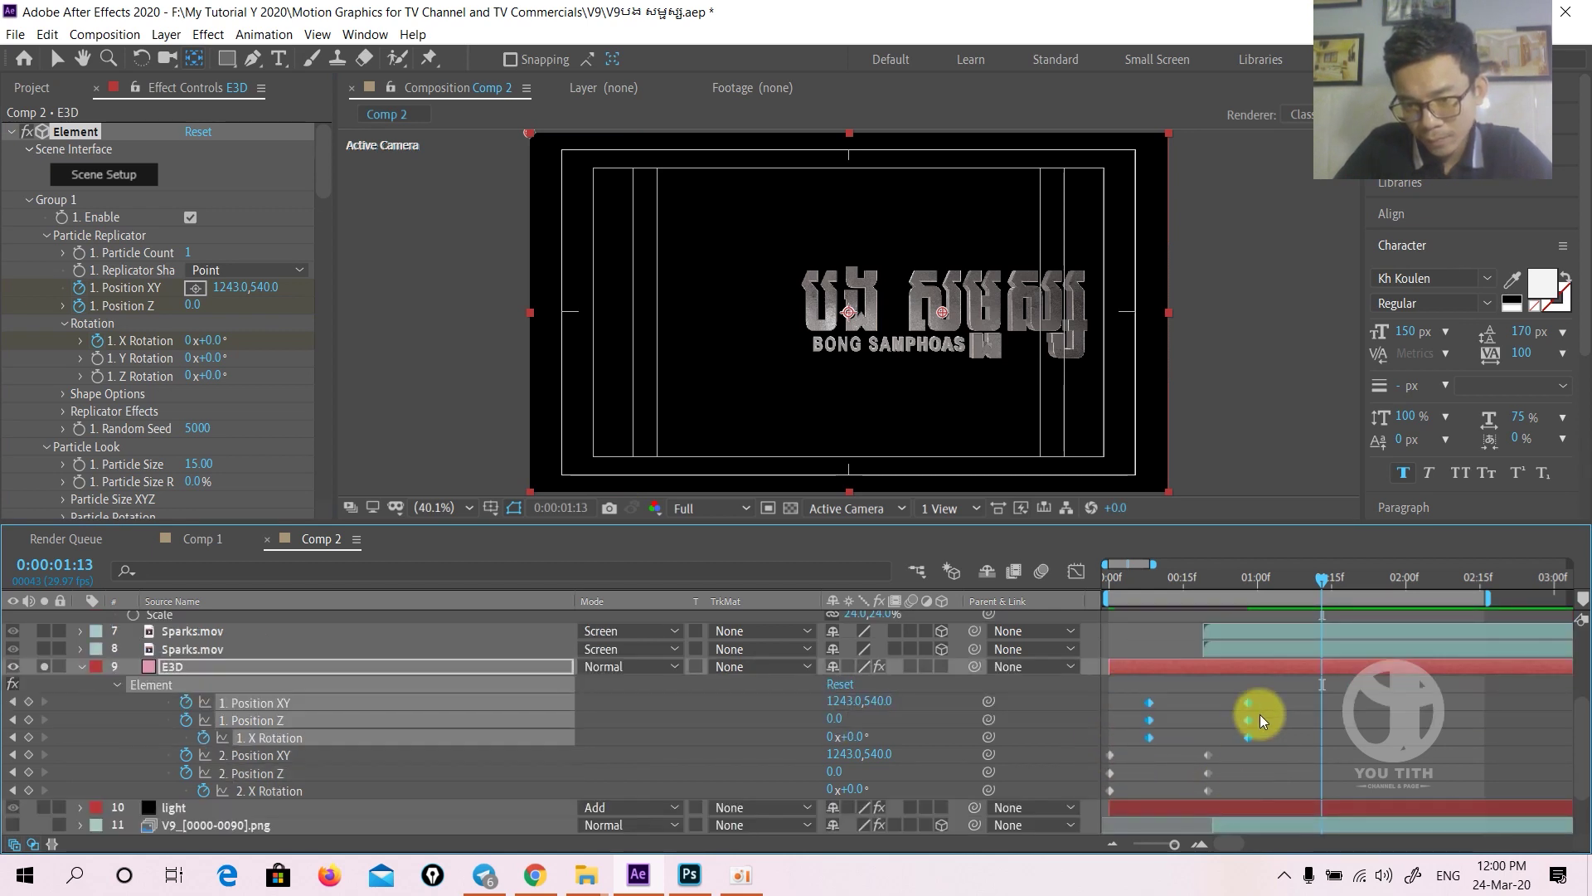
pyautogui.moveTo(1231, 724)
pyautogui.mouseDown()
pyautogui.moveTo(1188, 803)
pyautogui.moveTo(1194, 758)
pyautogui.mouseUp()
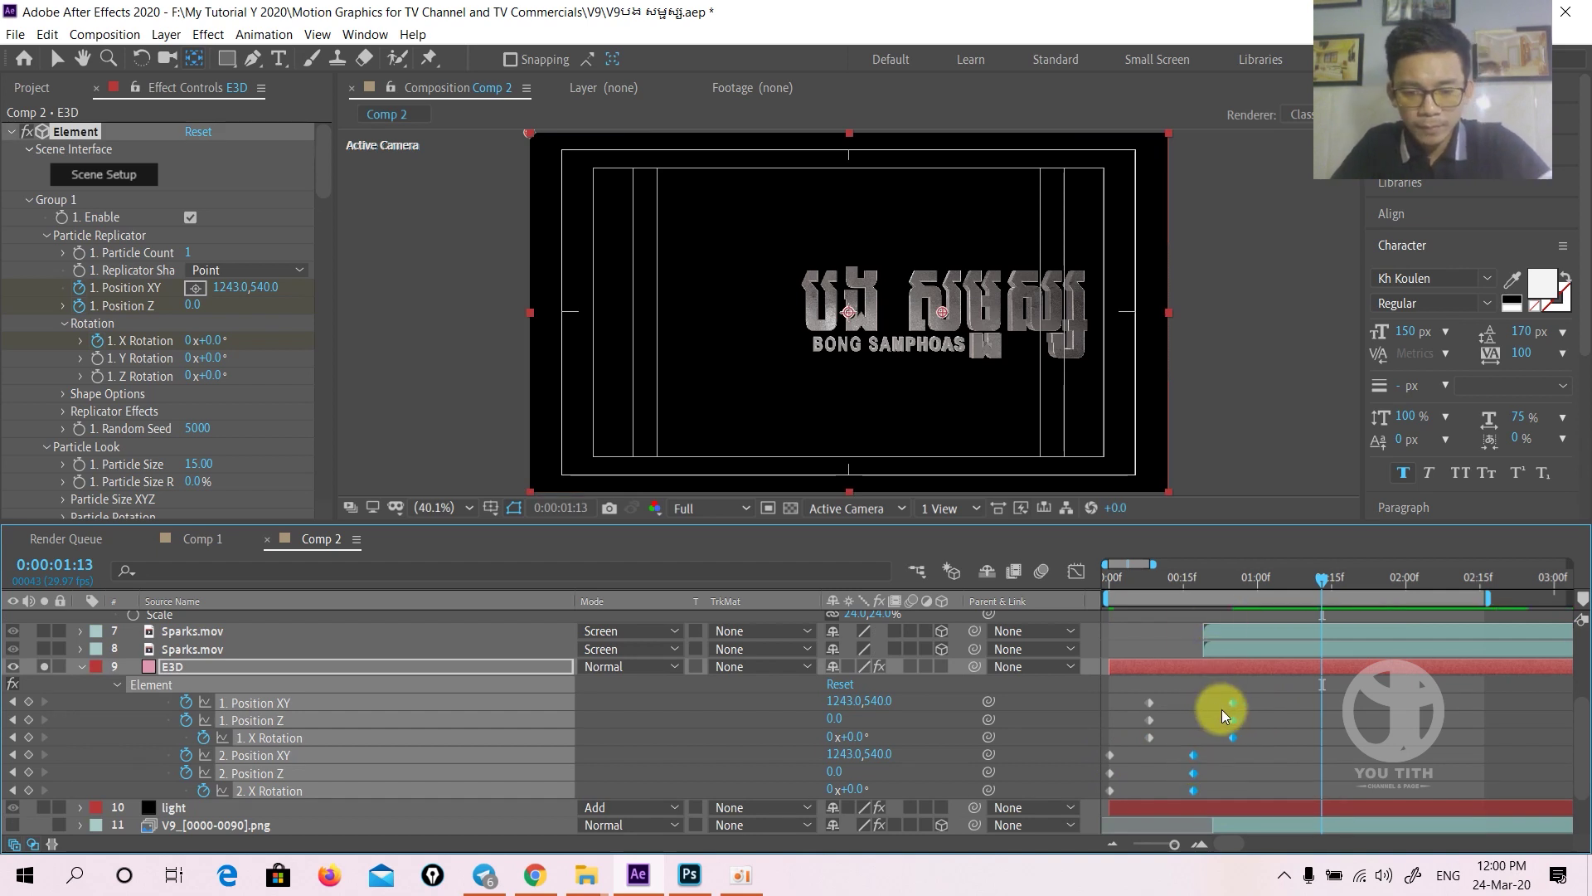
# - Apply Easy Ease to all title keyframes and check the motion around frame 9
pyautogui.moveTo(1259, 690); pyautogui.dragTo(1086, 797)
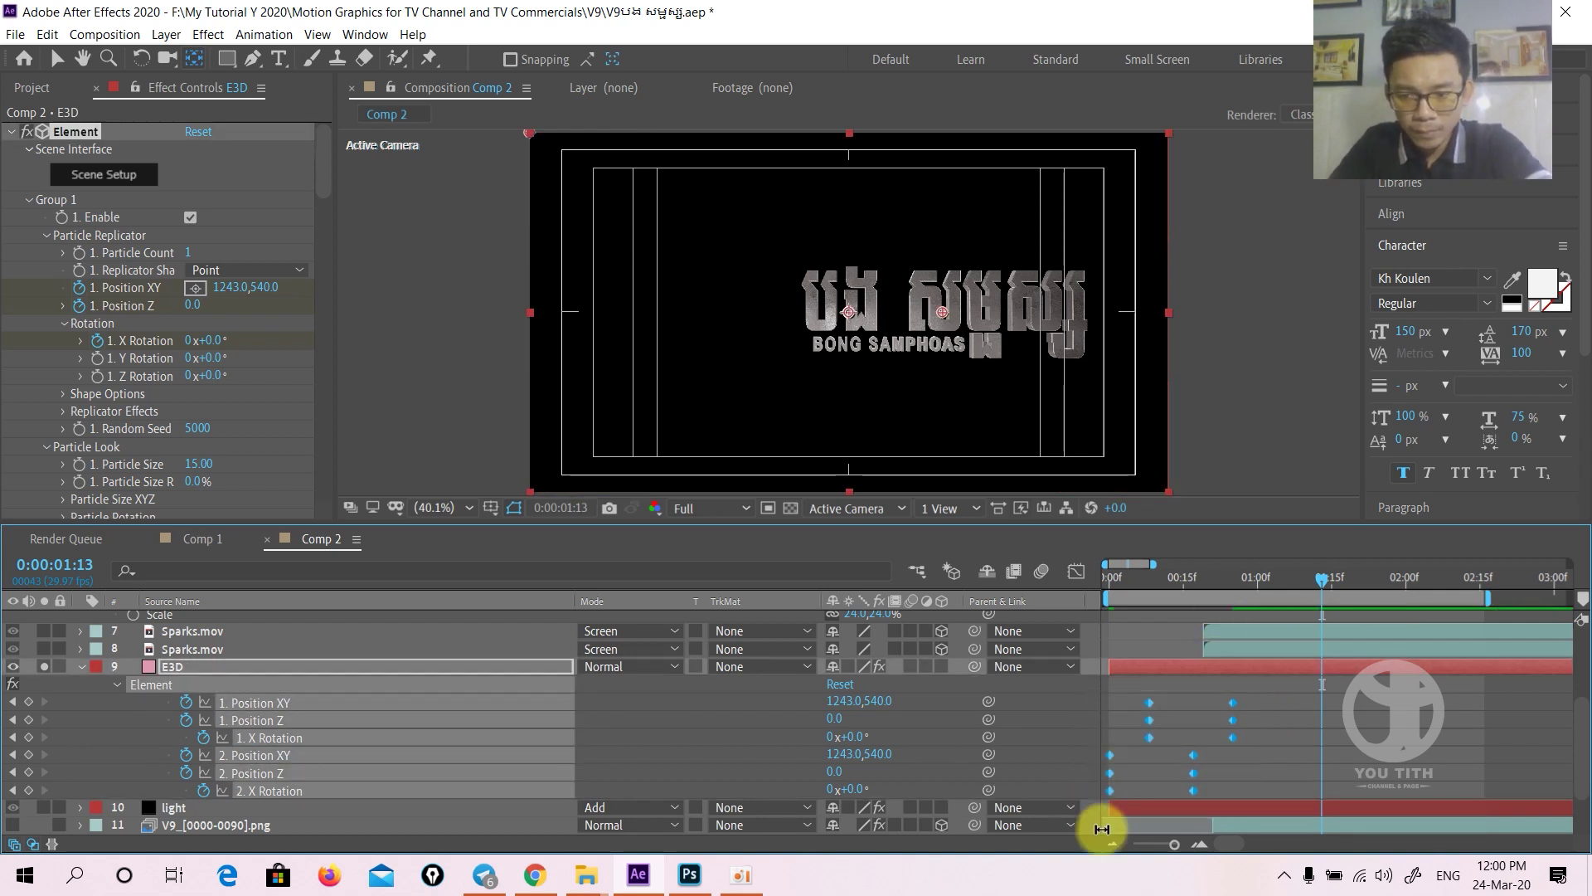
pyautogui.press('F9')
pyautogui.moveTo(1188, 578)
pyautogui.mouseDown()
pyautogui.moveTo(1156, 591)
pyautogui.moveTo(1267, 570)
pyautogui.moveTo(1224, 583)
pyautogui.mouseUp()
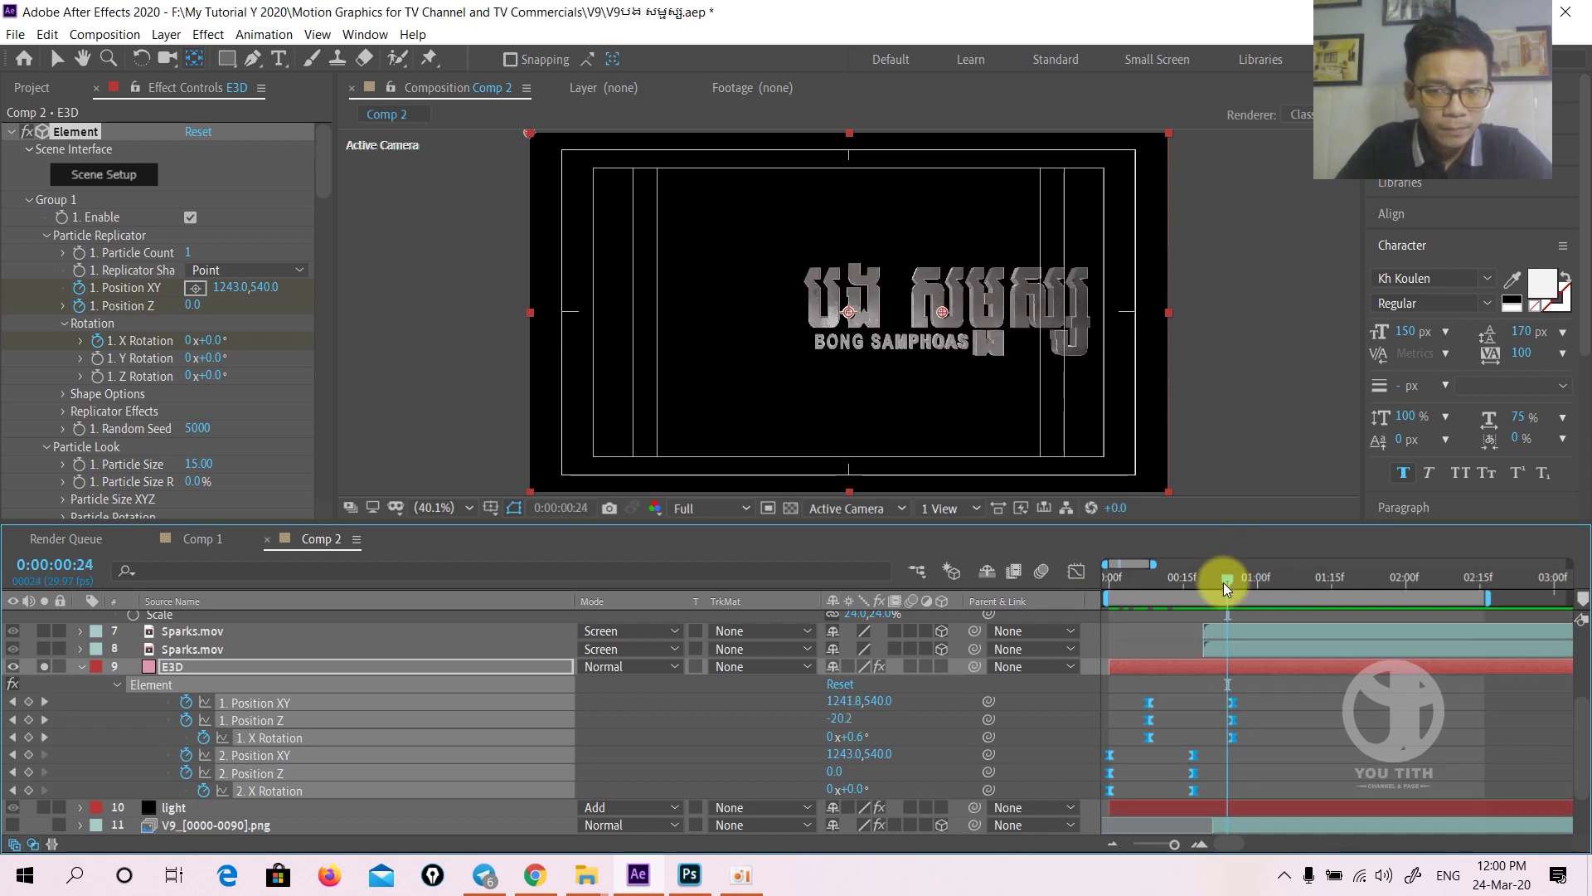
# - Select the E3D layer's Rotate Environment properties at the start of the composition
pyautogui.click(173, 668)
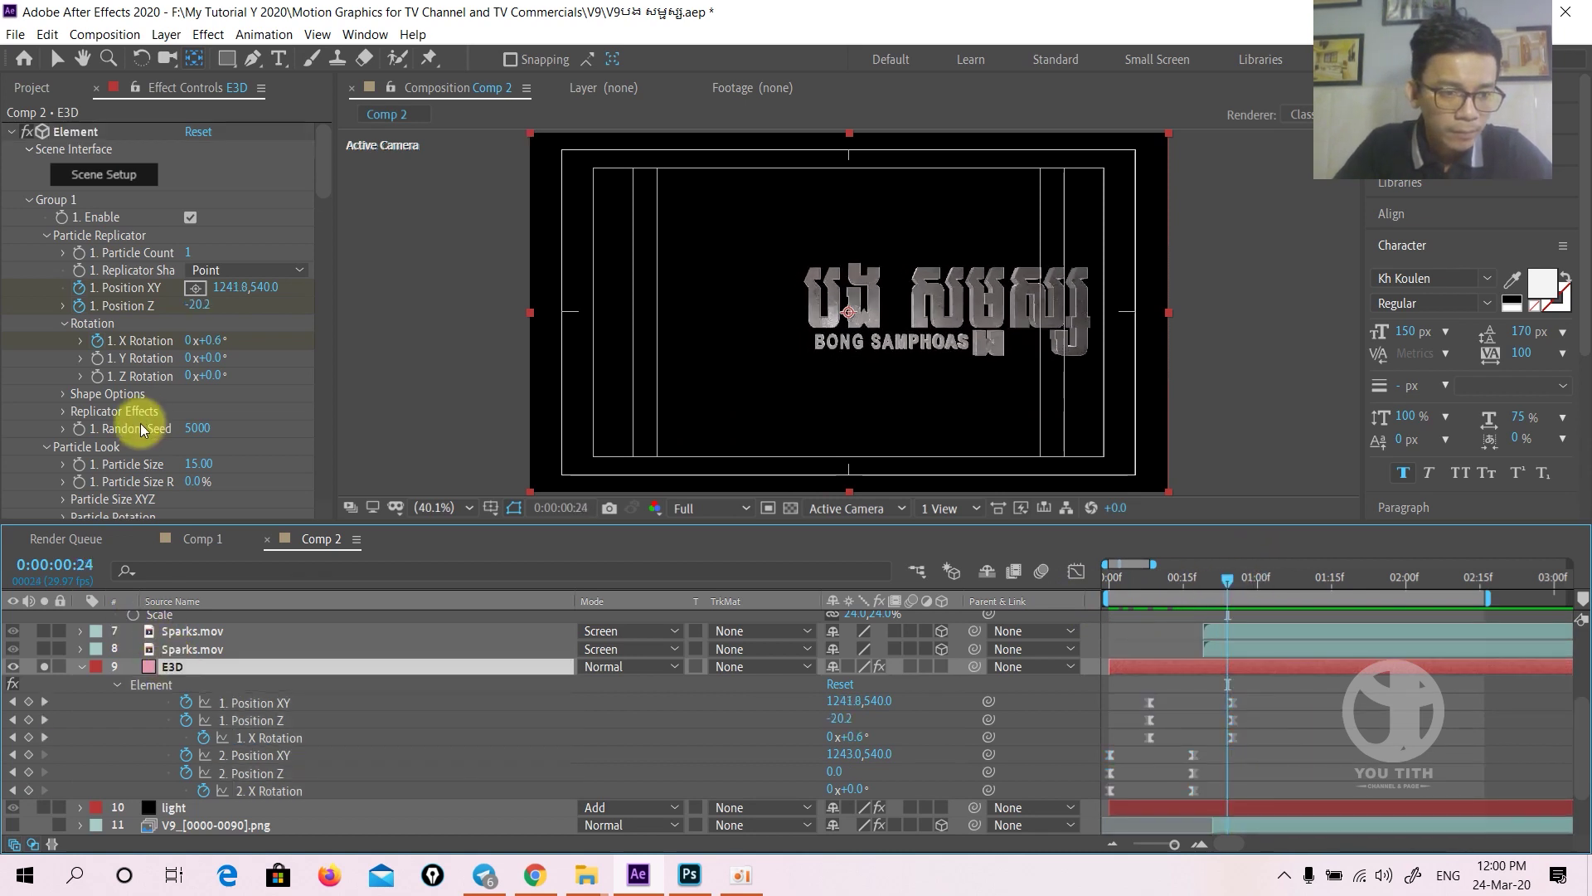
pyautogui.scroll(-10, 141, 423)
pyautogui.scroll(-5, 141, 422)
pyautogui.scroll(-5, 141, 421)
pyautogui.scroll(-5, 141, 421)
pyautogui.scroll(-5, 141, 421)
pyautogui.scroll(2, 141, 421)
pyautogui.scroll(2, 141, 422)
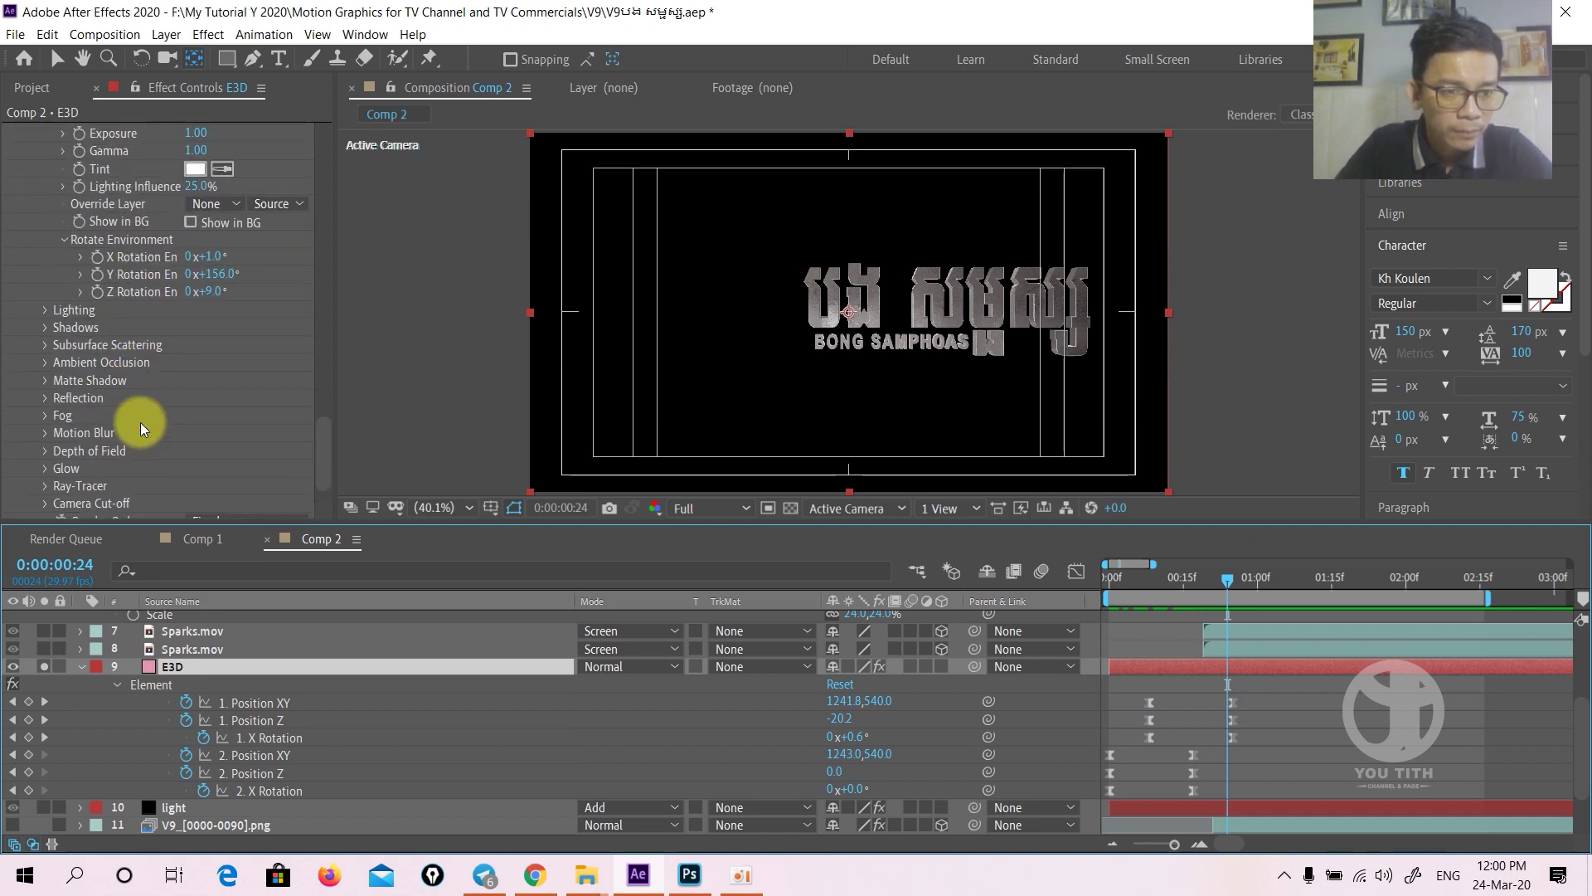
pyautogui.scroll(2, 141, 422)
pyautogui.moveTo(1228, 578); pyautogui.dragTo(1062, 587)
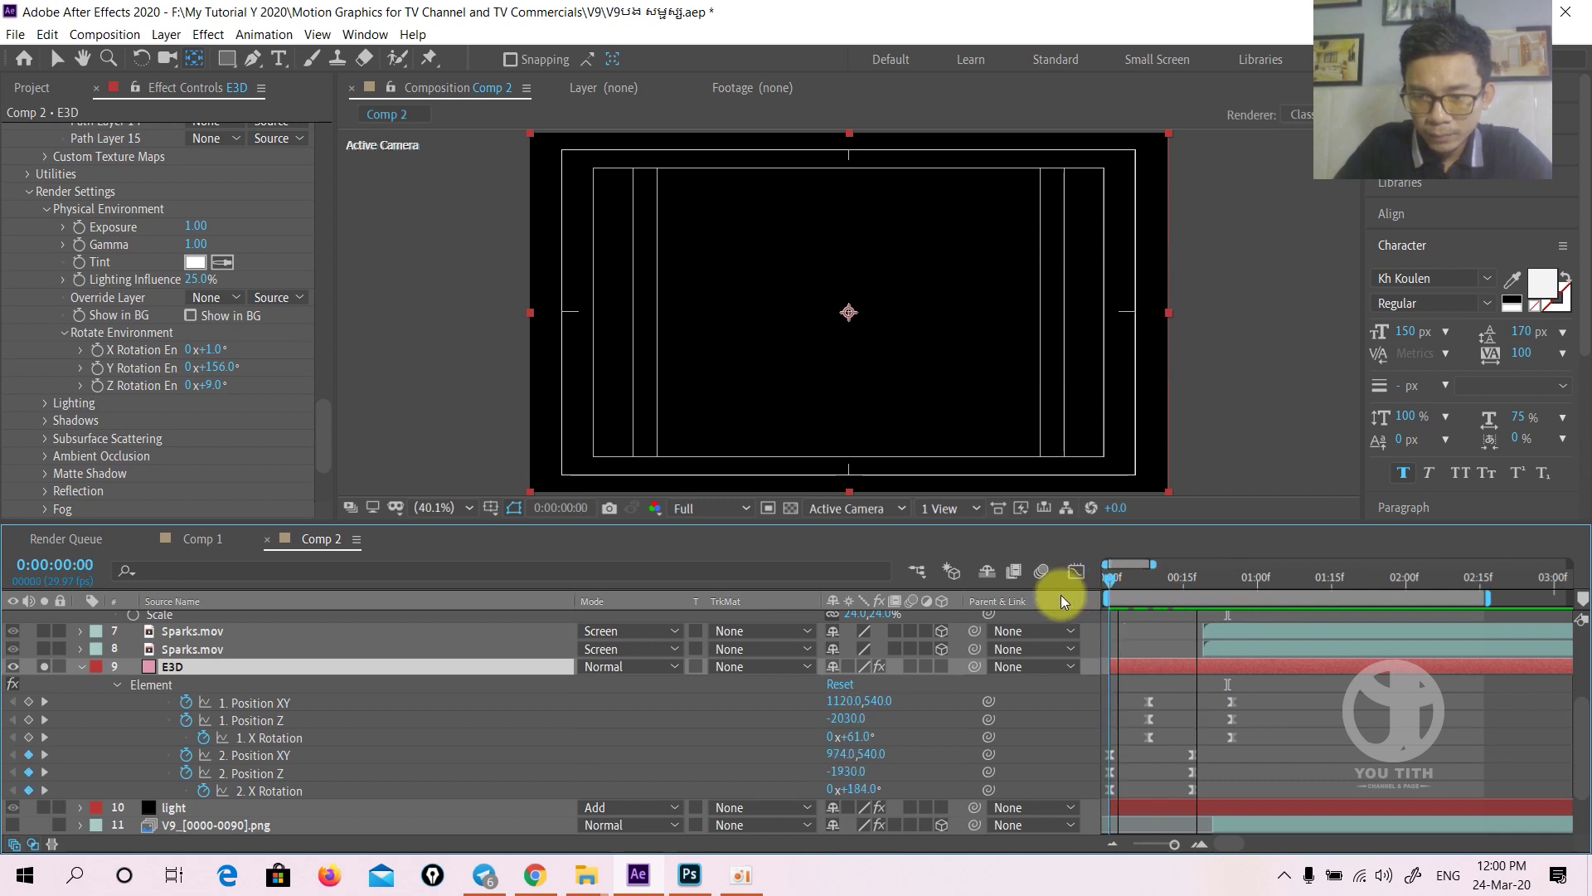
pyautogui.click(100, 349)
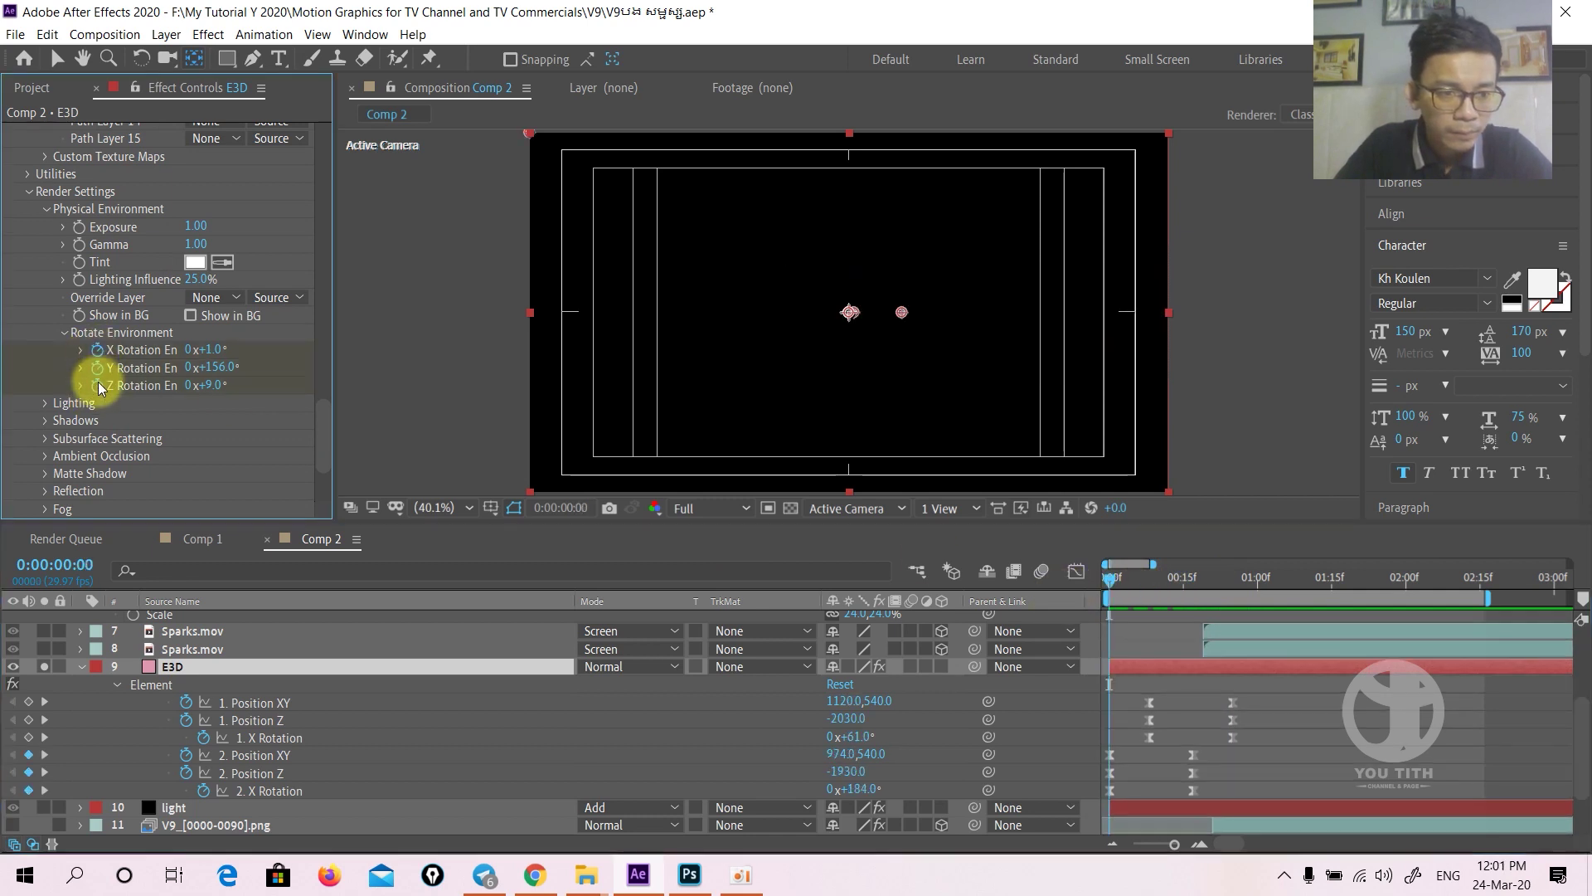
# - Zoom out the timeline and end the work area at 4 seconds 24 frames
pyautogui.press('-')
pyautogui.press('-')
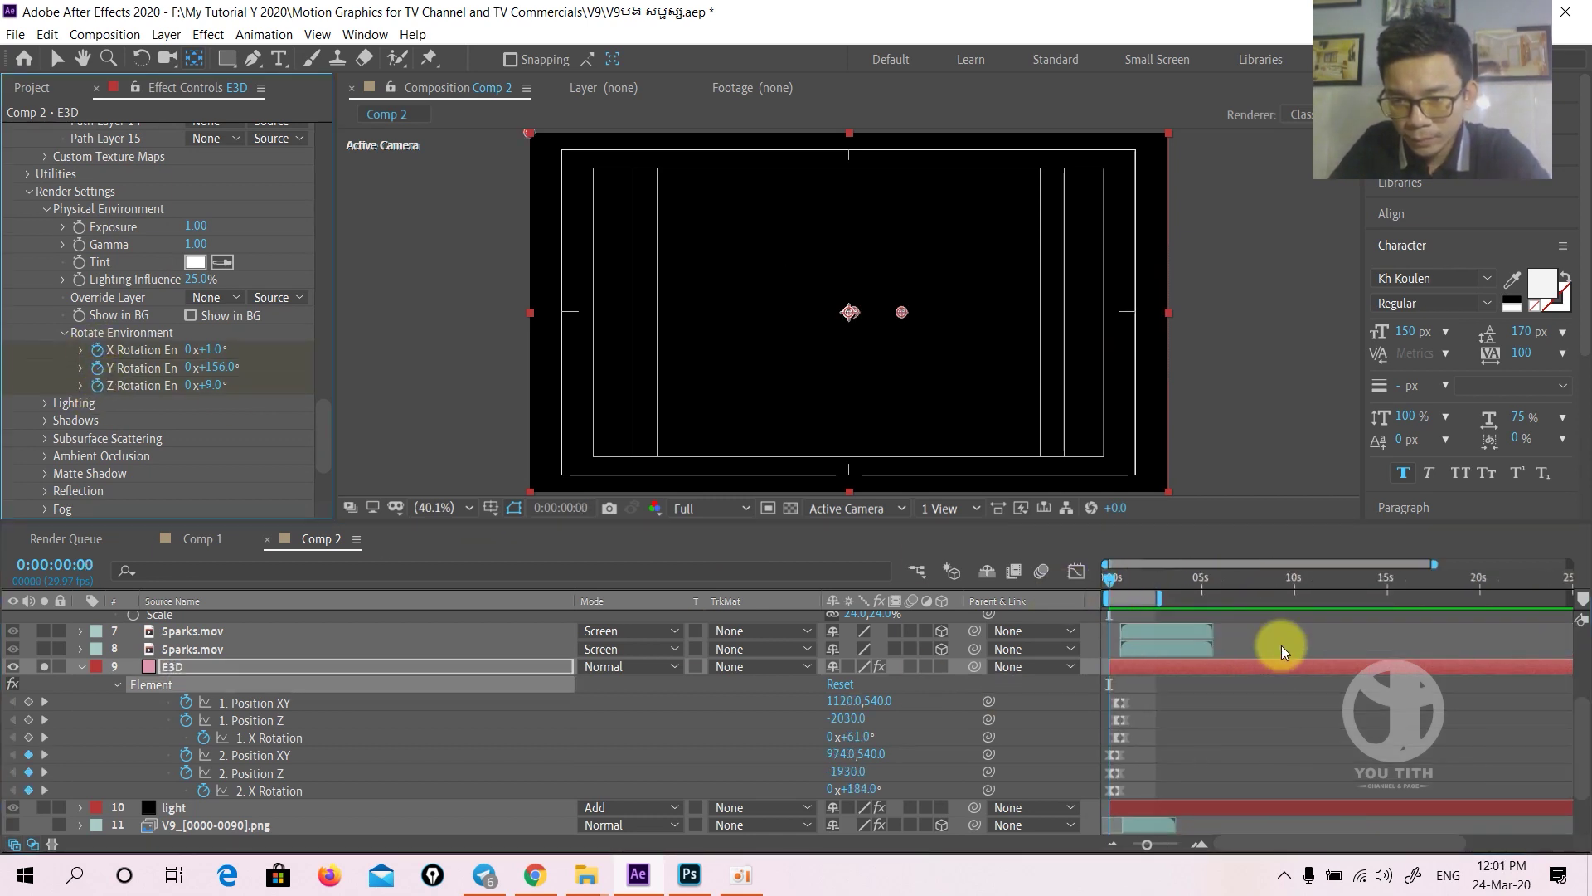
pyautogui.click(1198, 581)
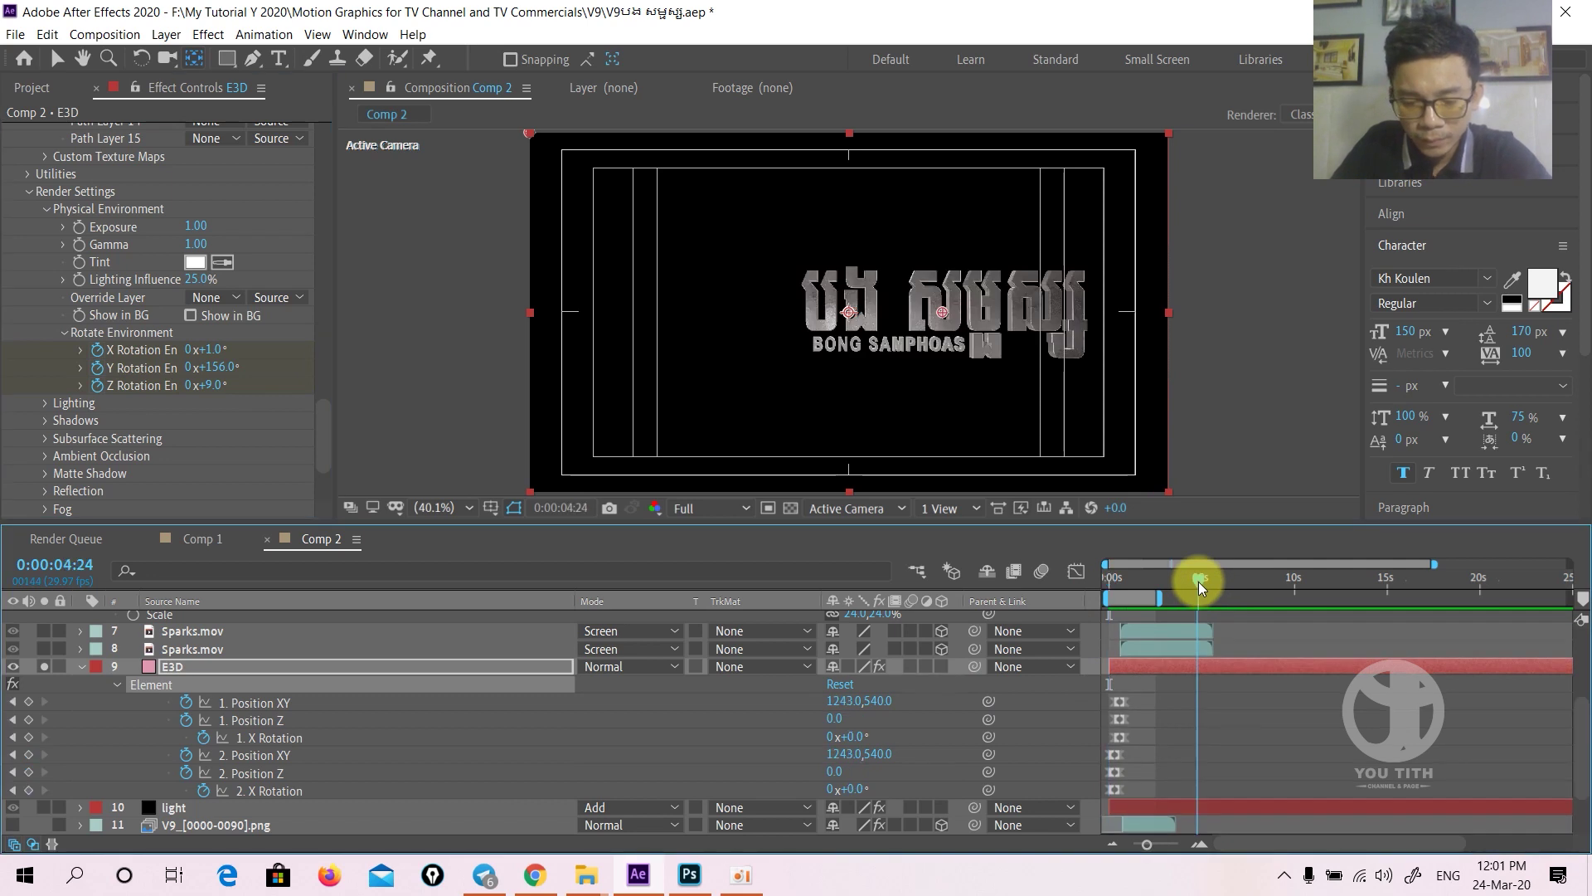
pyautogui.press('n')
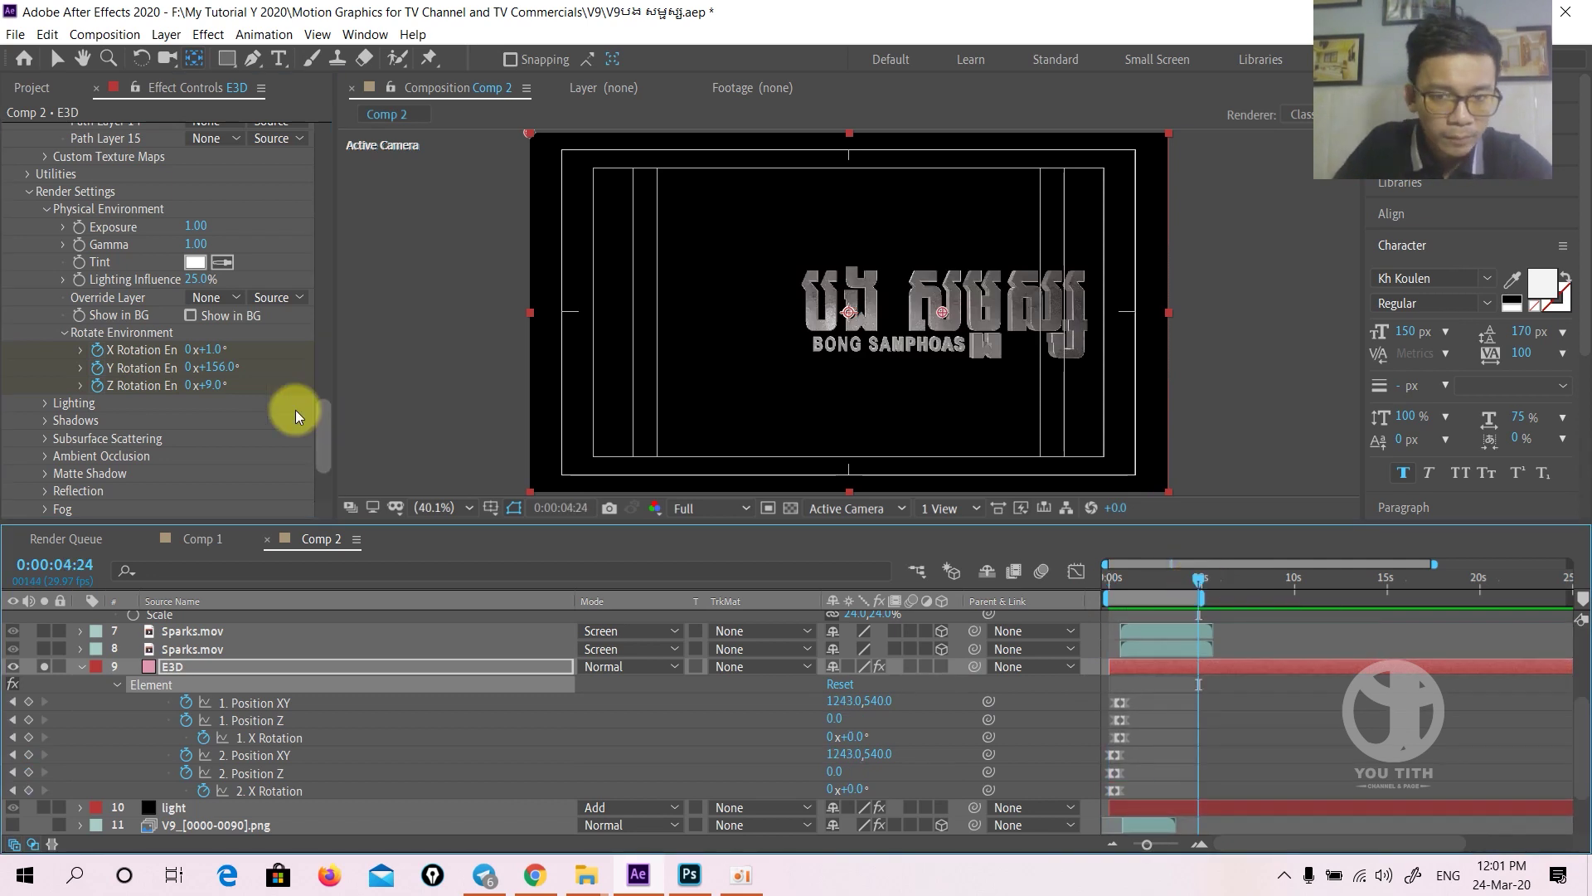
# - Rotate the environment to 50° on X and -75° on Z, then scrub to about four seconds
pyautogui.moveTo(217, 349); pyautogui.dragTo(255, 341)
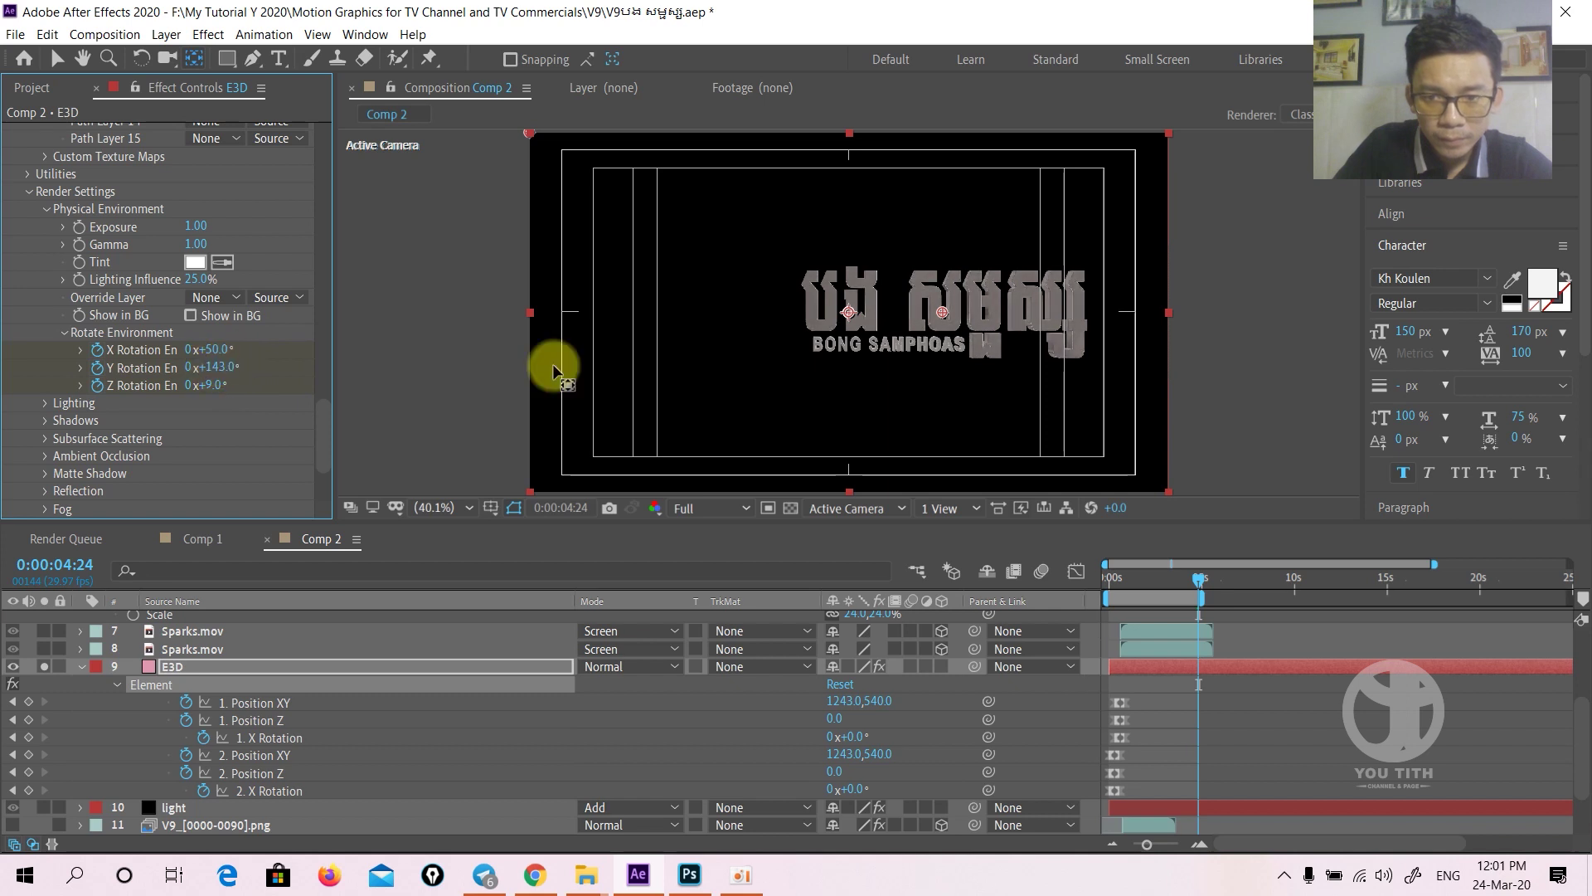
pyautogui.scroll(1, 977, 296)
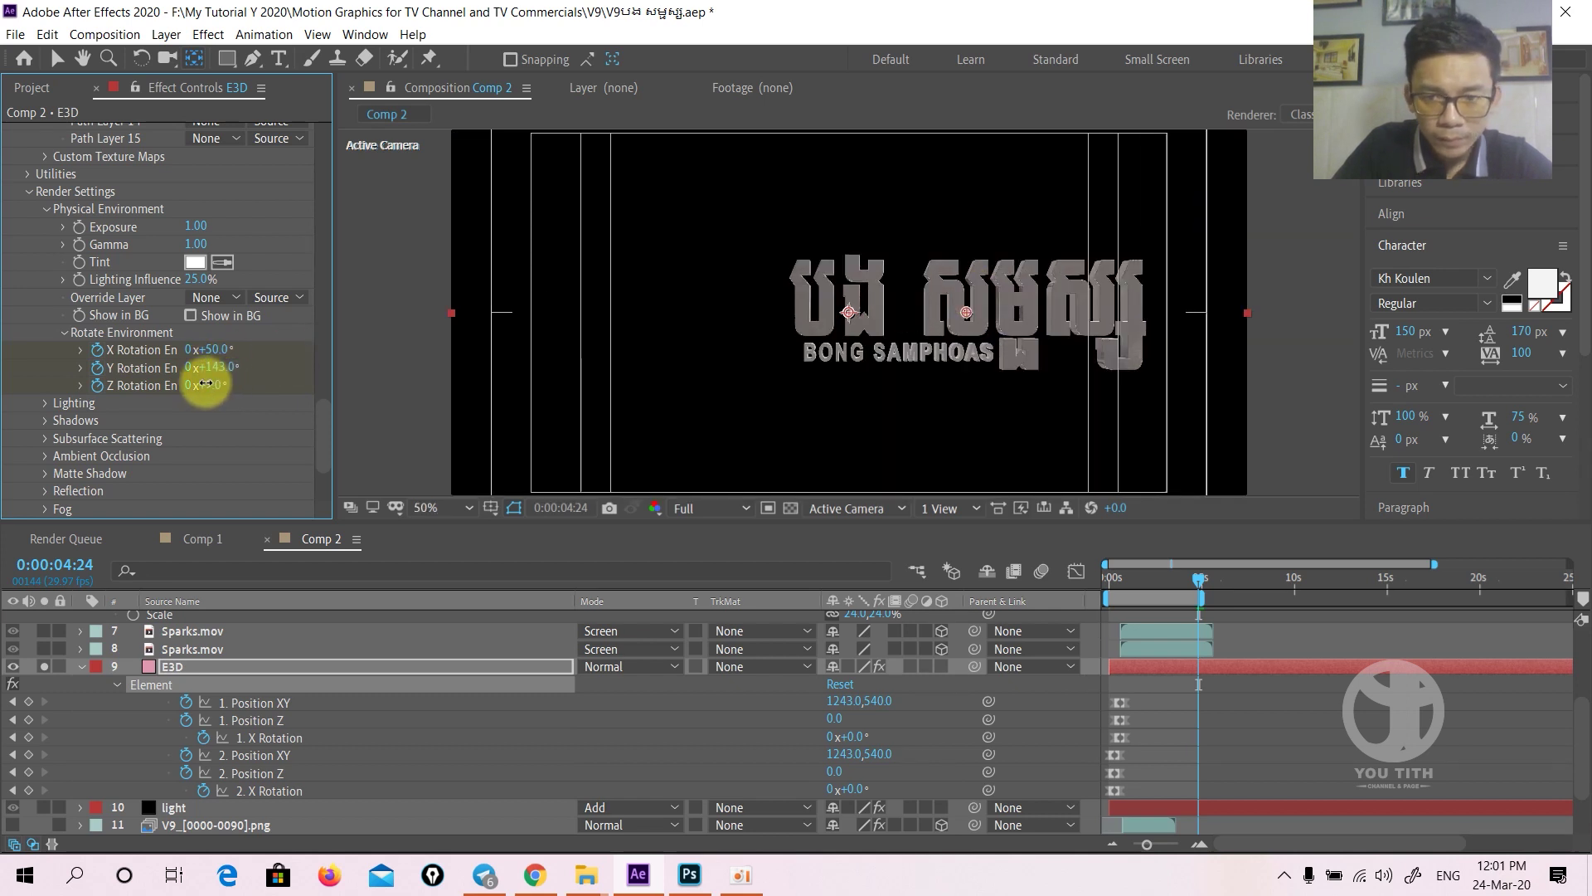
pyautogui.moveTo(196, 385); pyautogui.dragTo(120, 371)
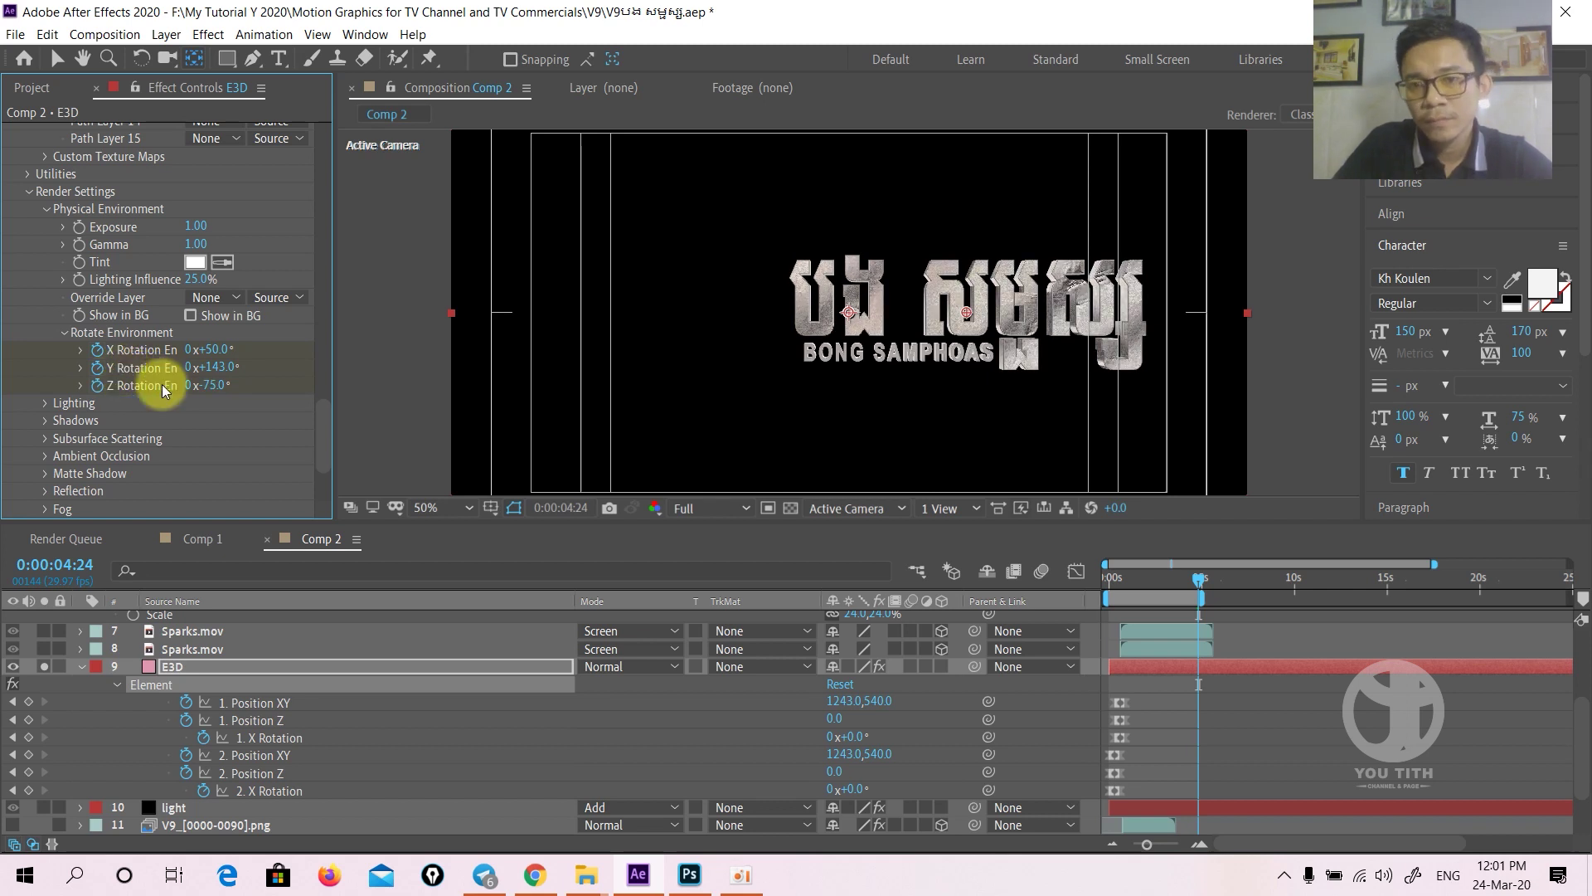
pyautogui.click(1100, 584)
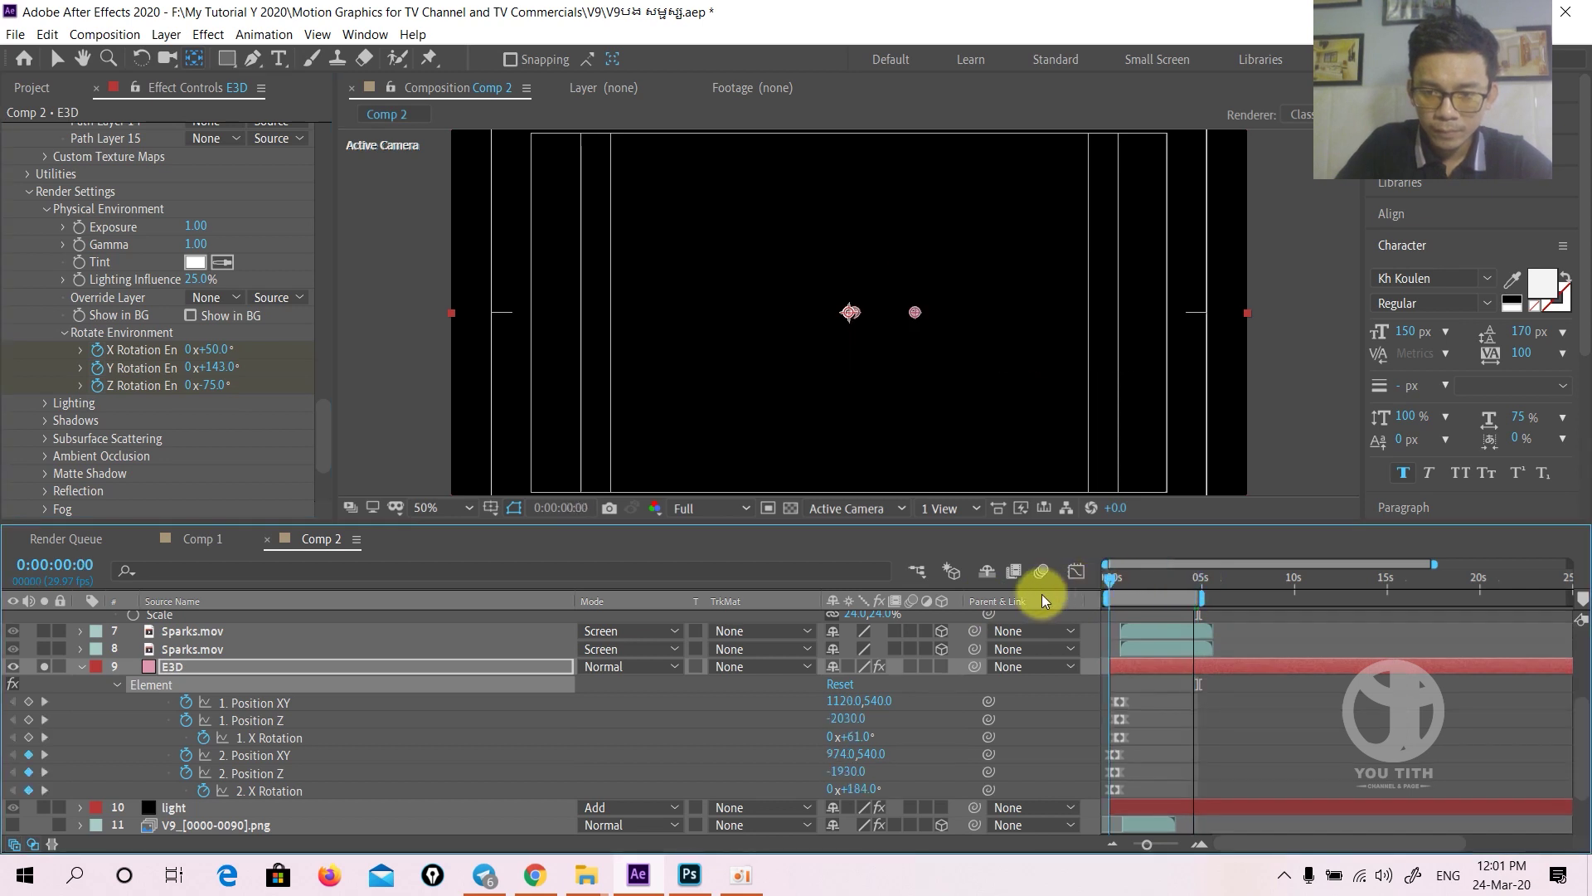
pyautogui.moveTo(1122, 581); pyautogui.dragTo(1180, 569)
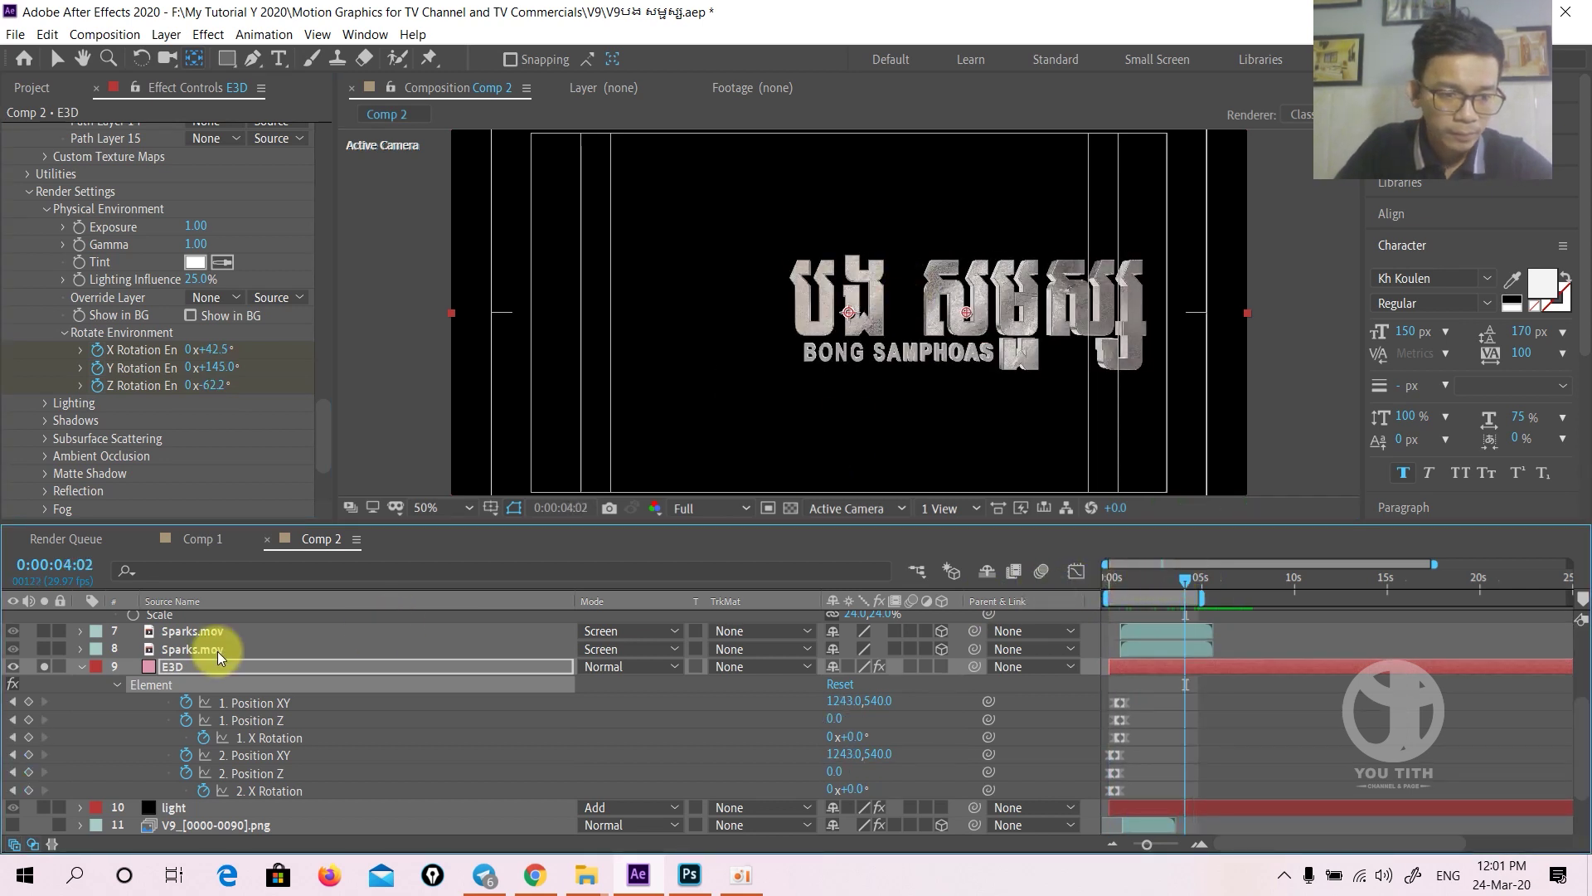
pyautogui.scroll(-2, 191, 670)
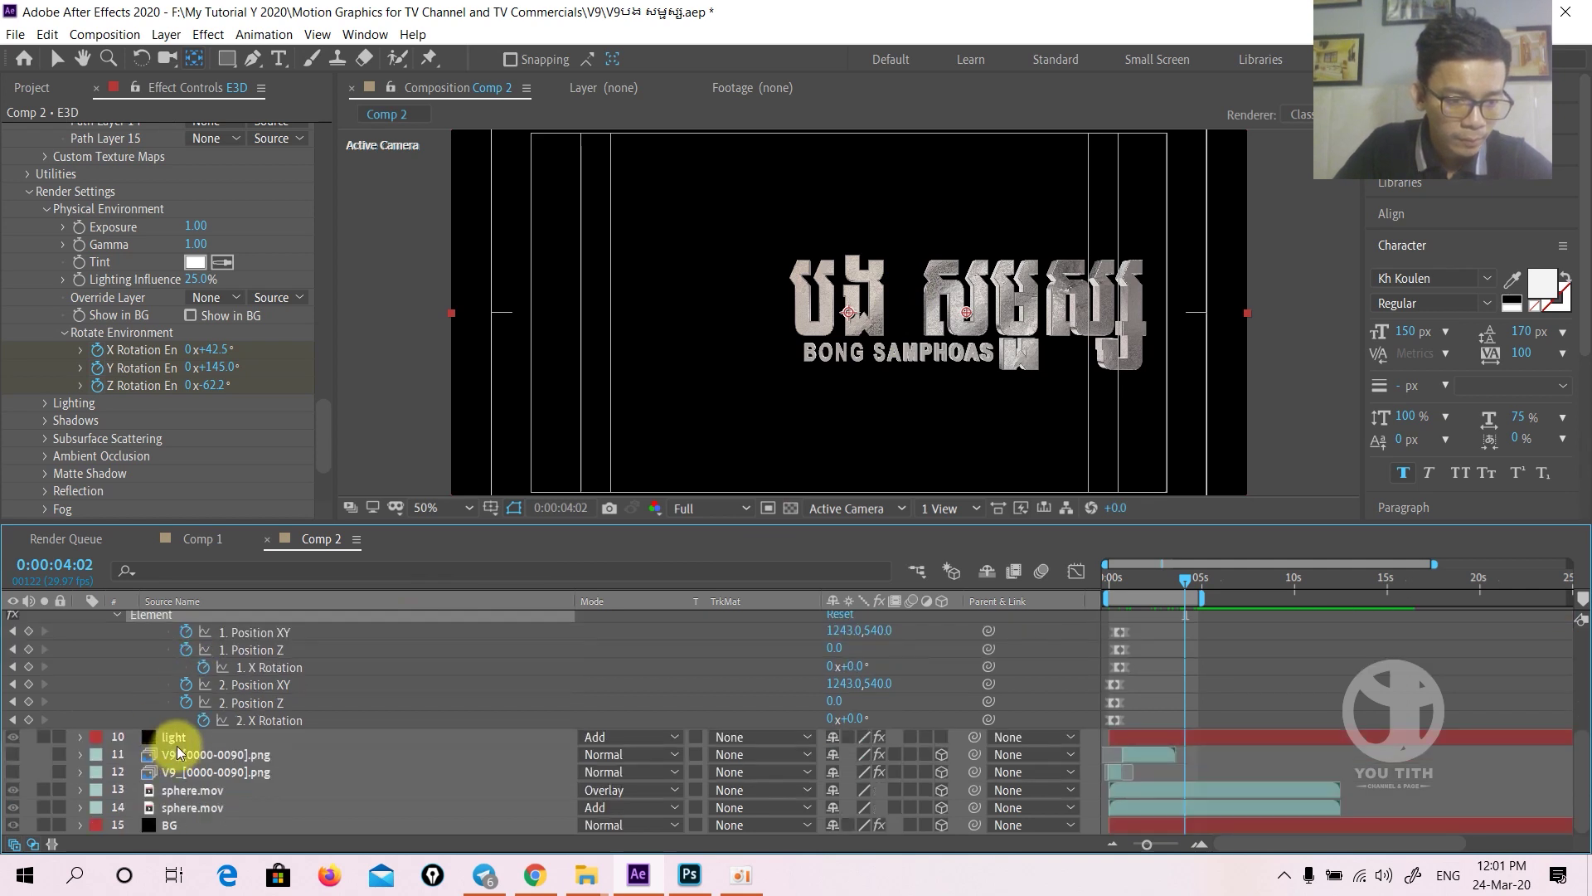
pyautogui.scroll(4, 177, 745)
# - Select and solo the FFT.png portrait layer at the first frame
pyautogui.click(176, 738)
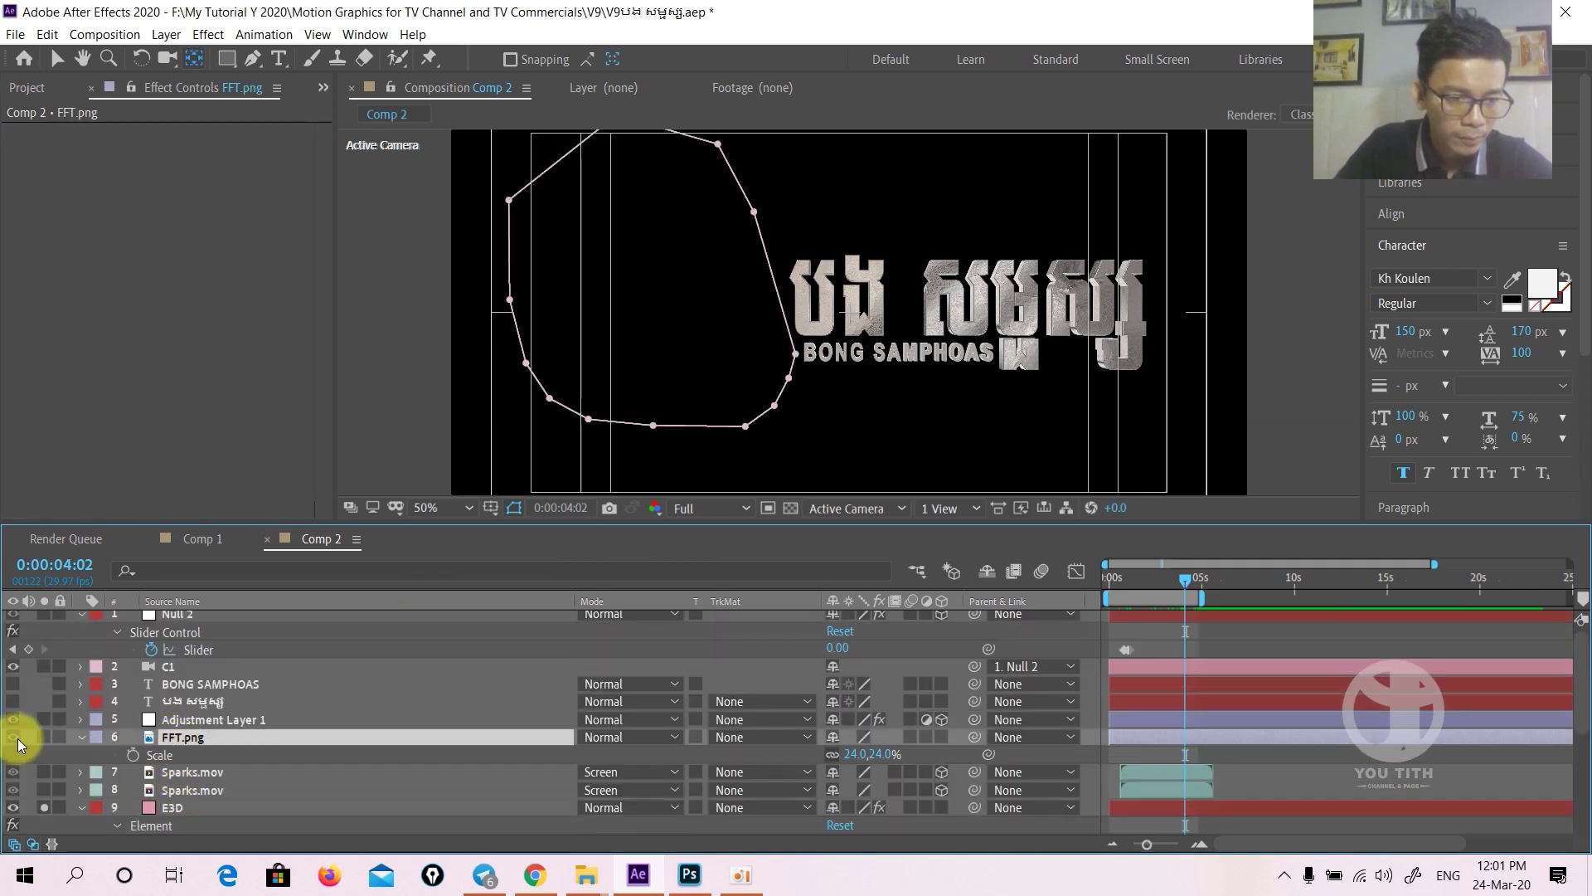
pyautogui.click(45, 736)
pyautogui.moveTo(1182, 577)
pyautogui.mouseDown()
pyautogui.moveTo(1107, 580)
pyautogui.moveTo(1167, 564)
pyautogui.mouseUp()
pyautogui.scroll(3, 1078, 594)
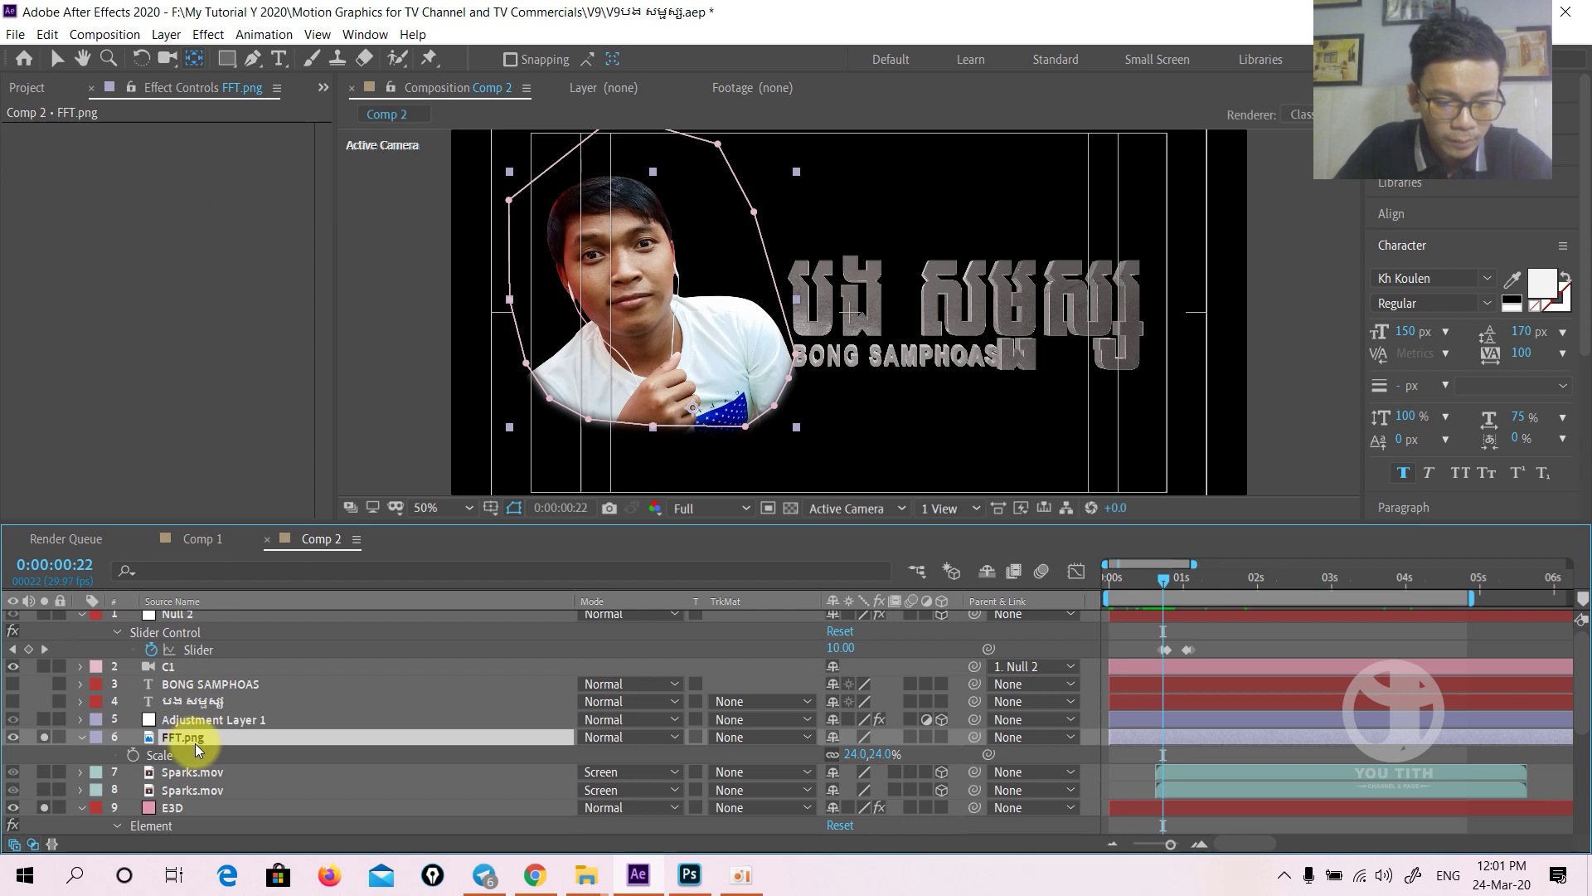
# - Keyframe the portrait's Scale from 1% at 0:00:00:13 up to 24%, shifted slightly later
pyautogui.click(133, 755)
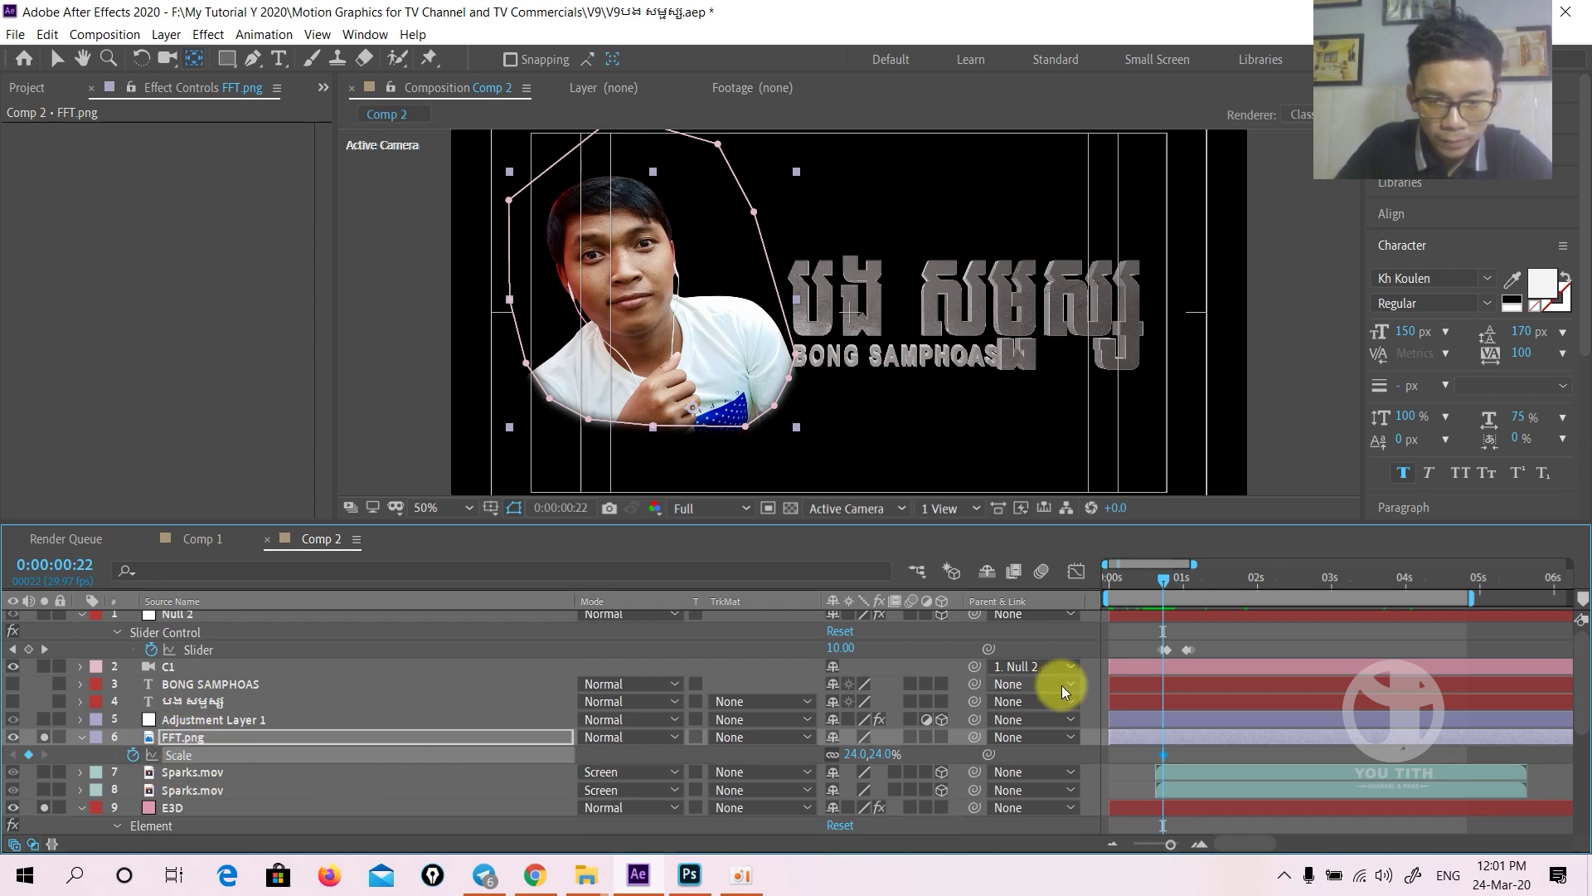
pyautogui.moveTo(1156, 582); pyautogui.dragTo(1143, 583)
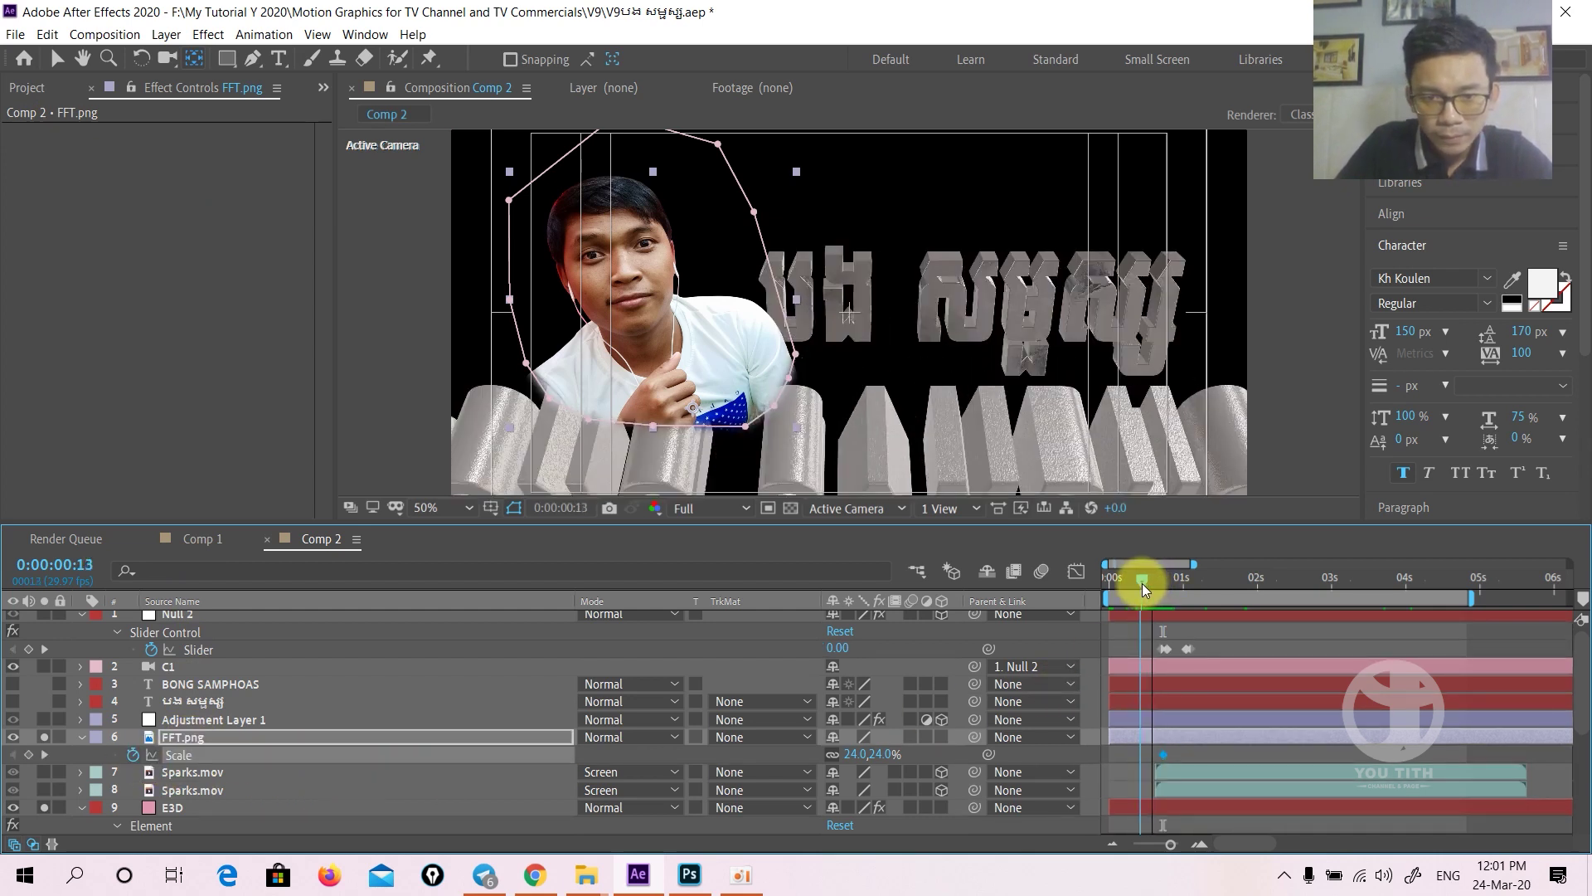
pyautogui.click(875, 754)
pyautogui.write('1')
pyautogui.press('Return')
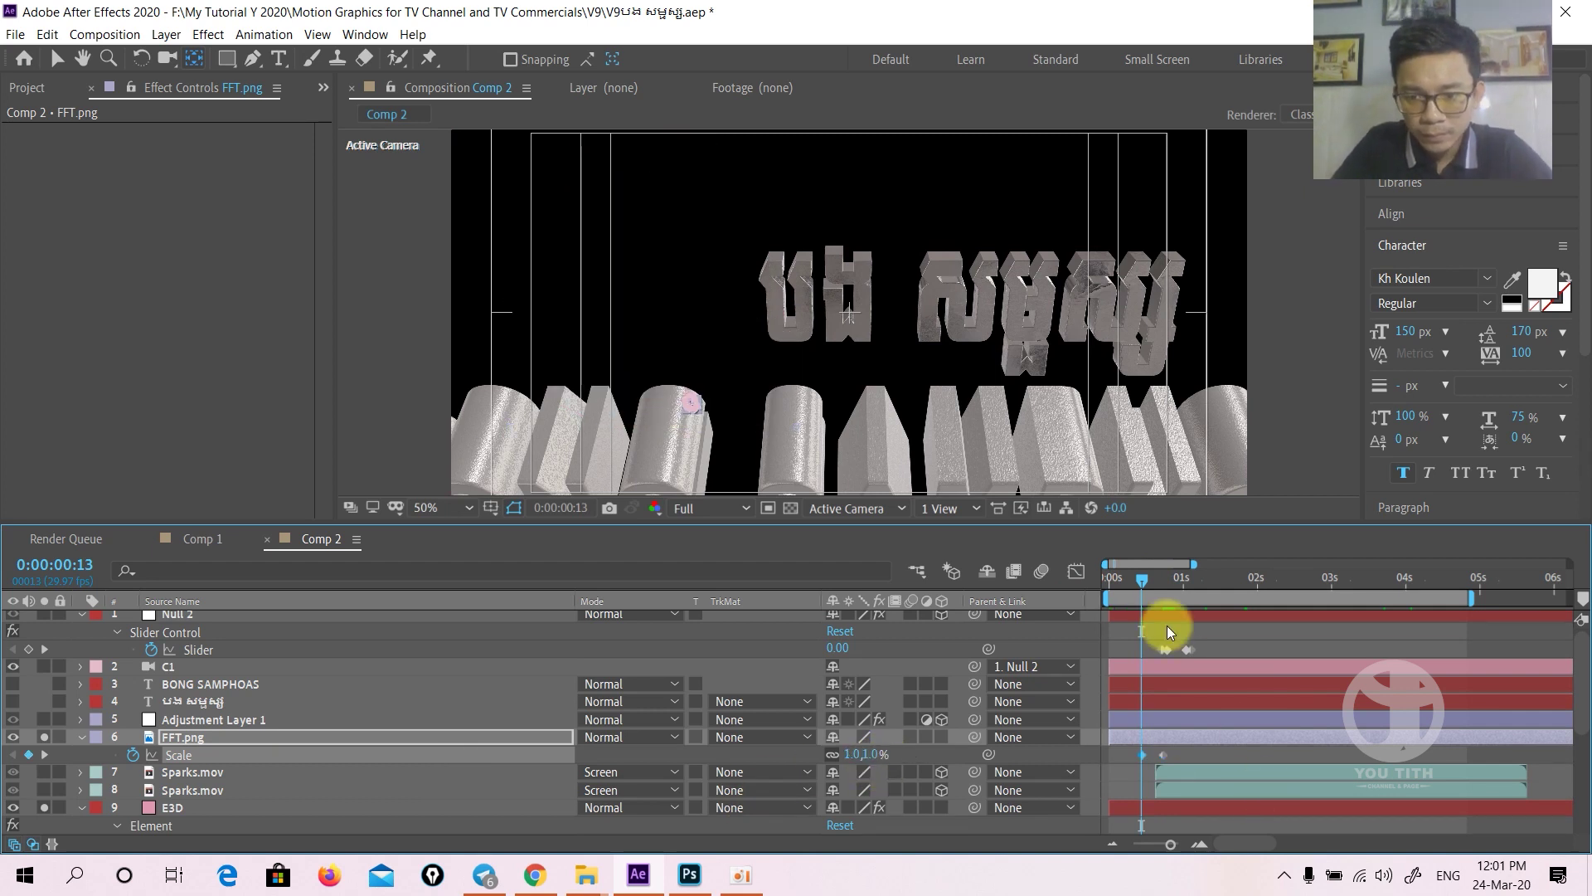
pyautogui.moveTo(1143, 580); pyautogui.dragTo(1170, 574)
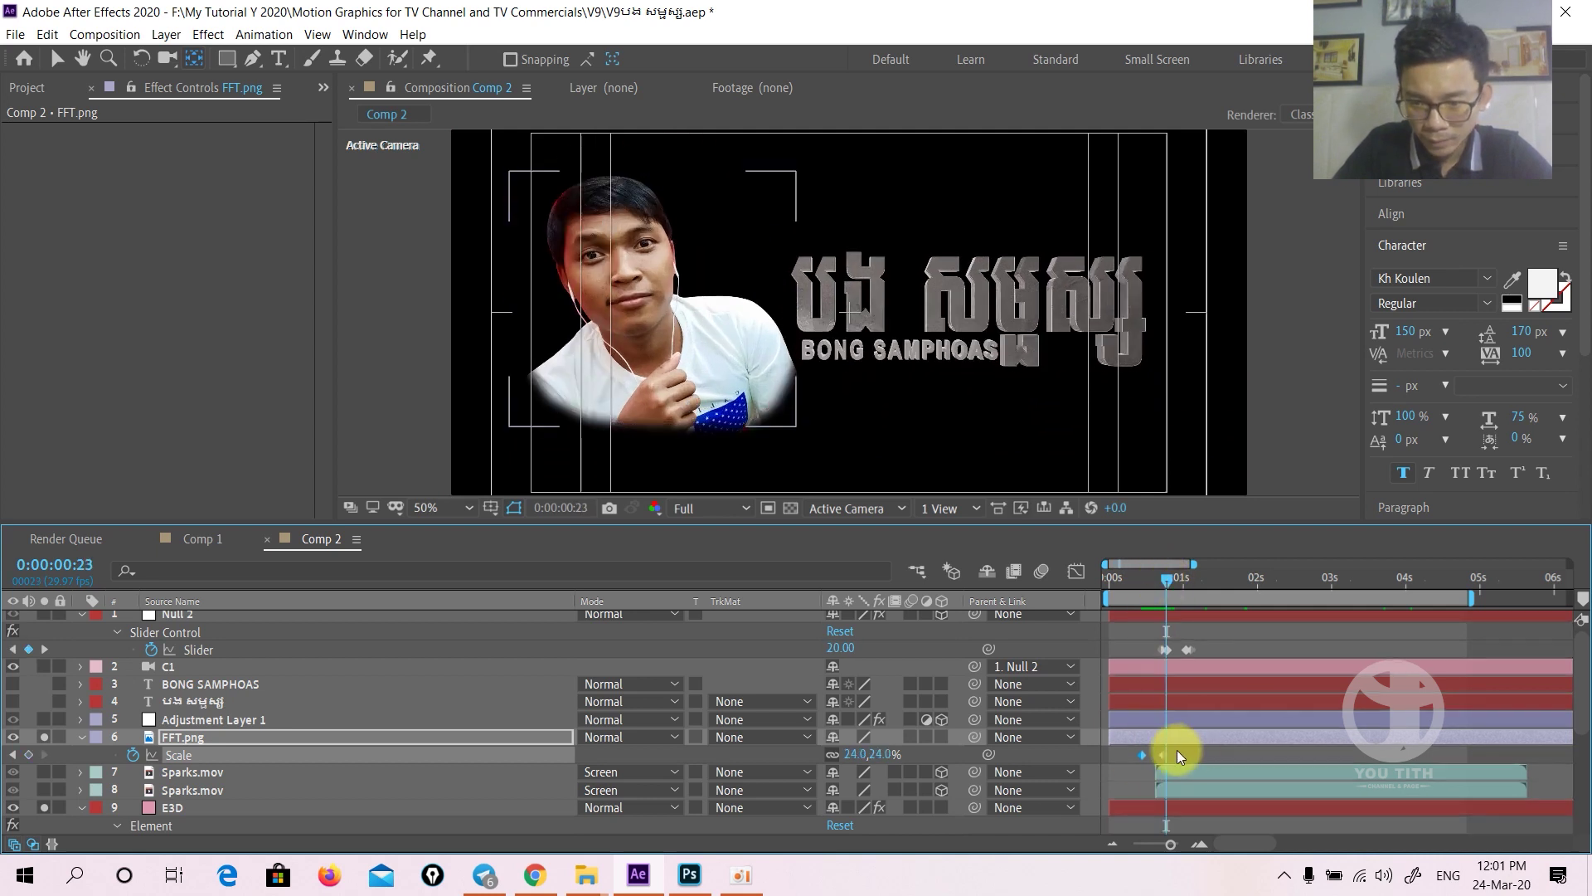
pyautogui.moveTo(1142, 755); pyautogui.dragTo(1152, 754)
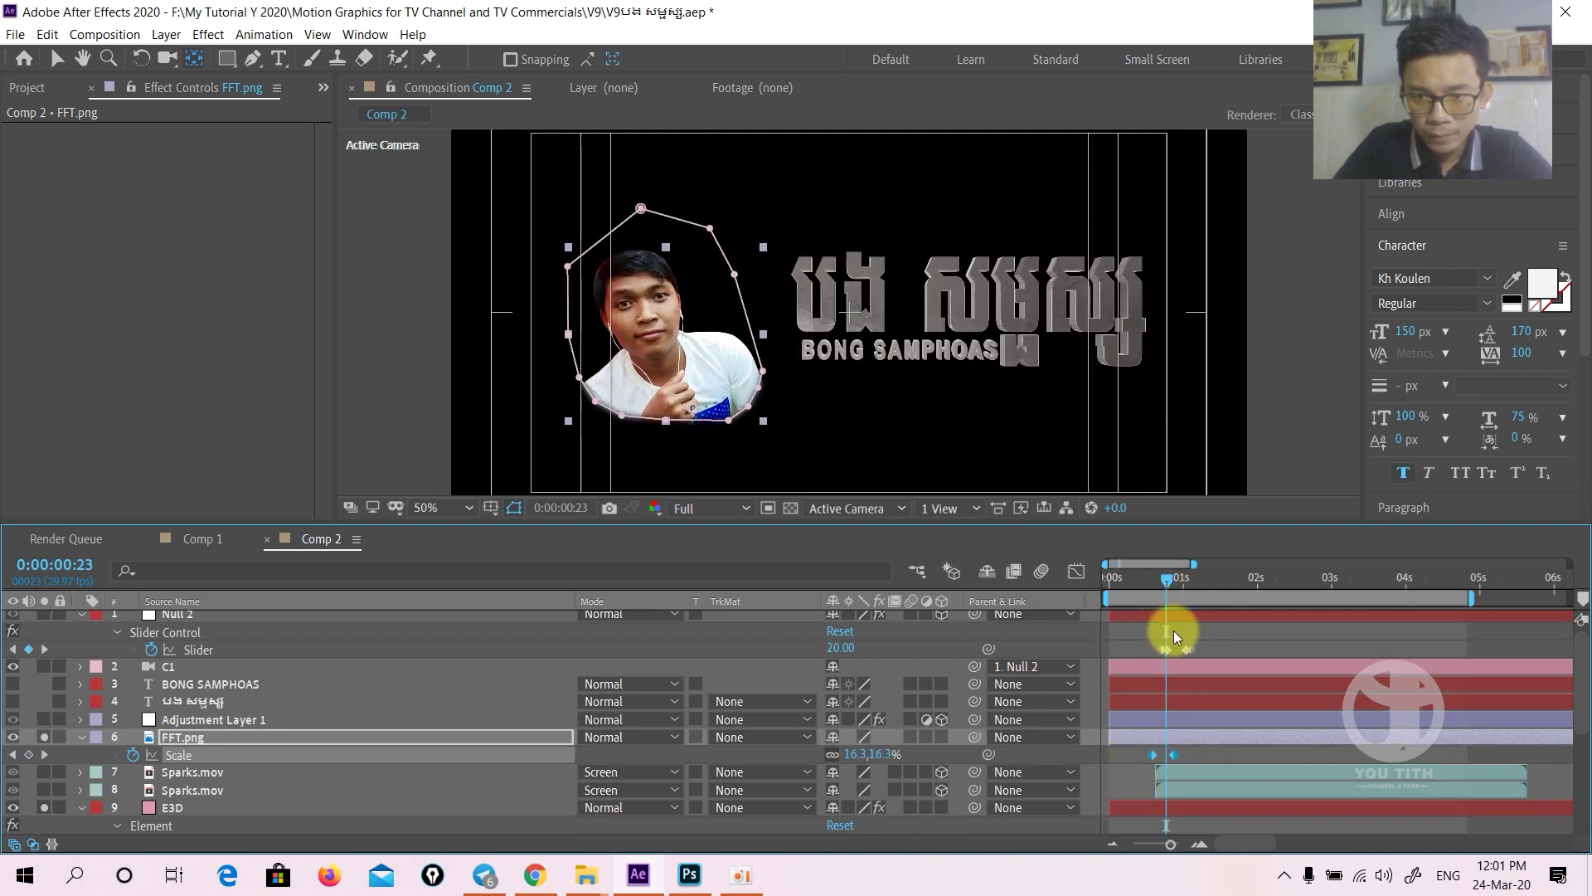
# - Enable motion blur on the portrait layer and the composition, then preview the scale-in
pyautogui.click(911, 736)
pyautogui.click(1042, 571)
pyautogui.moveTo(1122, 585); pyautogui.dragTo(1020, 580)
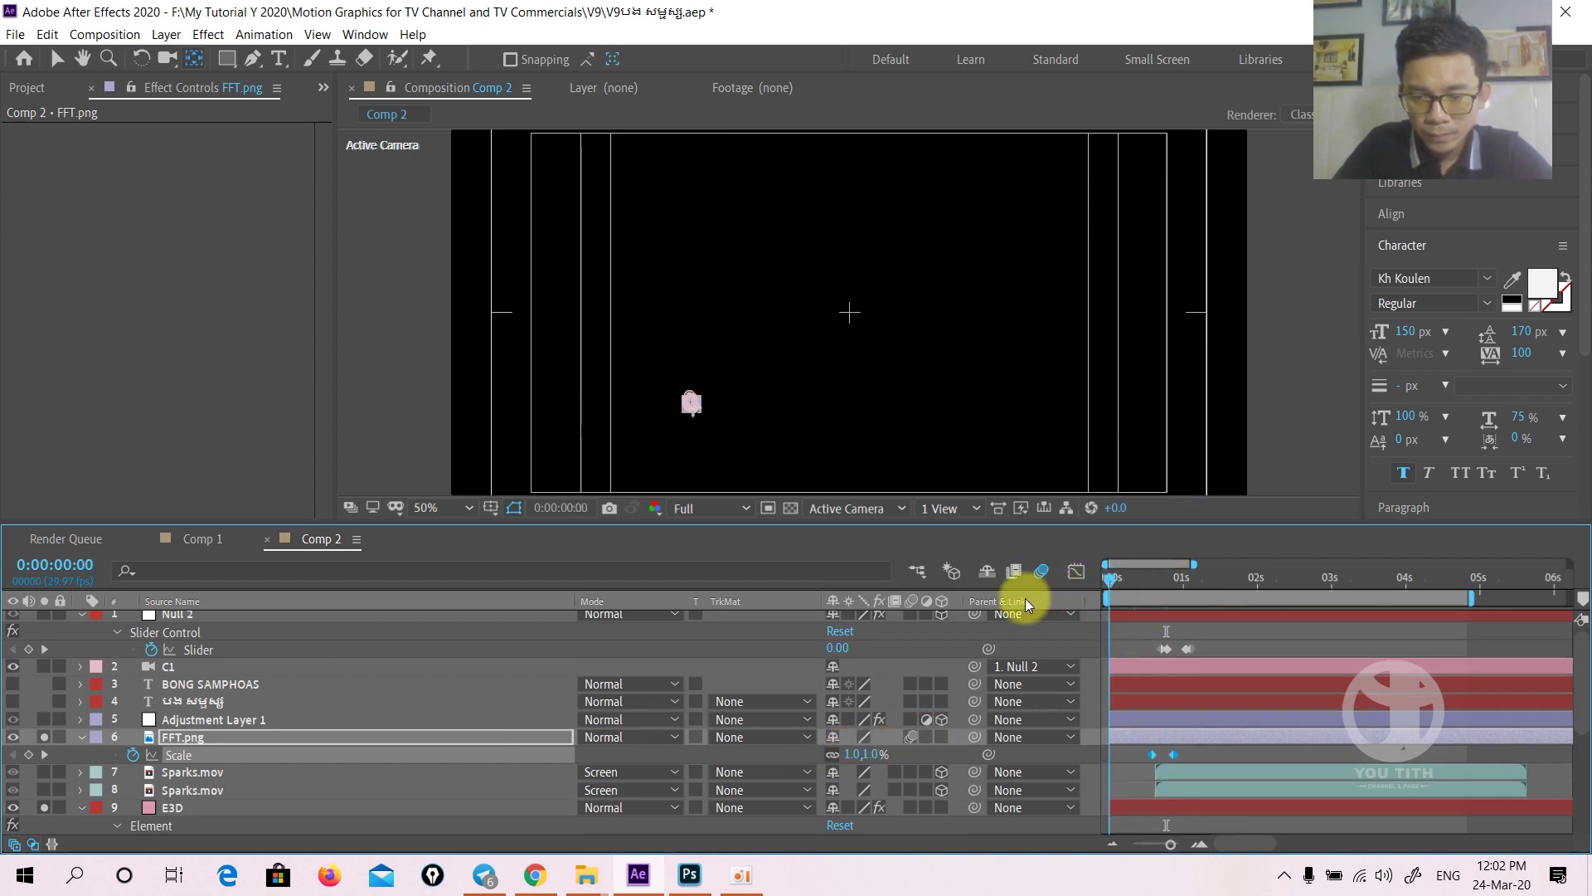
pyautogui.moveTo(1186, 581); pyautogui.dragTo(1158, 582)
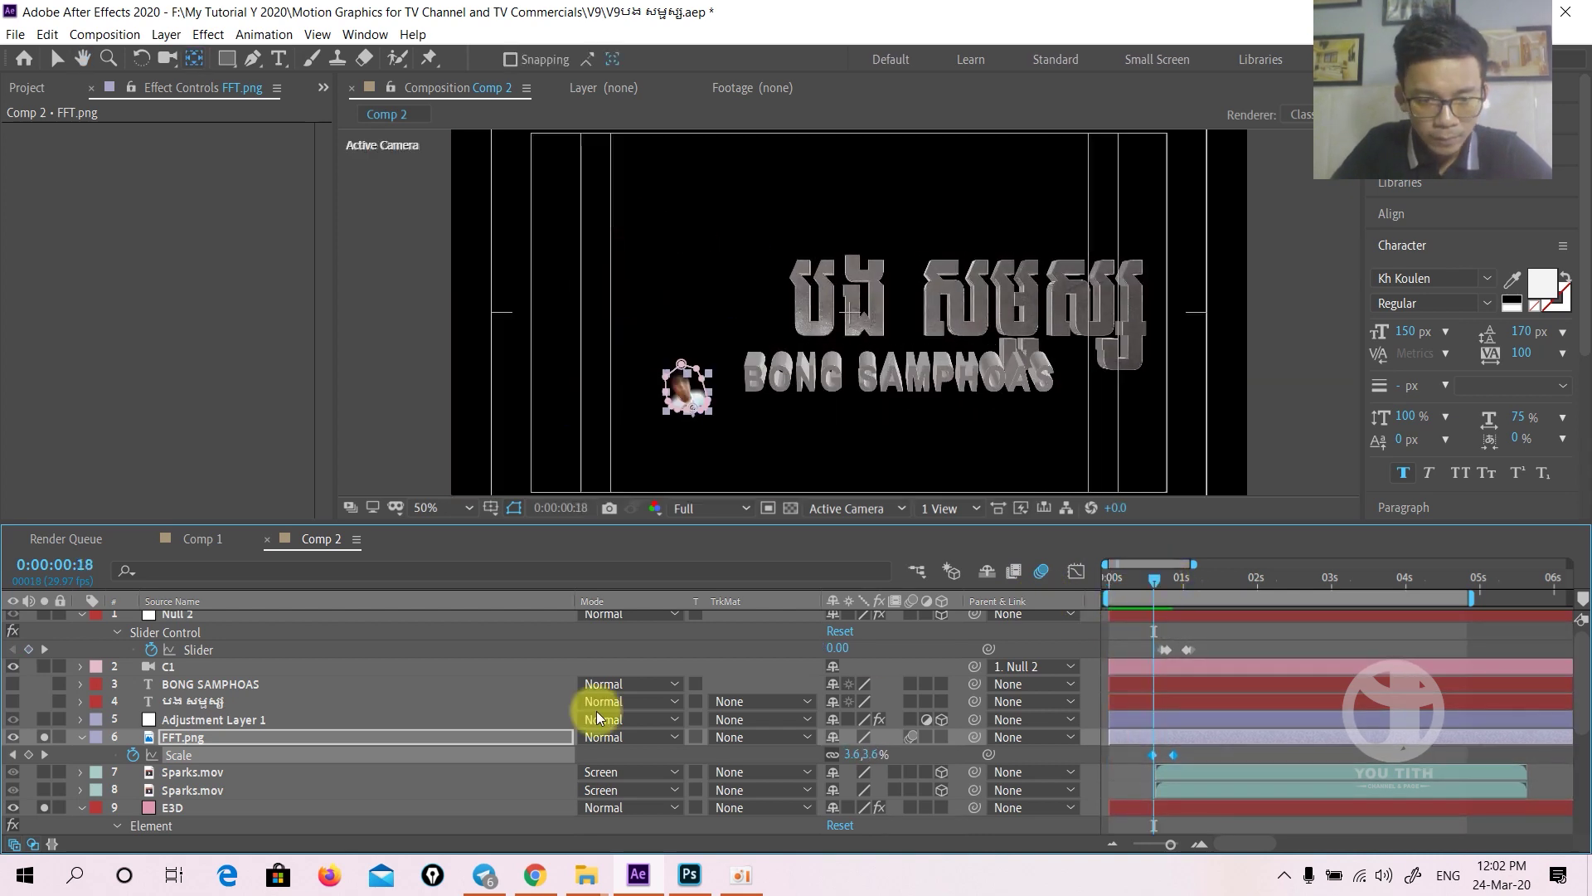
# - Change the portrait's starting Scale to 0%, align the keyframe, and preview from the start
pyautogui.click(872, 753)
pyautogui.write('0')
pyautogui.press('Return')
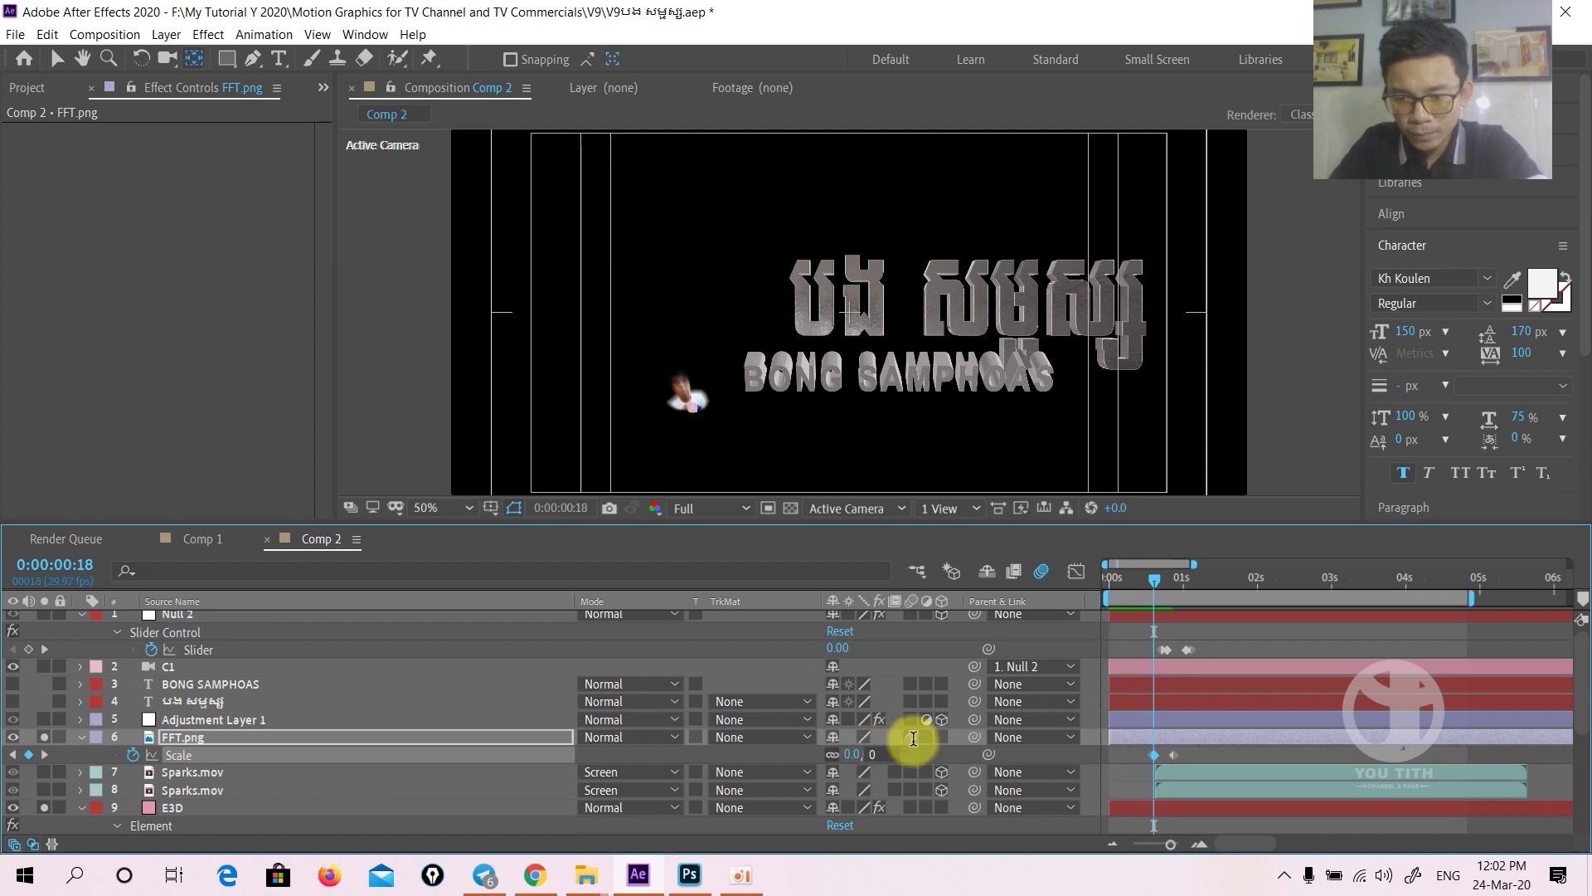
pyautogui.press('=')
pyautogui.press('=')
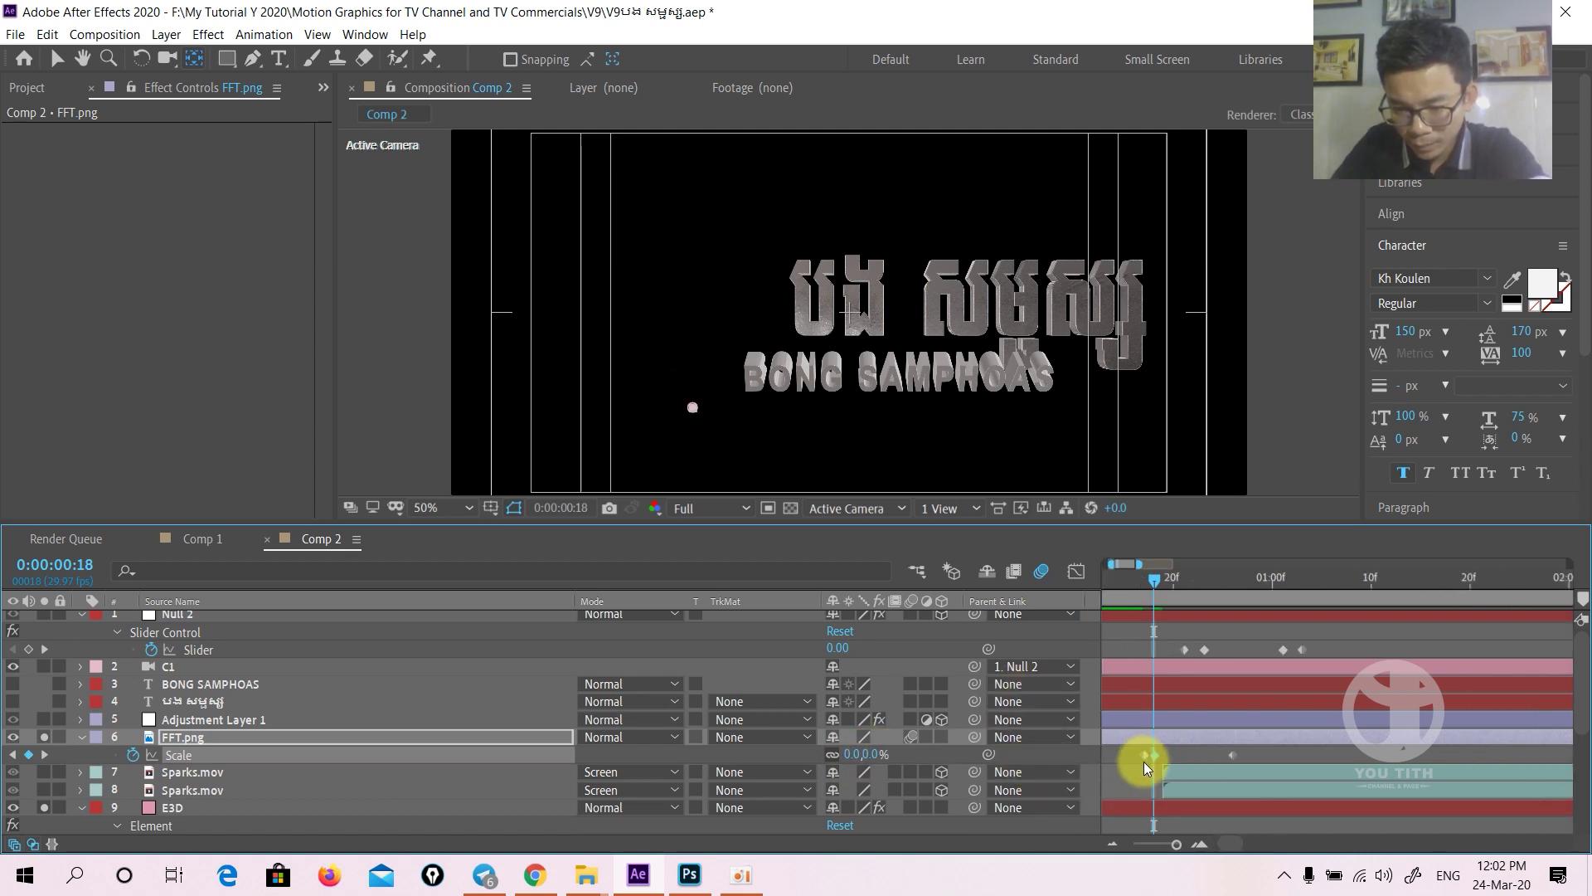
pyautogui.moveTo(1145, 756); pyautogui.dragTo(1154, 755)
pyautogui.press('space')
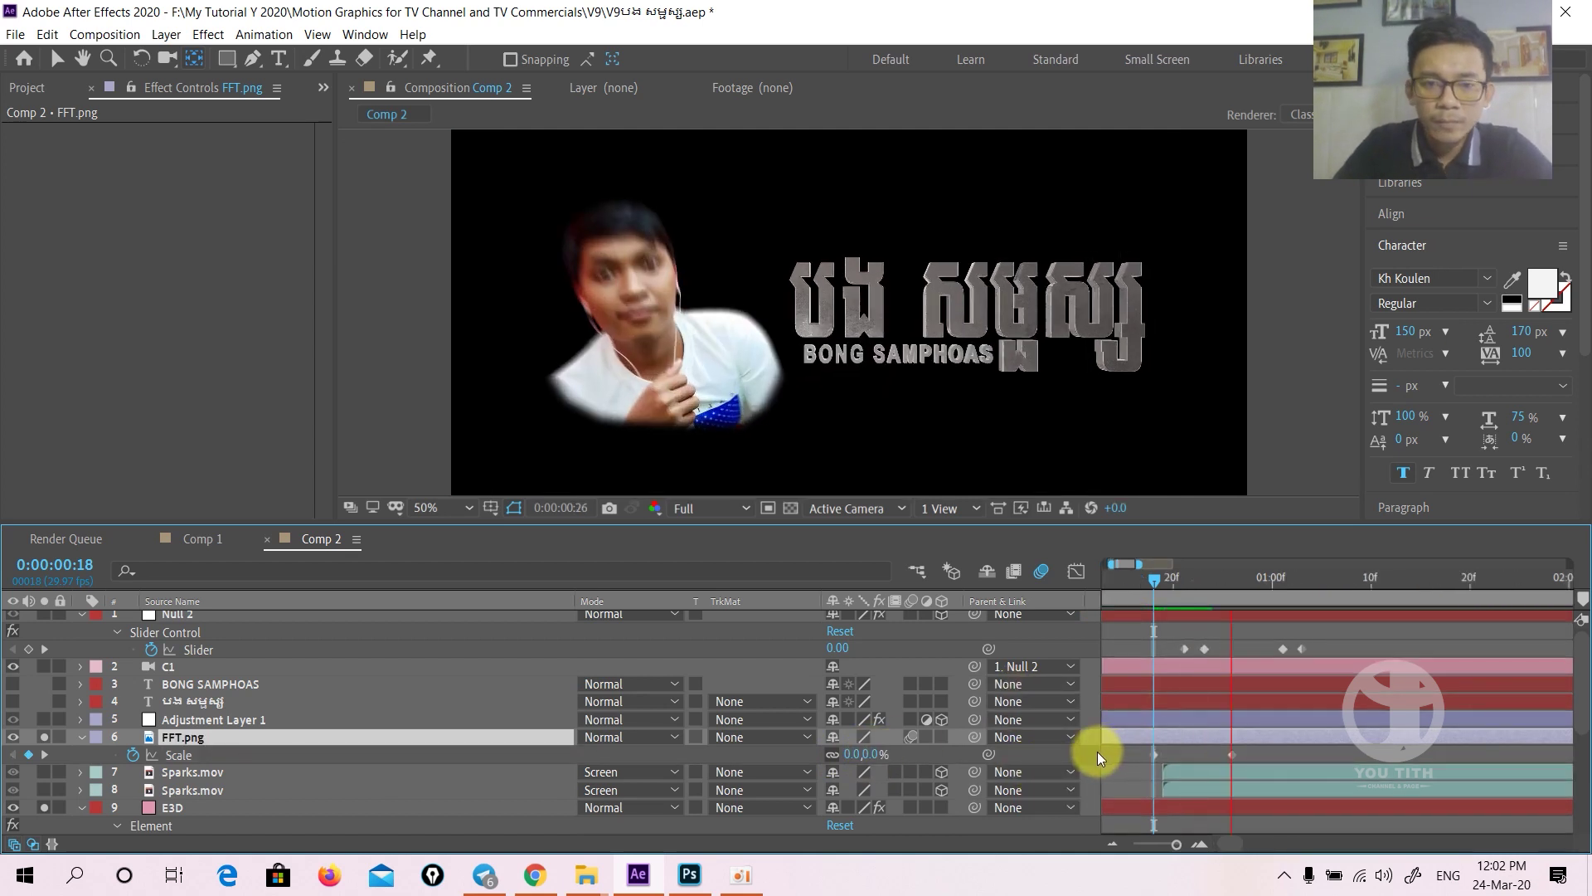
pyautogui.press(',')
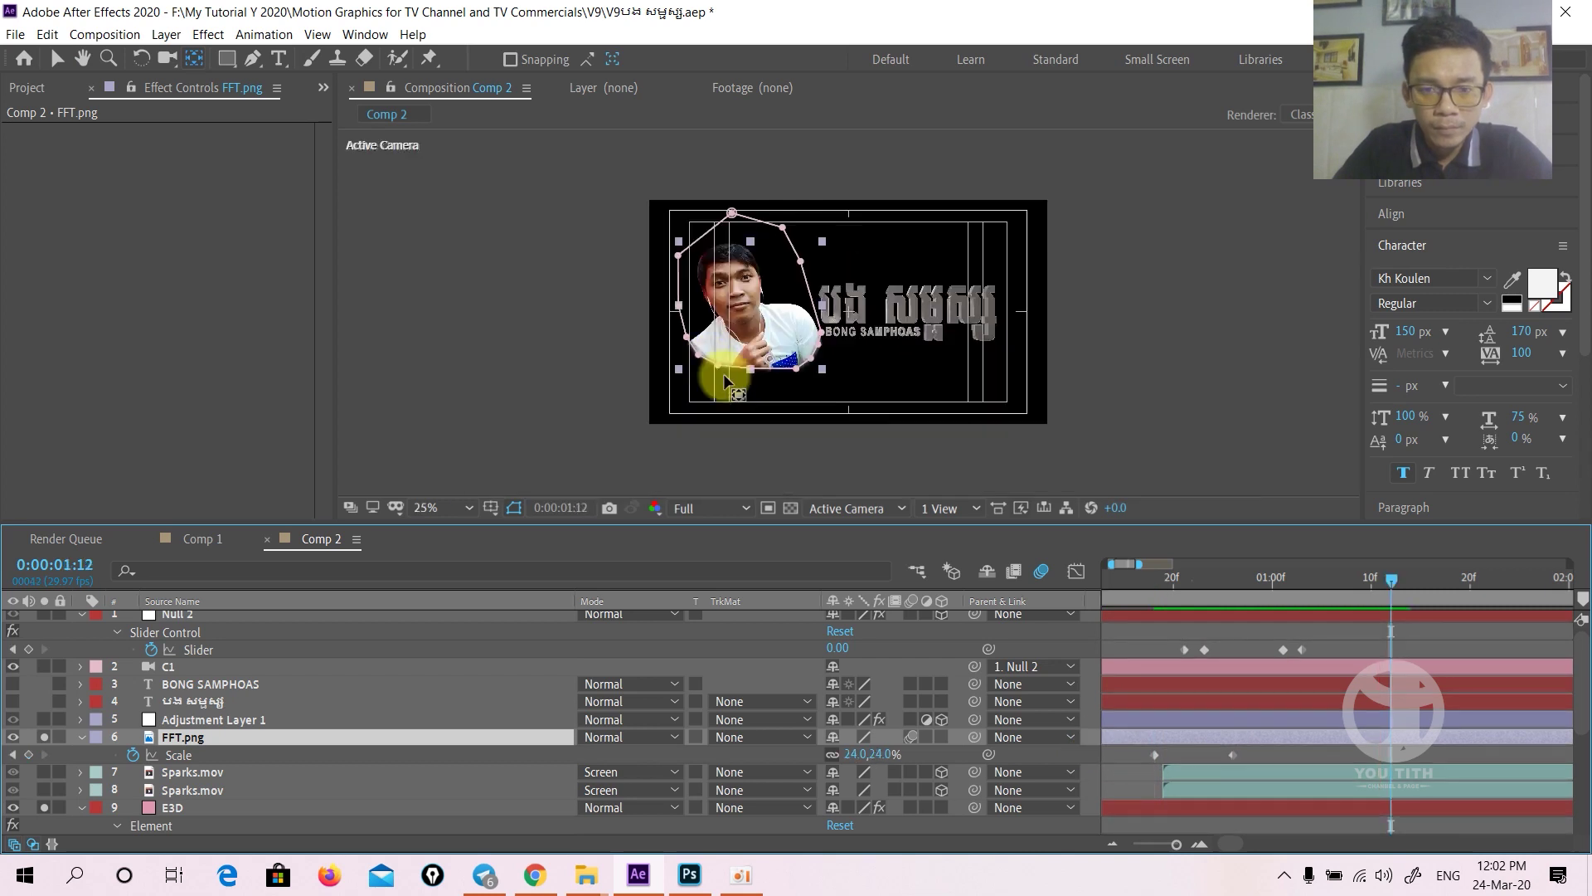
pyautogui.click(1105, 585)
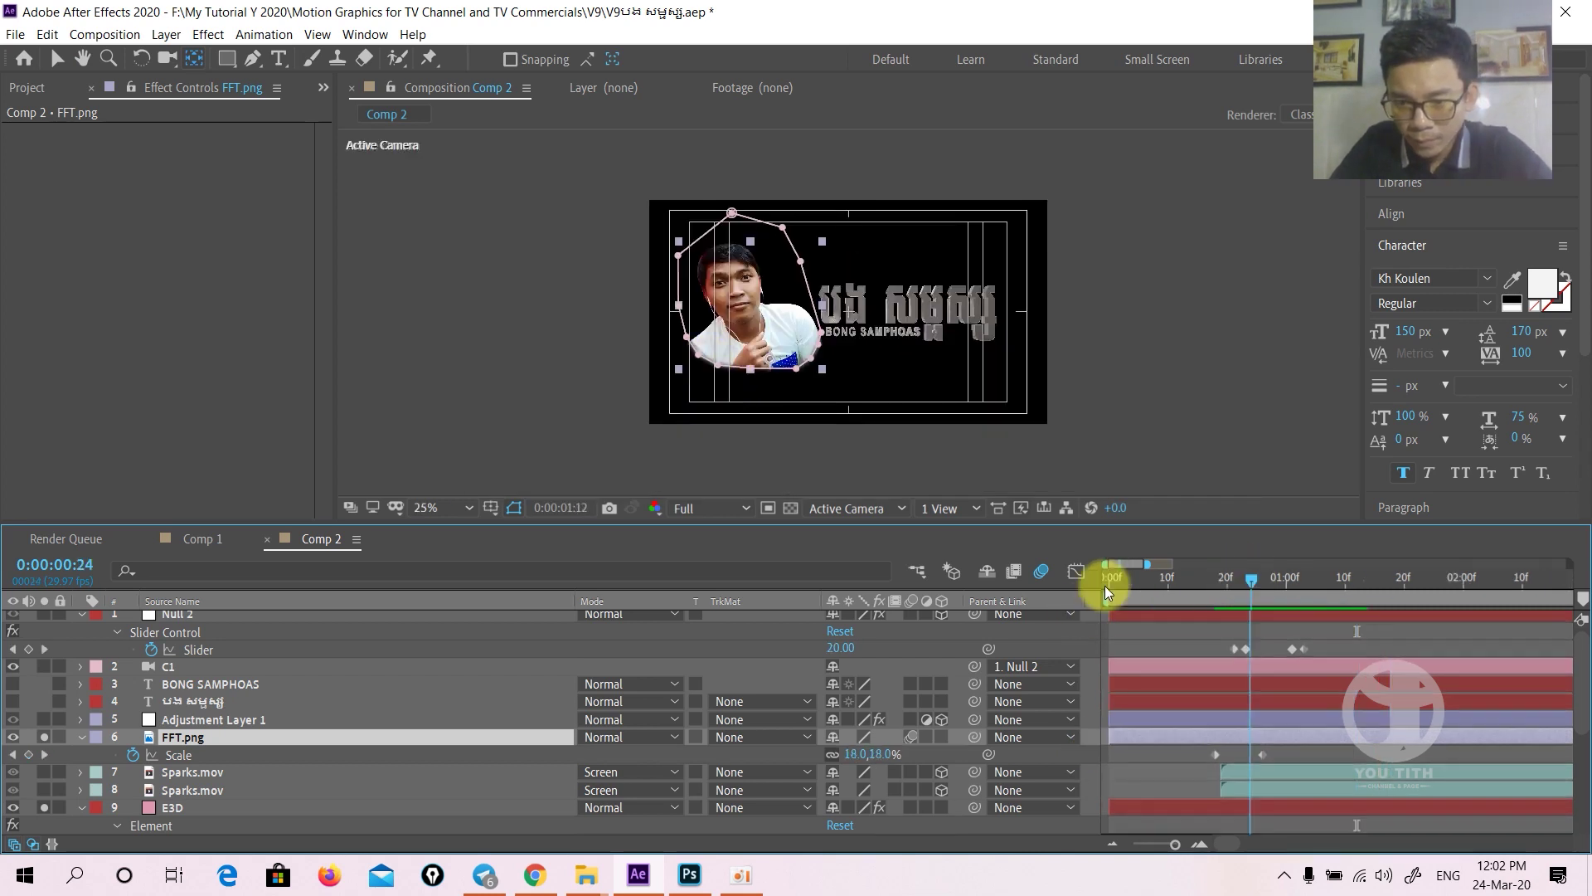
pyautogui.press('space')
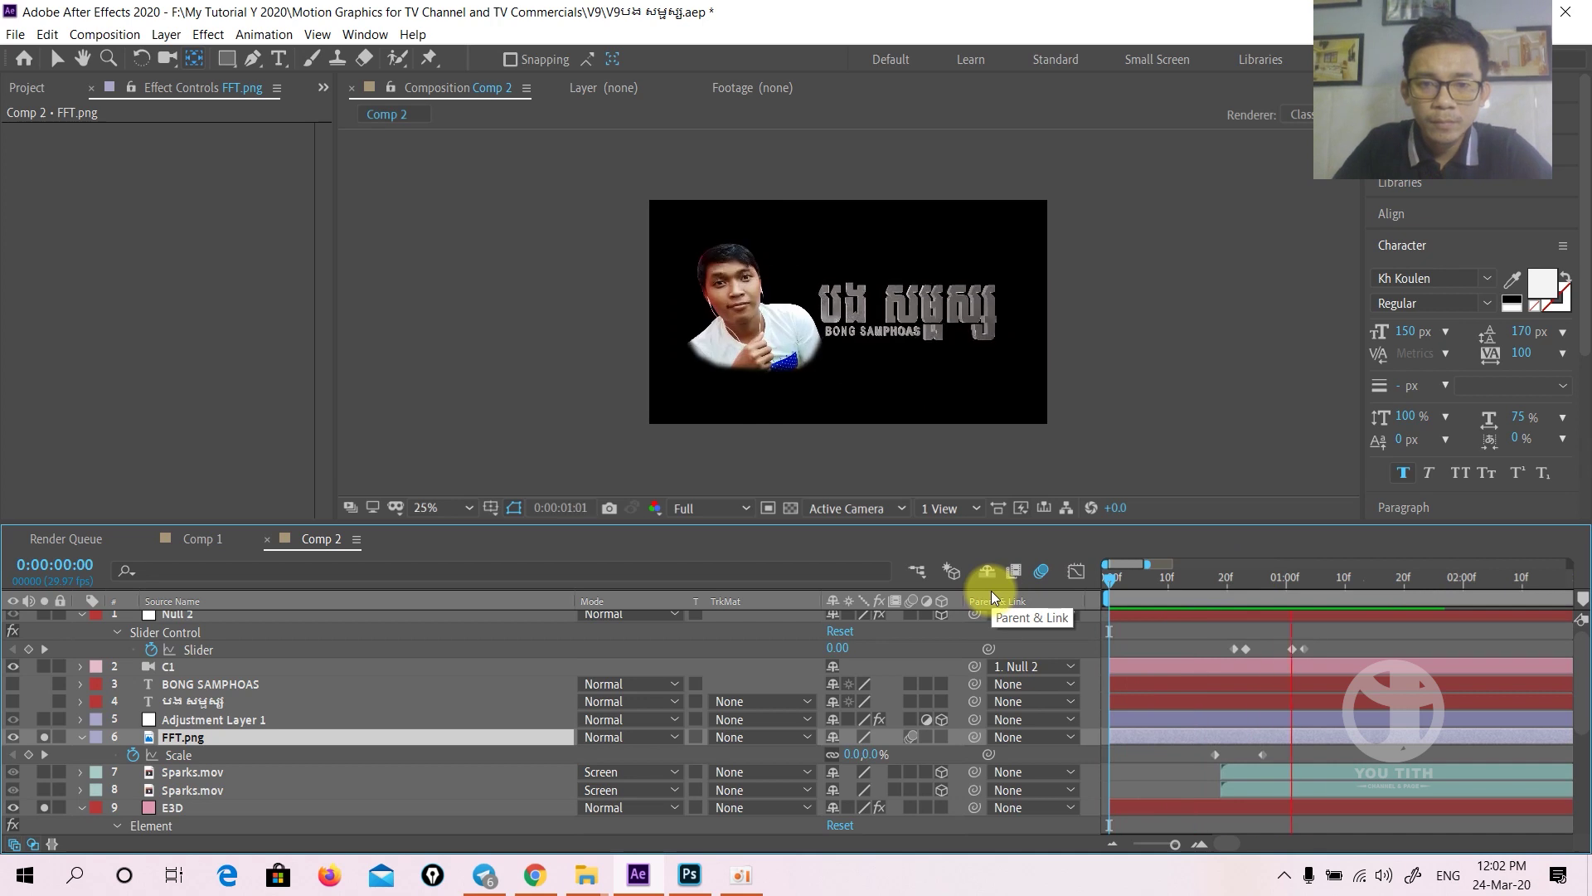
pyautogui.press('space')
# - Add a Scale dip to 20% at 0:00:00:29 and return to 24% at 0:00:01:02
pyautogui.moveTo(1244, 581); pyautogui.dragTo(1266, 579)
pyautogui.press('=')
pyautogui.press('=')
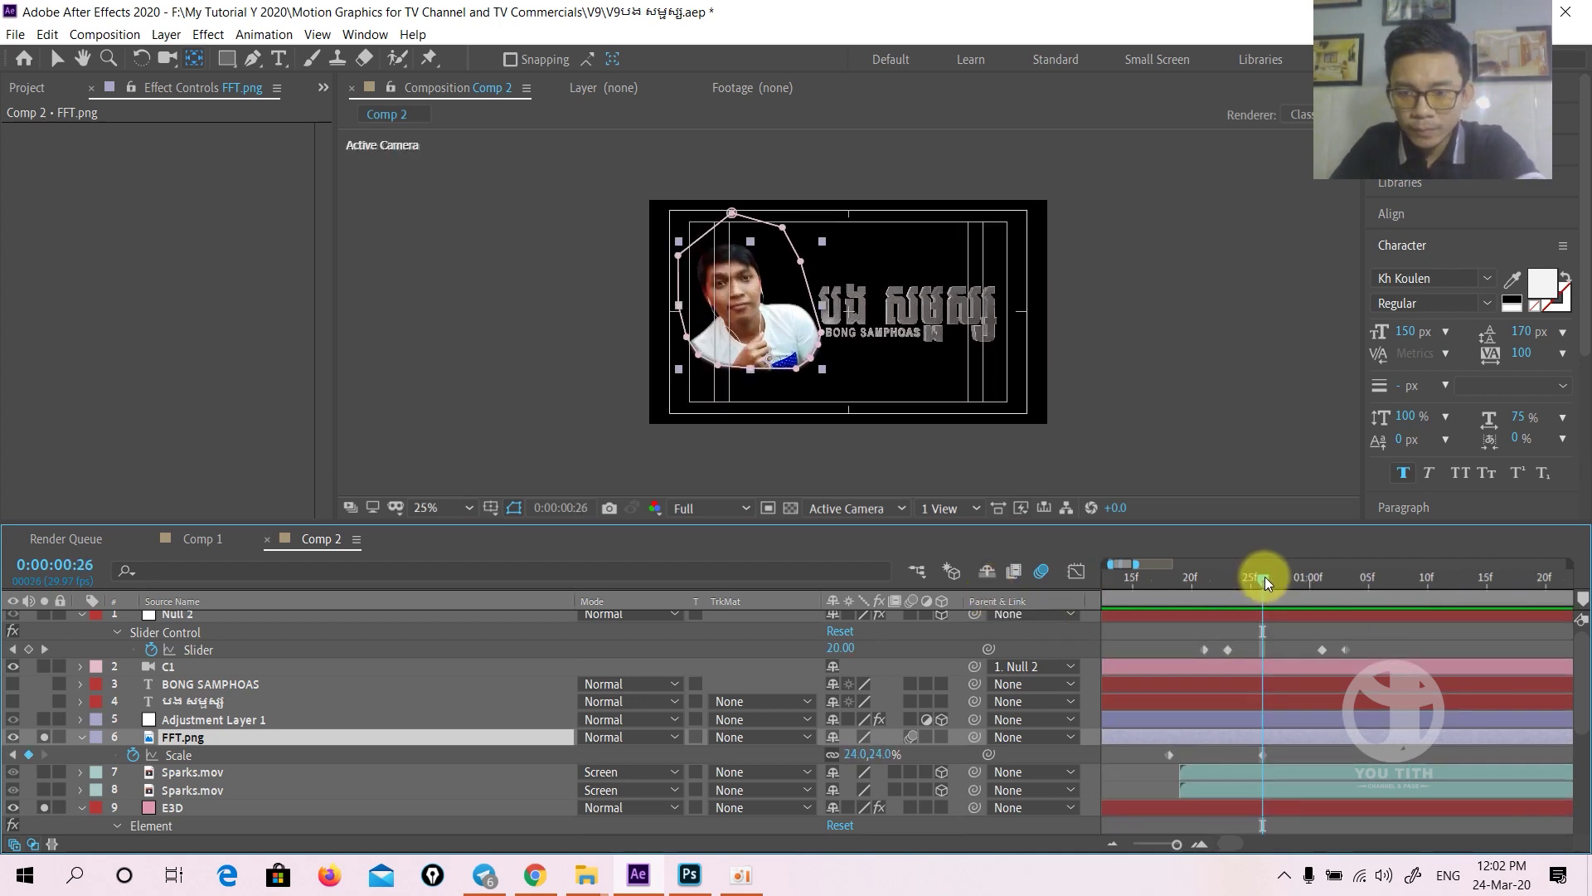
pyautogui.press('-')
pyautogui.moveTo(1262, 754)
pyautogui.mouseDown()
pyautogui.moveTo(1167, 753)
pyautogui.moveTo(1204, 754)
pyautogui.mouseUp()
pyautogui.press('pagedown')
pyautogui.press('pagedown')
pyautogui.press('pagedown')
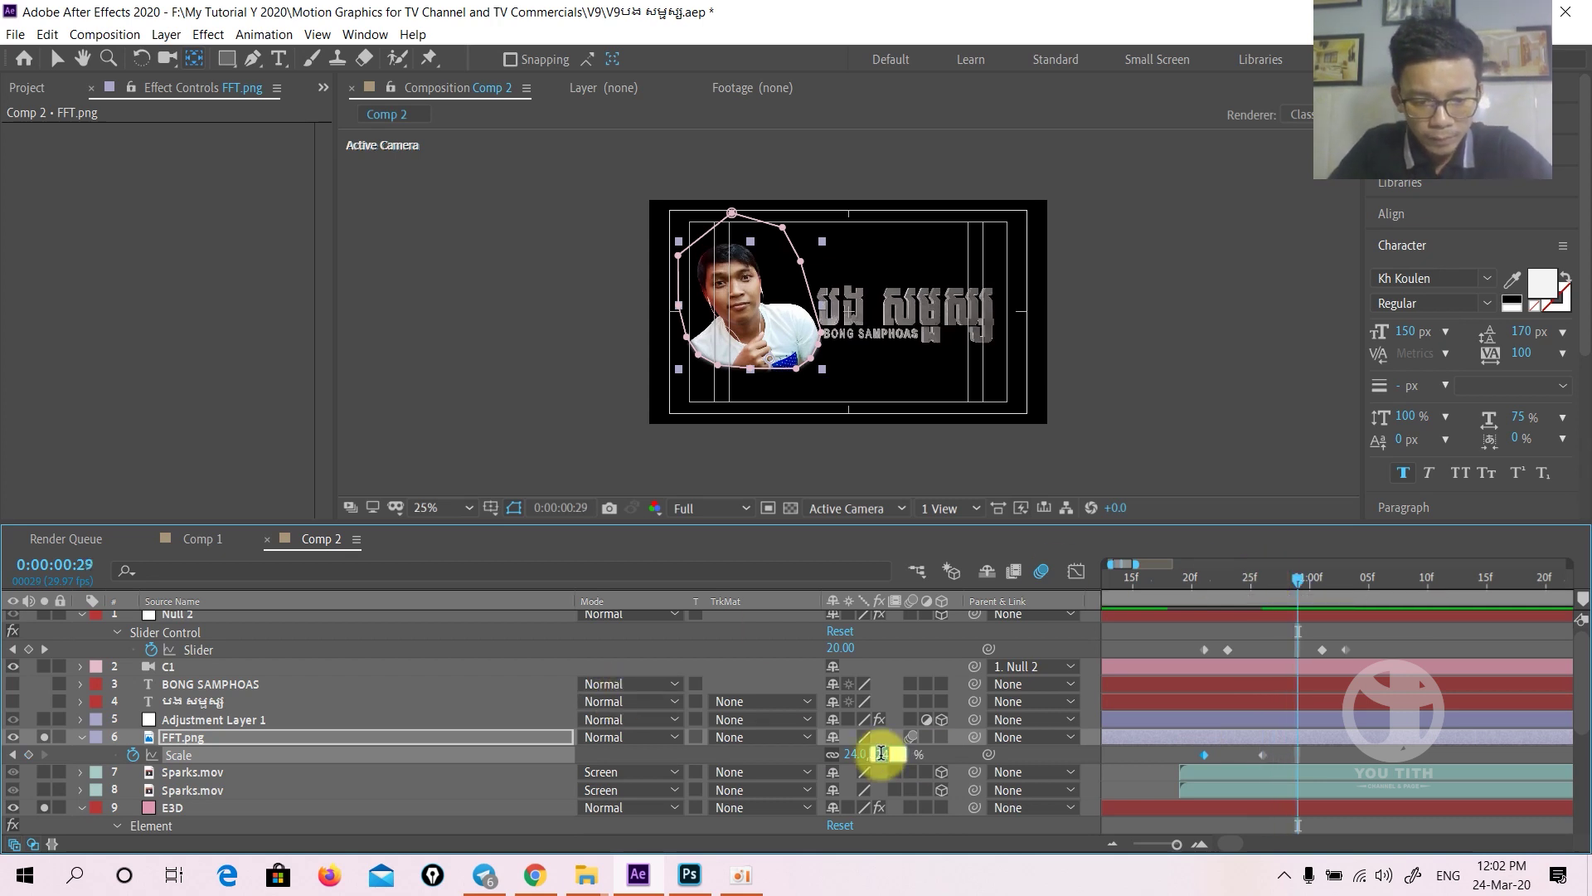
pyautogui.click(888, 754)
pyautogui.write('20')
pyautogui.press('Return')
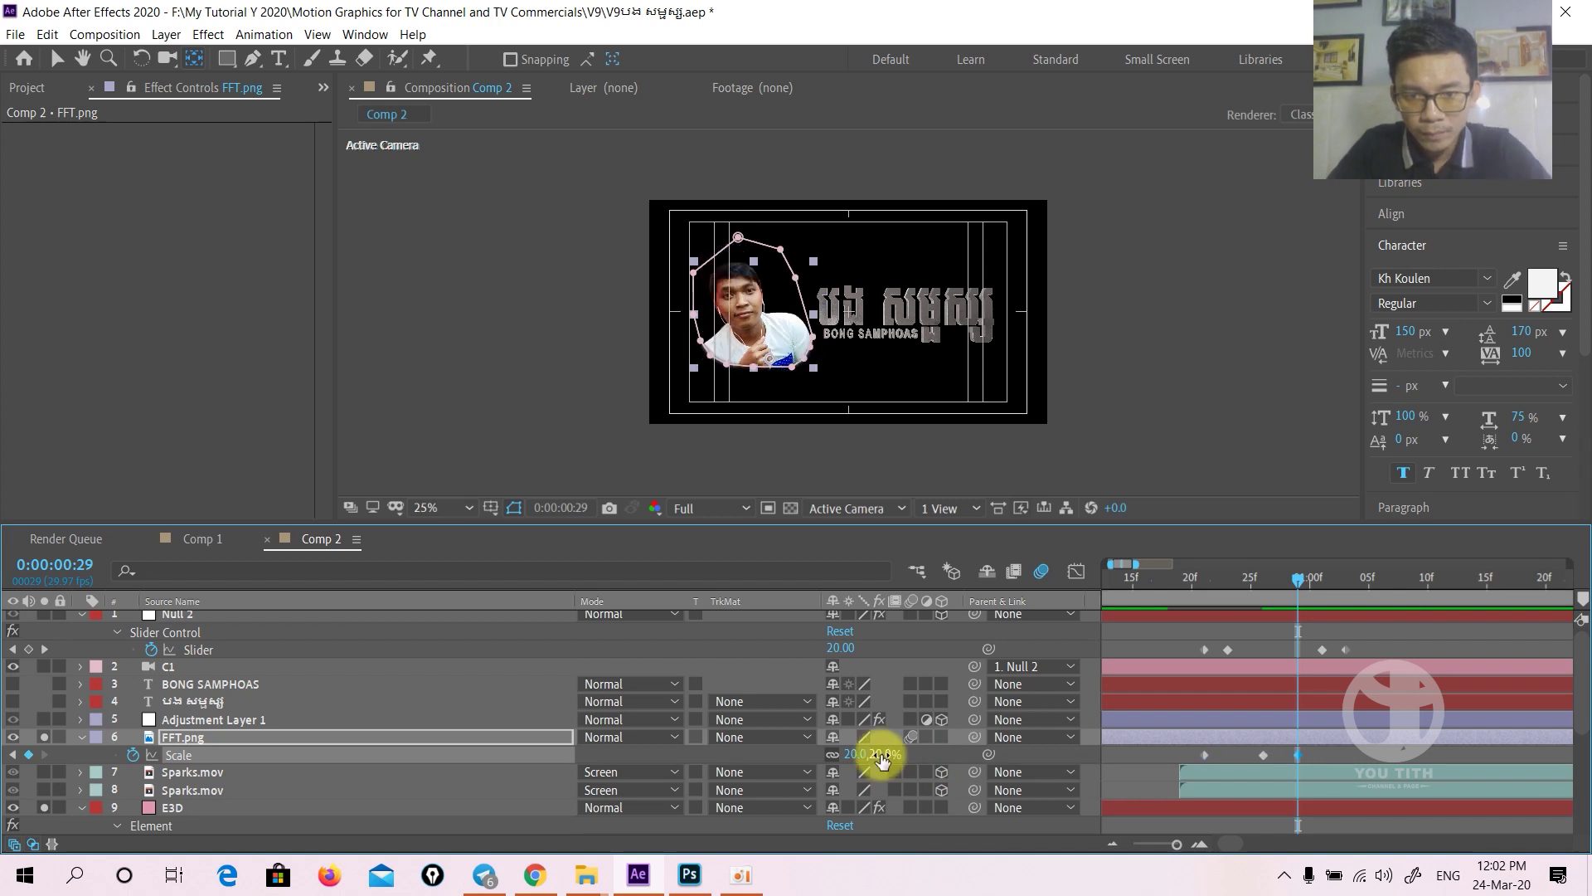
pyautogui.press('pagedown')
pyautogui.press('pagedown')
pyautogui.press('pagedown')
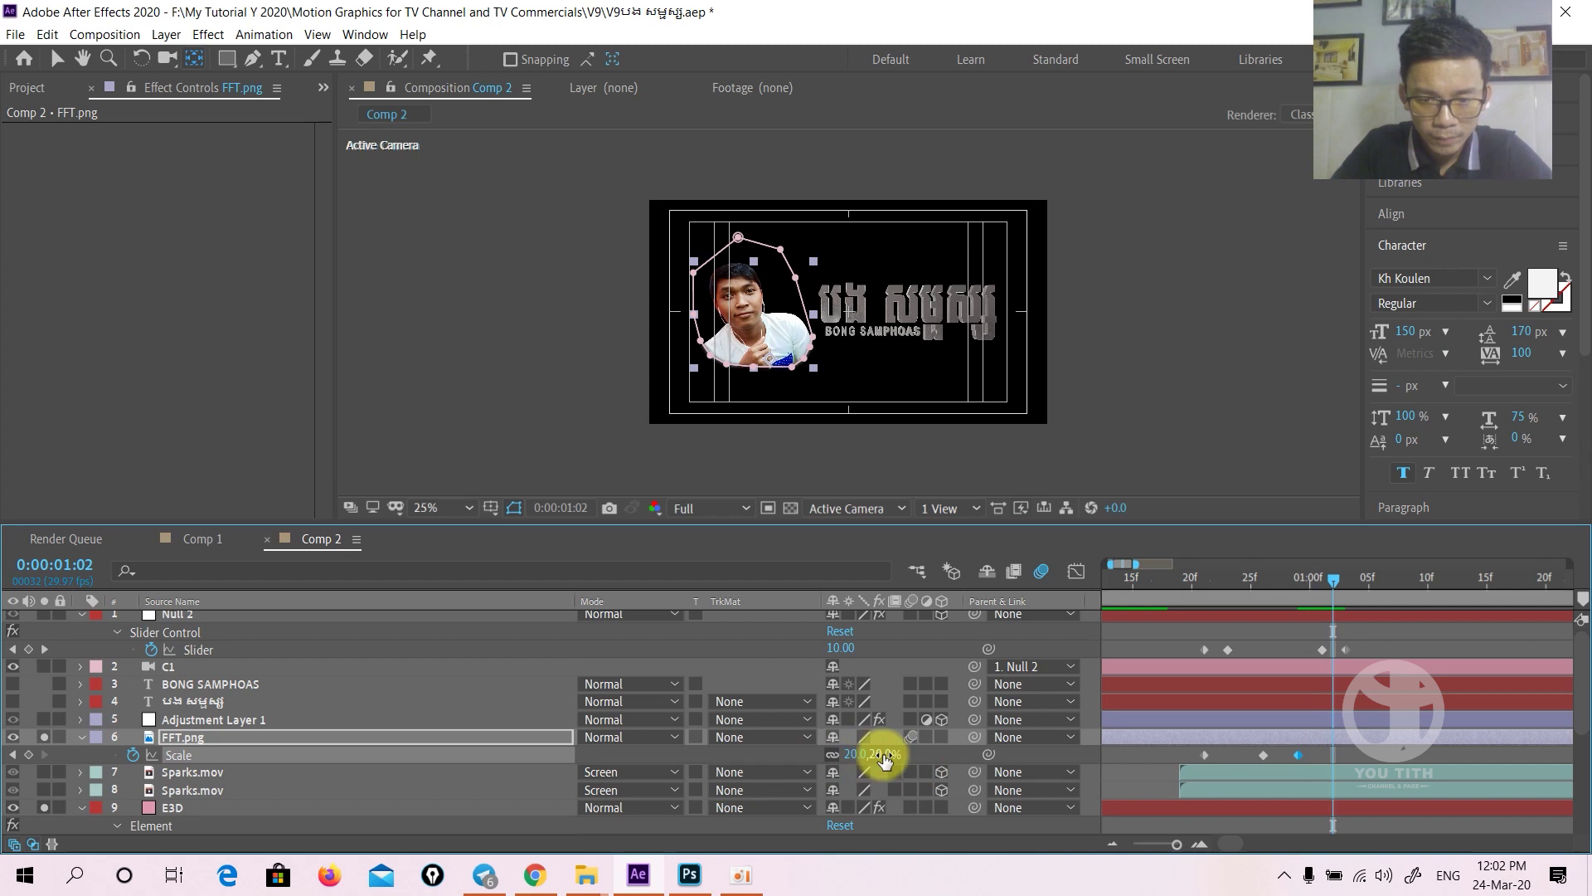
pyautogui.write('24')
pyautogui.press('Return')
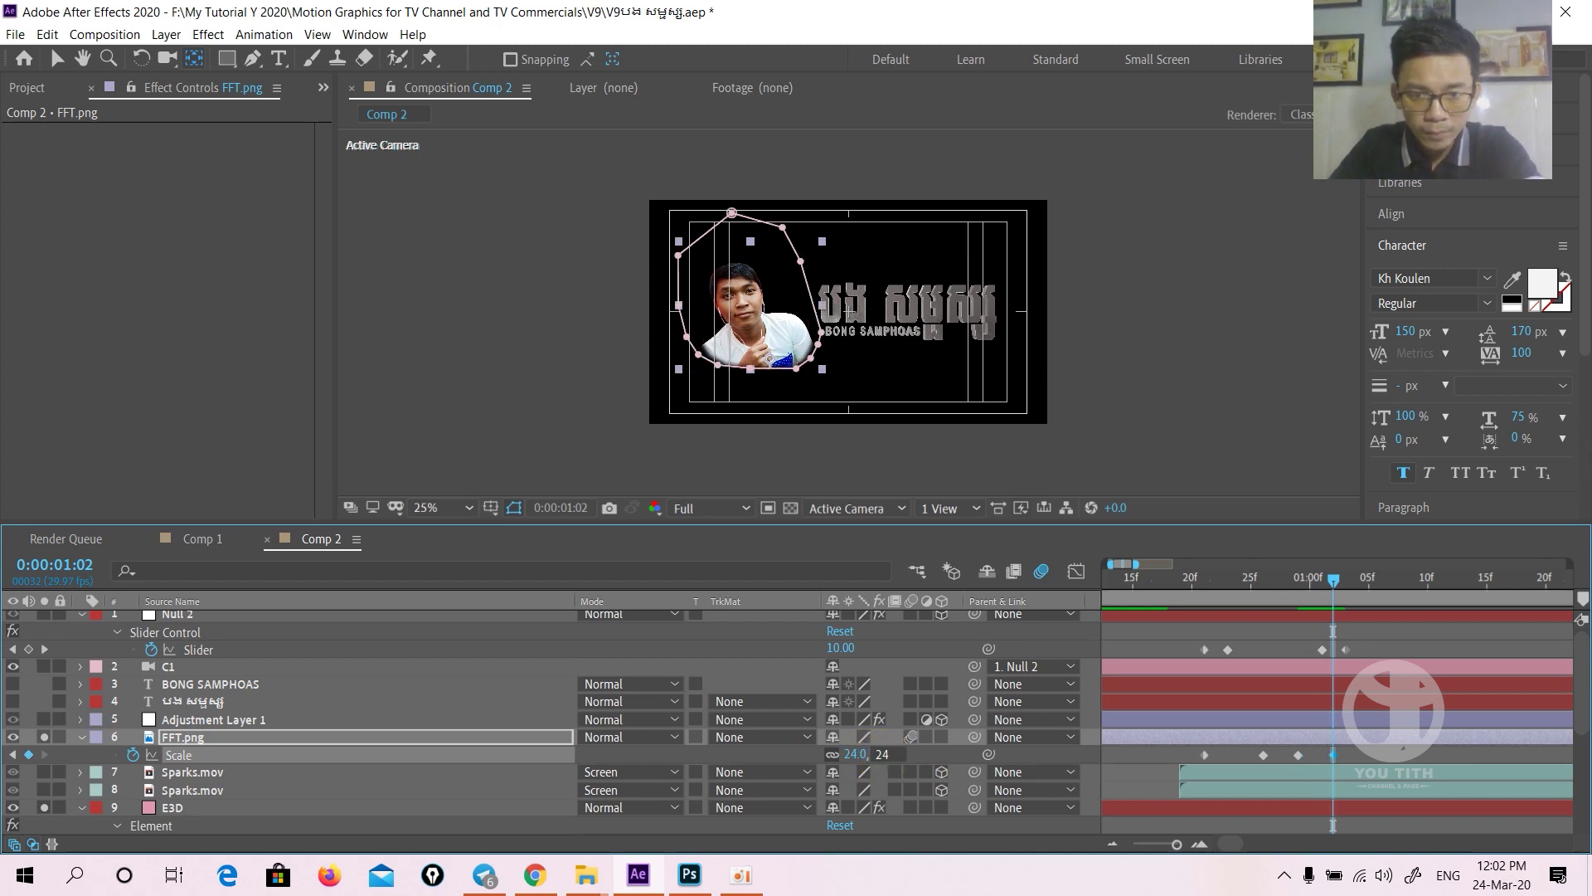
pyautogui.press('space')
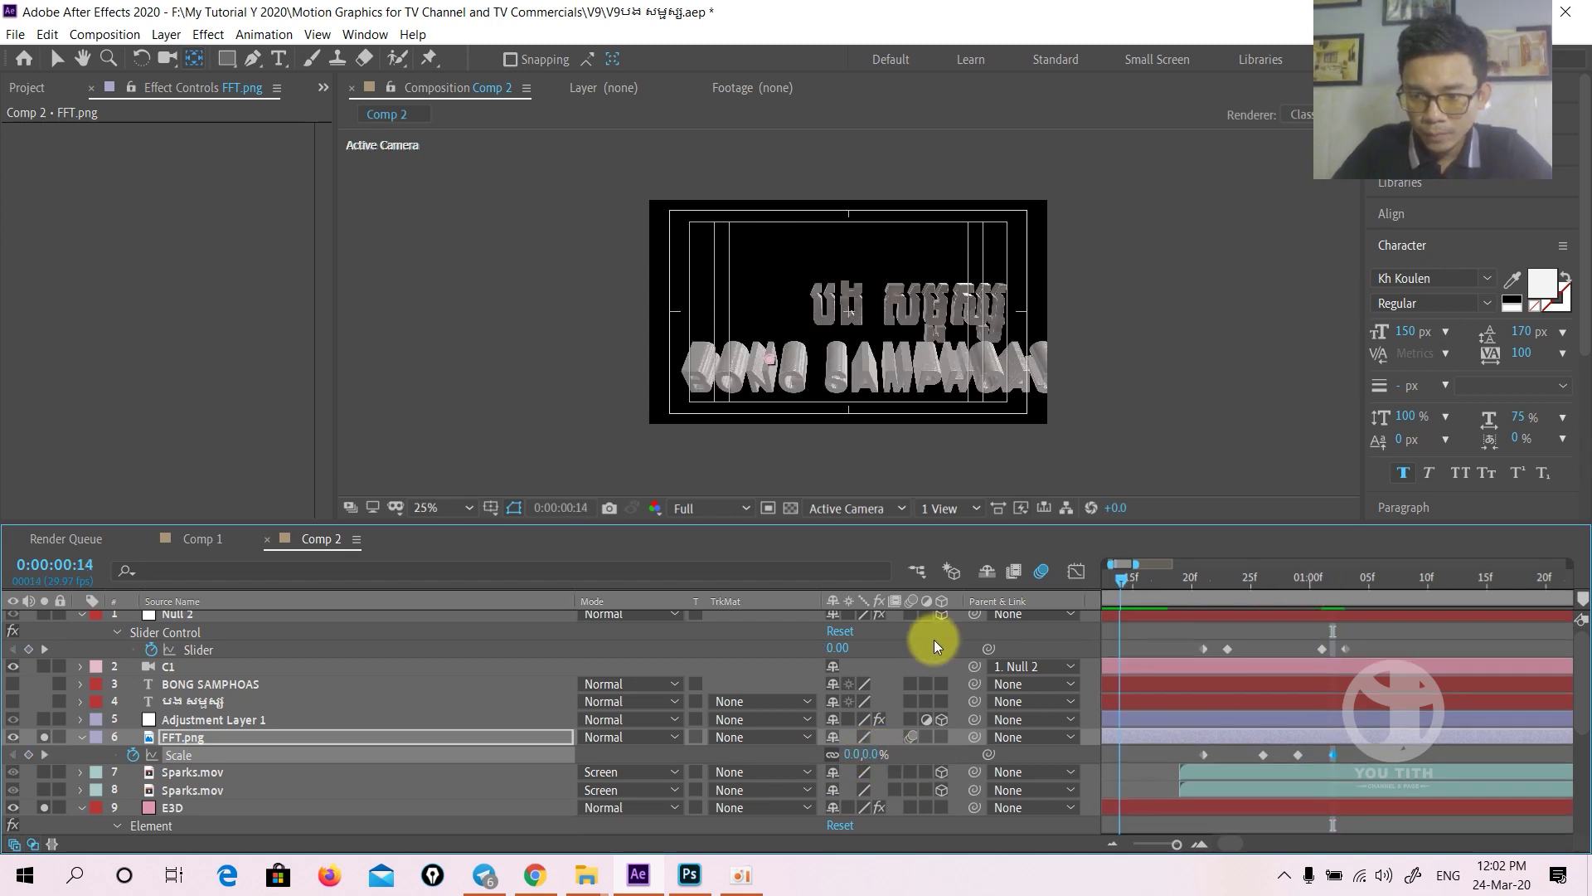
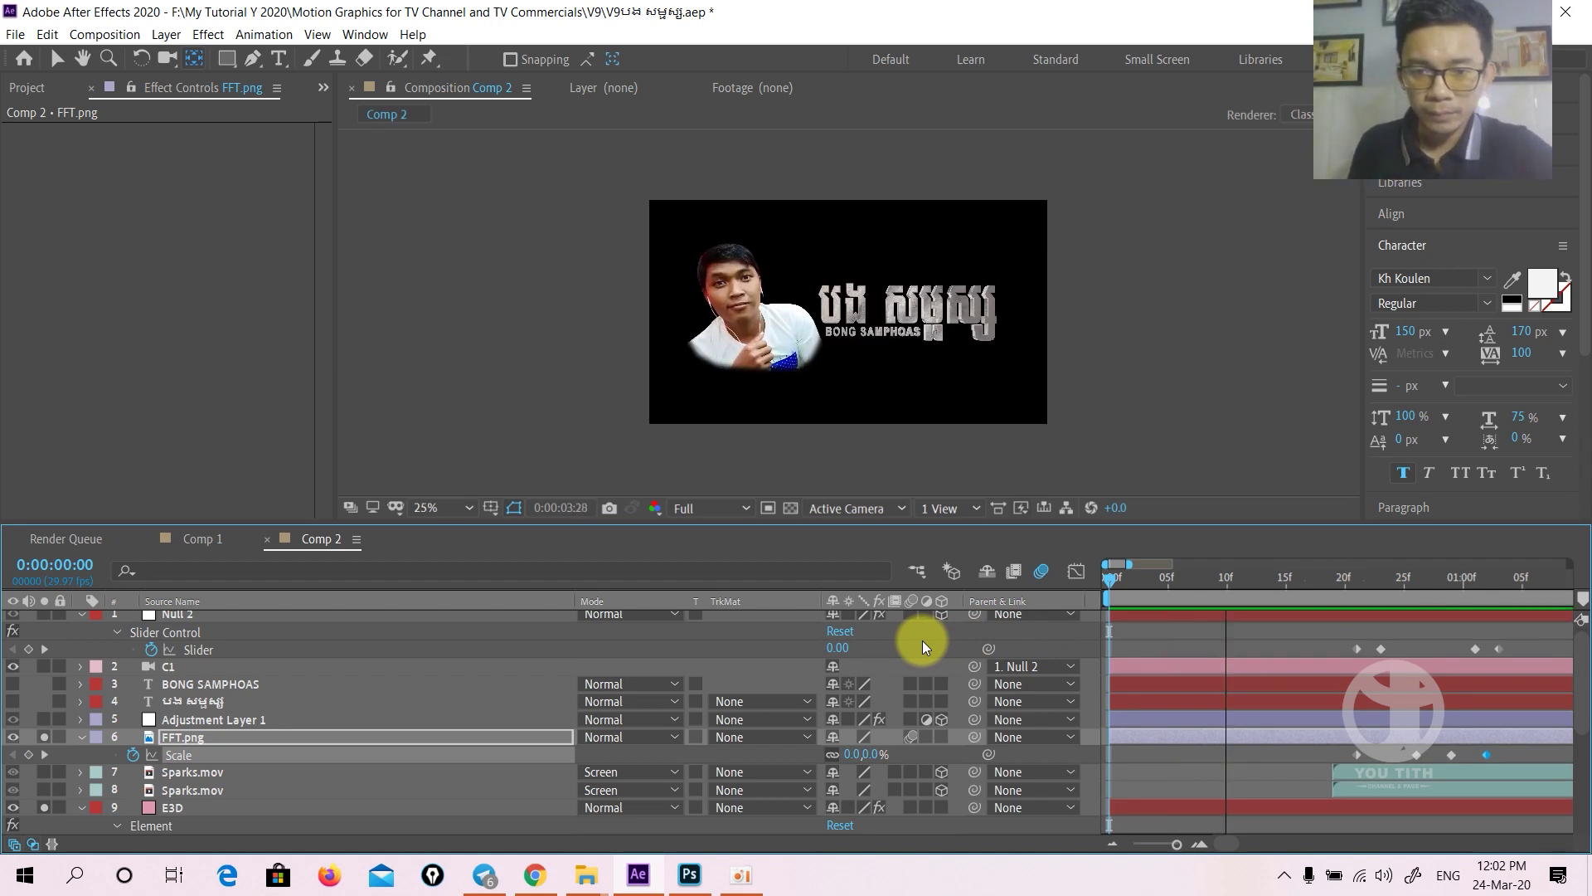
# - Stop the preview and raise the E3D layer's Element Particle Size to 16
pyautogui.press('space')
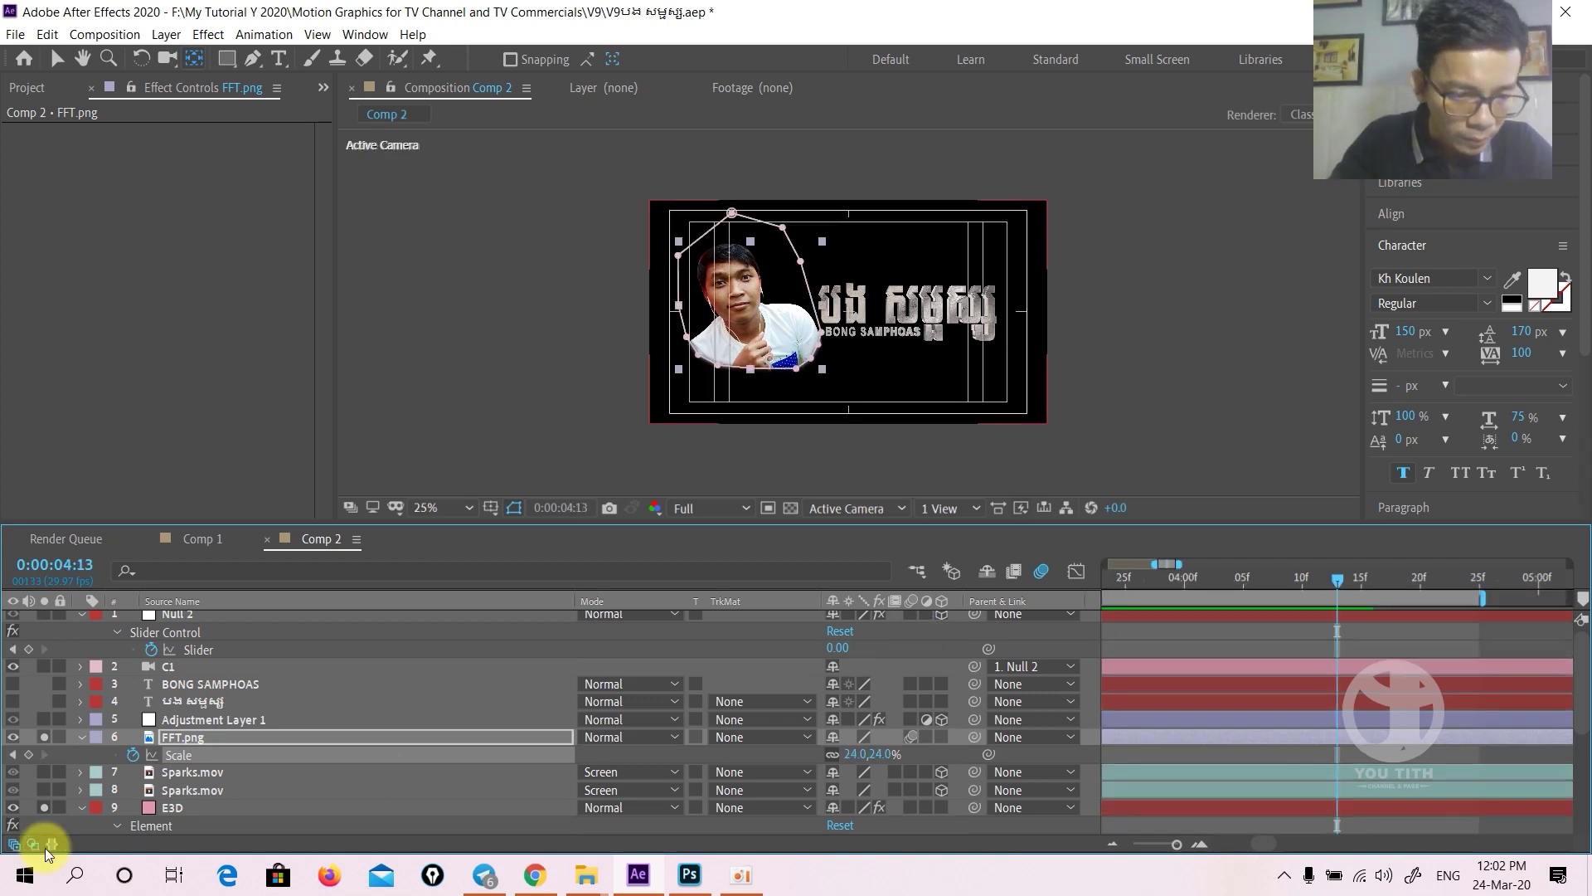
pyautogui.click(179, 807)
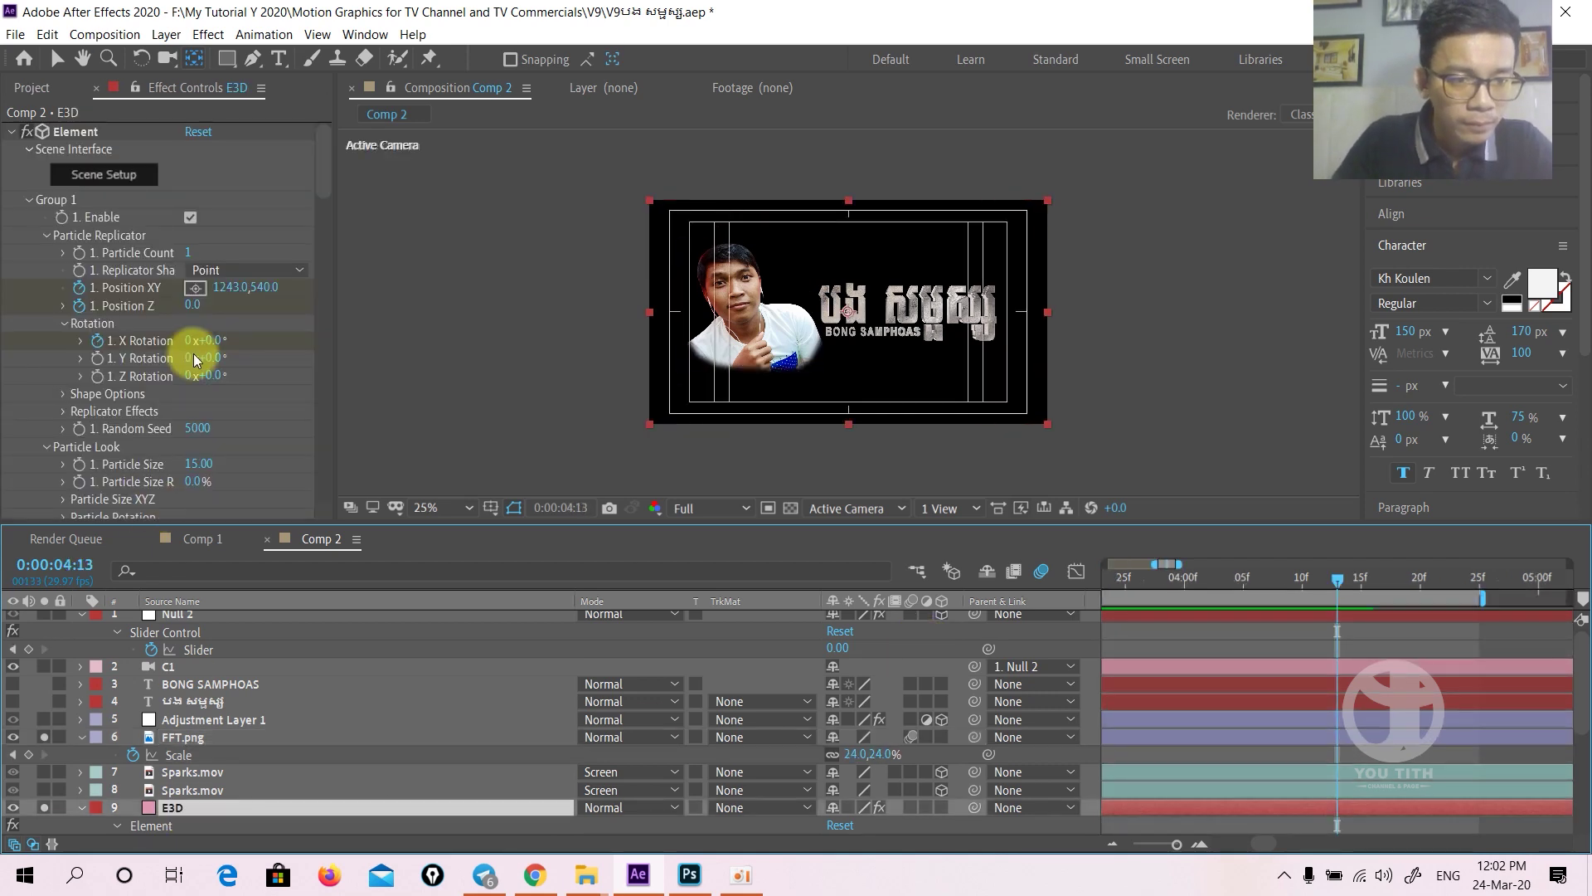
pyautogui.scroll(-5, 193, 355)
pyautogui.scroll(-5, 193, 355)
pyautogui.scroll(-5, 192, 355)
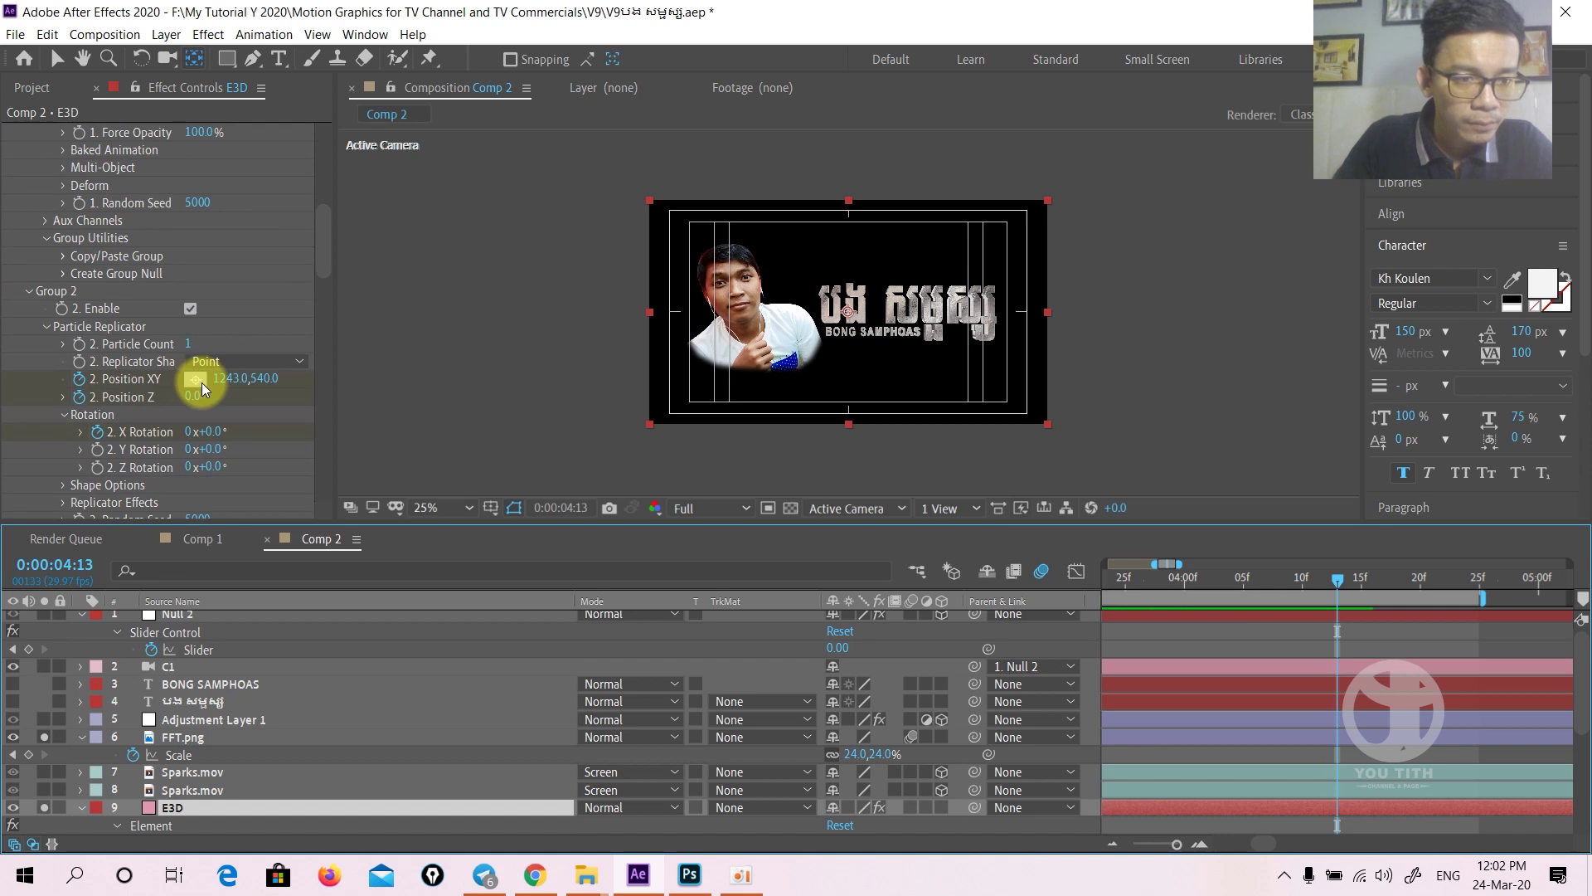
pyautogui.scroll(5, 201, 381)
pyautogui.scroll(5, 207, 377)
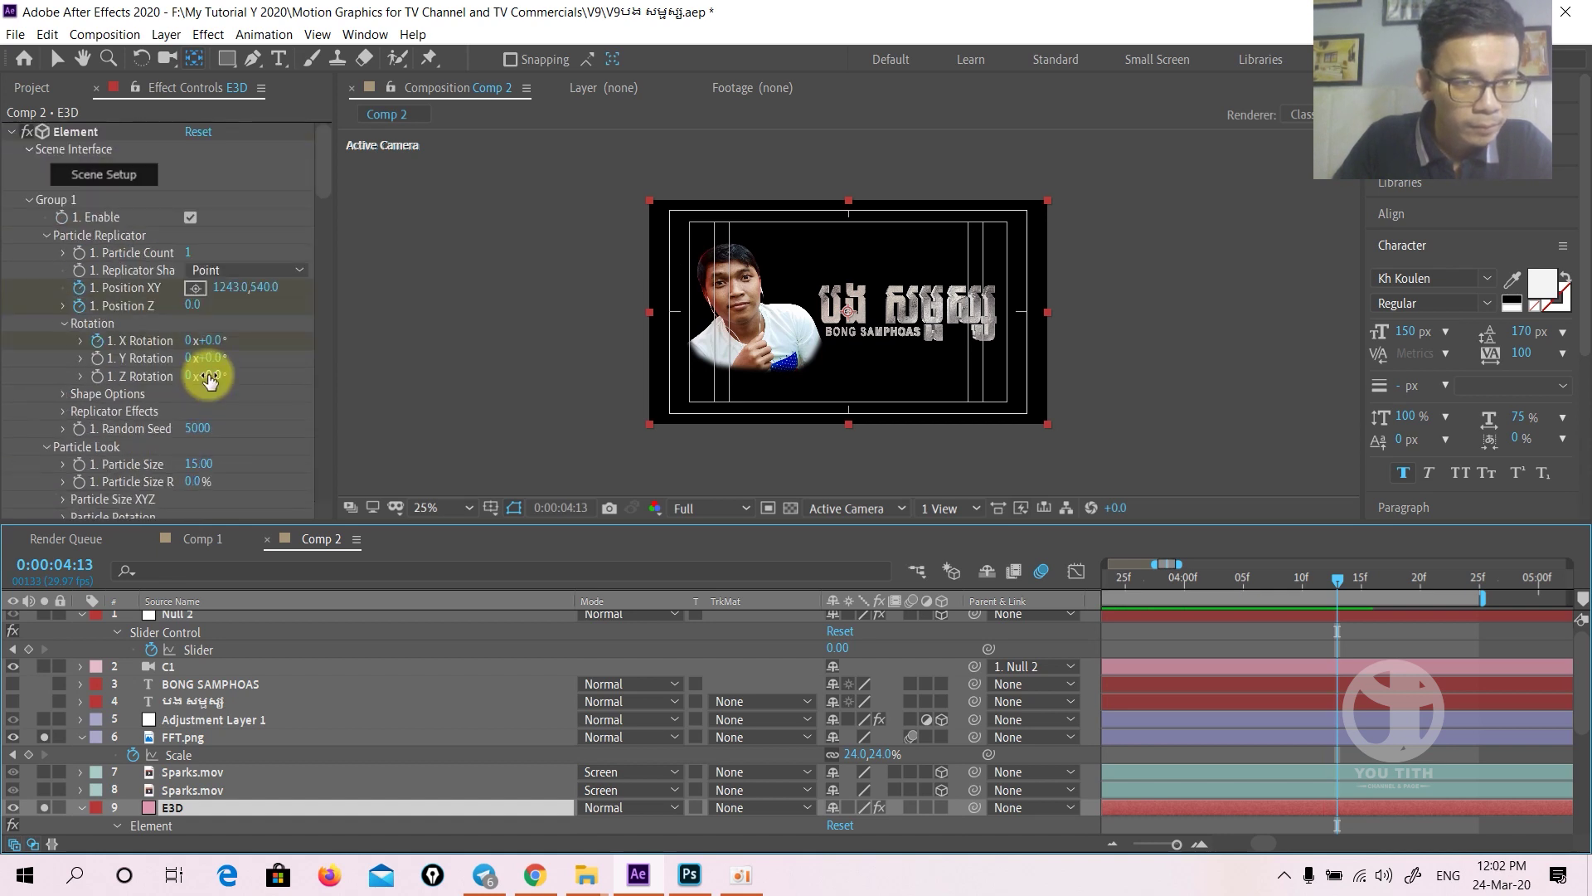
pyautogui.click(199, 464)
pyautogui.write('1')
pyautogui.press('Return')
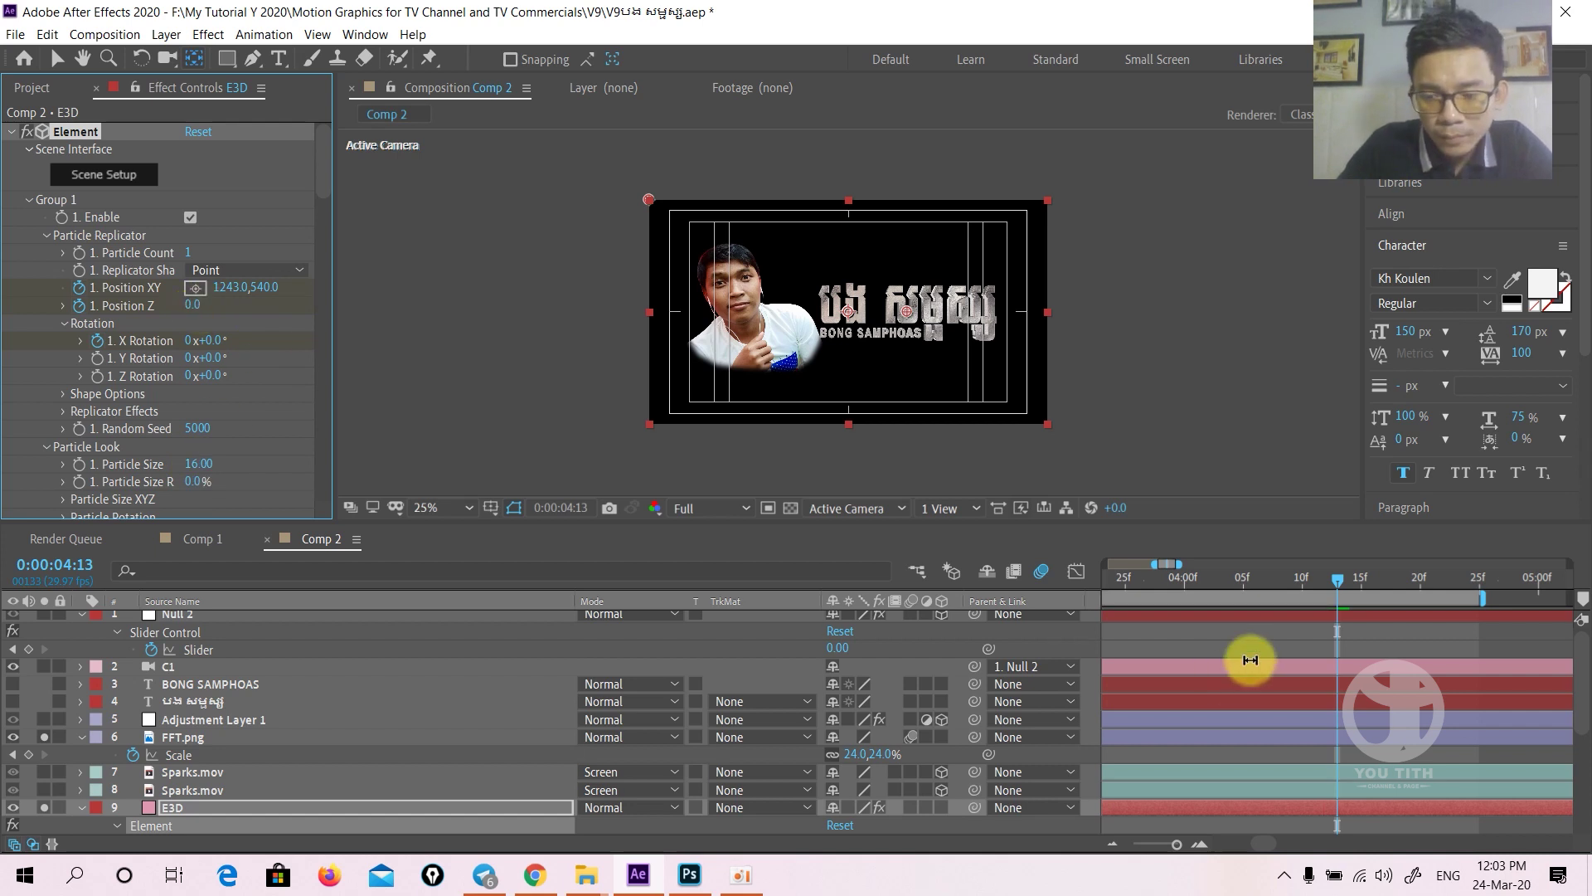
# - Reset the viewer zoom and move the current time to 0:00:00:23
pyautogui.press('/')
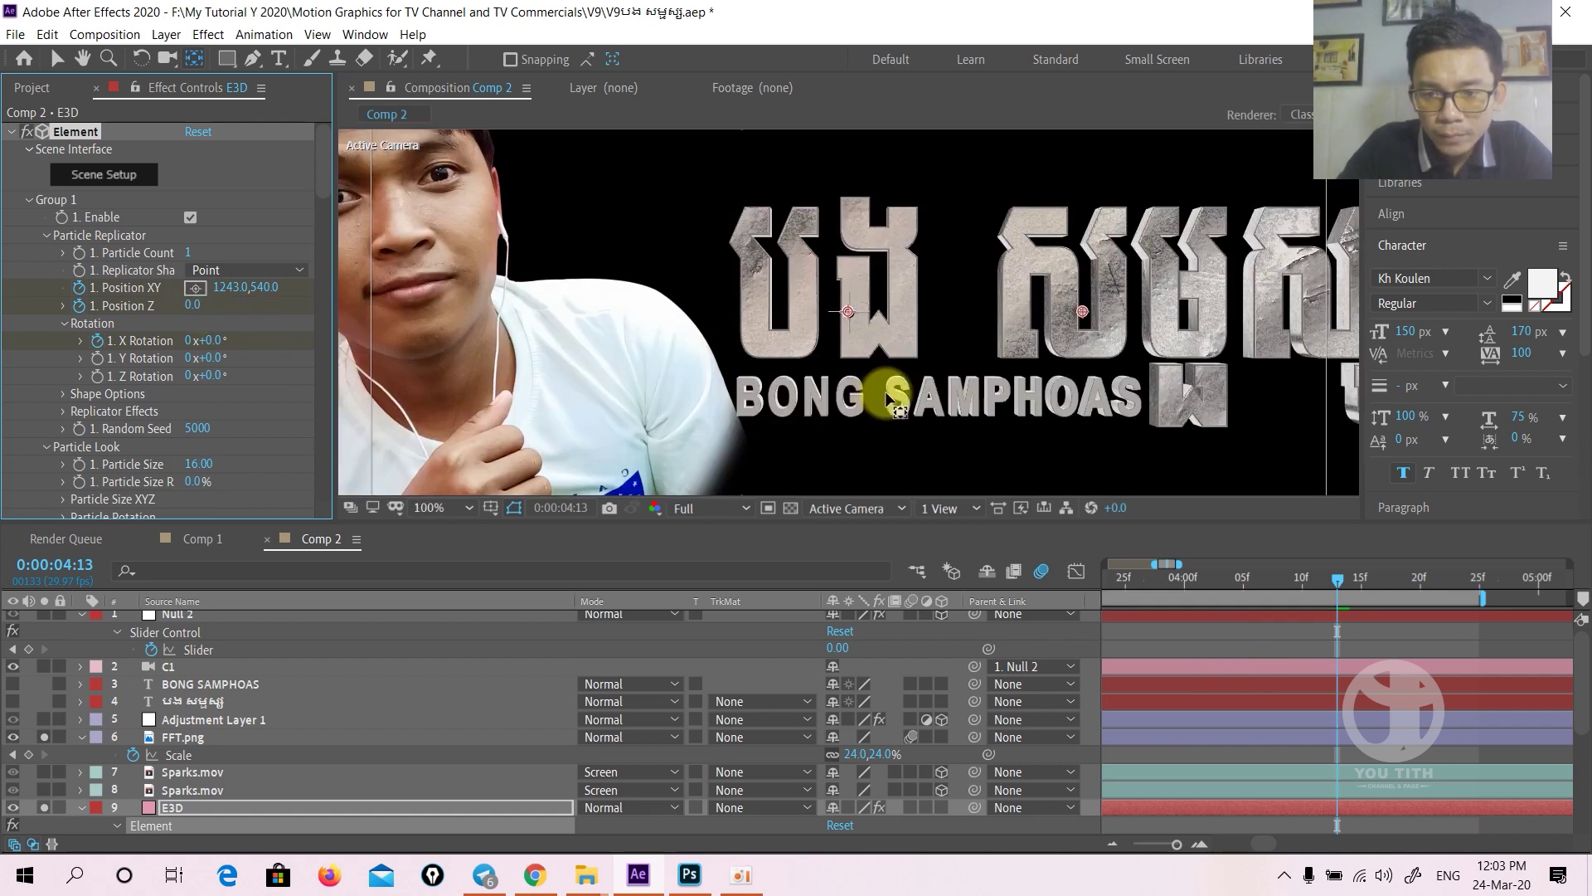
pyautogui.press(',')
pyautogui.press(',')
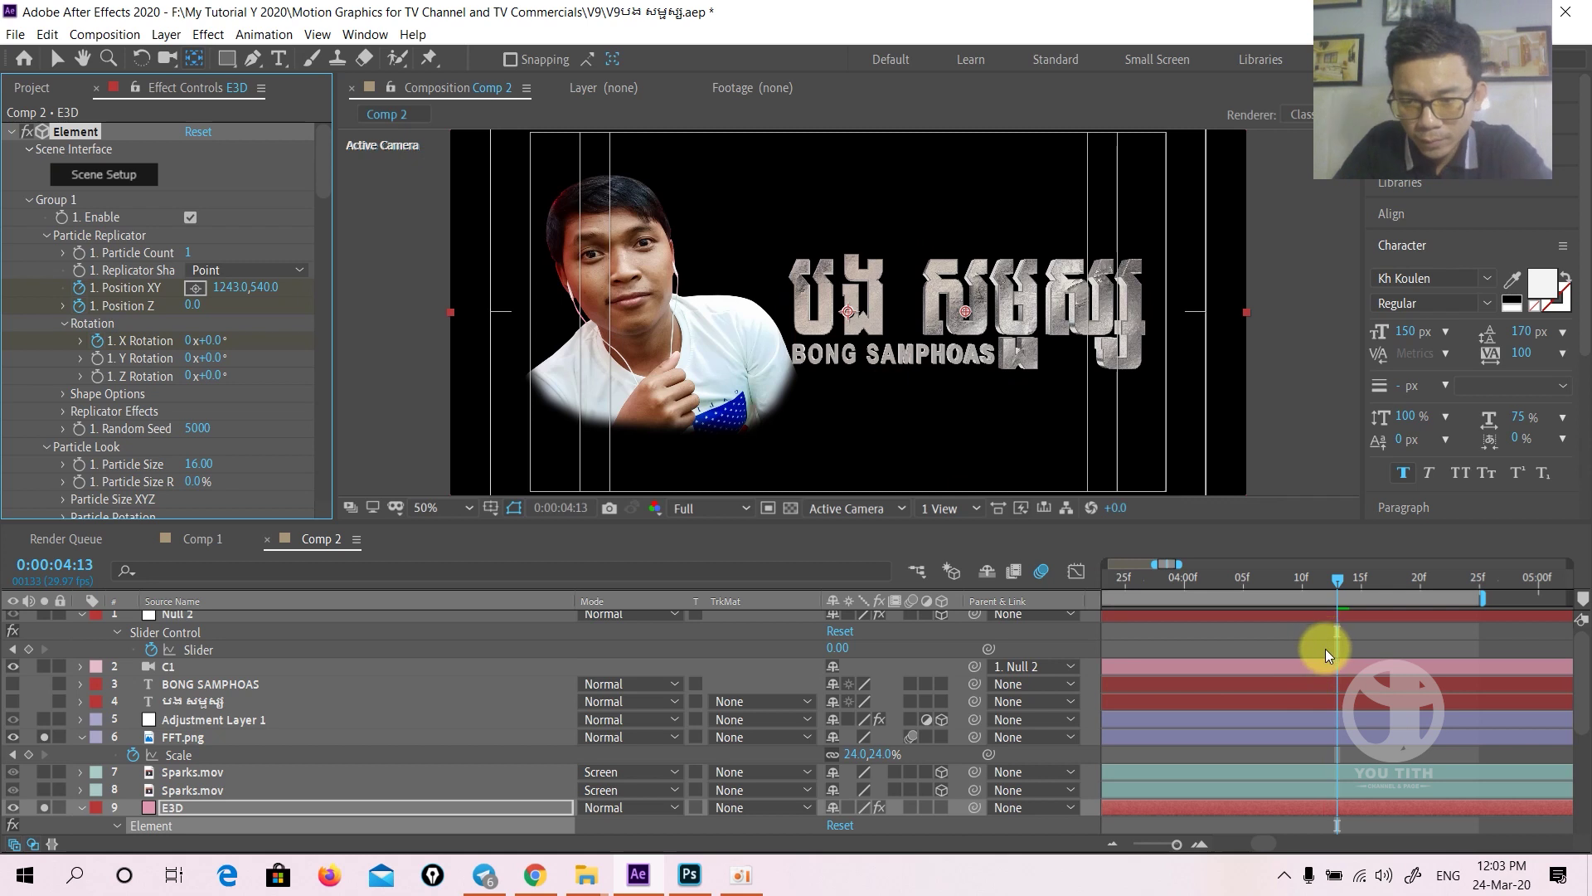
pyautogui.press('-')
pyautogui.press('-')
pyautogui.press('-')
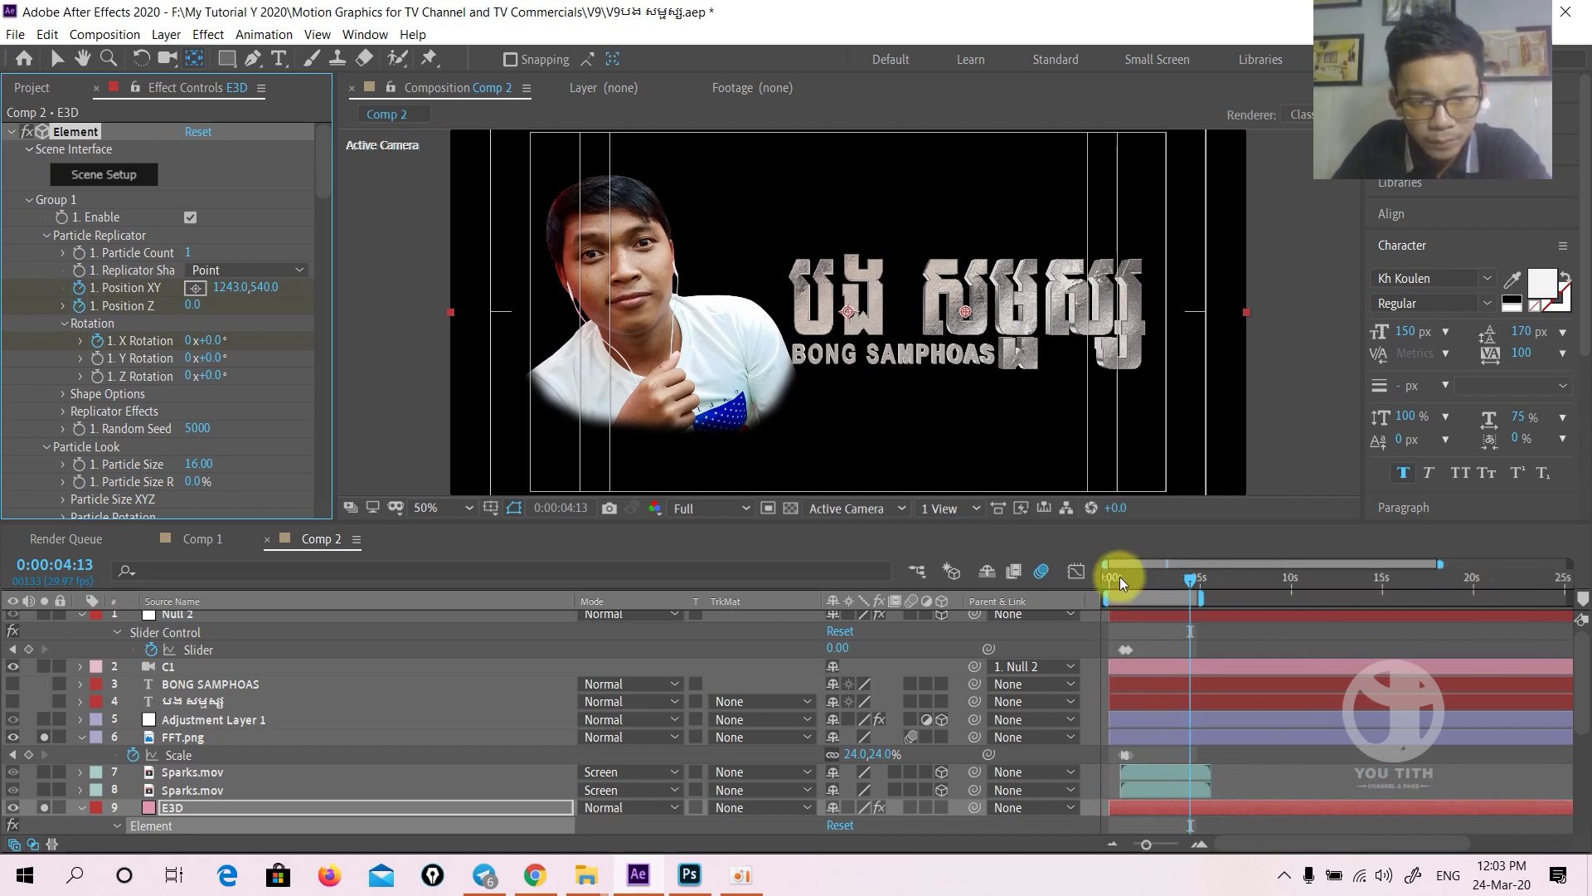
pyautogui.click(1119, 576)
pyautogui.press('=')
pyautogui.press('=')
pyautogui.press('=')
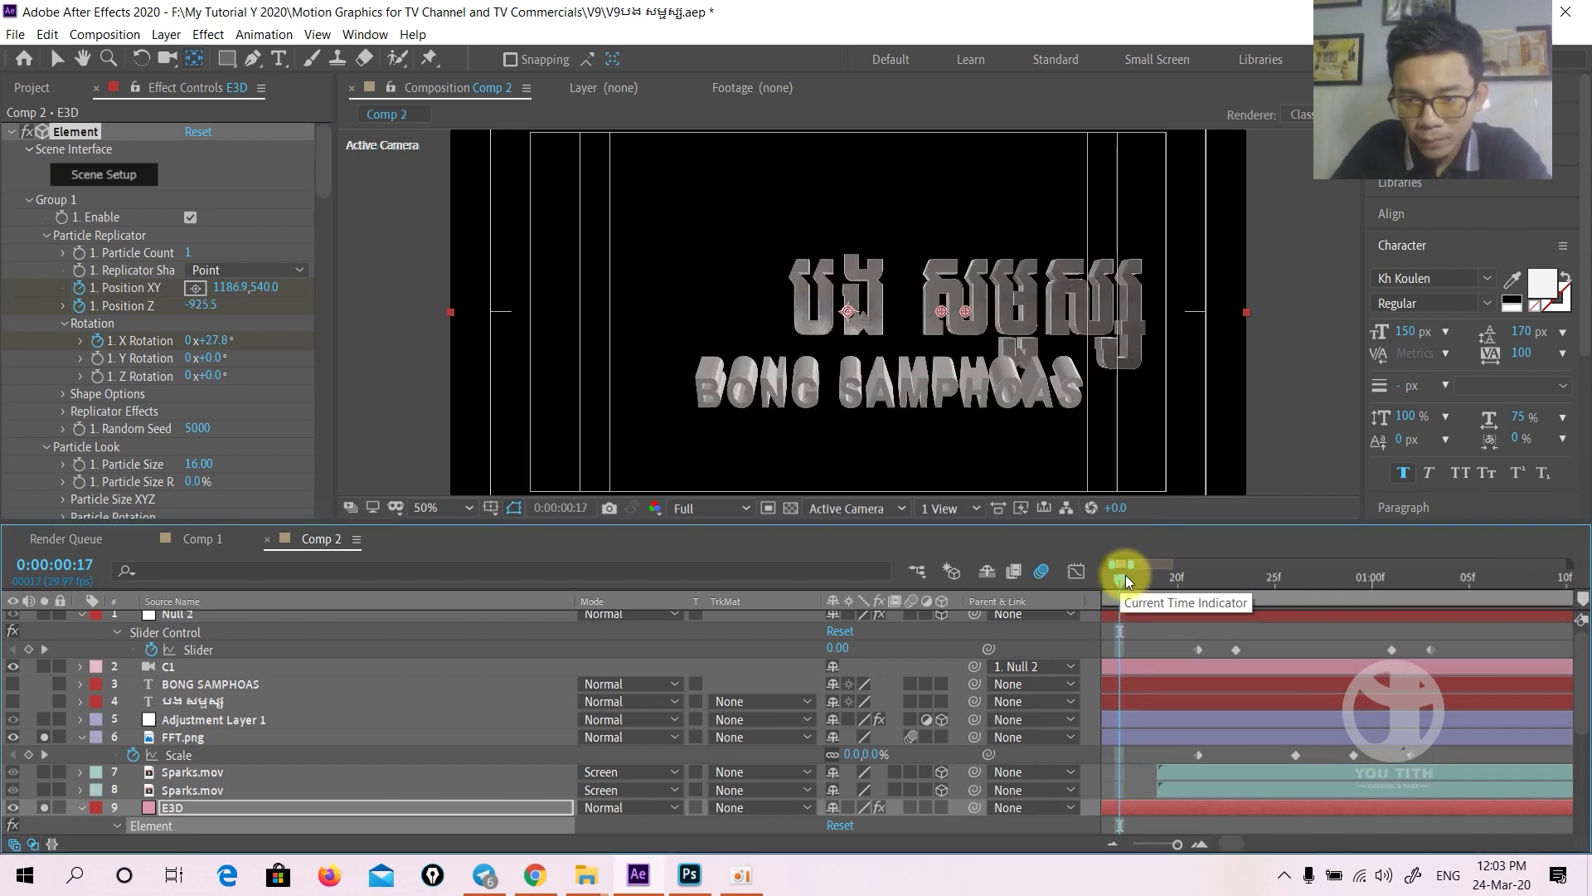
pyautogui.moveTo(1121, 576); pyautogui.dragTo(1287, 574)
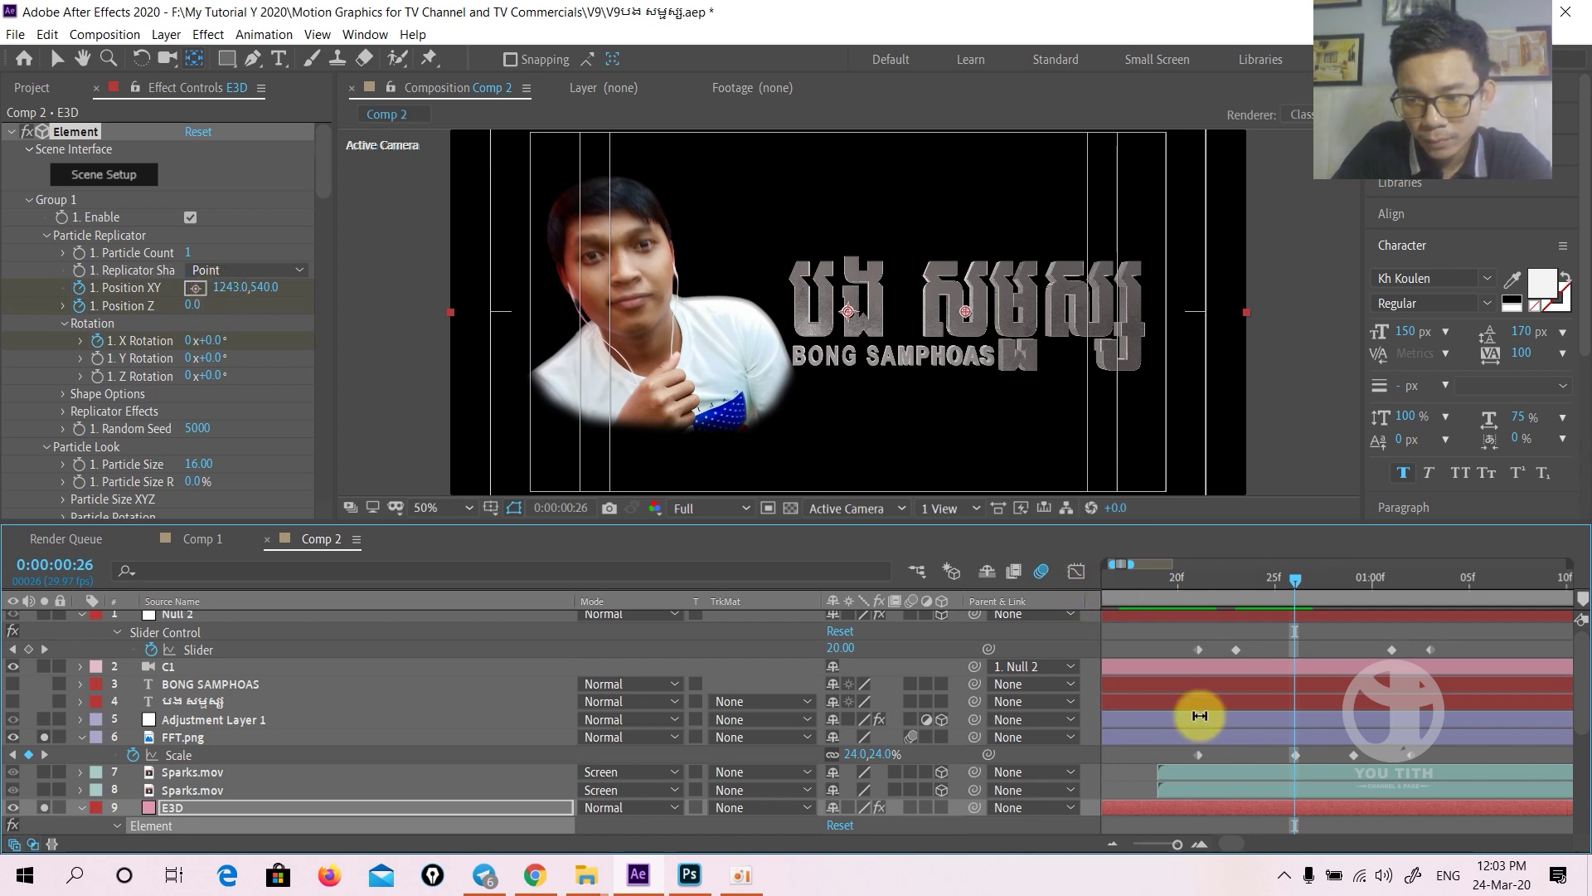
# - Reveal E3D's keyframes and shift the 0:00:00:25 Position XY keyframe to 1245,540
pyautogui.press('u')
pyautogui.scroll(-1, 1290, 719)
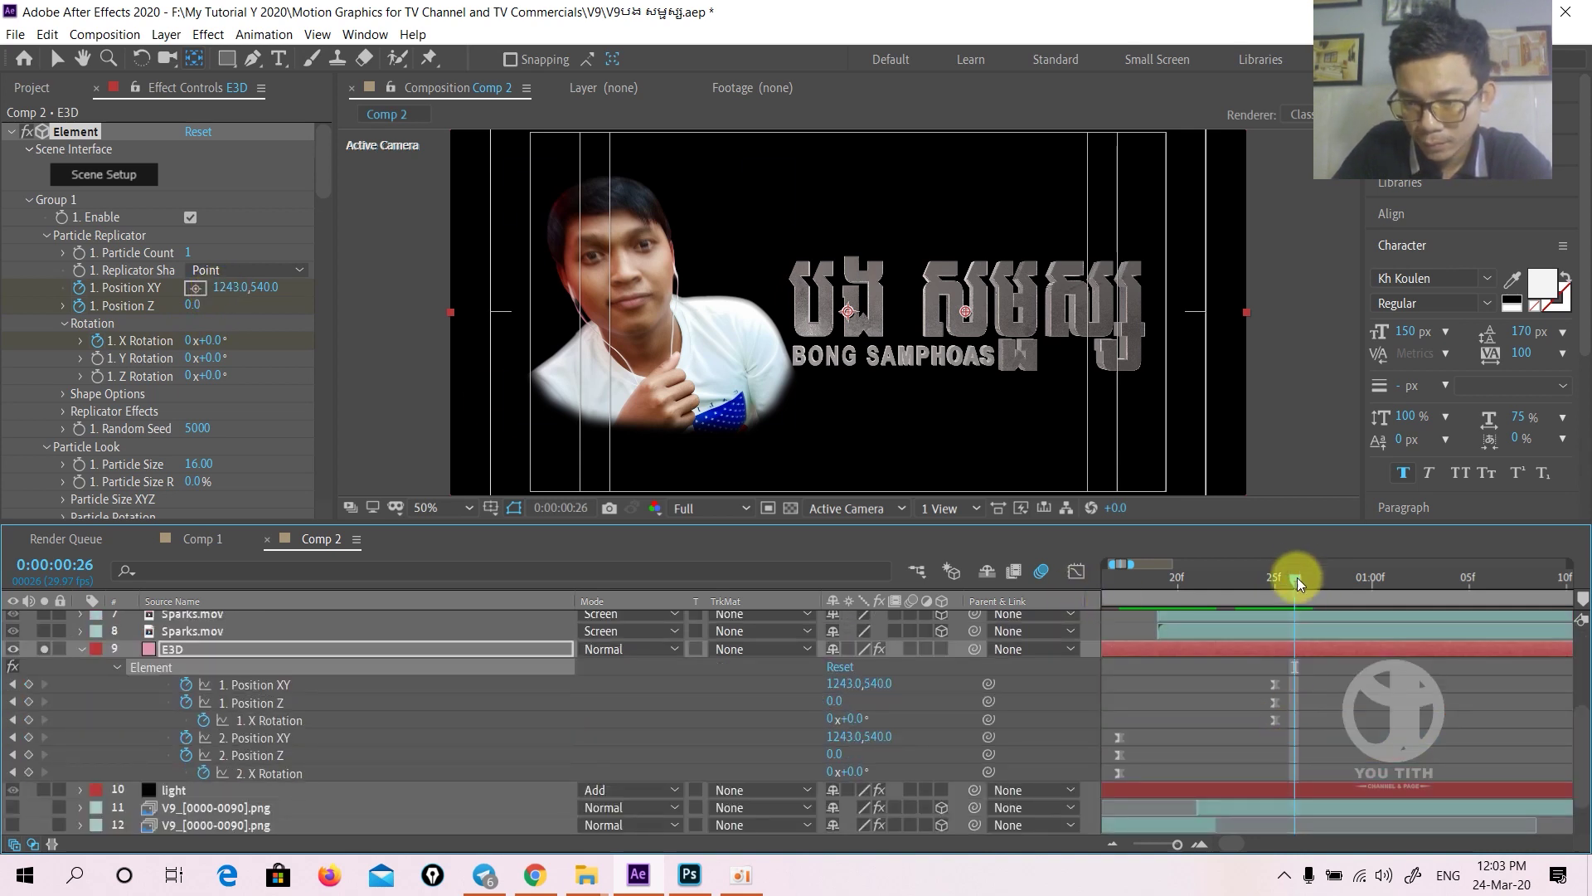
pyautogui.moveTo(1297, 577); pyautogui.dragTo(1276, 584)
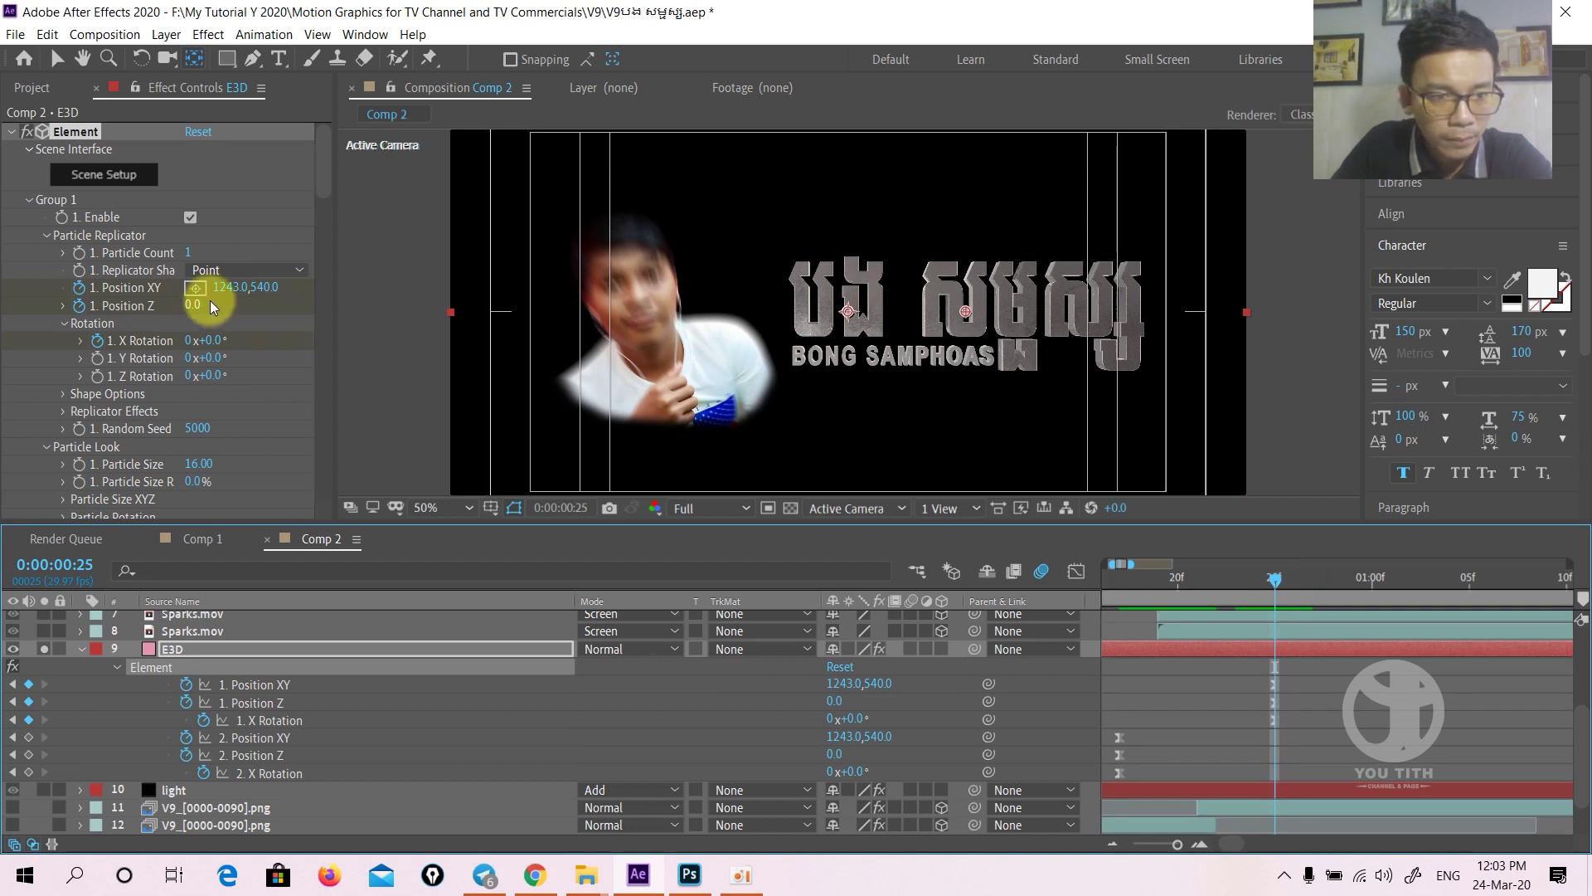
pyautogui.moveTo(229, 287); pyautogui.dragTo(230, 282)
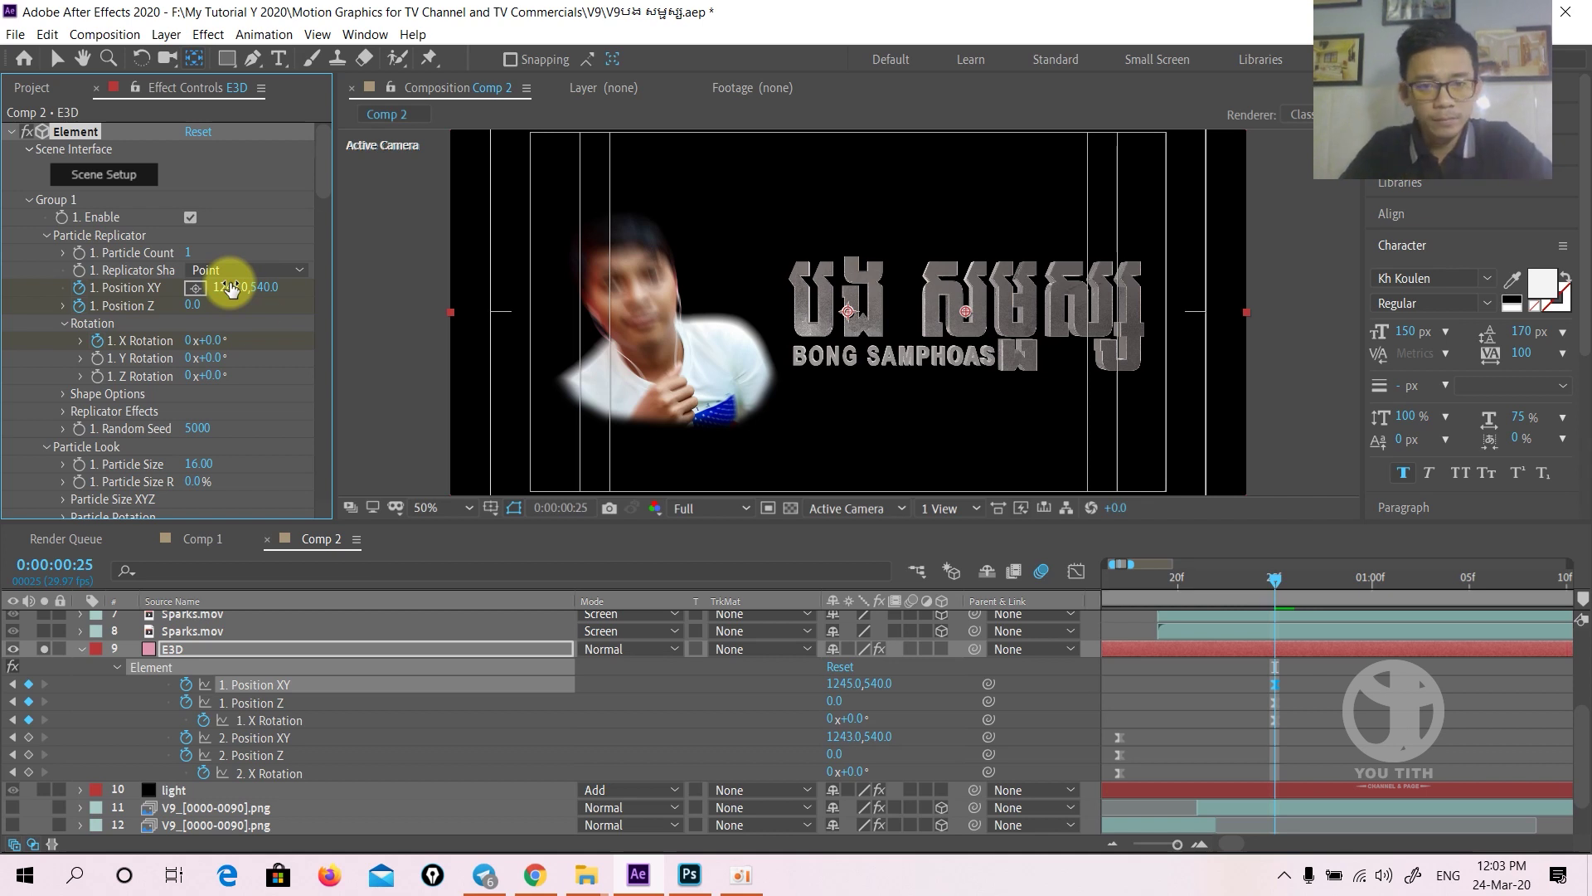
# - Preview the animation, then turn off solo so the smoke background shows
pyautogui.press('space')
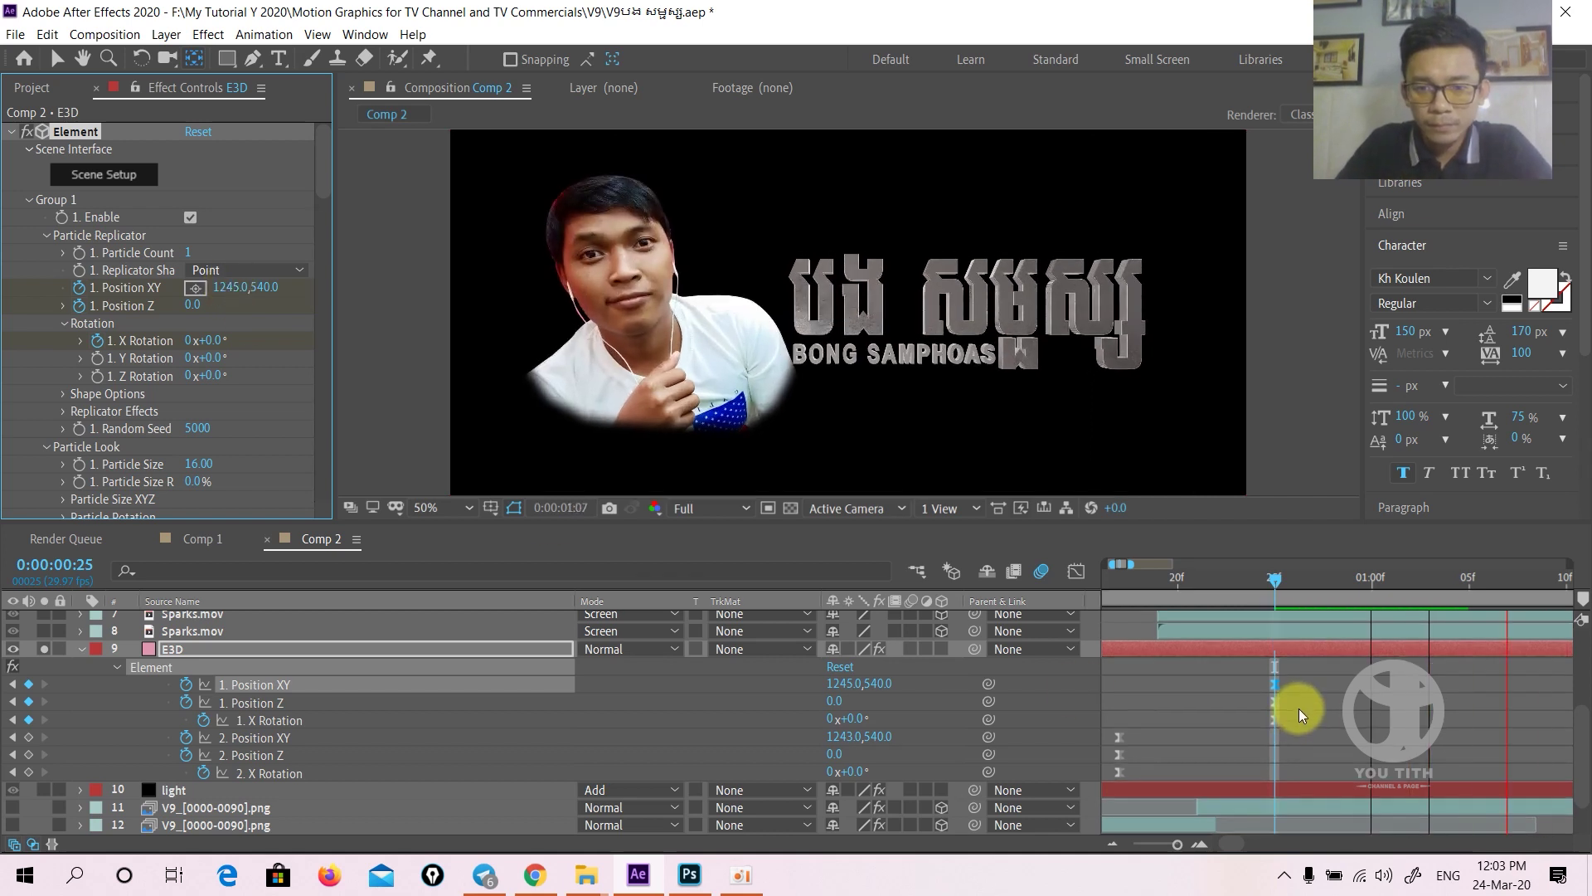
pyautogui.press('space')
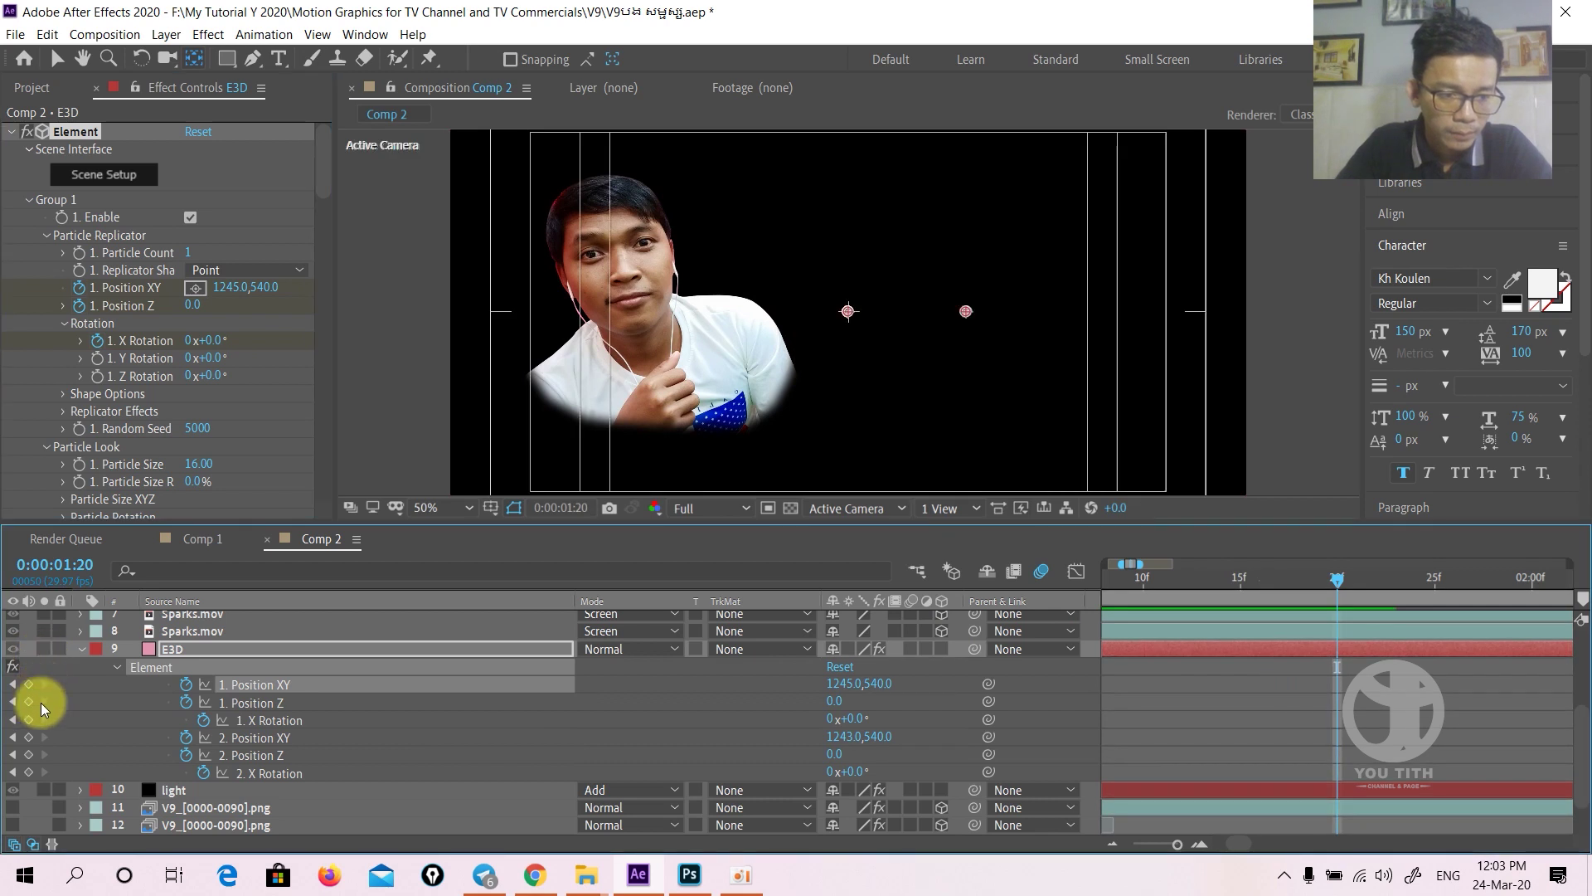
pyautogui.scroll(-1, 48, 726)
pyautogui.scroll(4, 52, 729)
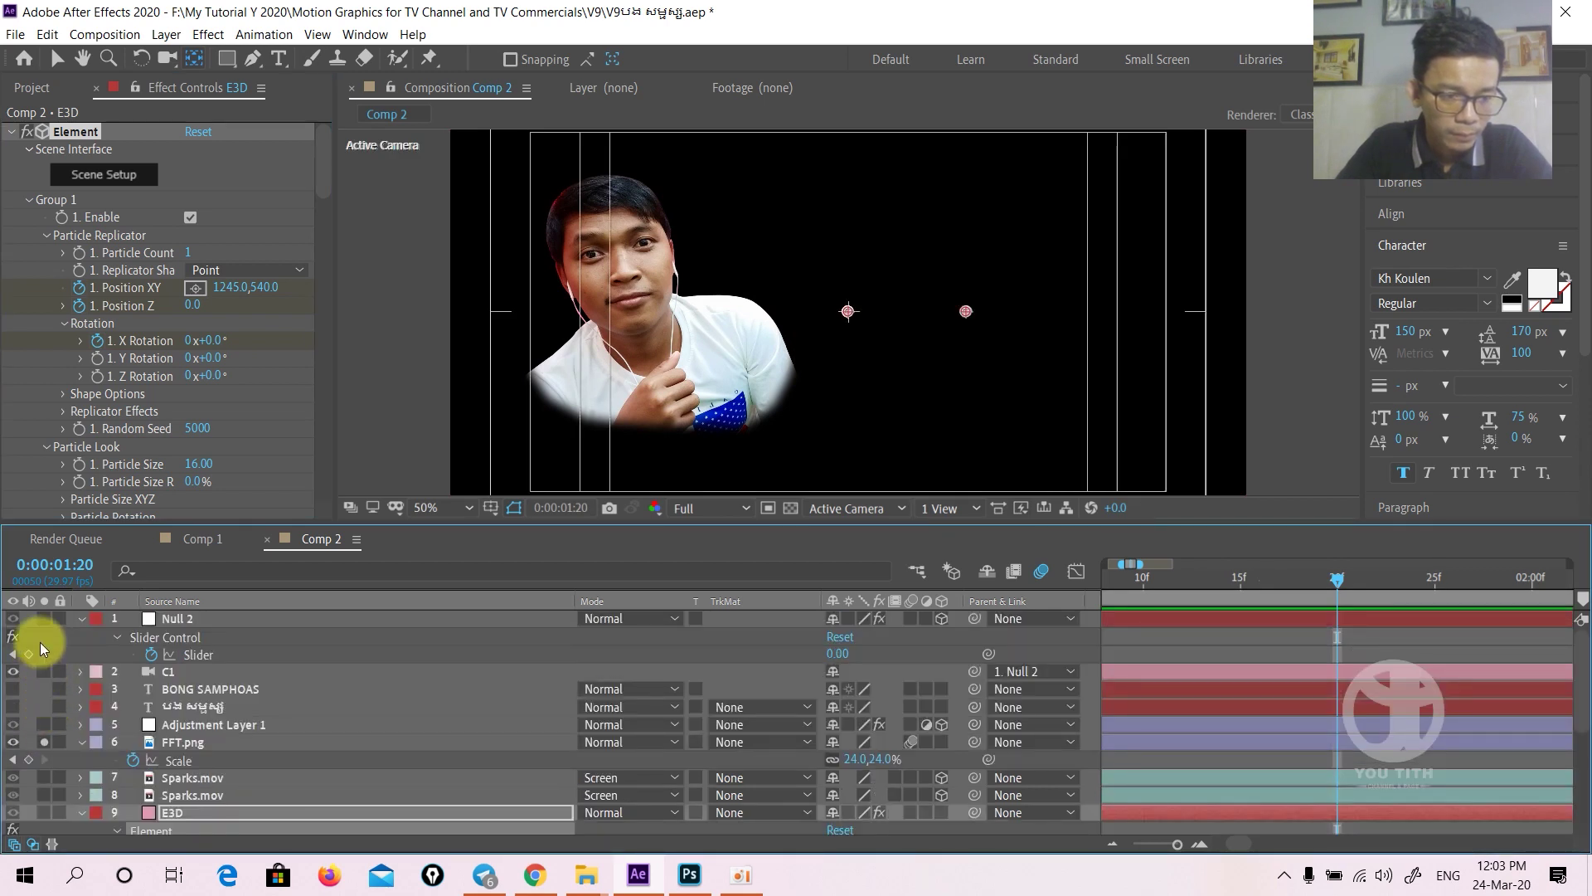
pyautogui.click(43, 741)
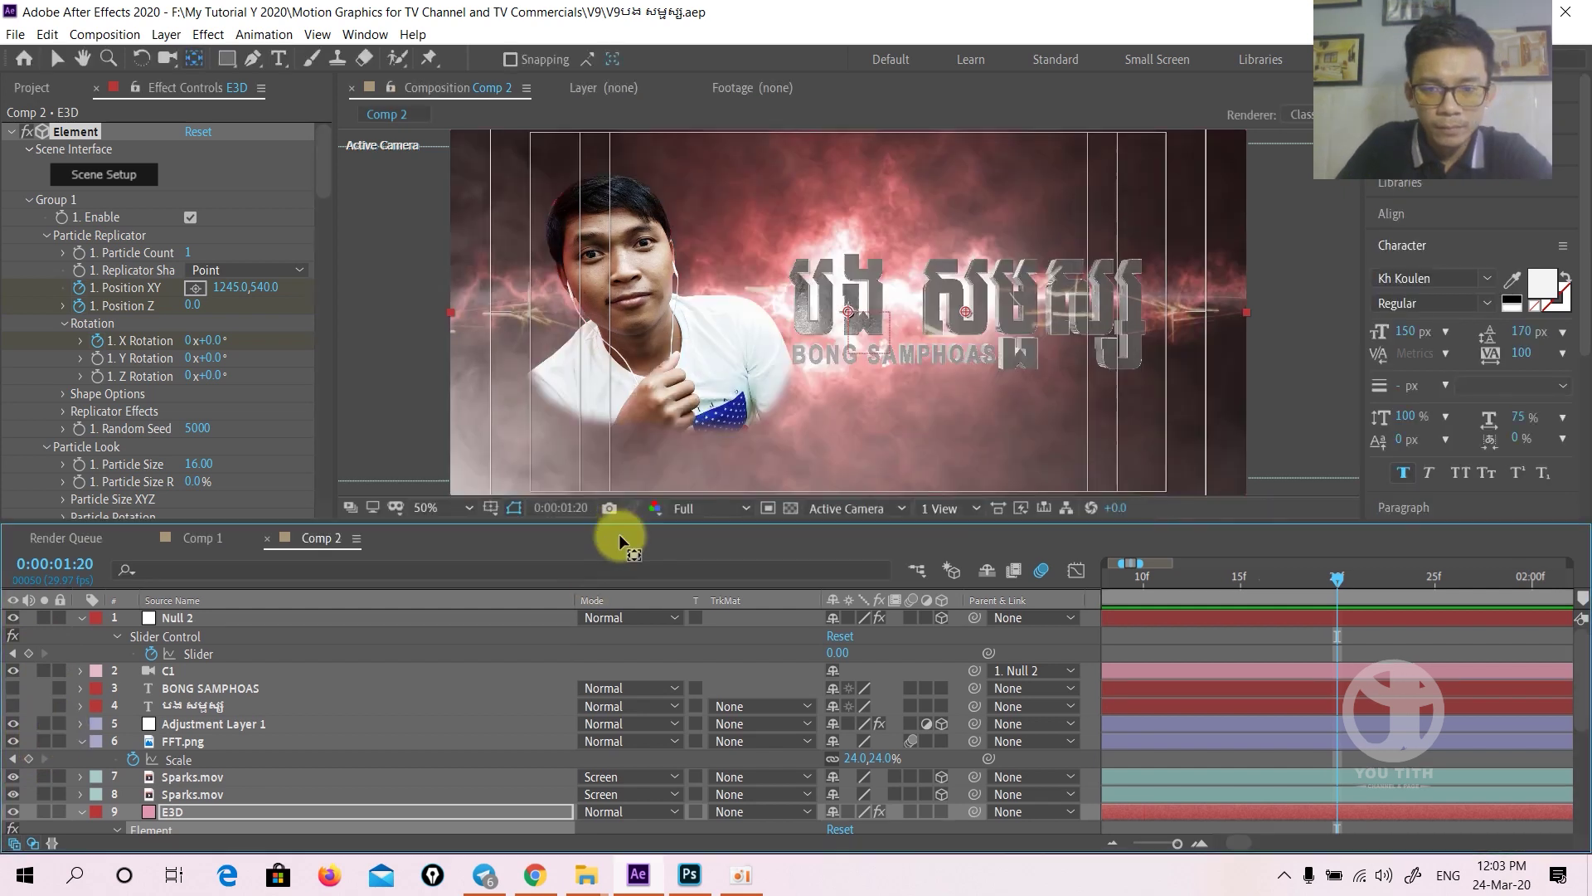
# - Enlarge the composition viewer and set its magnification to Fit
pyautogui.moveTo(619, 534); pyautogui.dragTo(612, 574)
pyautogui.click(453, 566)
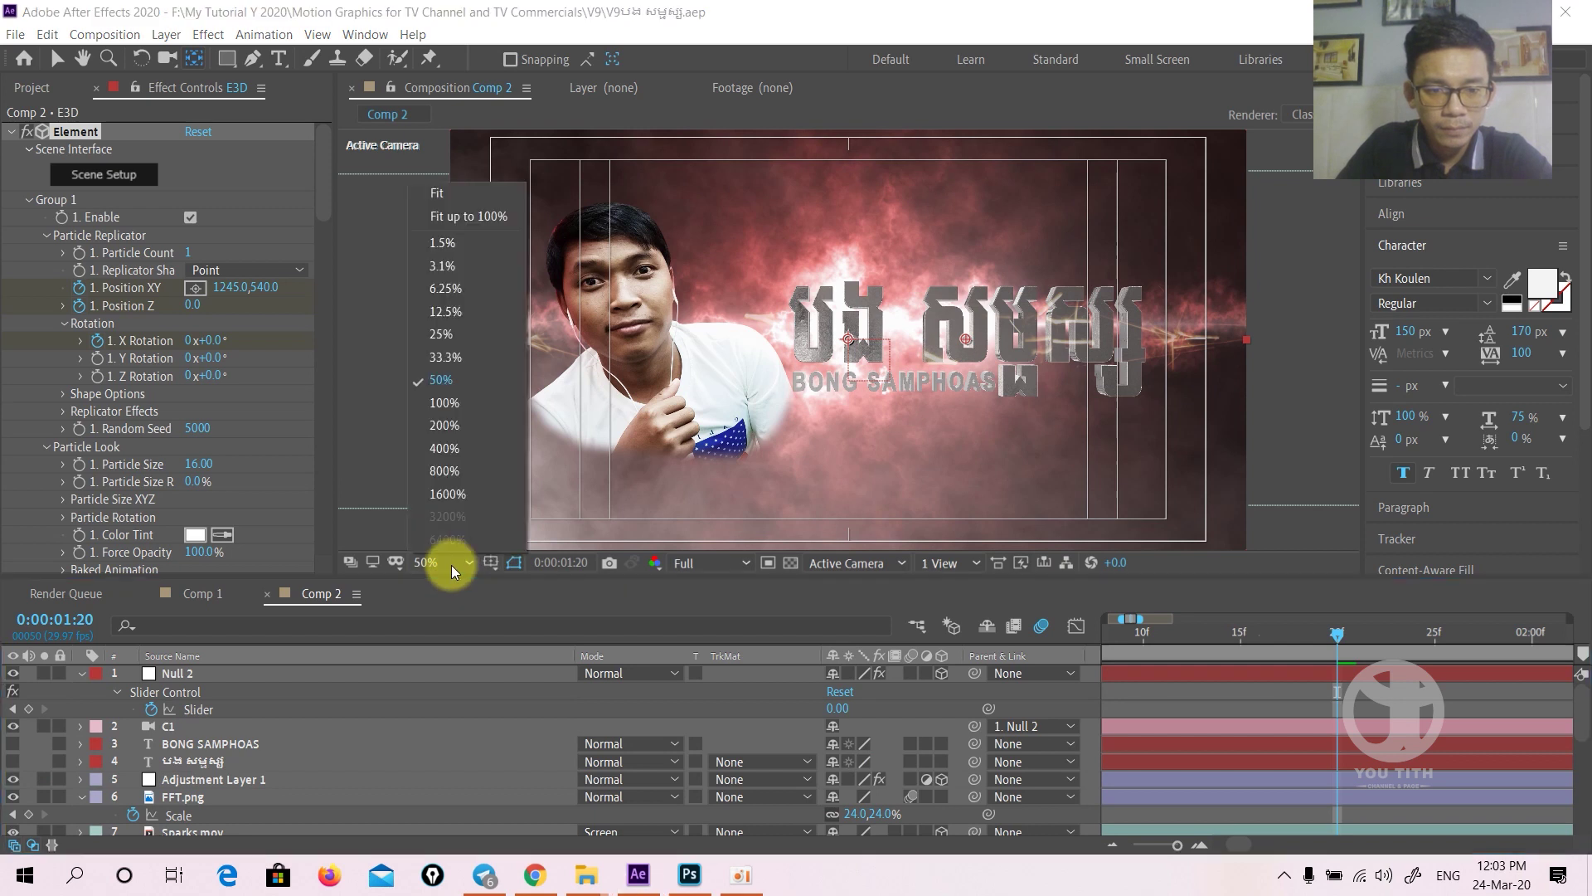
pyautogui.click(473, 207)
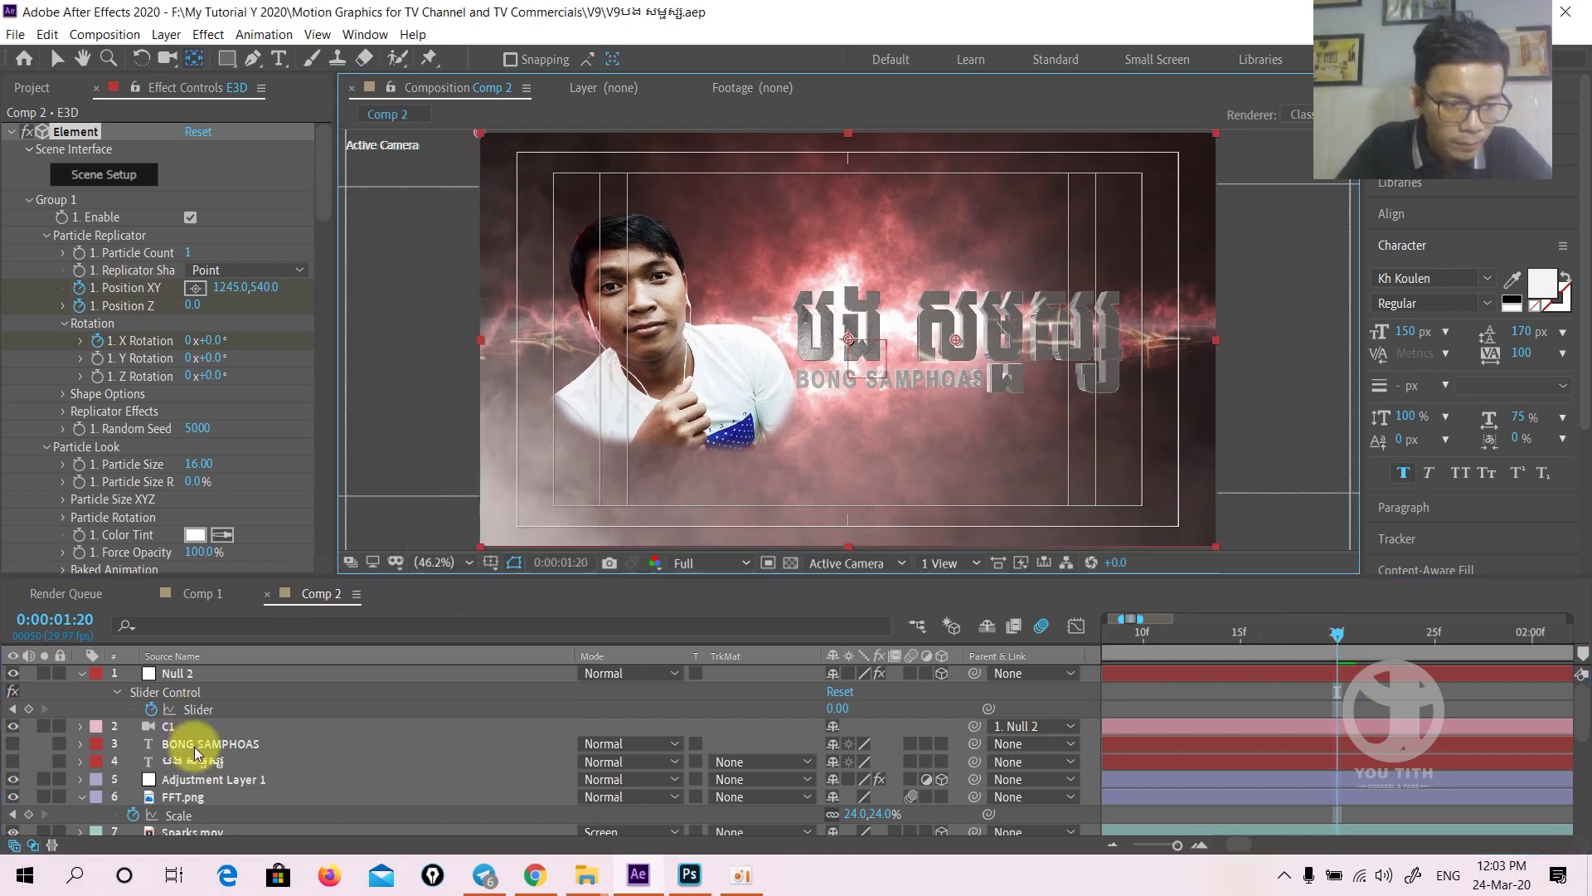
# - Add a new vertex to the FFT.png portrait's mask with the Pen tool
pyautogui.click(191, 796)
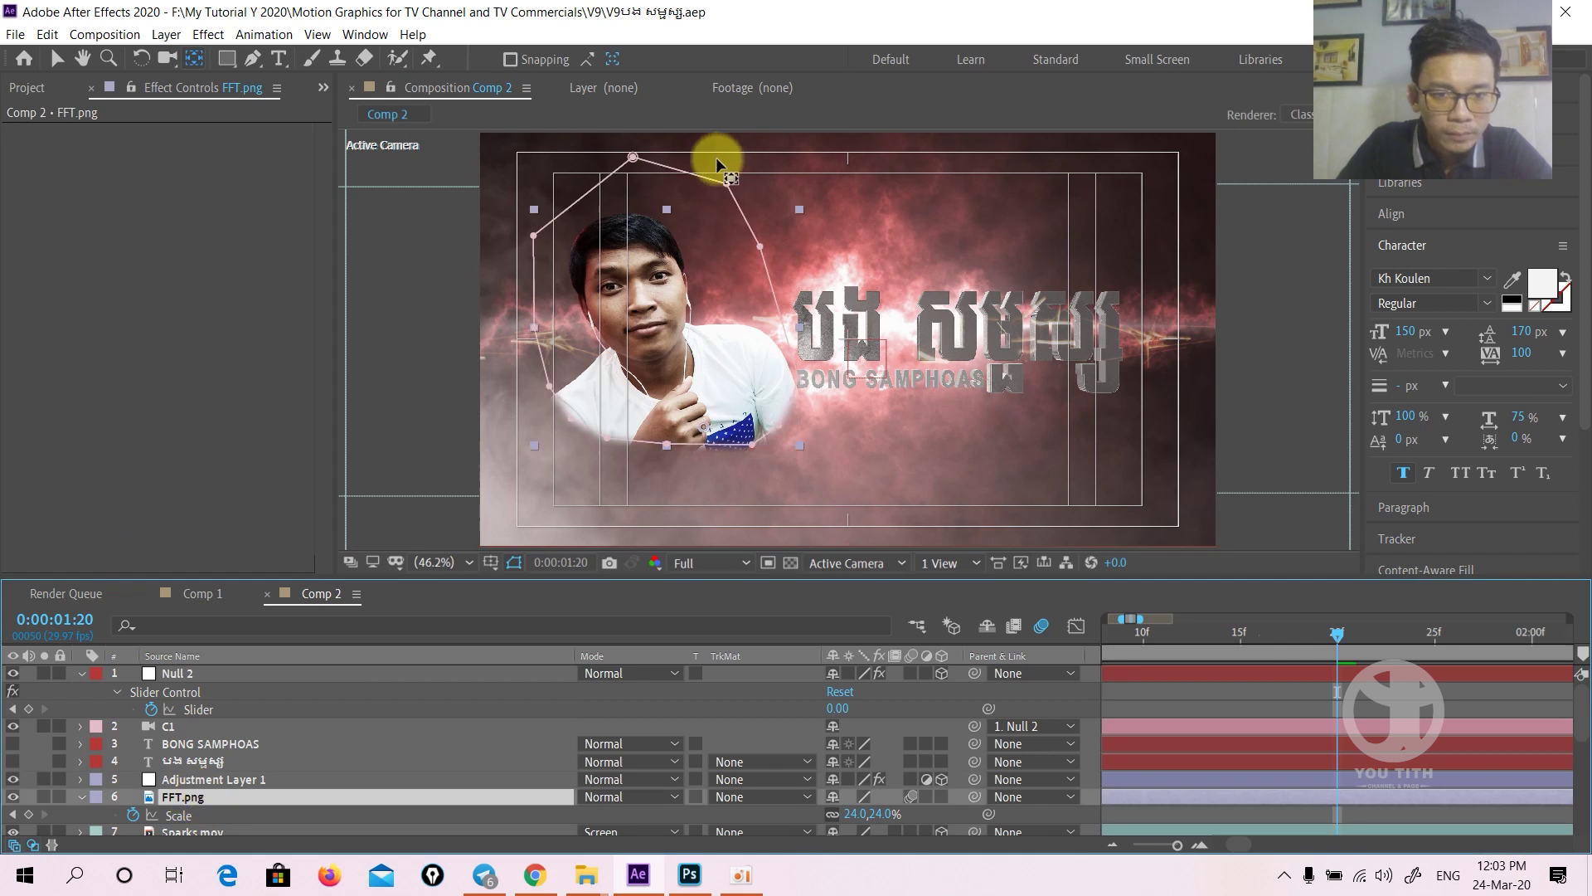
pyautogui.click(251, 58)
pyautogui.click(549, 381)
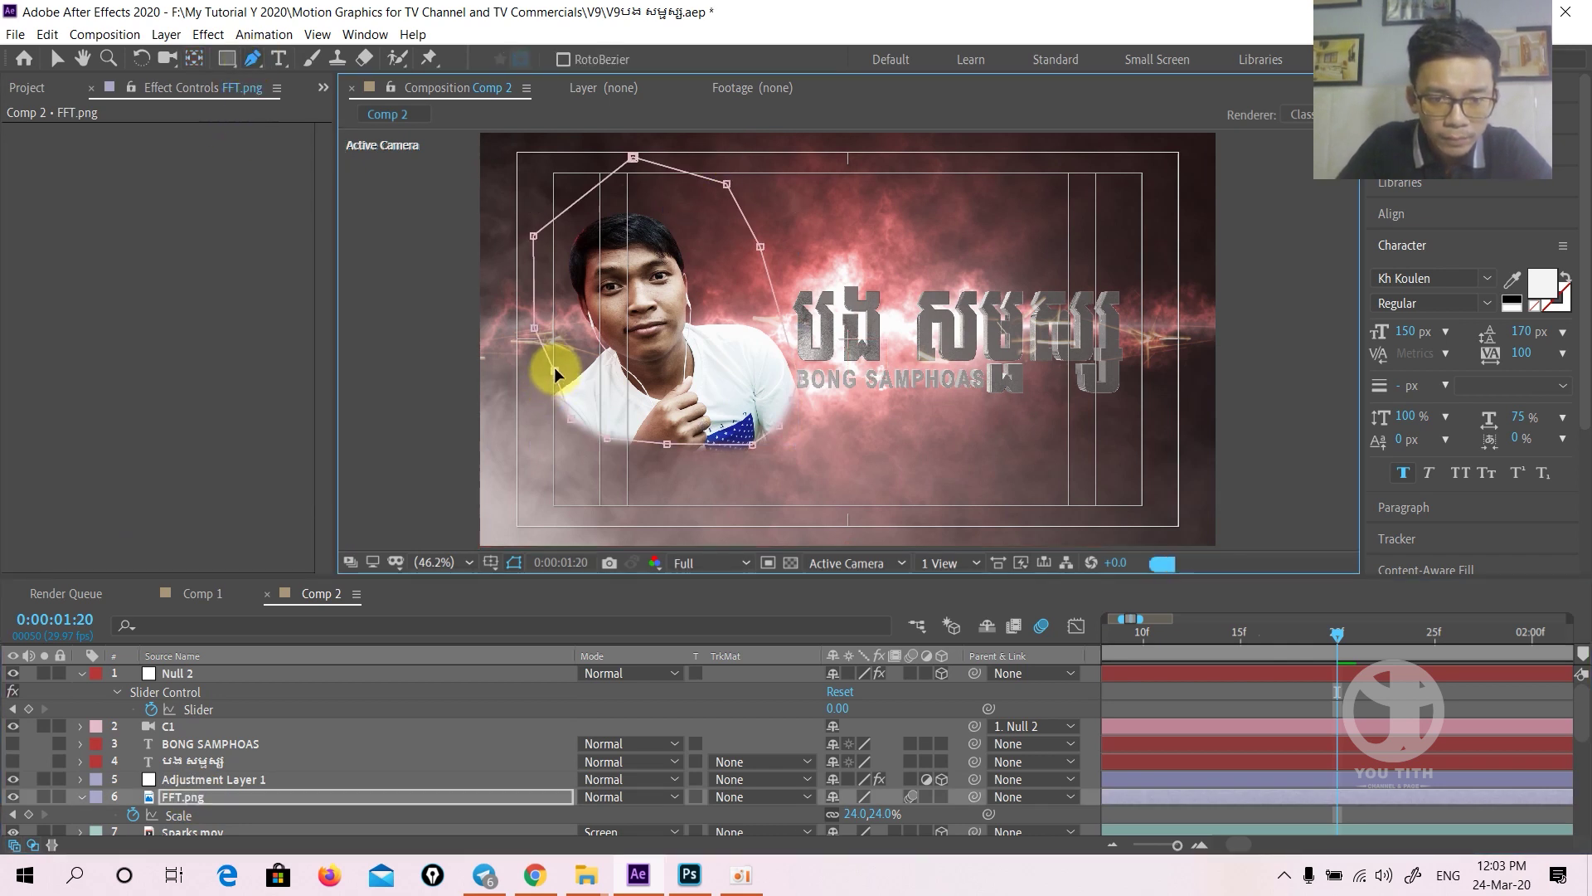
pyautogui.click(580, 415)
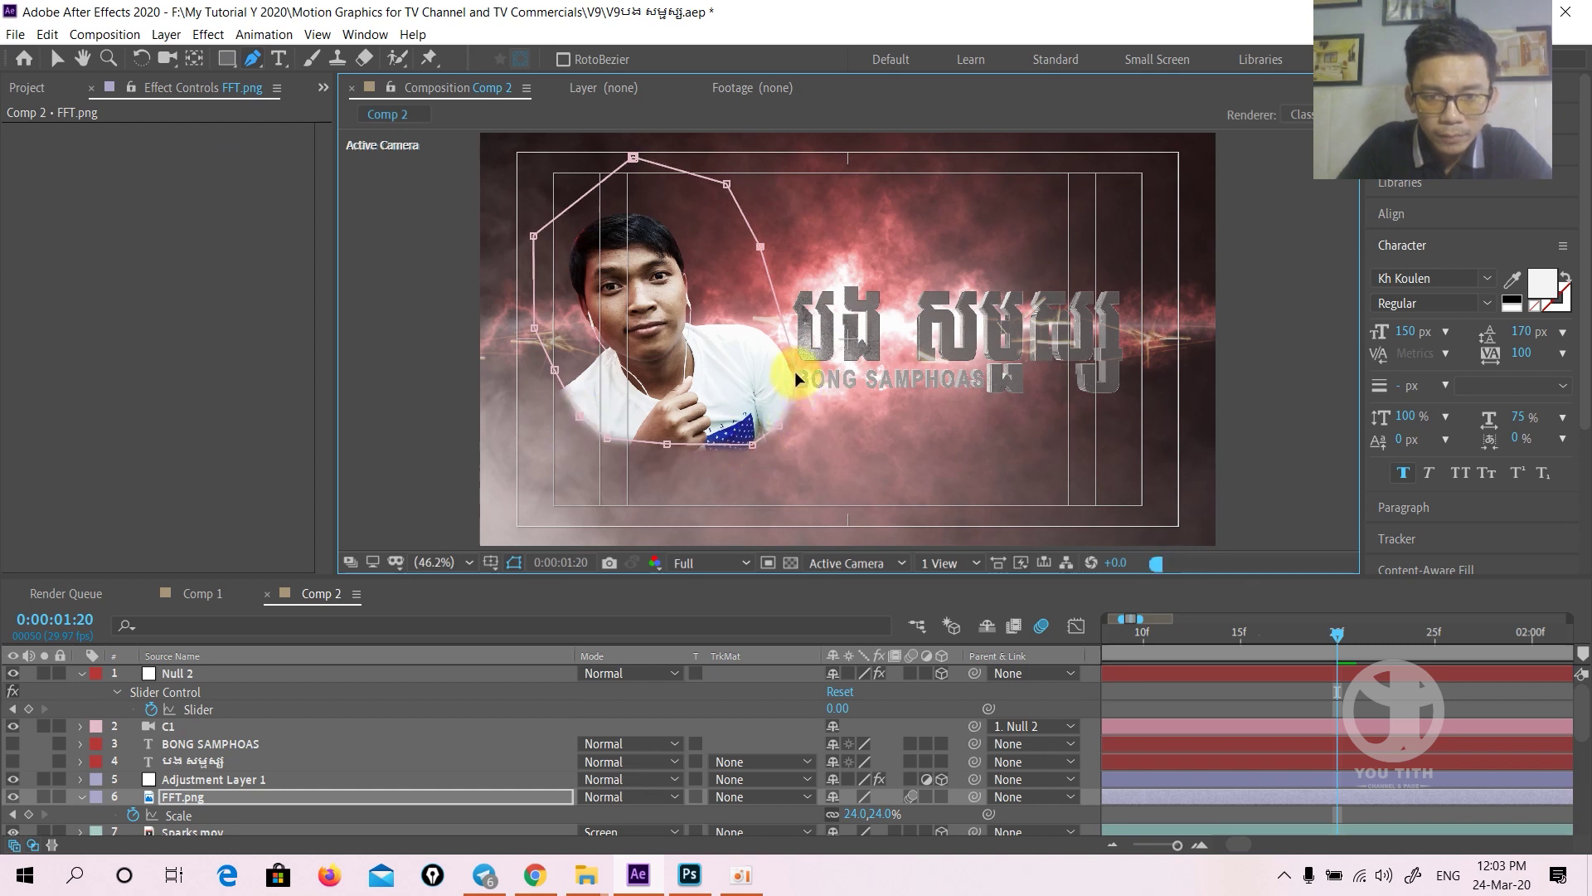
pyautogui.click(761, 247)
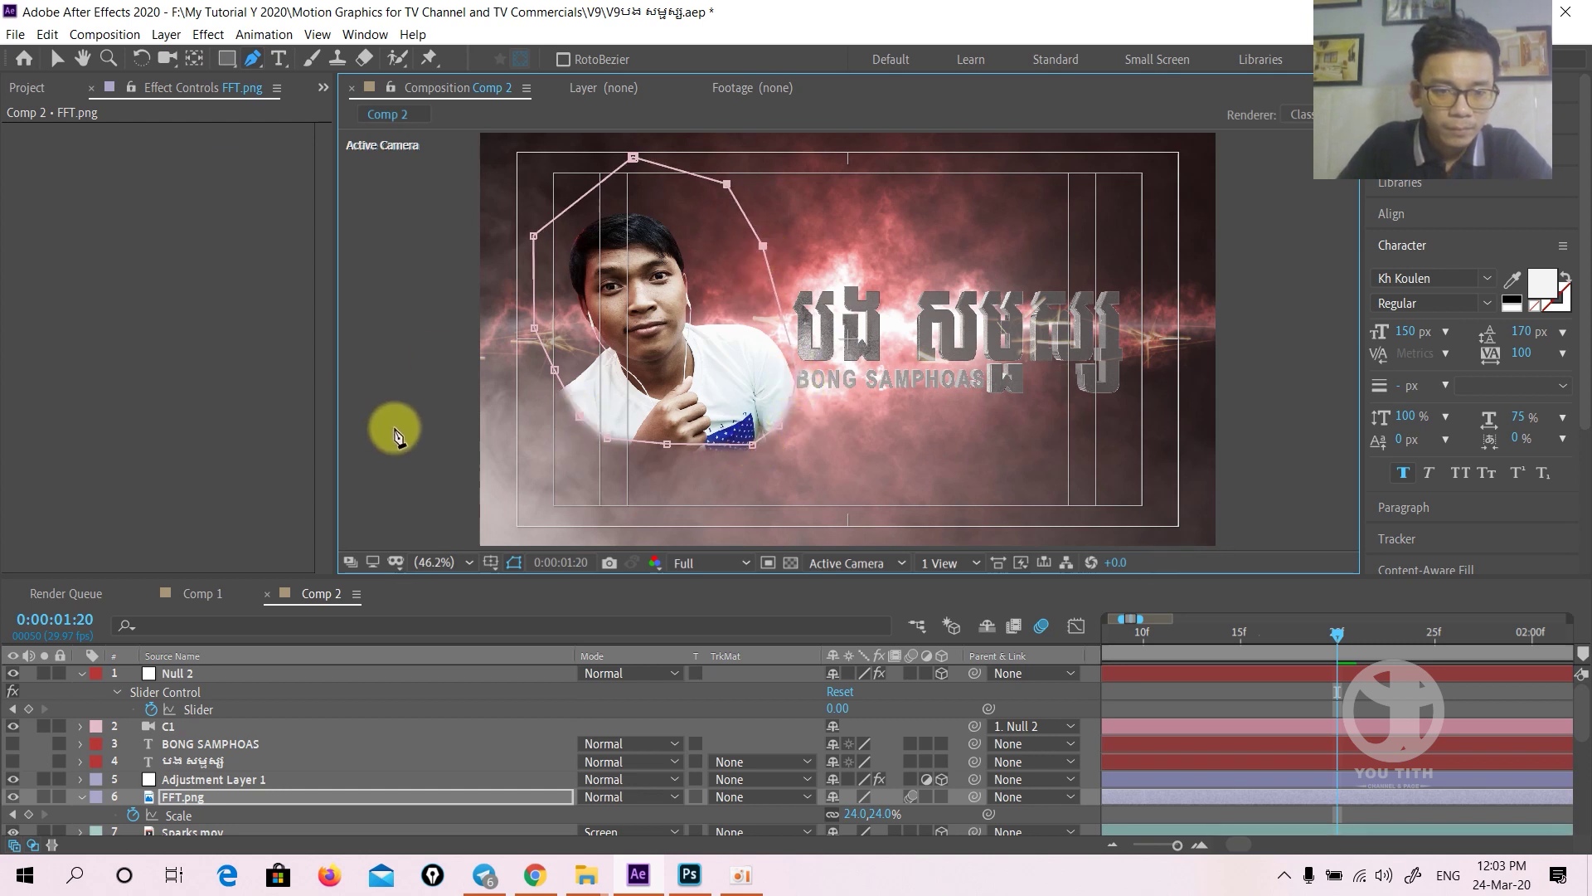
# - Deselect the portrait and select the E3D layer instead
pyautogui.click(72, 703)
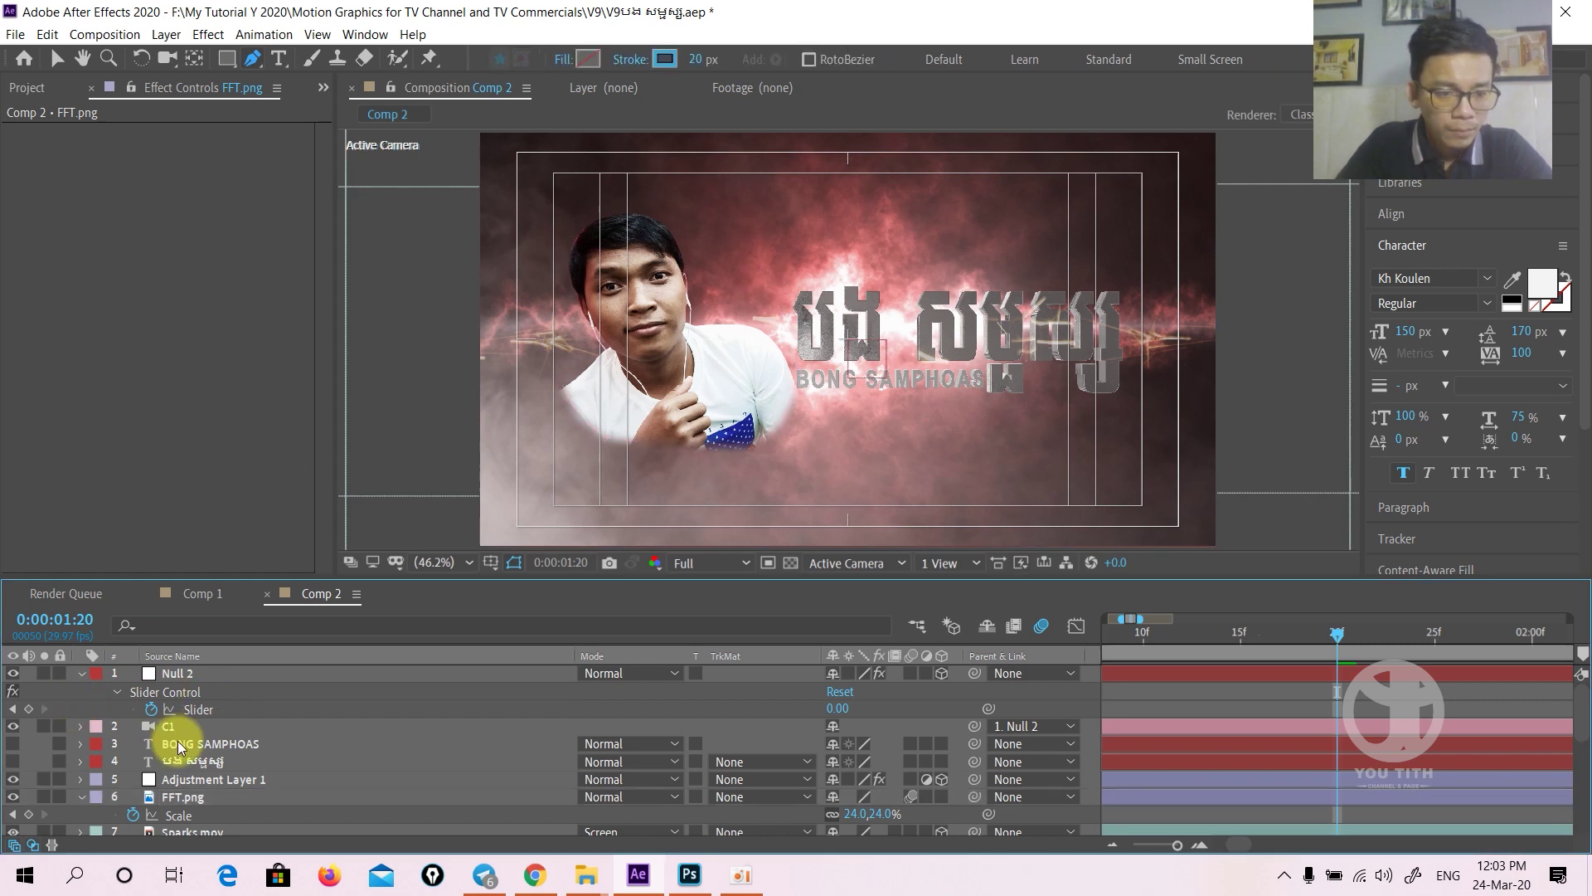
pyautogui.scroll(-5, 177, 796)
pyautogui.scroll(3, 187, 748)
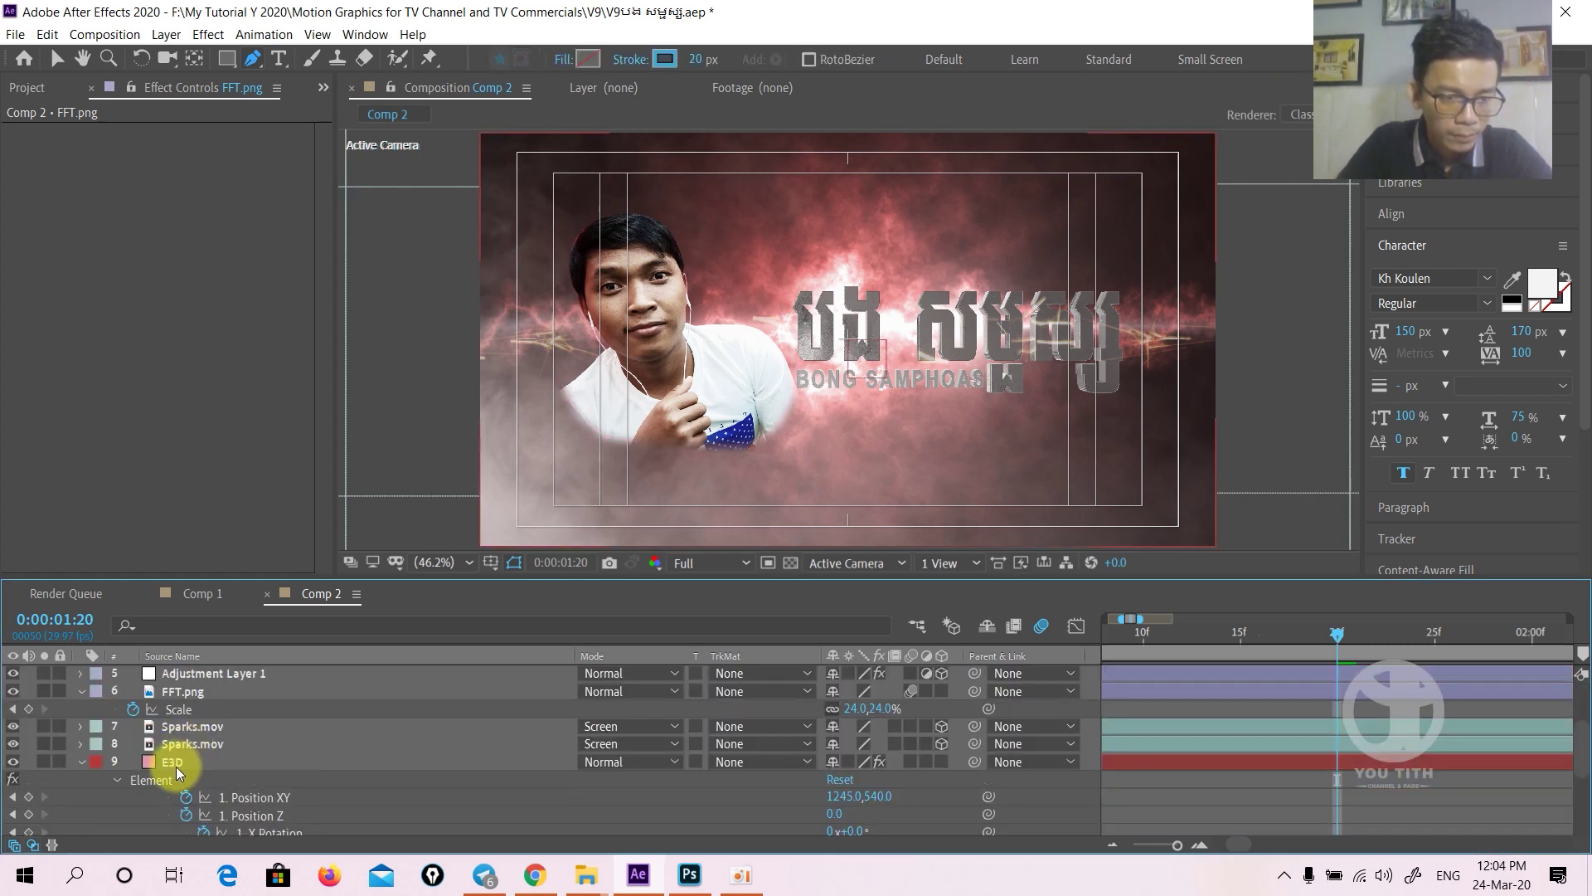
pyautogui.click(176, 763)
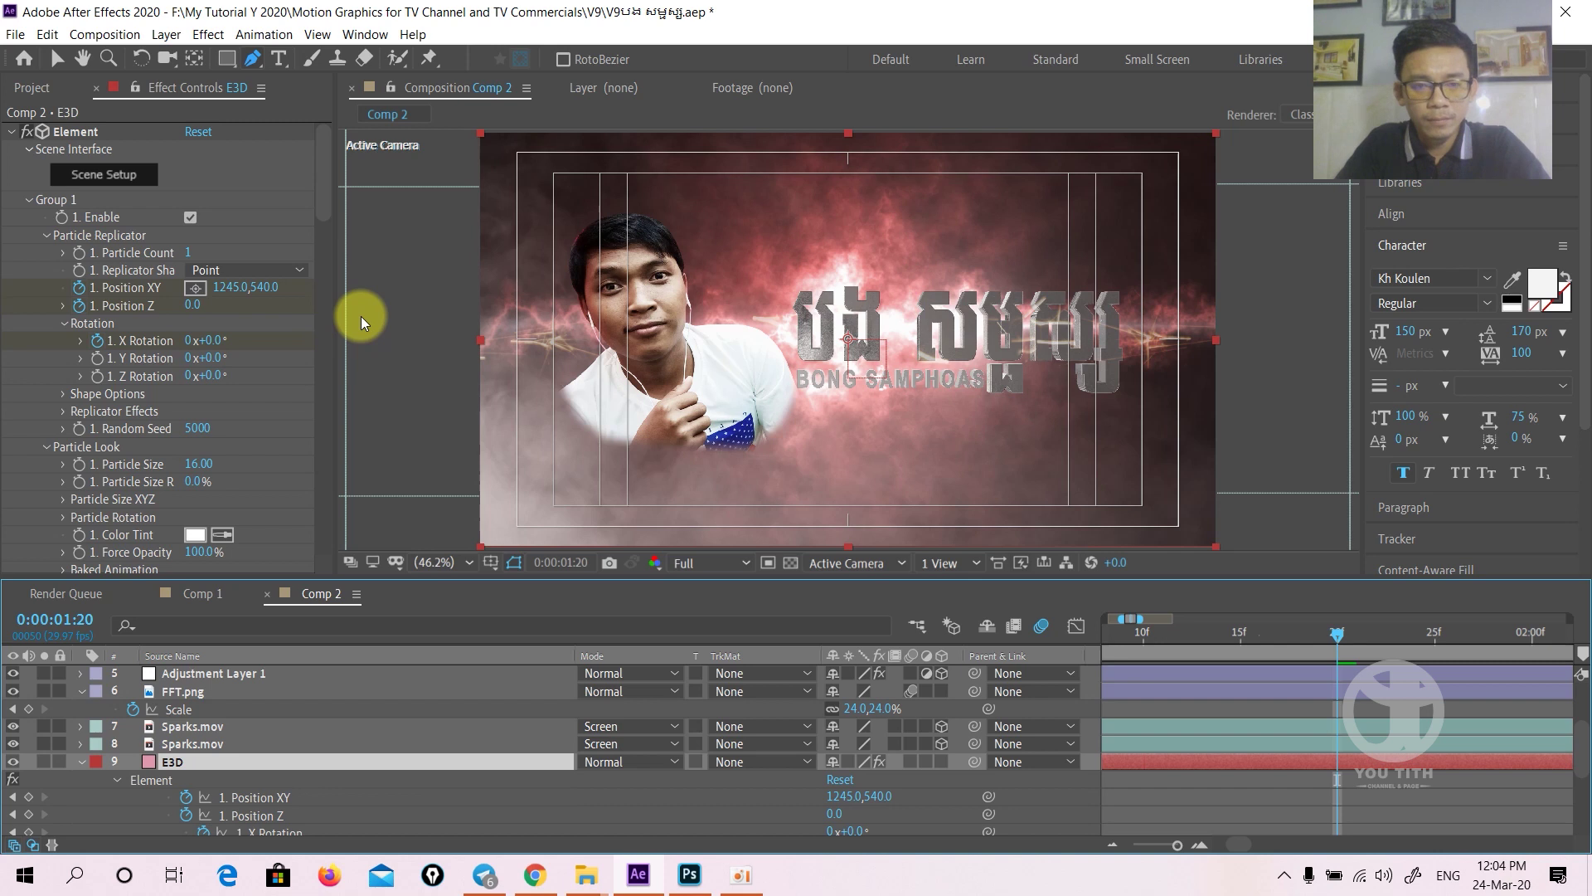
# - Save the project and preview Comp 2 from the start, with the metallic title rising over smoke
pyautogui.hotkey('ctrl', 's')
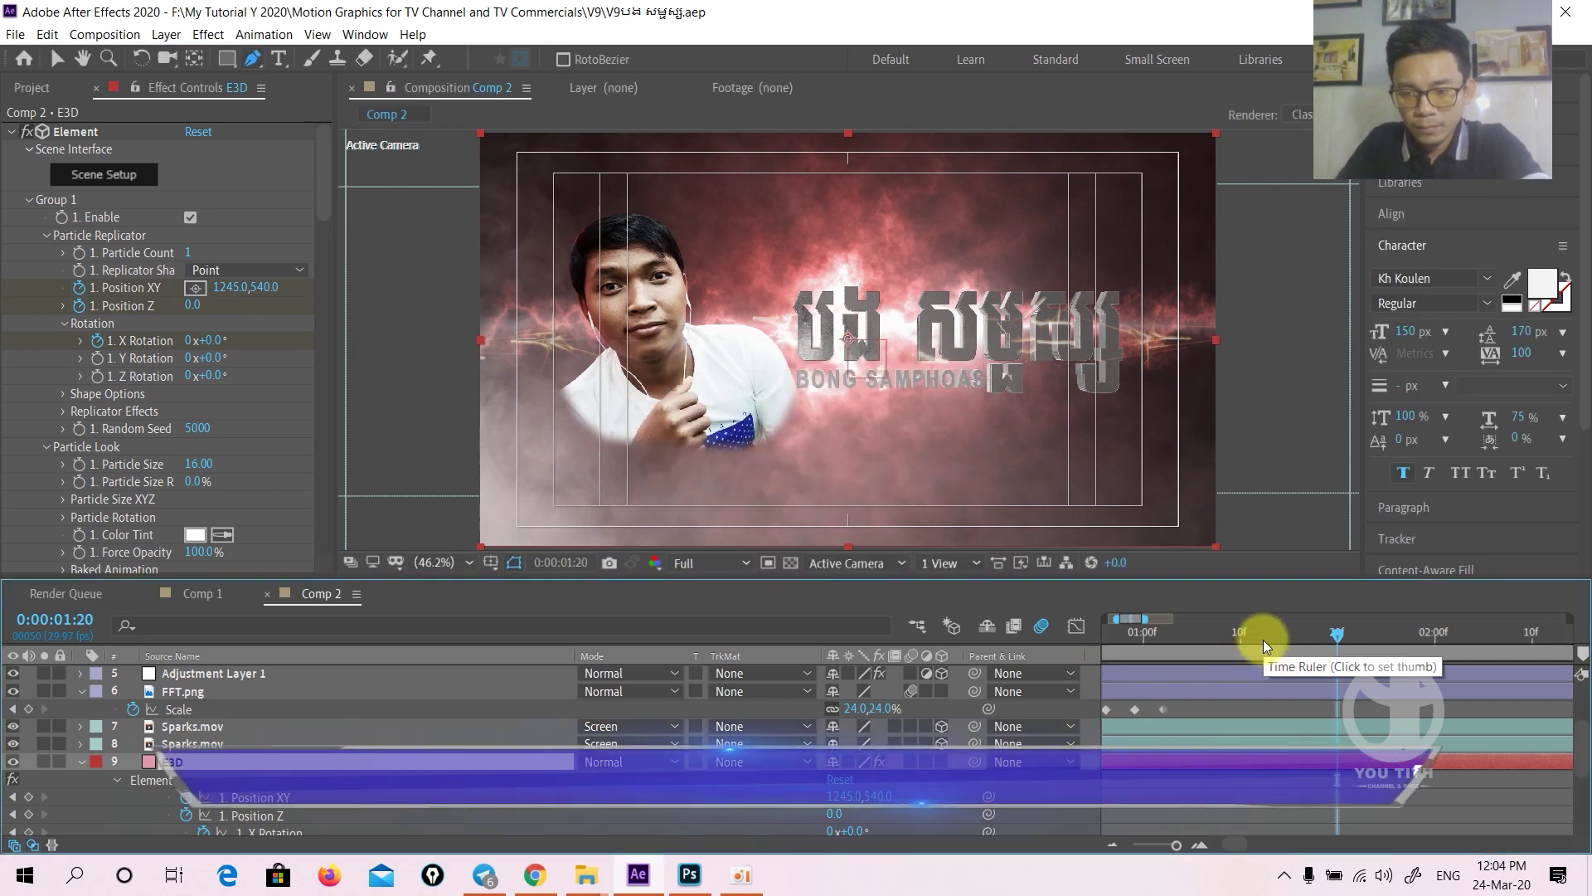
pyautogui.press(';')
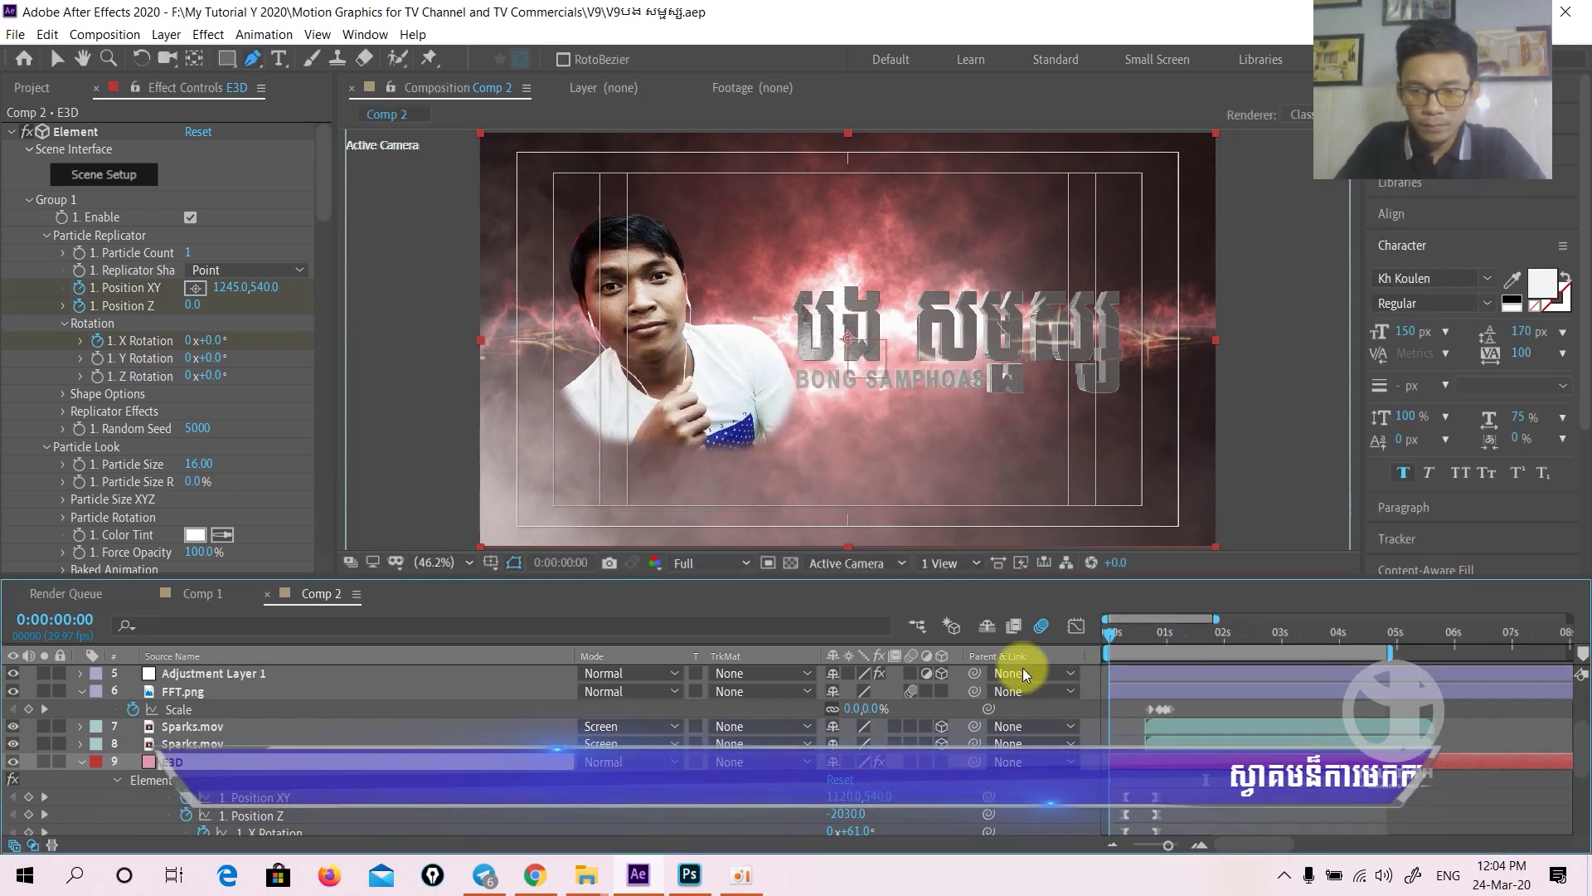
pyautogui.press('Home')
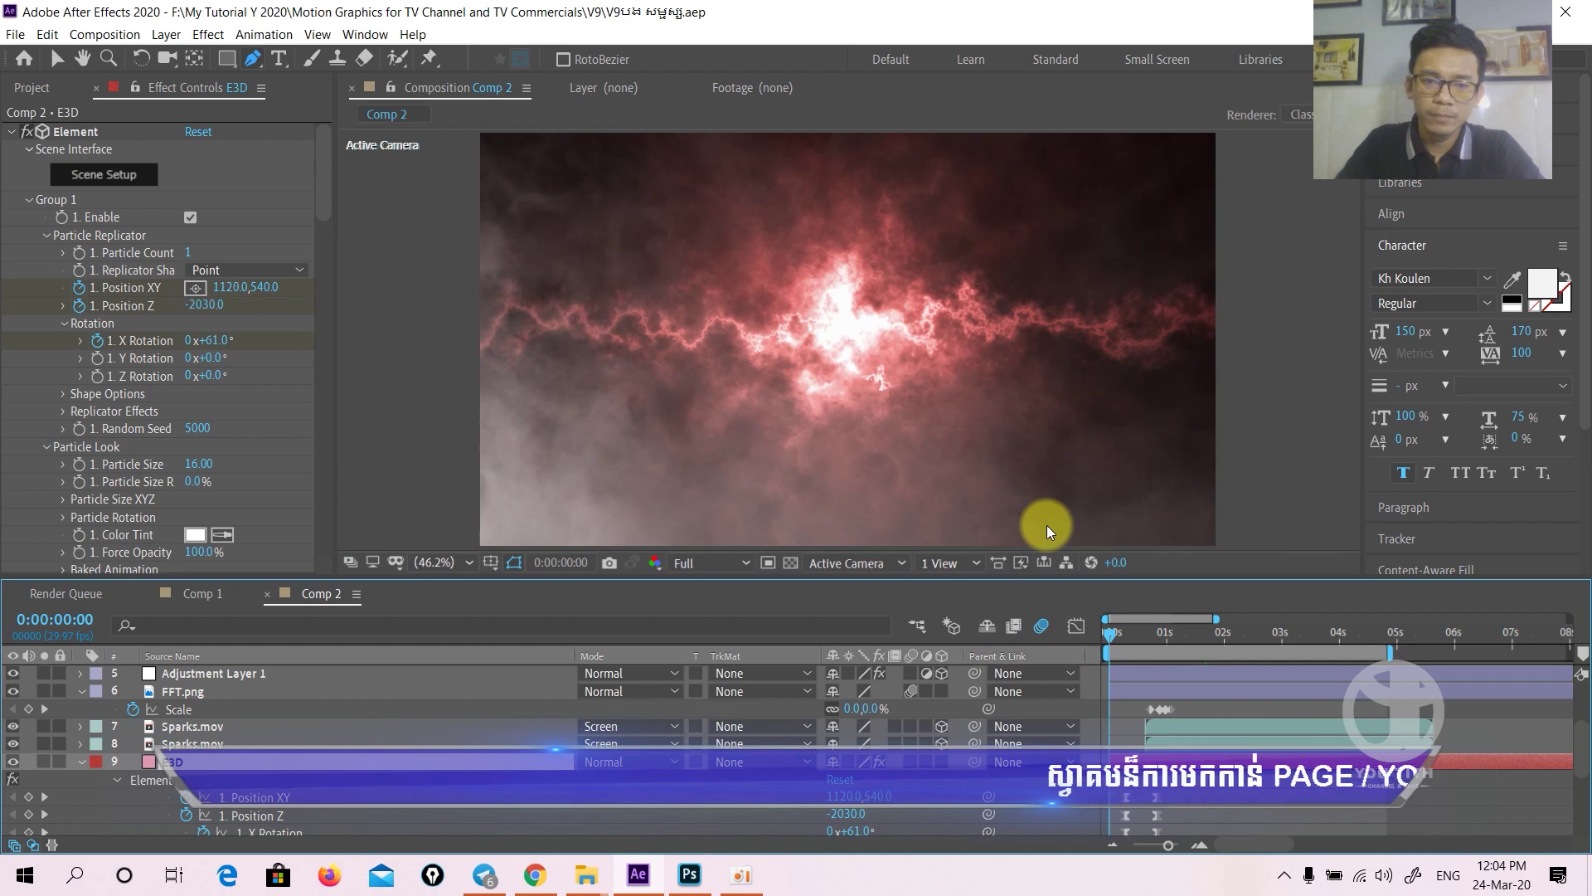
pyautogui.press('space')
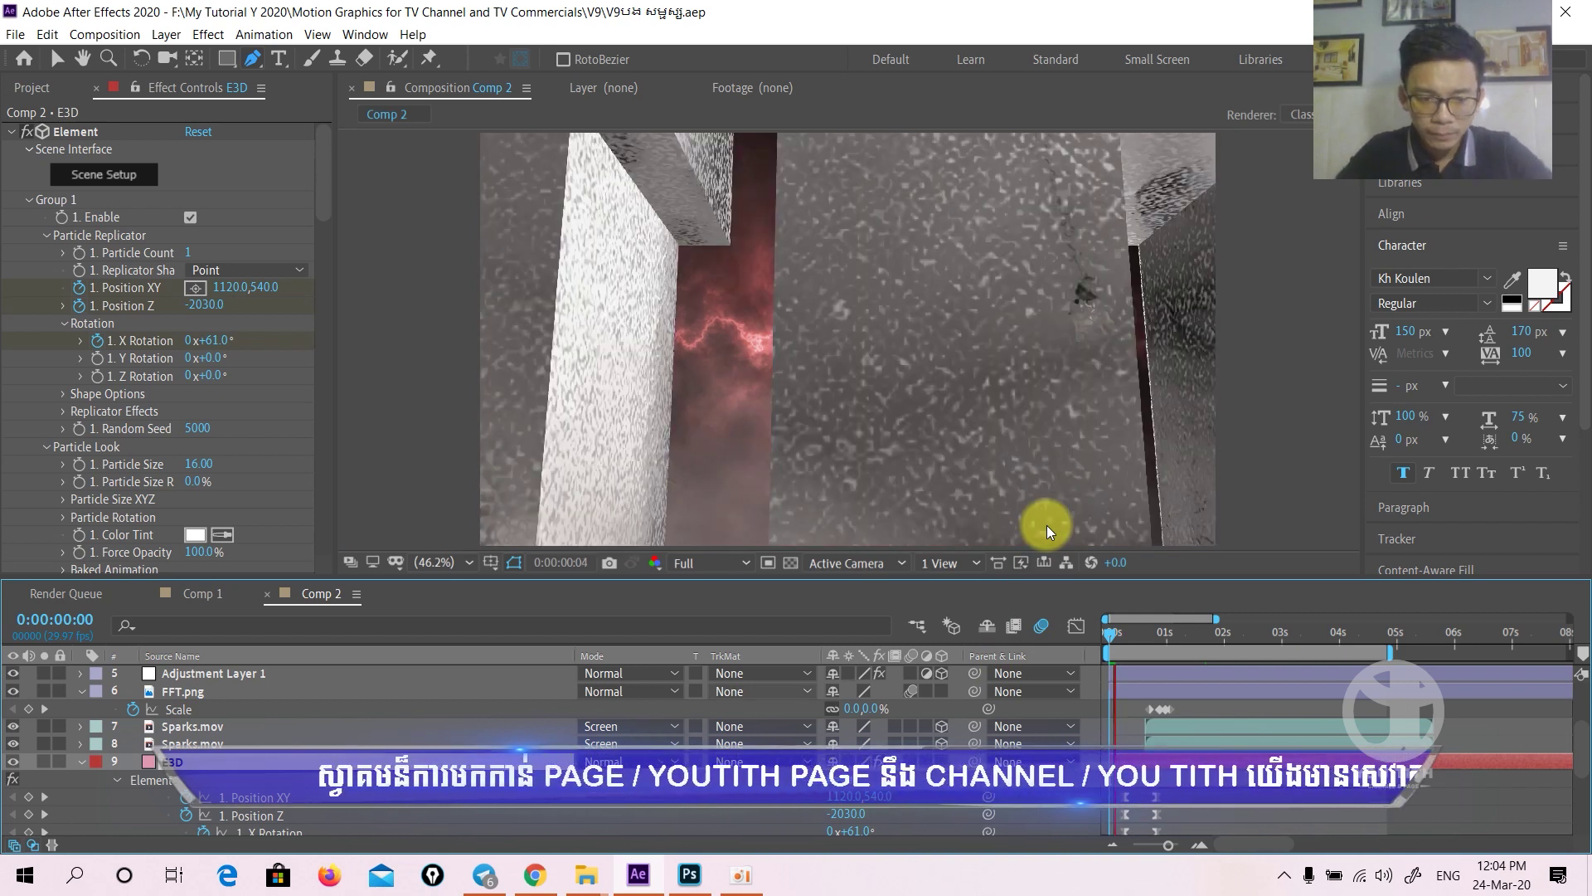
pyautogui.scroll(-3, 548, 746)
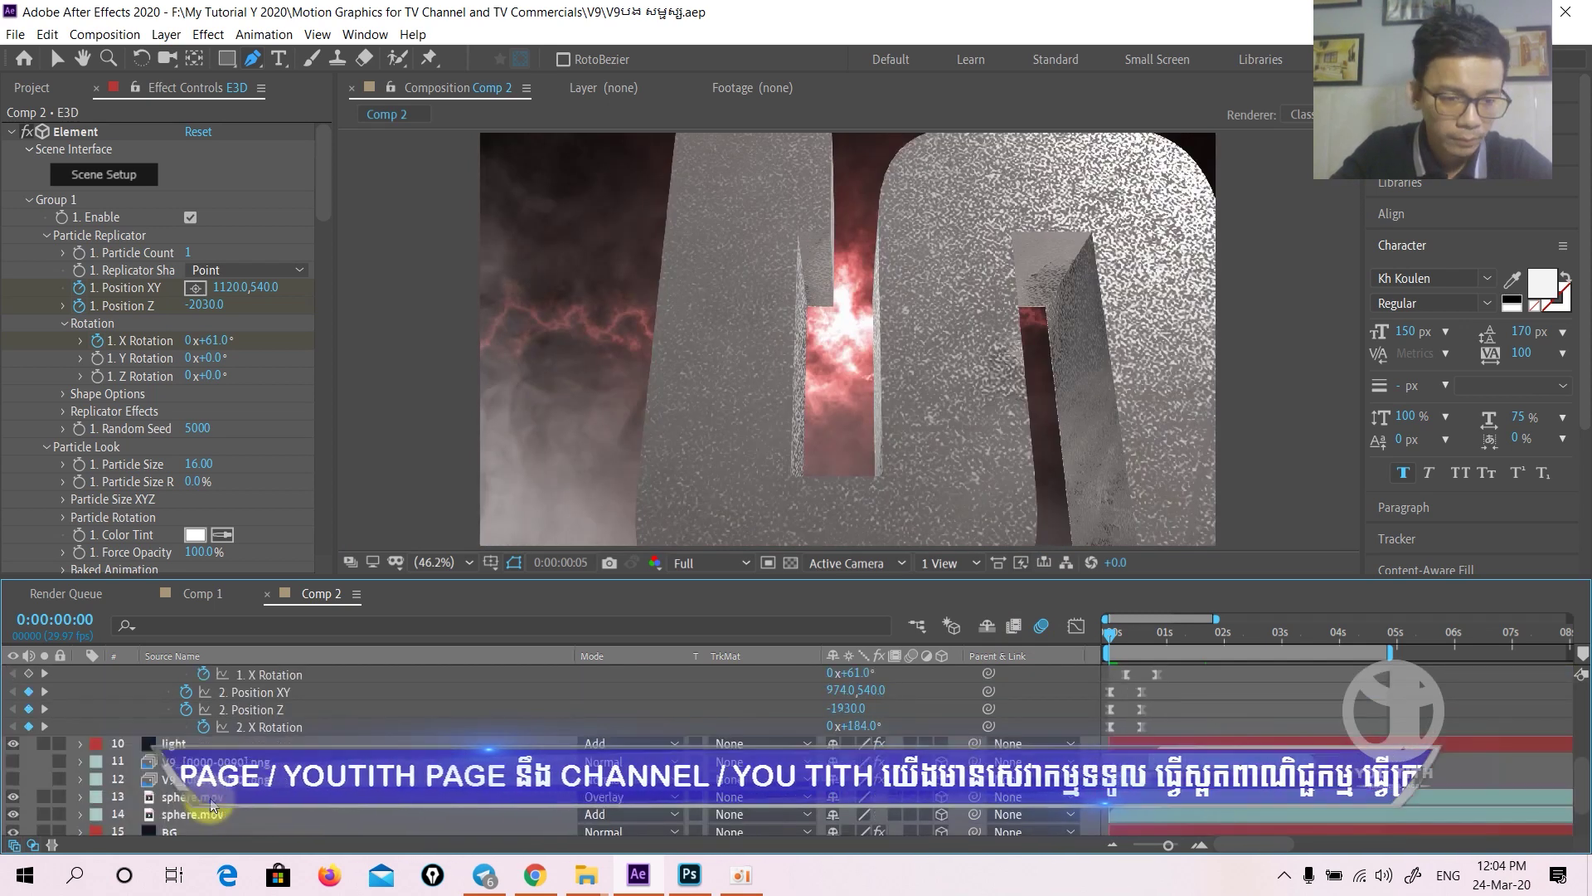
pyautogui.scroll(4, 212, 803)
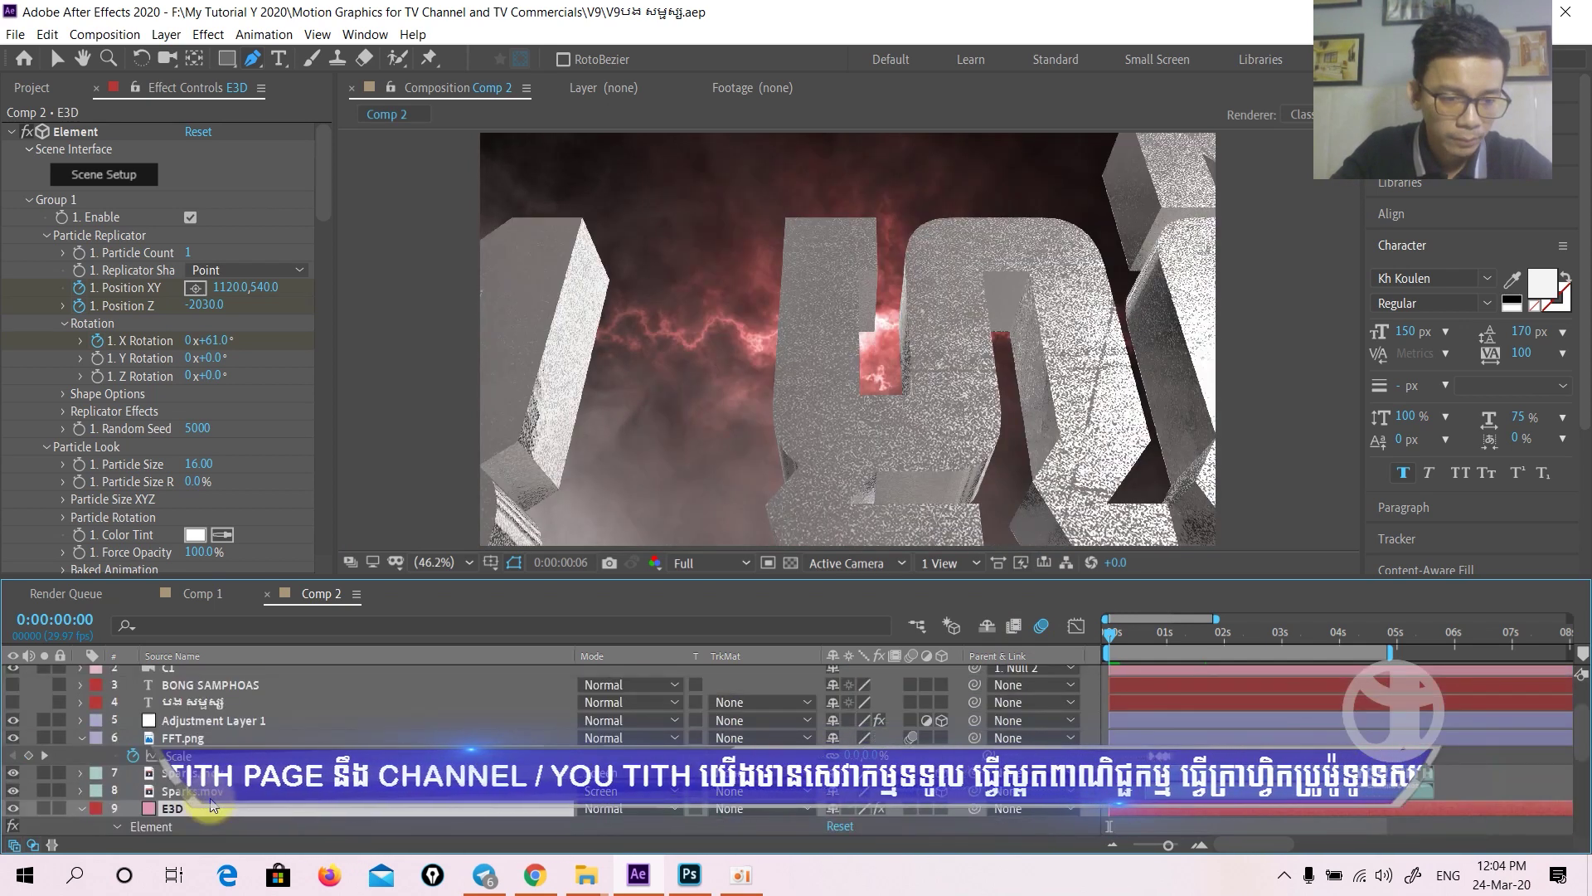
pyautogui.scroll(2, 211, 803)
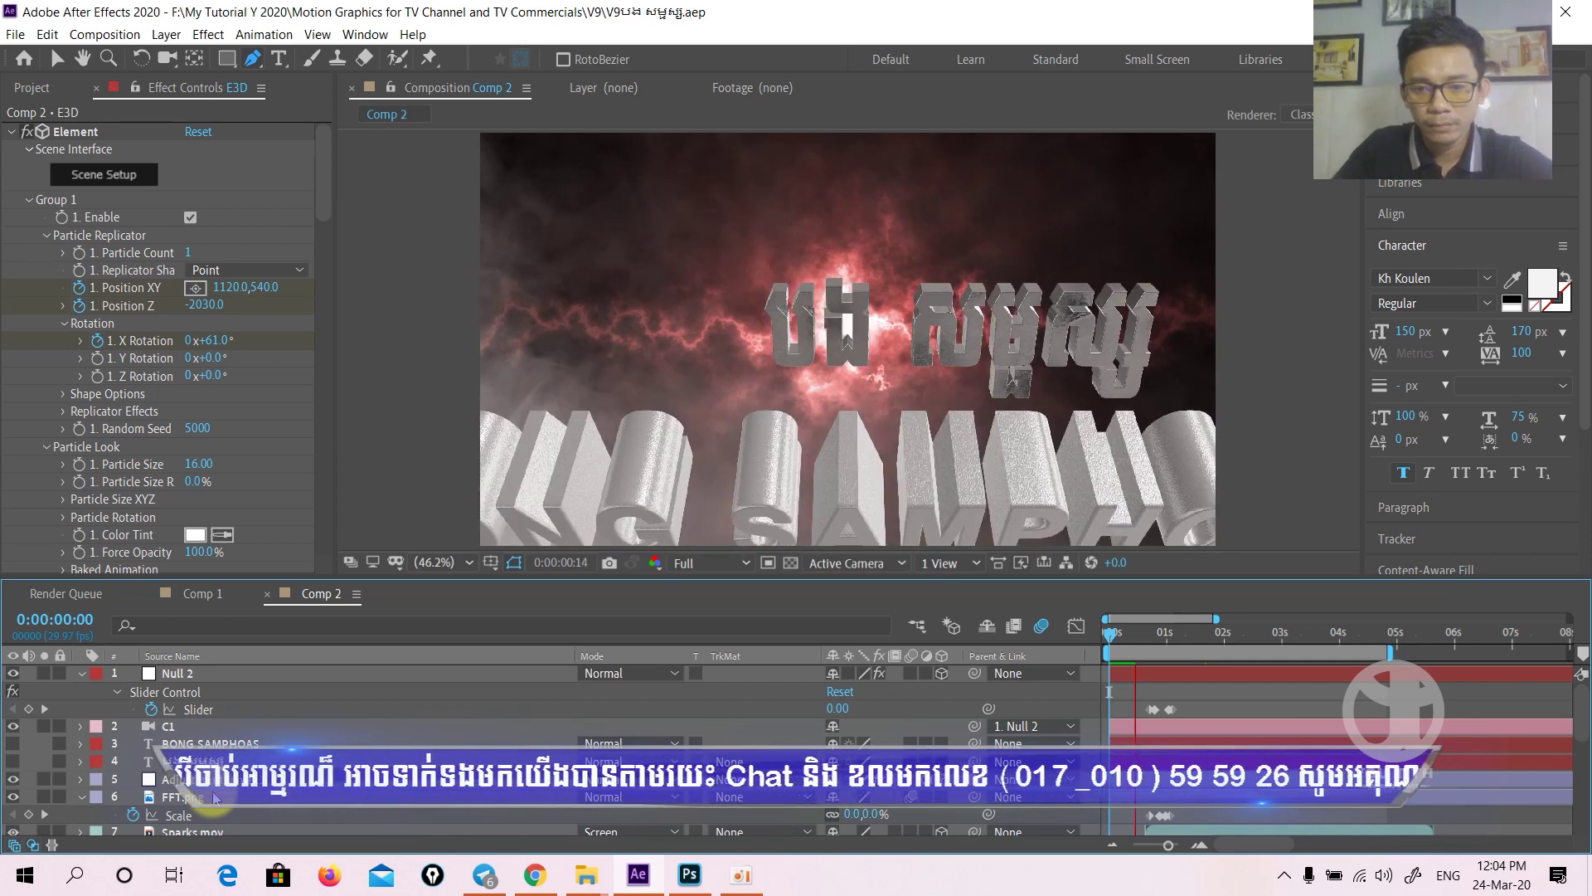
pyautogui.moveTo(214, 797); pyautogui.dragTo(602, 610)
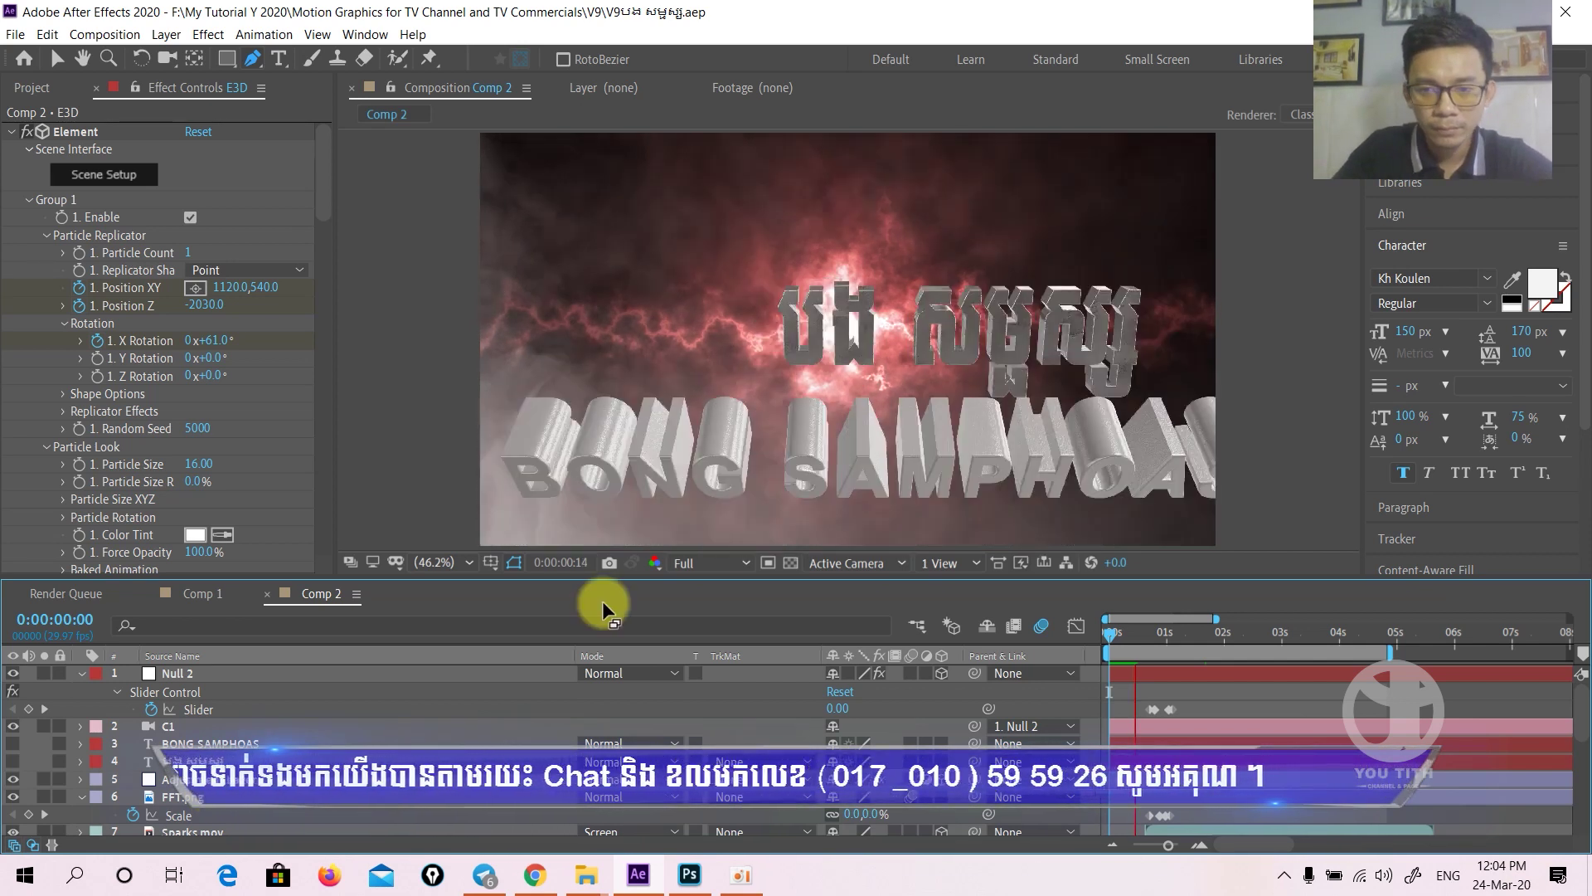
# - Select the English title group in Element's Scene Setup and orbit to a frontal view
pyautogui.click(76, 131)
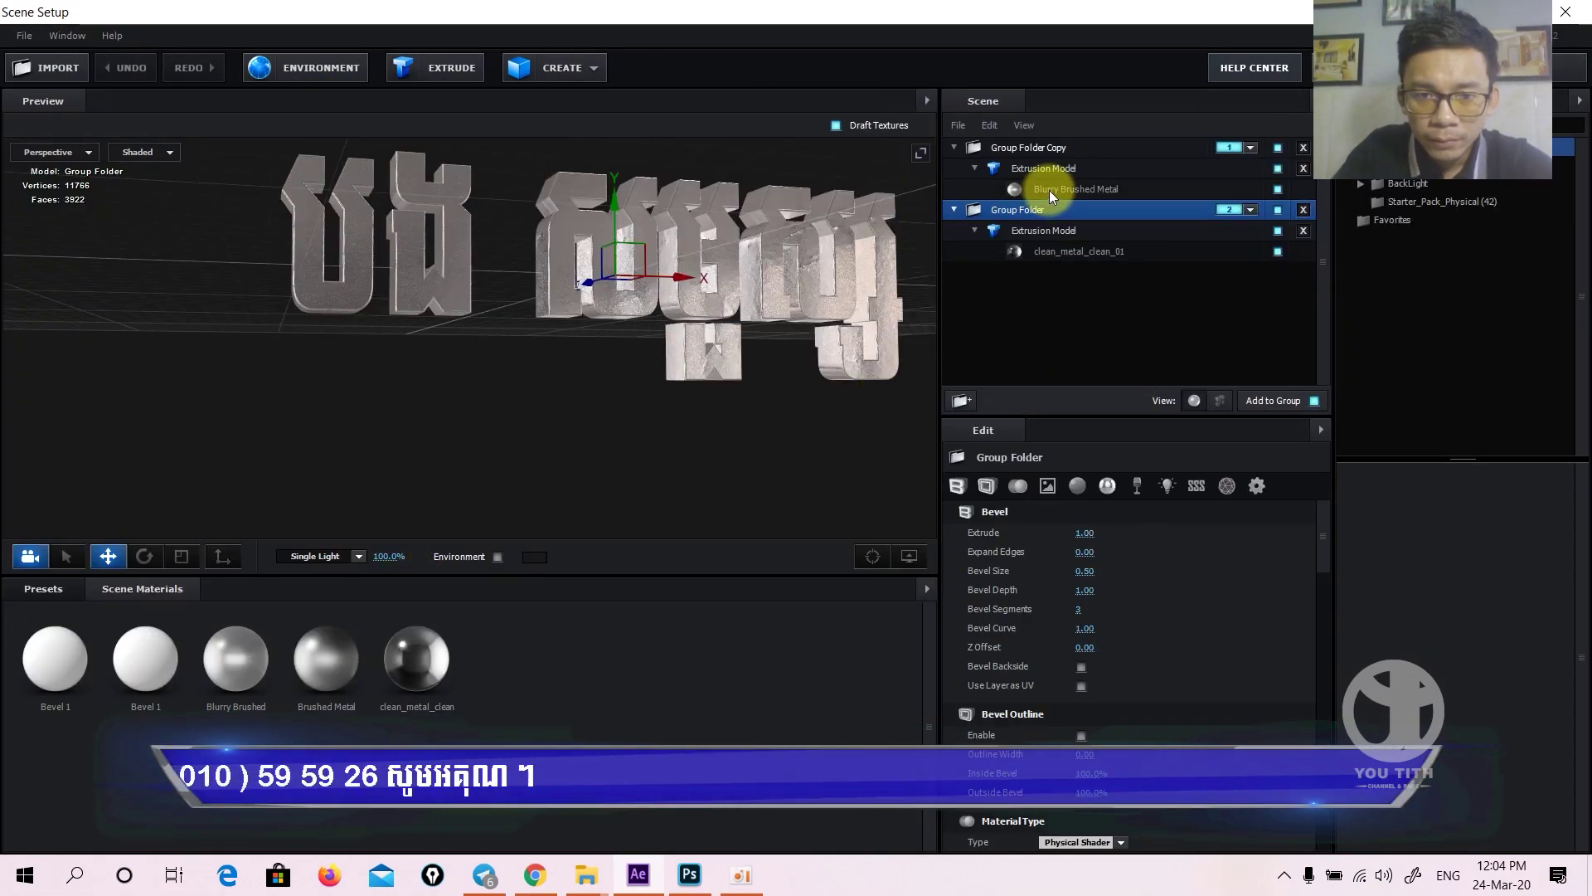
pyautogui.click(1049, 189)
pyautogui.scroll(5, 496, 321)
pyautogui.scroll(3, 481, 340)
pyautogui.click(476, 350)
pyautogui.moveTo(476, 317)
pyautogui.mouseDown()
pyautogui.moveTo(521, 290)
pyautogui.moveTo(639, 296)
pyautogui.mouseUp()
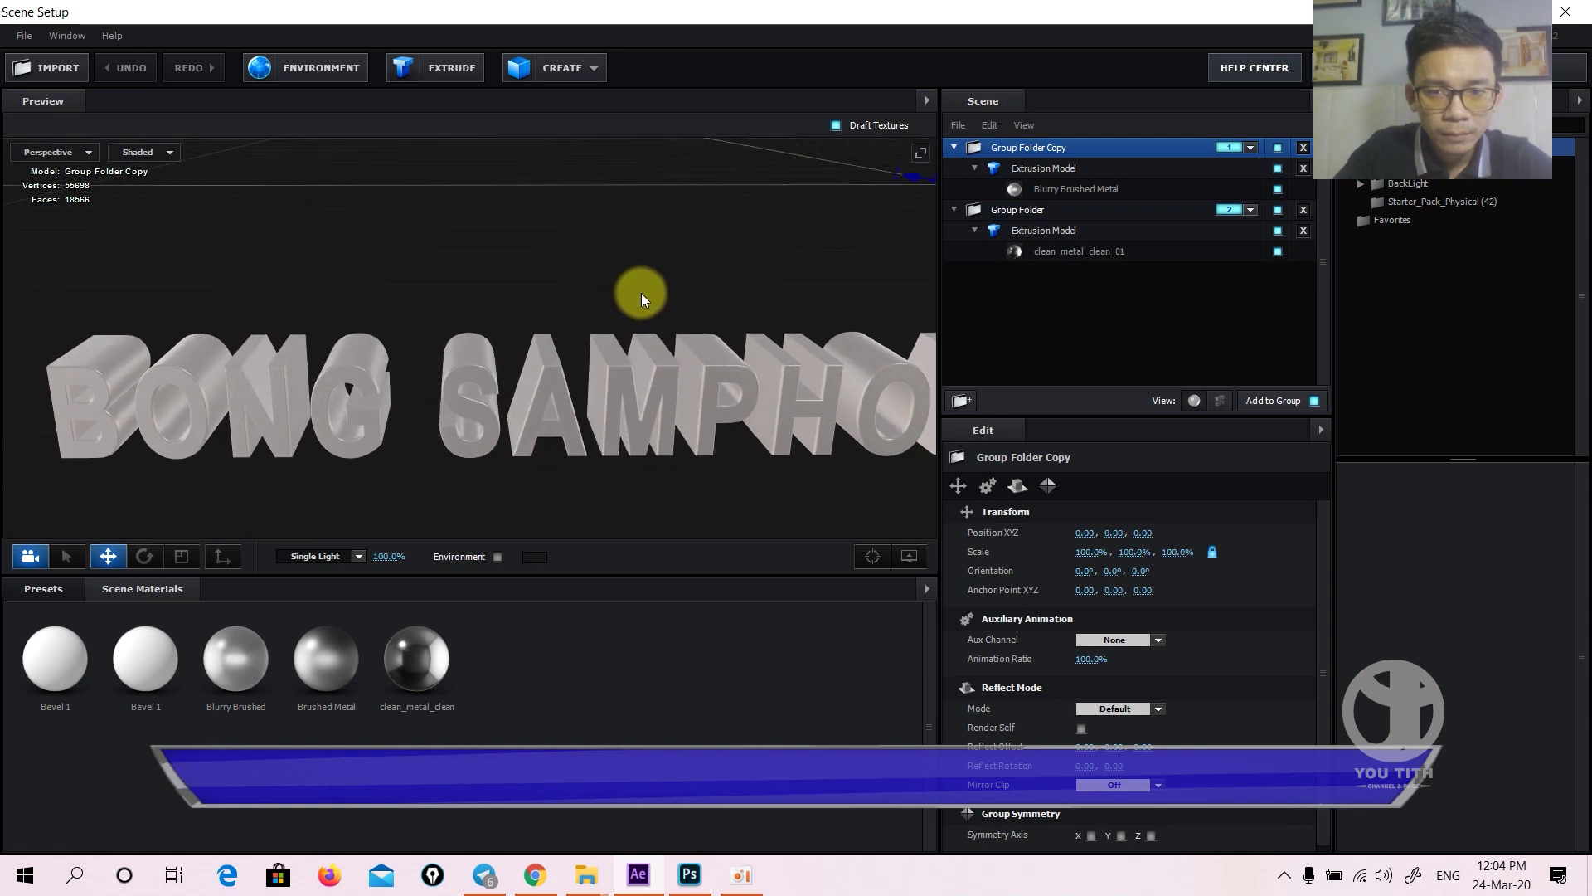
pyautogui.moveTo(522, 332)
pyautogui.mouseDown()
pyautogui.moveTo(637, 260)
pyautogui.moveTo(604, 281)
pyautogui.moveTo(651, 267)
pyautogui.mouseUp()
pyautogui.moveTo(679, 319)
pyautogui.mouseDown()
pyautogui.moveTo(669, 341)
pyautogui.moveTo(727, 329)
pyautogui.mouseUp()
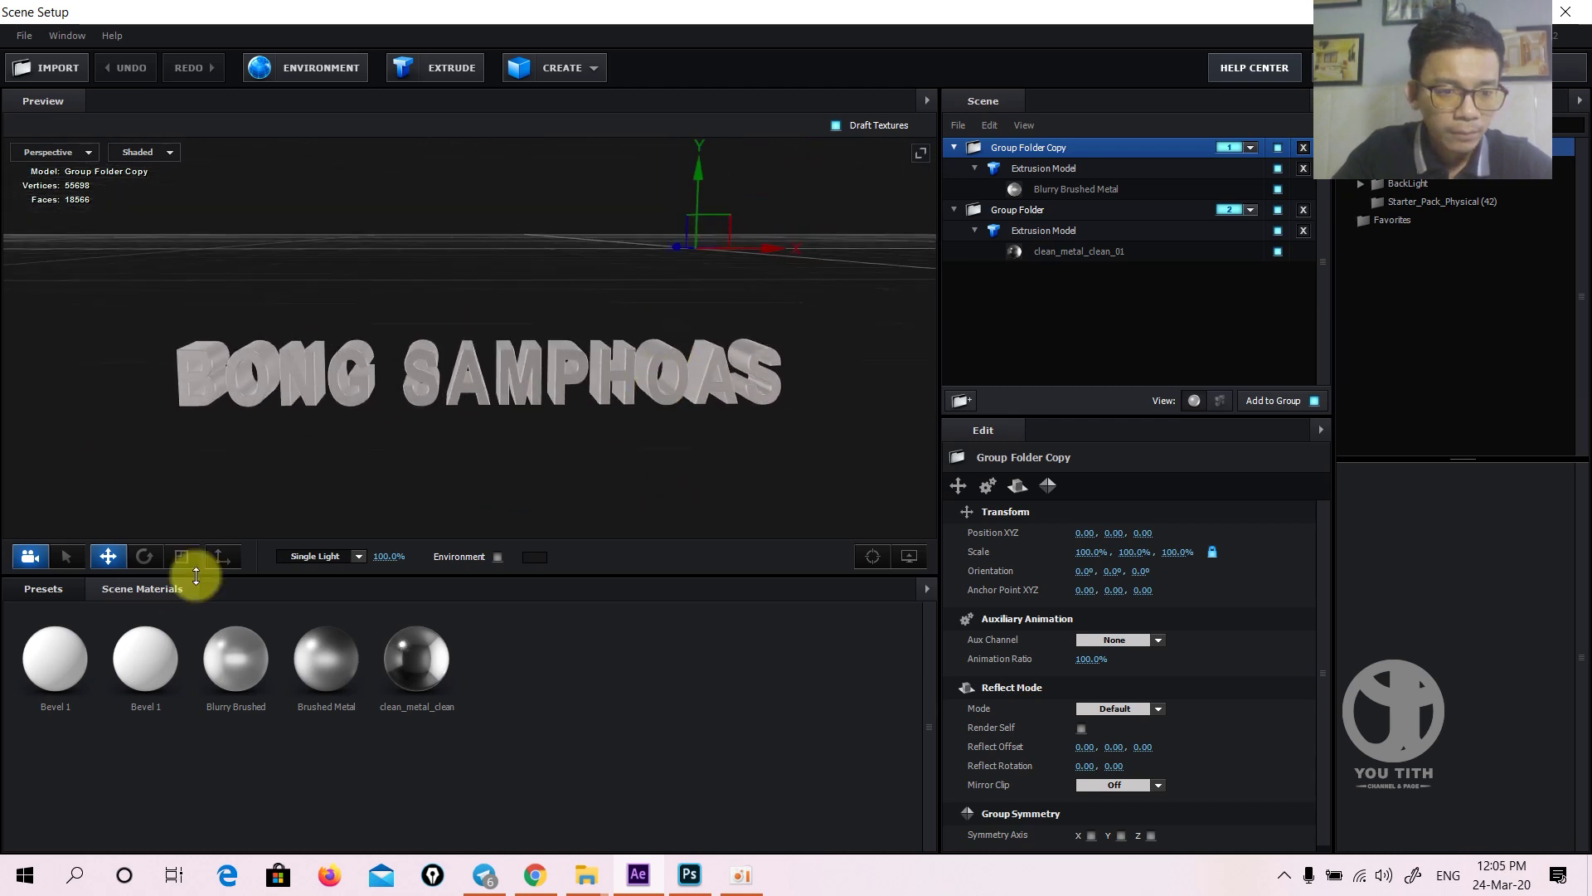
# - Move the BONG SAMPHOAS group's anchor point toward the centre of the title
pyautogui.click(221, 558)
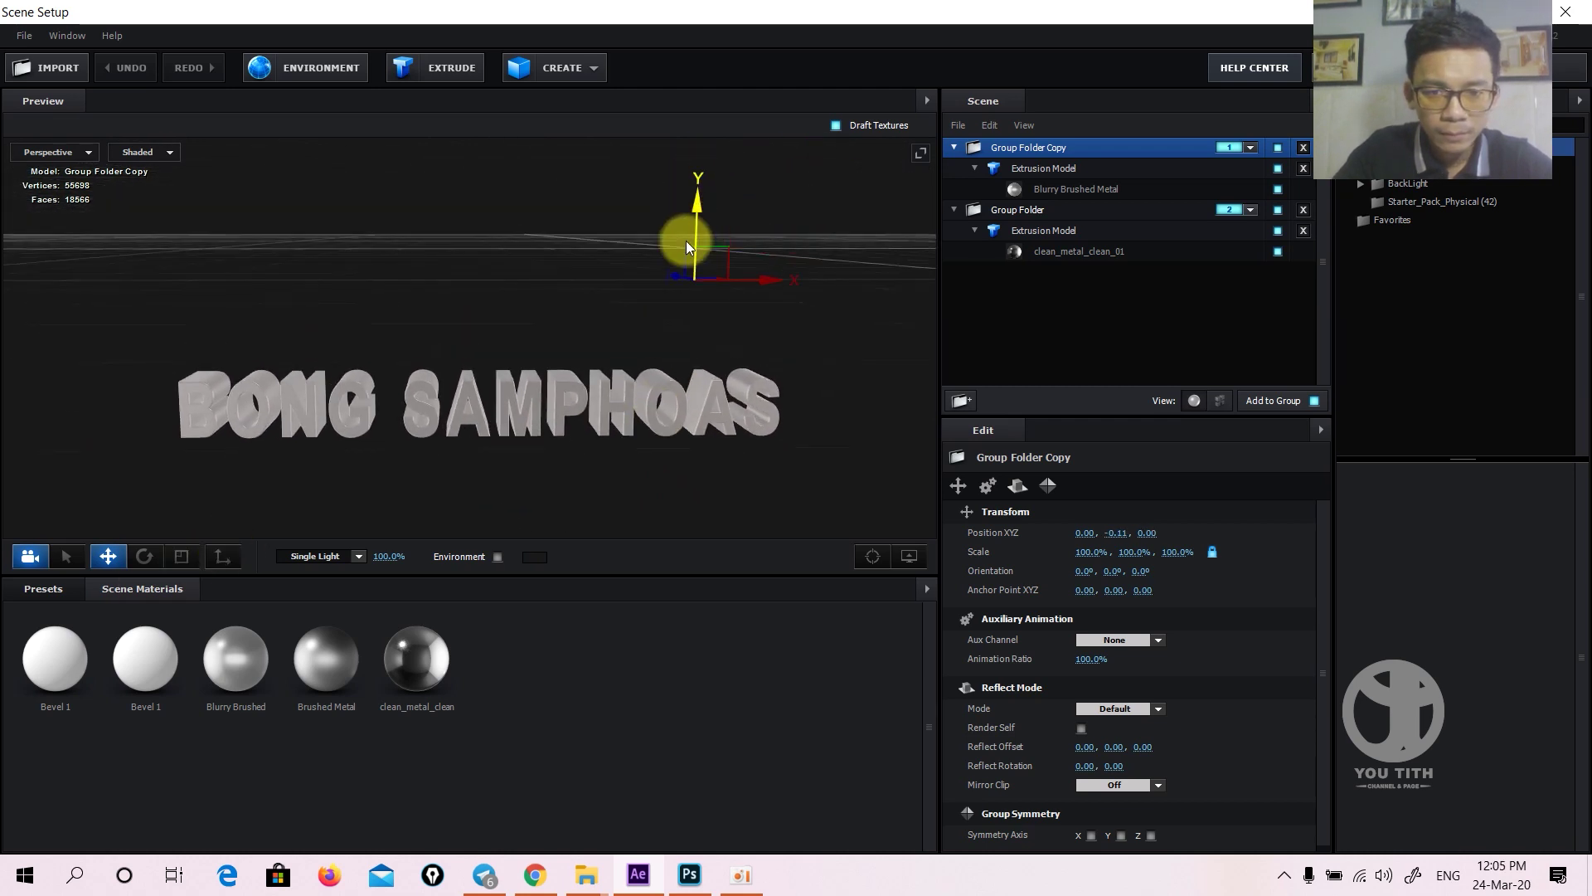
pyautogui.moveTo(697, 214); pyautogui.dragTo(678, 261)
pyautogui.hotkey('ctrl', 'z')
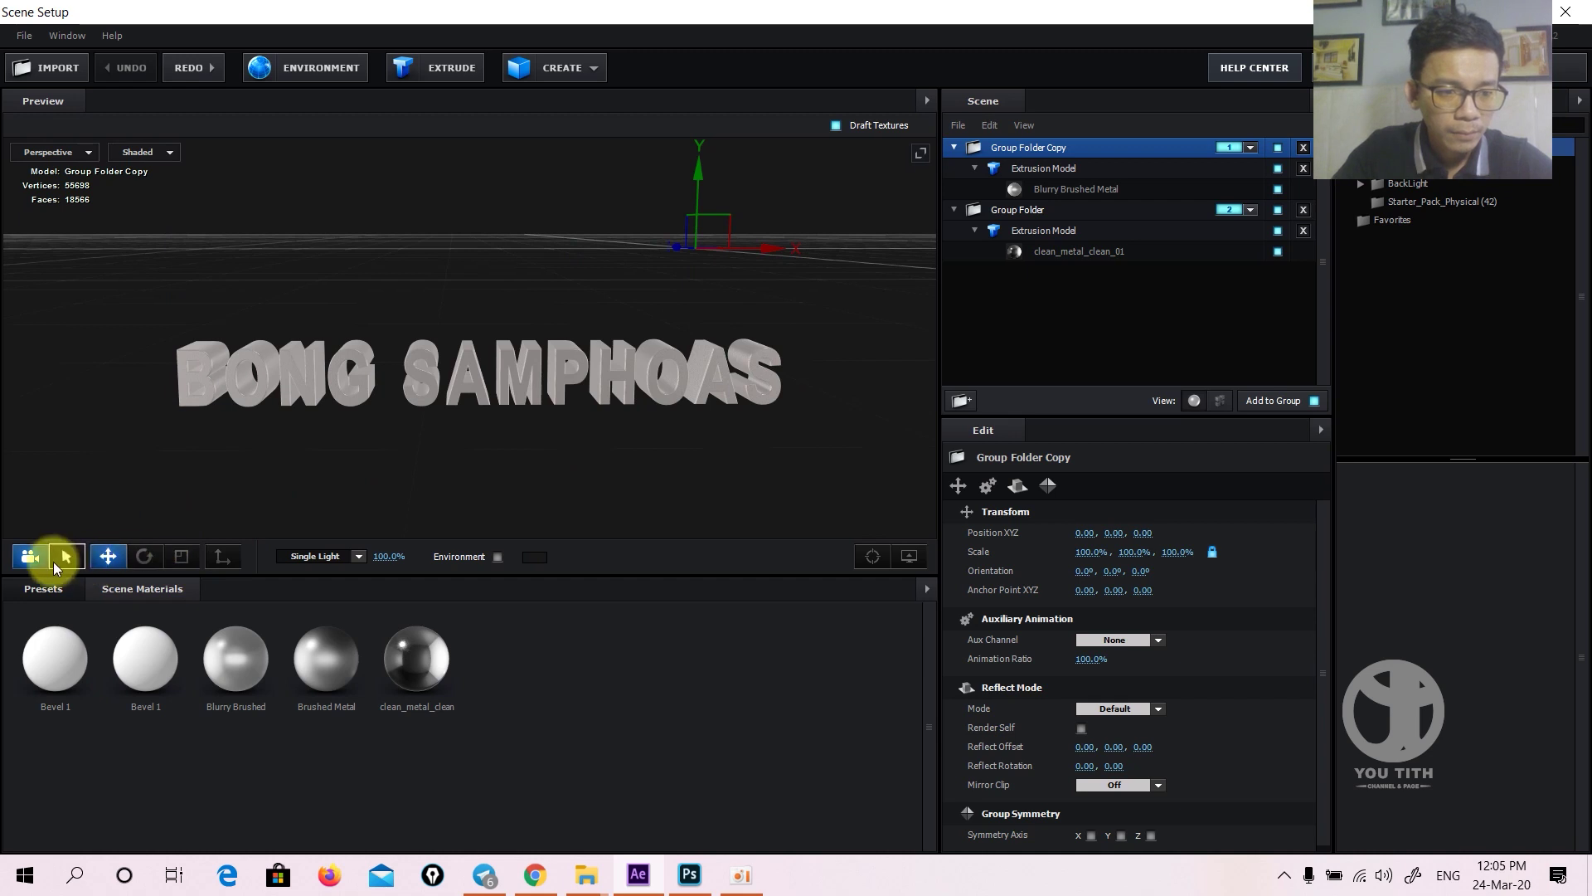
pyautogui.click(222, 556)
pyautogui.moveTo(695, 292)
pyautogui.mouseDown()
pyautogui.moveTo(704, 351)
pyautogui.moveTo(757, 373)
pyautogui.moveTo(541, 386)
pyautogui.mouseUp()
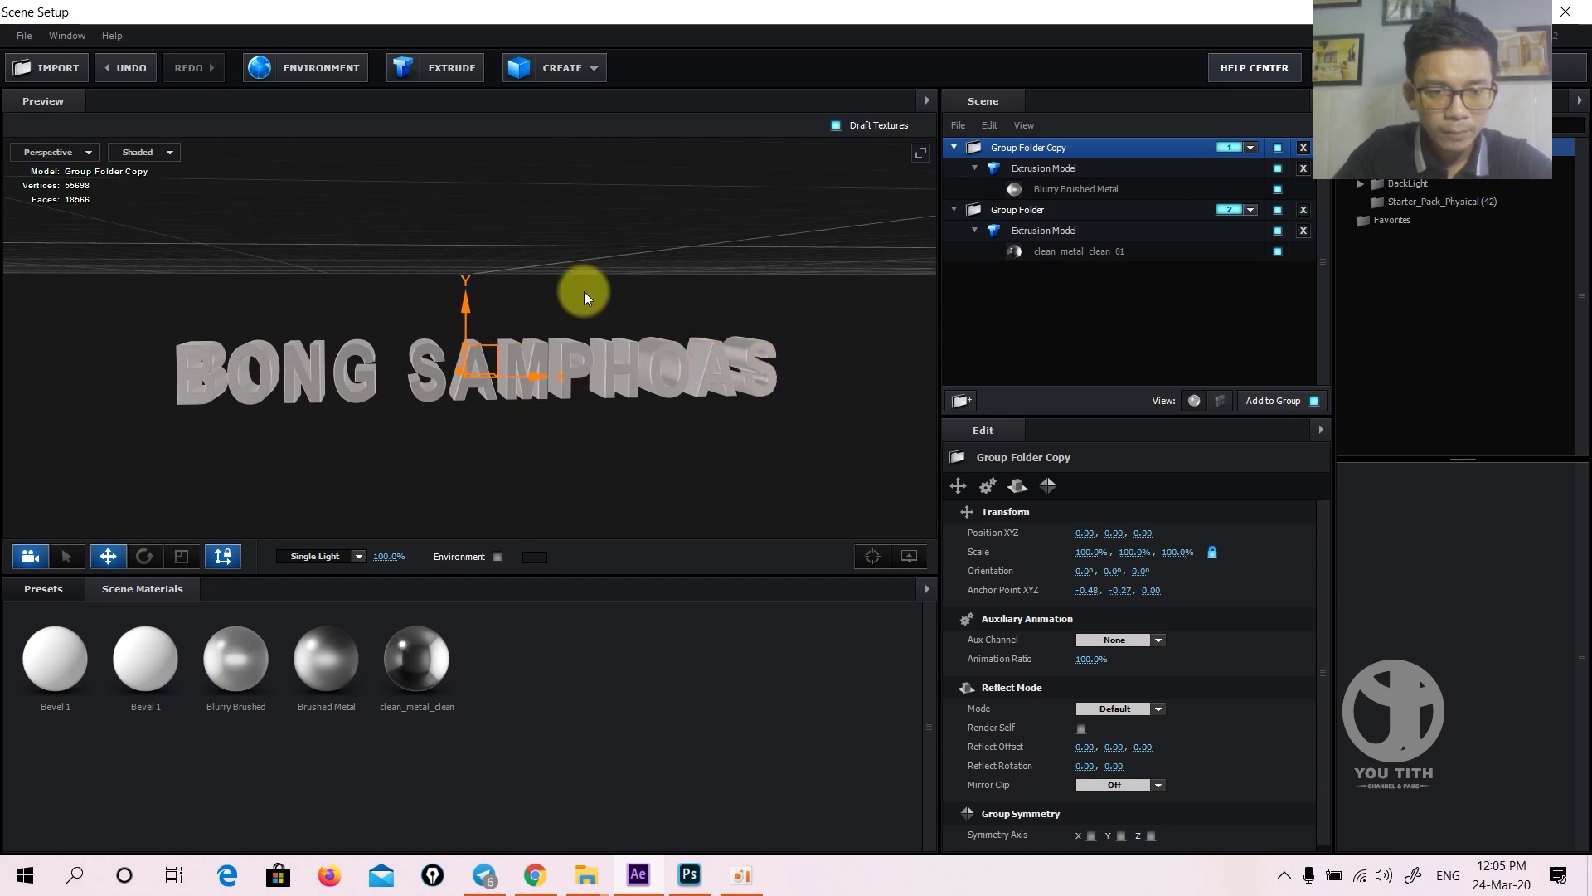
pyautogui.scroll(3, 442, 402)
pyautogui.click(223, 556)
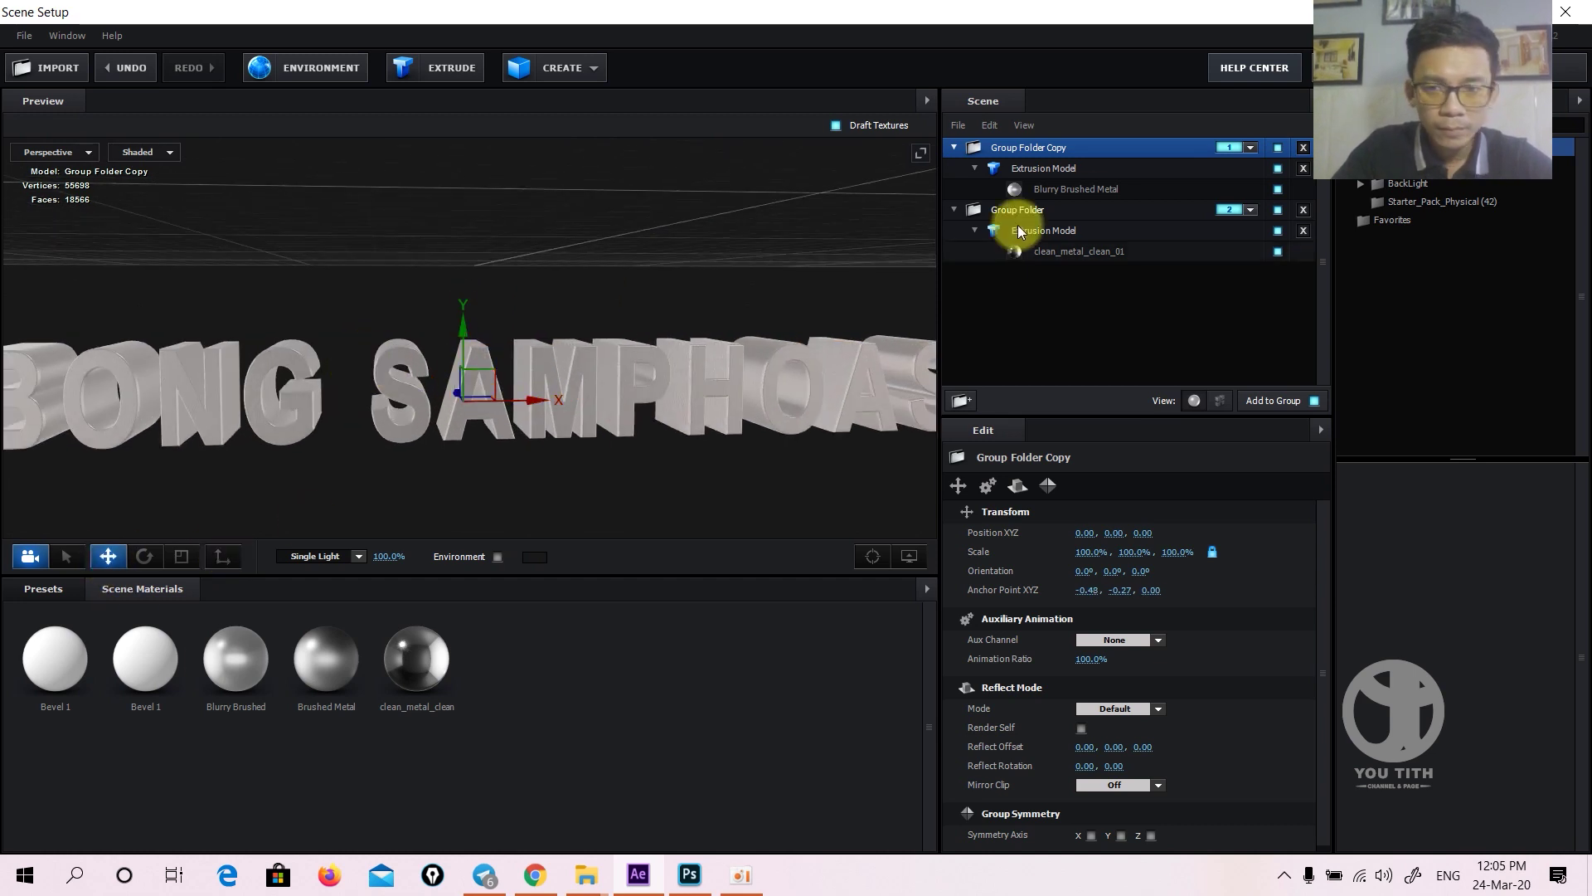
# - Give the Blurry Brushed Metal material 32 bevel segments and enable Bevel Backside
pyautogui.click(1058, 190)
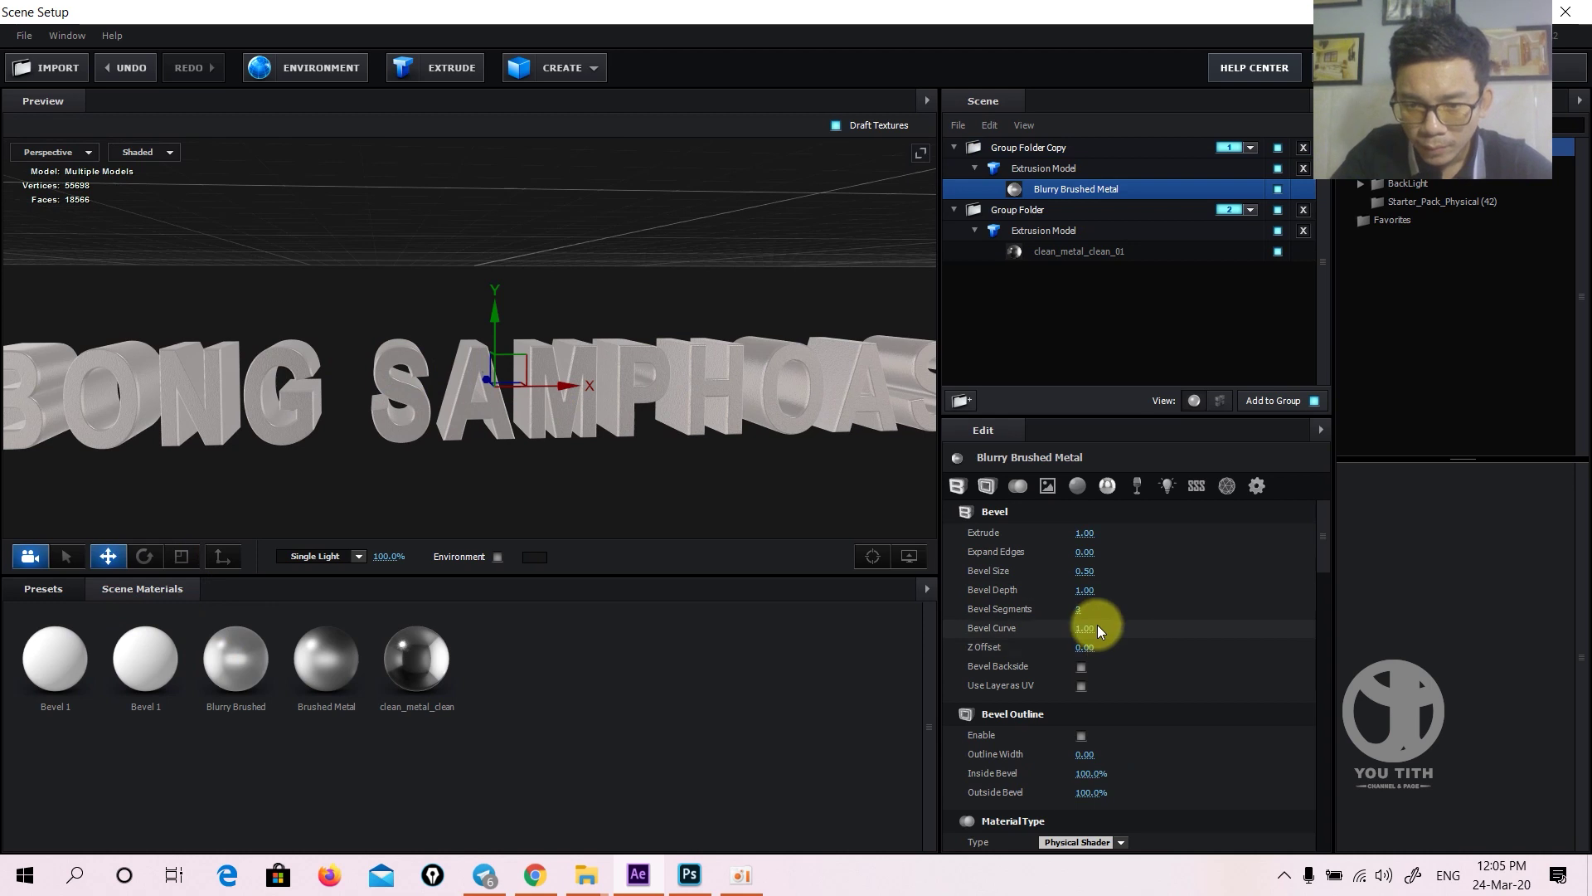
pyautogui.moveTo(1082, 610); pyautogui.dragTo(1238, 605)
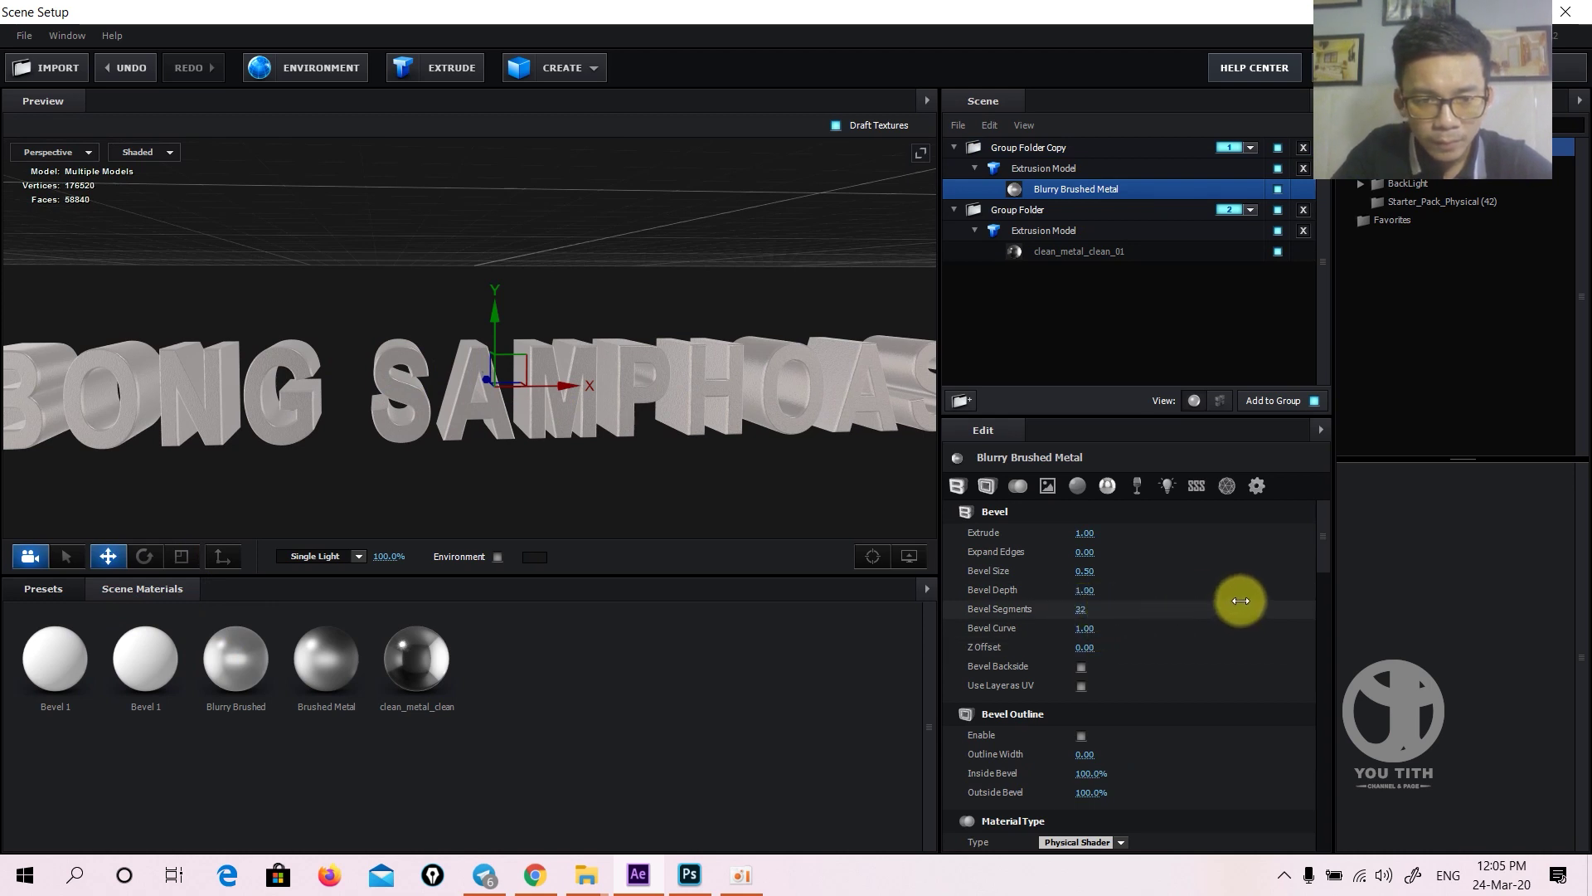
pyautogui.scroll(2, 481, 374)
pyautogui.moveTo(481, 374); pyautogui.dragTo(531, 327)
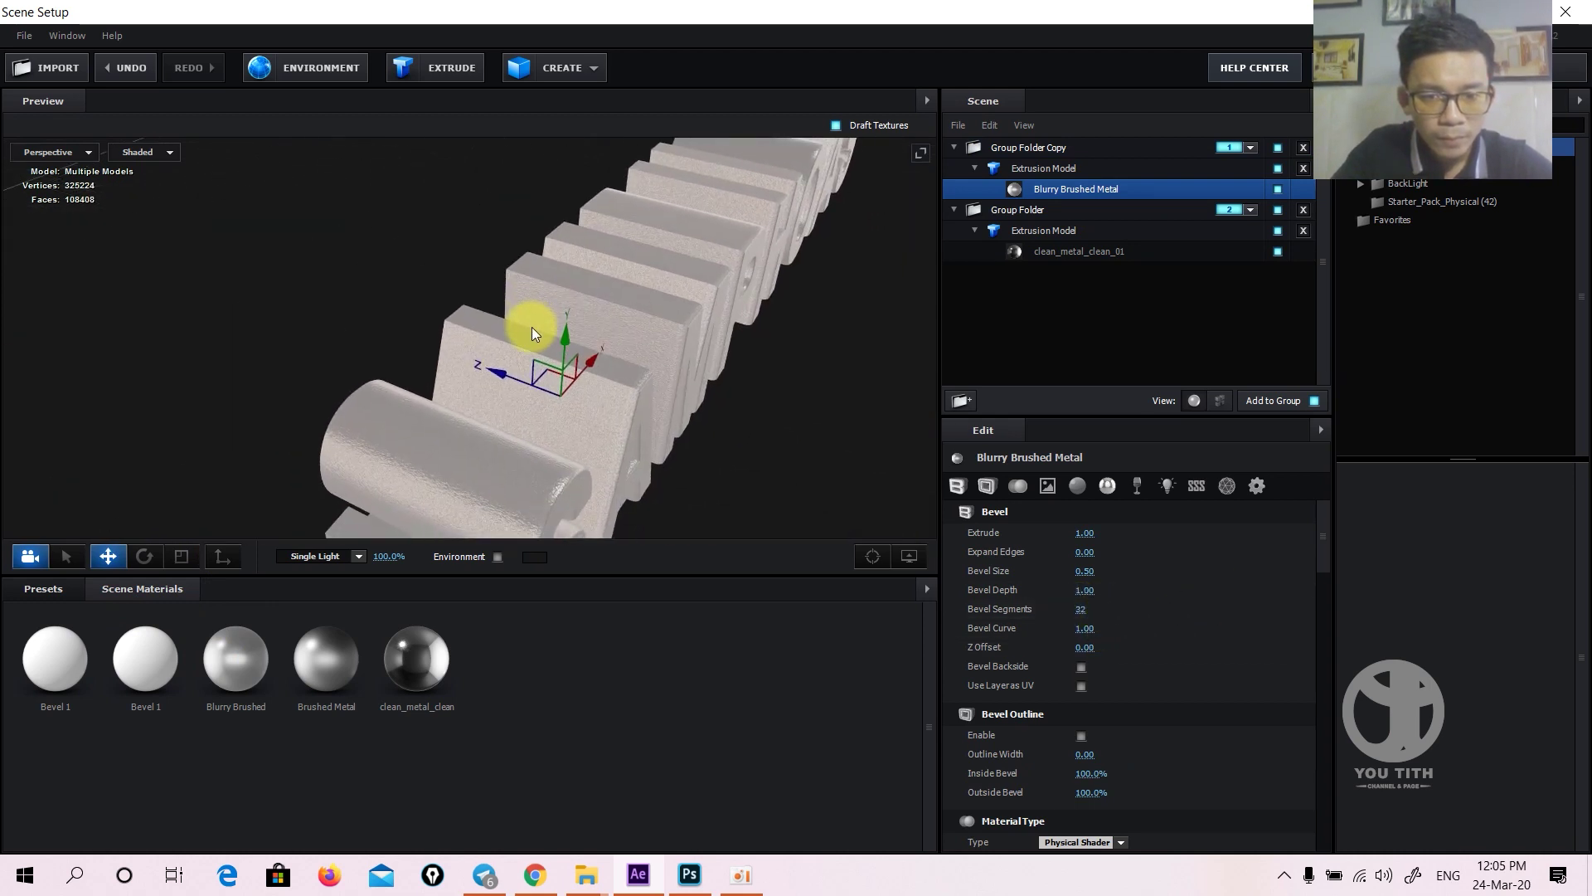
pyautogui.click(1083, 667)
pyautogui.moveTo(740, 441)
pyautogui.mouseDown()
pyautogui.moveTo(685, 388)
pyautogui.moveTo(675, 432)
pyautogui.moveTo(505, 391)
pyautogui.moveTo(500, 365)
pyautogui.mouseUp()
pyautogui.press('r')
pyautogui.click(1045, 235)
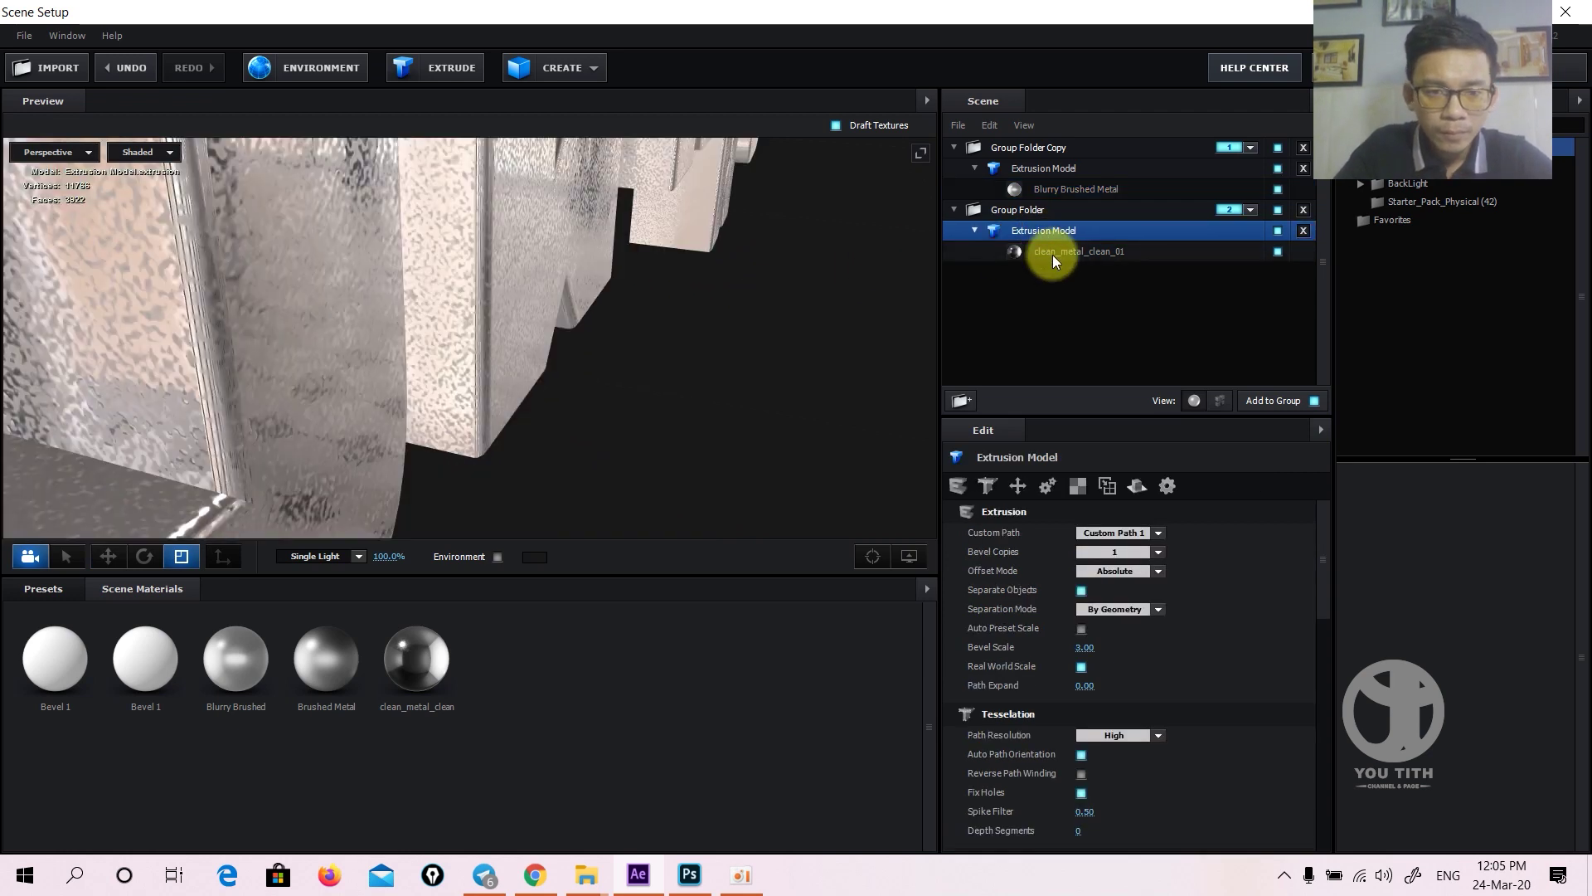
# - Select the Khmer title's extrusion model and orbit to view its letters at an angle
pyautogui.click(1052, 253)
pyautogui.click(430, 371)
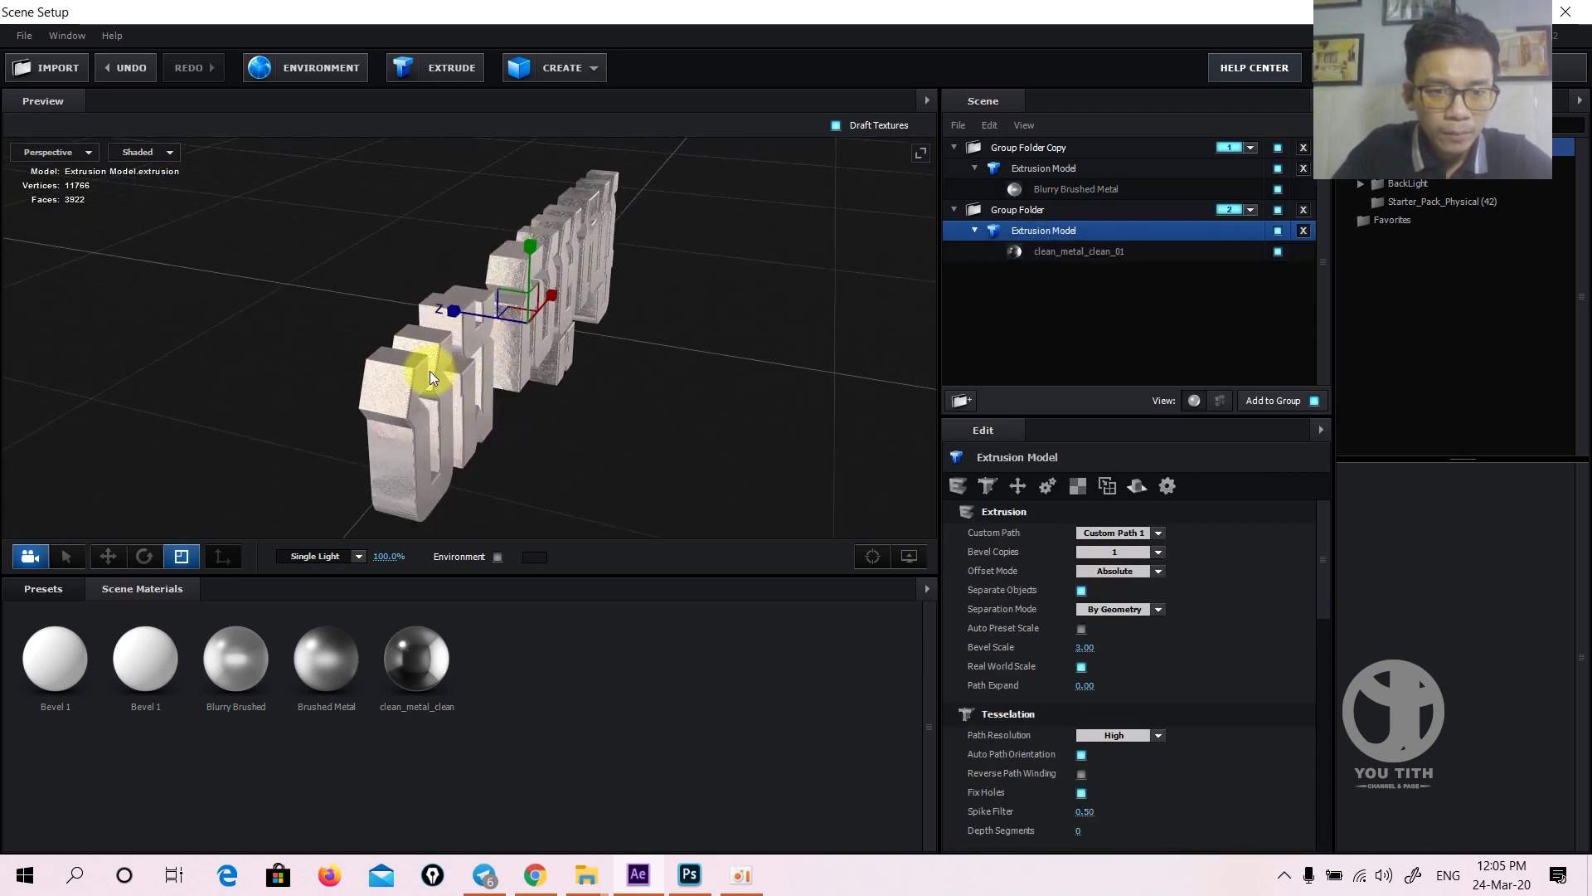
pyautogui.moveTo(430, 371); pyautogui.dragTo(609, 401)
pyautogui.scroll(2, 540, 287)
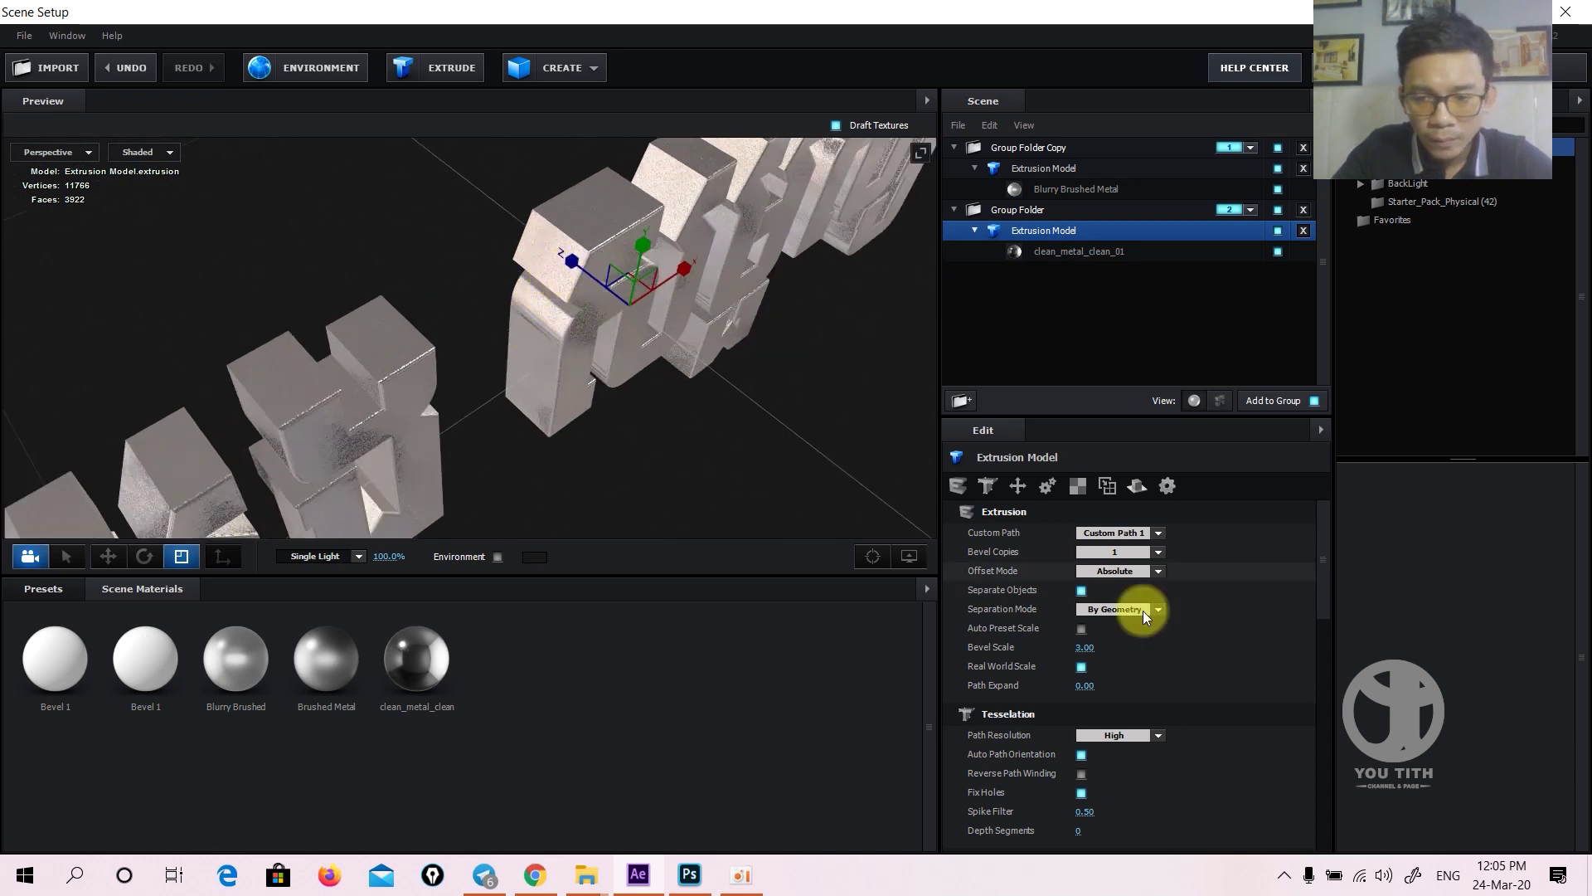
pyautogui.scroll(-3, 1082, 669)
pyautogui.scroll(-4, 1082, 668)
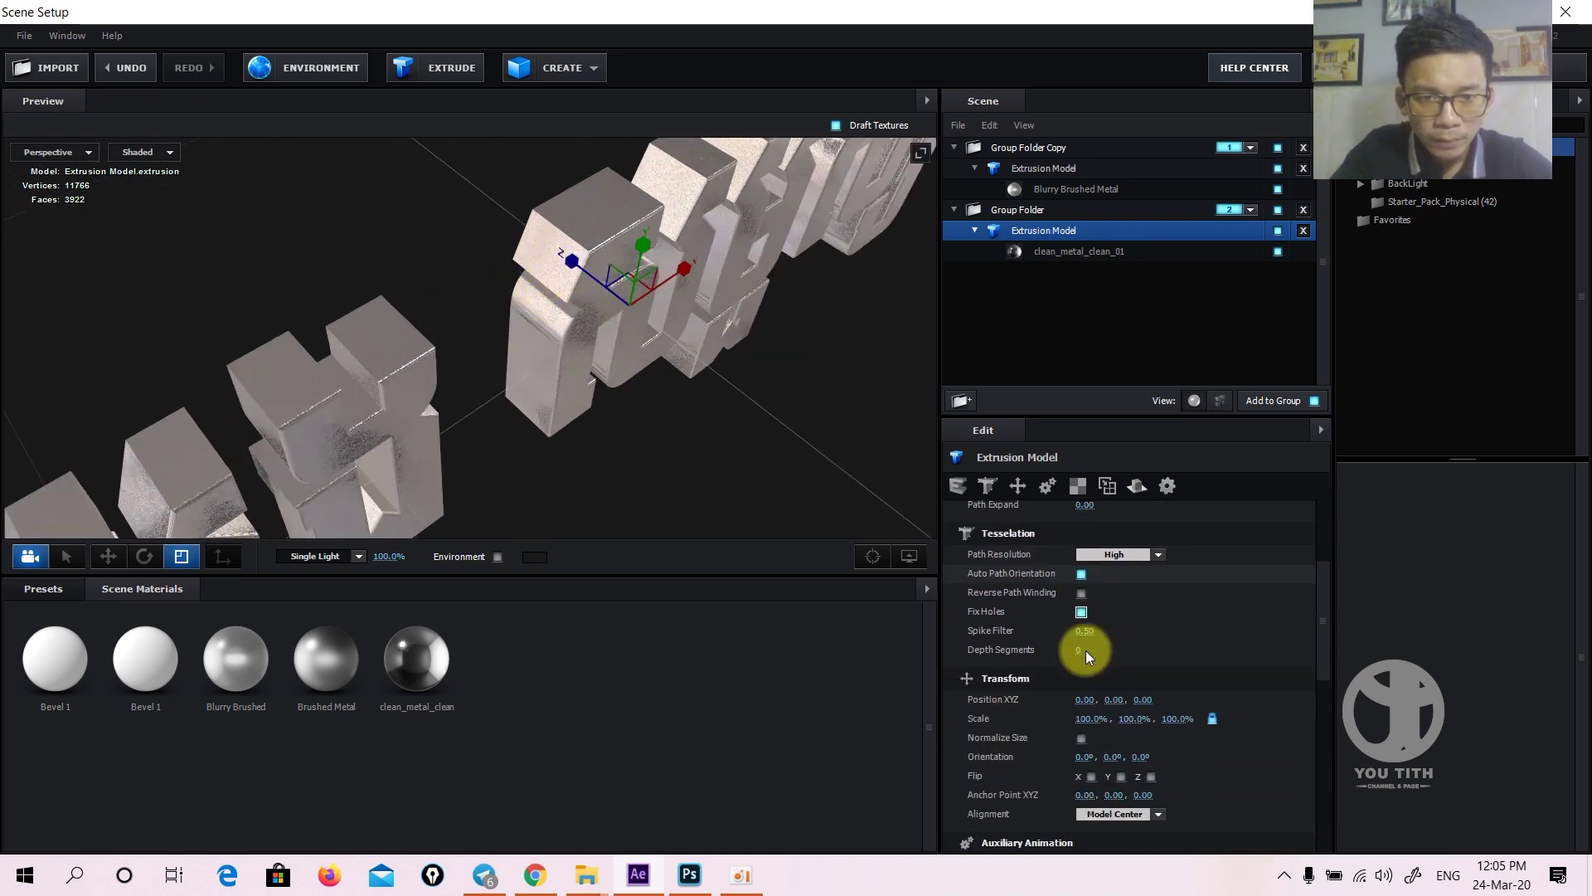
pyautogui.scroll(-4, 1082, 668)
pyautogui.moveTo(438, 363); pyautogui.dragTo(520, 337)
pyautogui.scroll(2, 1132, 608)
pyautogui.scroll(4, 1131, 605)
pyautogui.scroll(4, 1131, 606)
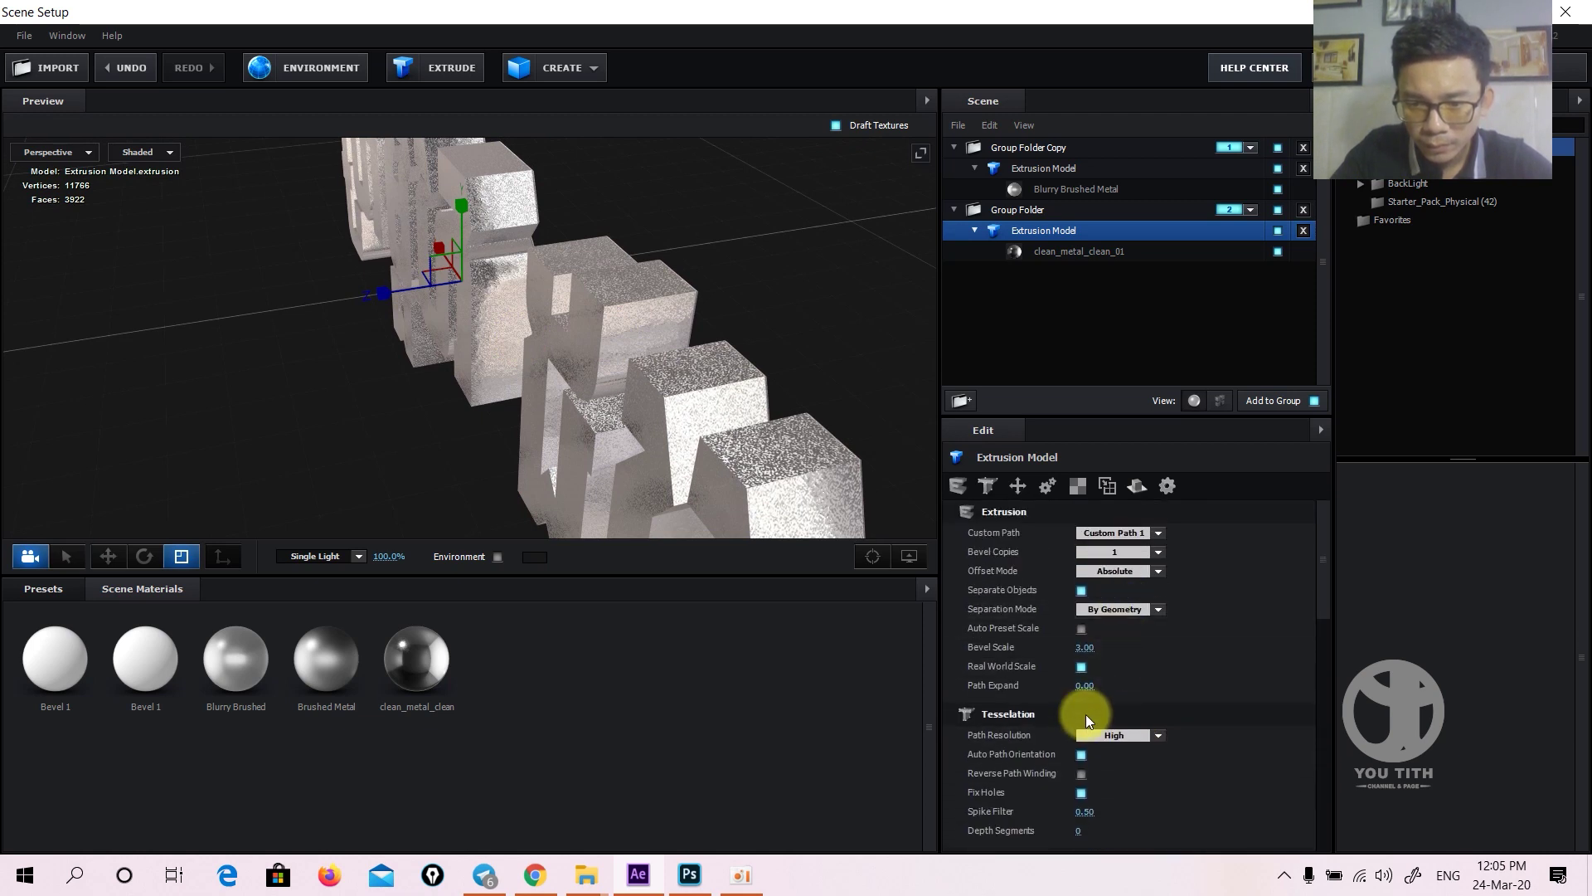
pyautogui.scroll(-2, 1087, 714)
pyautogui.scroll(-3, 1091, 678)
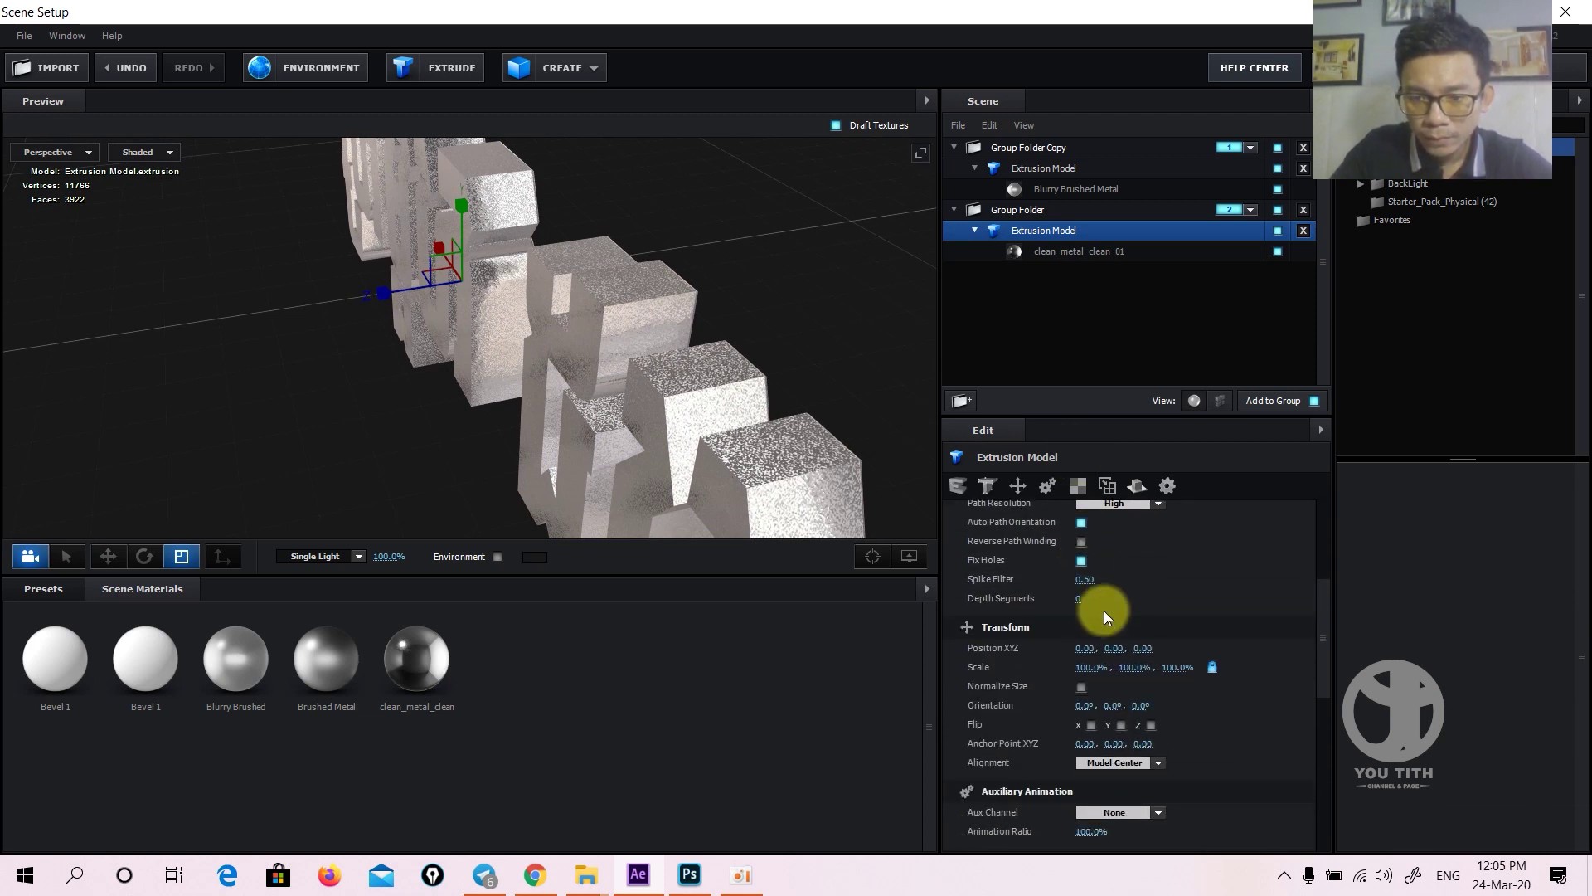
# - Enable Bevel Backside on the clean_metal_clean_01 material and deepen the Khmer letters' bevel
pyautogui.click(1068, 252)
pyautogui.click(1082, 666)
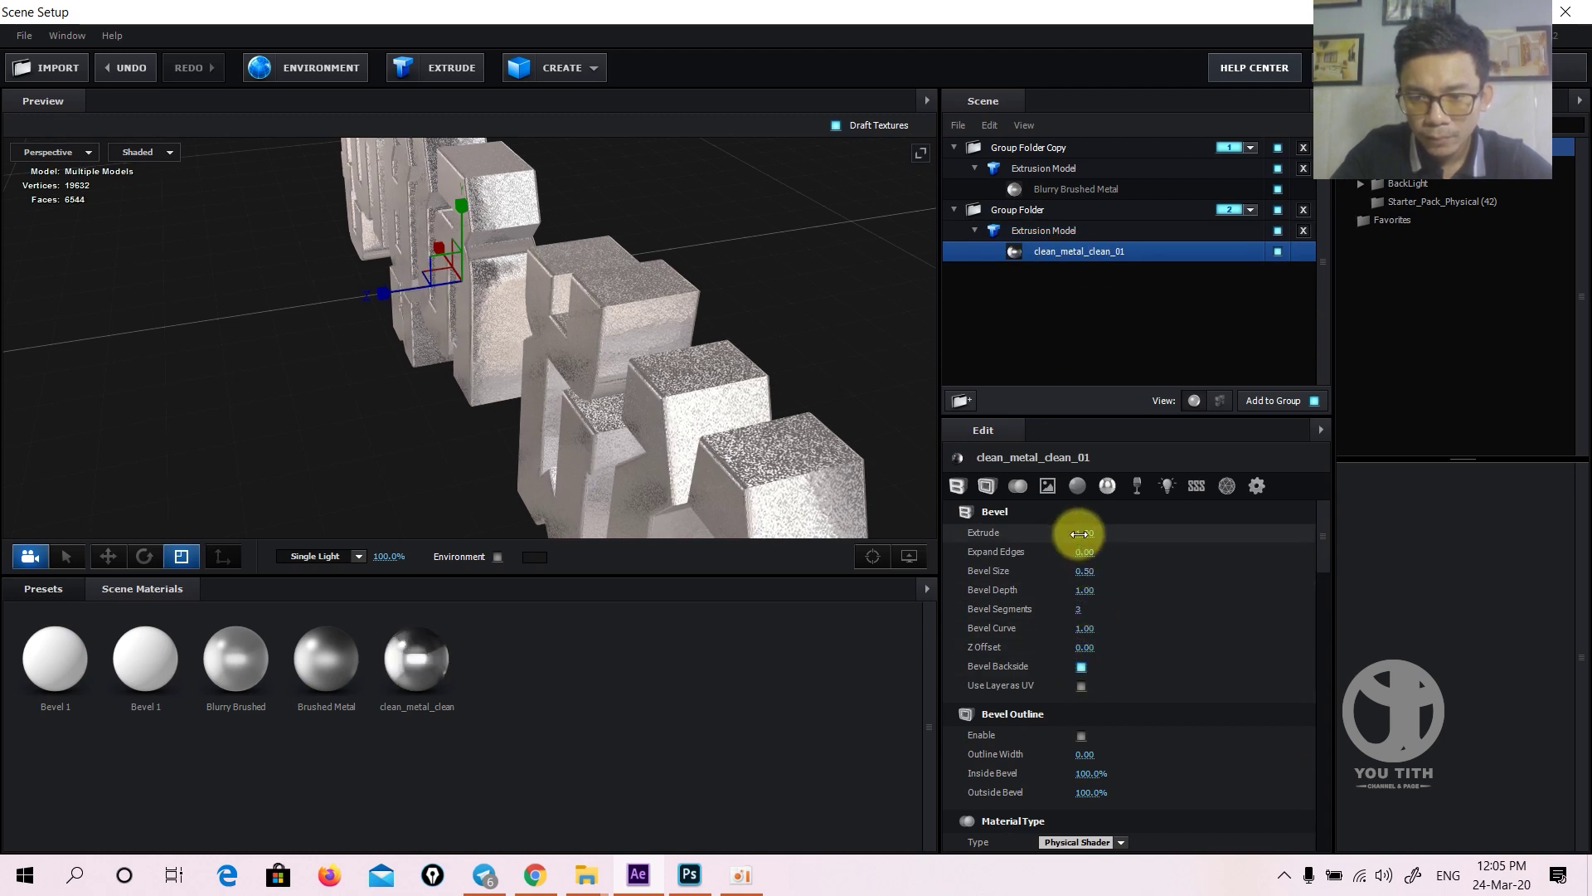
pyautogui.moveTo(1084, 549); pyautogui.dragTo(1084, 547)
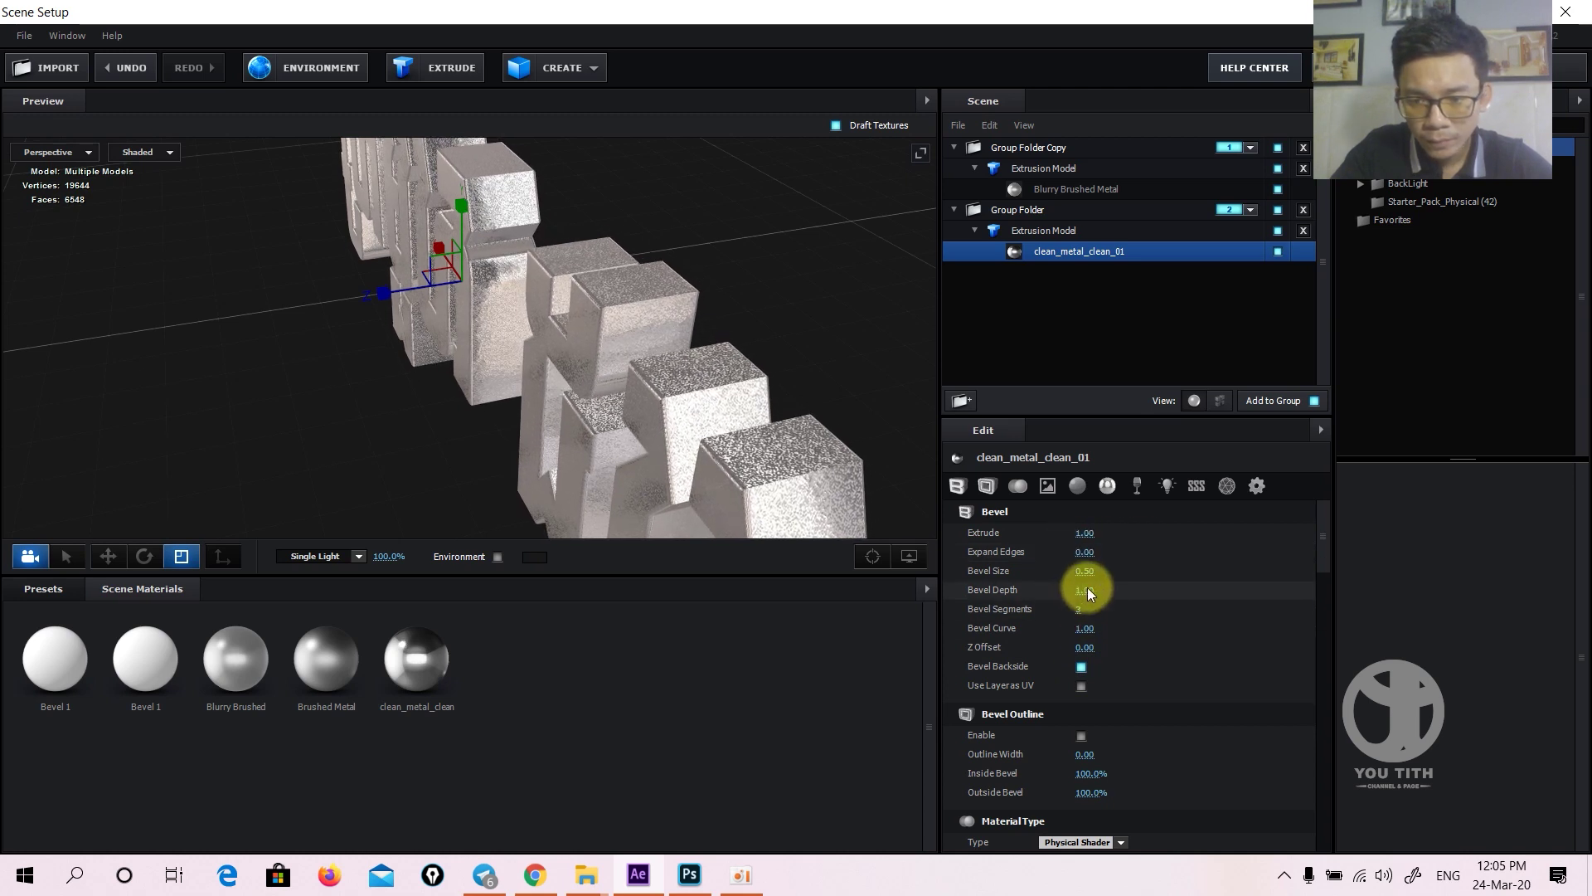
pyautogui.hotkey('ctrl', 'z')
pyautogui.moveTo(1084, 590); pyautogui.dragTo(1166, 569)
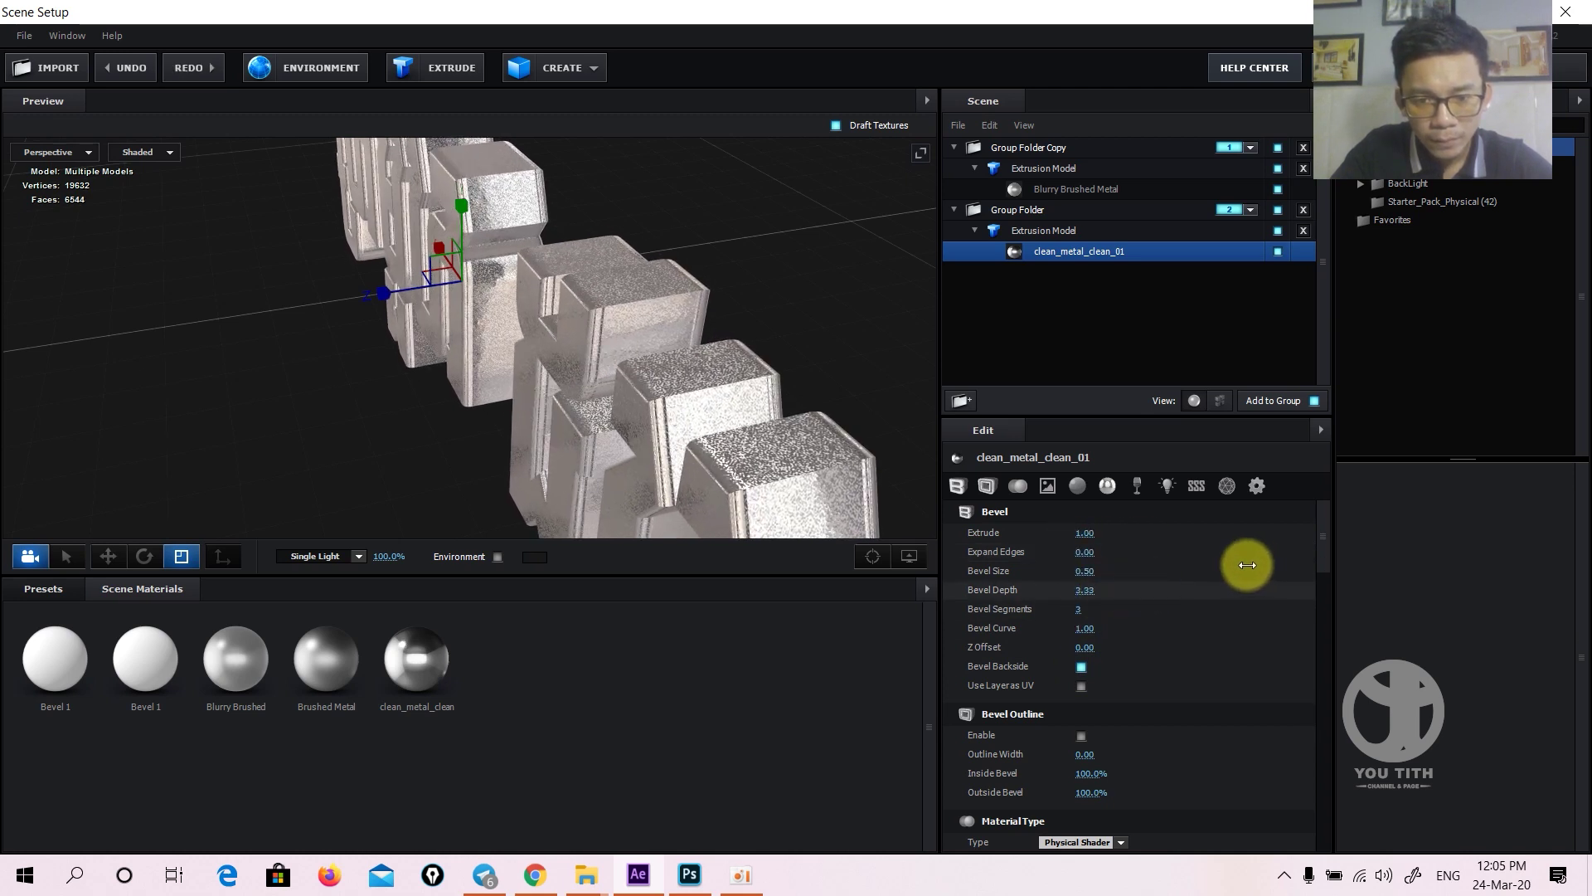
# - Set the Khmer bevel to 2 segments and size 0.75, then apply the scene
pyautogui.moveTo(804, 405)
pyautogui.mouseDown()
pyautogui.moveTo(561, 320)
pyautogui.moveTo(538, 387)
pyautogui.mouseUp()
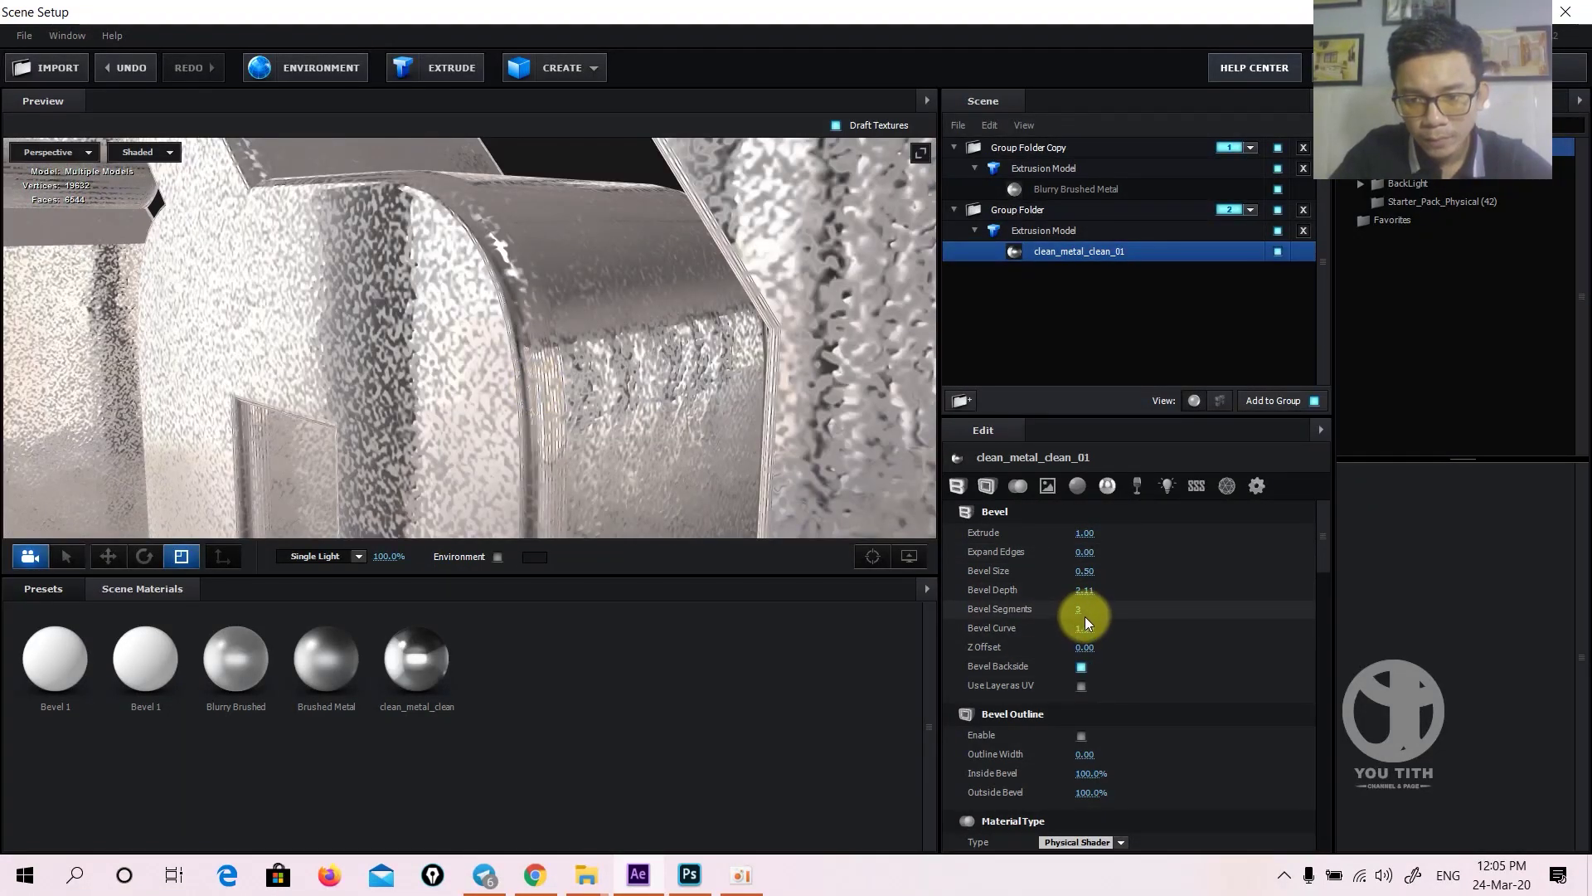
pyautogui.moveTo(1078, 610)
pyautogui.mouseDown()
pyautogui.moveTo(1098, 579)
pyautogui.moveTo(1084, 566)
pyautogui.mouseUp()
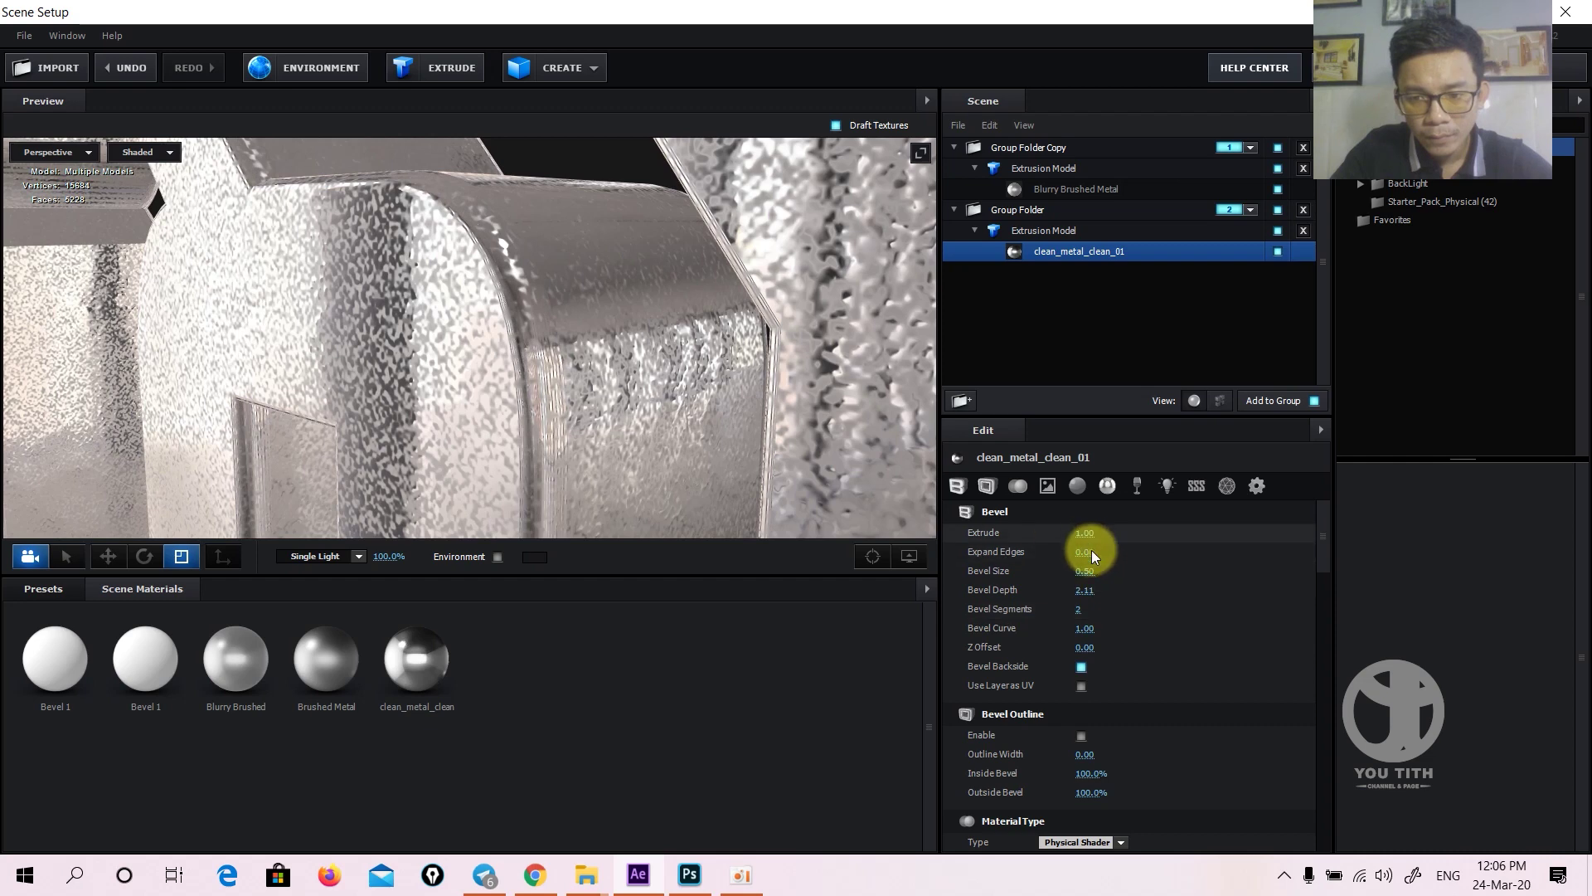
pyautogui.moveTo(1108, 564); pyautogui.dragTo(1096, 564)
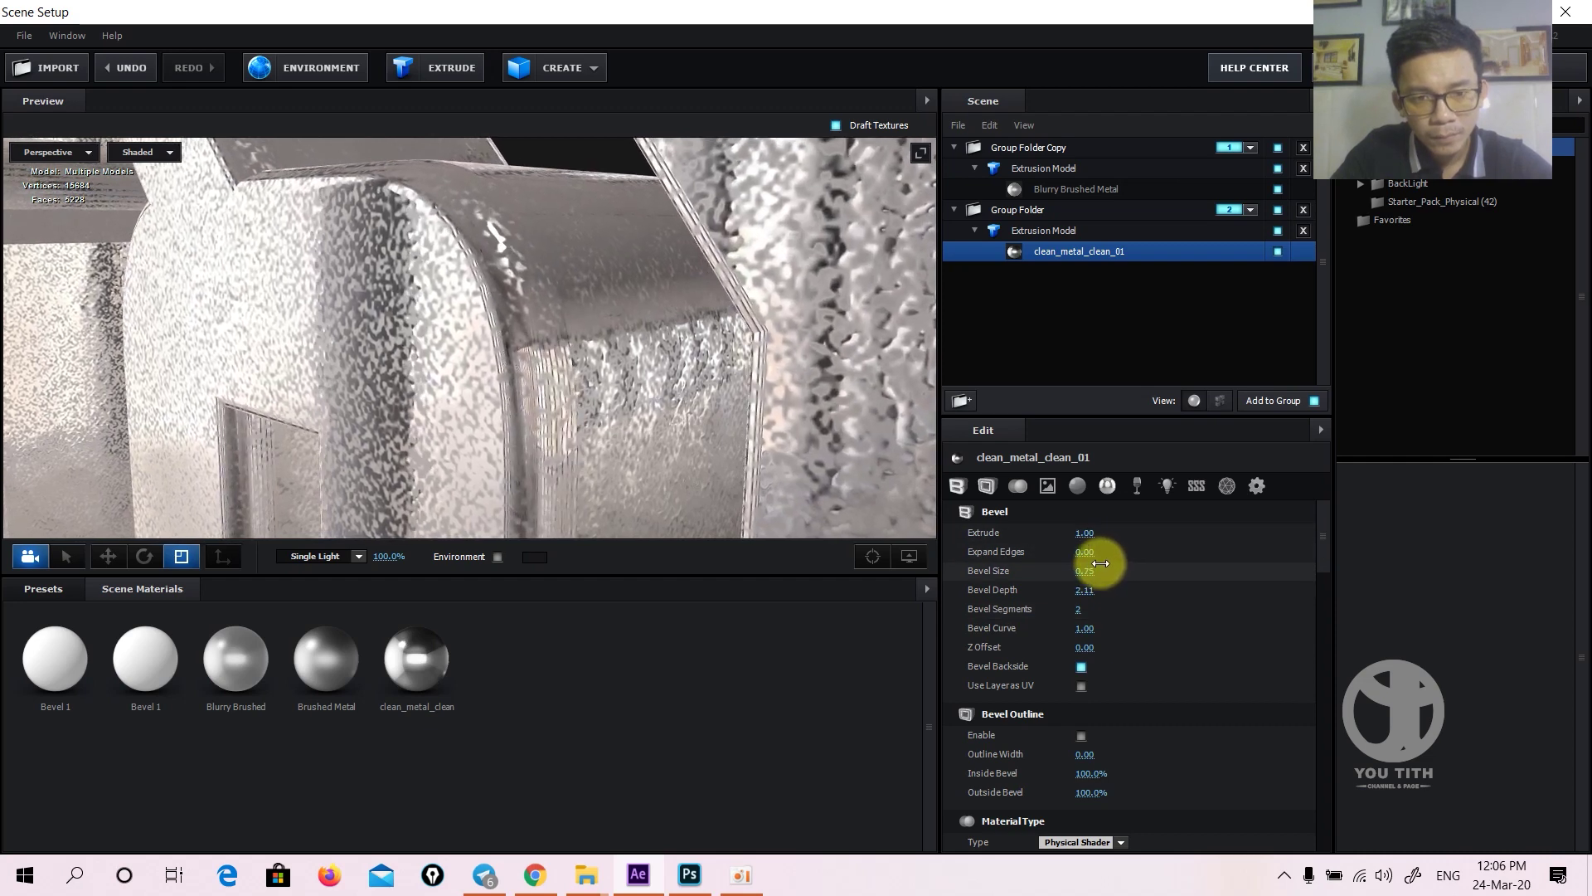
pyautogui.scroll(-3, 546, 340)
pyautogui.scroll(-3, 534, 331)
pyautogui.scroll(-2, 610, 353)
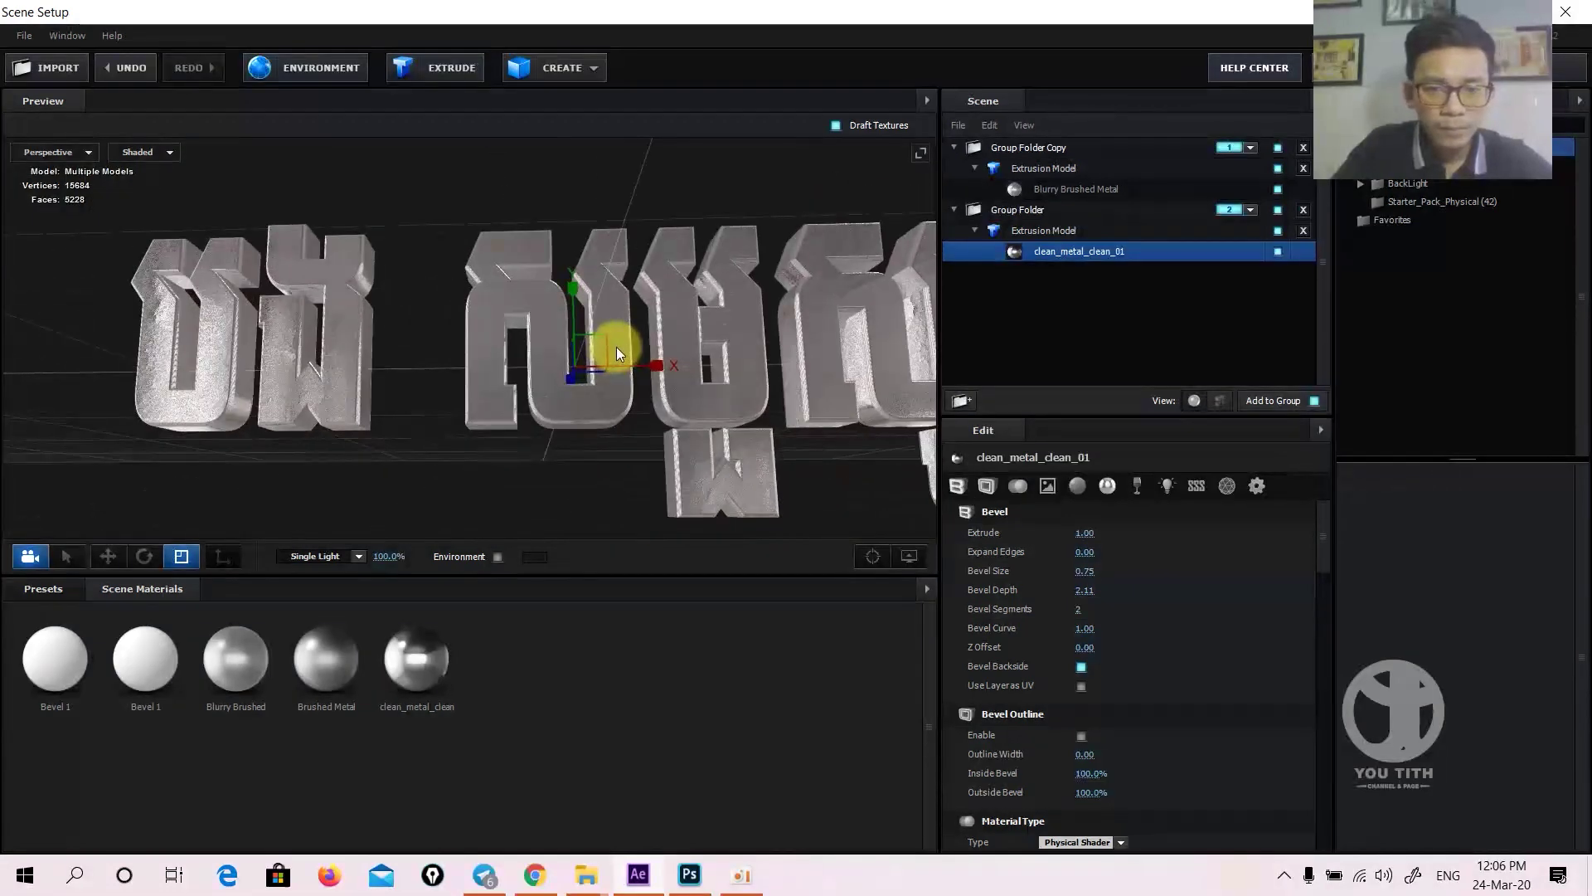
pyautogui.click(1567, 67)
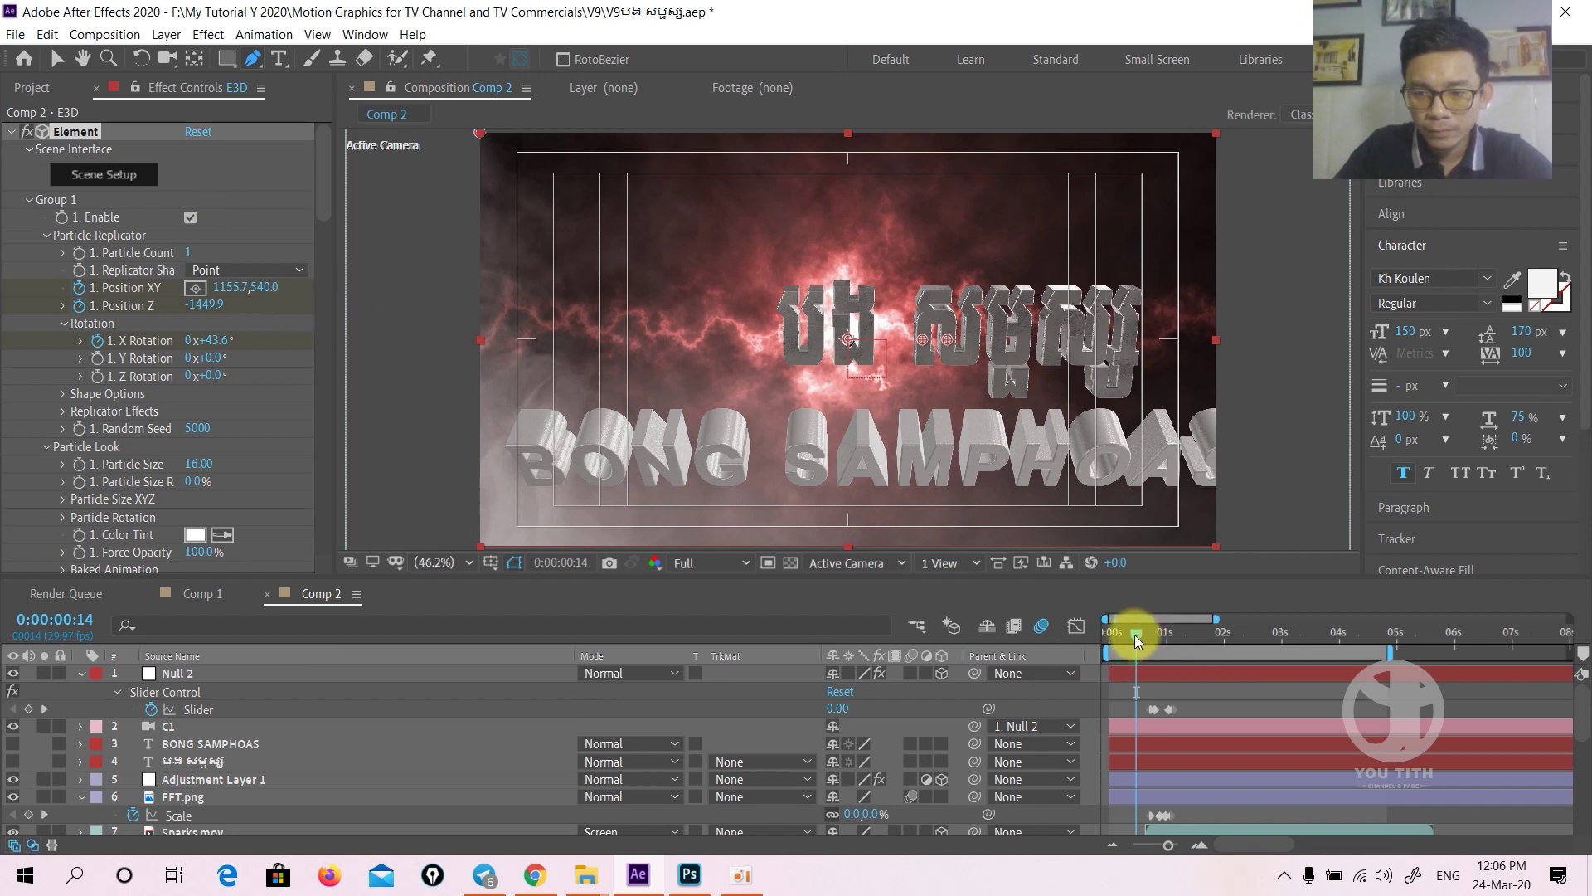
# - Preview the title animation from the start of the composition
pyautogui.moveTo(1134, 634); pyautogui.dragTo(1048, 633)
pyautogui.press('space')
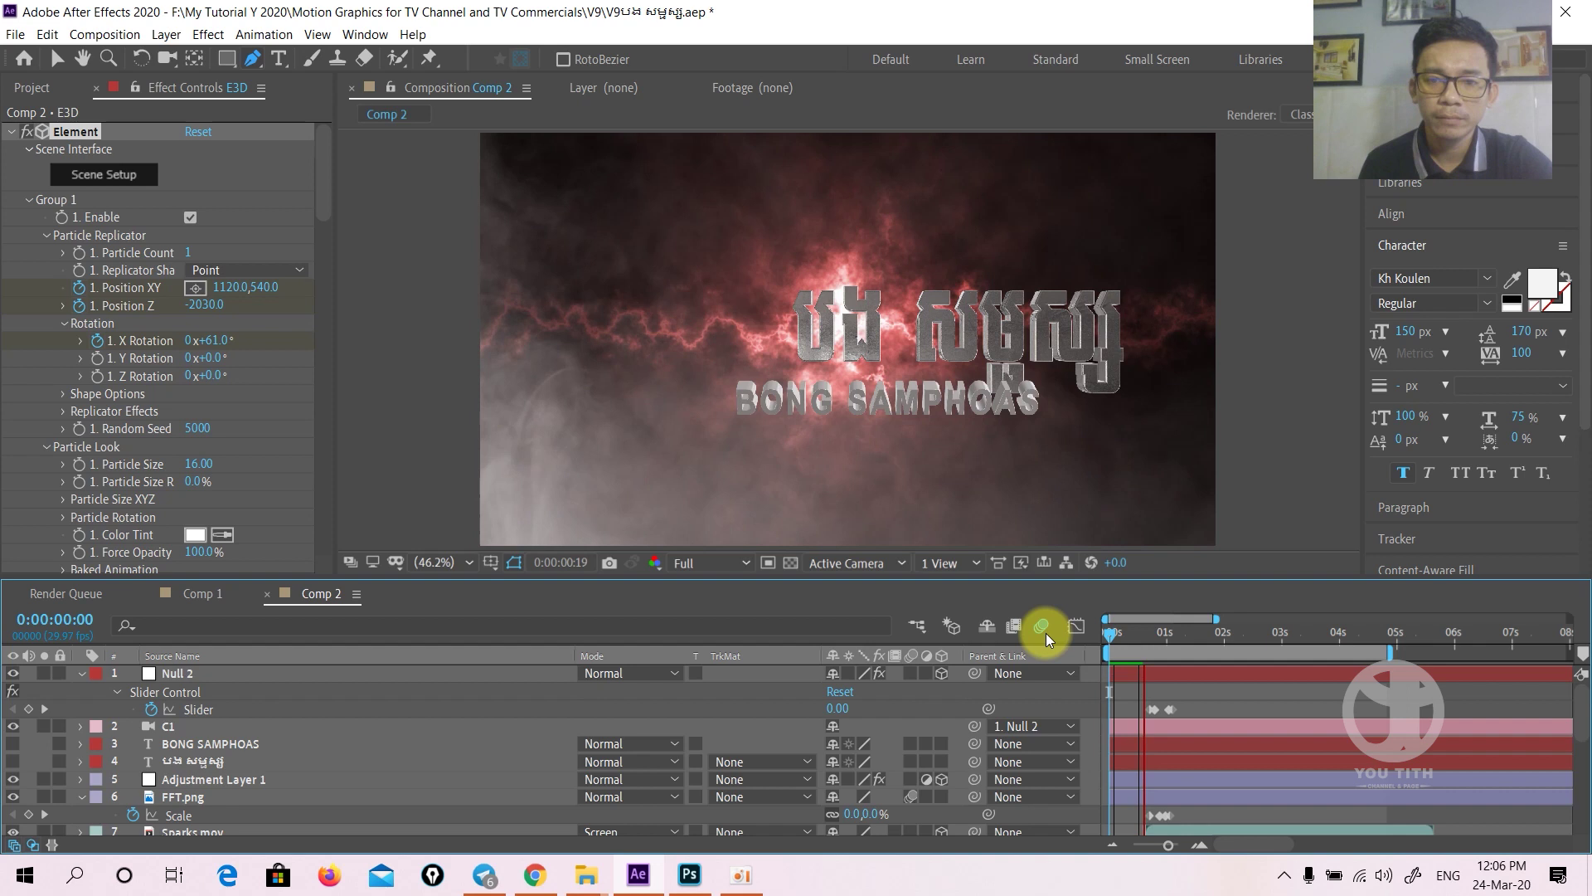
pyautogui.press('space')
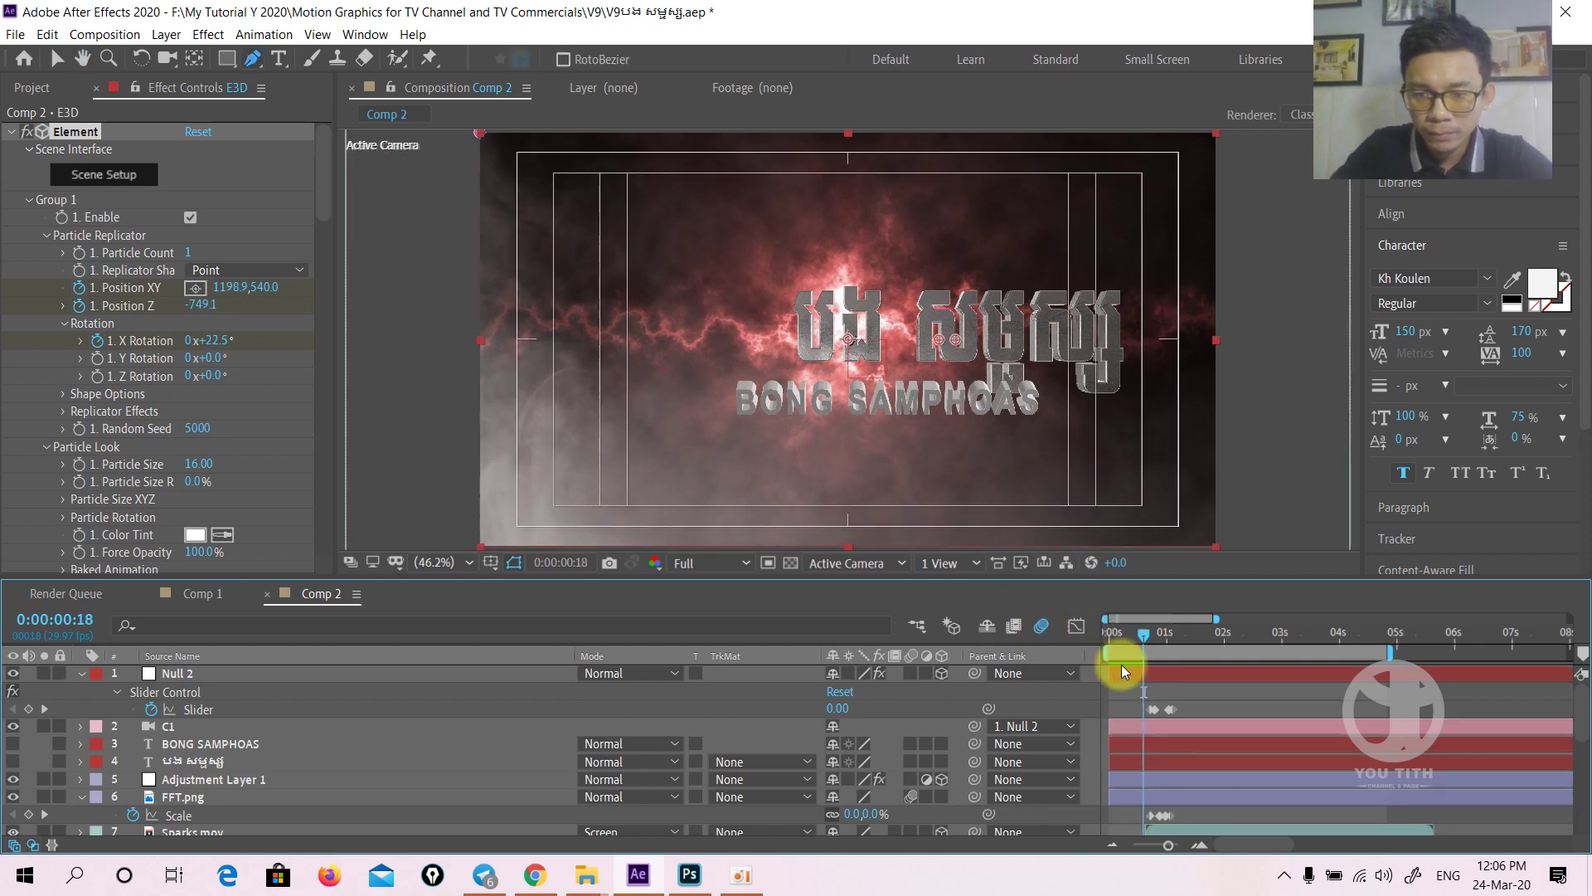
# - Scrub through later frames and reveal E3D's keyframed Position XY, Position Z and X Rotation
pyautogui.moveTo(1147, 637); pyautogui.dragTo(1176, 629)
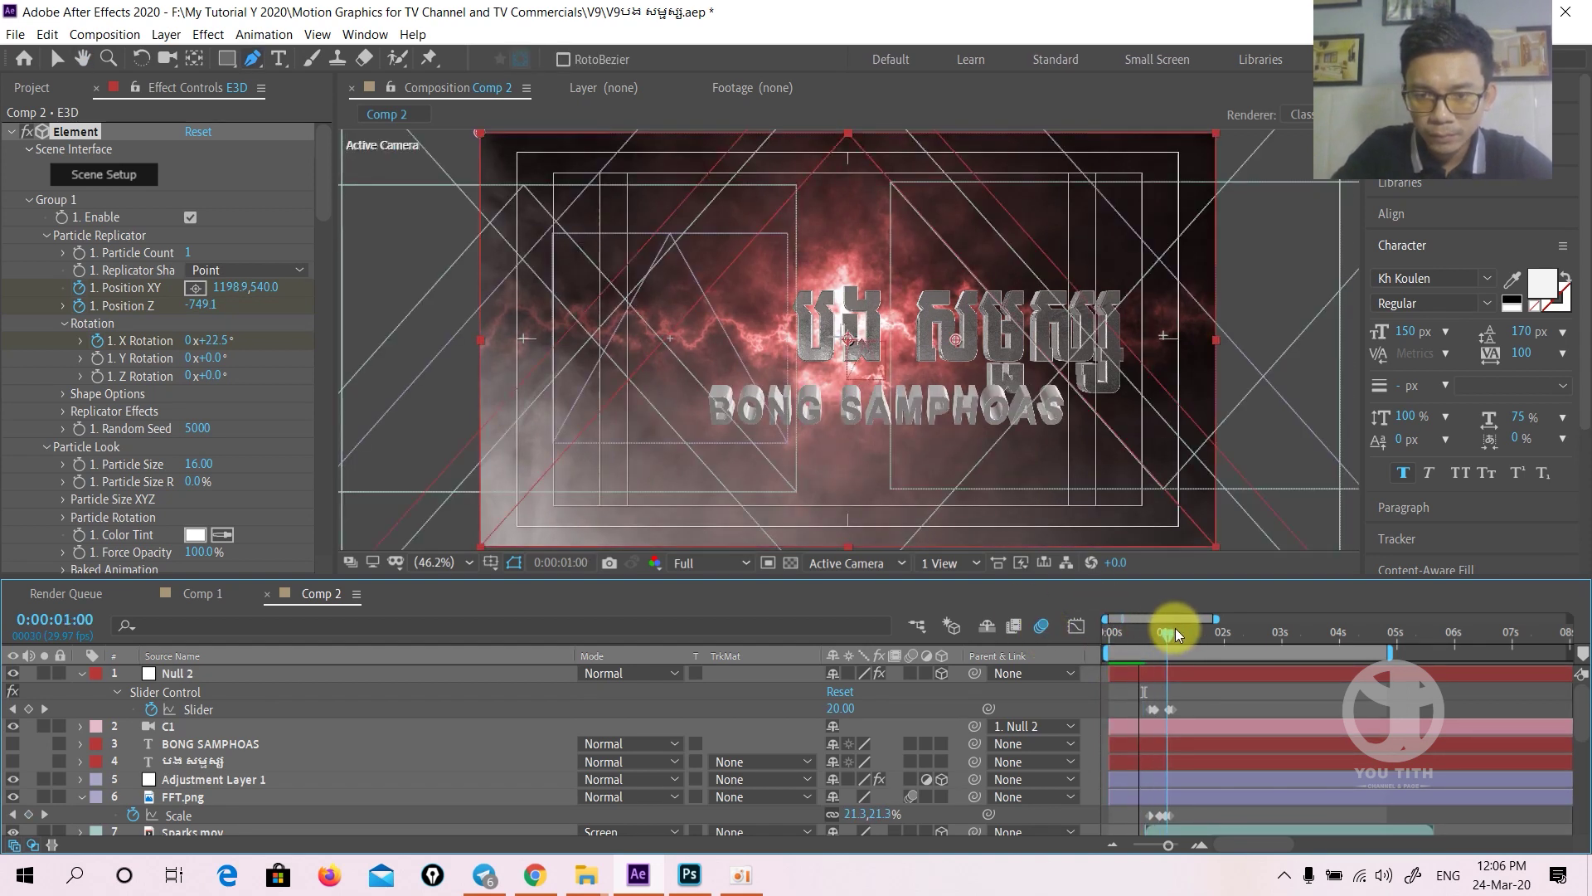
pyautogui.click(1209, 627)
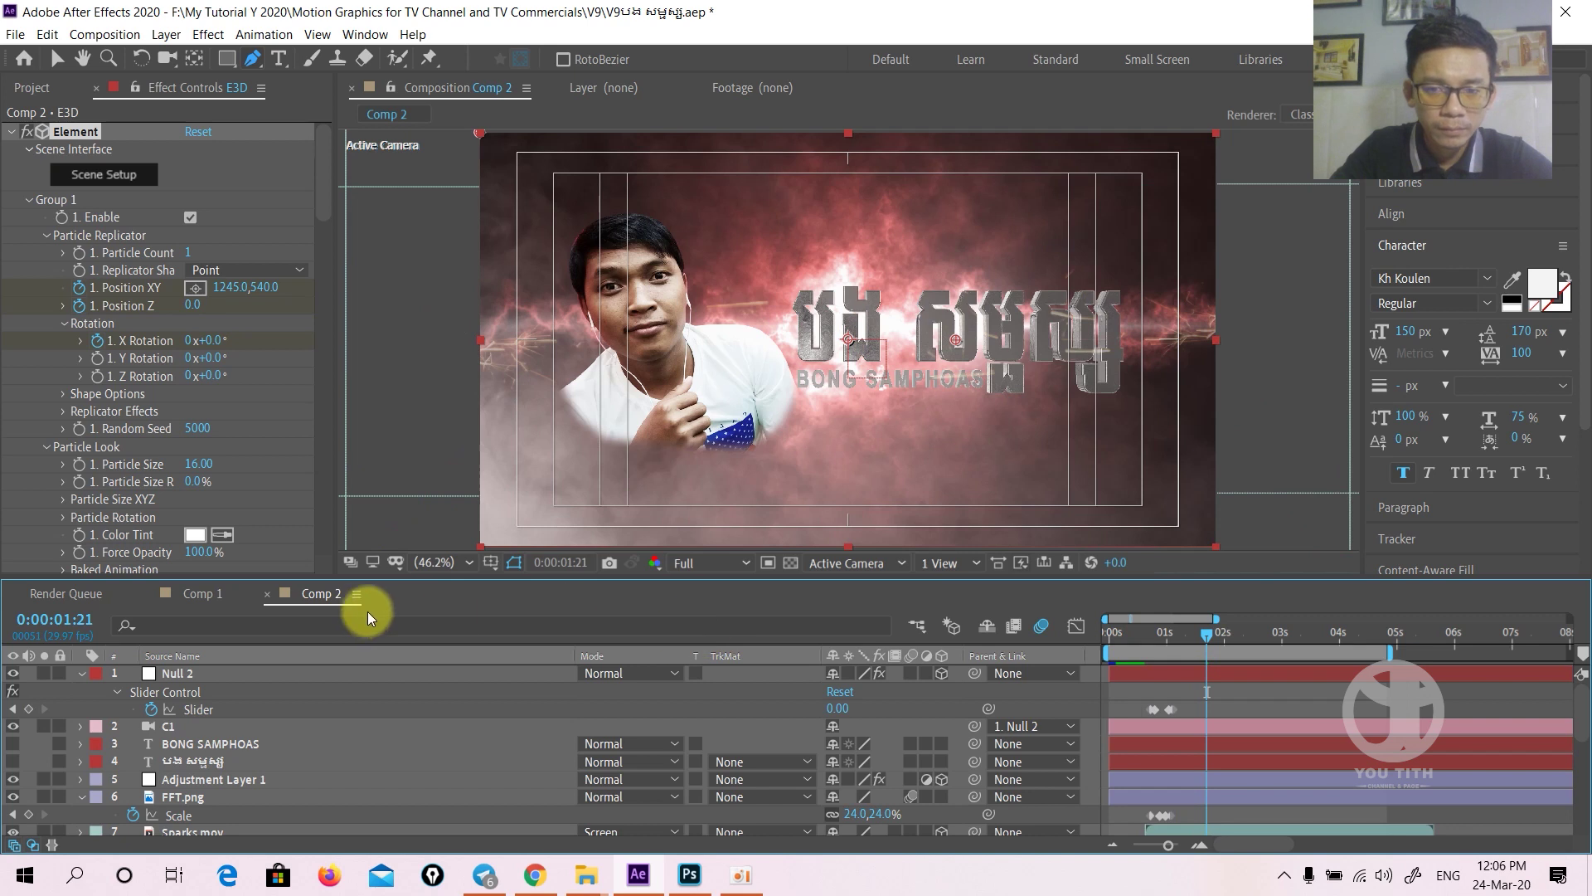
pyautogui.press('u')
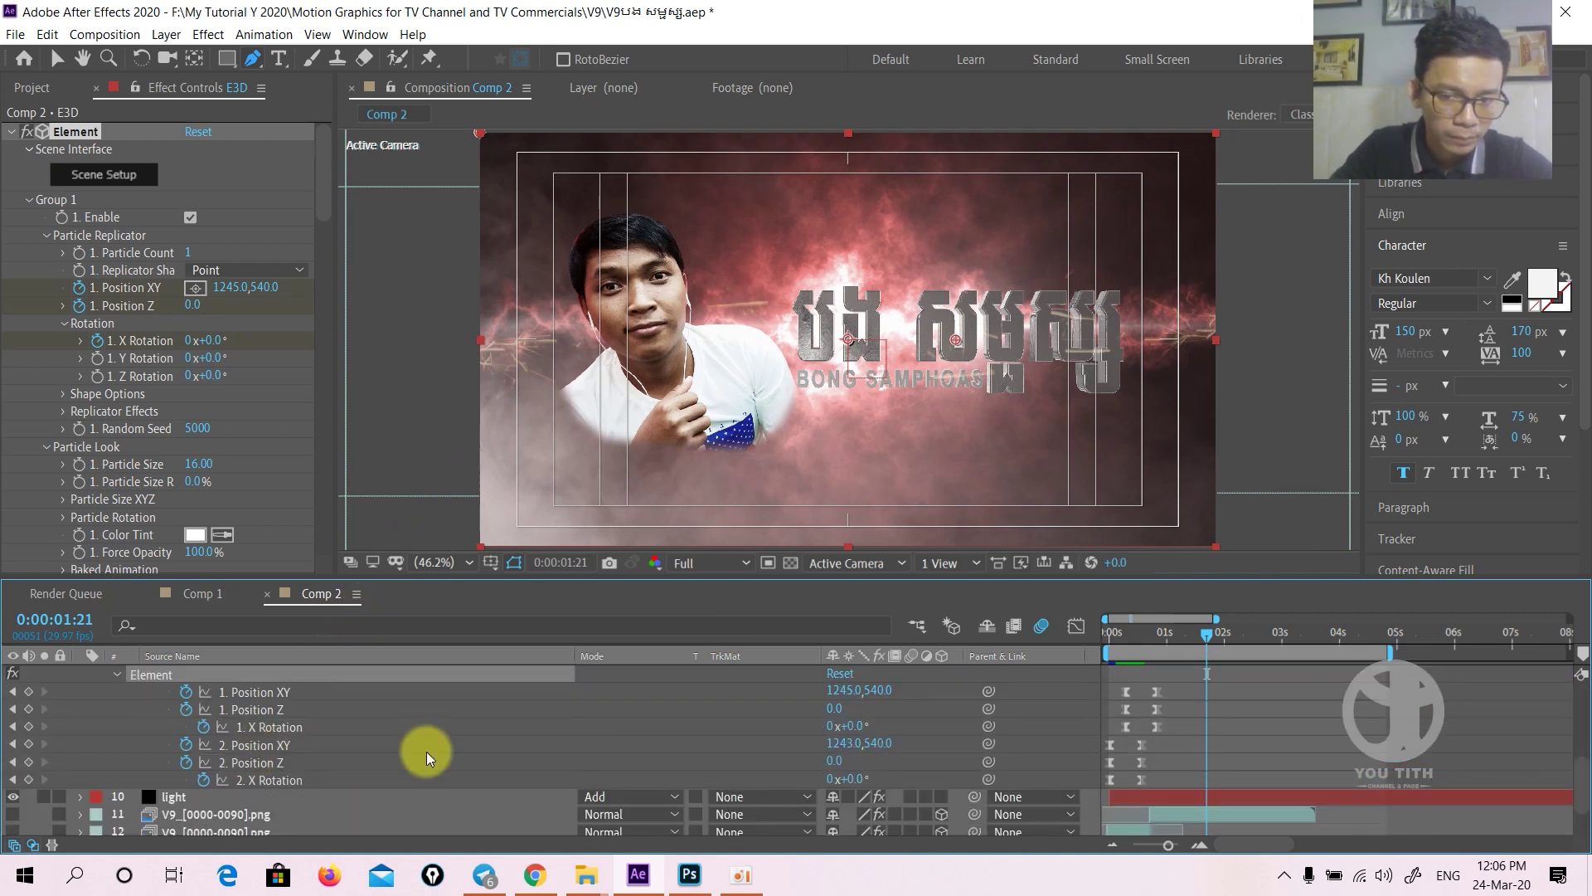
pyautogui.moveTo(1206, 643); pyautogui.dragTo(1138, 646)
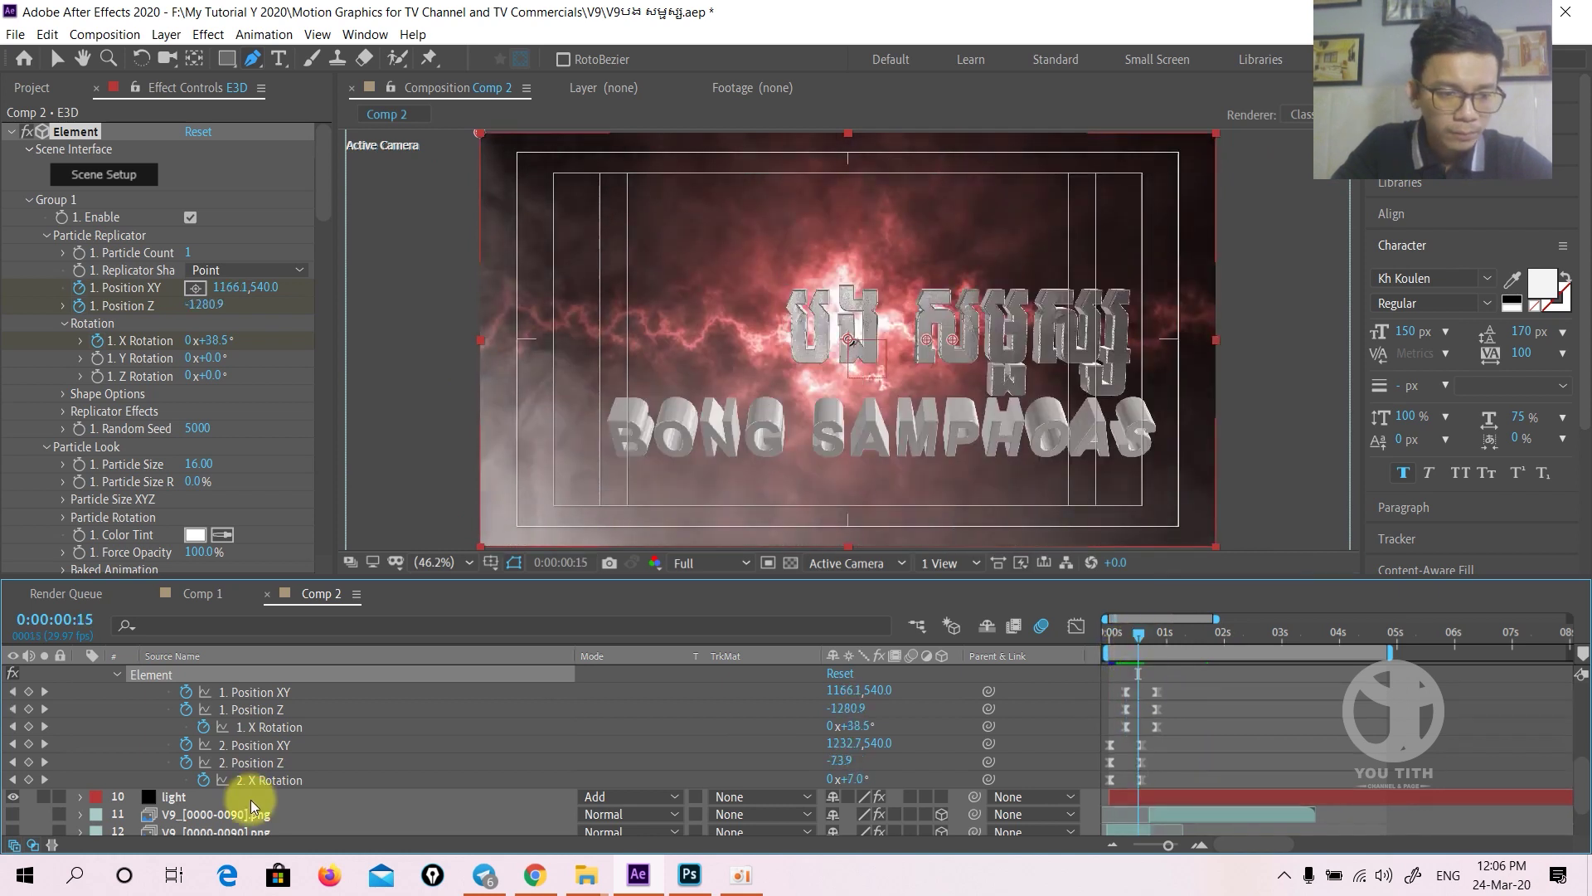
pyautogui.scroll(10, 252, 793)
pyautogui.scroll(-3, 190, 805)
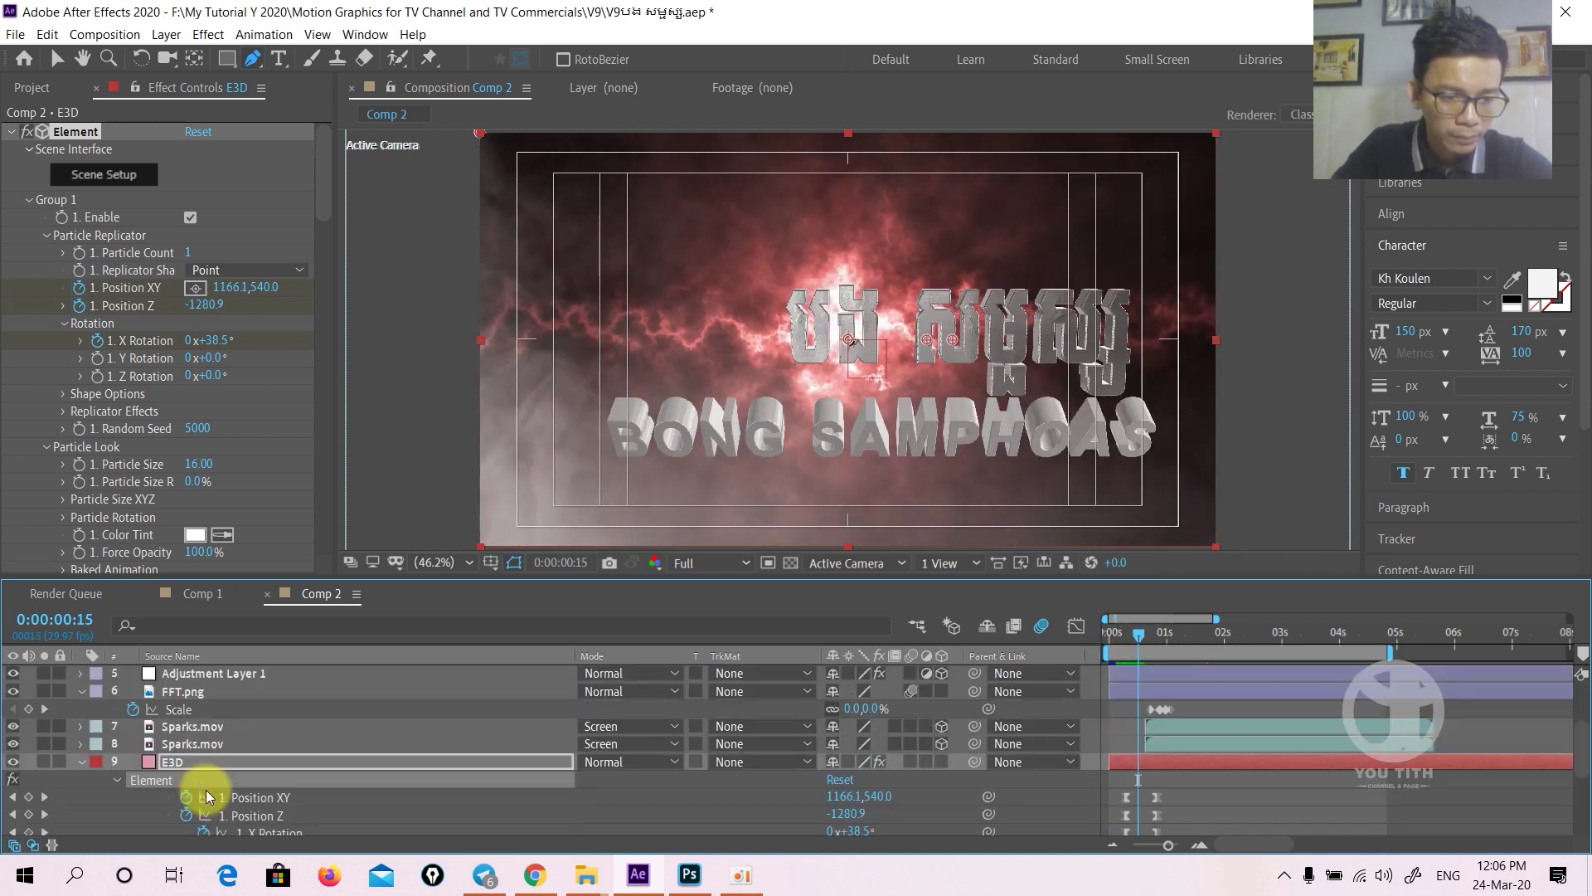
# - Search 'cc light' and apply CC Light Burst 2.5 to the E3D layer
pyautogui.click(169, 769)
pyautogui.click(1410, 151)
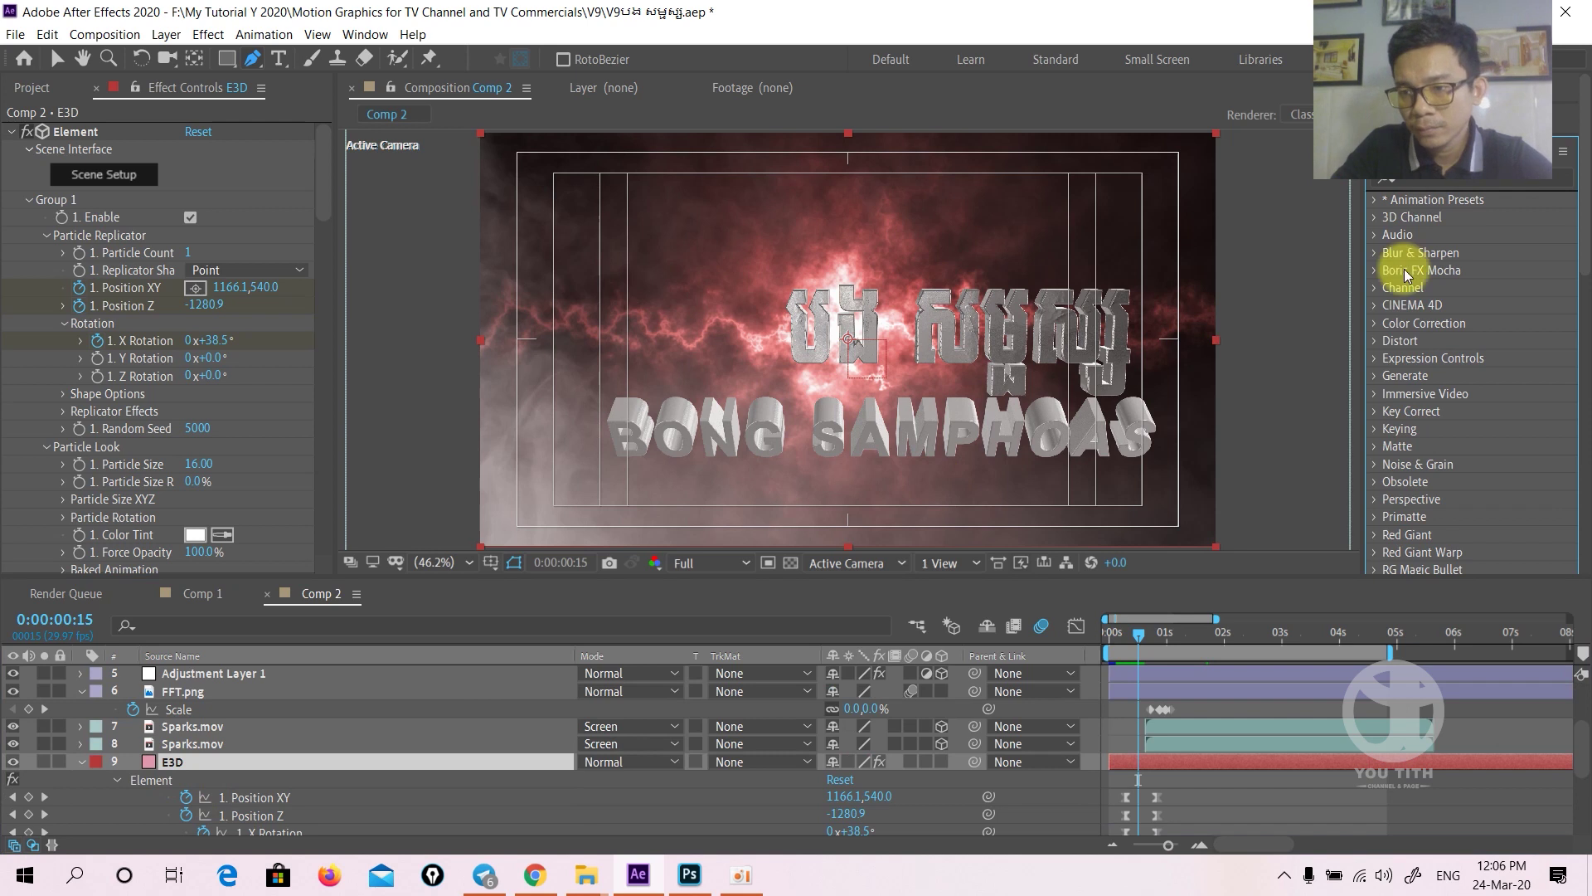
pyautogui.click(1418, 180)
pyautogui.write('cc light')
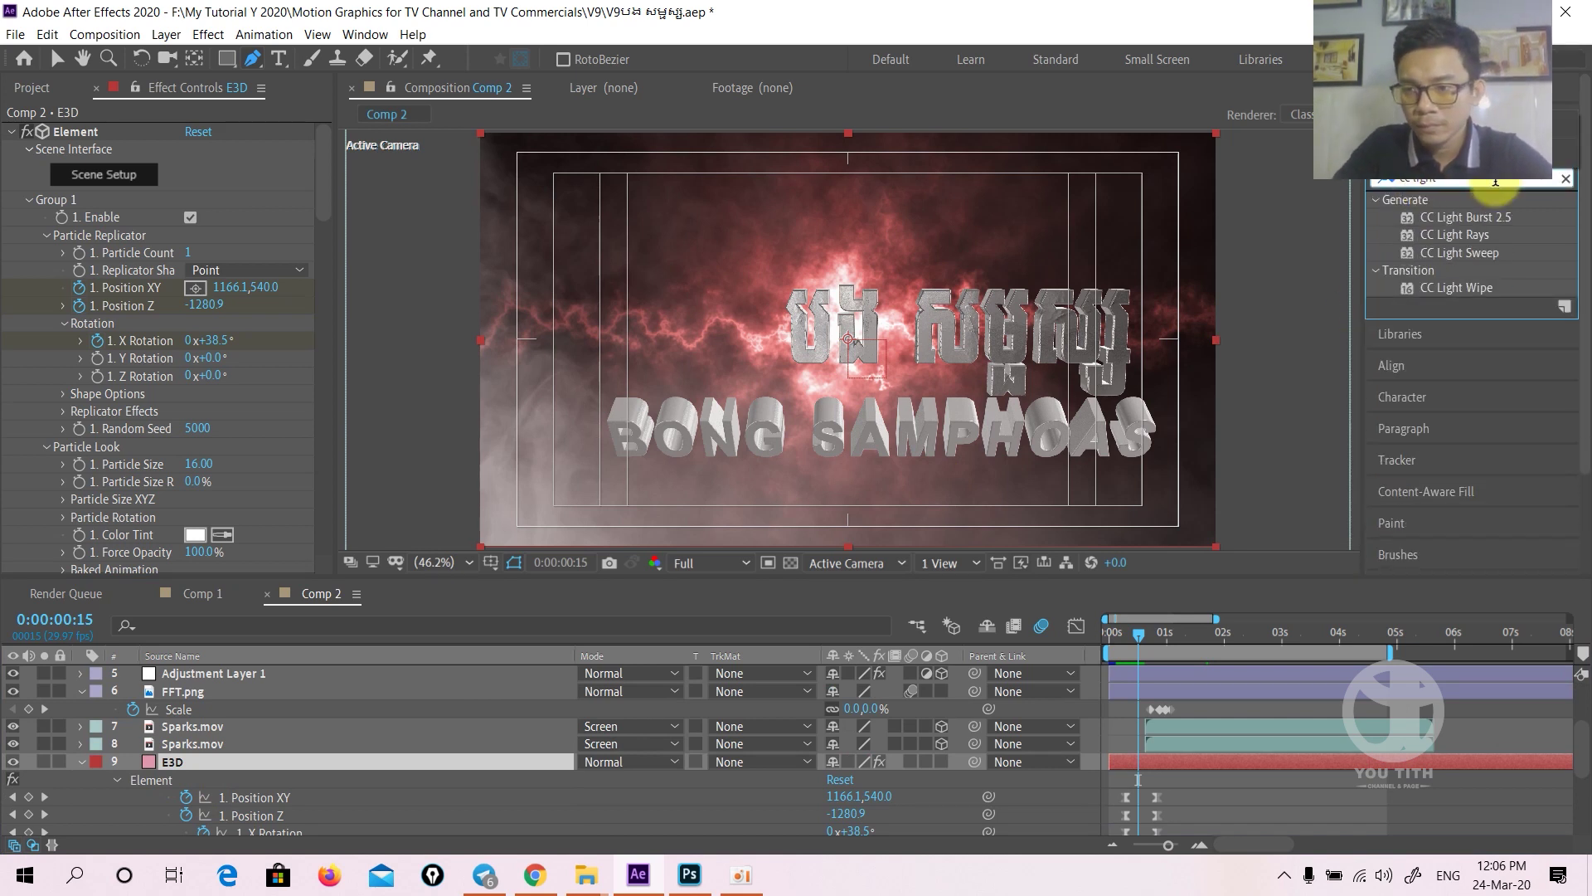
pyautogui.moveTo(1465, 217); pyautogui.dragTo(178, 762)
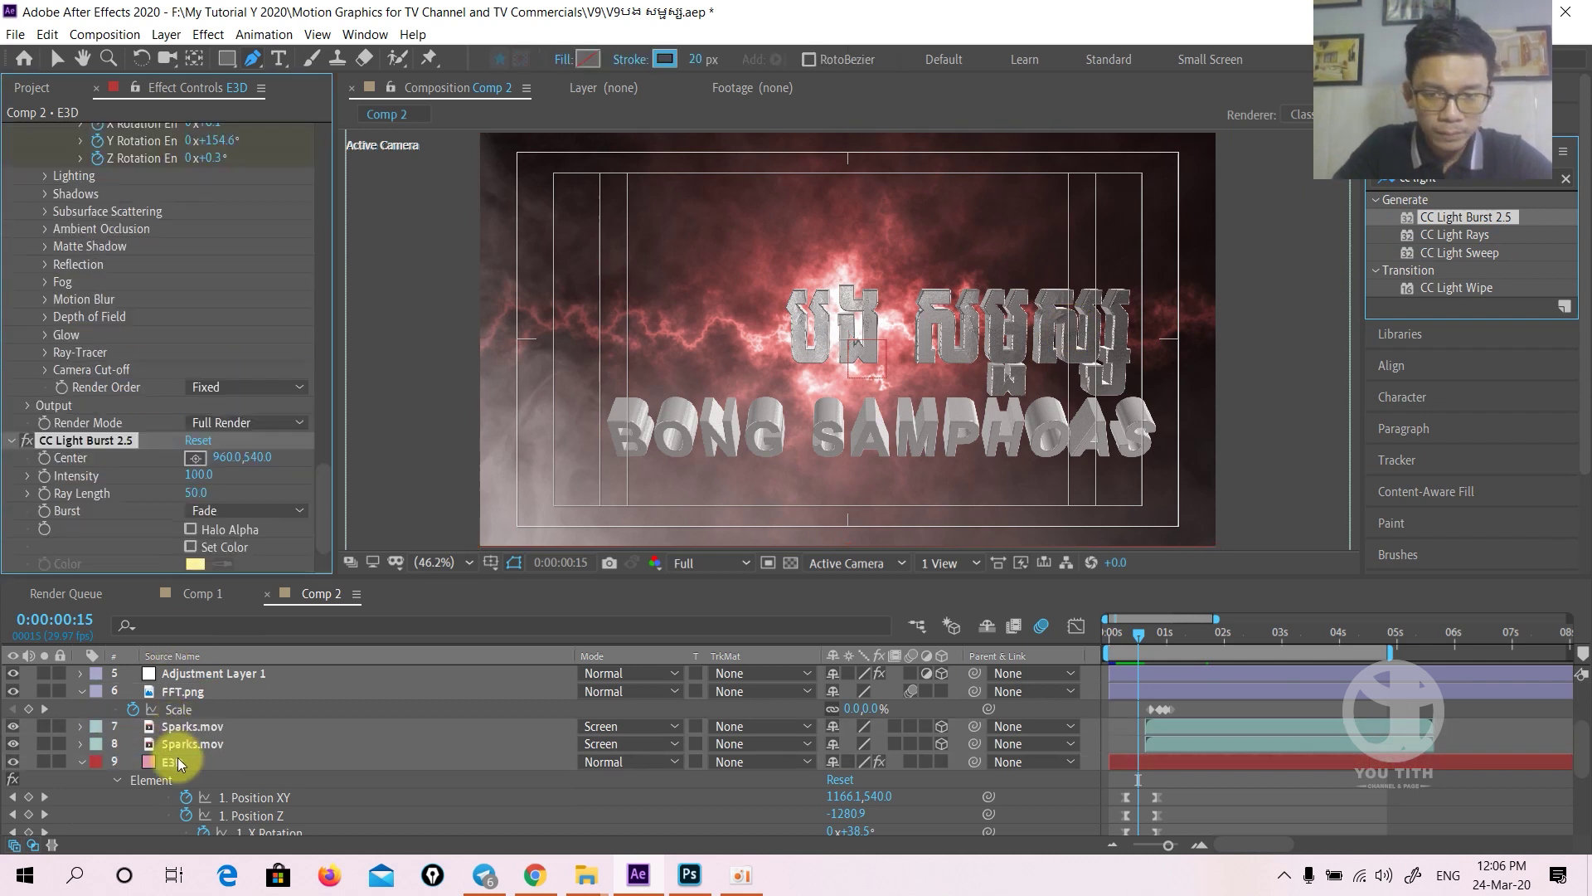
pyautogui.press('v')
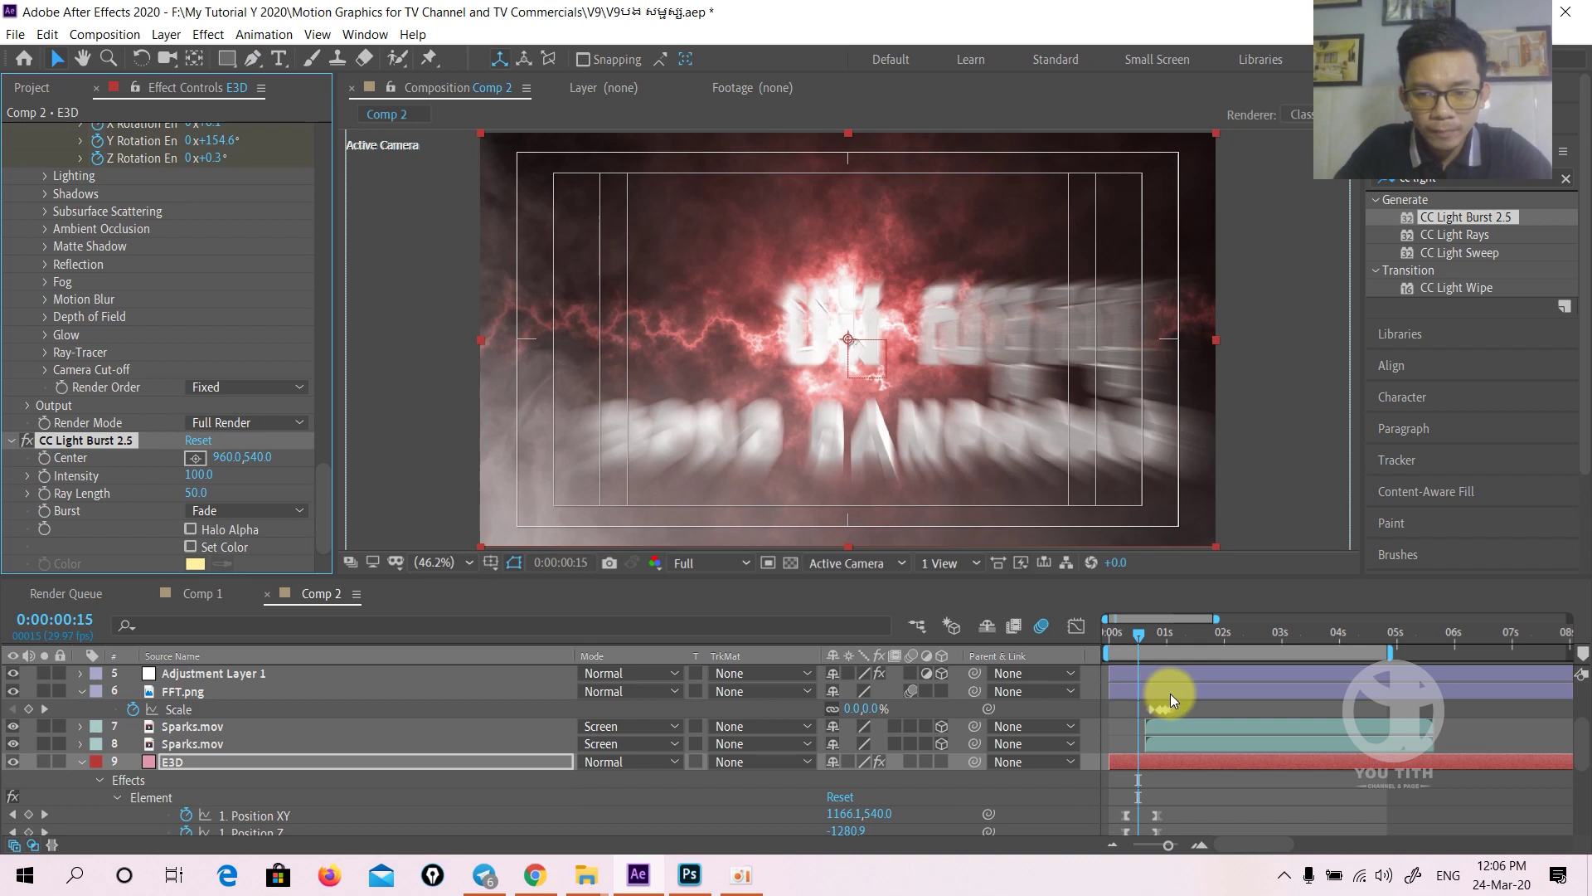
# - Scrub to view the burst, set Ray Length to 0 and confirm the Intensity value
pyautogui.moveTo(1139, 632); pyautogui.dragTo(1174, 630)
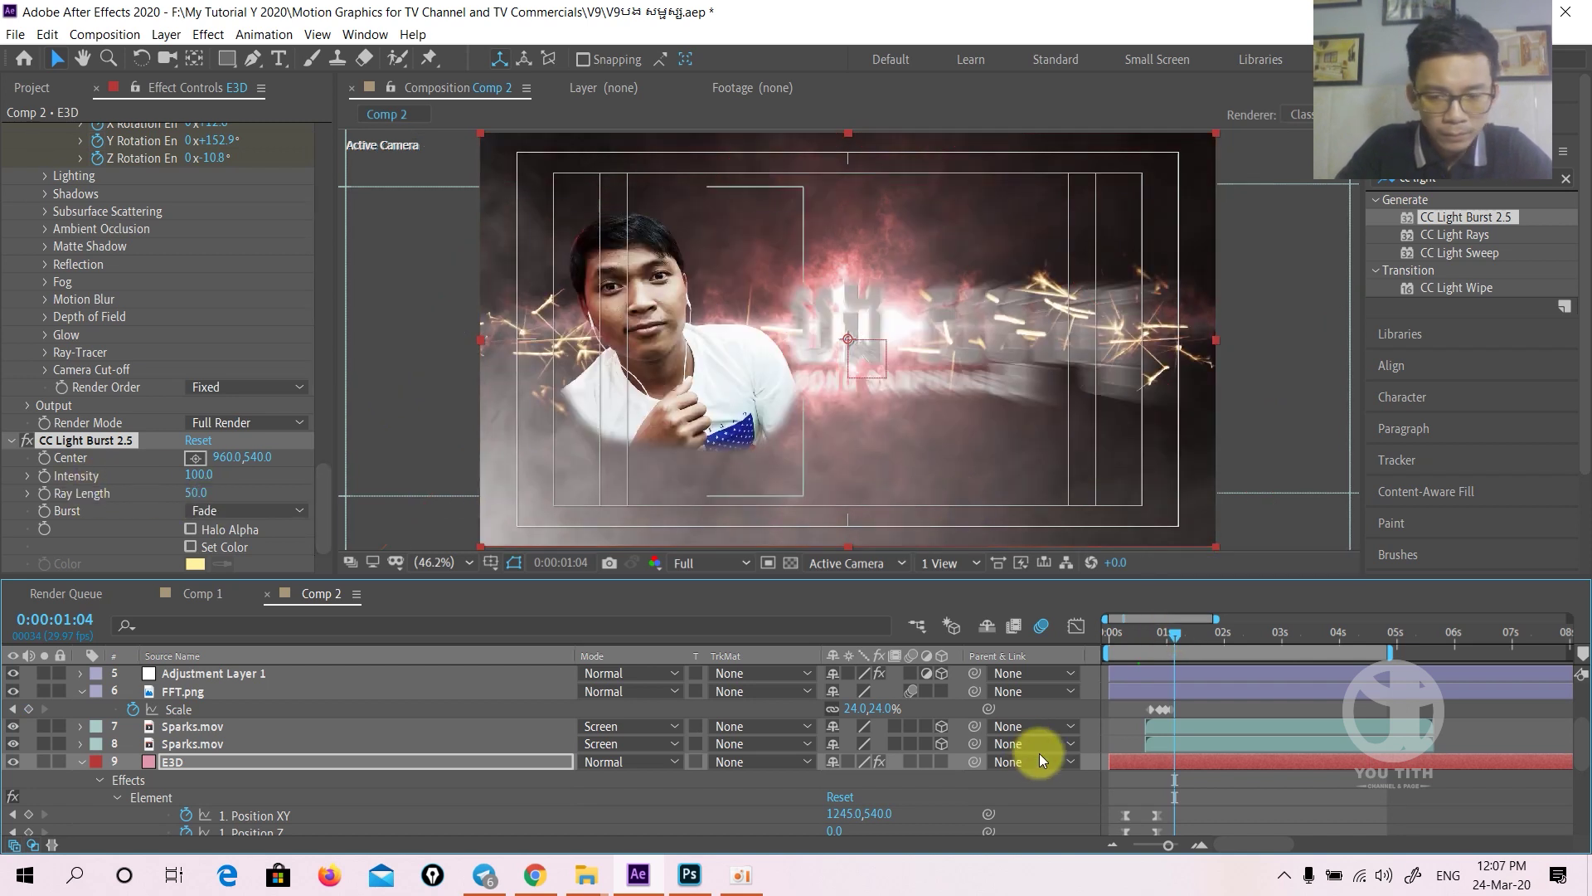
pyautogui.scroll(-2, 1103, 741)
pyautogui.moveTo(1176, 636); pyautogui.dragTo(1154, 632)
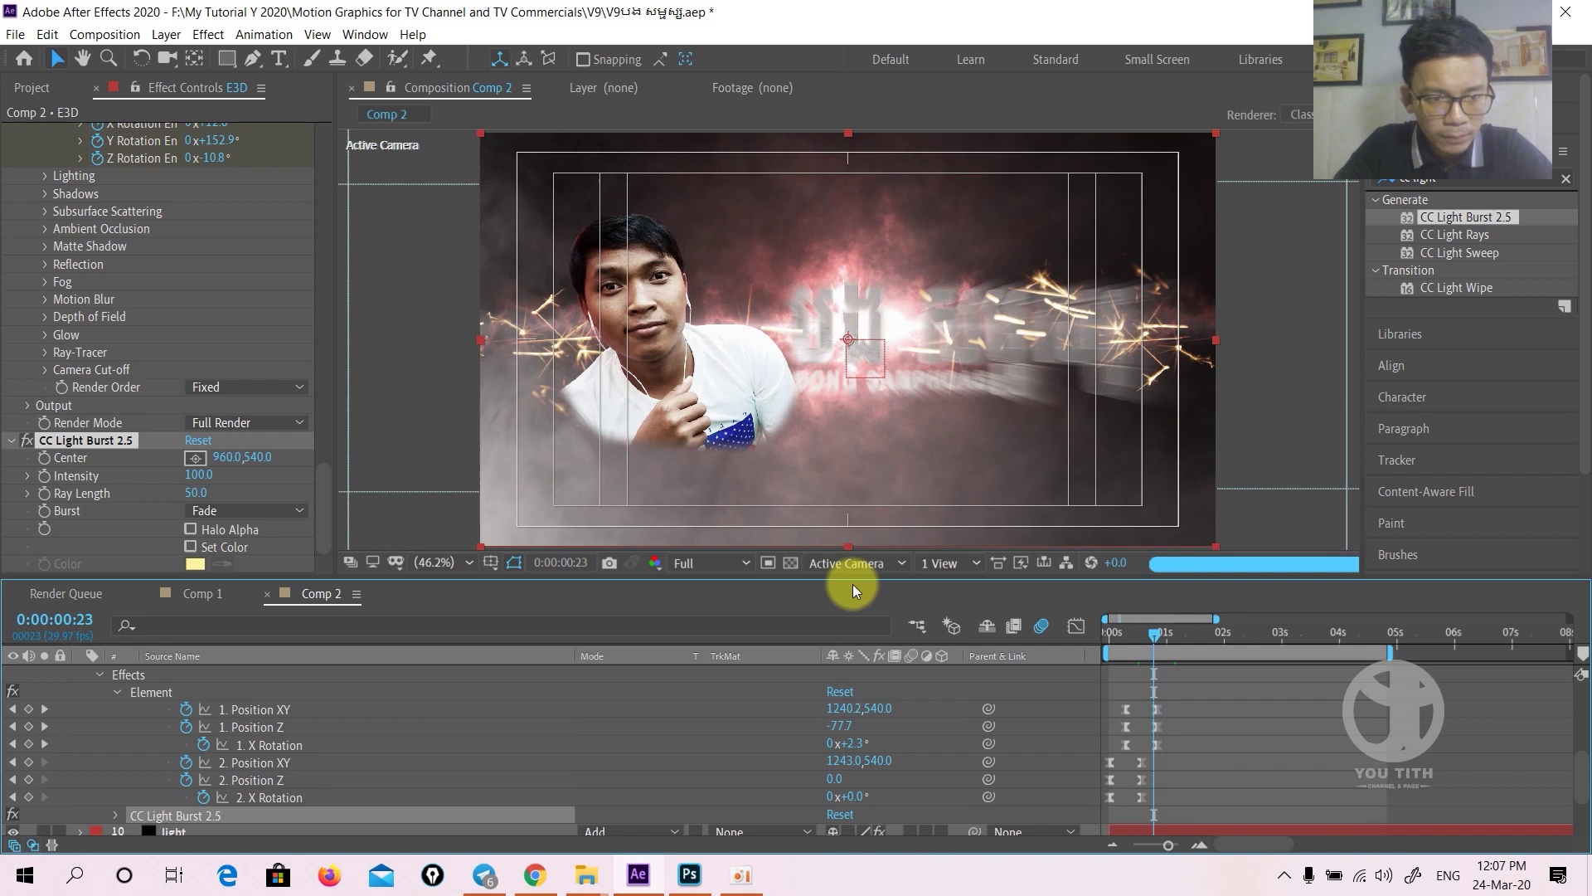
pyautogui.click(200, 493)
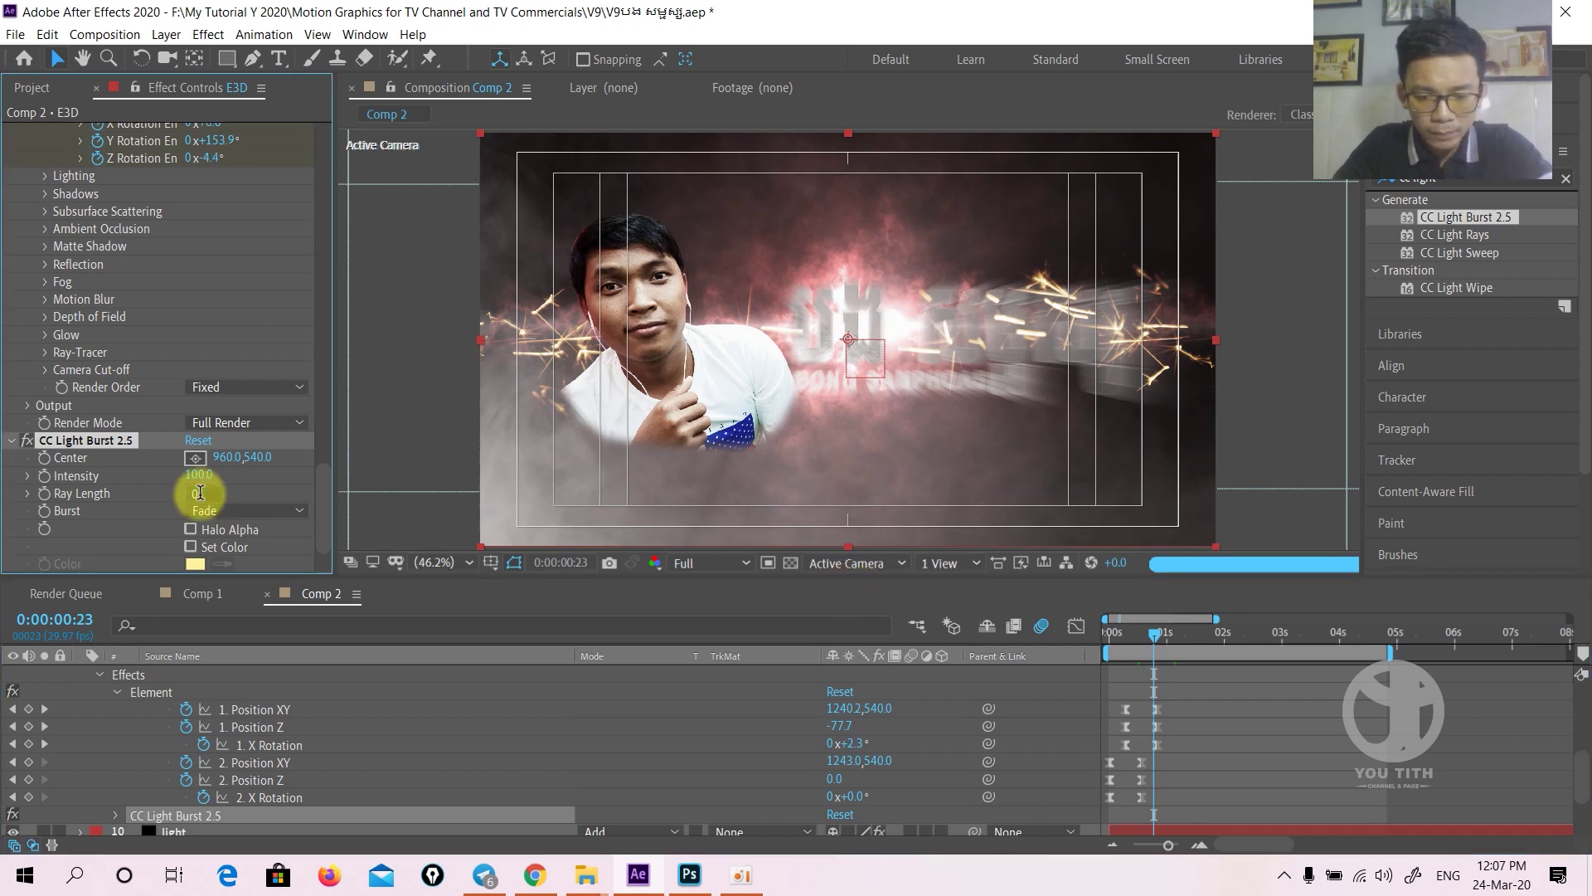
pyautogui.press('Return')
pyautogui.press('Return')
# - Set Intensity to 0, then at frame 0 set Ray Length 50 and Intensity 80
pyautogui.click(199, 475)
pyautogui.write('0')
pyautogui.press('Return')
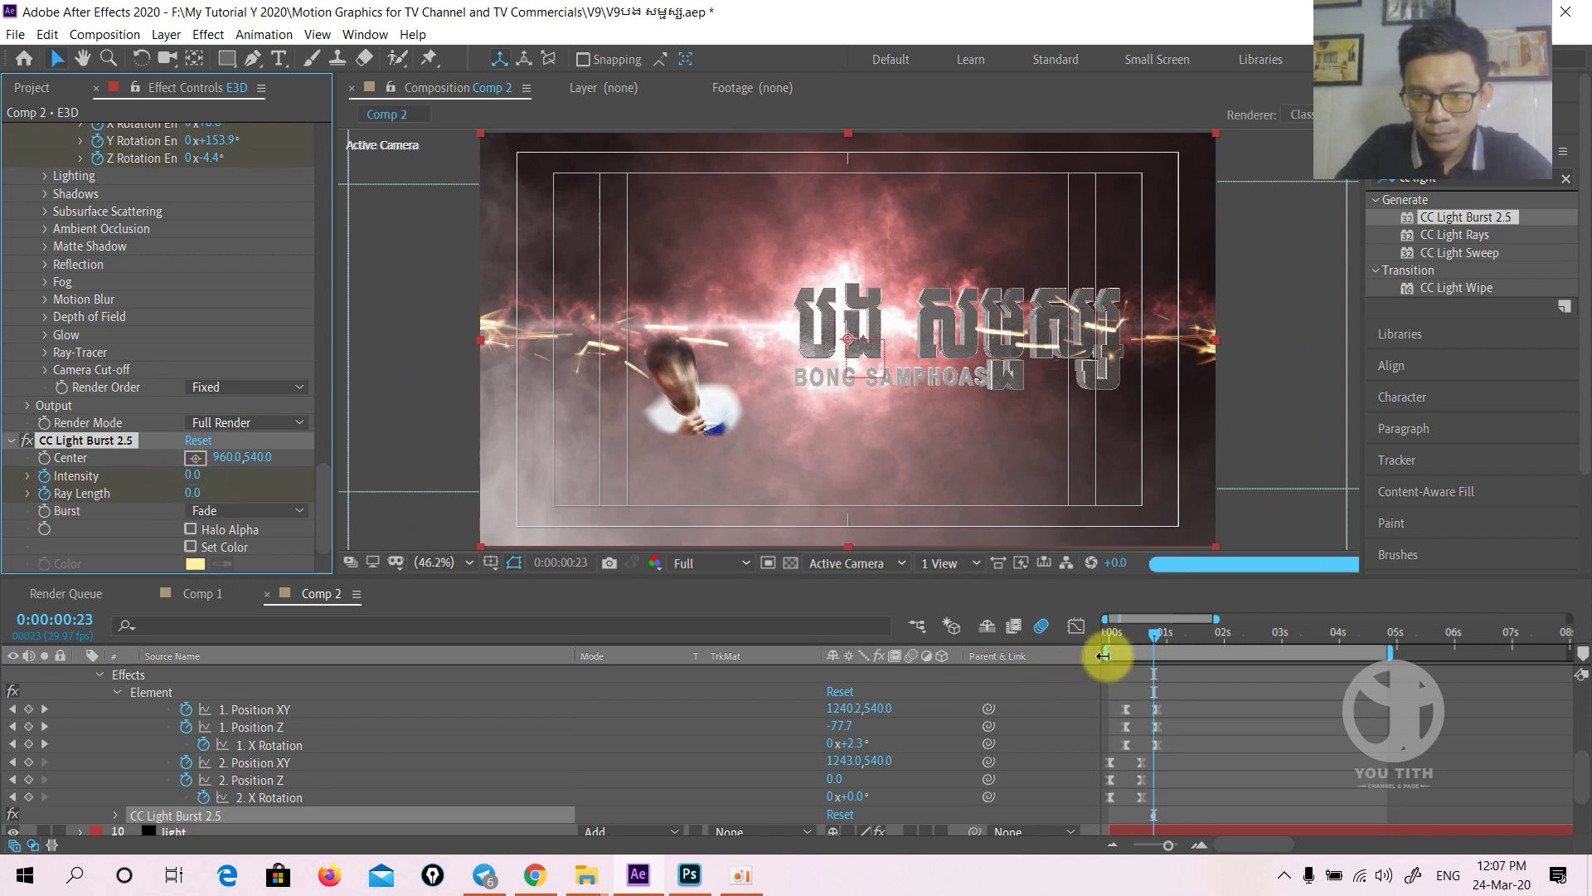
pyautogui.moveTo(1154, 633); pyautogui.dragTo(1067, 643)
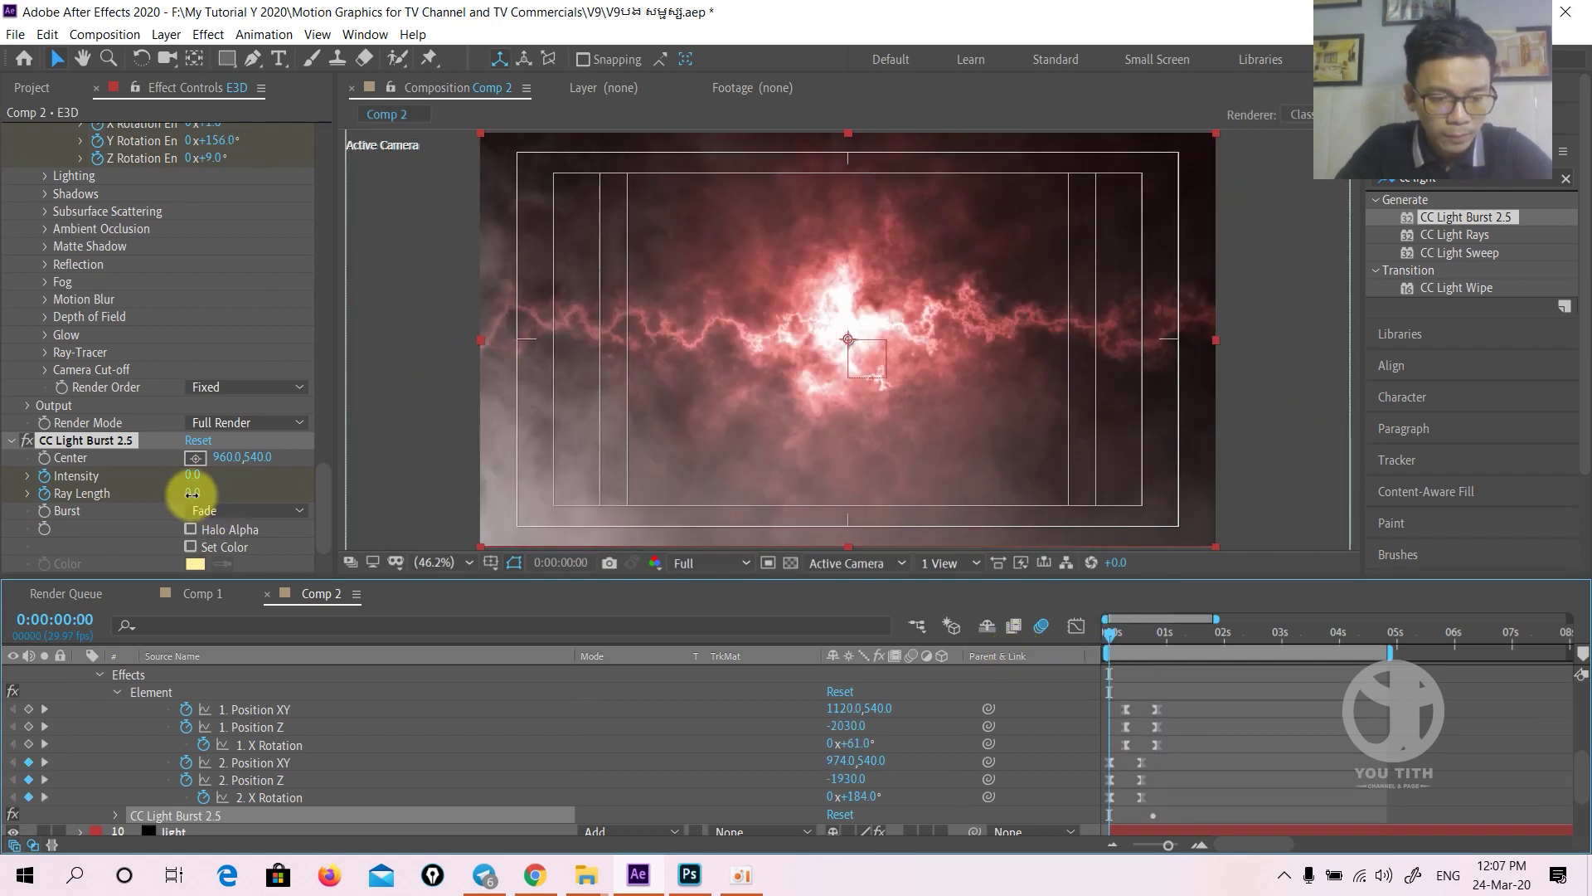
pyautogui.click(193, 494)
pyautogui.write('50')
pyautogui.press('Return')
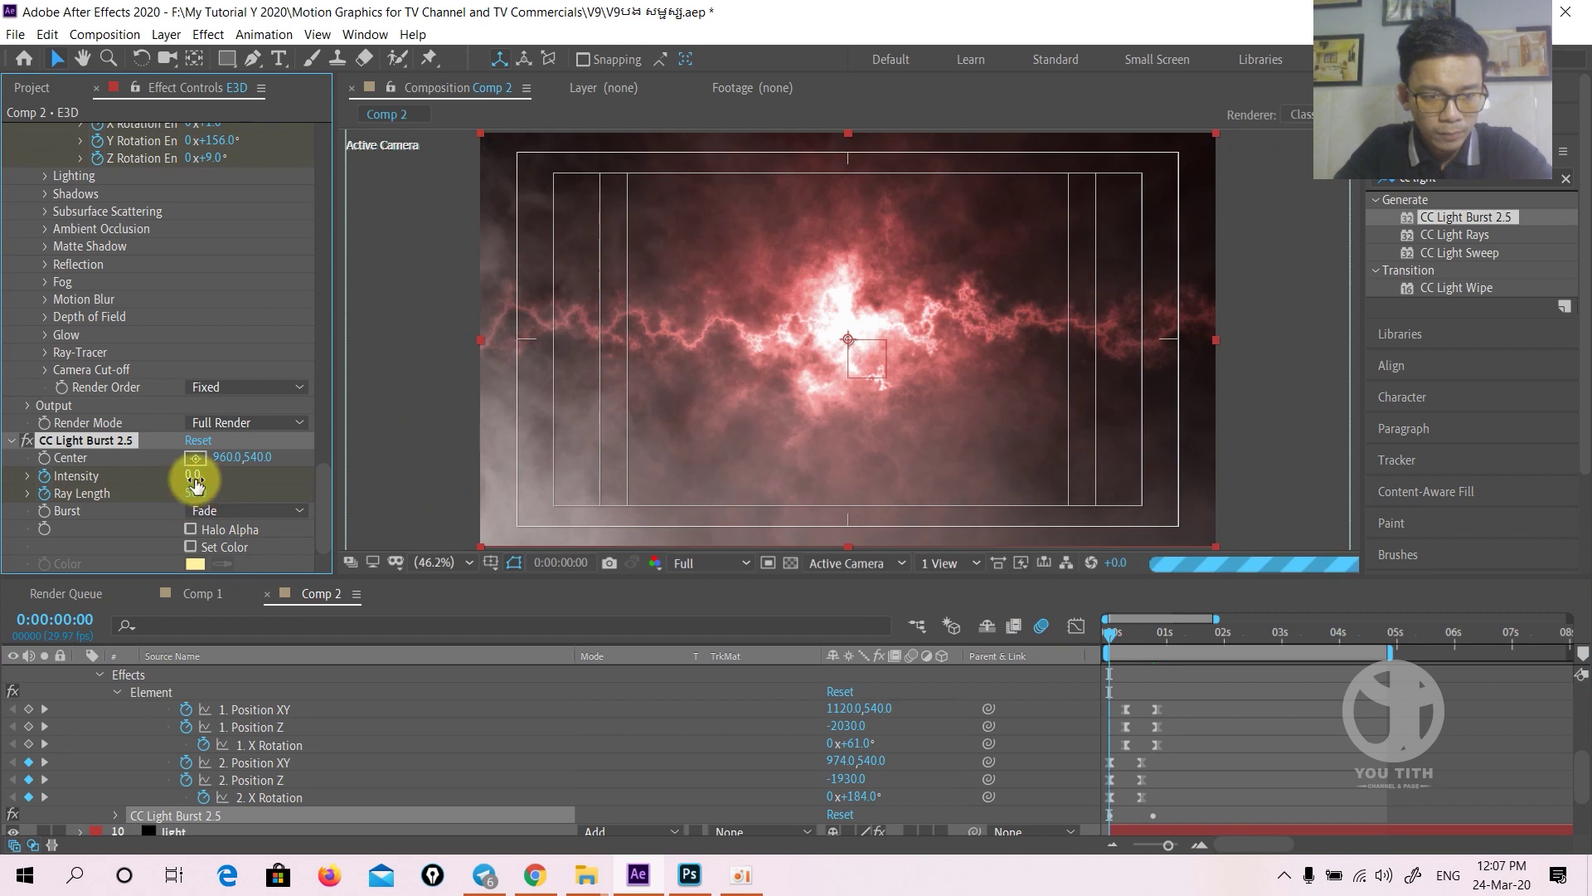
pyautogui.write('80')
pyautogui.press('Return')
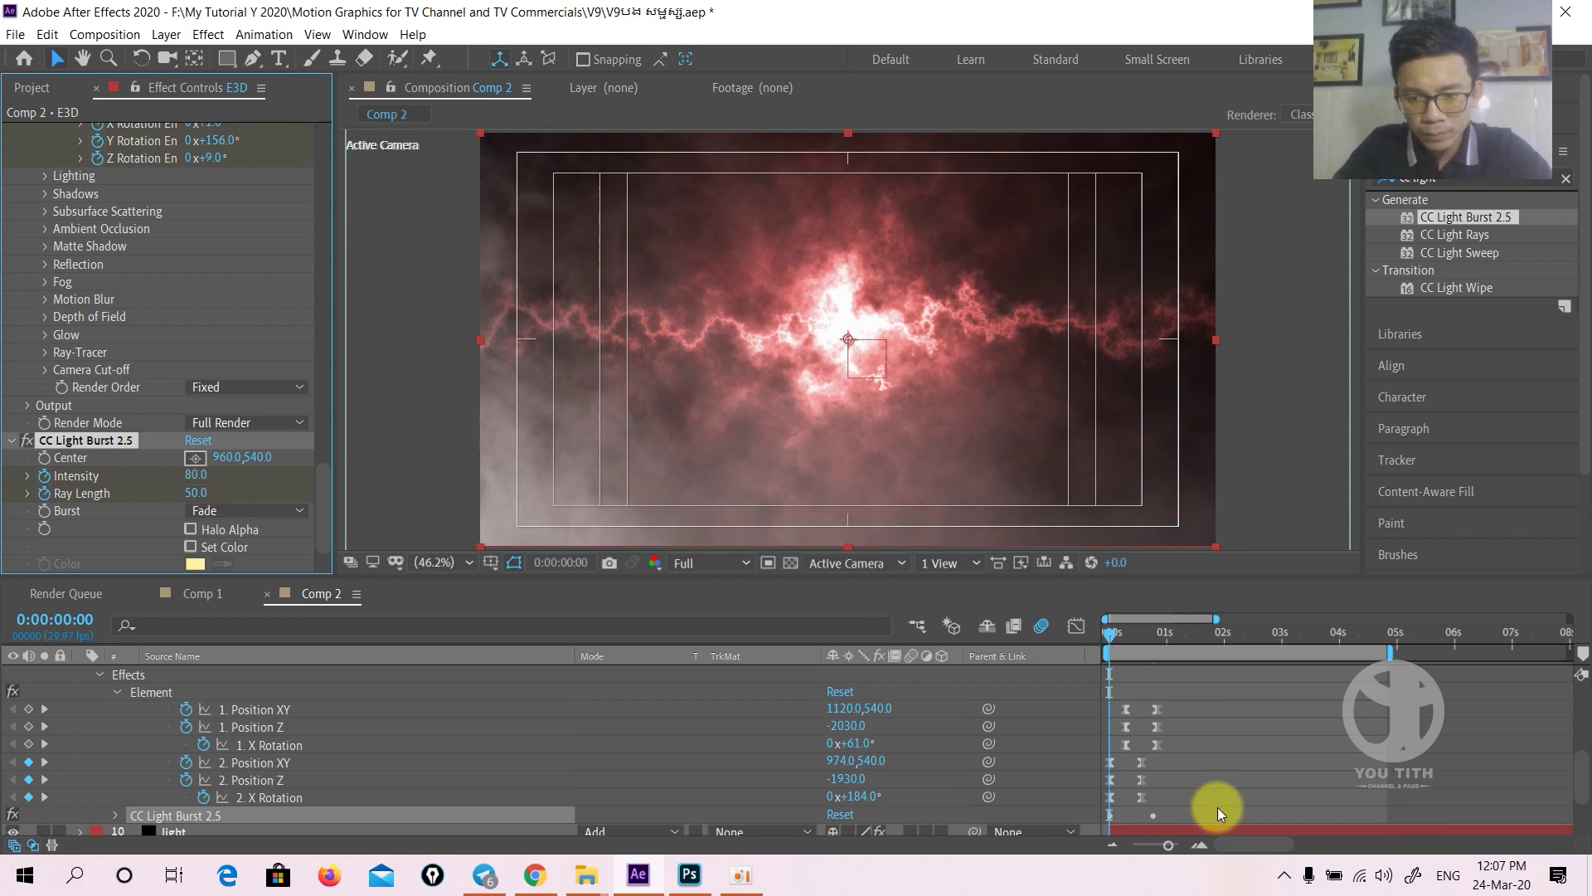
# - Select the Intensity and Ray Length keyframes and apply Easy Ease with F9
pyautogui.click(1218, 807)
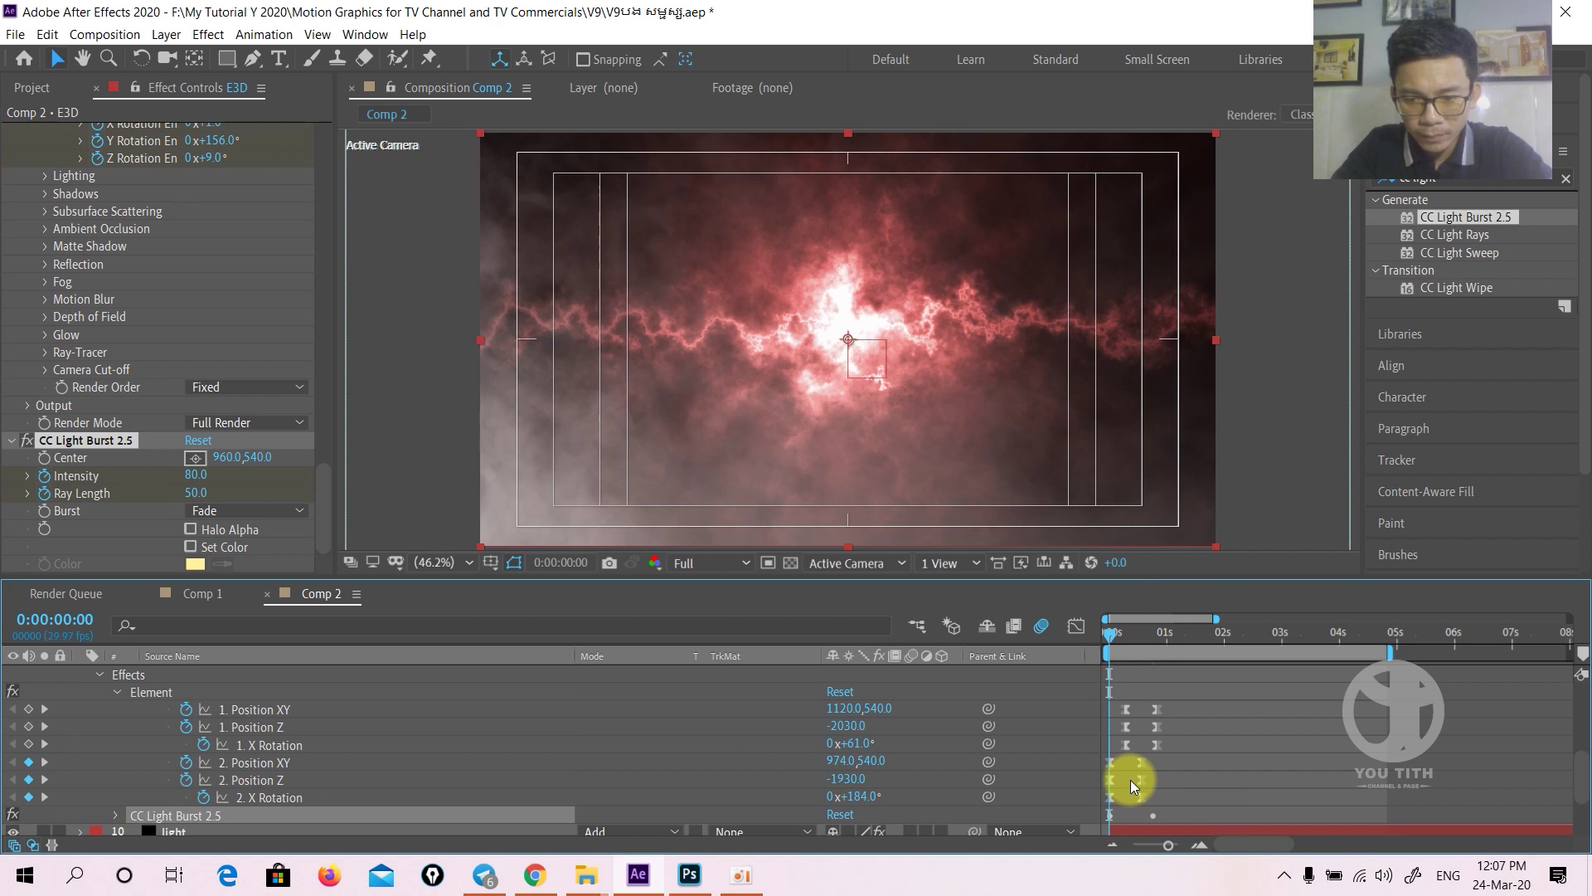
pyautogui.scroll(5, 1132, 780)
pyautogui.scroll(-3, 1126, 770)
pyautogui.scroll(-4, 1126, 770)
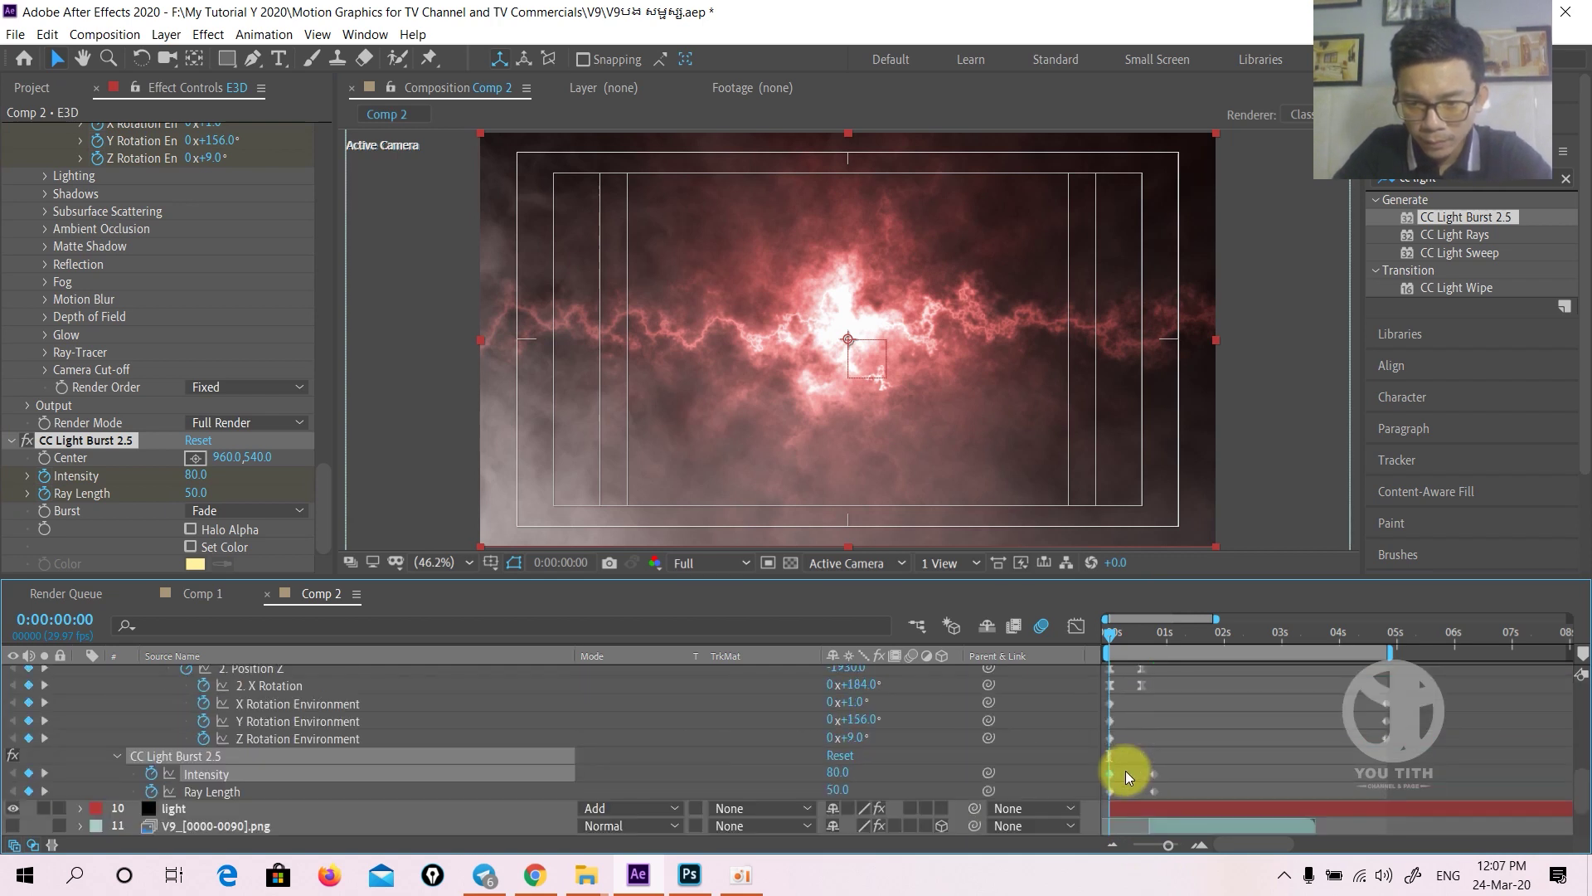
pyautogui.moveTo(1121, 768); pyautogui.dragTo(1108, 794)
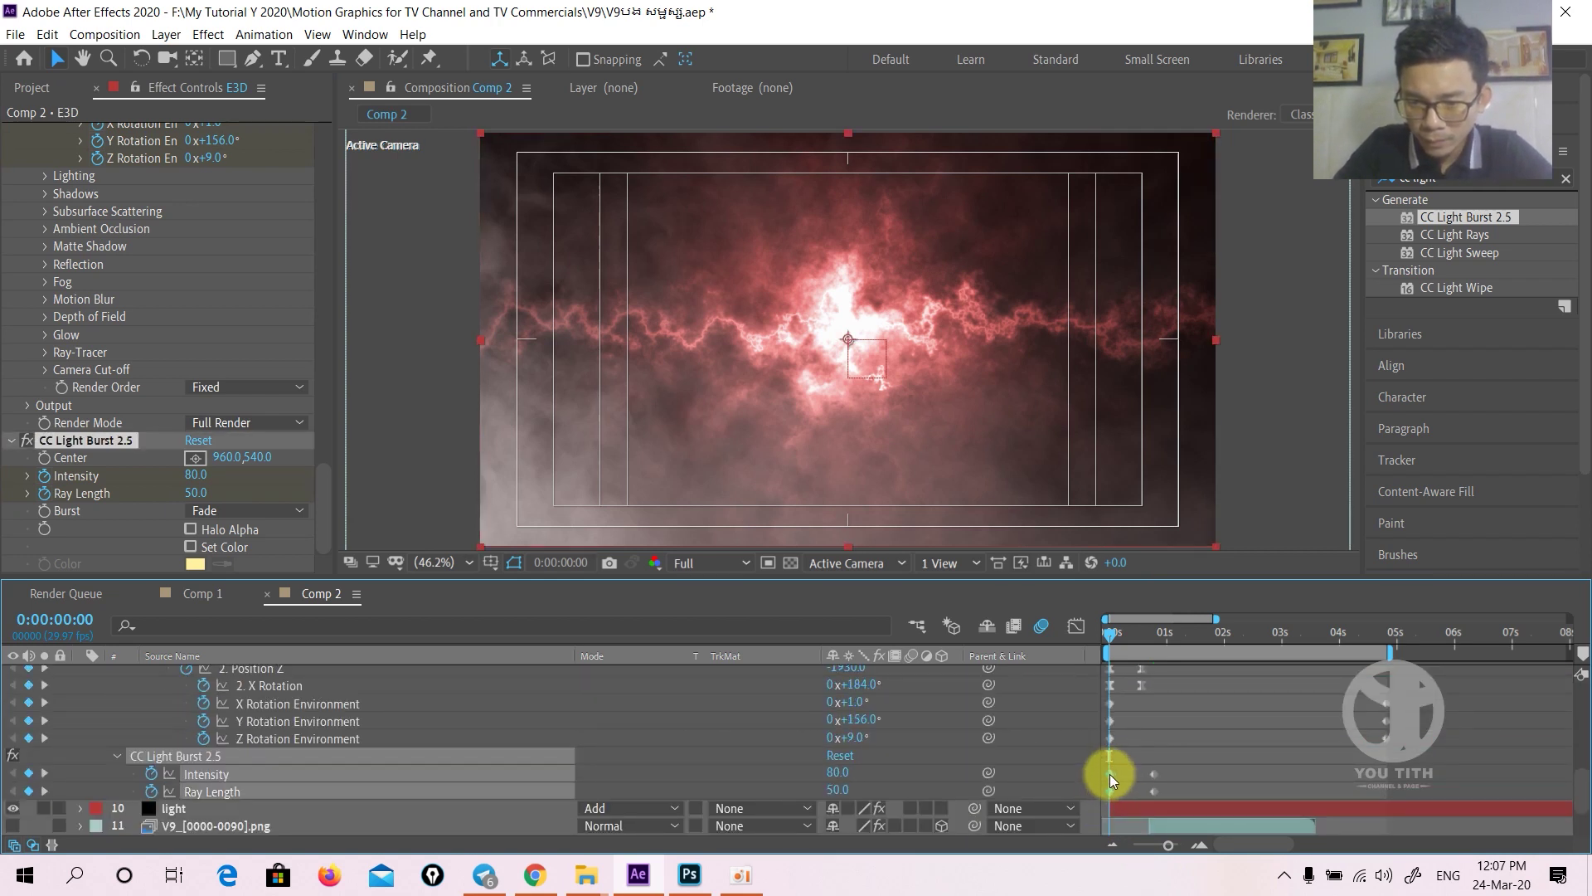
pyautogui.moveTo(1183, 770); pyautogui.dragTo(1118, 803)
pyautogui.press('F9')
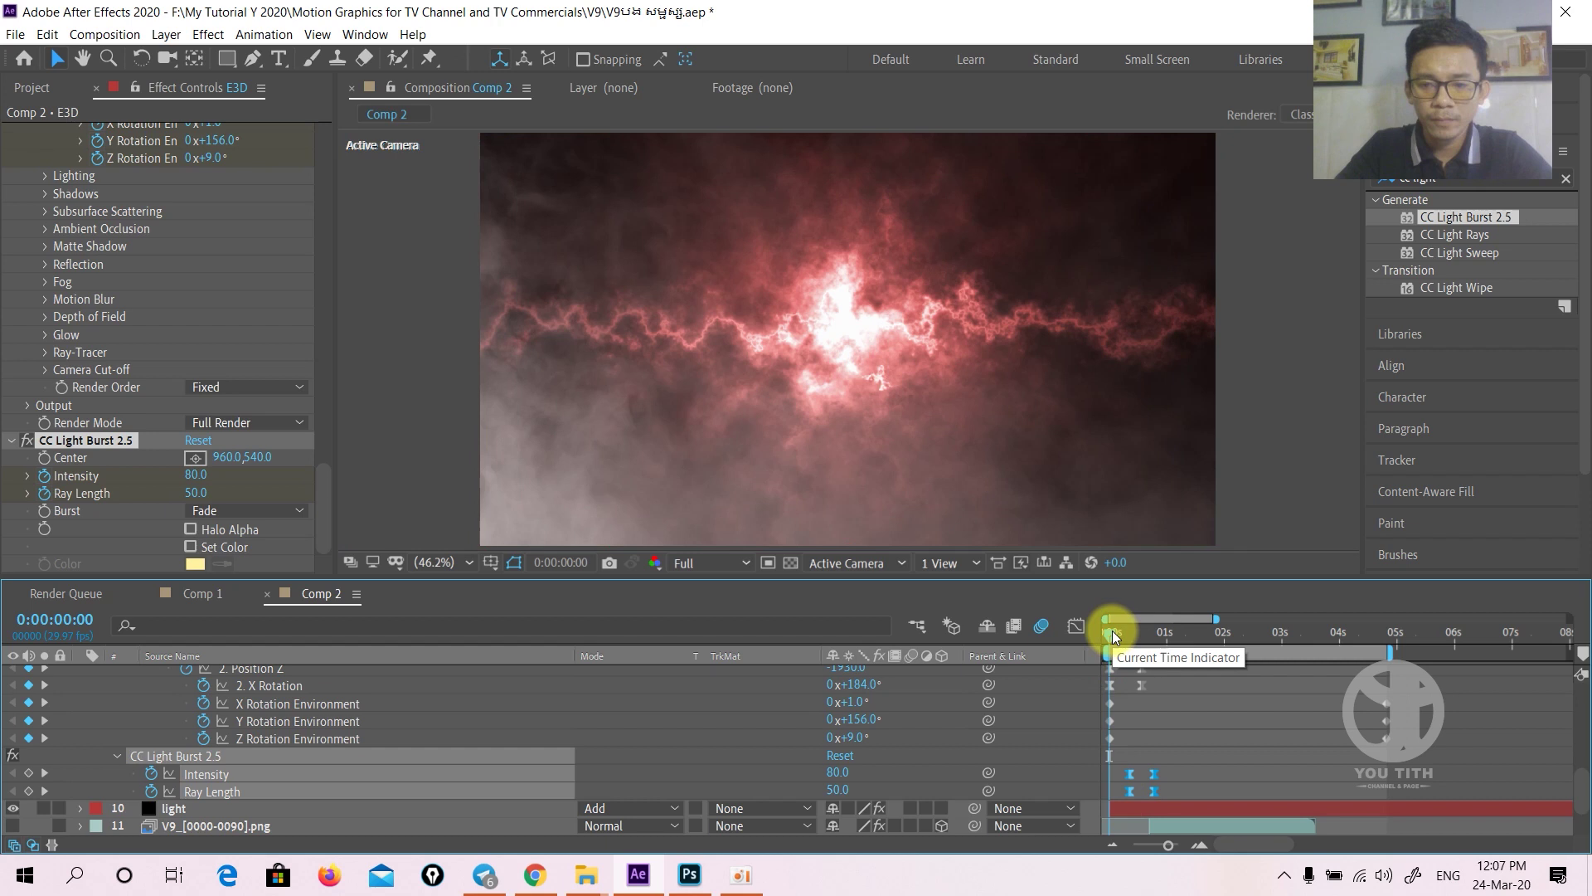
# - Step forward two frames to check the burst, then select the Sparks.mov layer
pyautogui.click(1112, 630)
pyautogui.click(1112, 630)
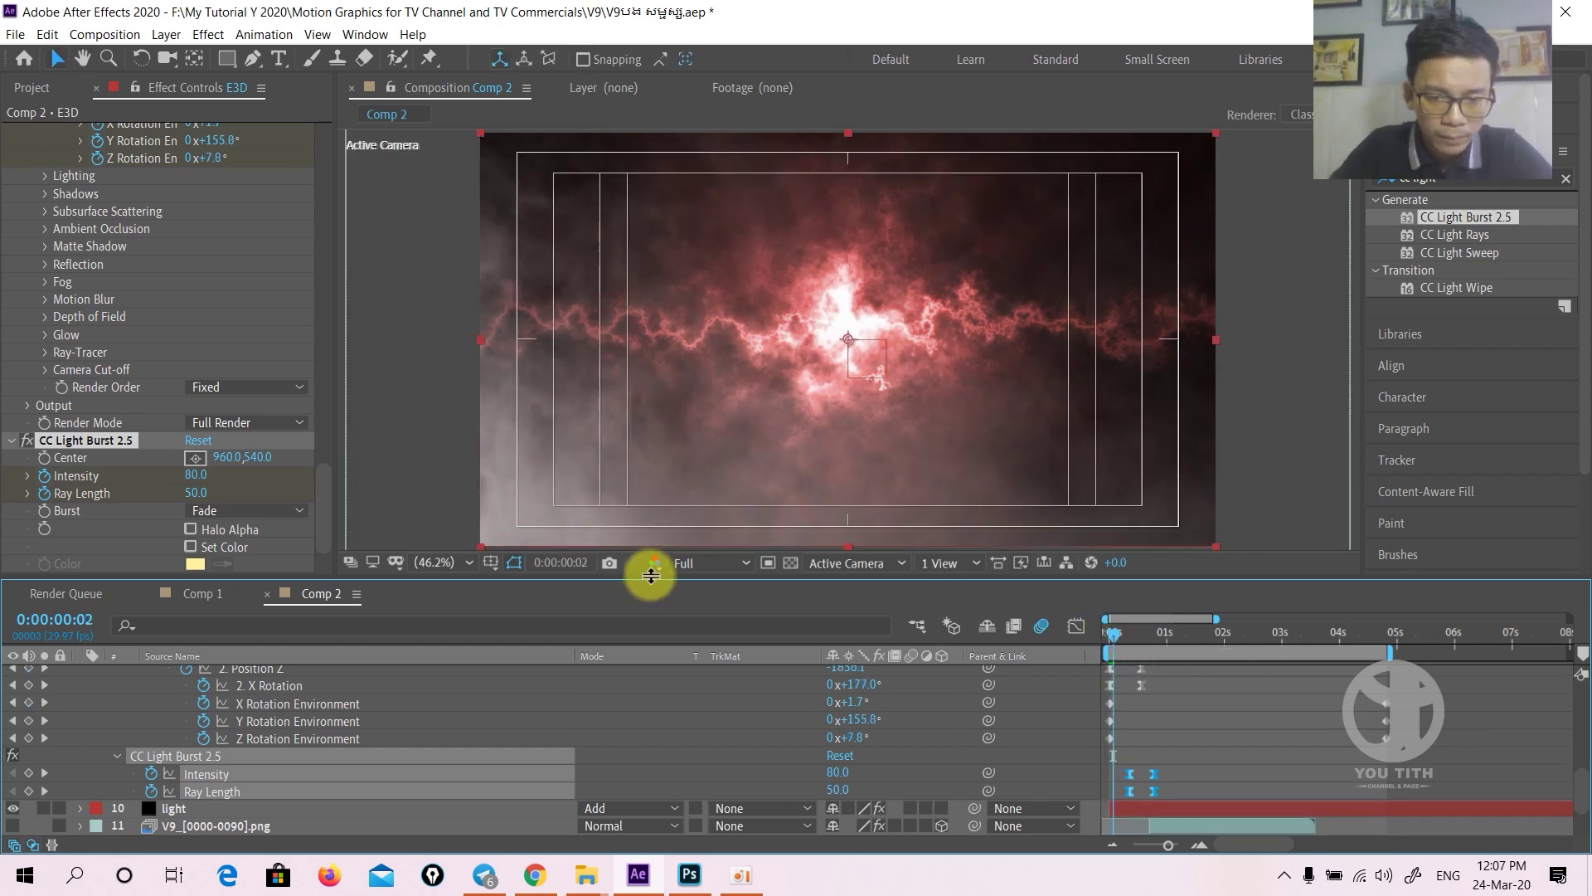
pyautogui.moveTo(647, 580); pyautogui.dragTo(655, 506)
pyautogui.scroll(5, 337, 653)
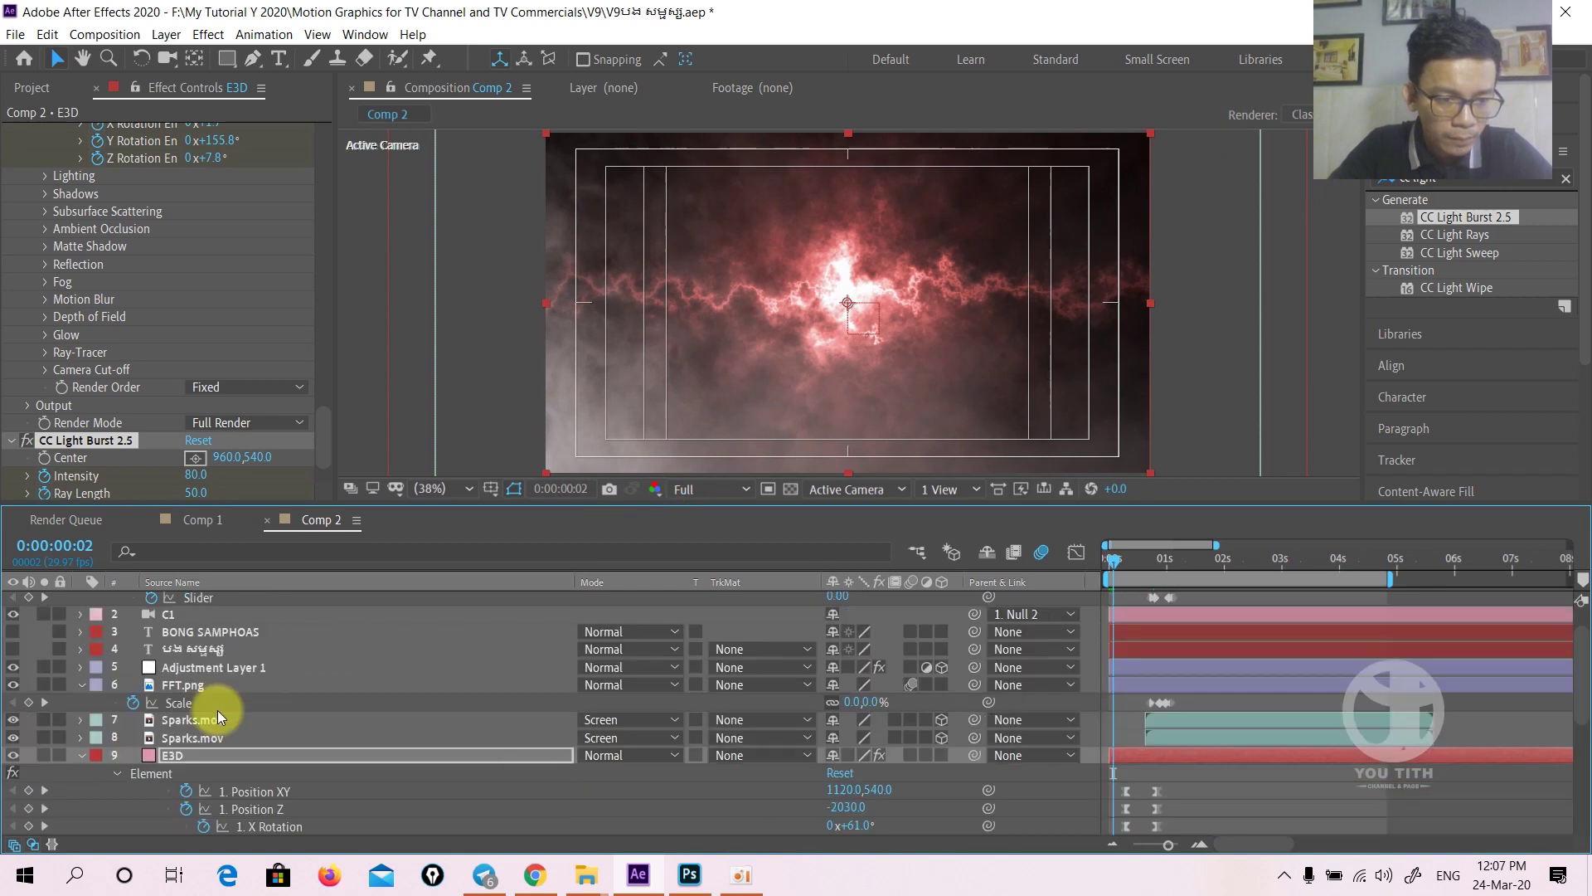
pyautogui.click(202, 718)
# - Toggle and solo Sparks.mov, inspect the adjustment layer's colour effects, then select sphere.mov
pyautogui.click(14, 721)
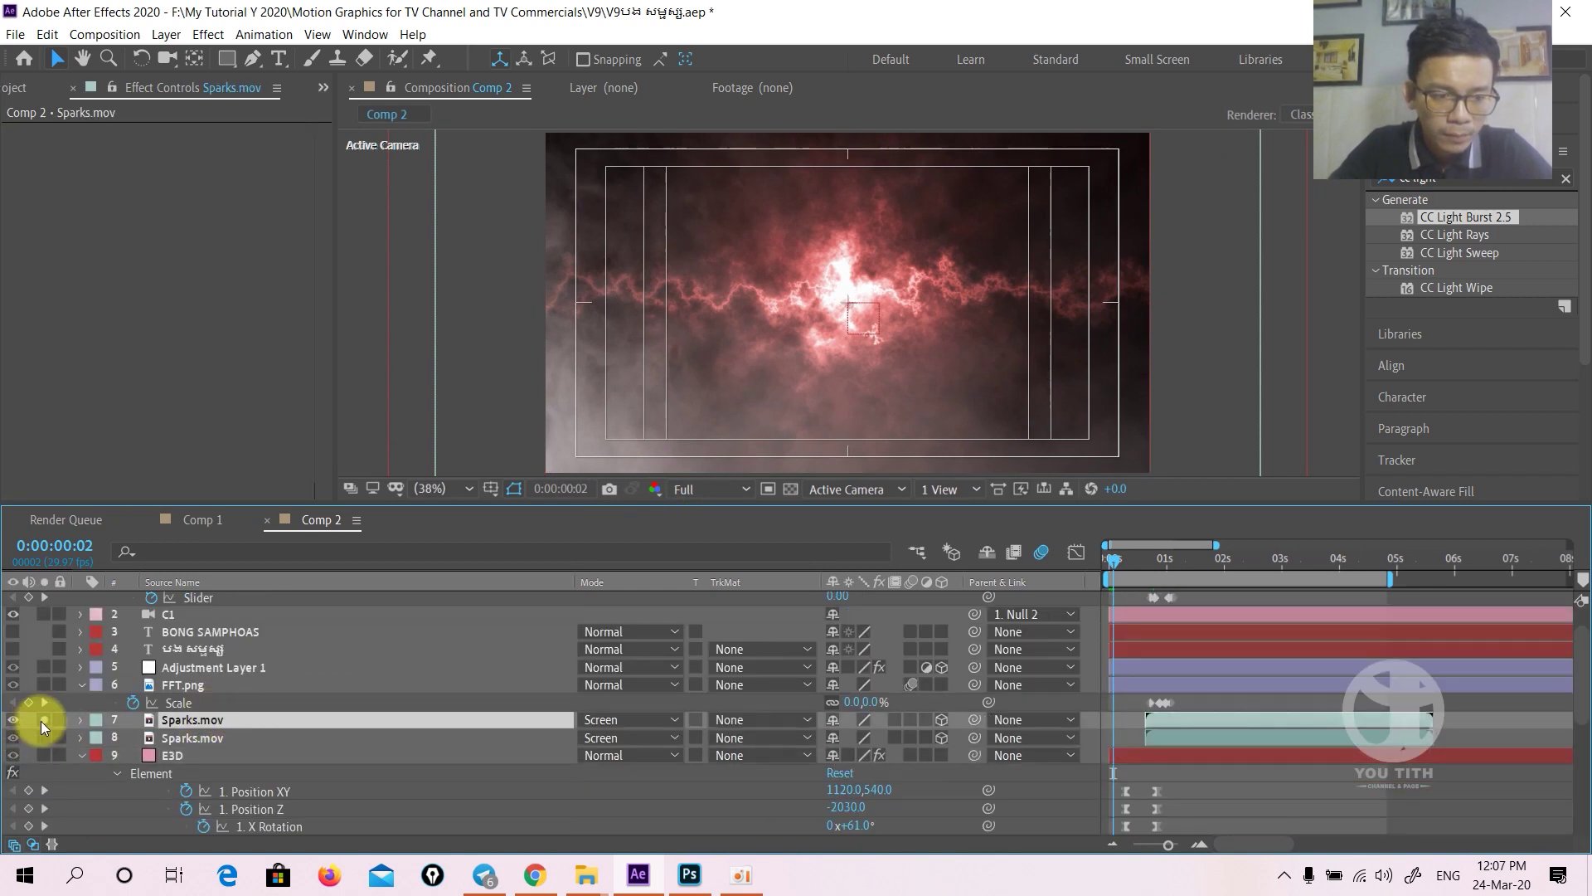
pyautogui.click(41, 720)
pyautogui.click(41, 720)
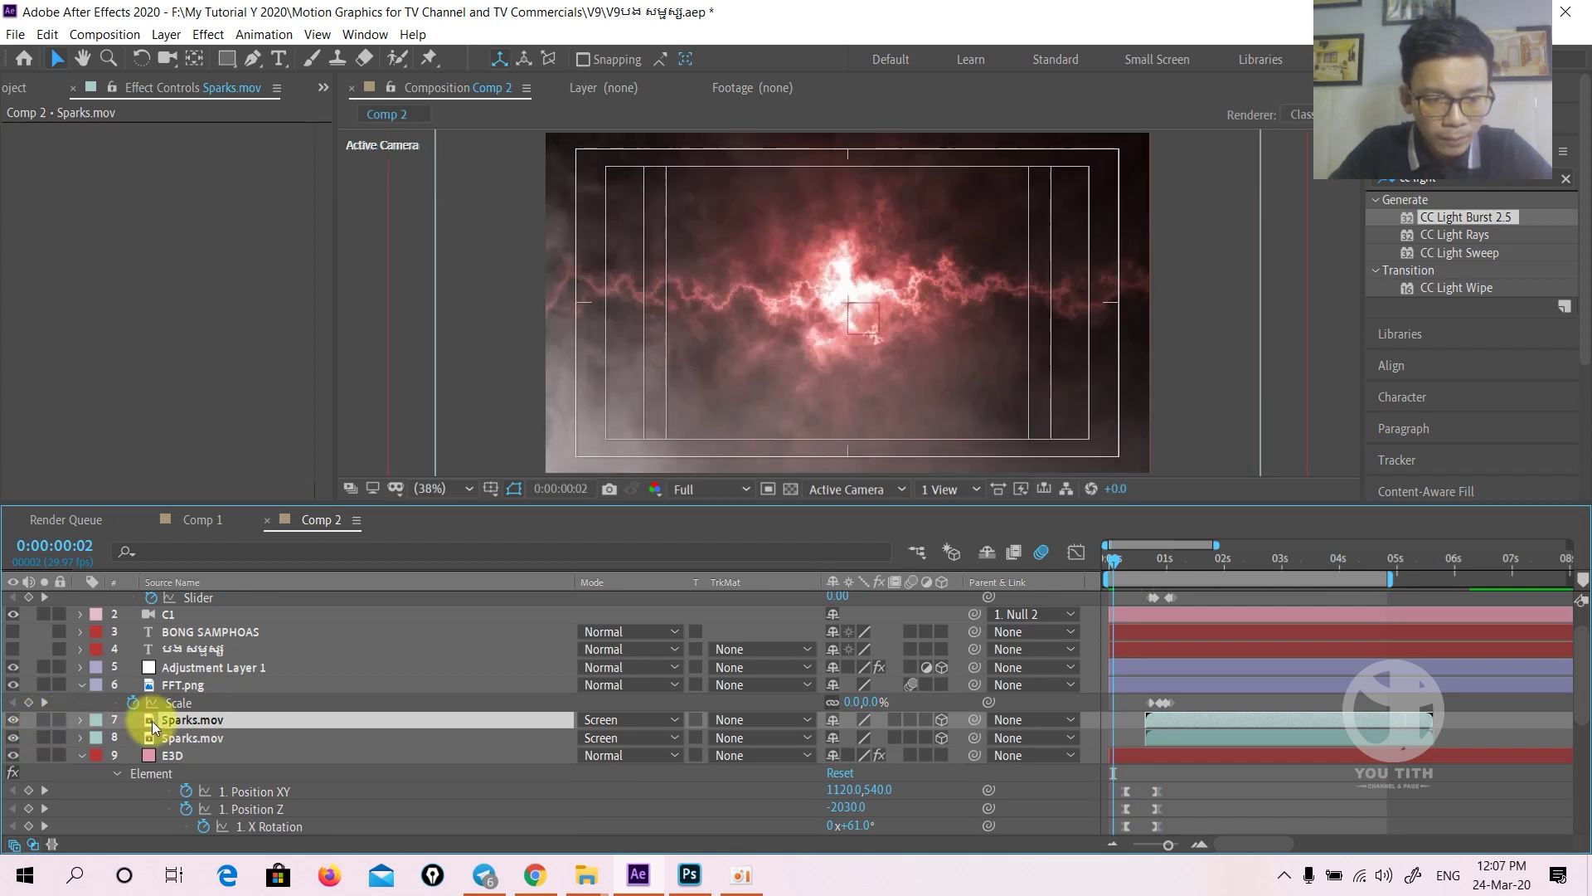
pyautogui.click(197, 667)
pyautogui.scroll(1, 197, 669)
pyautogui.scroll(-5, 198, 668)
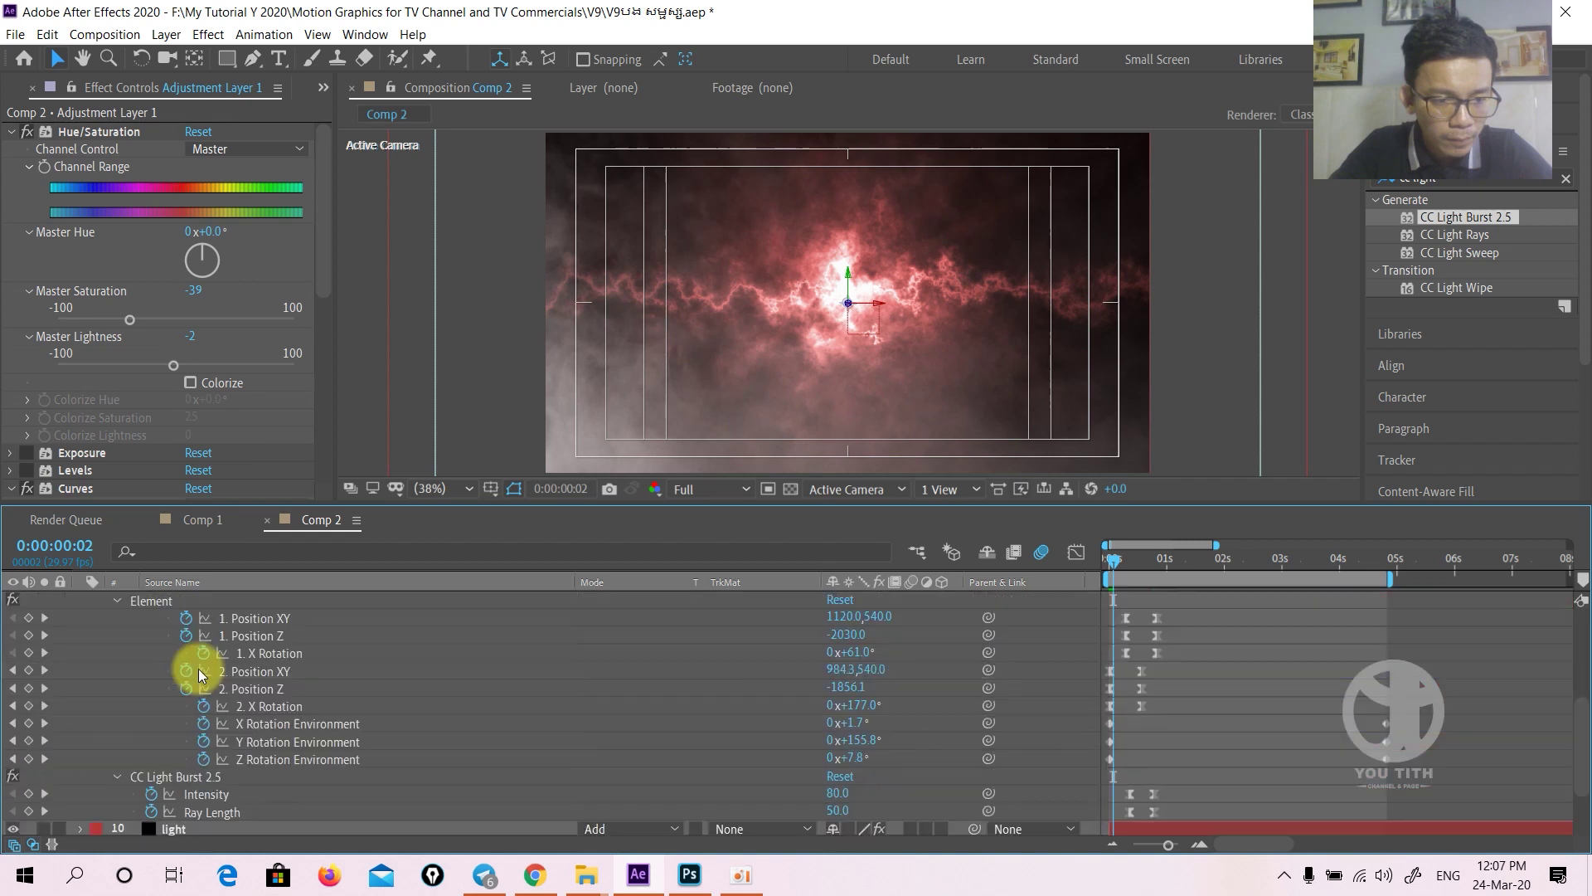
pyautogui.scroll(-2, 198, 669)
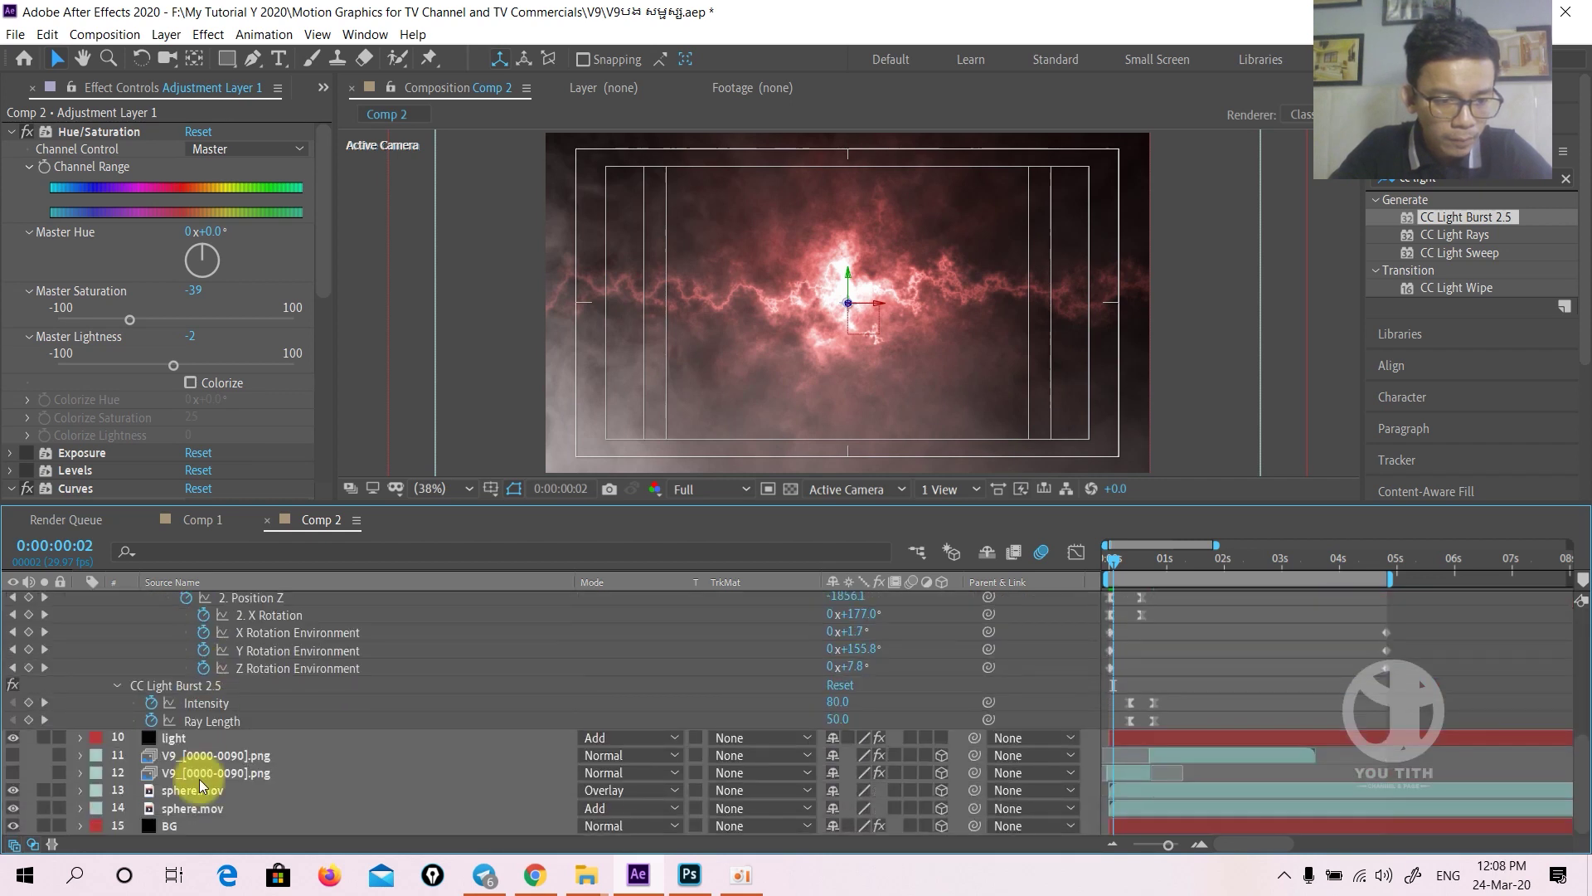
pyautogui.click(189, 793)
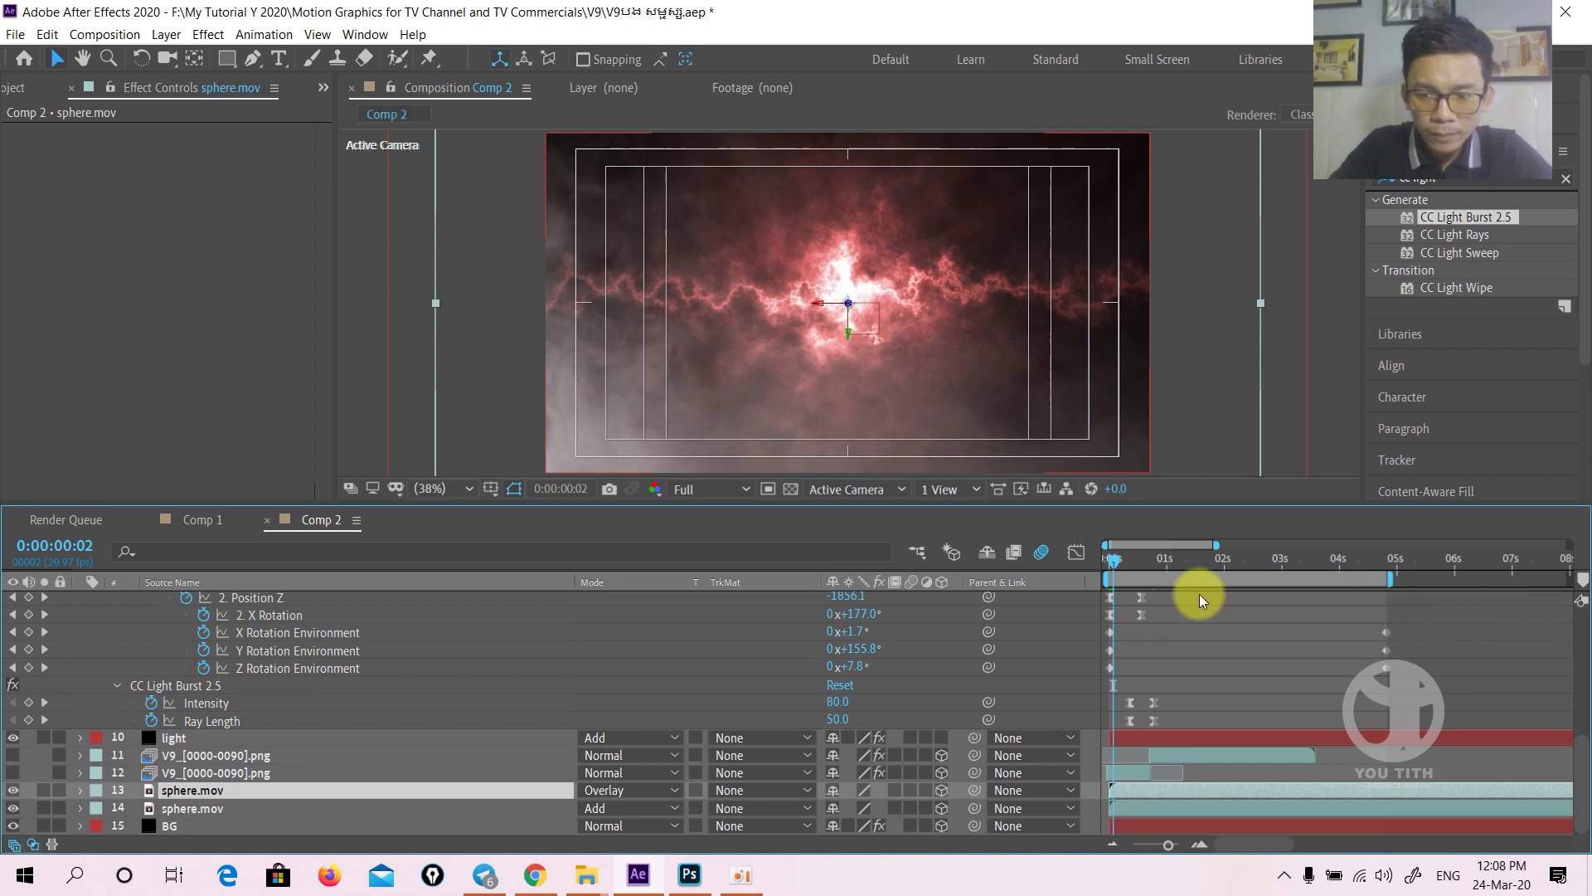
# - Preview Comp 2 from 0:00:00:17 up to 0:00:01:05, then show the Project panel
pyautogui.click(1143, 562)
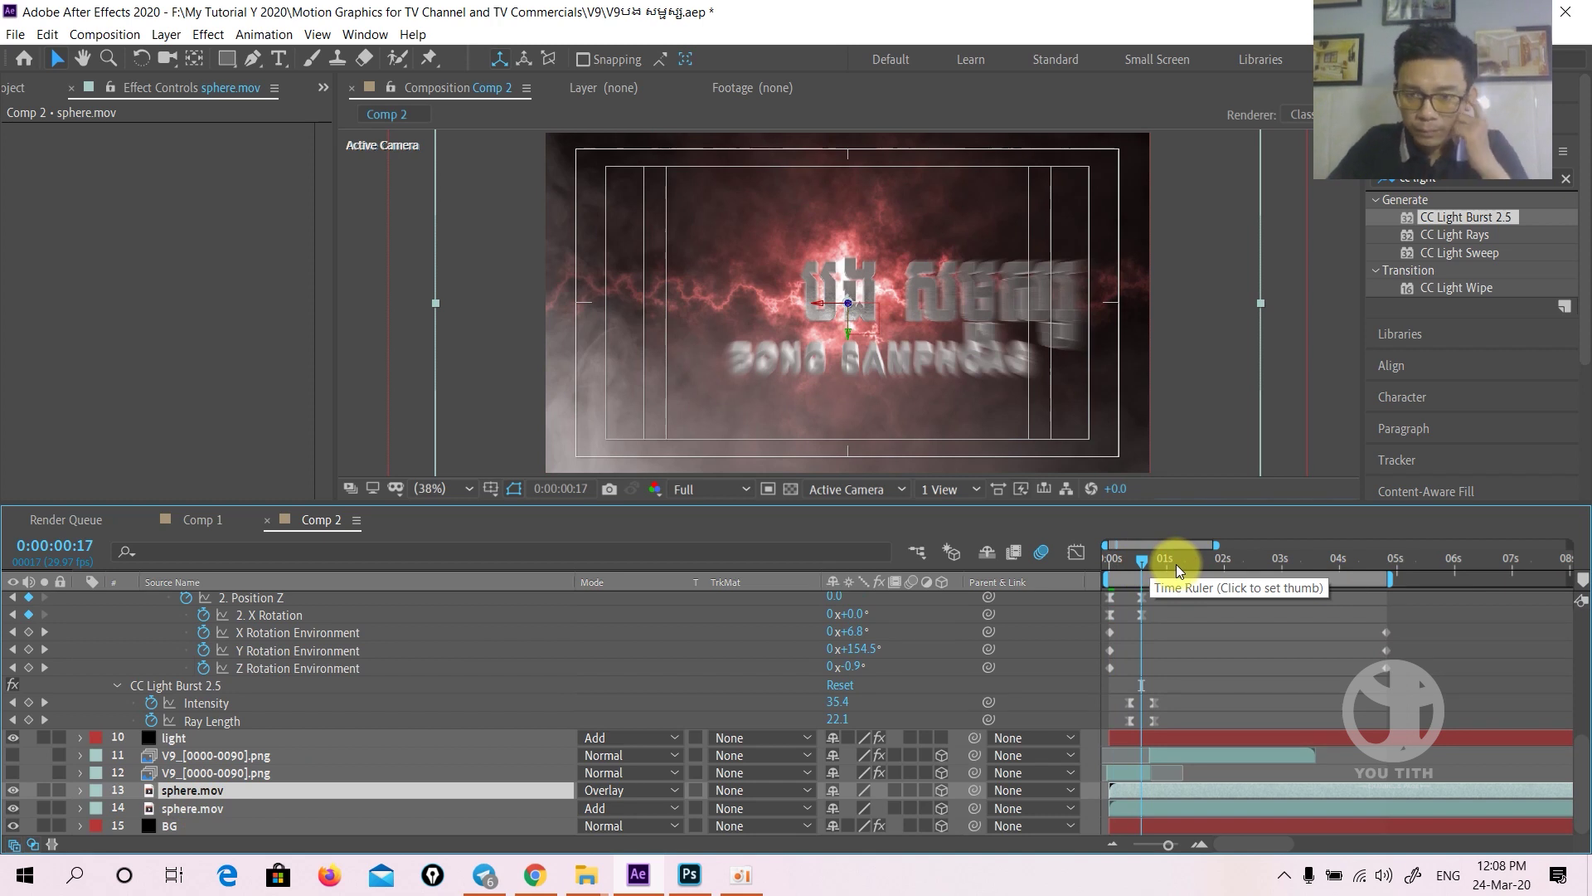
pyautogui.press('space')
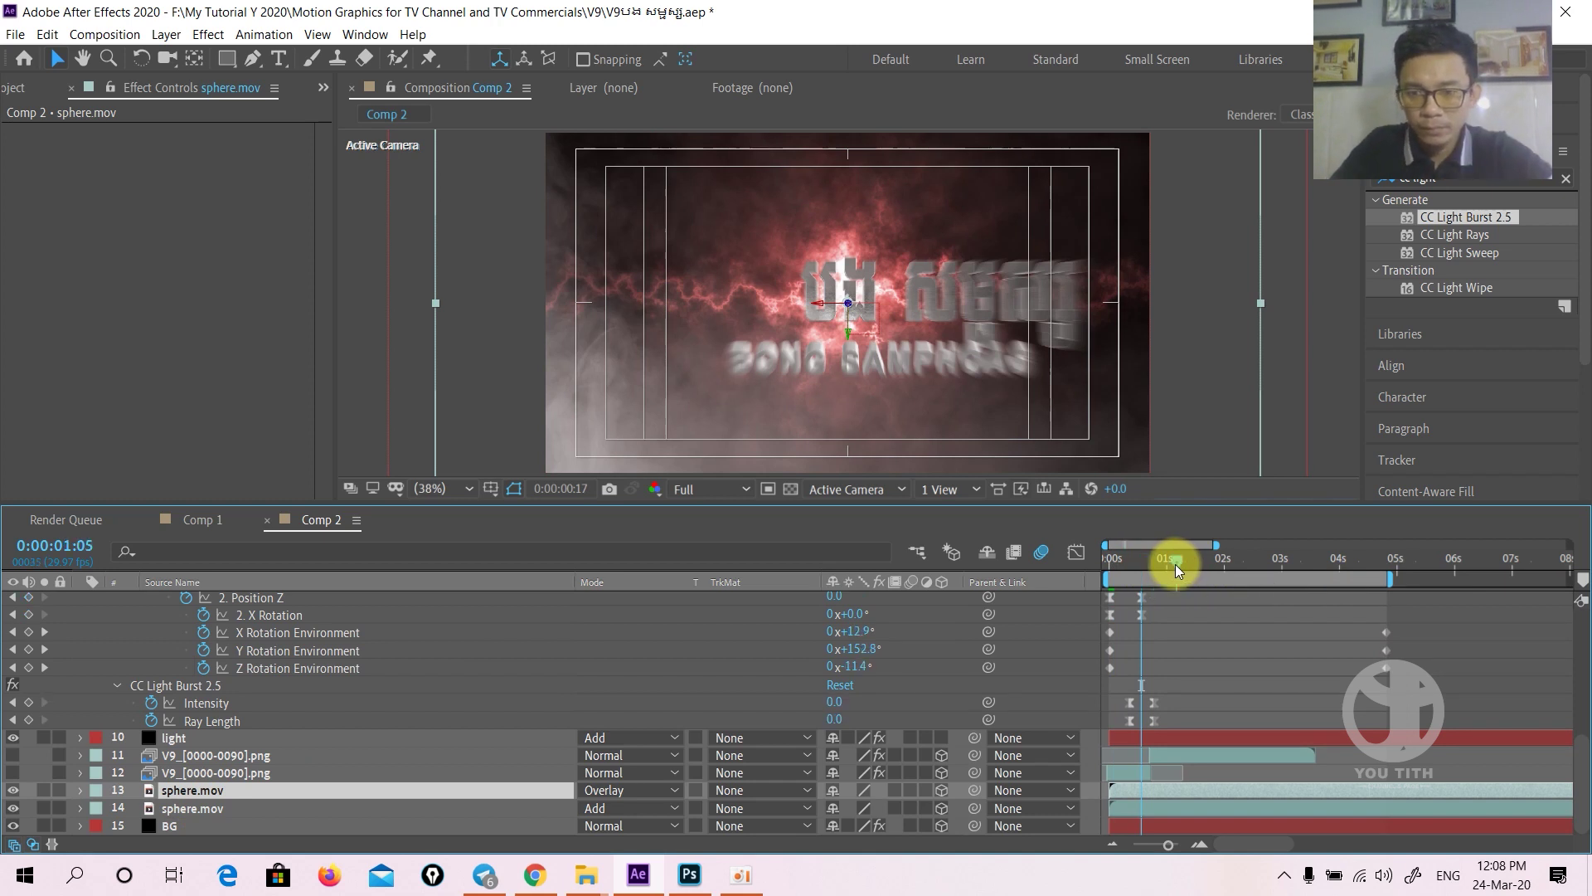
pyautogui.click(22, 87)
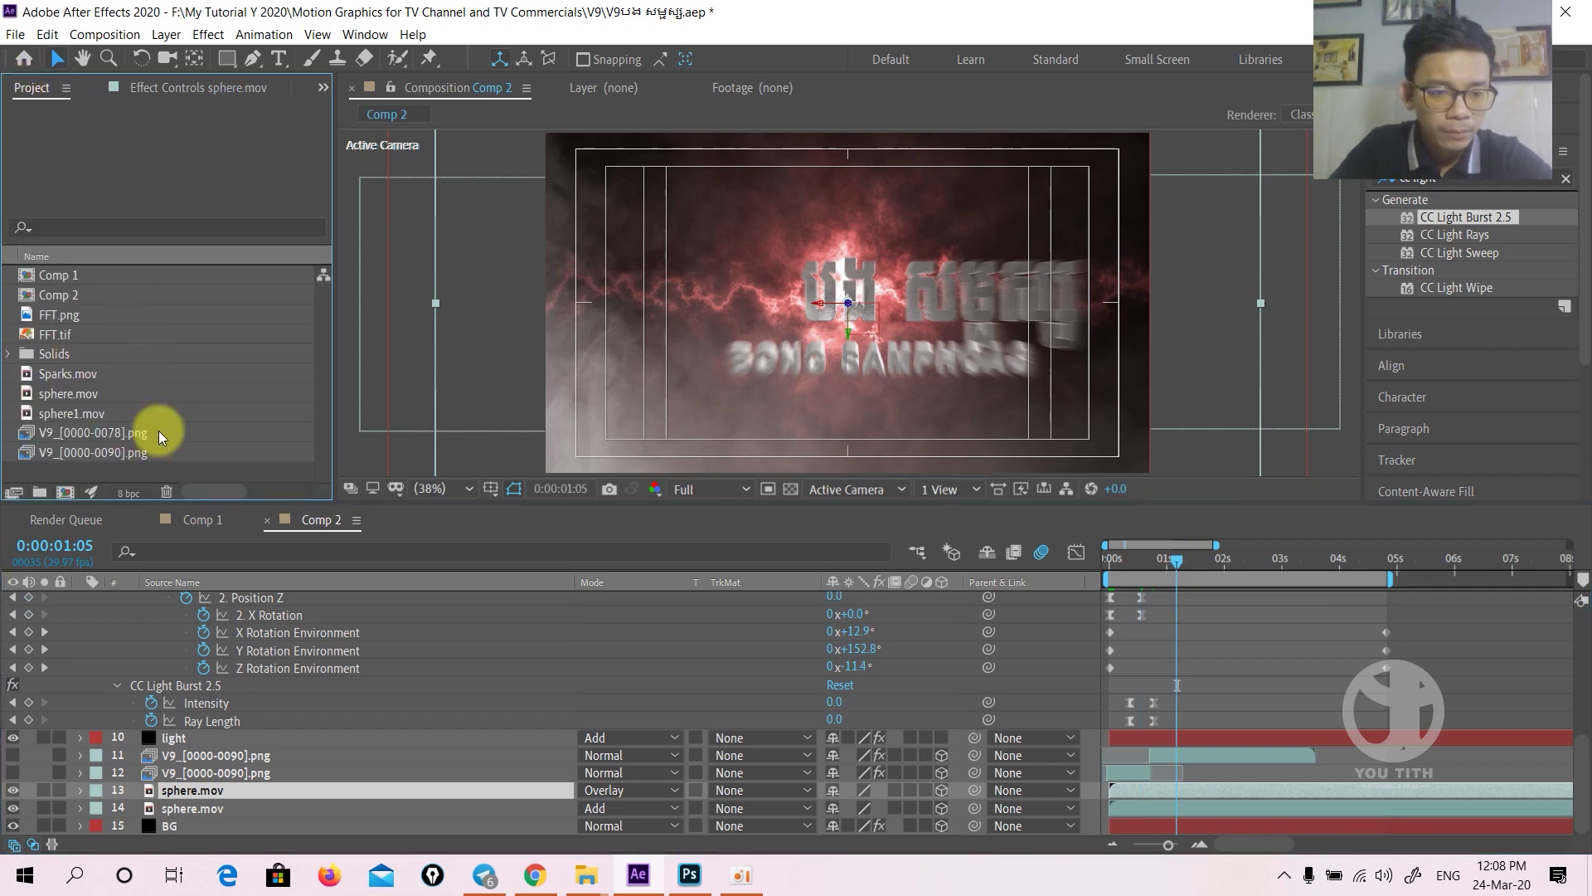
pyautogui.scroll(4, 214, 743)
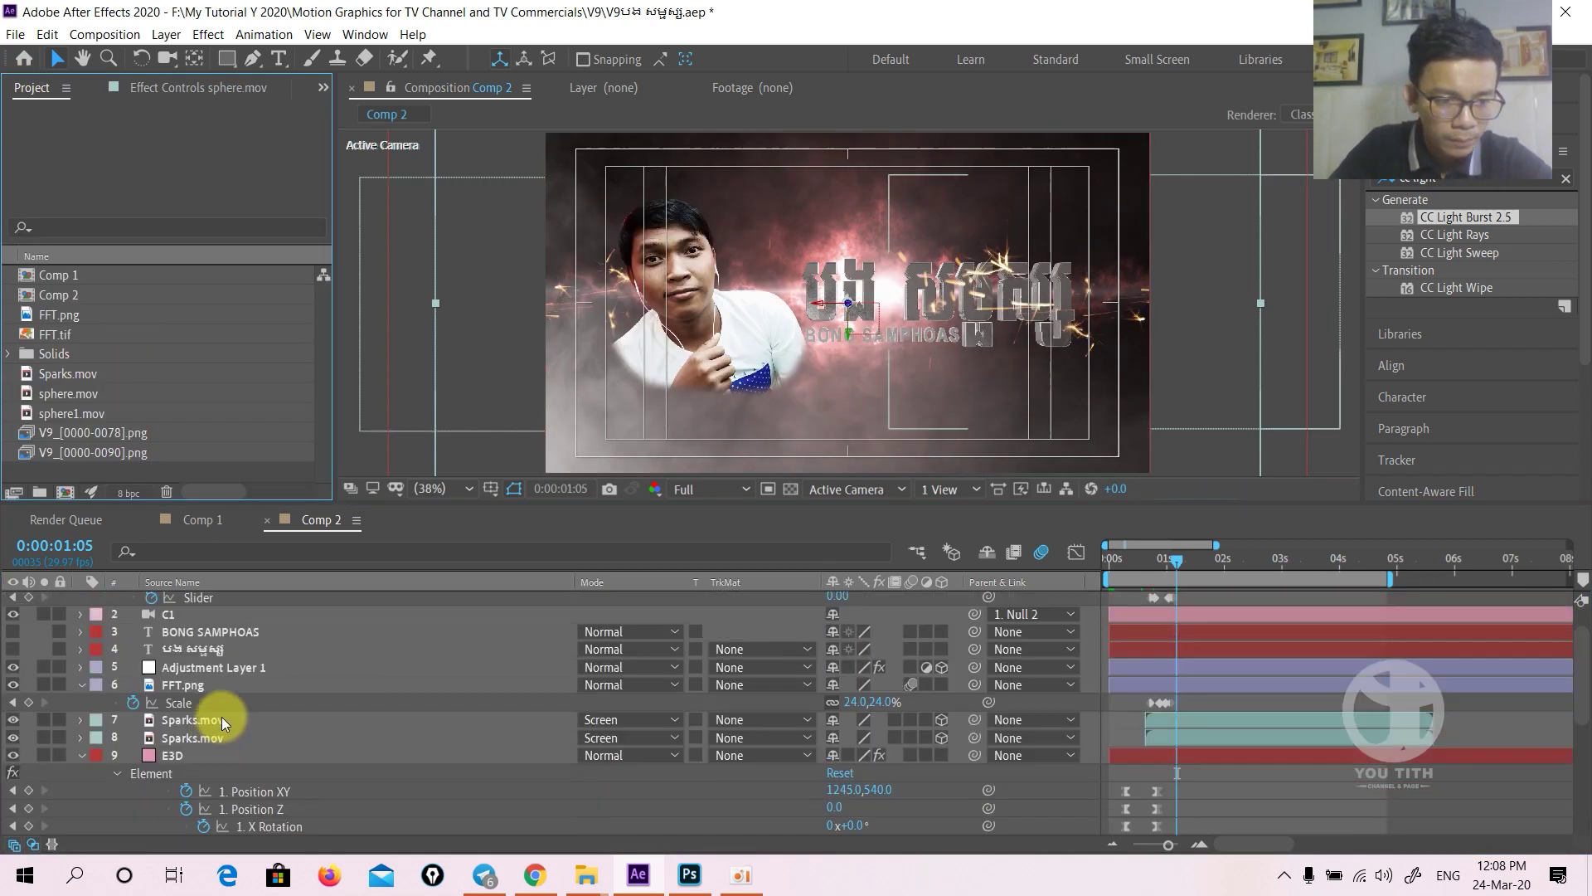
# - Apply CC Light Sweep to the E3D title layer and push its centre past the lower-left edge
pyautogui.click(179, 756)
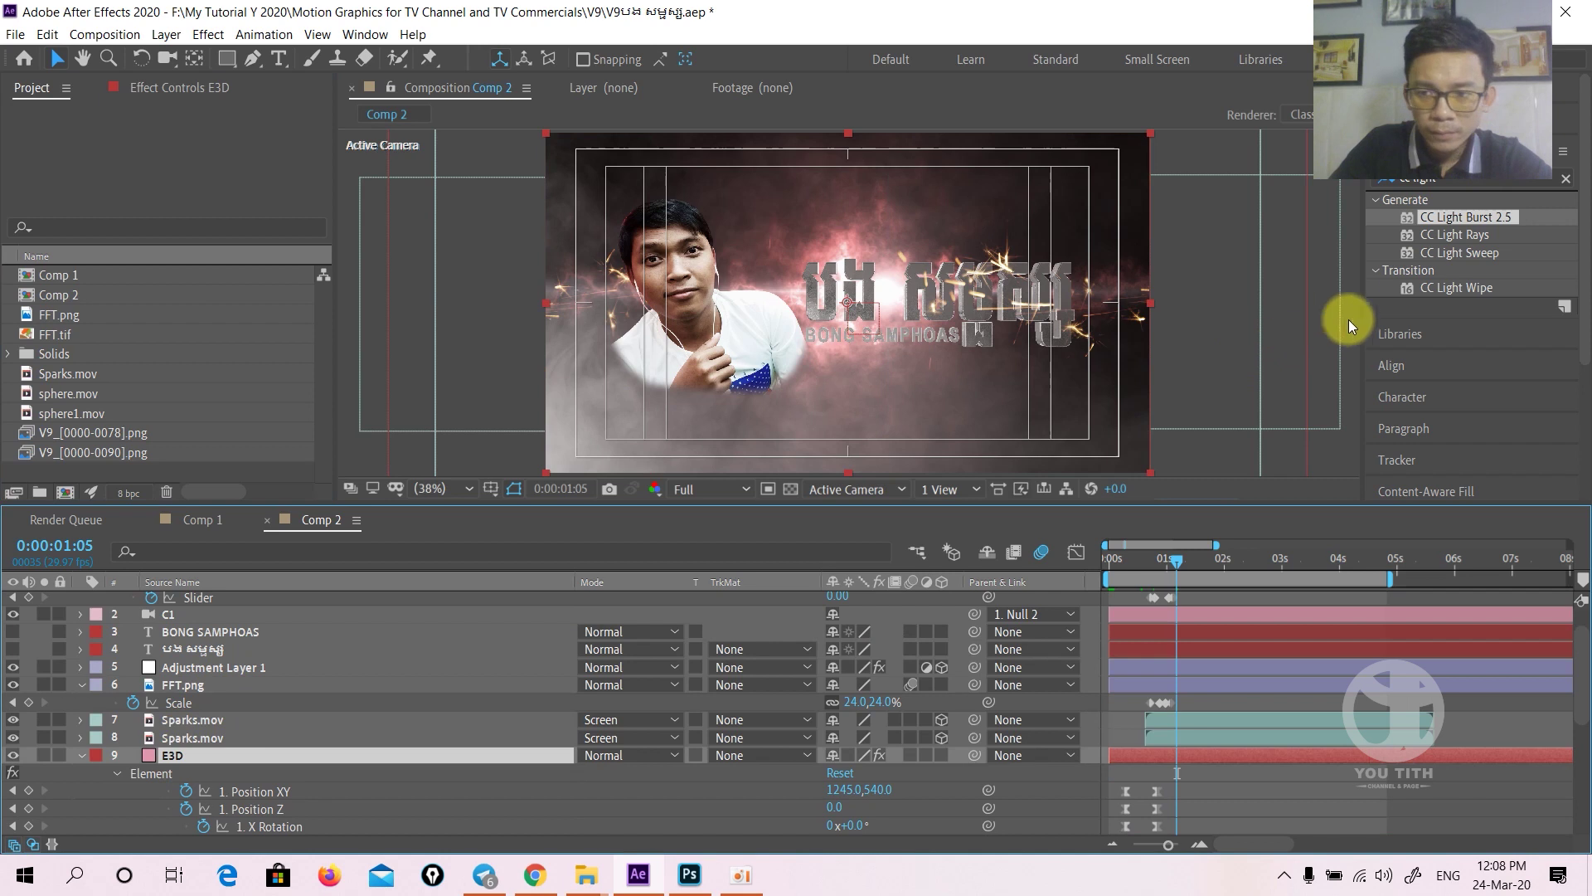
pyautogui.moveTo(1459, 256); pyautogui.dragTo(189, 757)
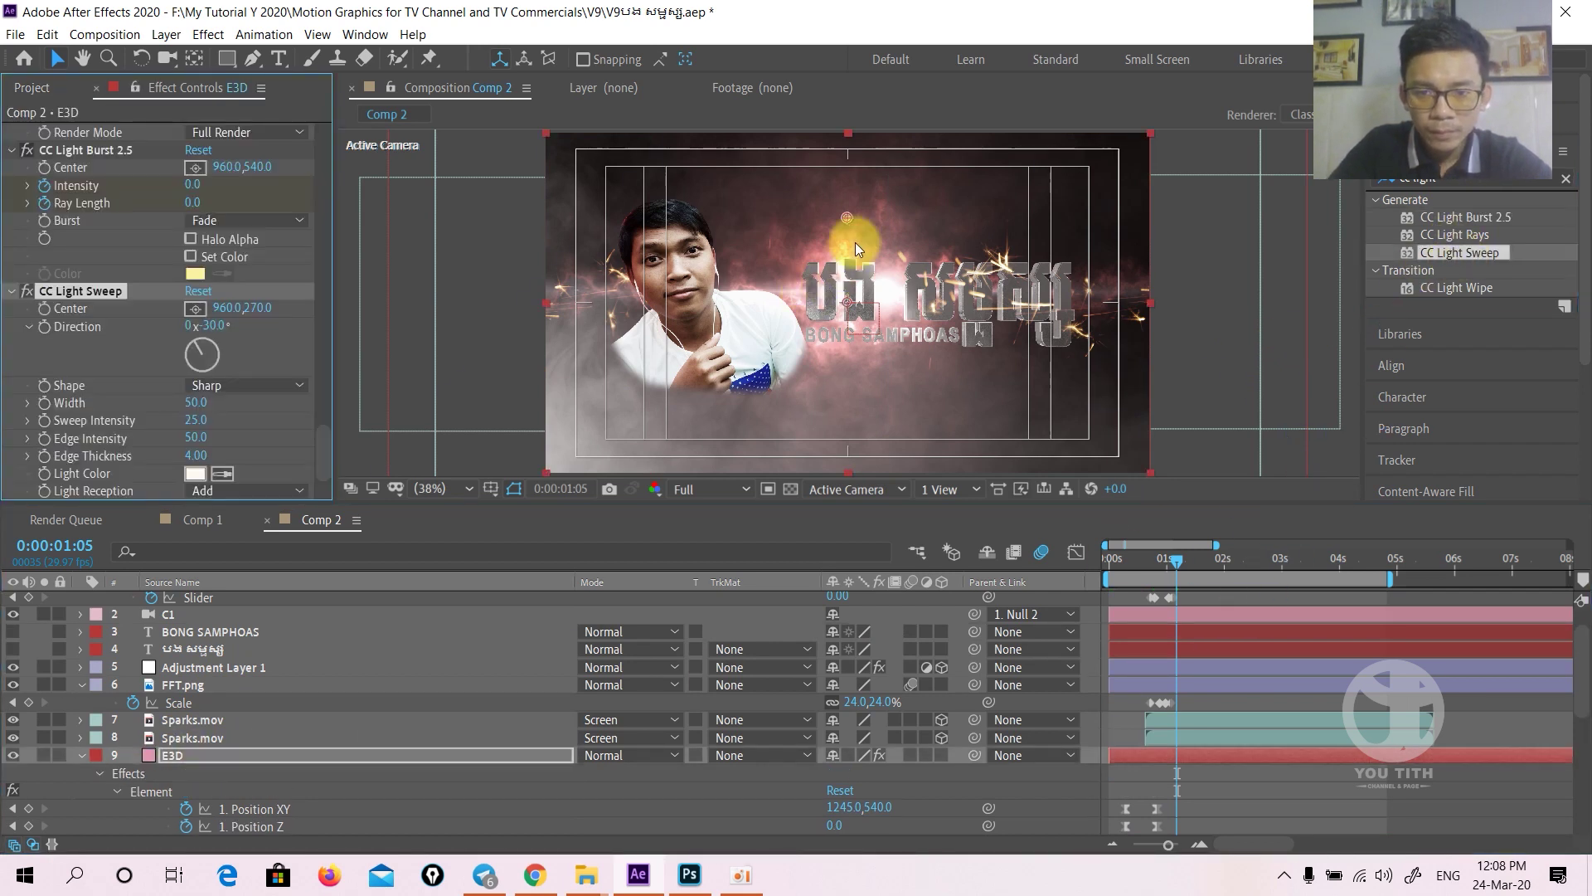
pyautogui.moveTo(843, 222); pyautogui.dragTo(649, 418)
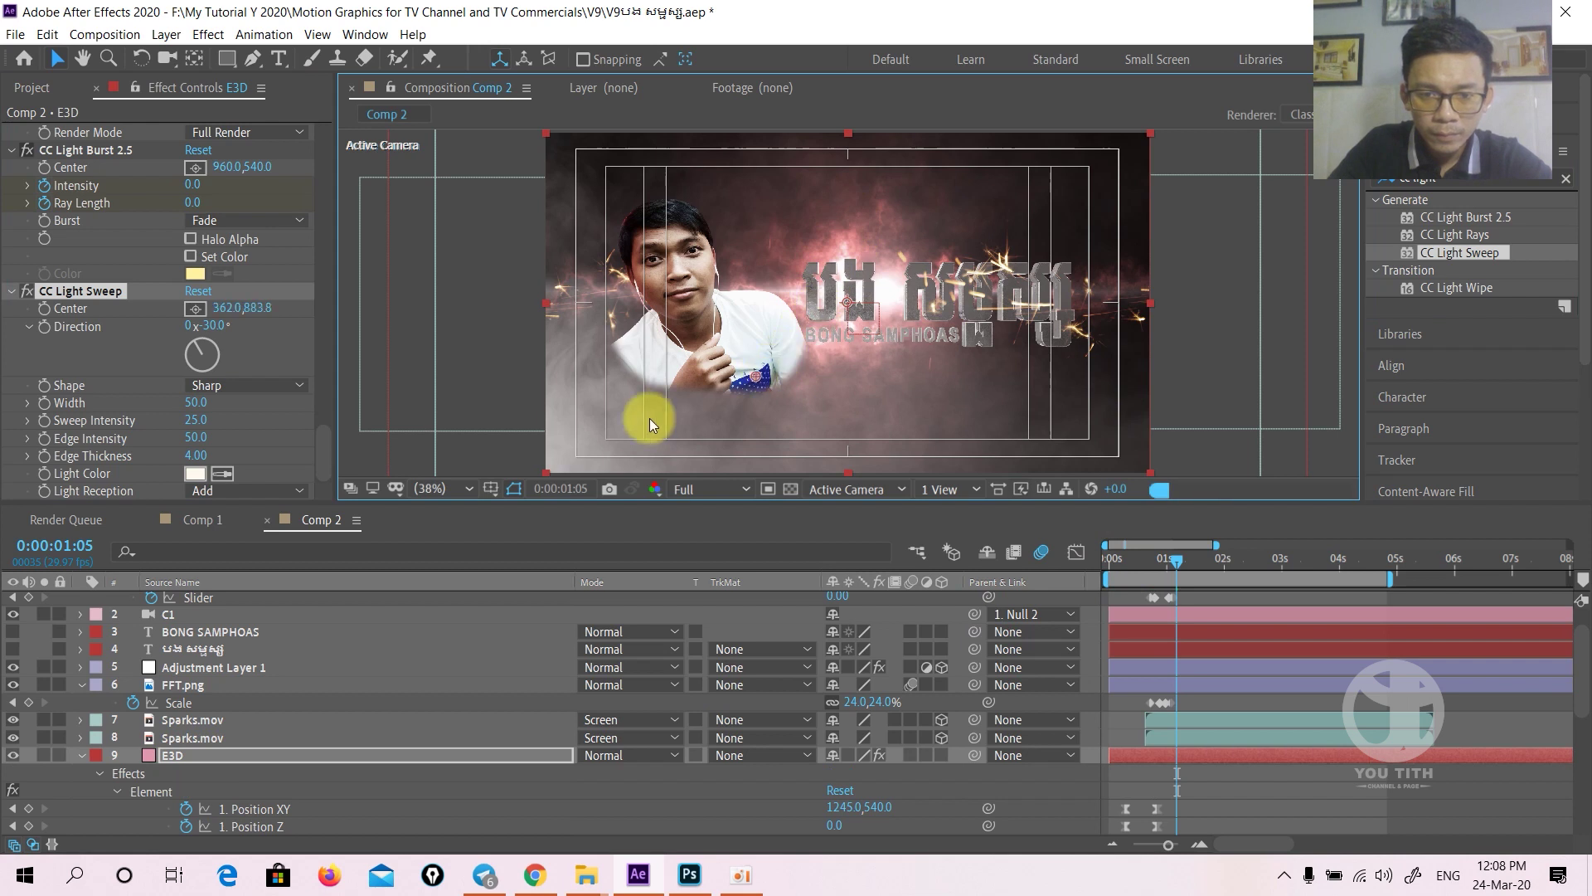
pyautogui.moveTo(550, 473); pyautogui.dragTo(533, 474)
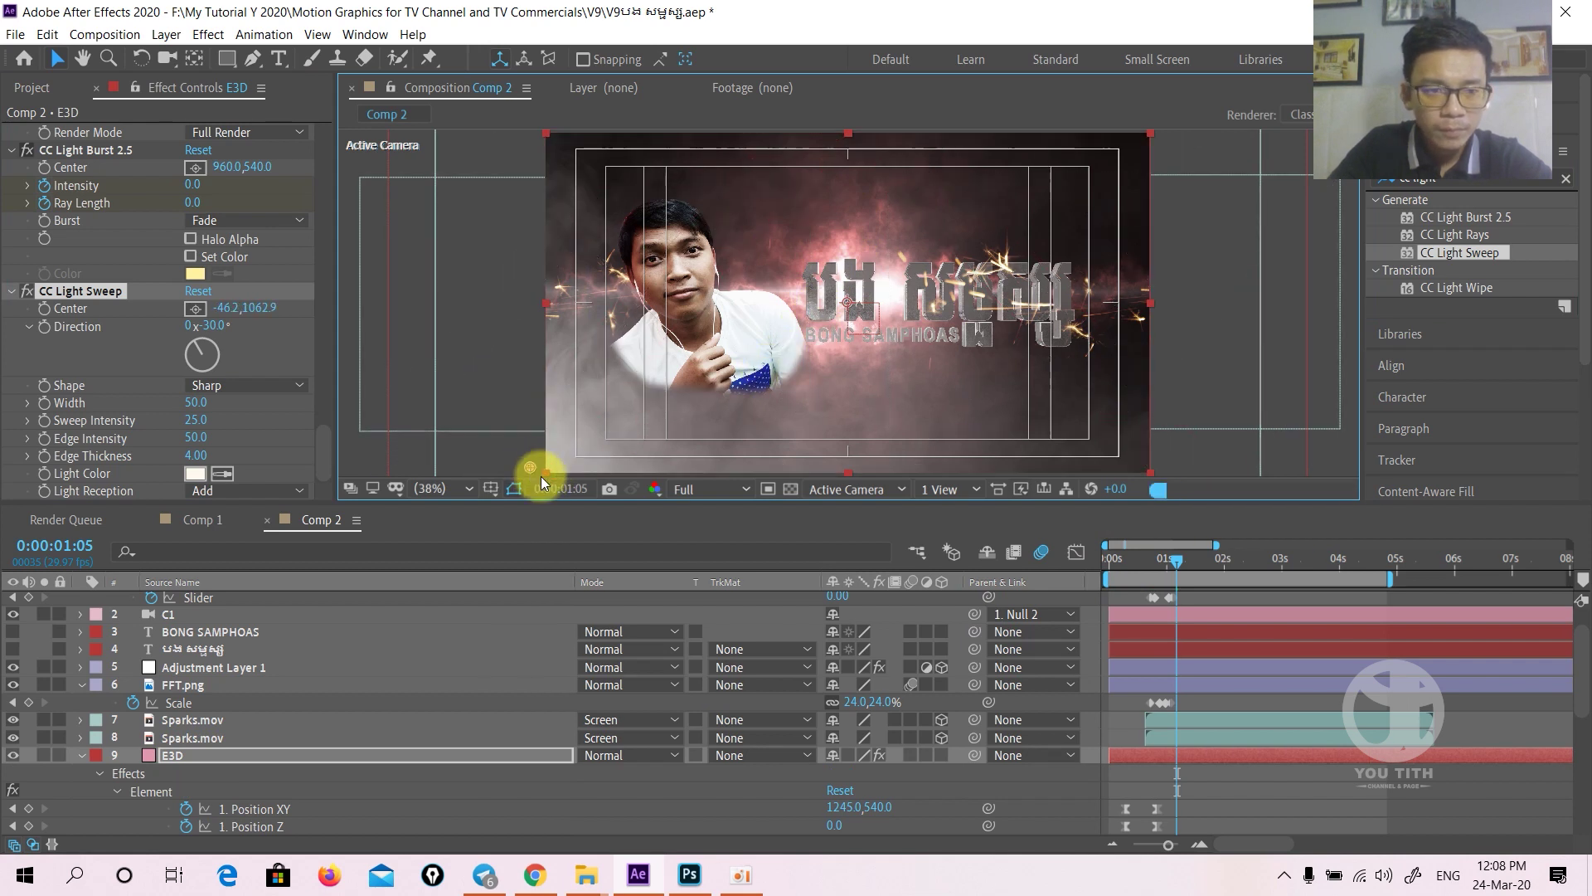
# - Keyframe the sweep Center so it travels to the upper right by 0:00:01:23
pyautogui.click(44, 308)
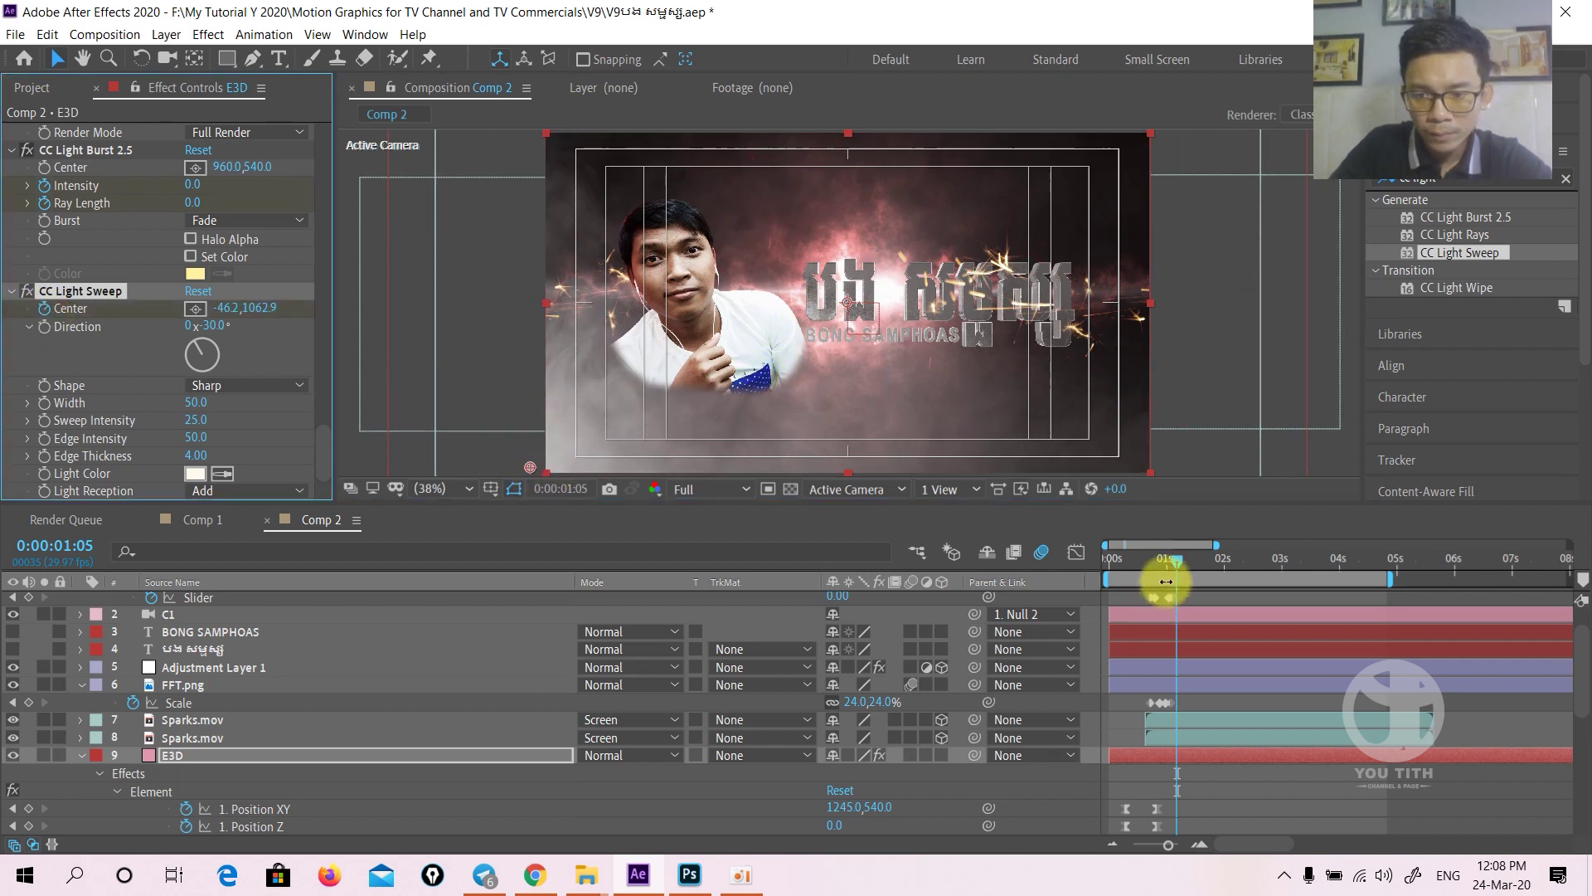
pyautogui.moveTo(1176, 560); pyautogui.dragTo(1217, 555)
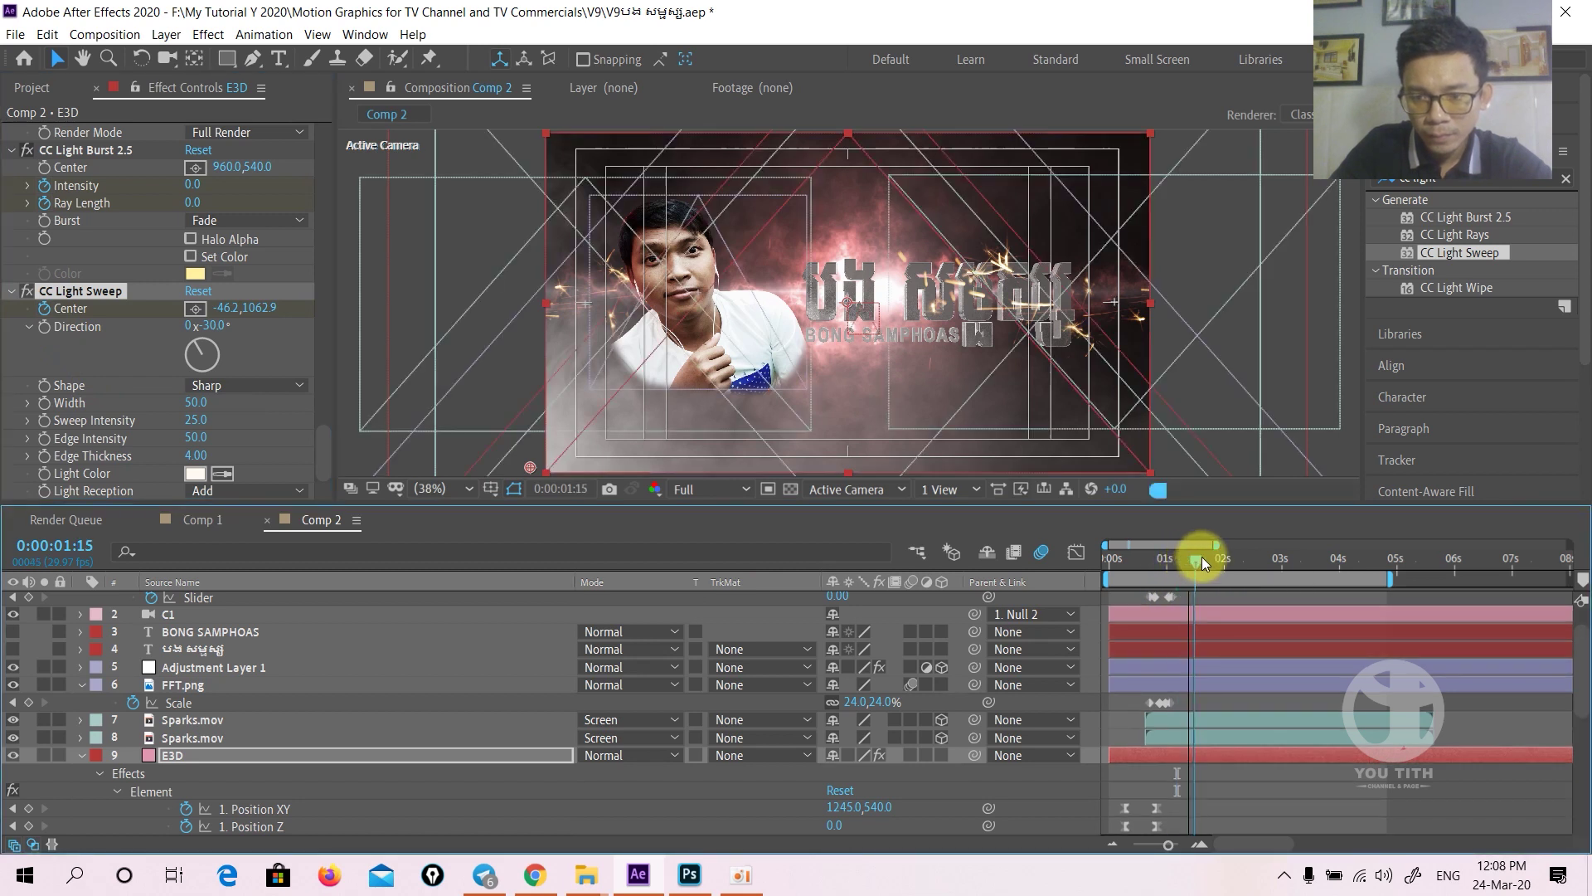
pyautogui.moveTo(530, 467); pyautogui.dragTo(1136, 220)
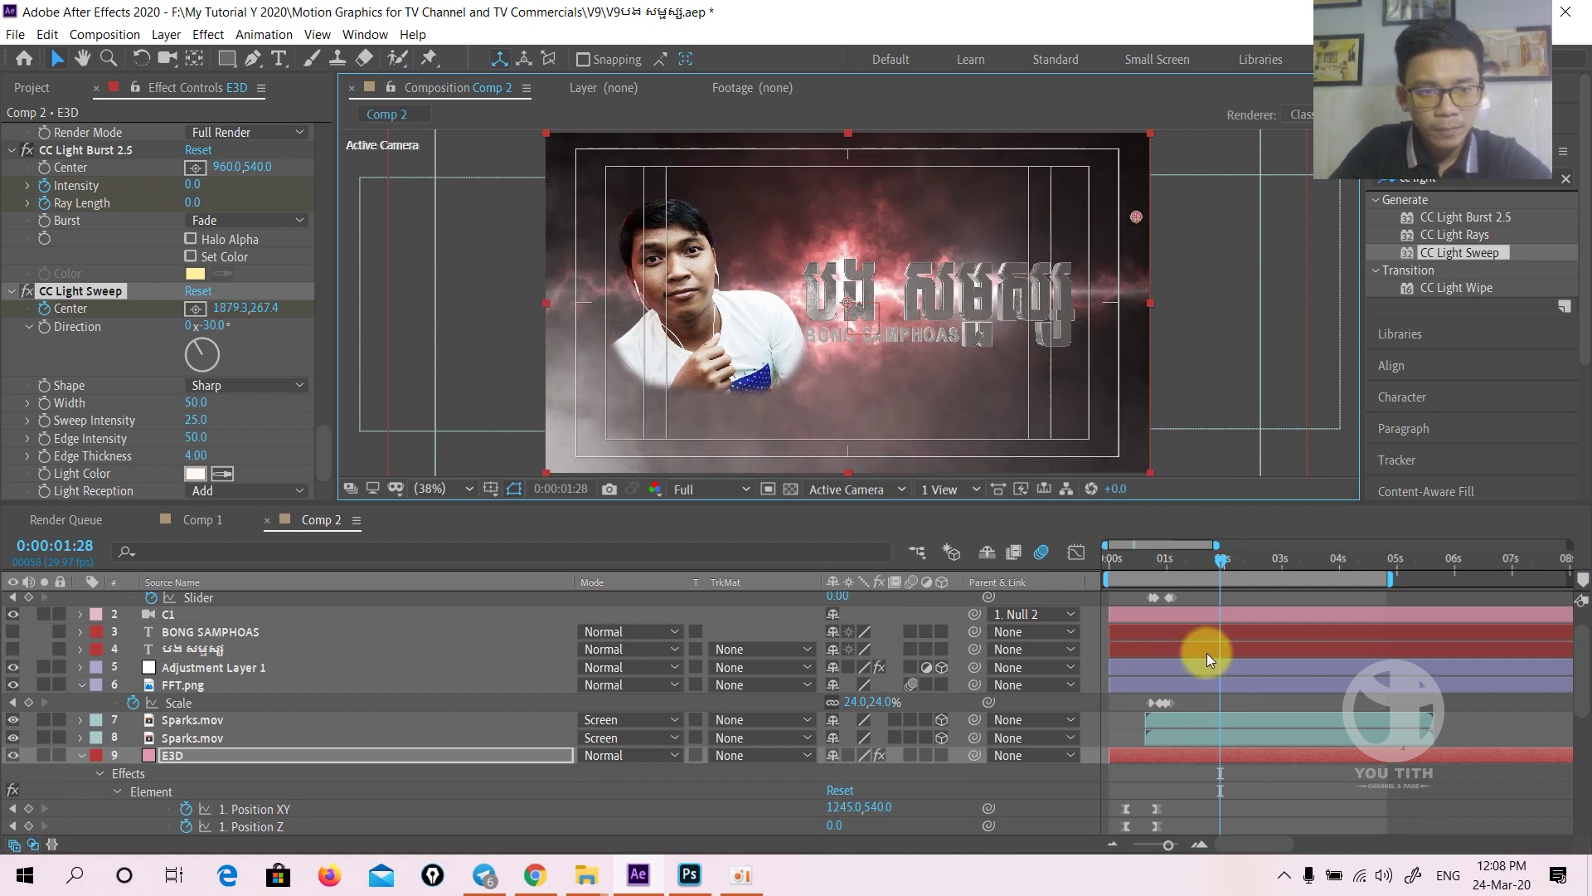
pyautogui.moveTo(1209, 563); pyautogui.dragTo(1204, 552)
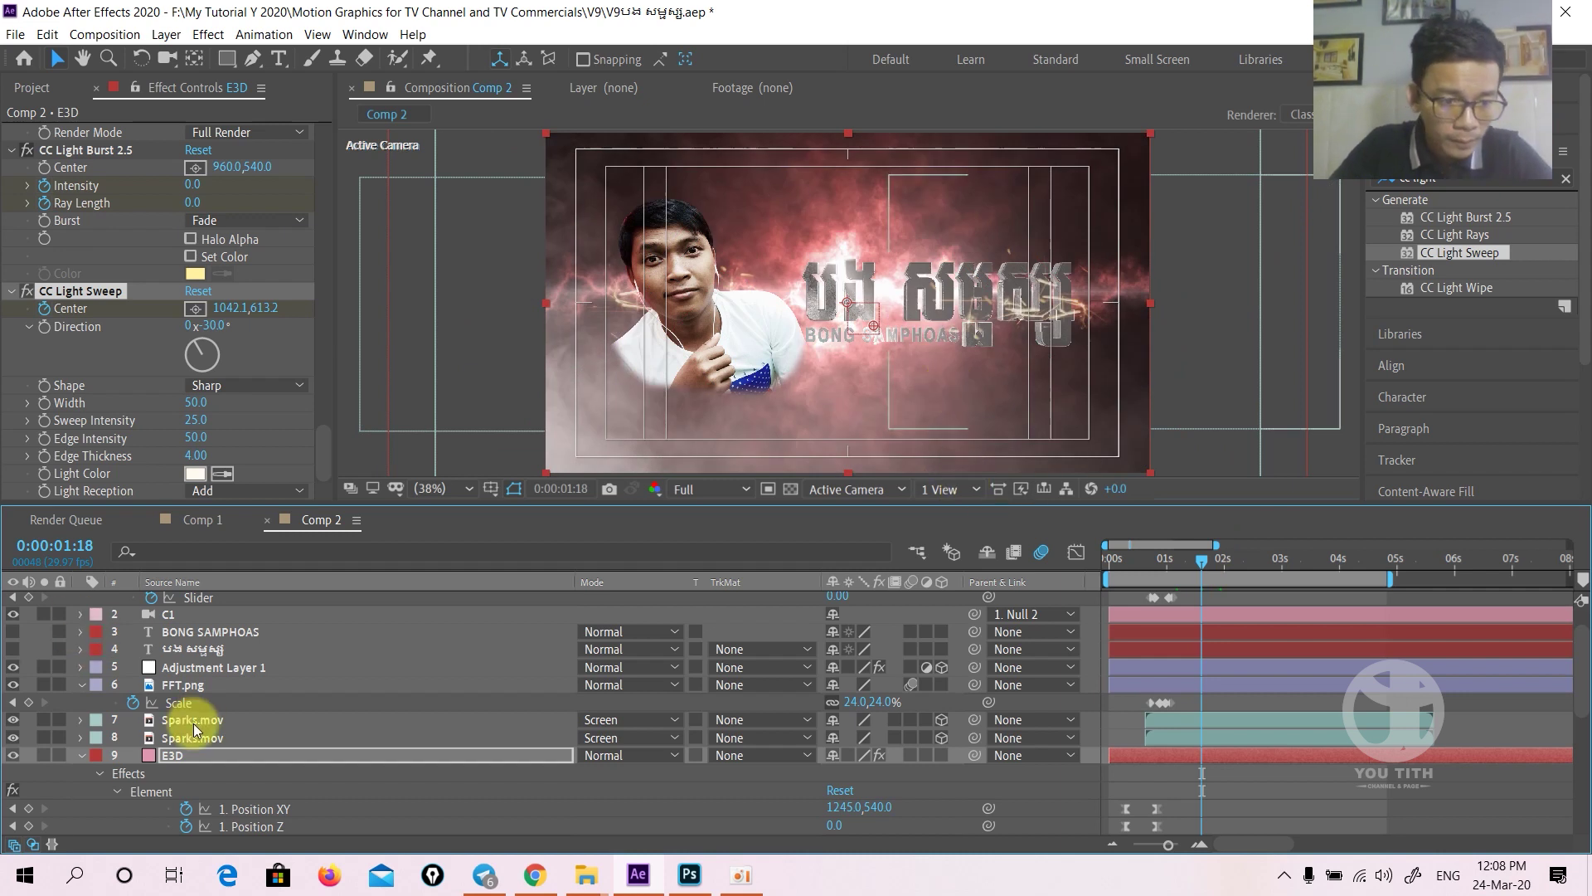
# - Inspect the light layer's flare and collapse its Optical Flares settings
pyautogui.scroll(-5, 193, 730)
pyautogui.scroll(-3, 187, 738)
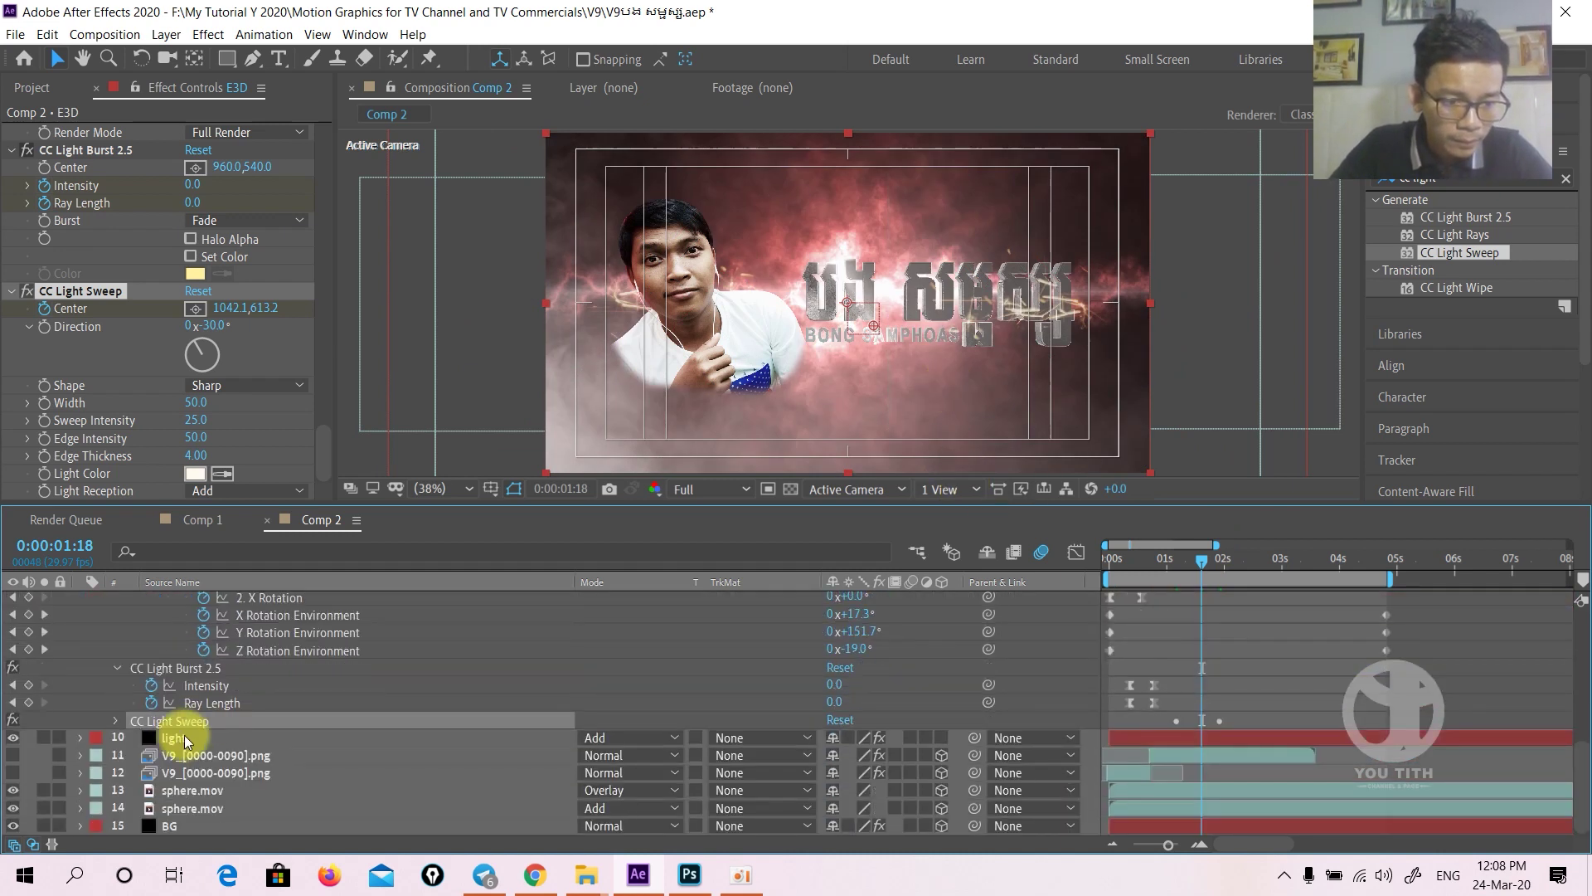
pyautogui.click(179, 741)
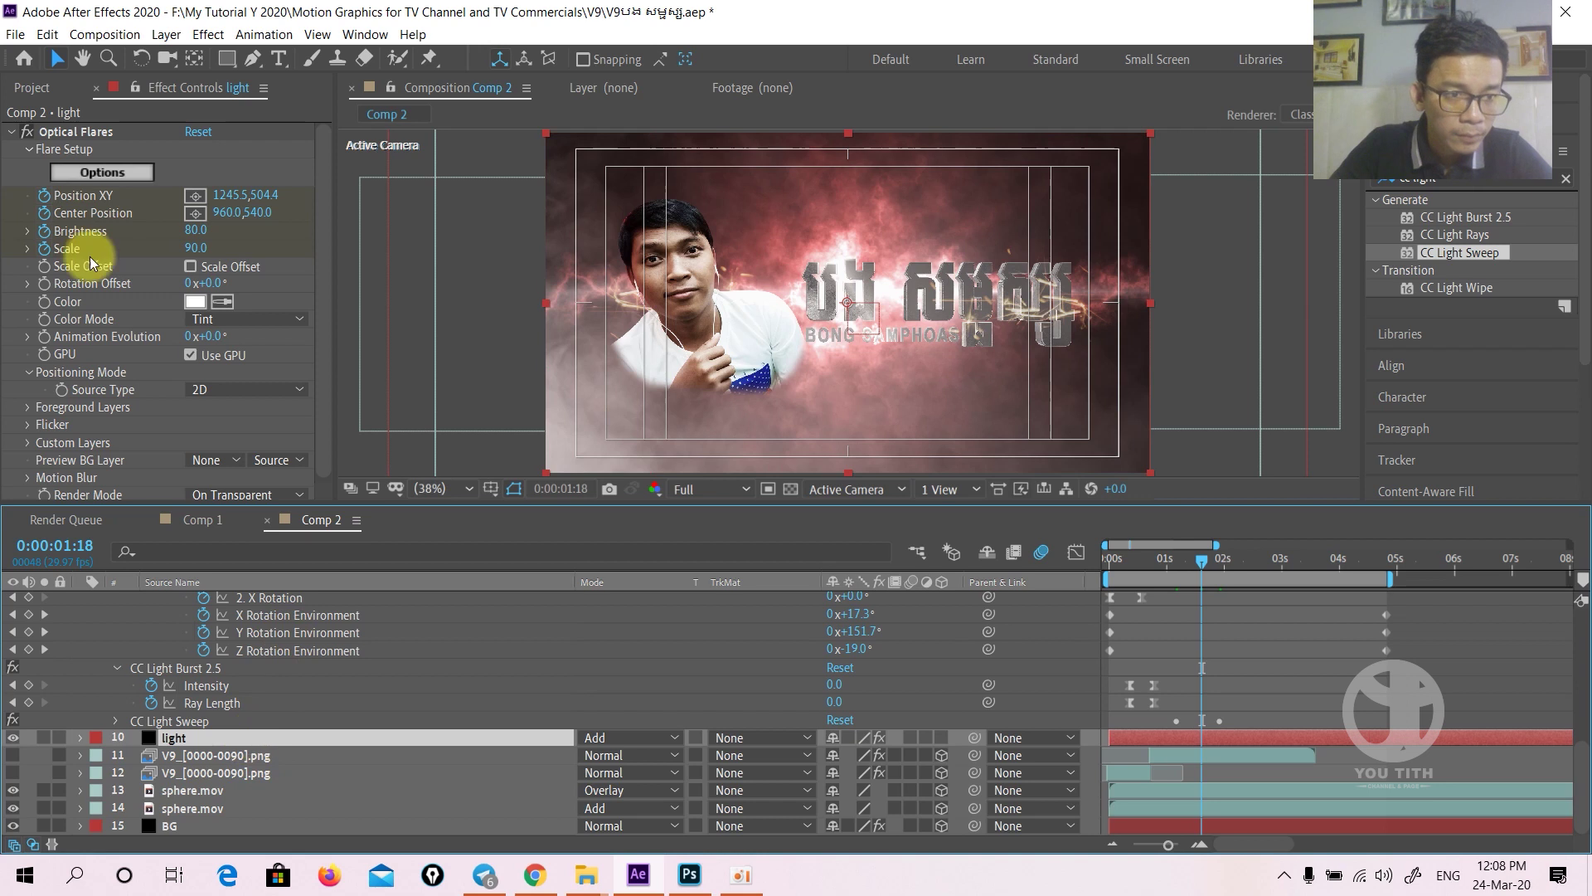
pyautogui.click(10, 132)
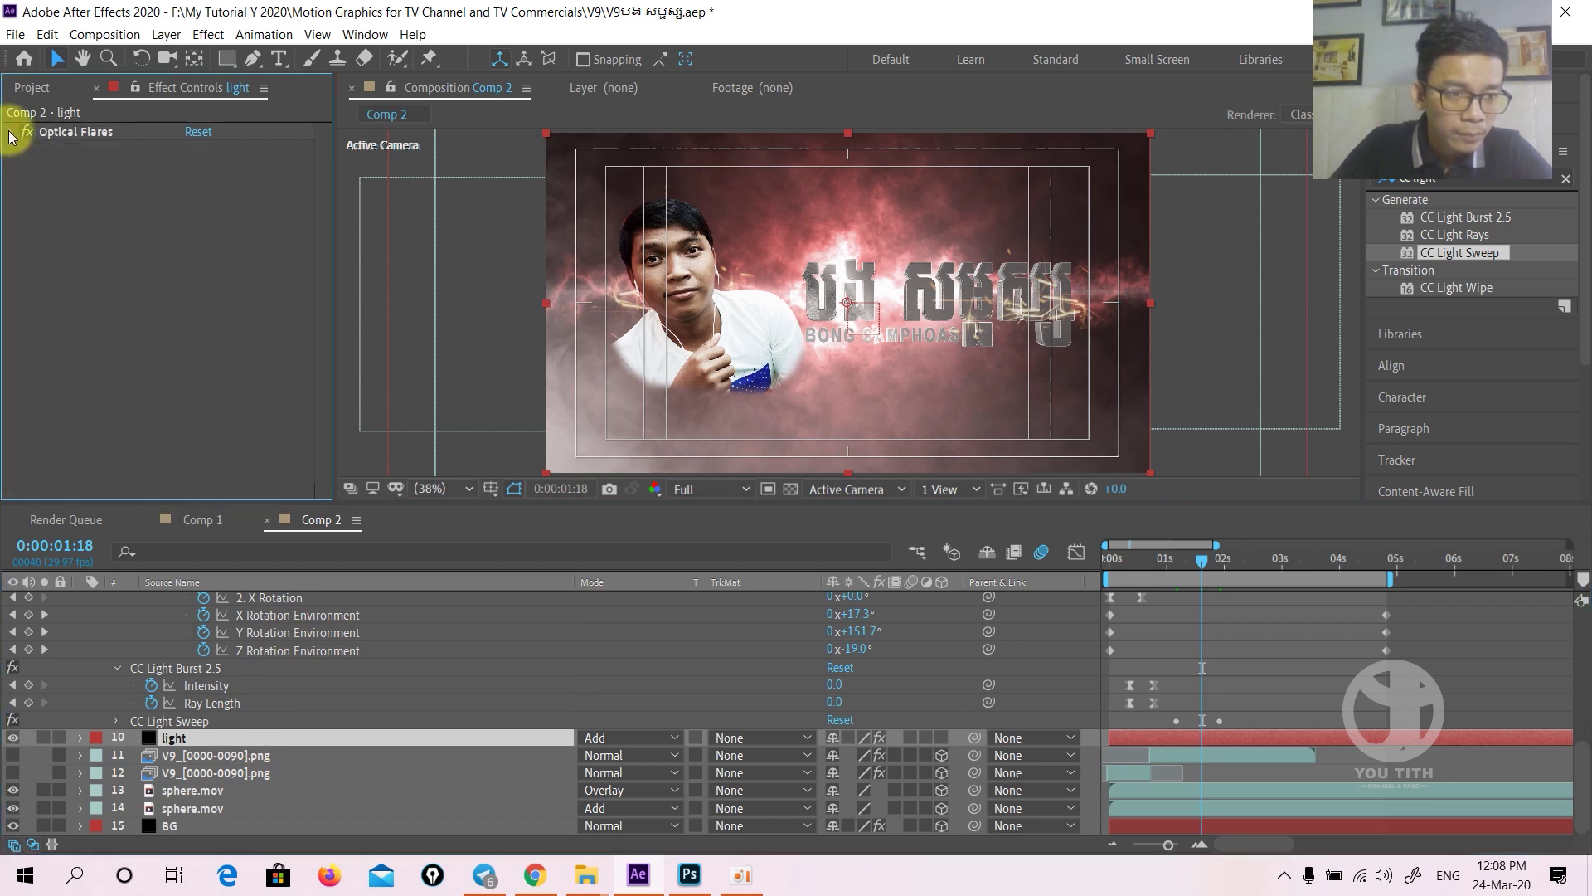
# - Set the BG Optical Flares colour to a sampled blue, then shift its hue to purple (R63 G30 B158)
pyautogui.click(170, 827)
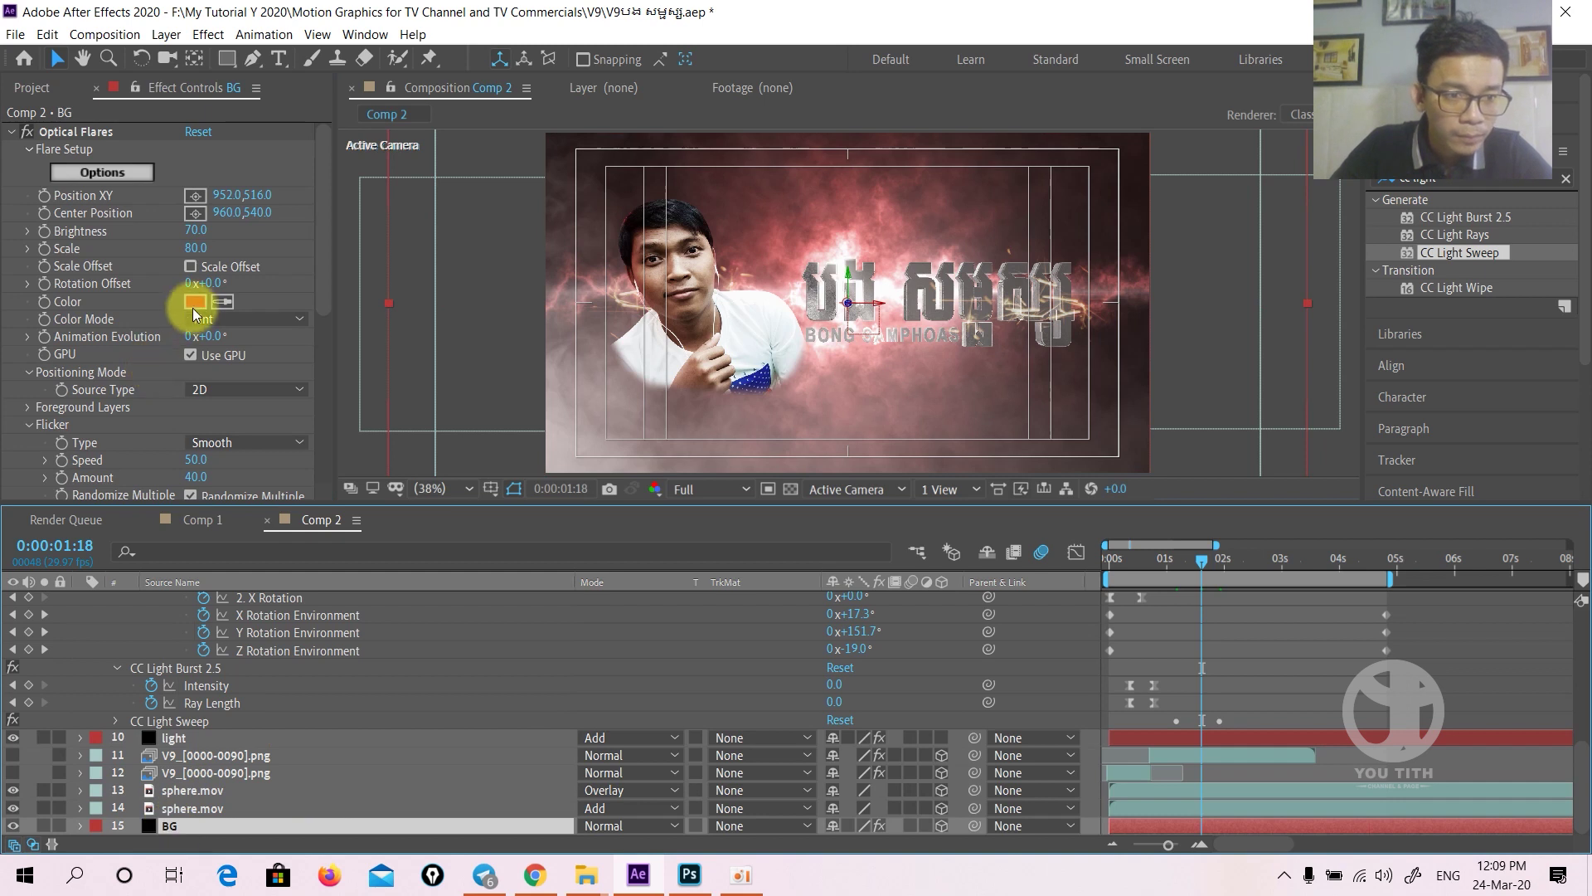
pyautogui.click(195, 302)
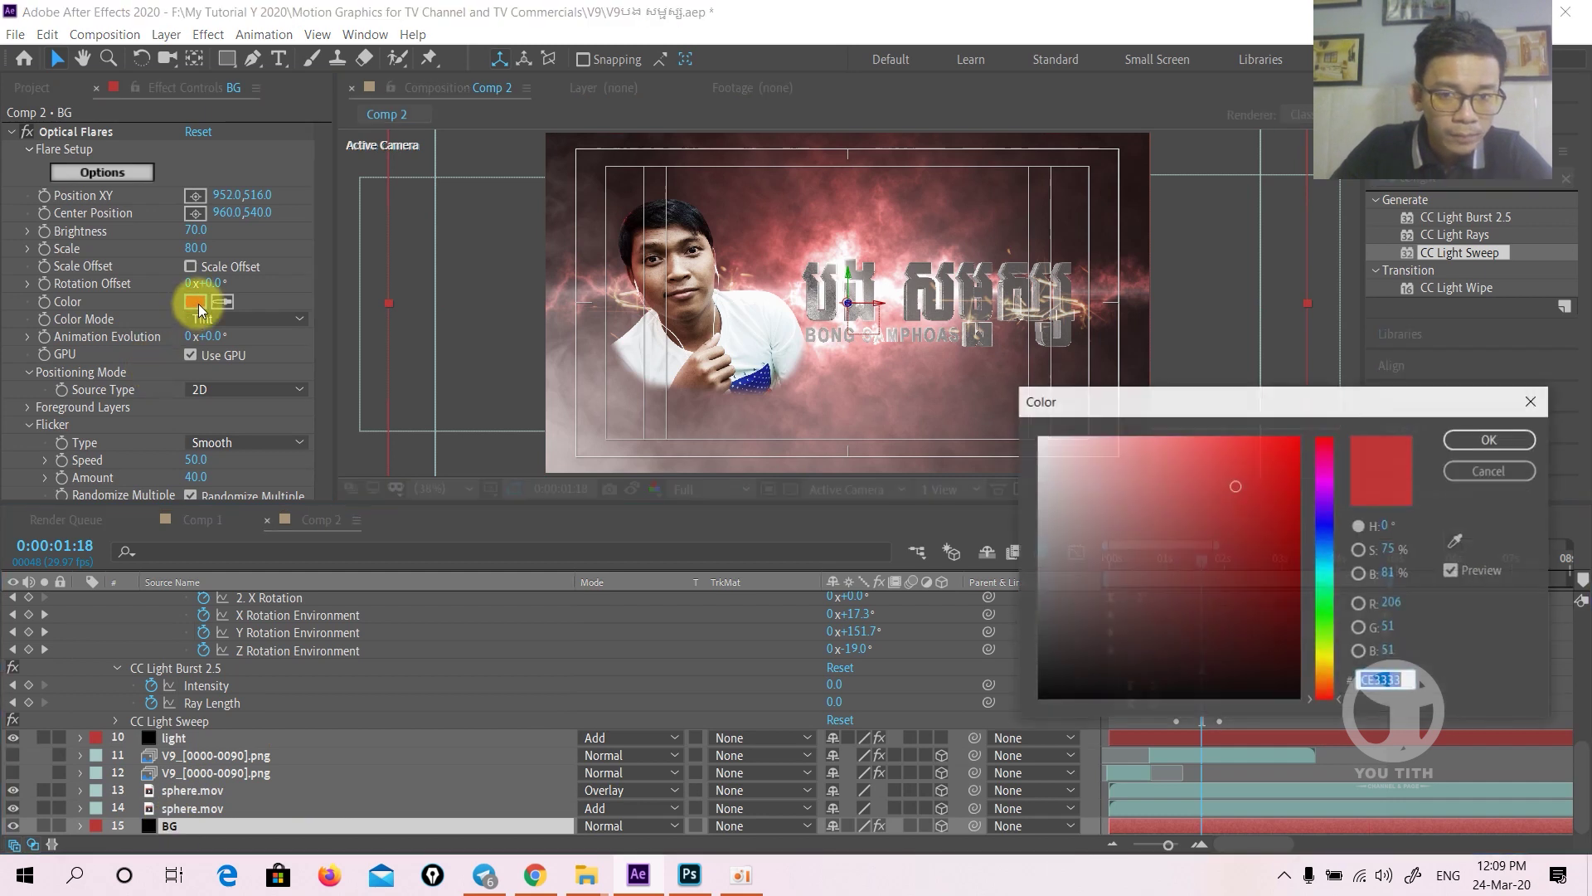
pyautogui.click(1455, 541)
pyautogui.click(1455, 541)
pyautogui.click(764, 369)
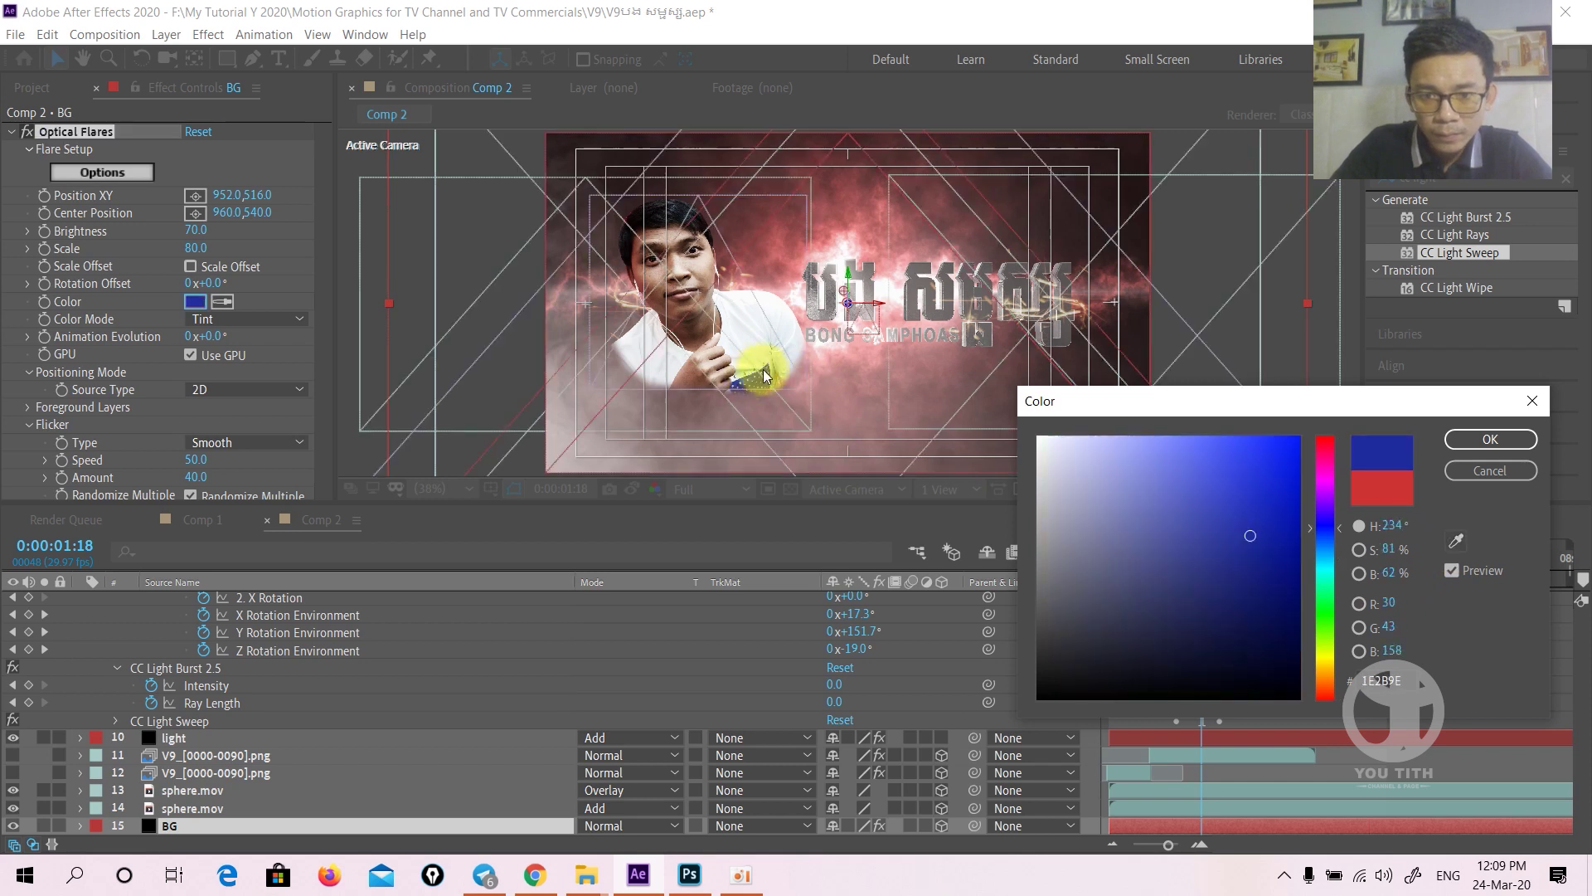
pyautogui.press('Return')
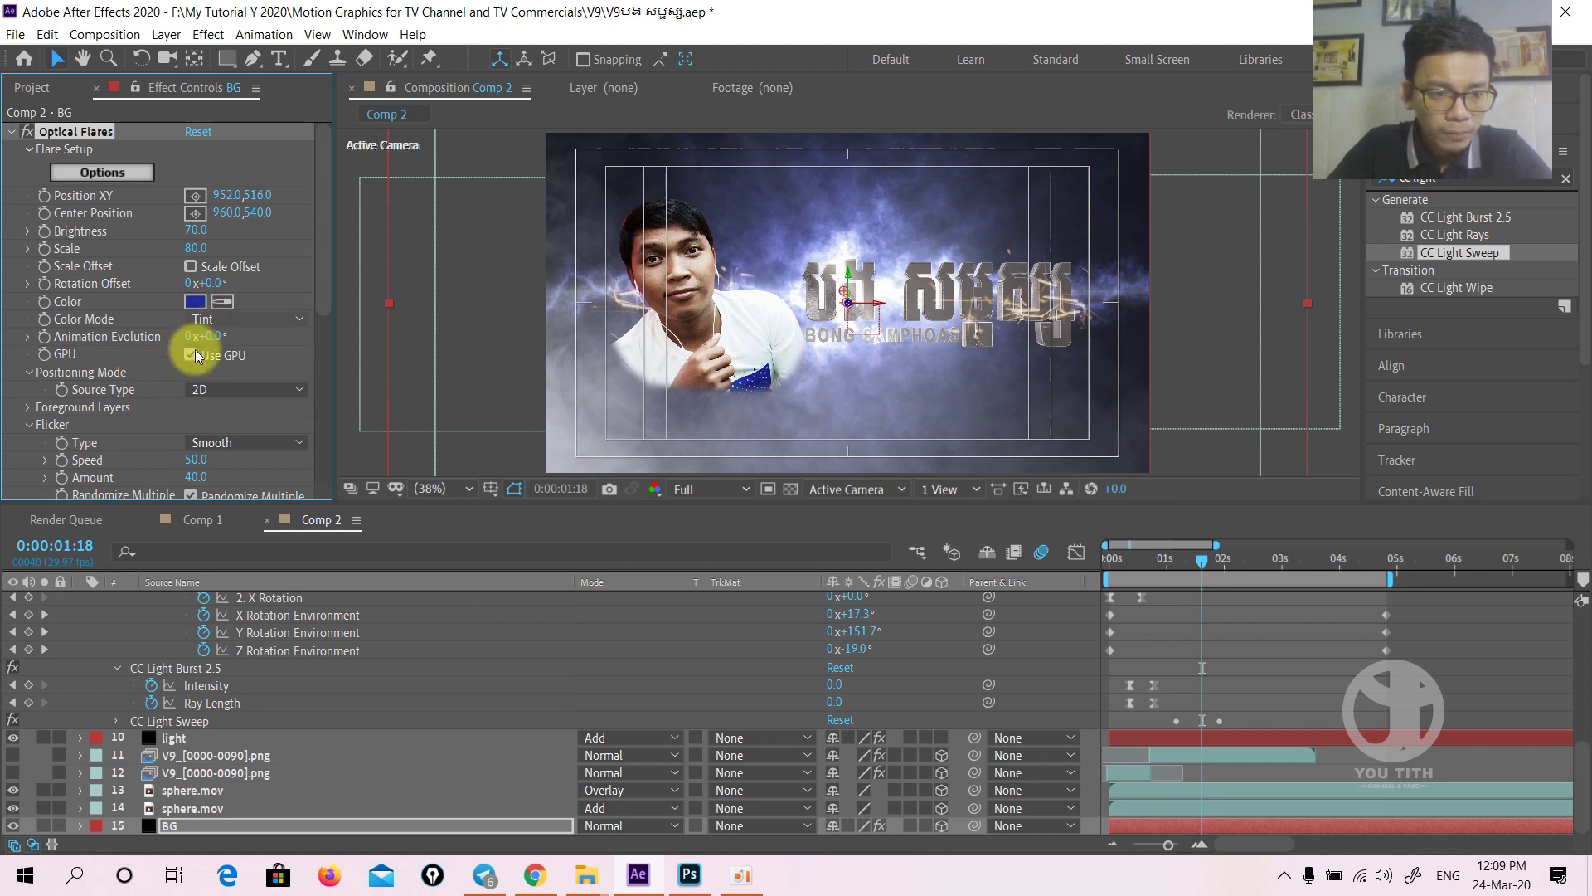
pyautogui.click(194, 301)
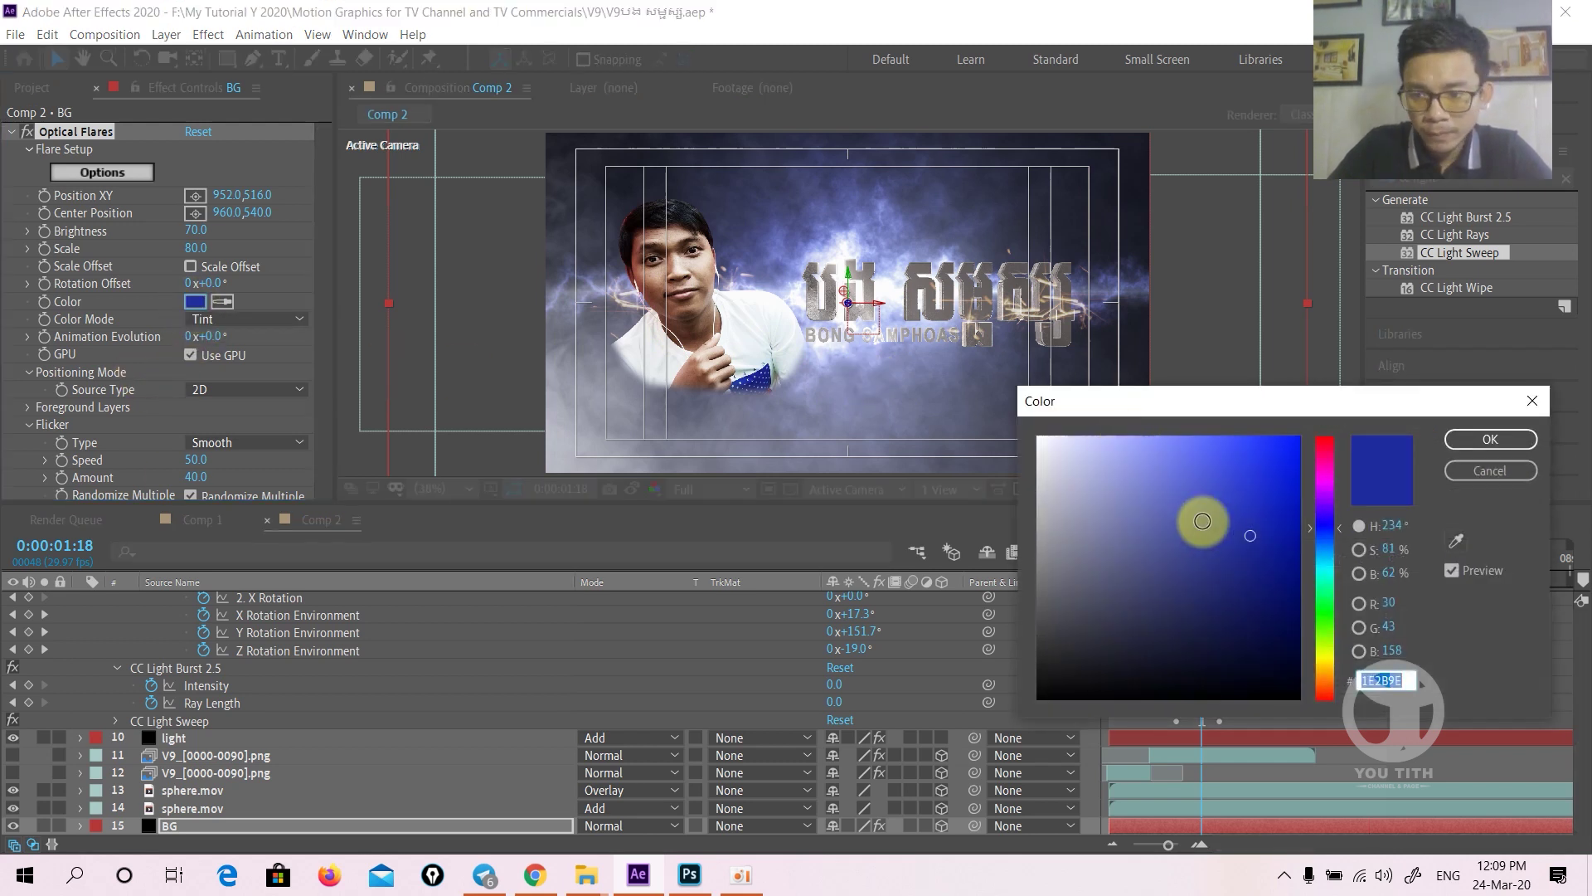
pyautogui.moveTo(1317, 519); pyautogui.dragTo(1322, 505)
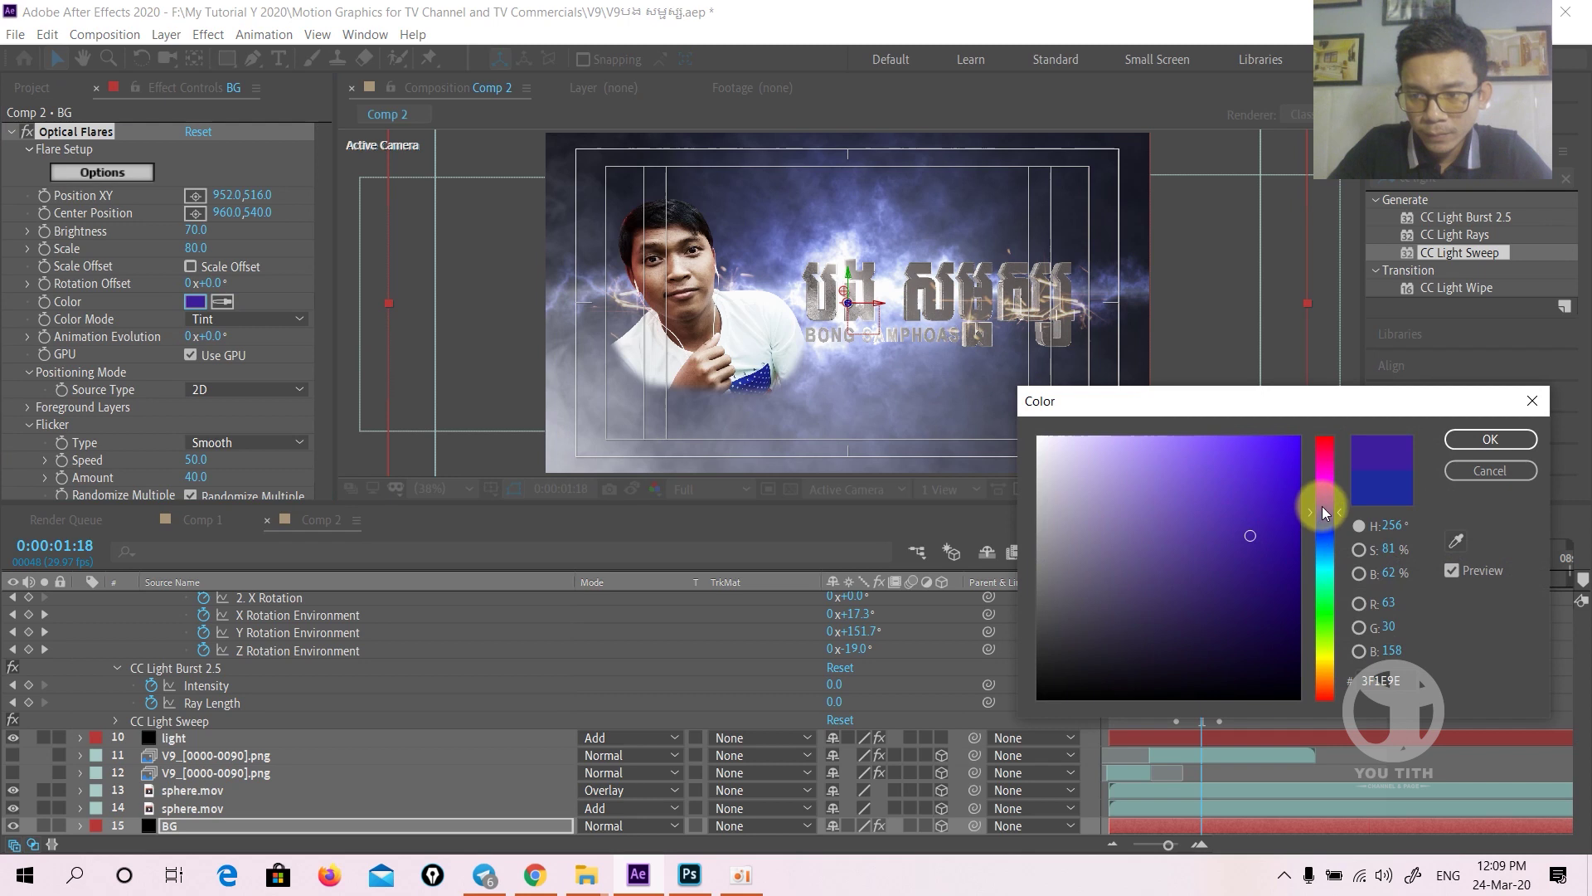
pyautogui.click(1473, 445)
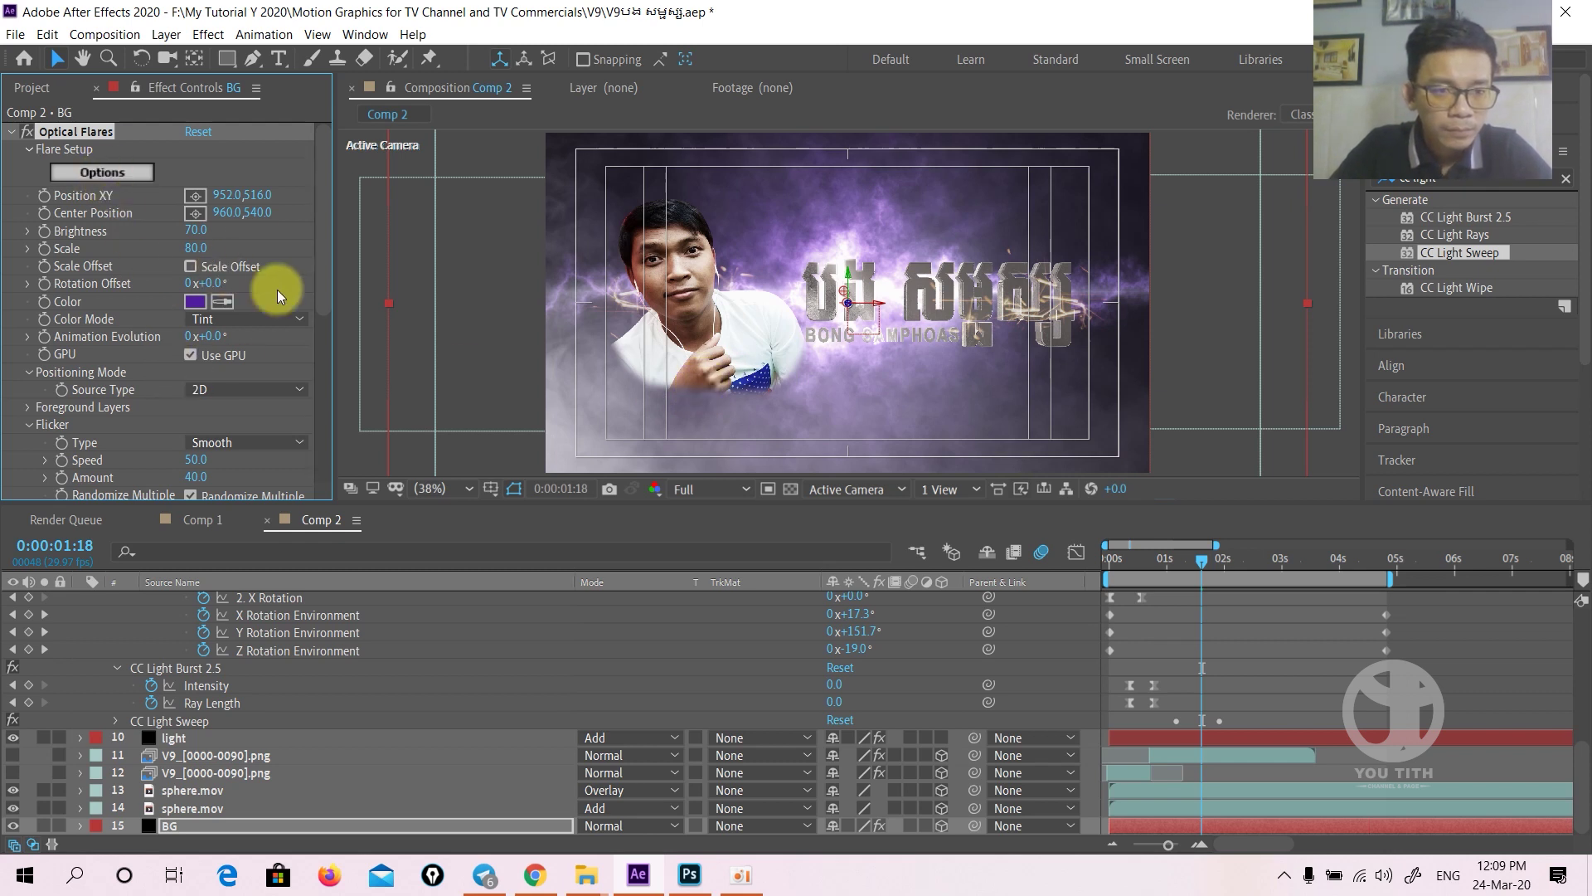
# - Drag the BG flare centre to about 1024.8,524.7, just left of the title
pyautogui.click(76, 131)
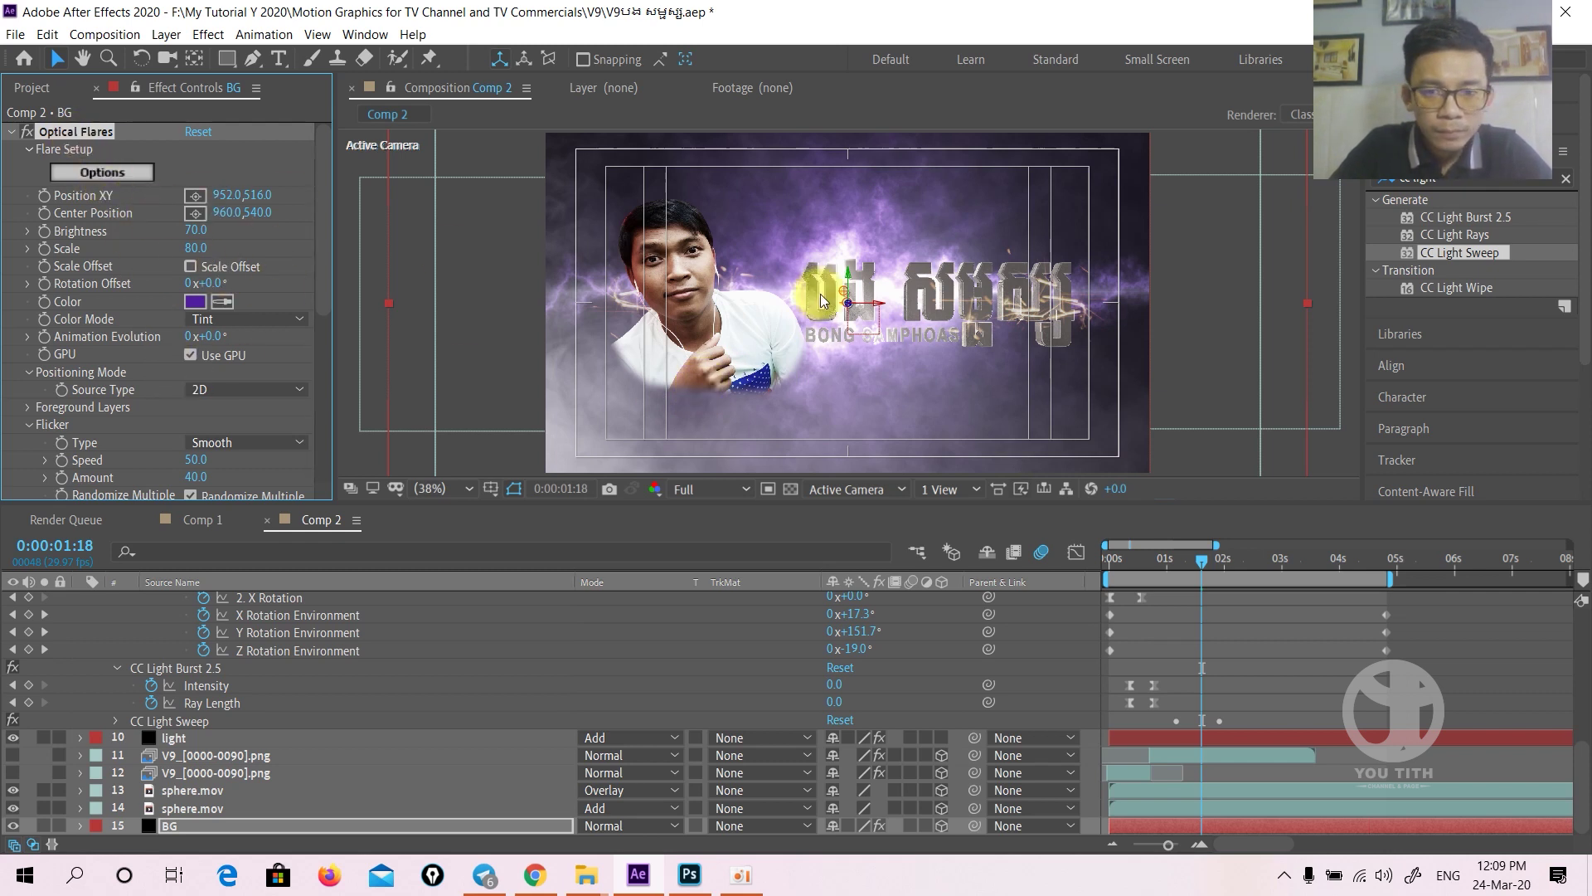
pyautogui.moveTo(835, 297); pyautogui.dragTo(695, 225)
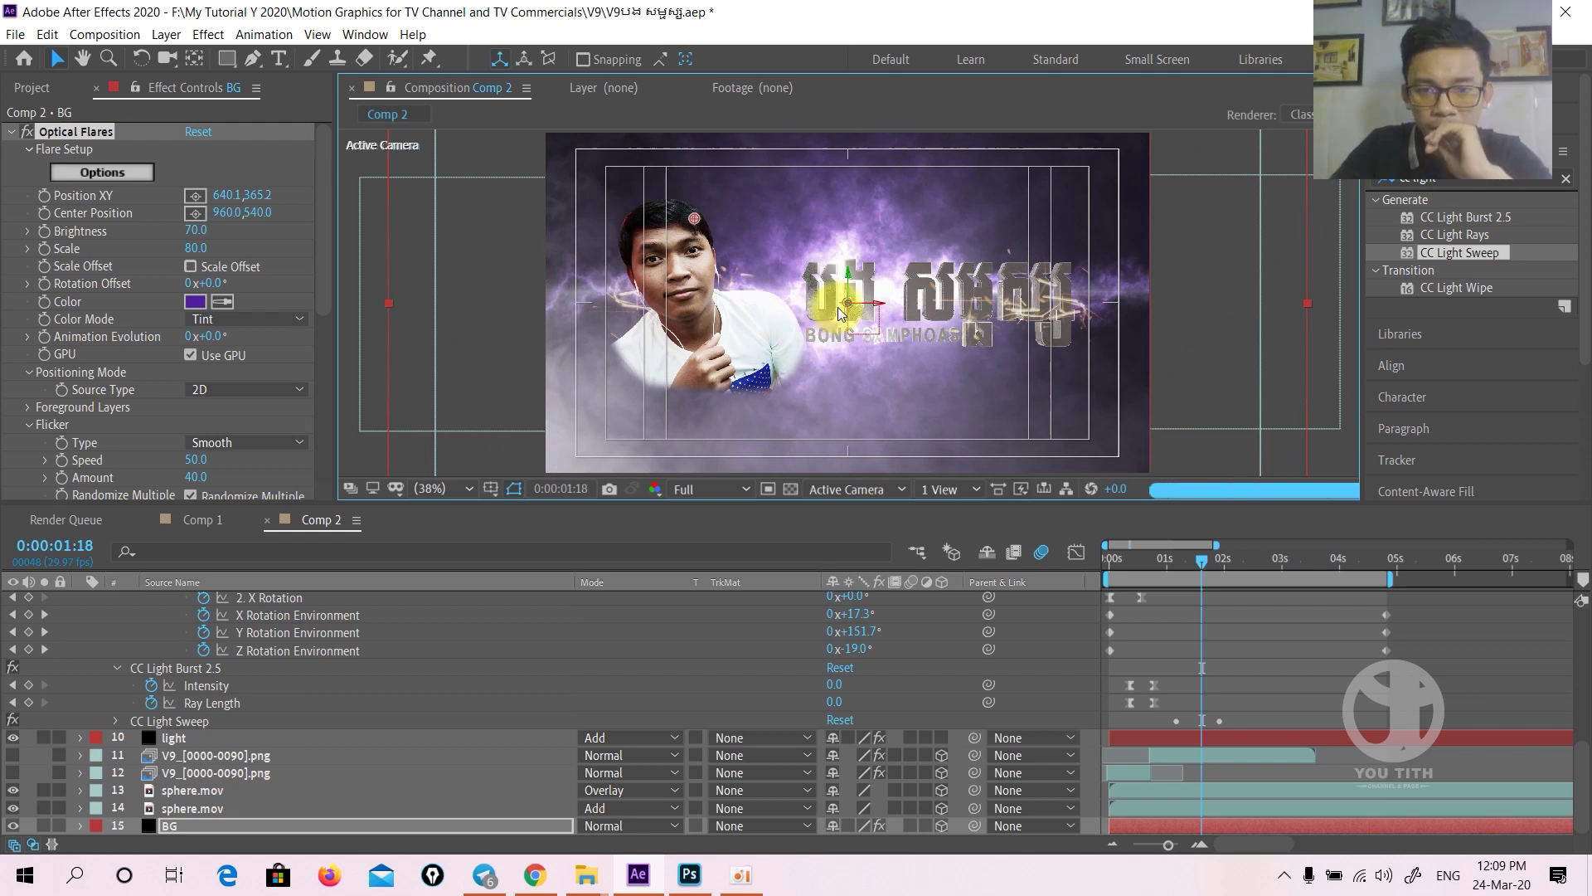
pyautogui.moveTo(840, 311)
pyautogui.mouseDown()
pyautogui.moveTo(739, 284)
pyautogui.moveTo(885, 302)
pyautogui.mouseUp()
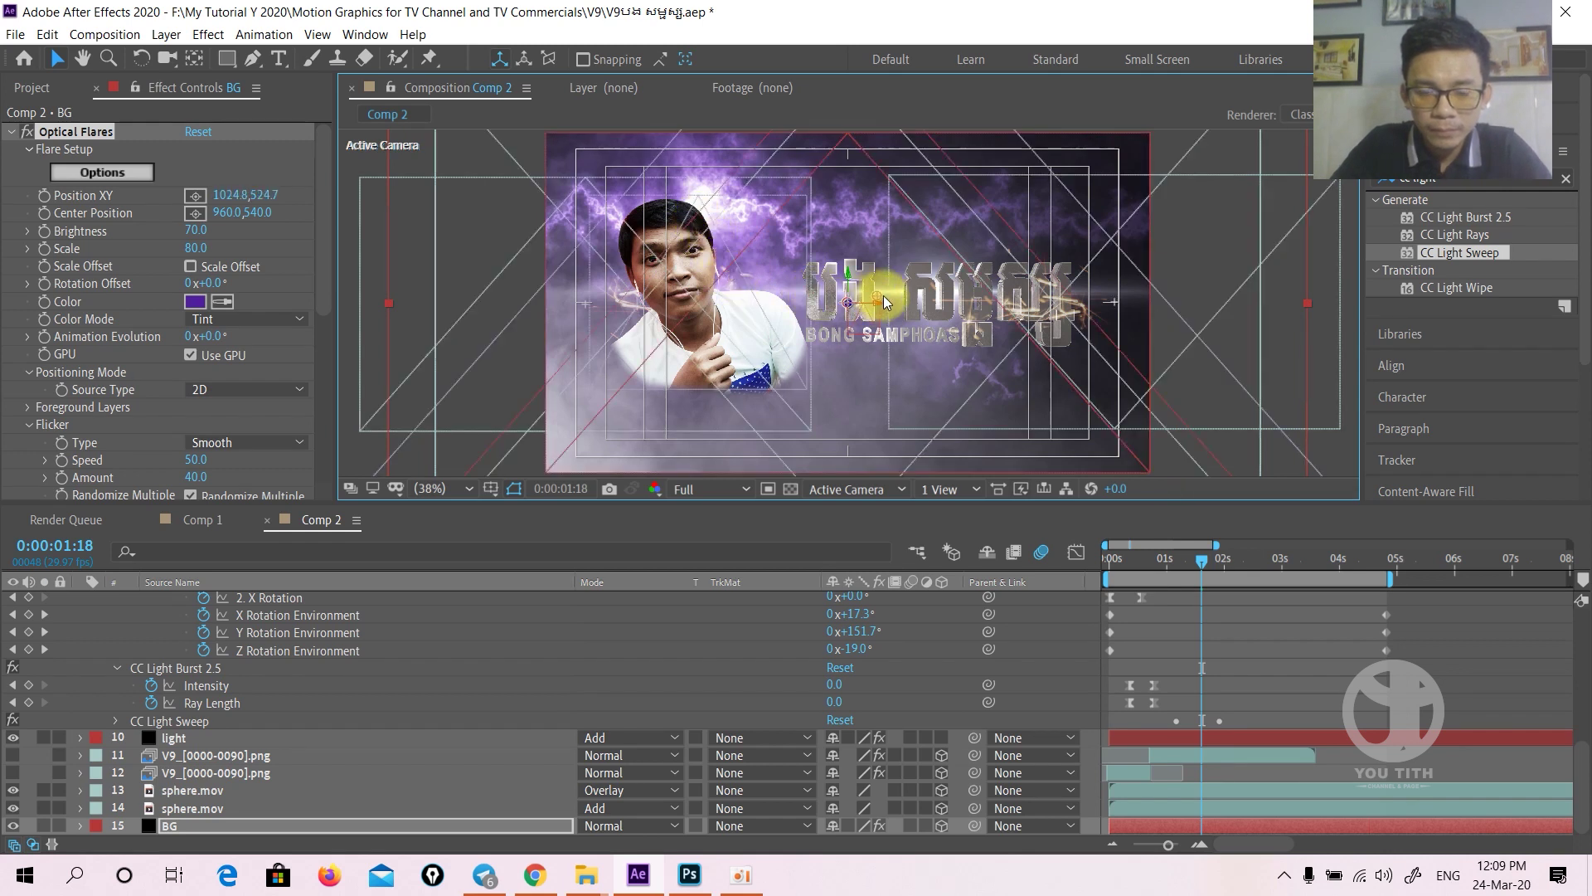
# - Duplicate the BG layer's Optical Flares effect and move the flare centre down and left
pyautogui.click(116, 254)
pyautogui.hotkey('ctrl', 'd')
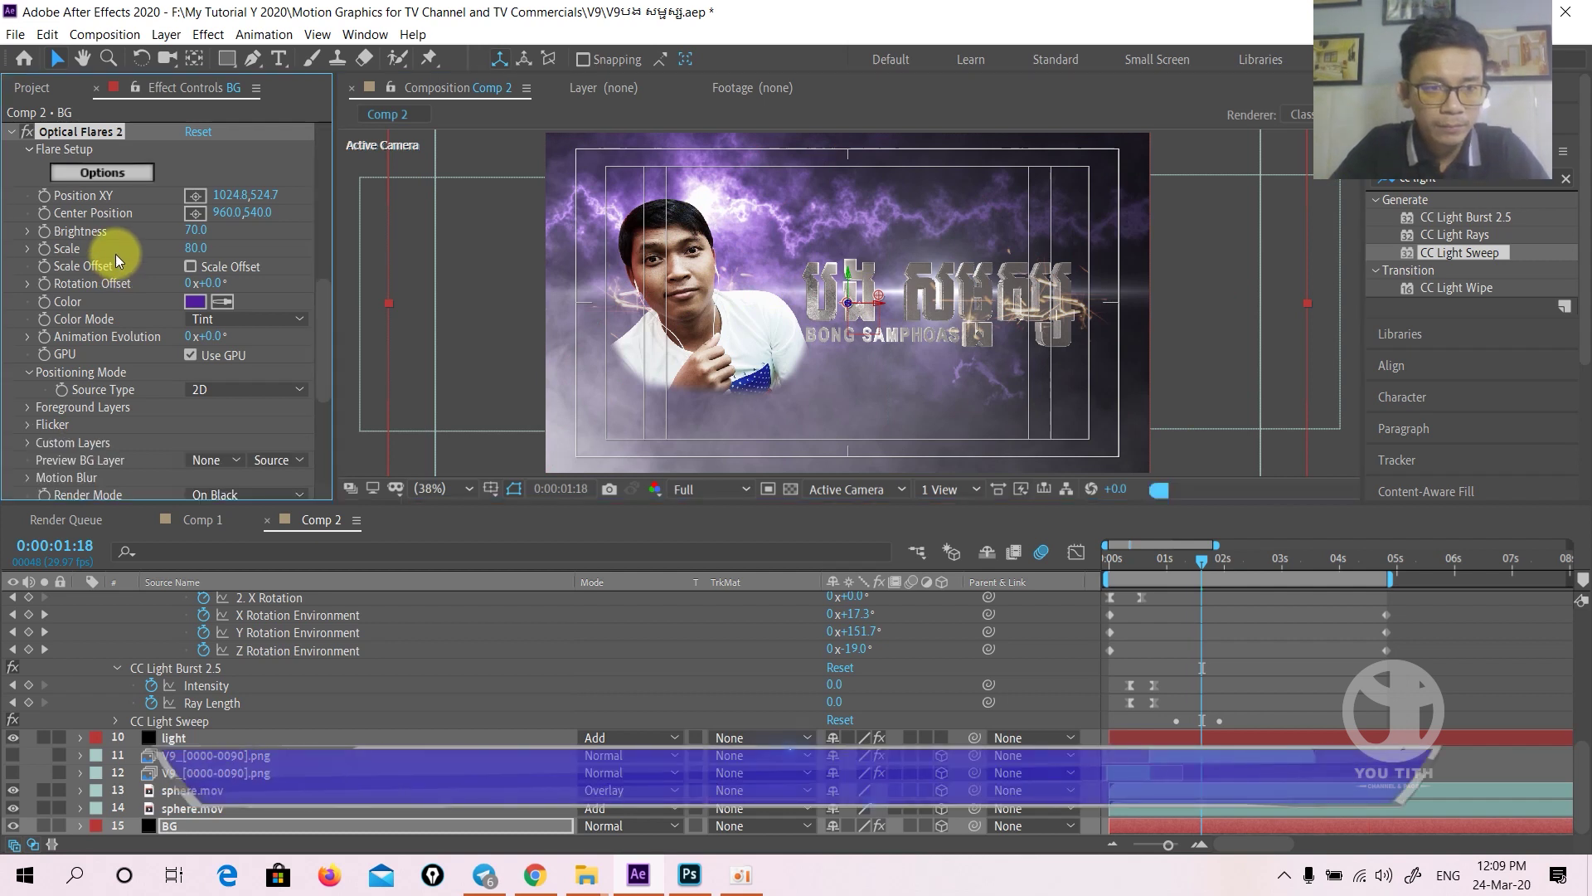
pyautogui.click(879, 305)
pyautogui.moveTo(879, 305)
pyautogui.mouseDown()
pyautogui.moveTo(759, 380)
pyautogui.moveTo(739, 313)
pyautogui.mouseUp()
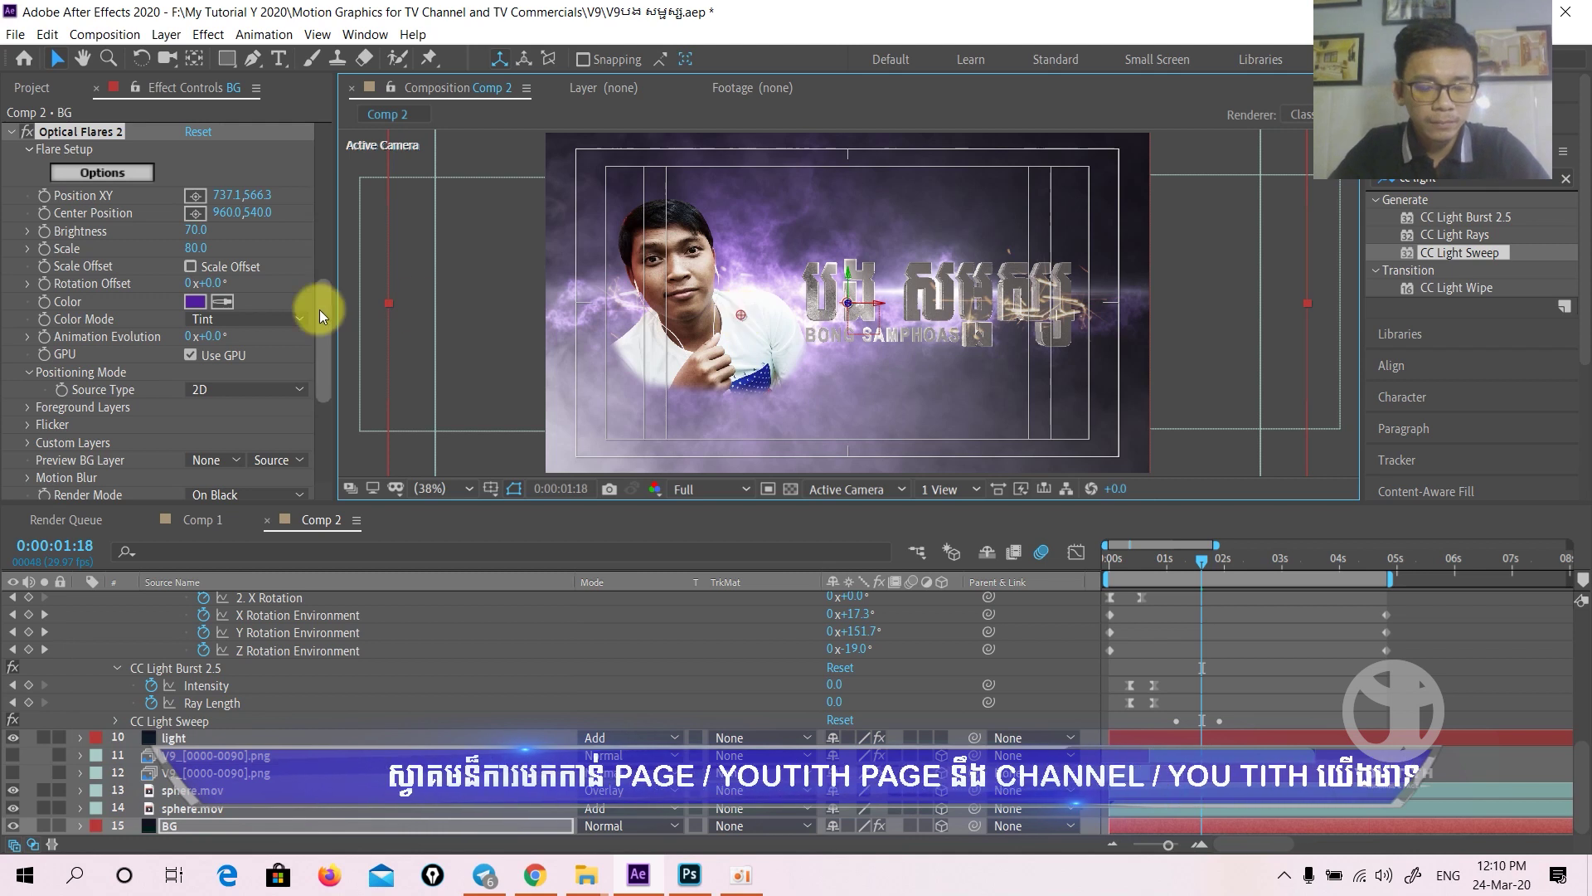
# - Set flare Brightness to 60 and Flicker Speed to 67, then return to frame 0
pyautogui.scroll(-5, 320, 310)
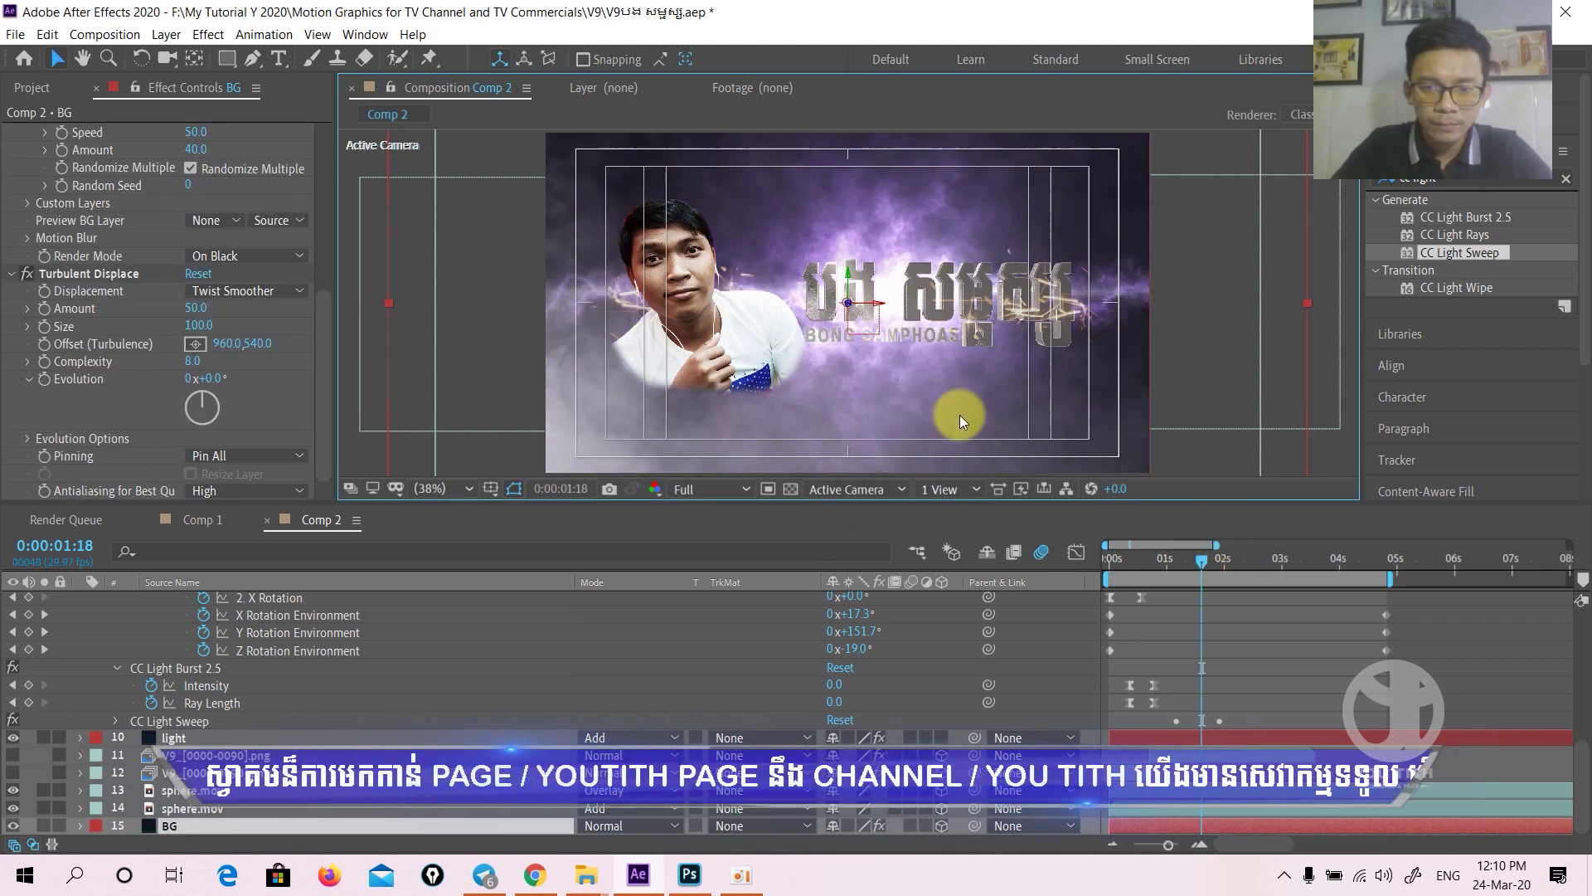
pyautogui.scroll(2, 167, 362)
pyautogui.scroll(4, 169, 360)
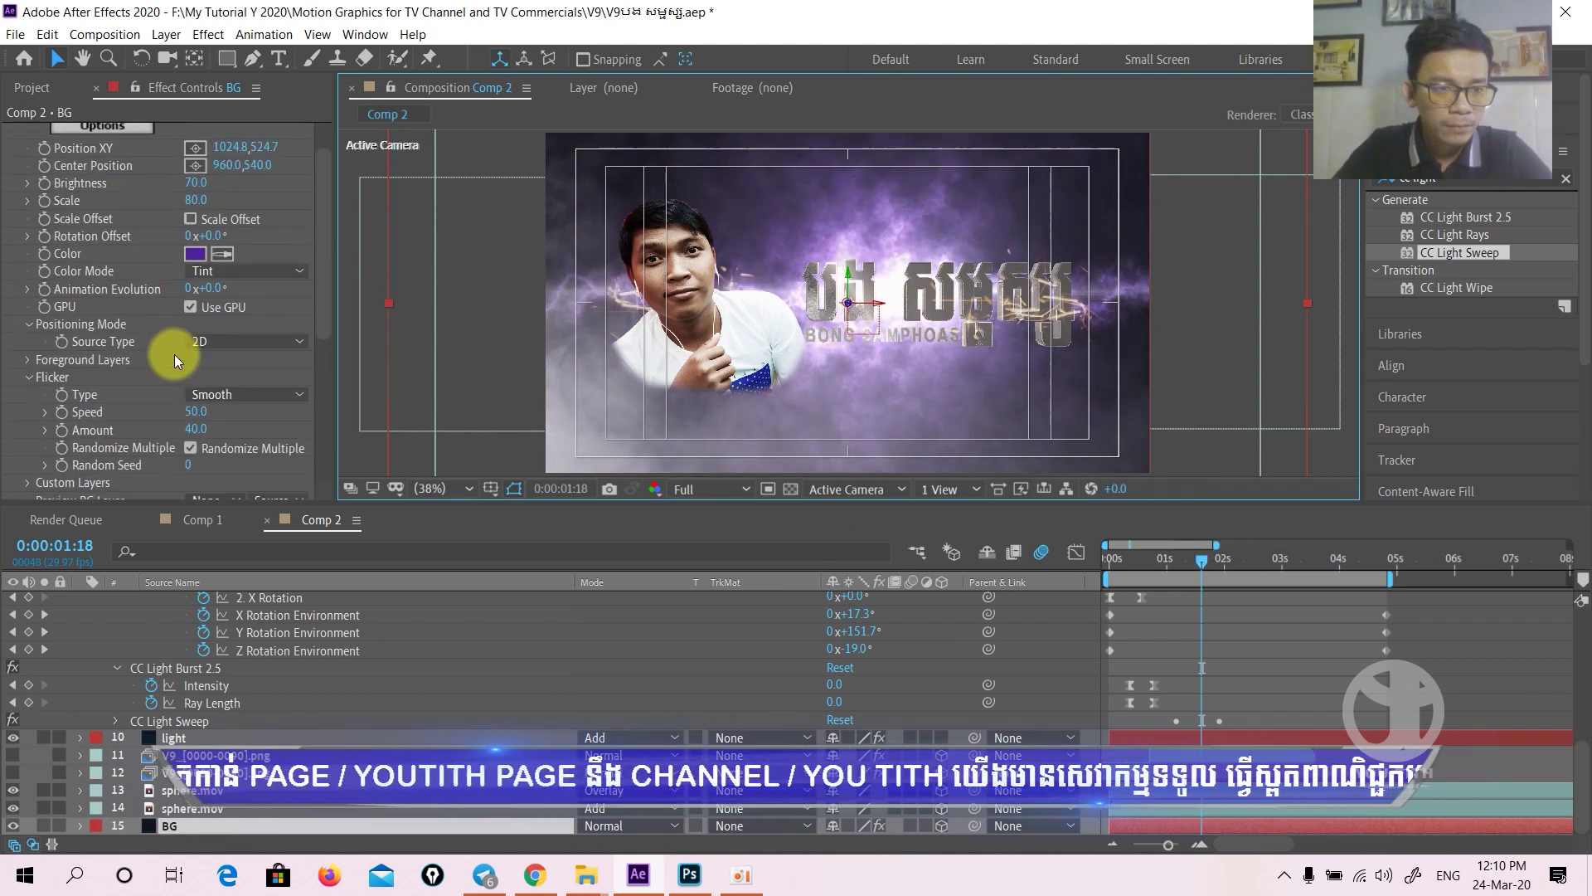
pyautogui.click(194, 183)
pyautogui.write('60')
pyautogui.press('Return')
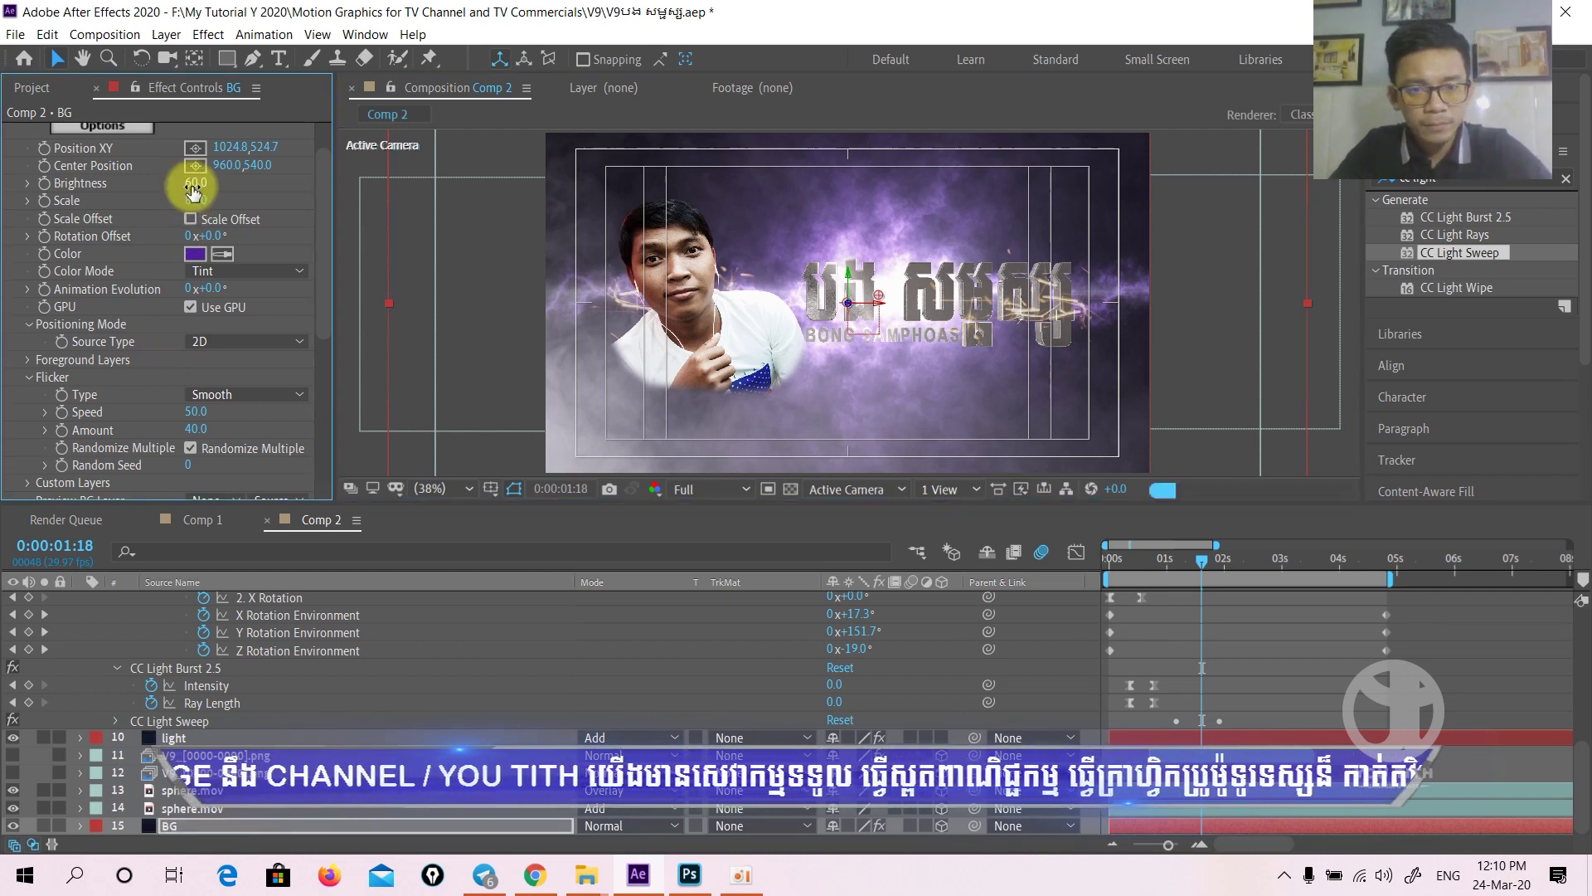
pyautogui.moveTo(197, 412)
pyautogui.mouseDown()
pyautogui.moveTo(211, 410)
pyautogui.moveTo(201, 433)
pyautogui.mouseUp()
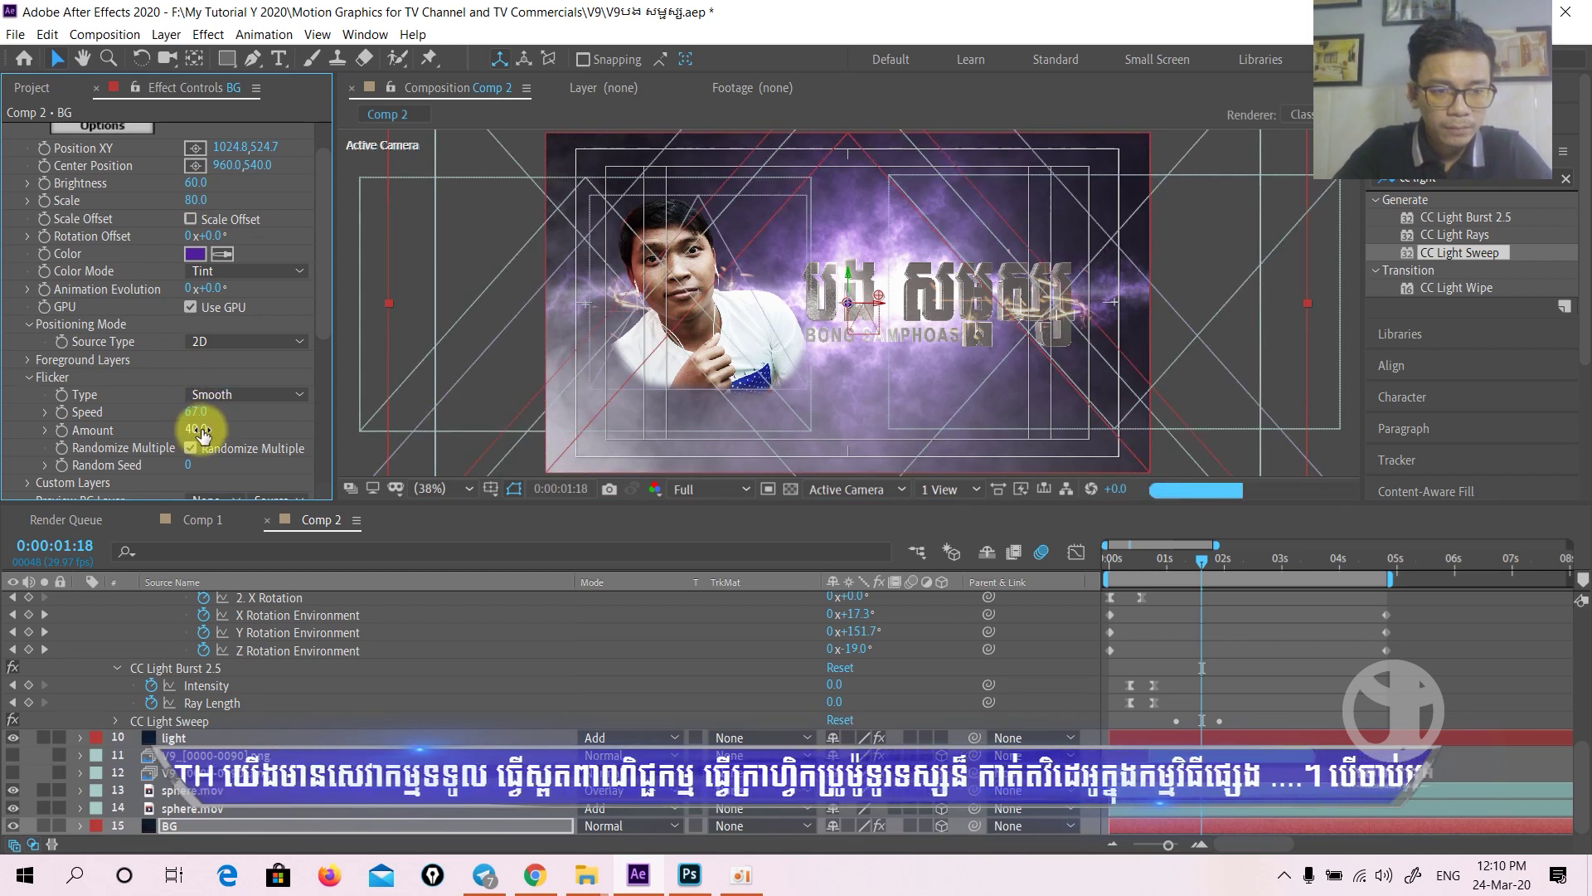
pyautogui.click(1184, 494)
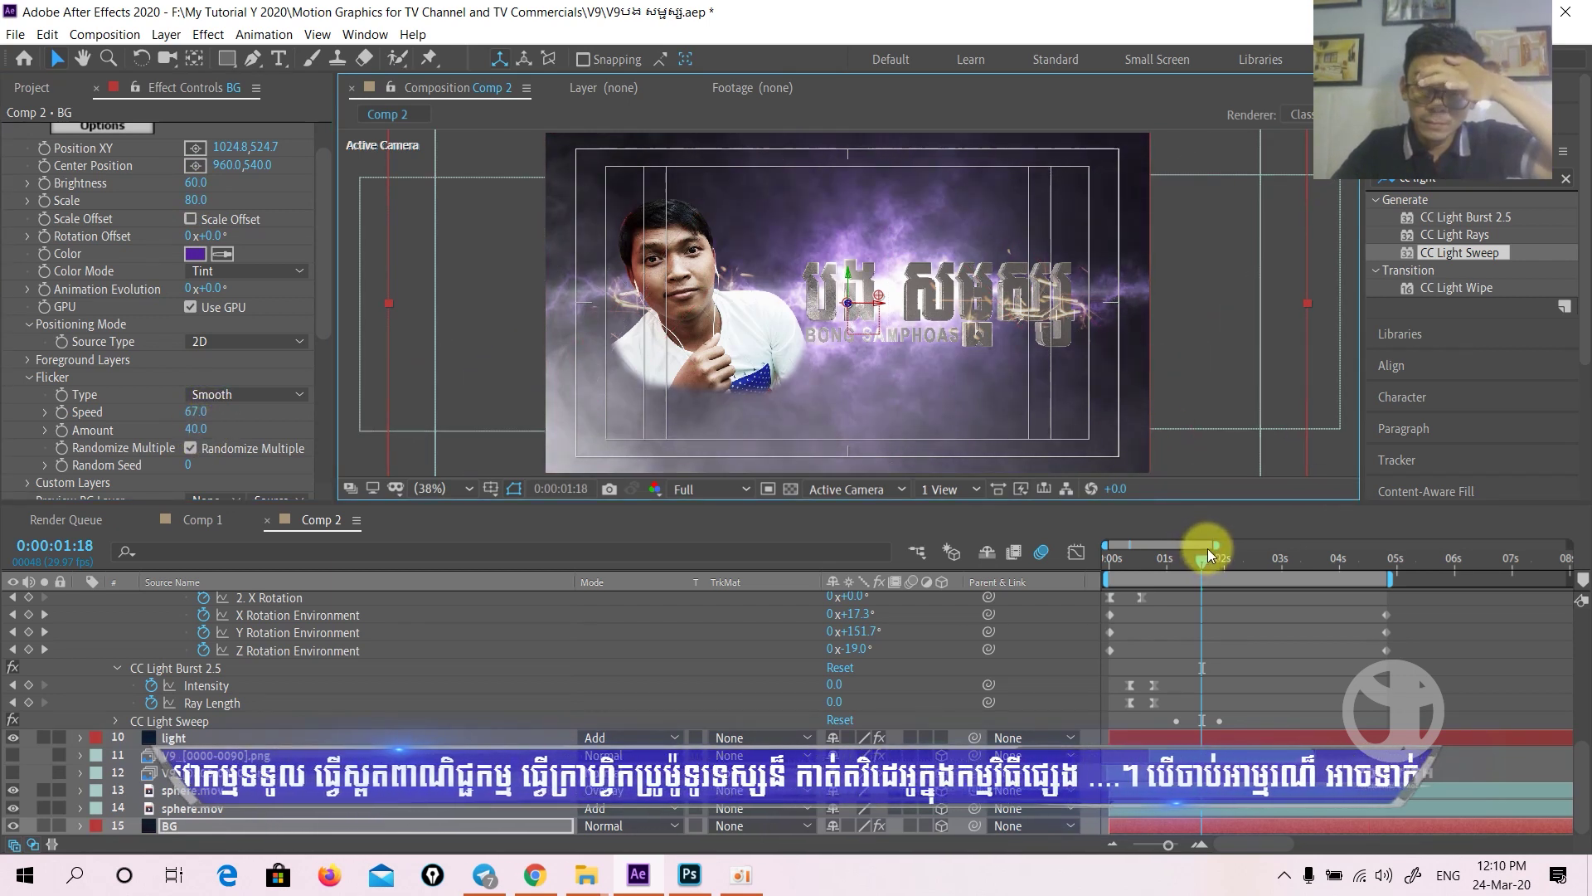
pyautogui.moveTo(1208, 549); pyautogui.dragTo(1012, 581)
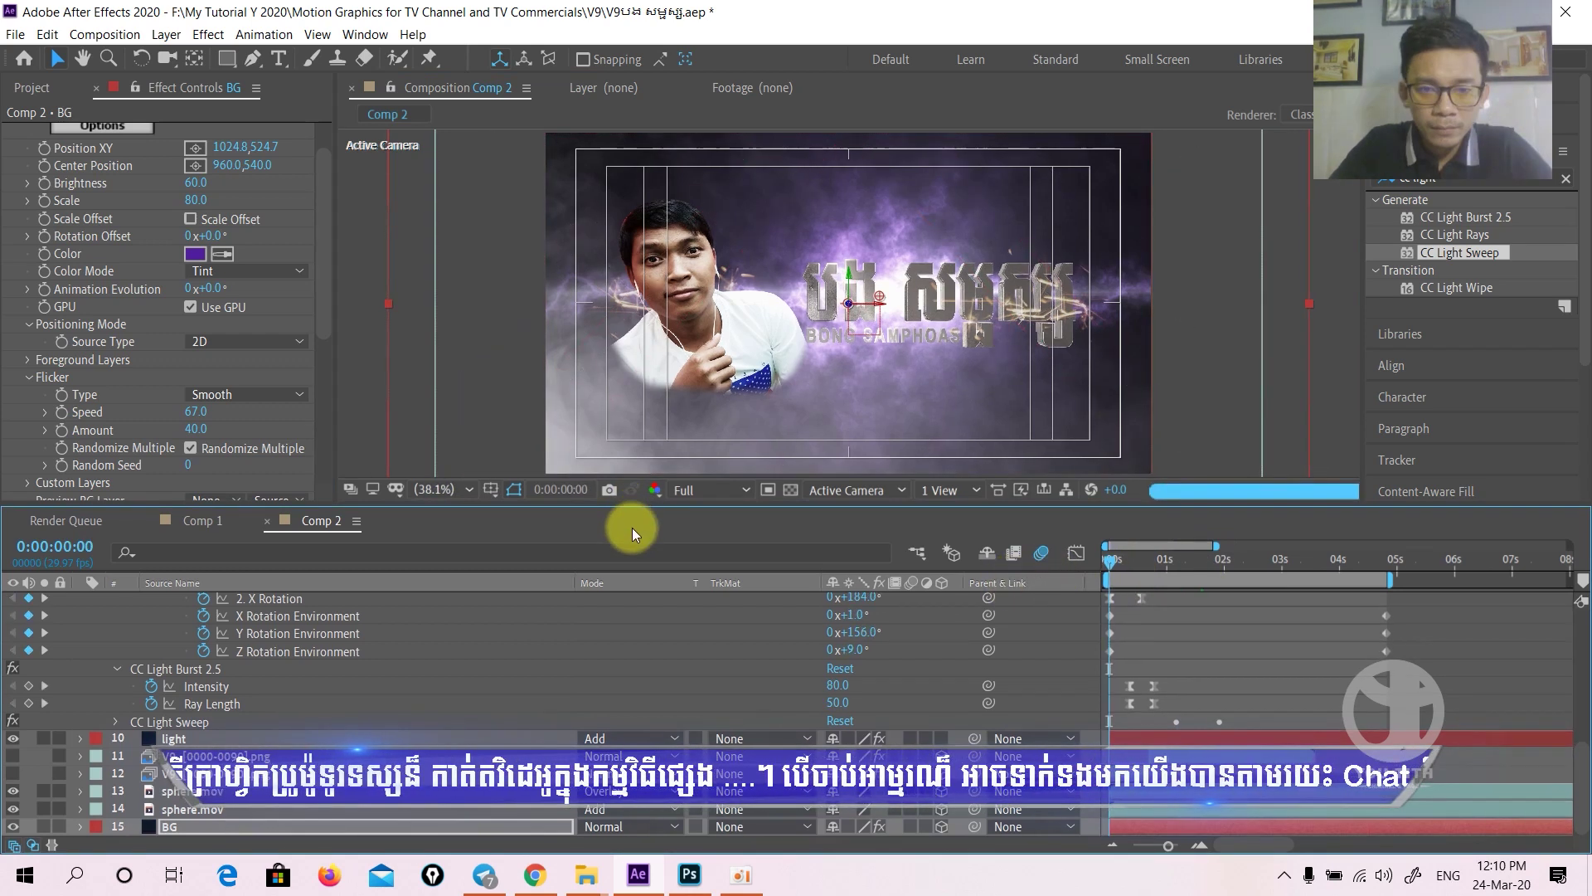
# - Enlarge the Composition viewer and RAM-preview the title animation, stopping at 0:00:00:20
pyautogui.moveTo(632, 508); pyautogui.dragTo(630, 588)
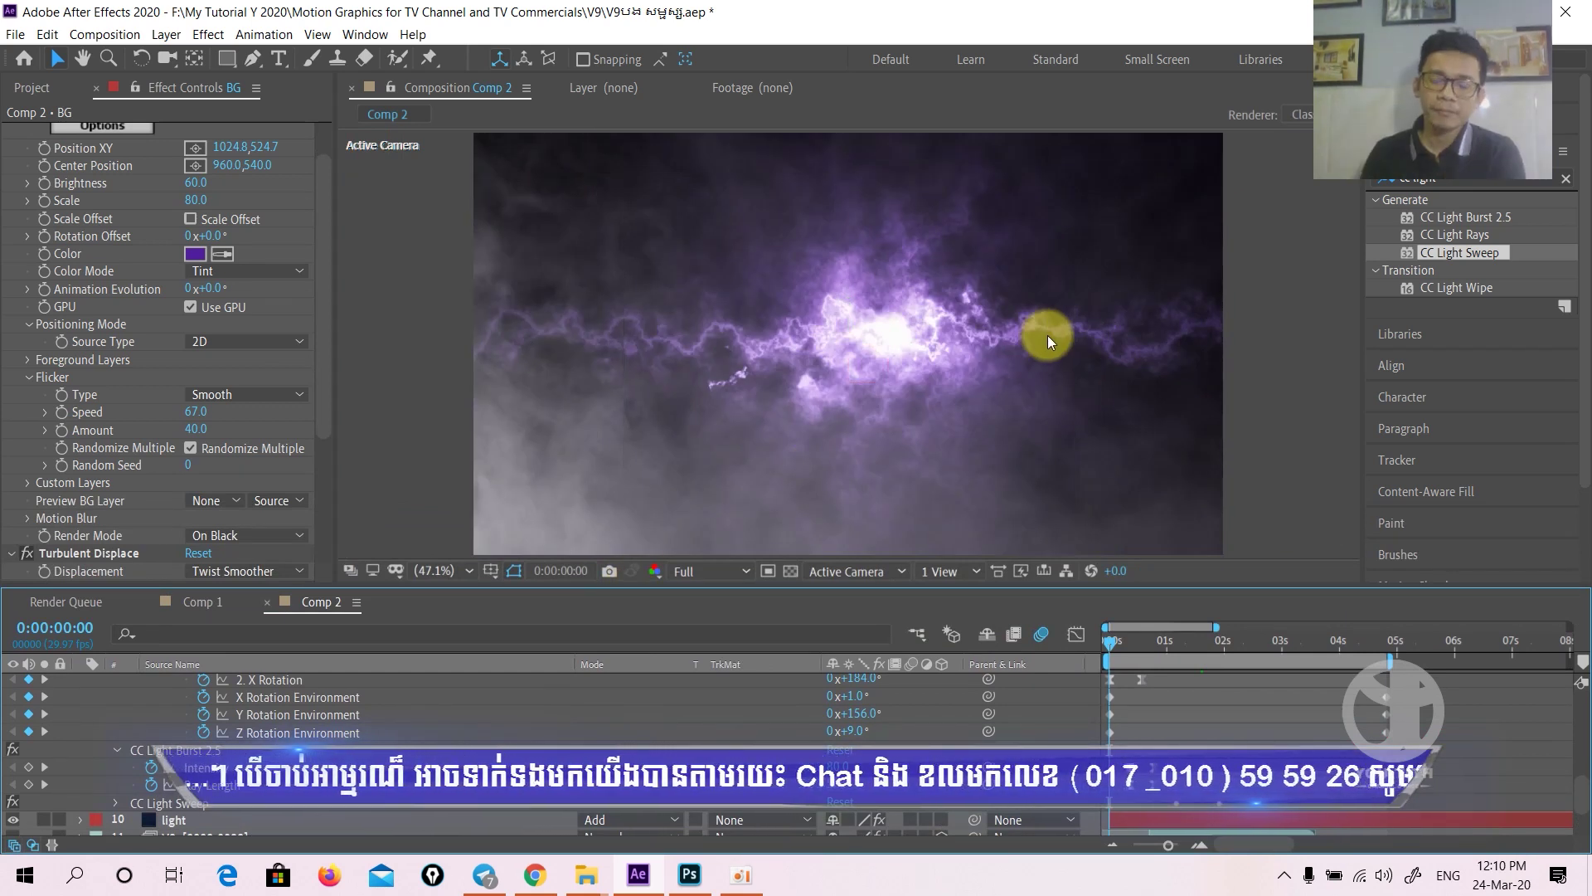
pyautogui.press('space')
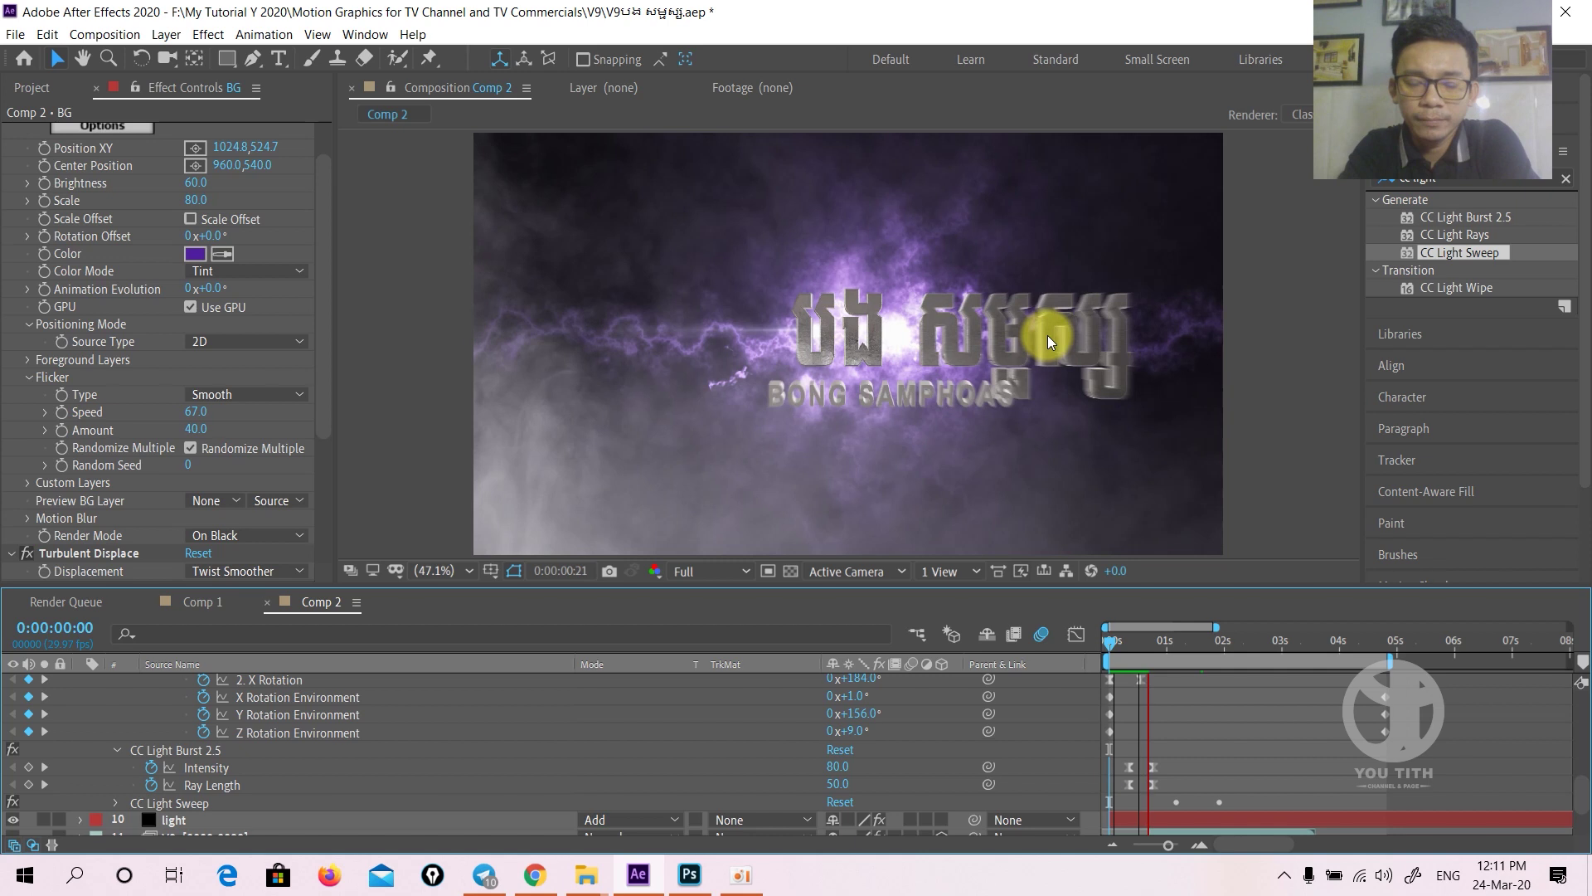
pyautogui.moveTo(1098, 589)
pyautogui.mouseDown()
pyautogui.moveTo(1107, 524)
pyautogui.moveTo(1060, 508)
pyautogui.mouseUp()
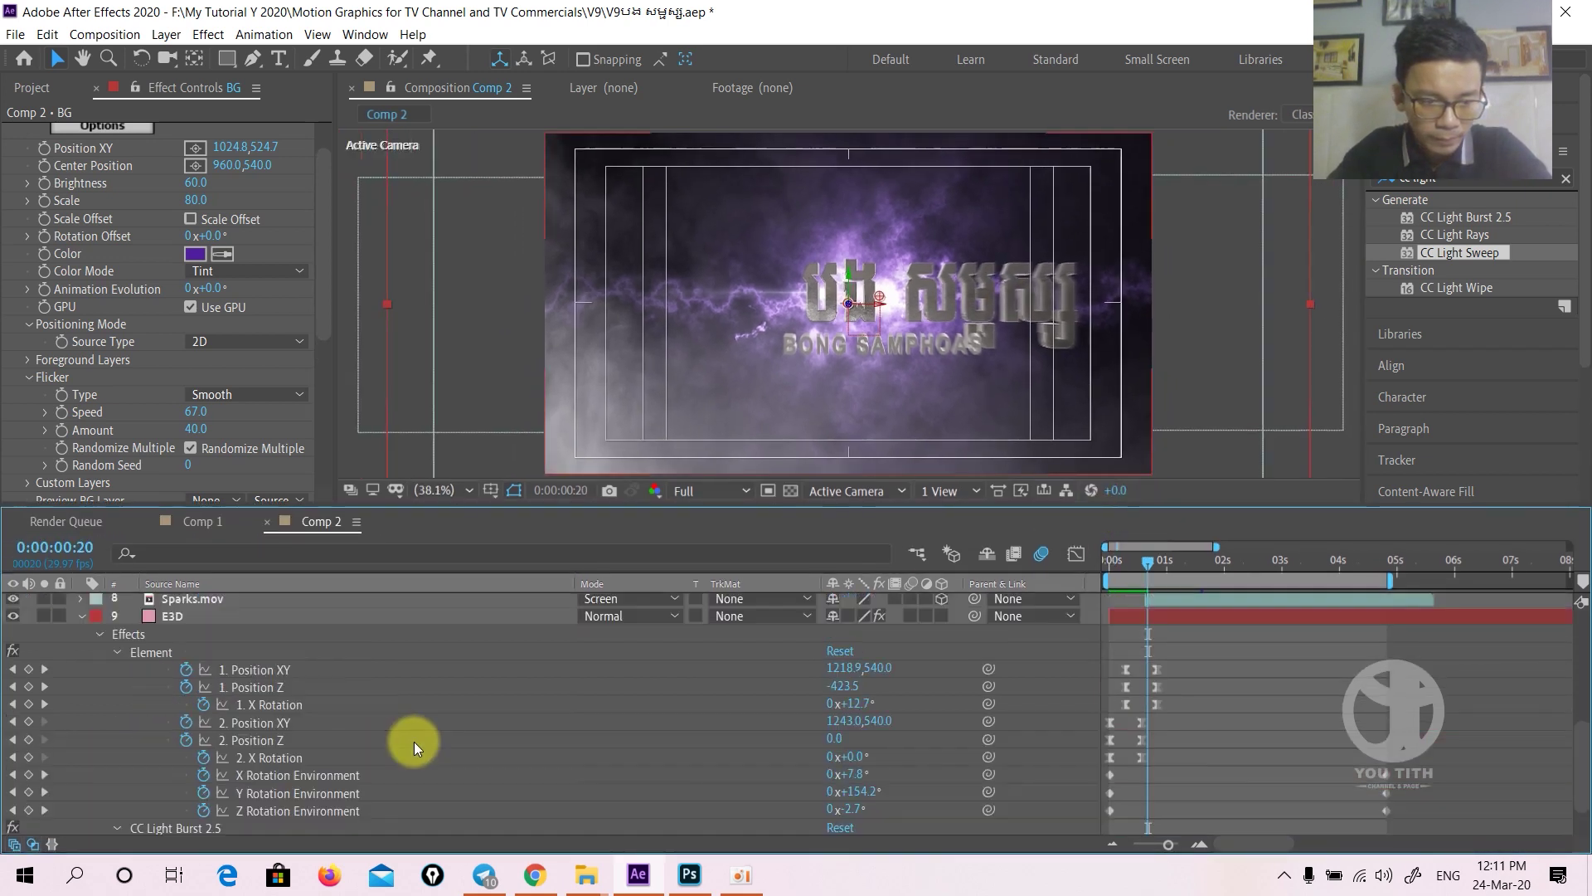
pyautogui.scroll(5, 414, 741)
pyautogui.scroll(3, 201, 644)
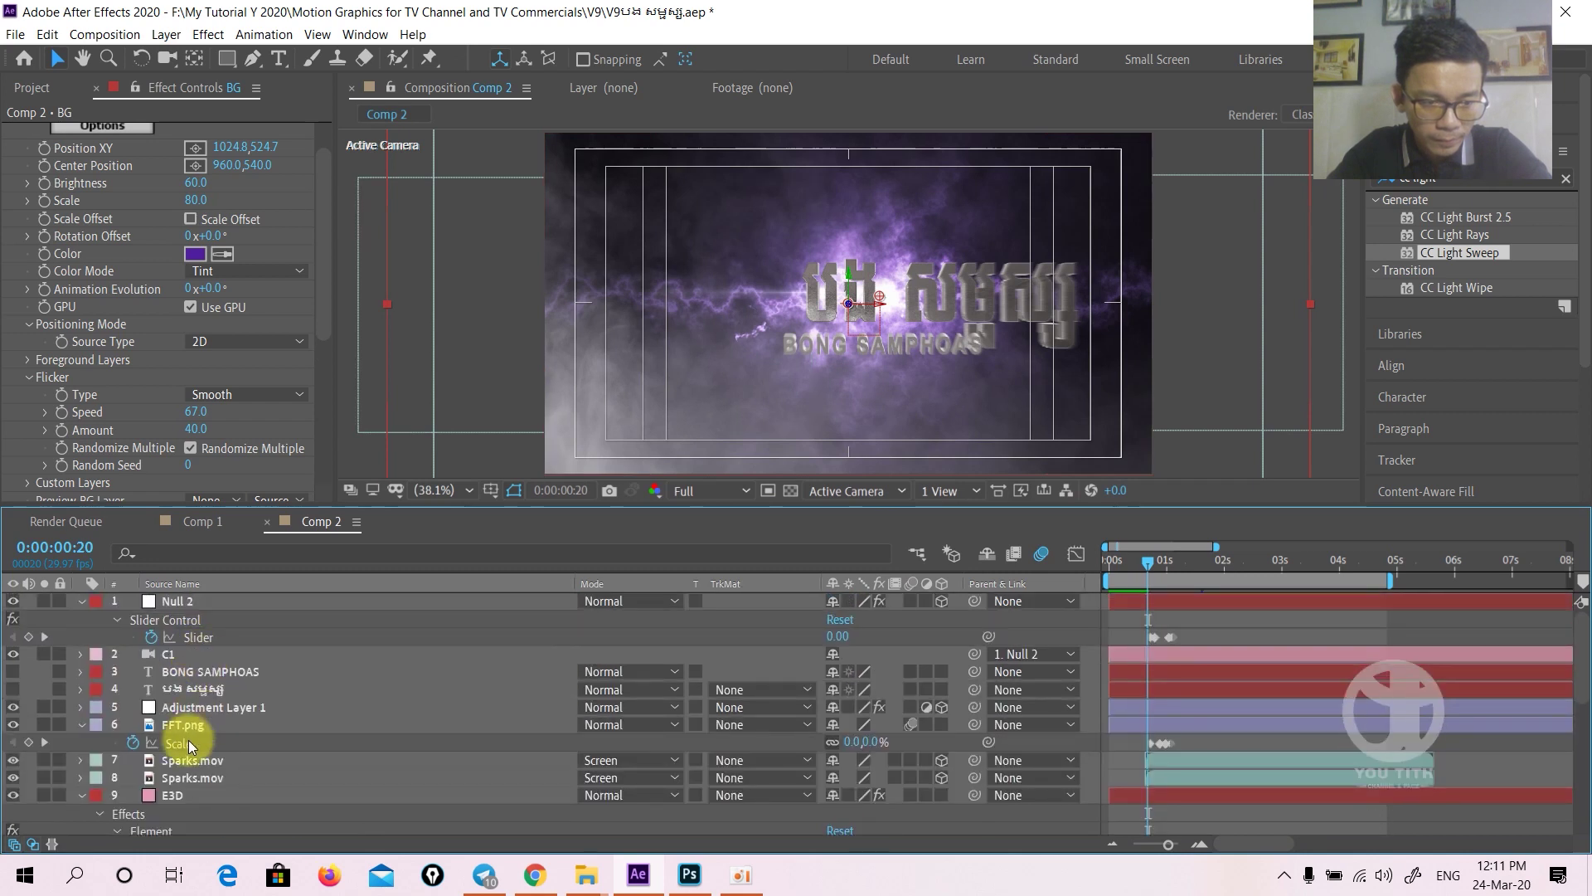
# - Shift the FFT.png portrait and its Scale keyframes earlier, then preview from the start
pyautogui.click(184, 724)
pyautogui.moveTo(1190, 728); pyautogui.dragTo(1176, 728)
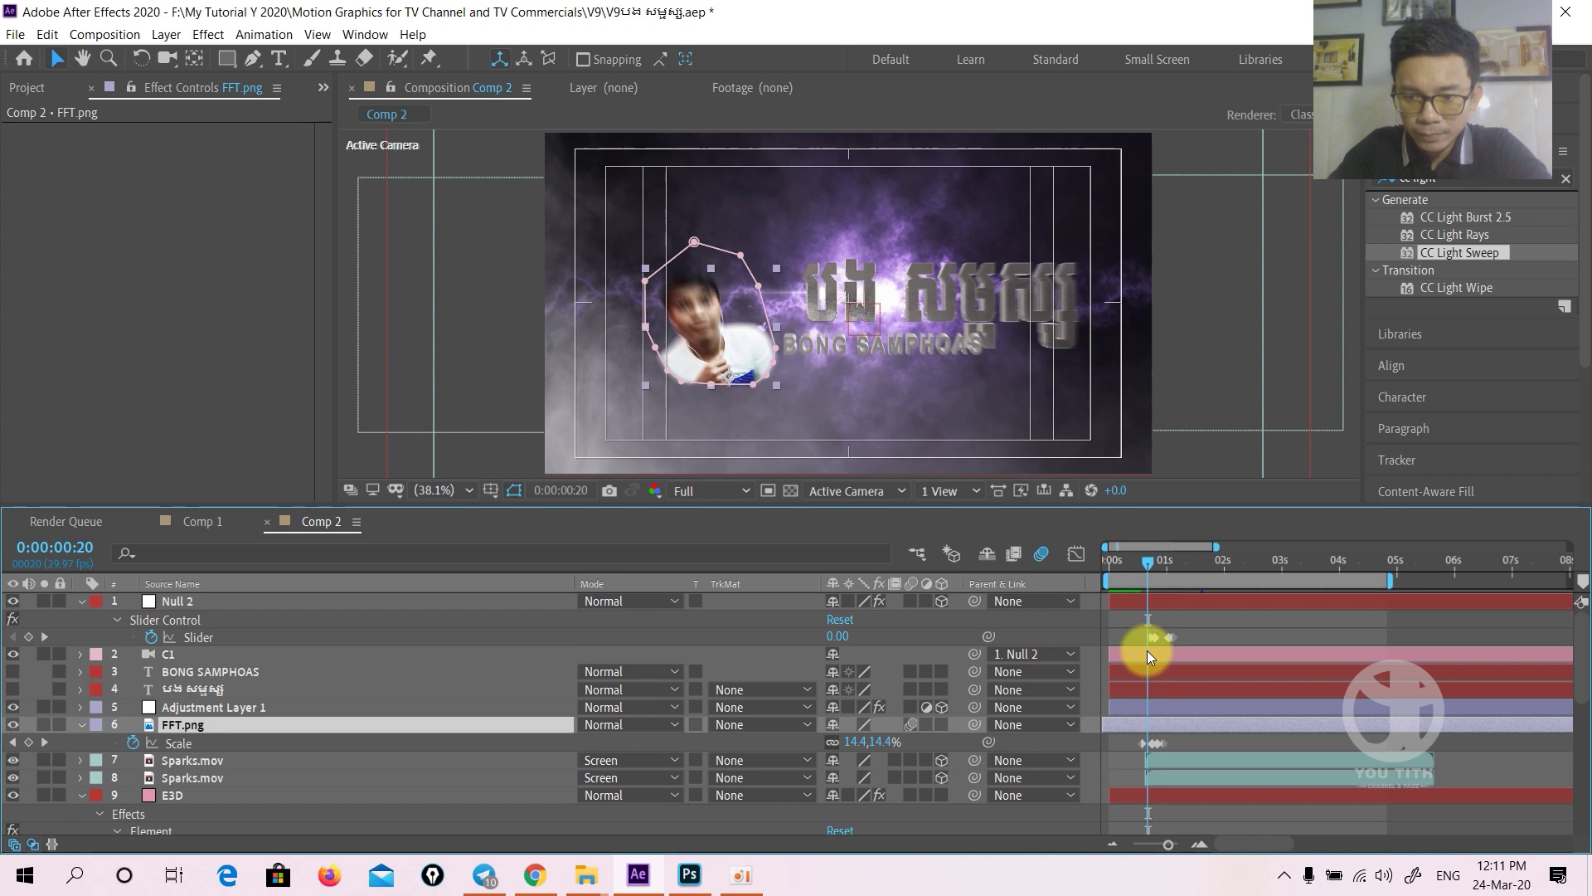
pyautogui.moveTo(1147, 562); pyautogui.dragTo(1003, 560)
pyautogui.press('space')
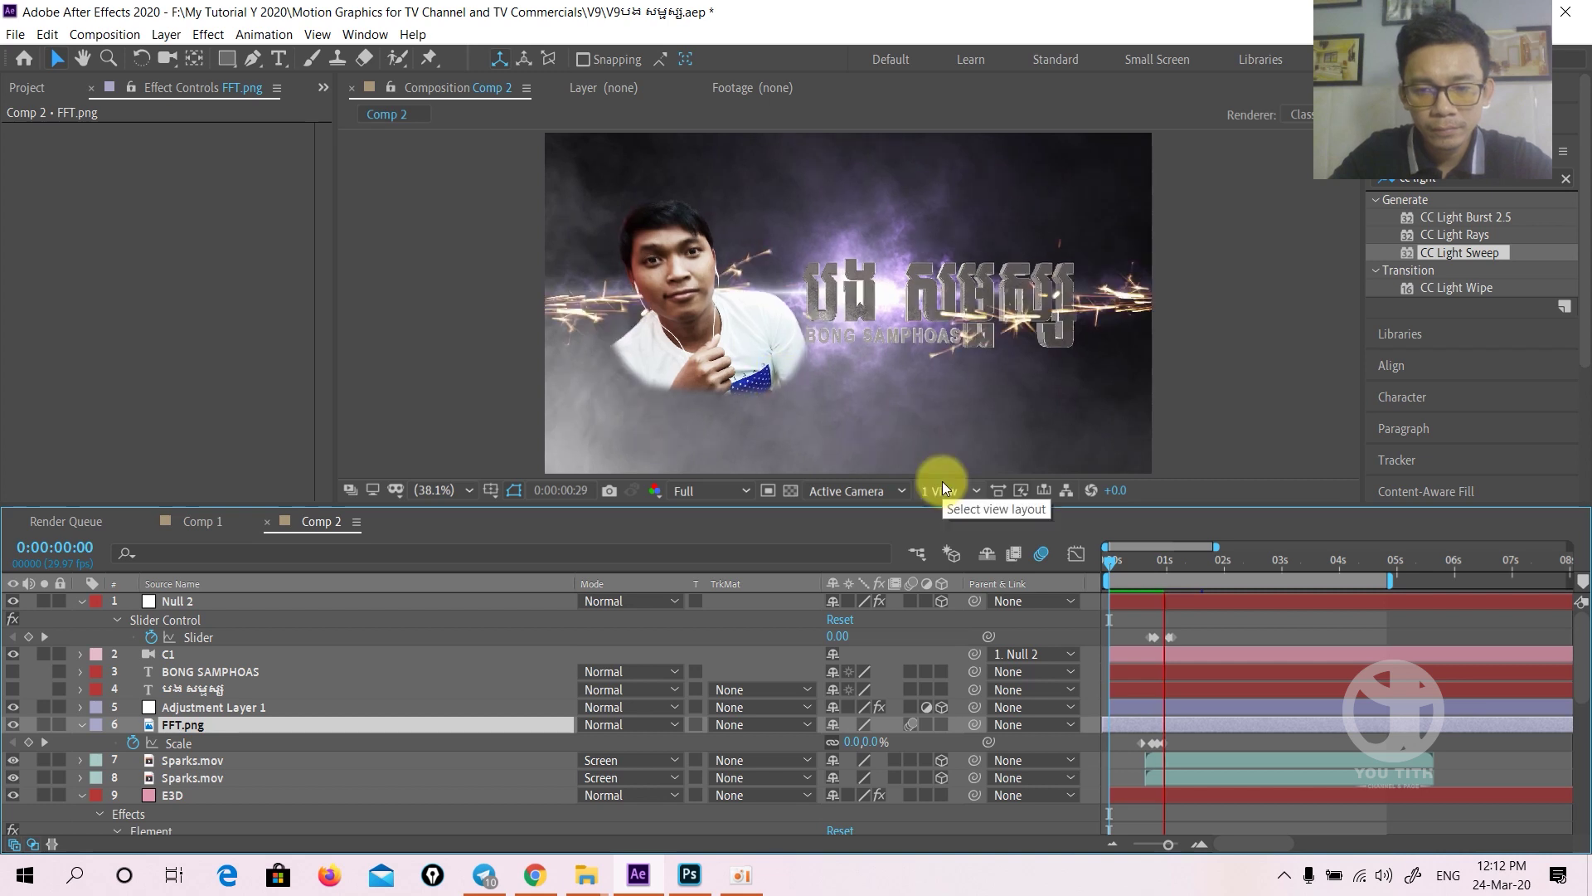
pyautogui.press('space')
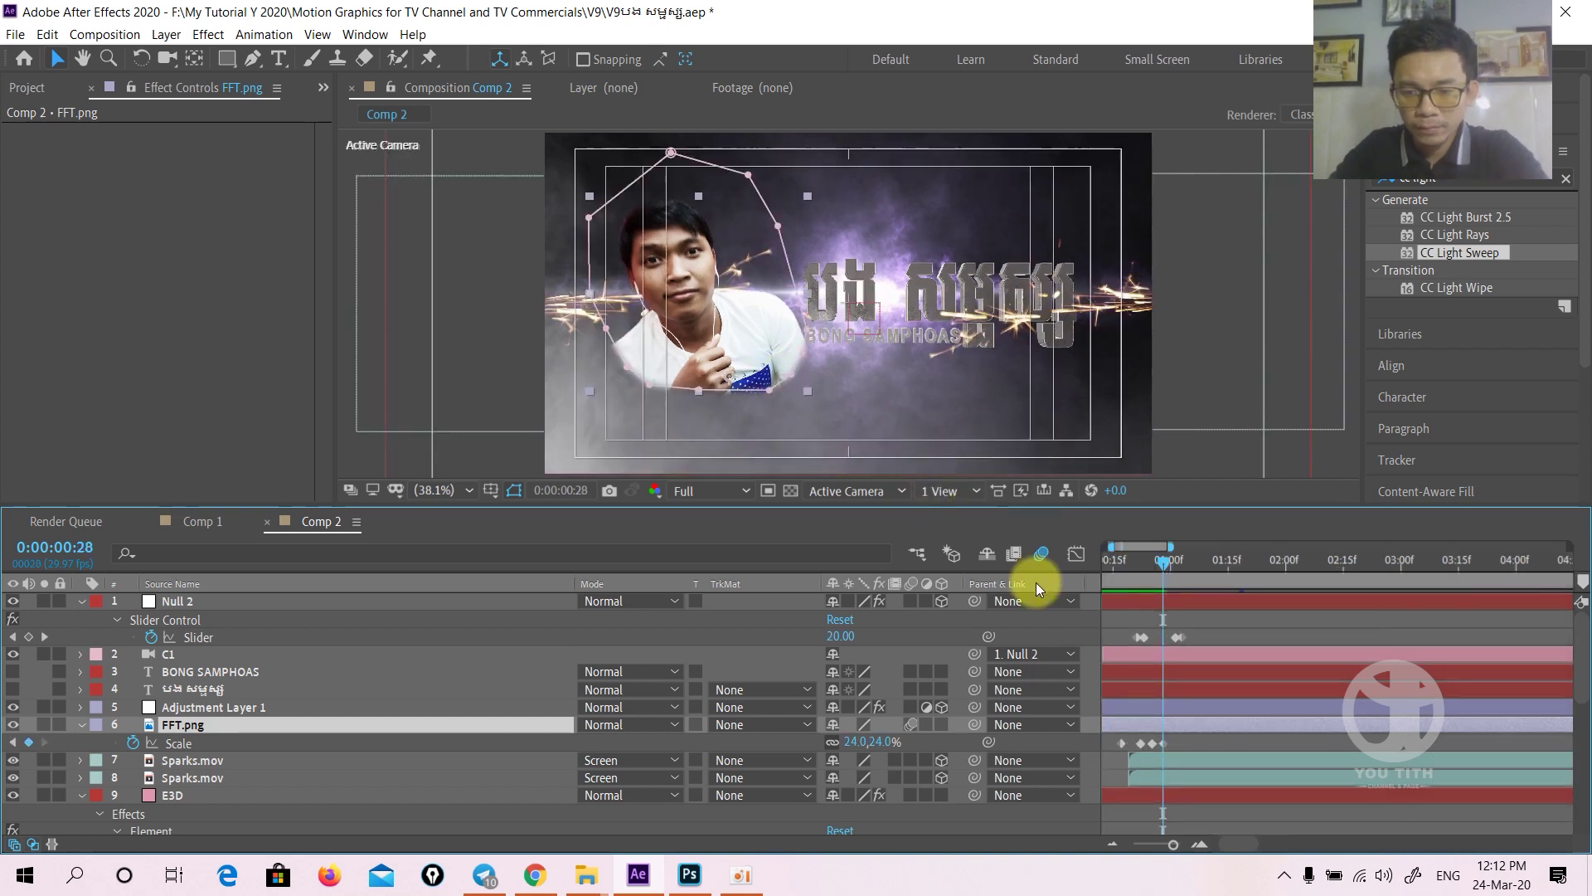
# - Change the portrait's second Scale keyframe to 26% and preview again from 0
pyautogui.scroll(3, 1112, 595)
pyautogui.click(882, 740)
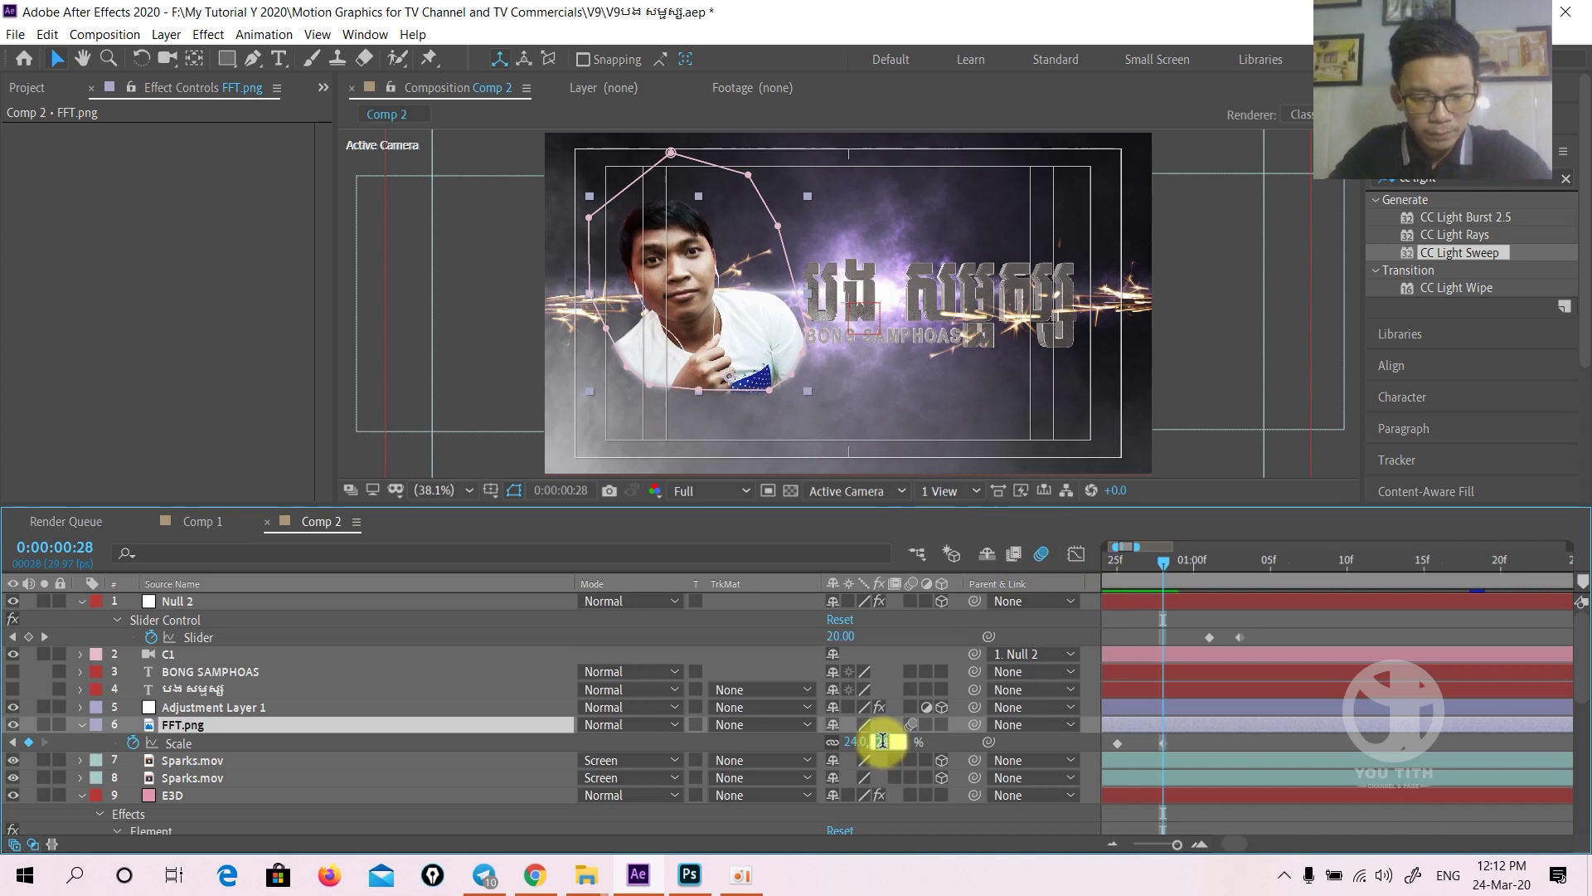
pyautogui.write('26')
pyautogui.press('Return')
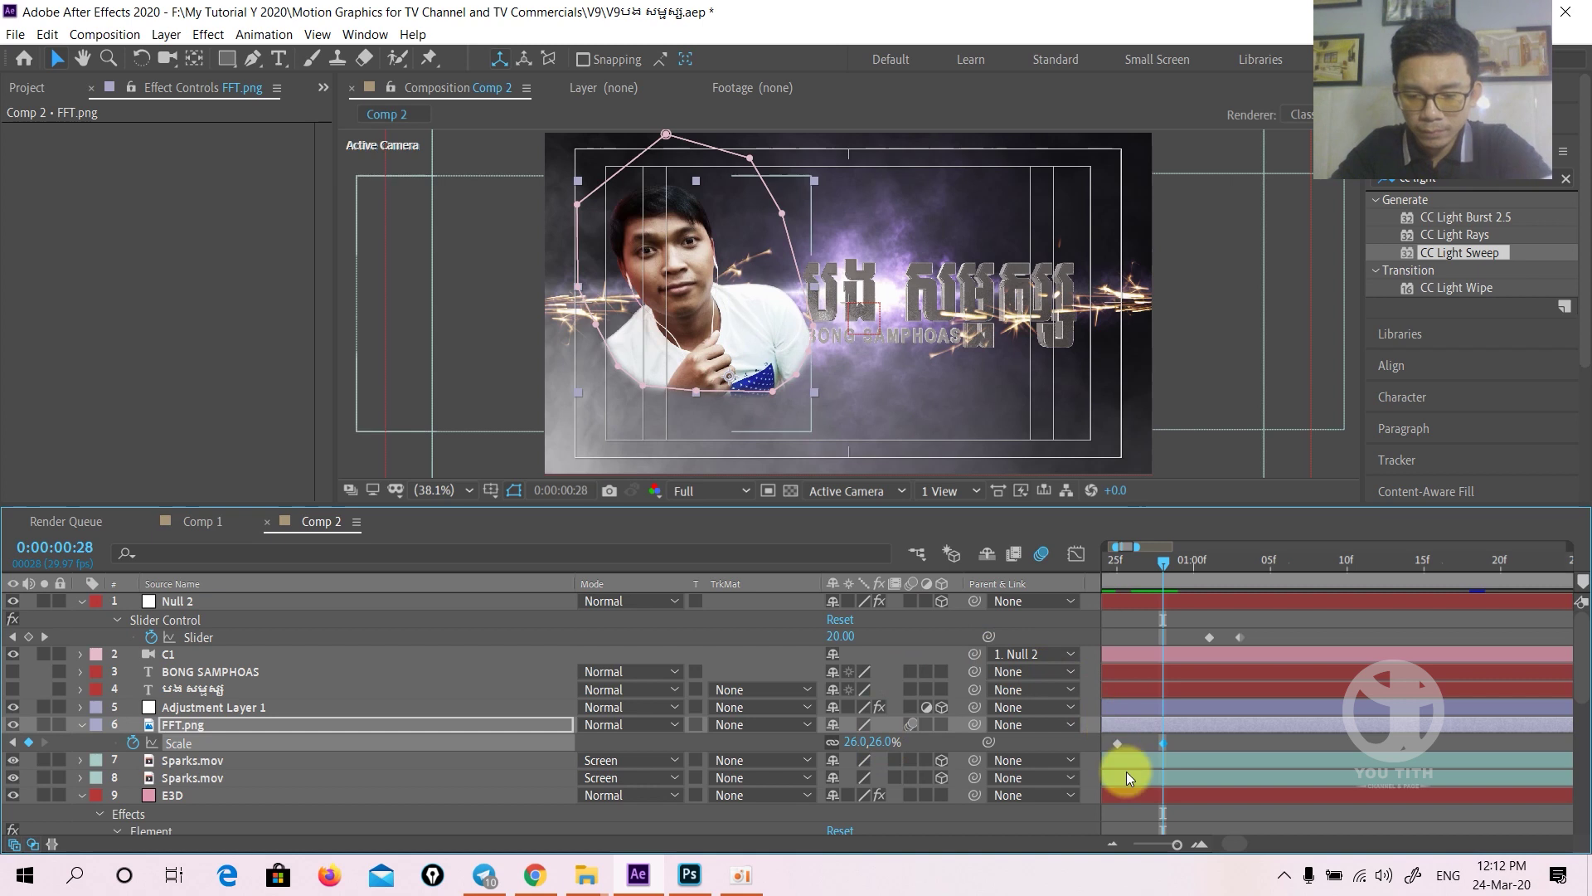
pyautogui.scroll(-3, 1126, 773)
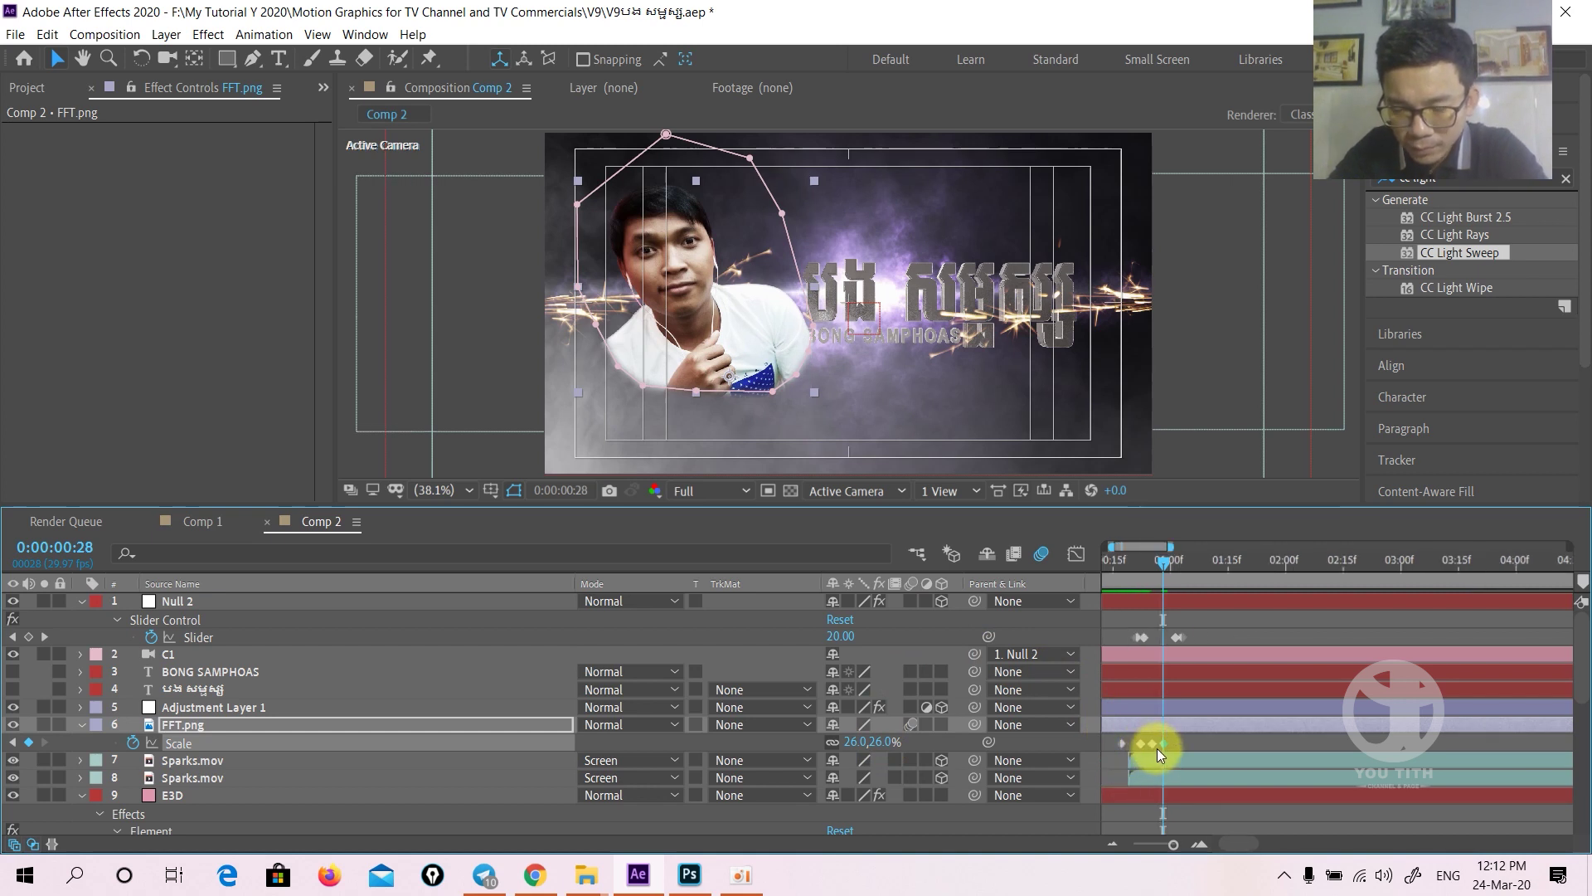
pyautogui.scroll(-2, 1157, 743)
pyautogui.moveTo(1165, 561); pyautogui.dragTo(1000, 564)
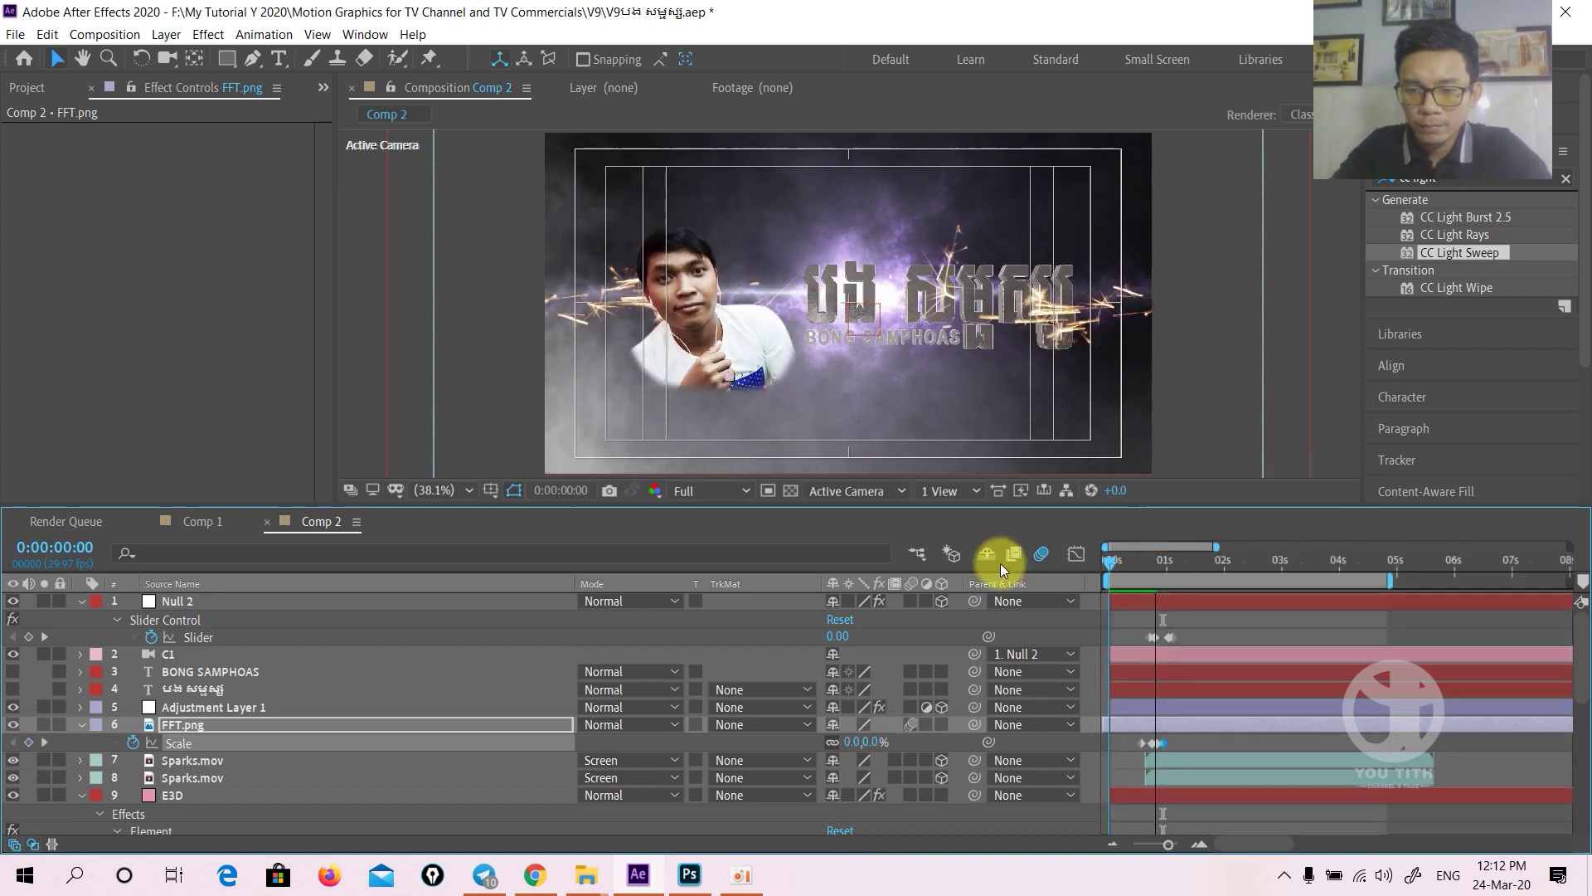
pyautogui.press('space')
# - Move the FFT.png layer below both Sparks.mov layers in the stack
pyautogui.click(178, 794)
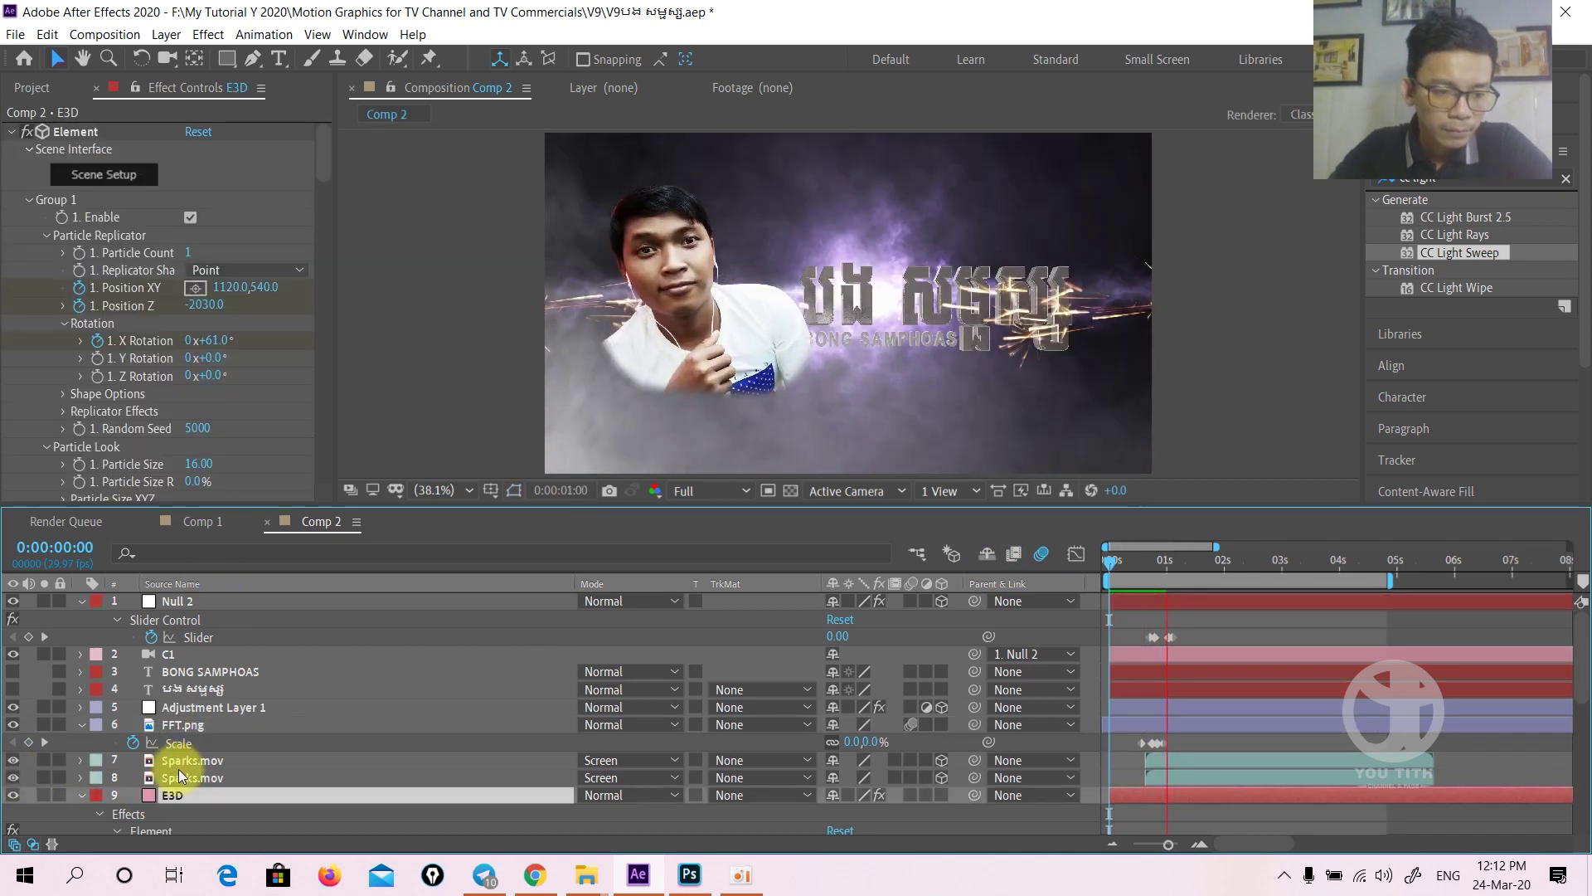
pyautogui.moveTo(183, 724); pyautogui.dragTo(192, 769)
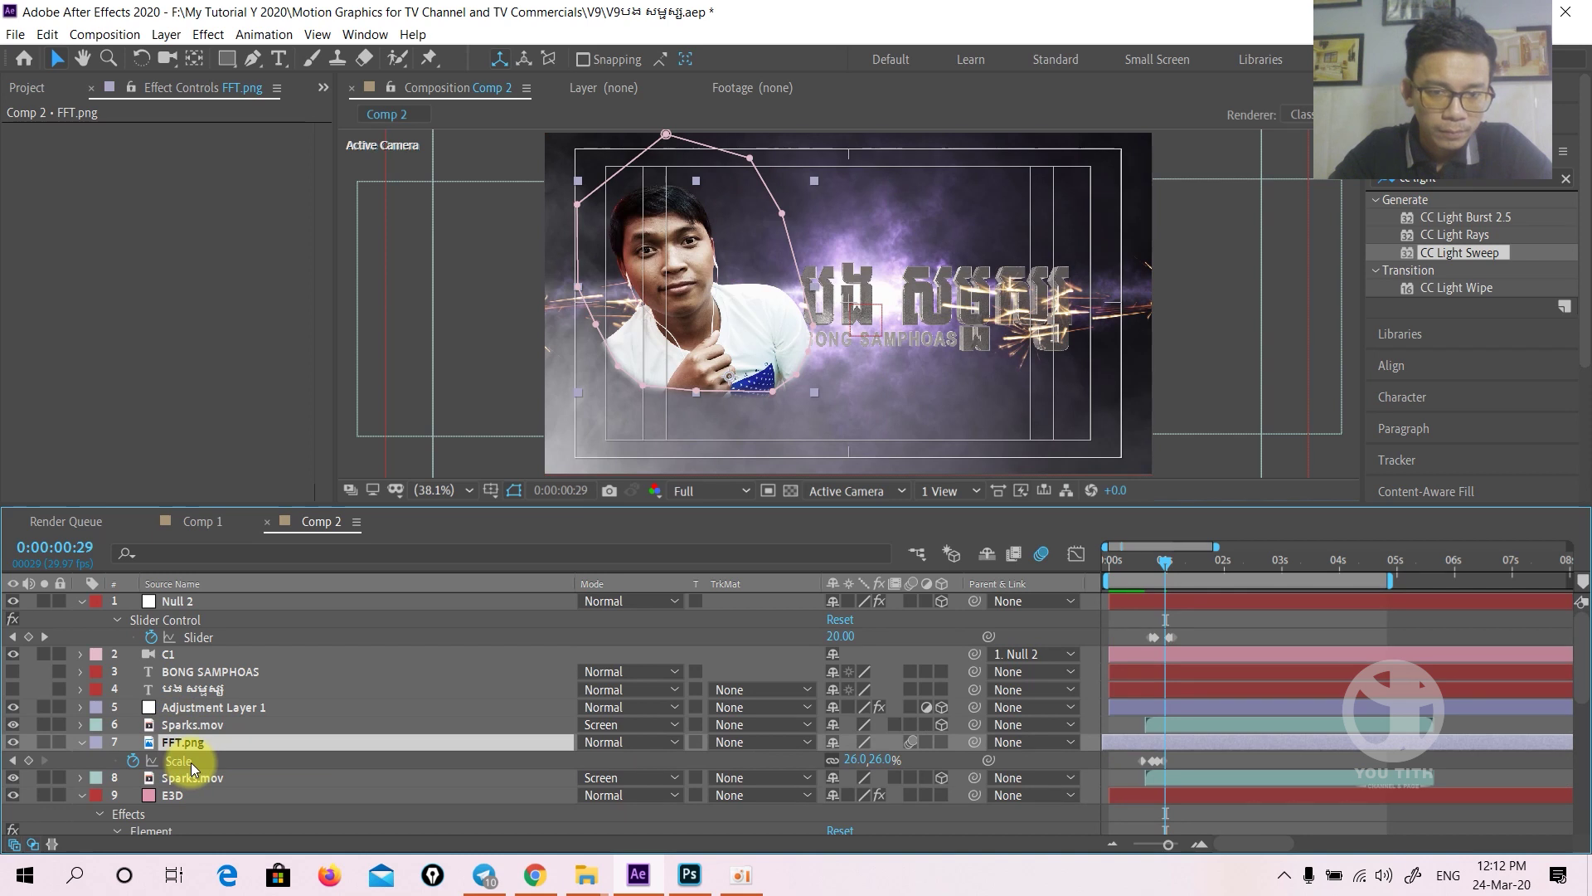
pyautogui.moveTo(182, 758); pyautogui.dragTo(182, 781)
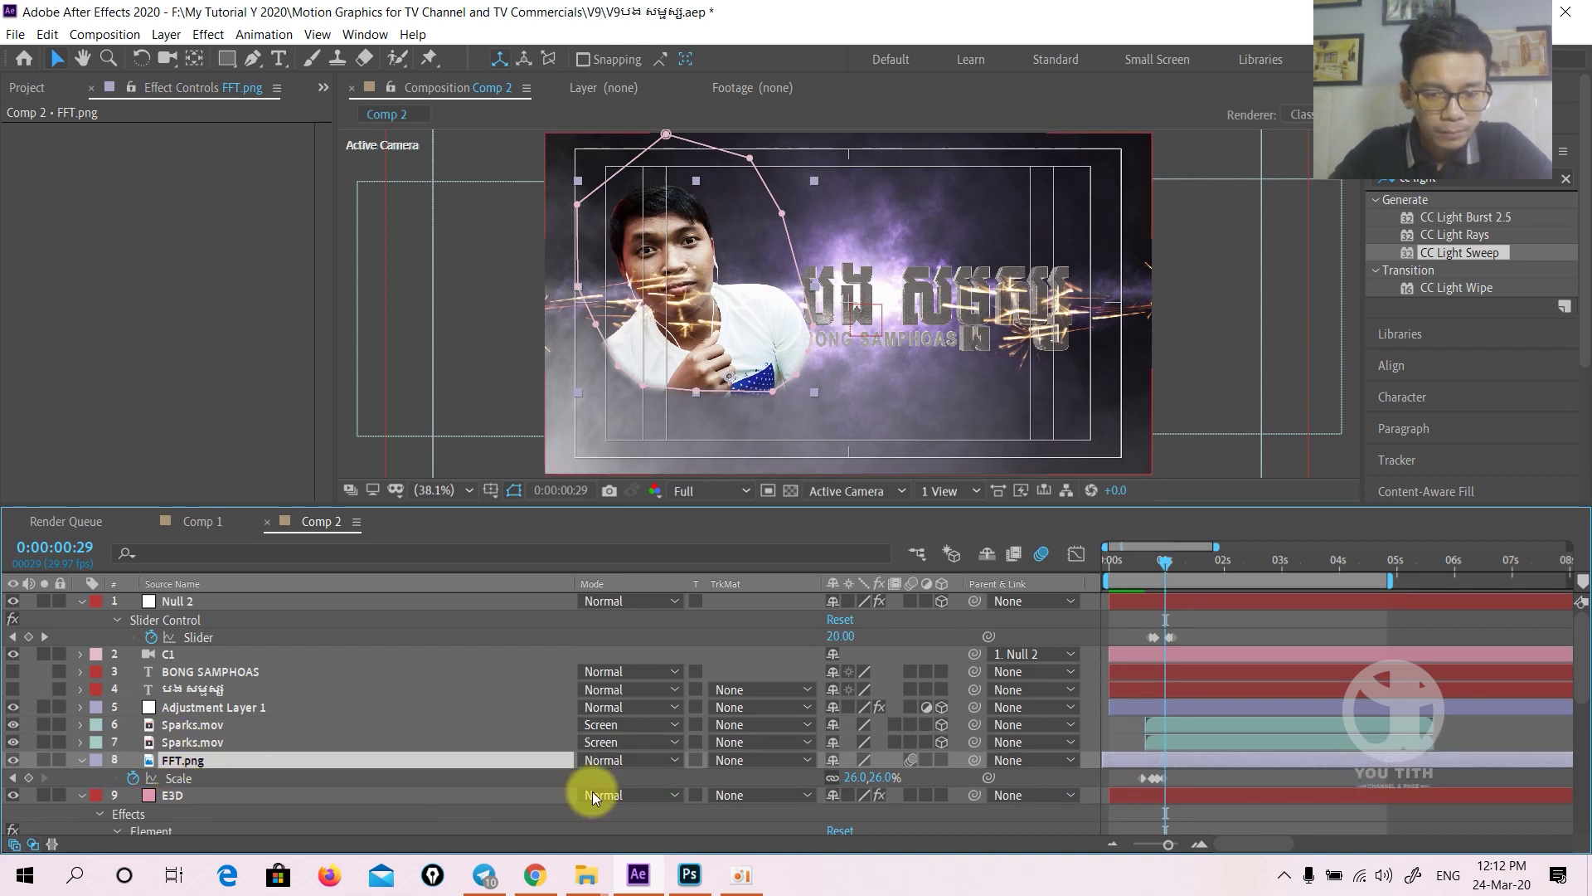
# - Set Opacity keyframes of 60% on both Sparks.mov layers and preview the composition
pyautogui.click(191, 743)
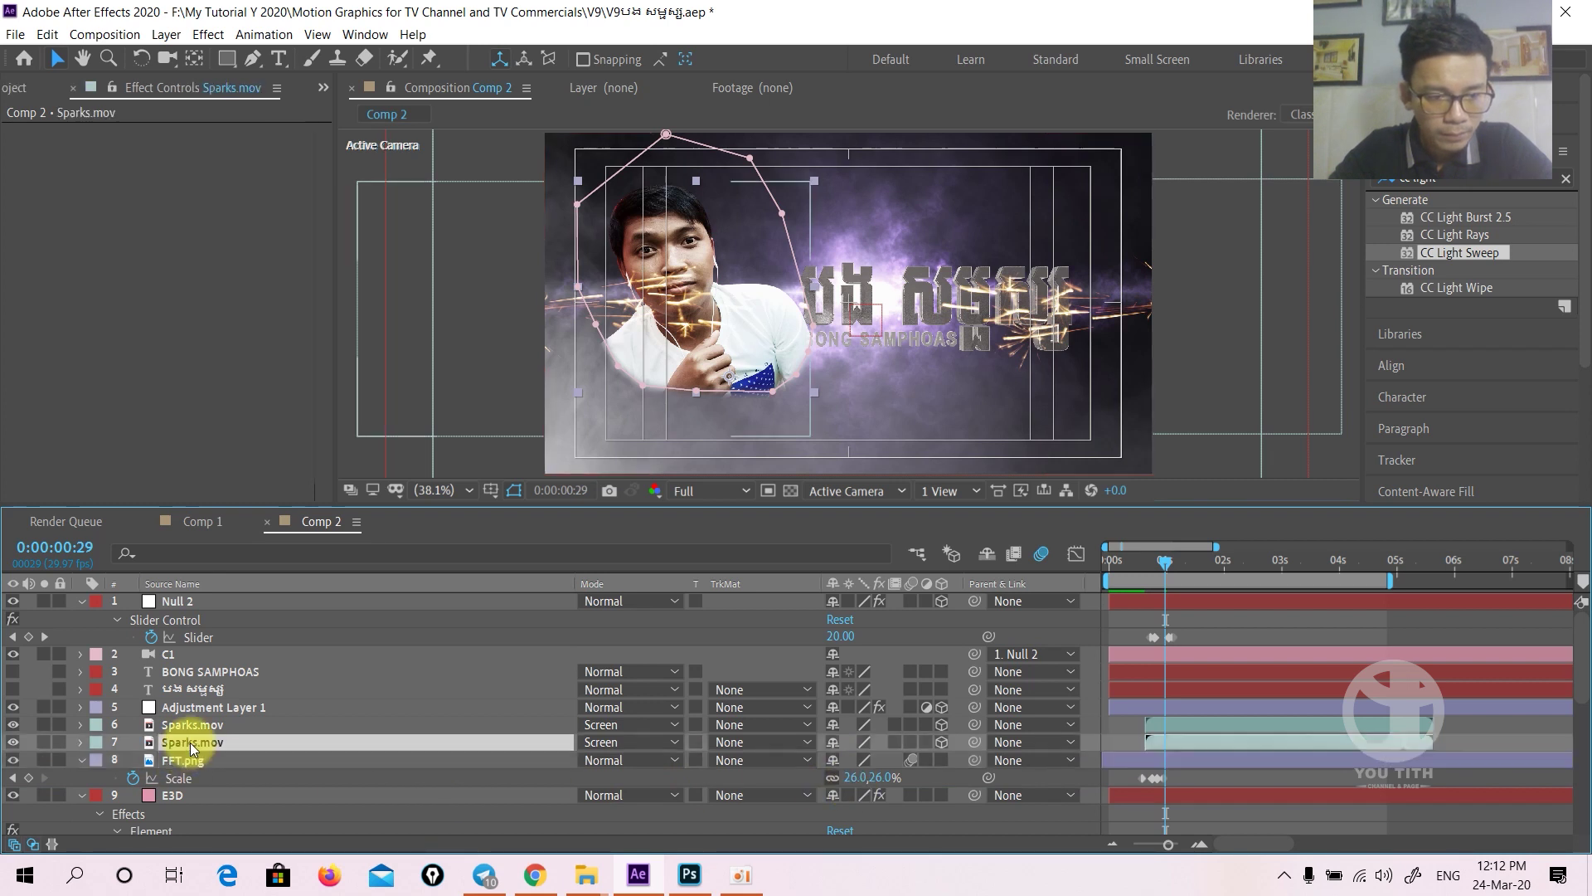
pyautogui.press('t')
pyautogui.click(839, 760)
pyautogui.write('80')
pyautogui.press('Return')
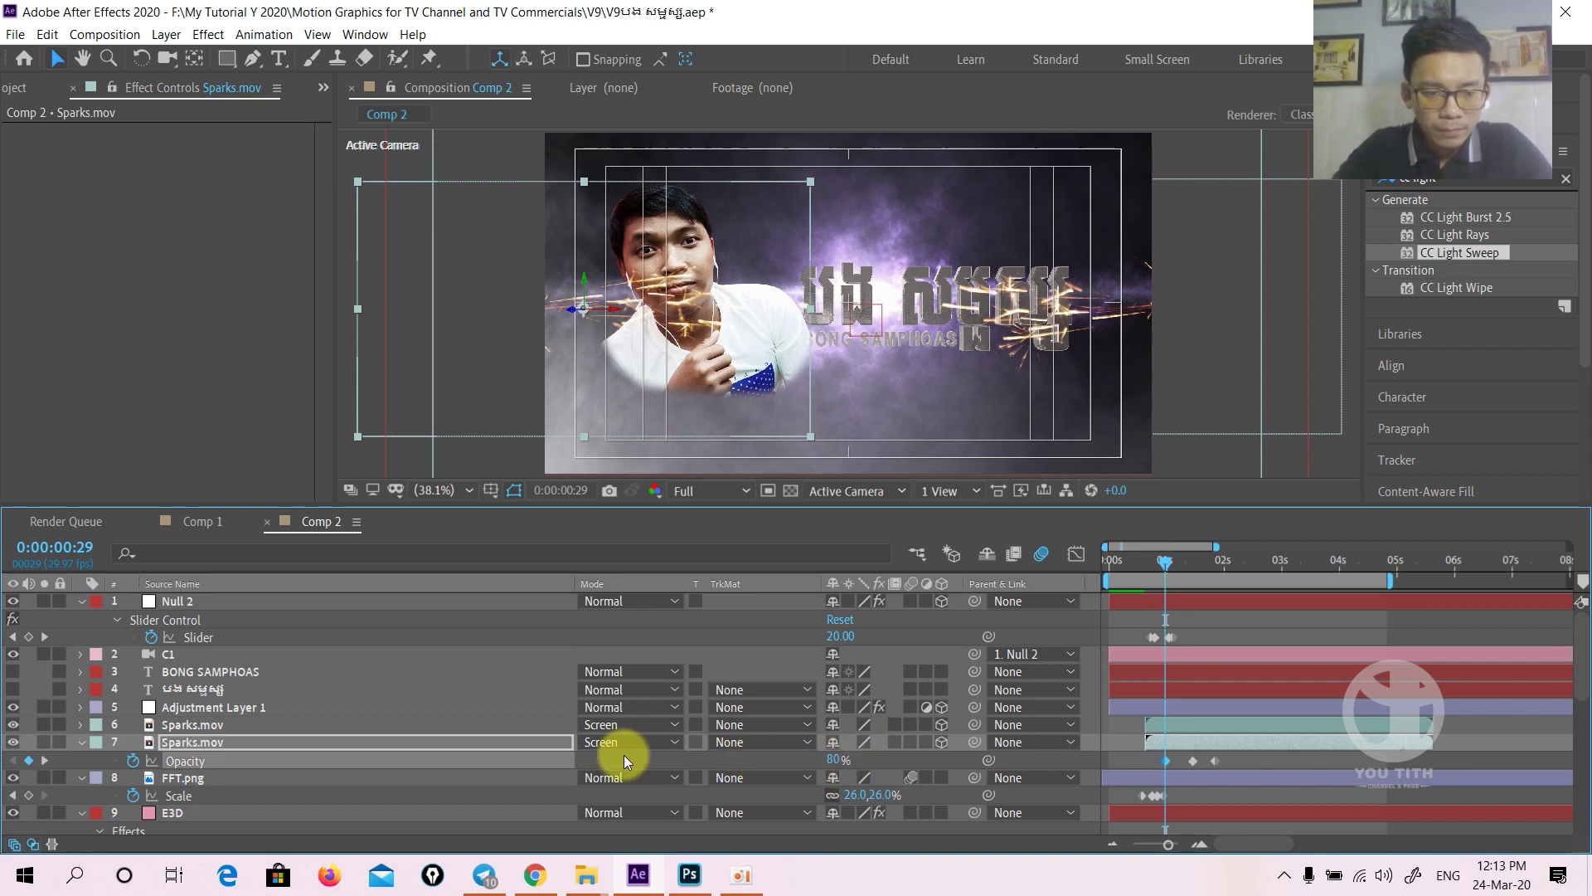
pyautogui.click(224, 727)
pyautogui.press('t')
pyautogui.click(838, 742)
pyautogui.write('60')
pyautogui.press('Return')
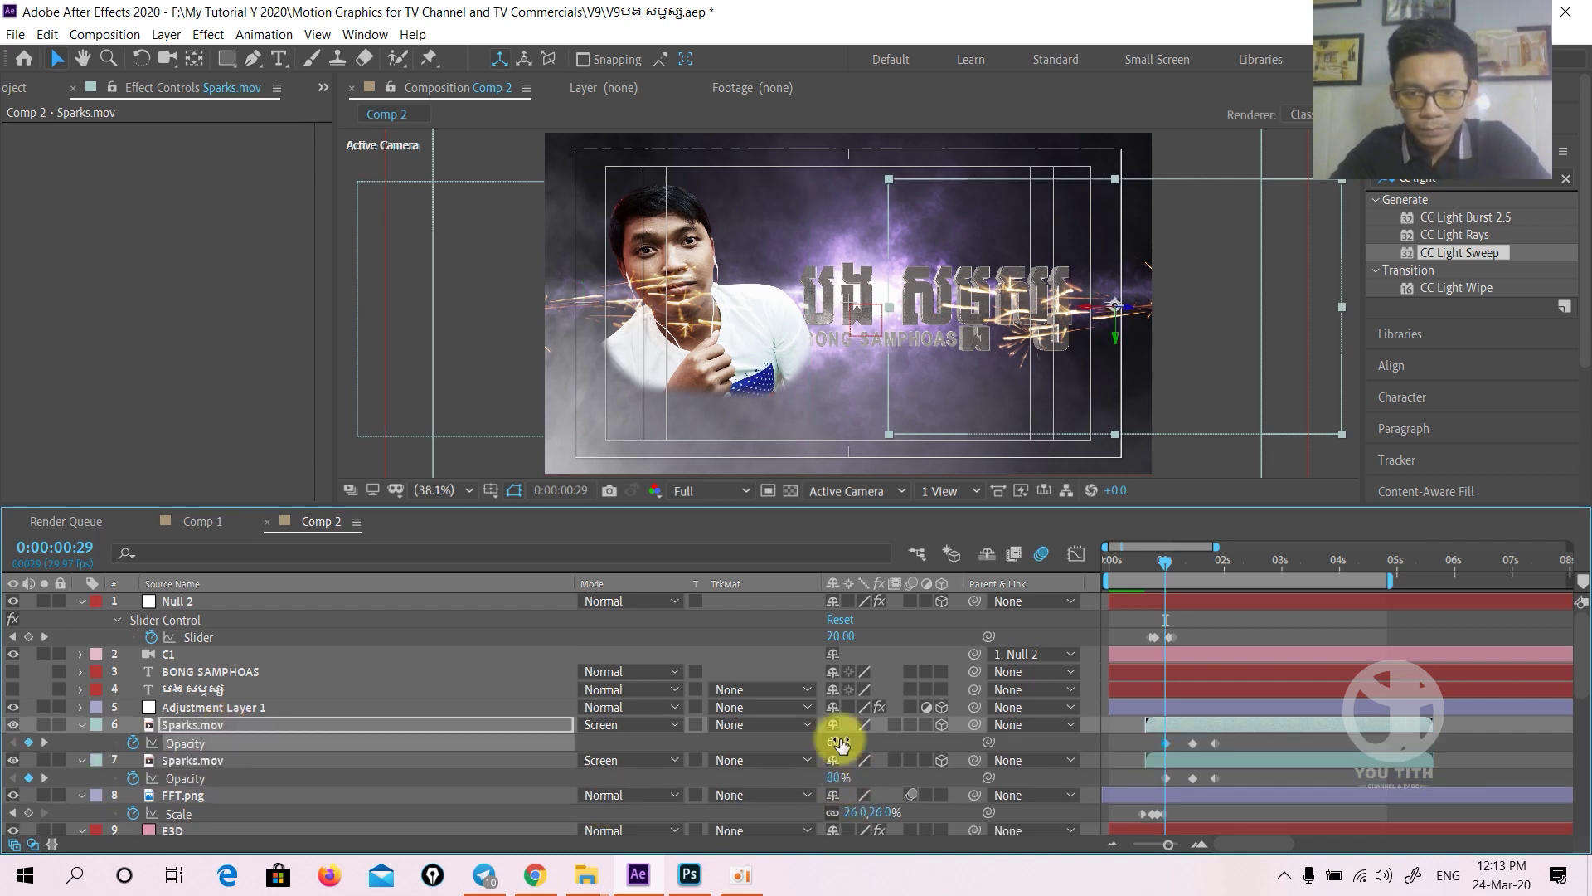
pyautogui.click(835, 777)
pyautogui.write('60')
pyautogui.press('Return')
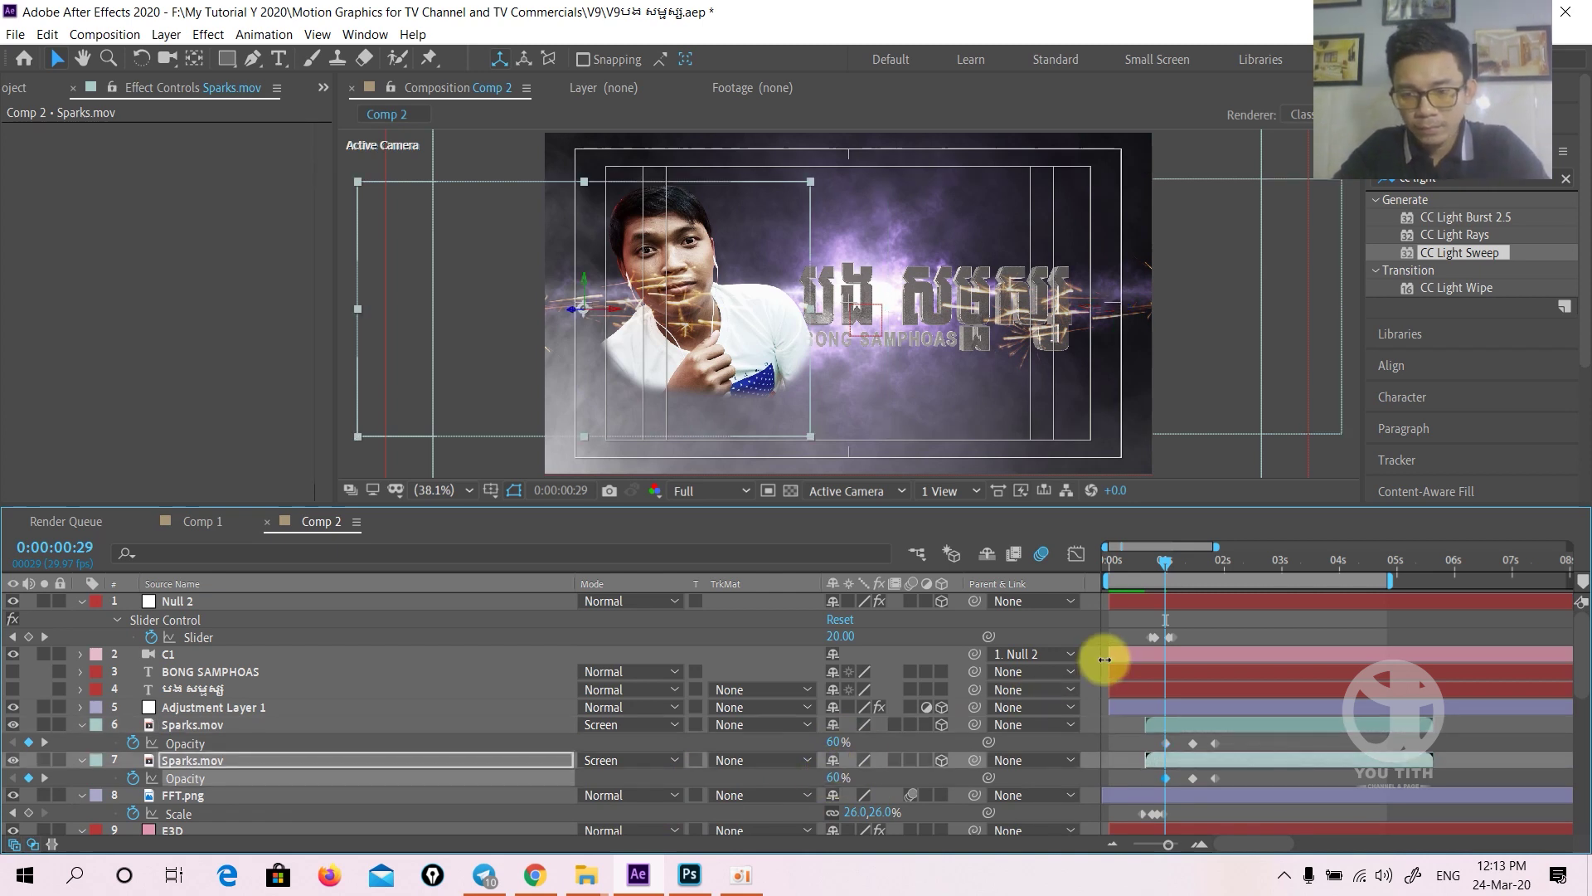
pyautogui.press('space')
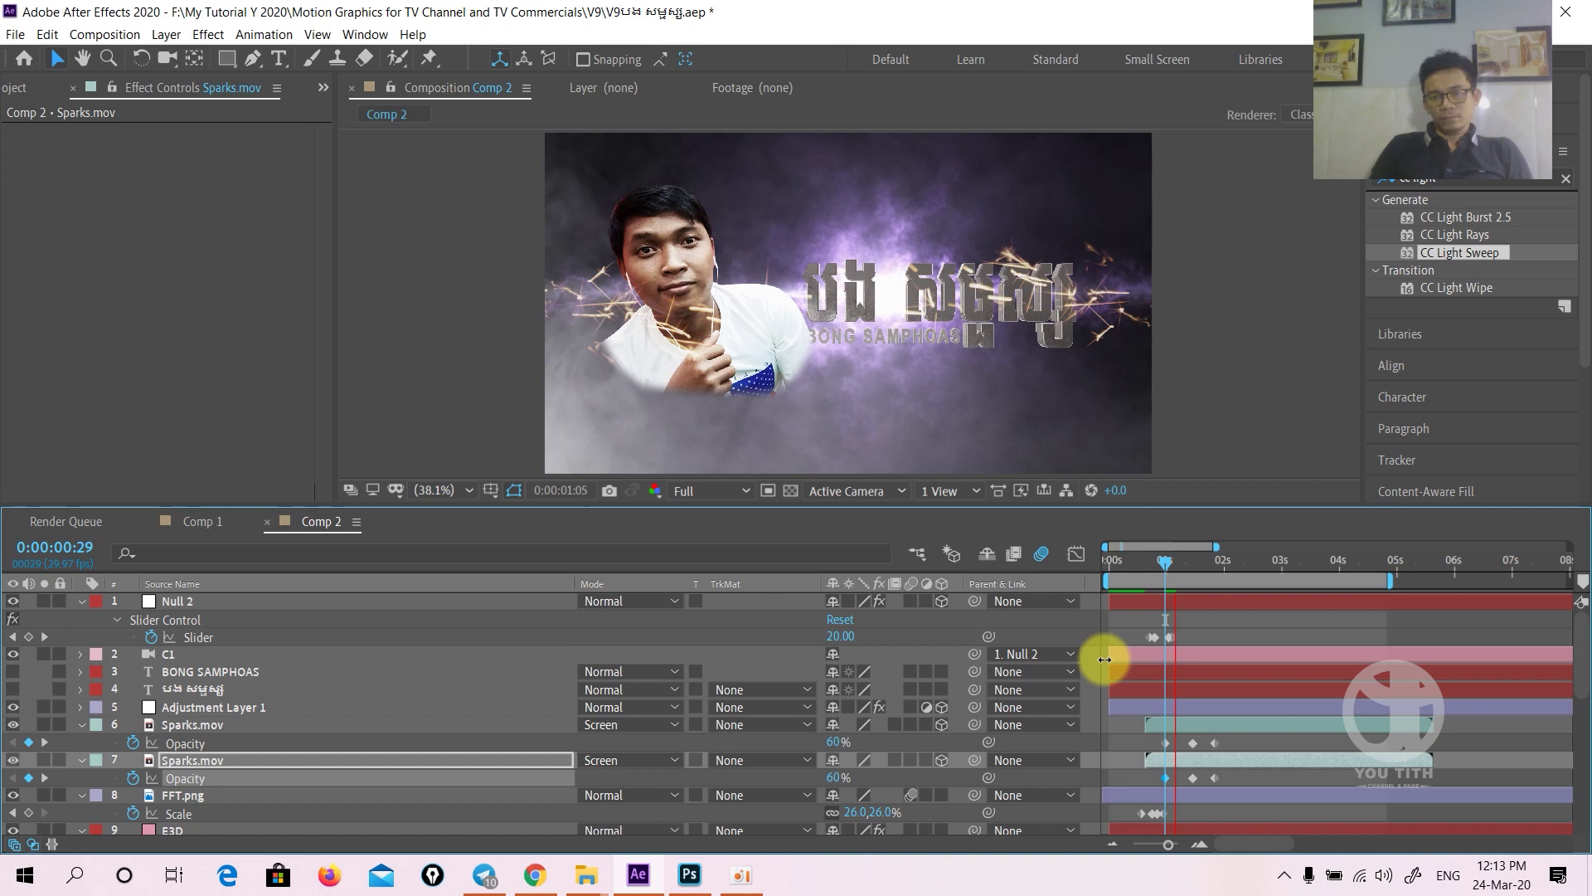
# - Stop the preview and, at frame 25, set E3D Group 1 Position X to 1261
pyautogui.press('space')
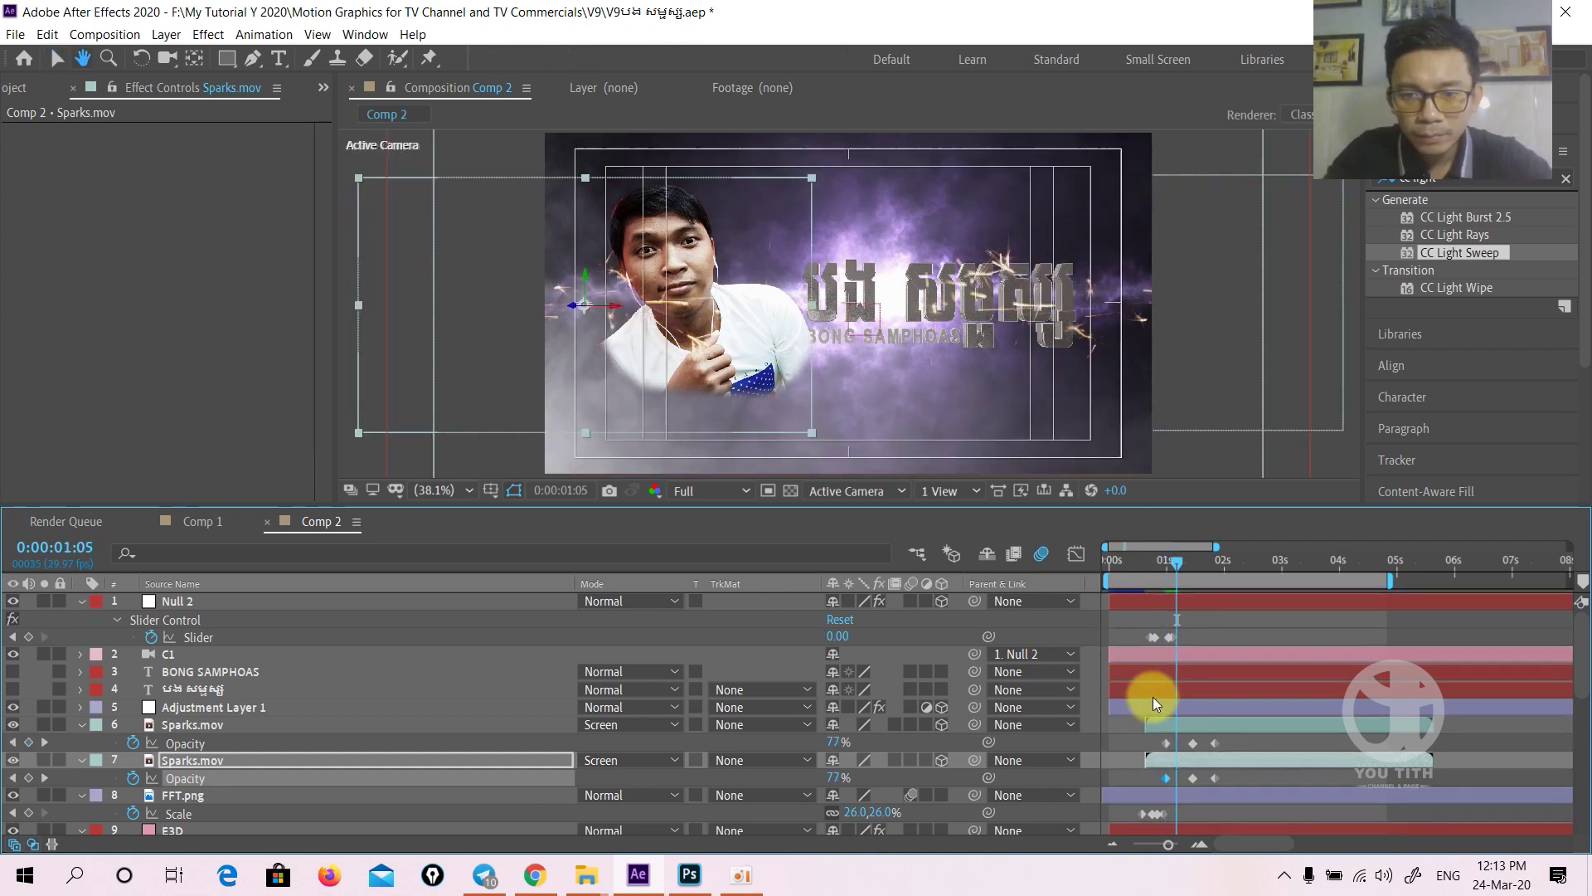
pyautogui.moveTo(1176, 564); pyautogui.dragTo(1201, 564)
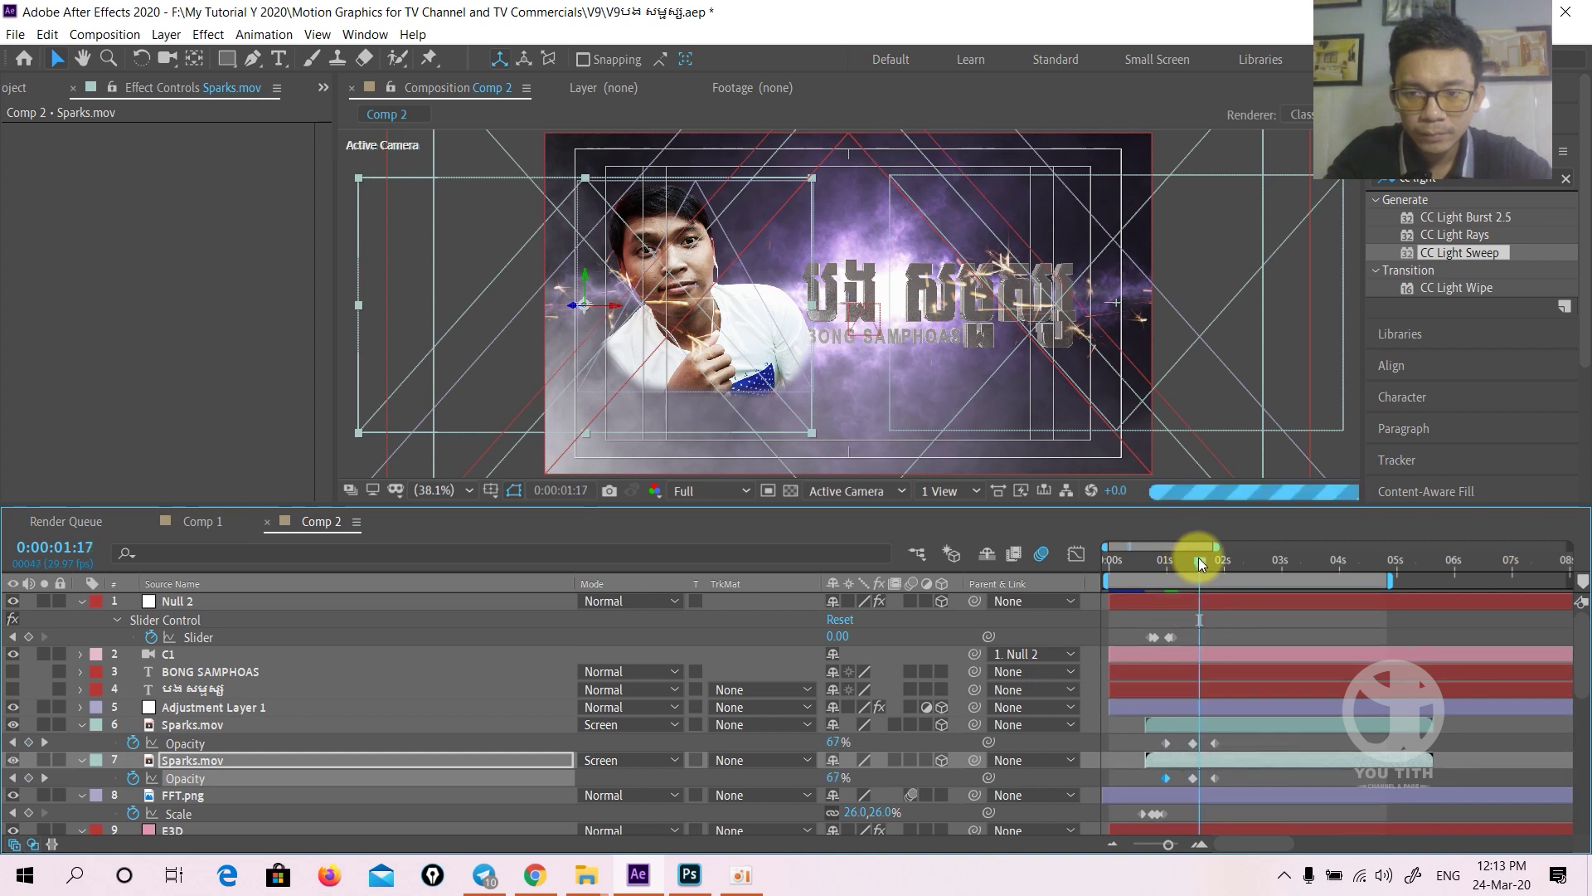
pyautogui.click(173, 829)
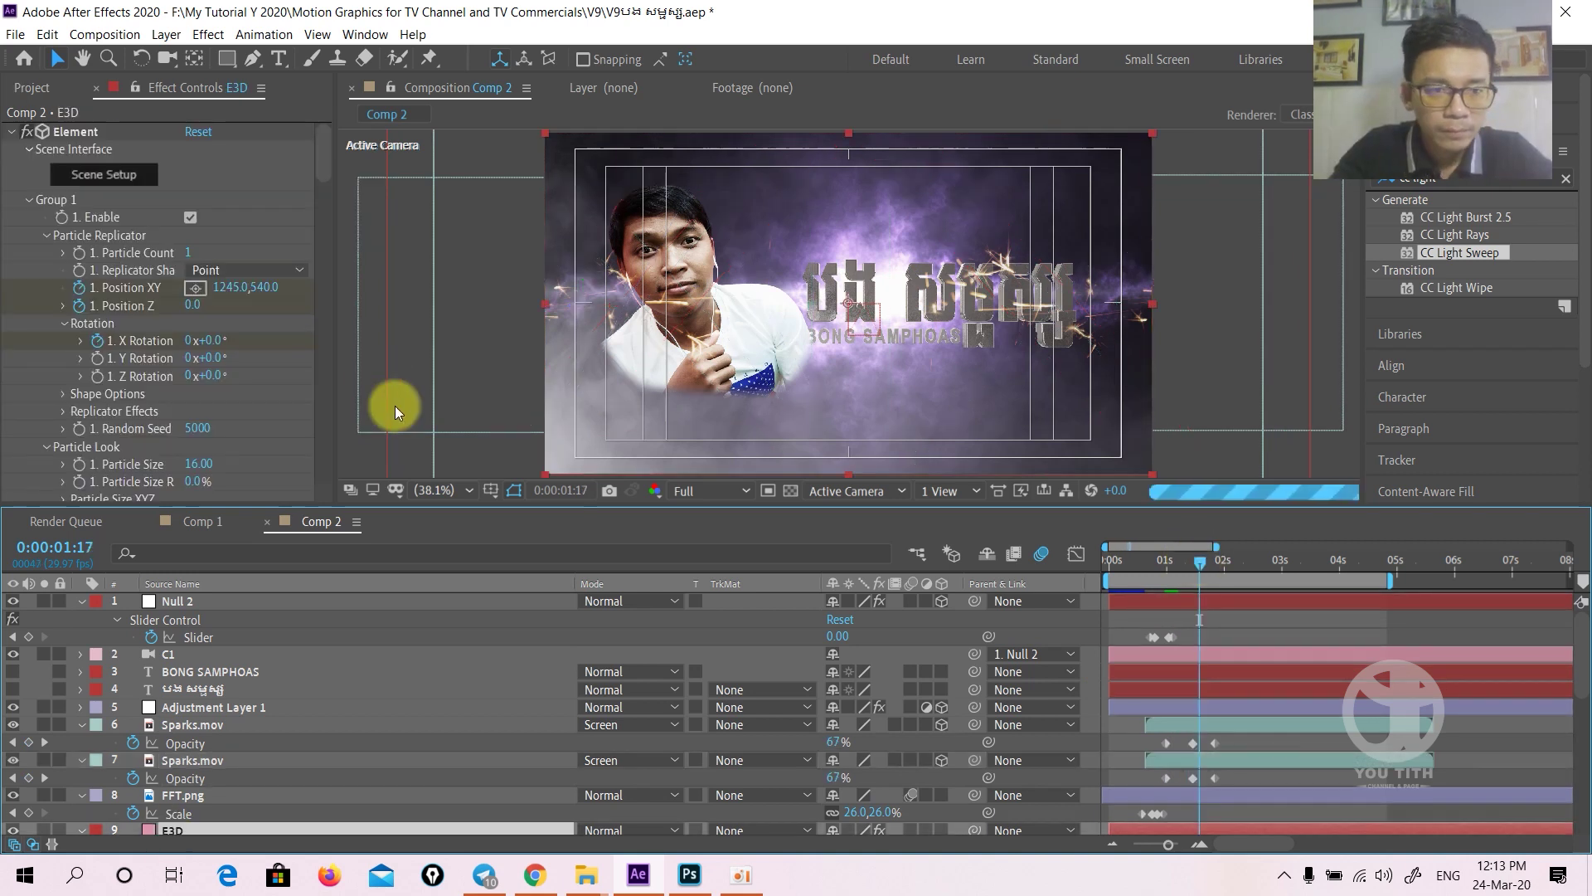
pyautogui.scroll(-2, 1177, 688)
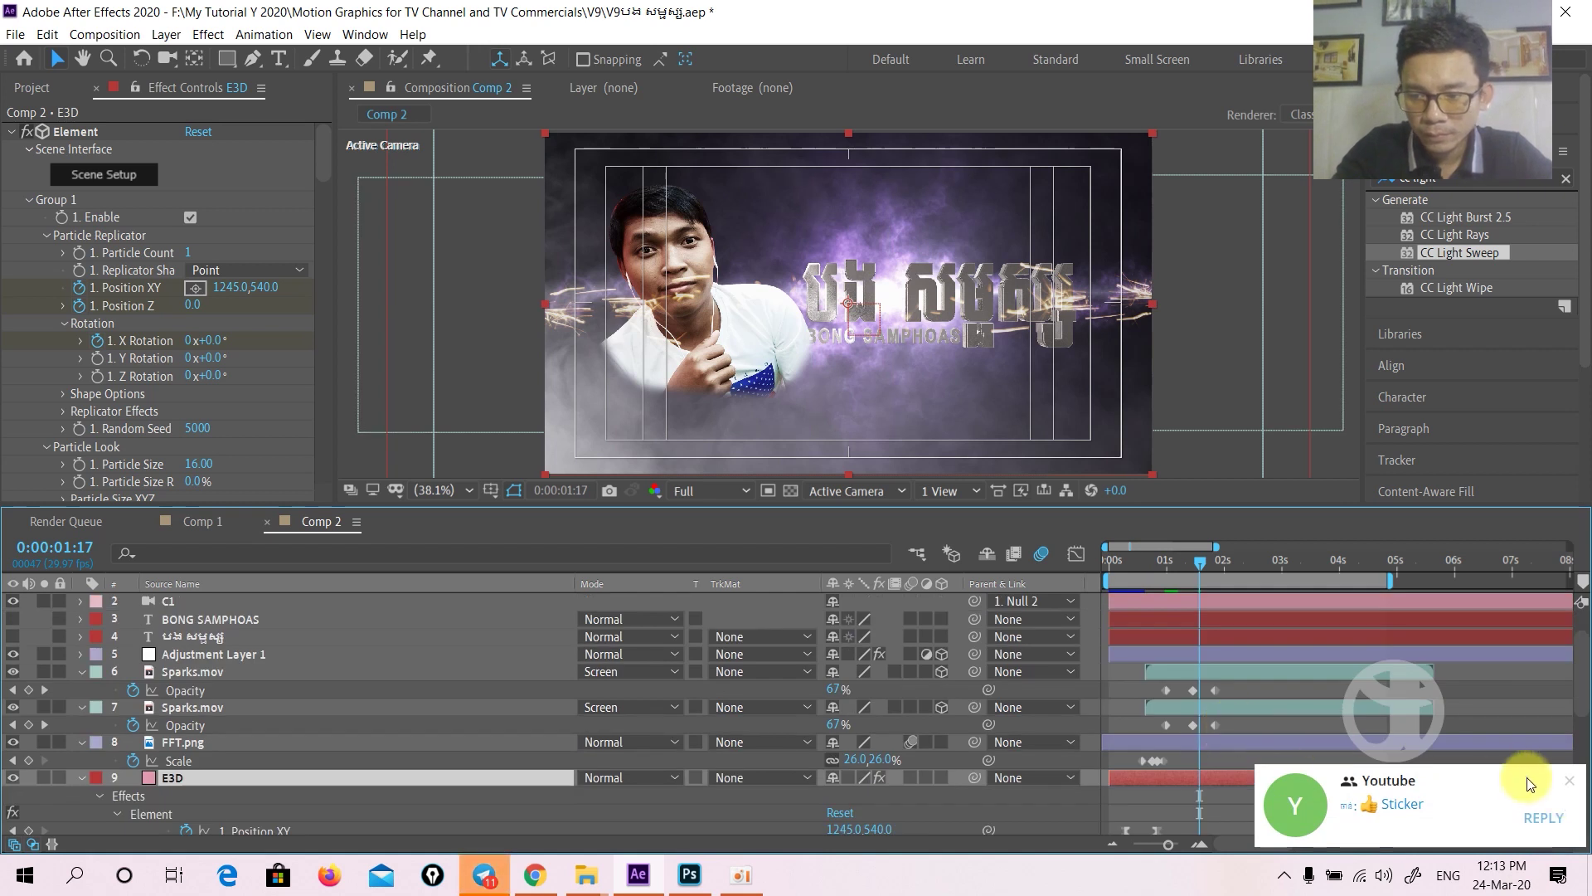
pyautogui.scroll(-5, 1201, 674)
pyautogui.scroll(3, 1201, 674)
pyautogui.scroll(-3, 1201, 673)
pyautogui.scroll(3, 1202, 674)
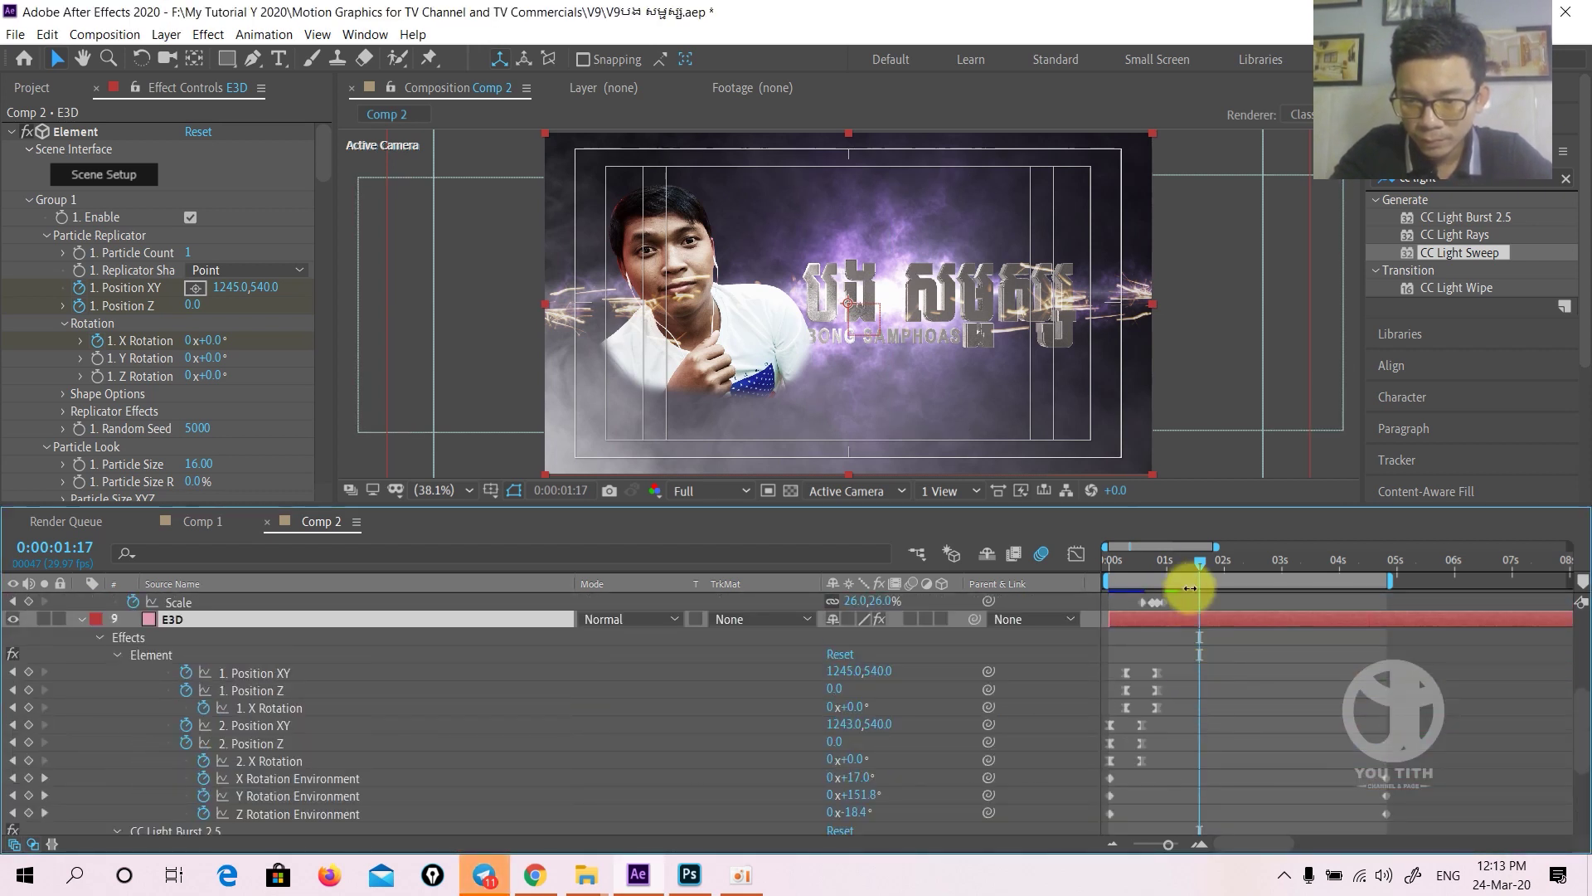
pyautogui.moveTo(1200, 561); pyautogui.dragTo(1154, 569)
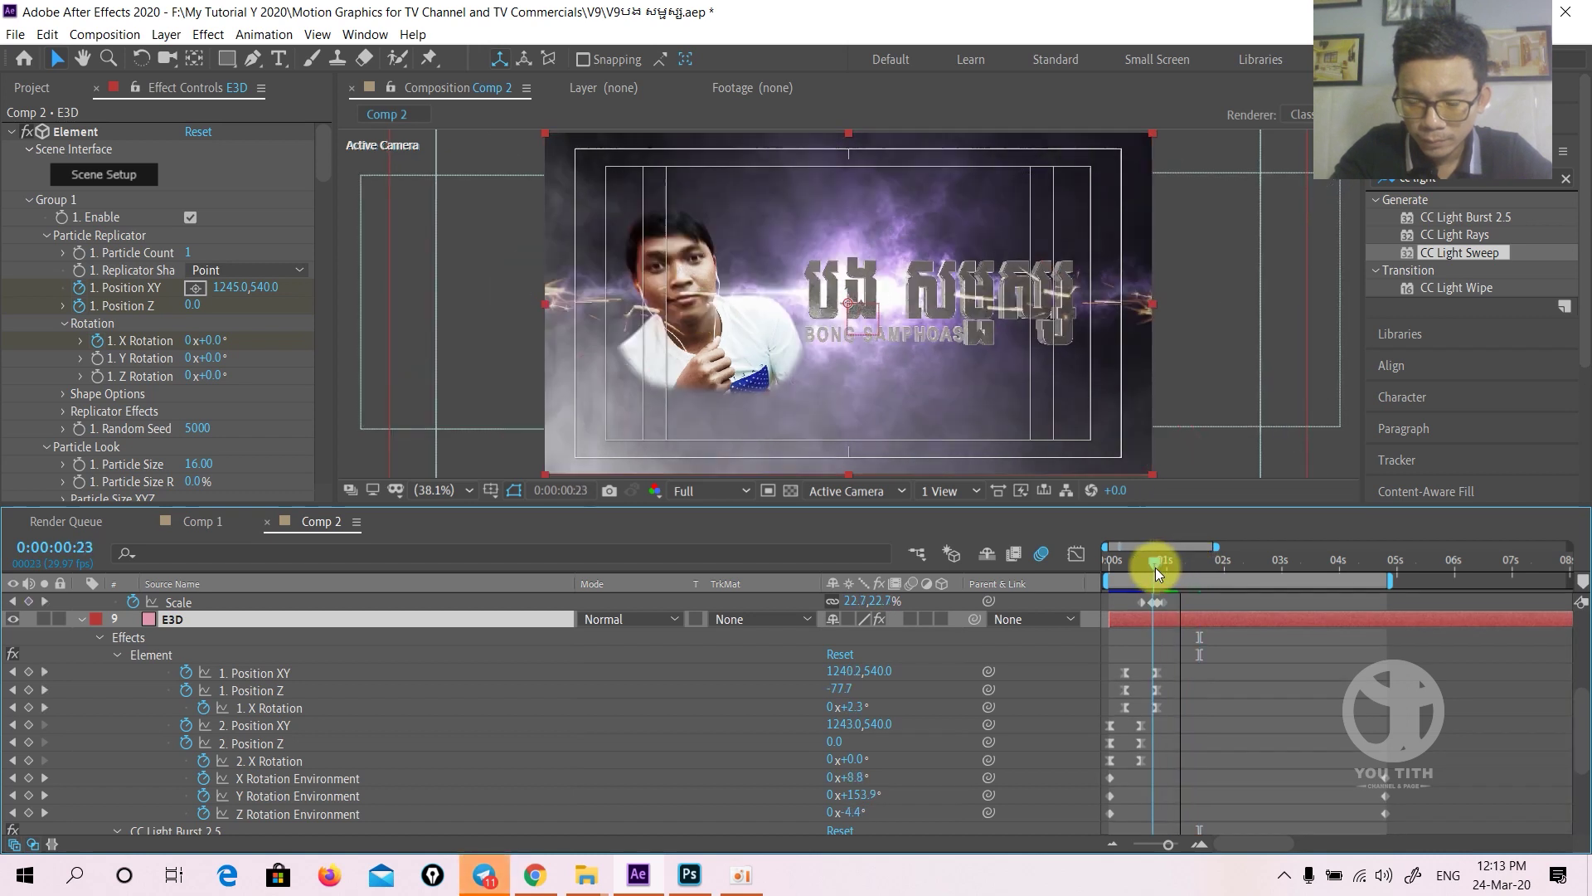
pyautogui.scroll(5, 1152, 580)
pyautogui.moveTo(1156, 561); pyautogui.dragTo(1207, 561)
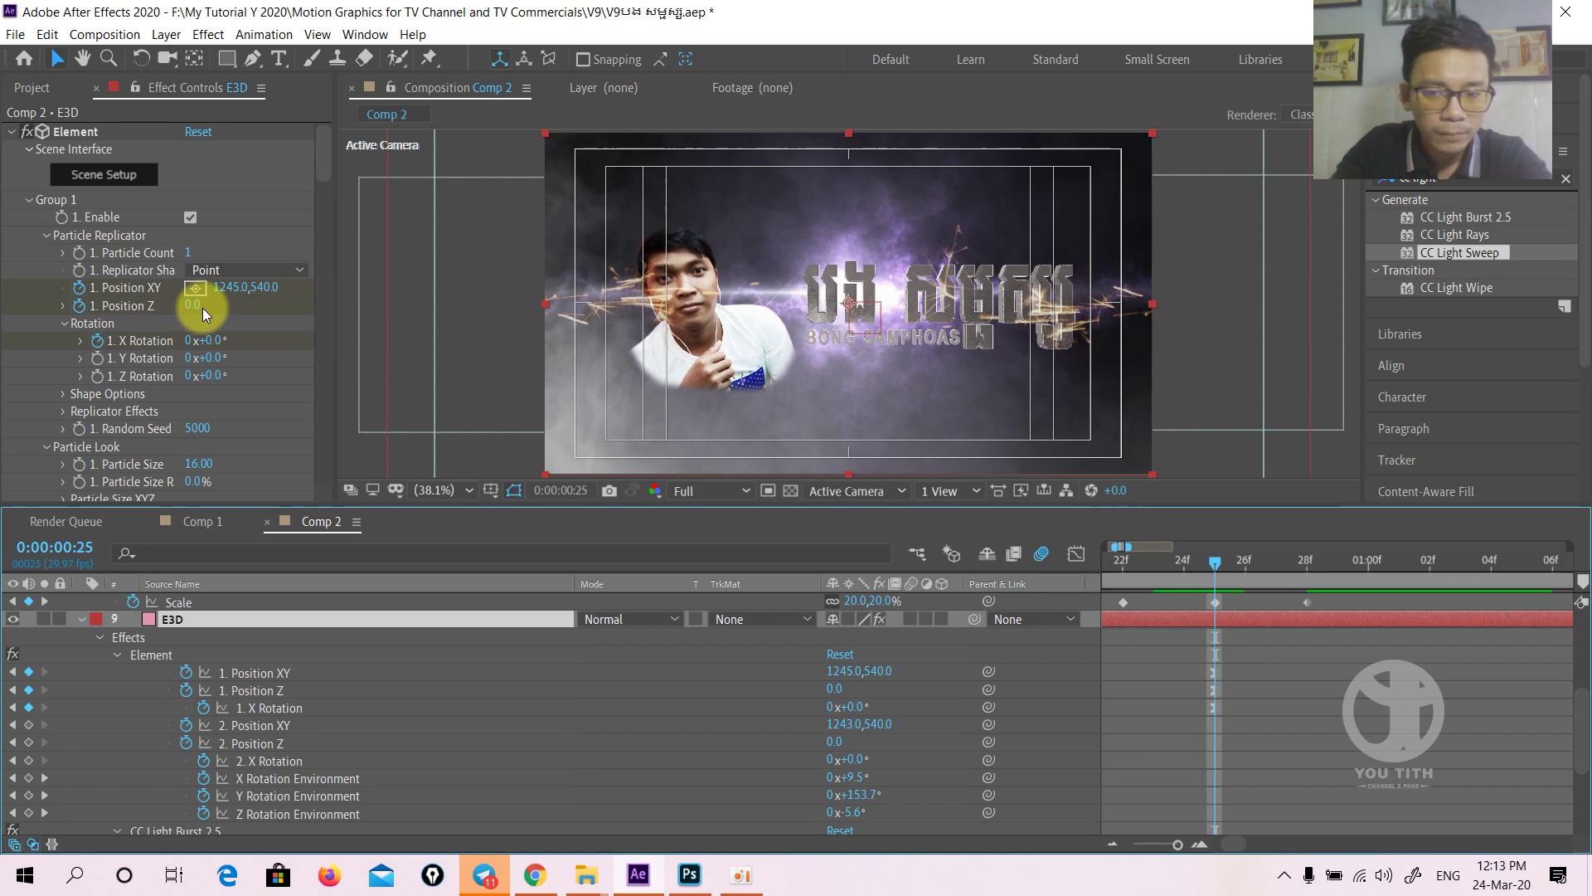
pyautogui.moveTo(222, 287); pyautogui.dragTo(238, 290)
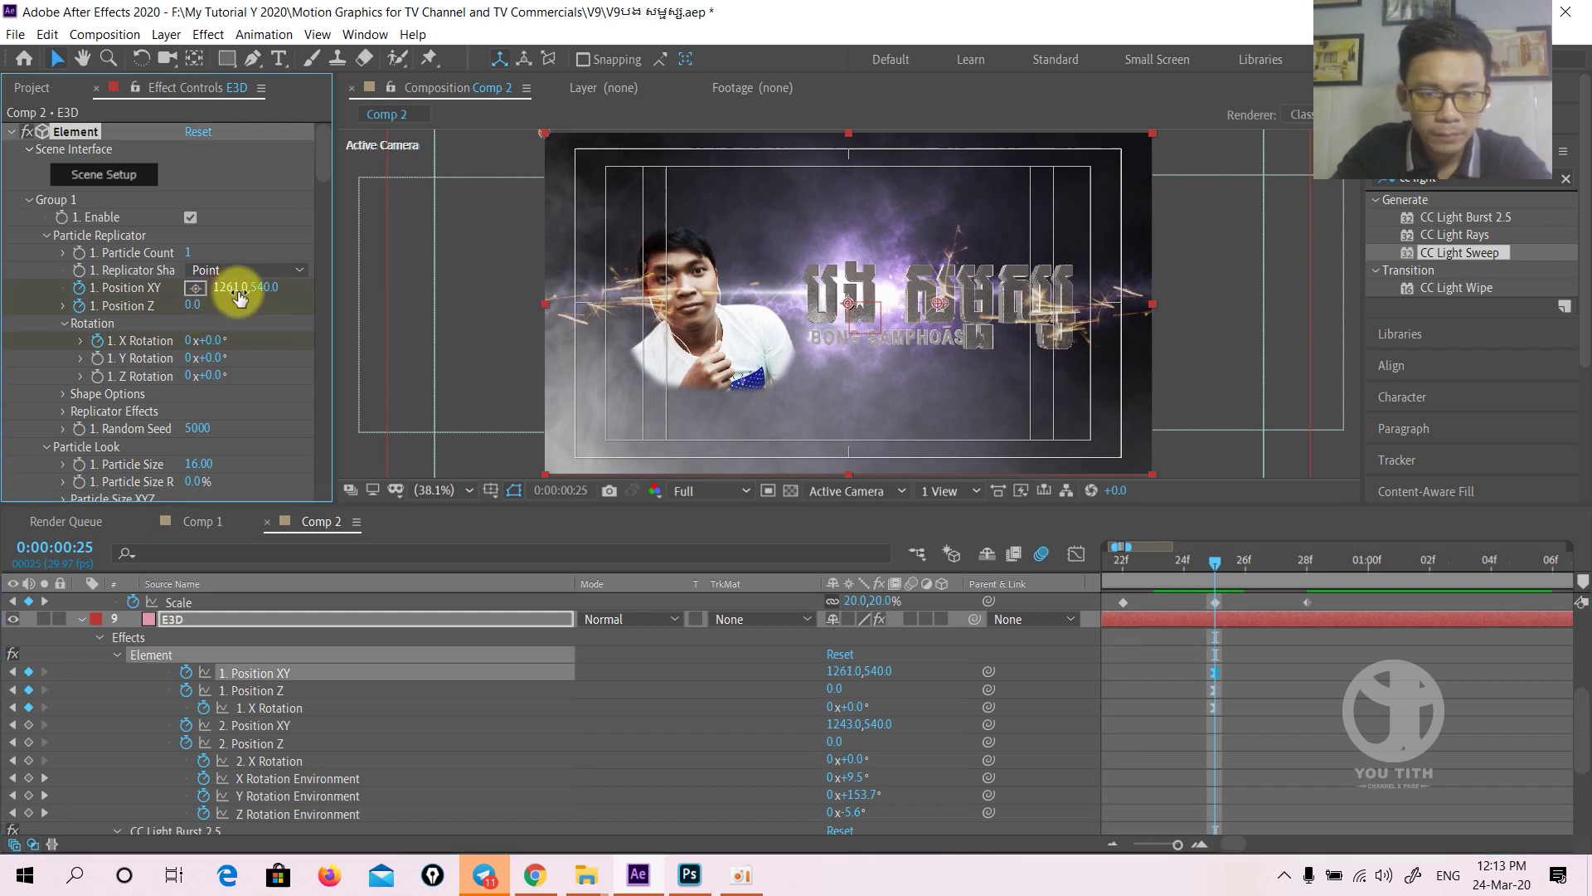
# - Set Group 2 Position X to 1258 and move that Position XY keyframe slightly earlier
pyautogui.scroll(-5, 198, 430)
pyautogui.scroll(-6, 198, 430)
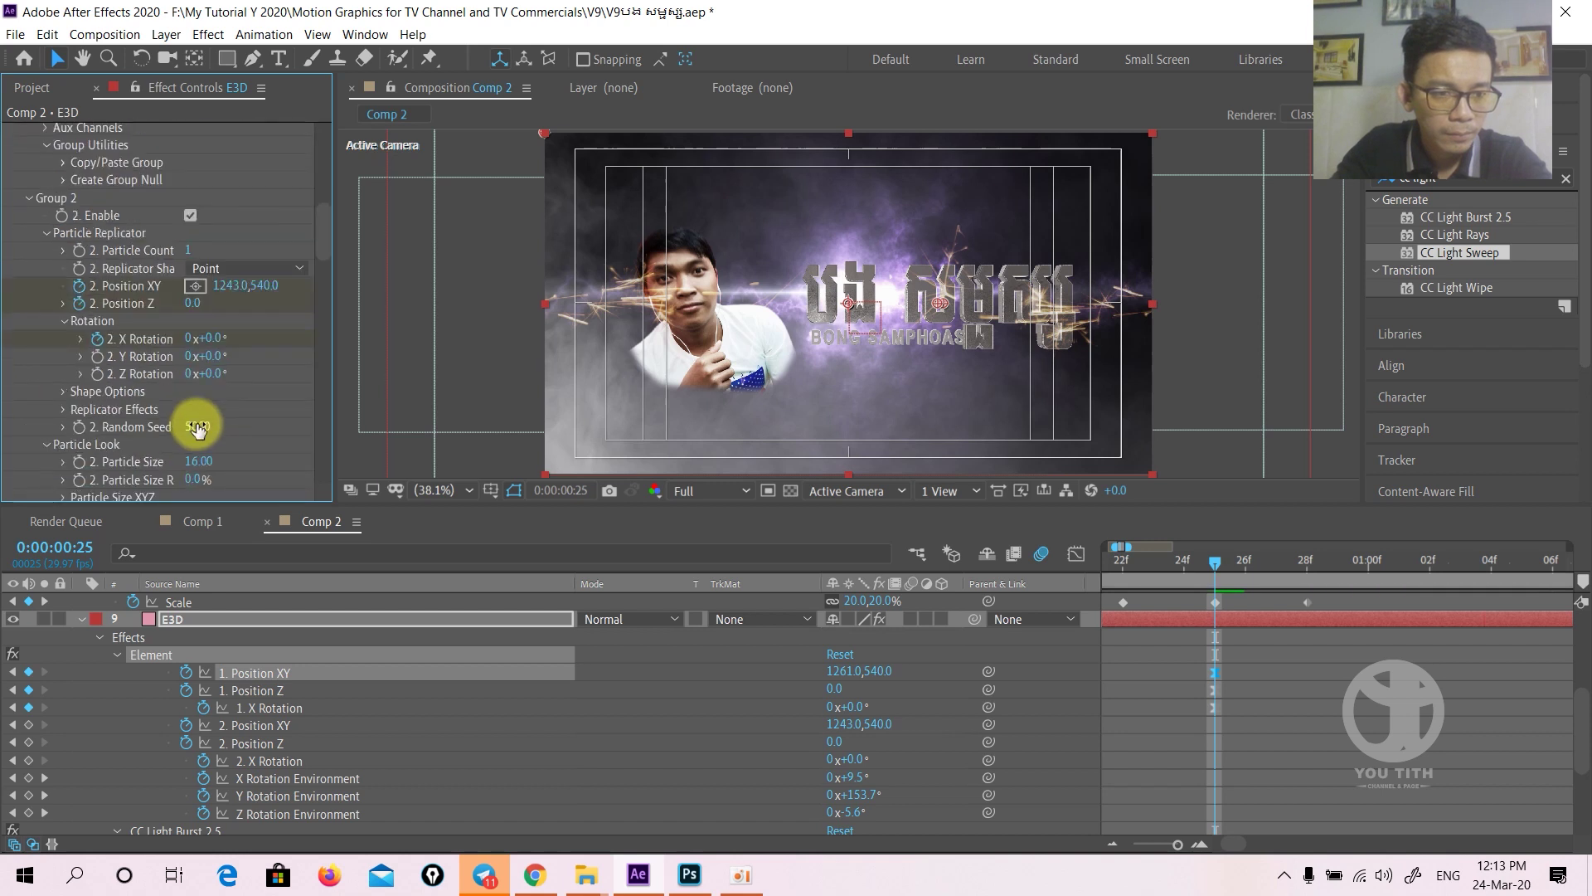
pyautogui.moveTo(227, 284); pyautogui.dragTo(238, 284)
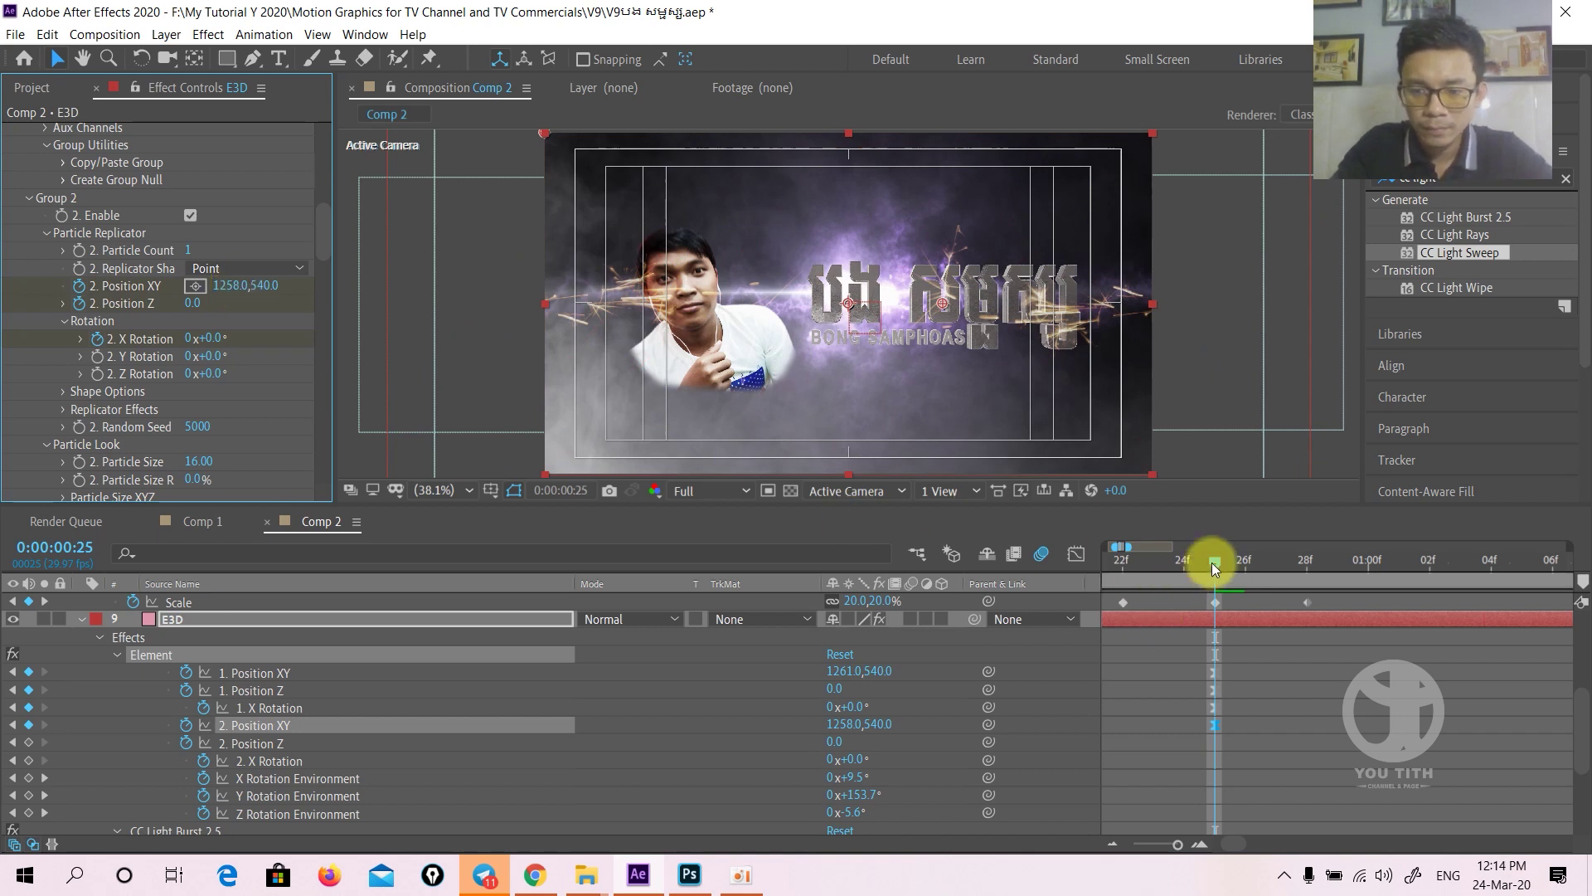
pyautogui.scroll(-5, 1203, 572)
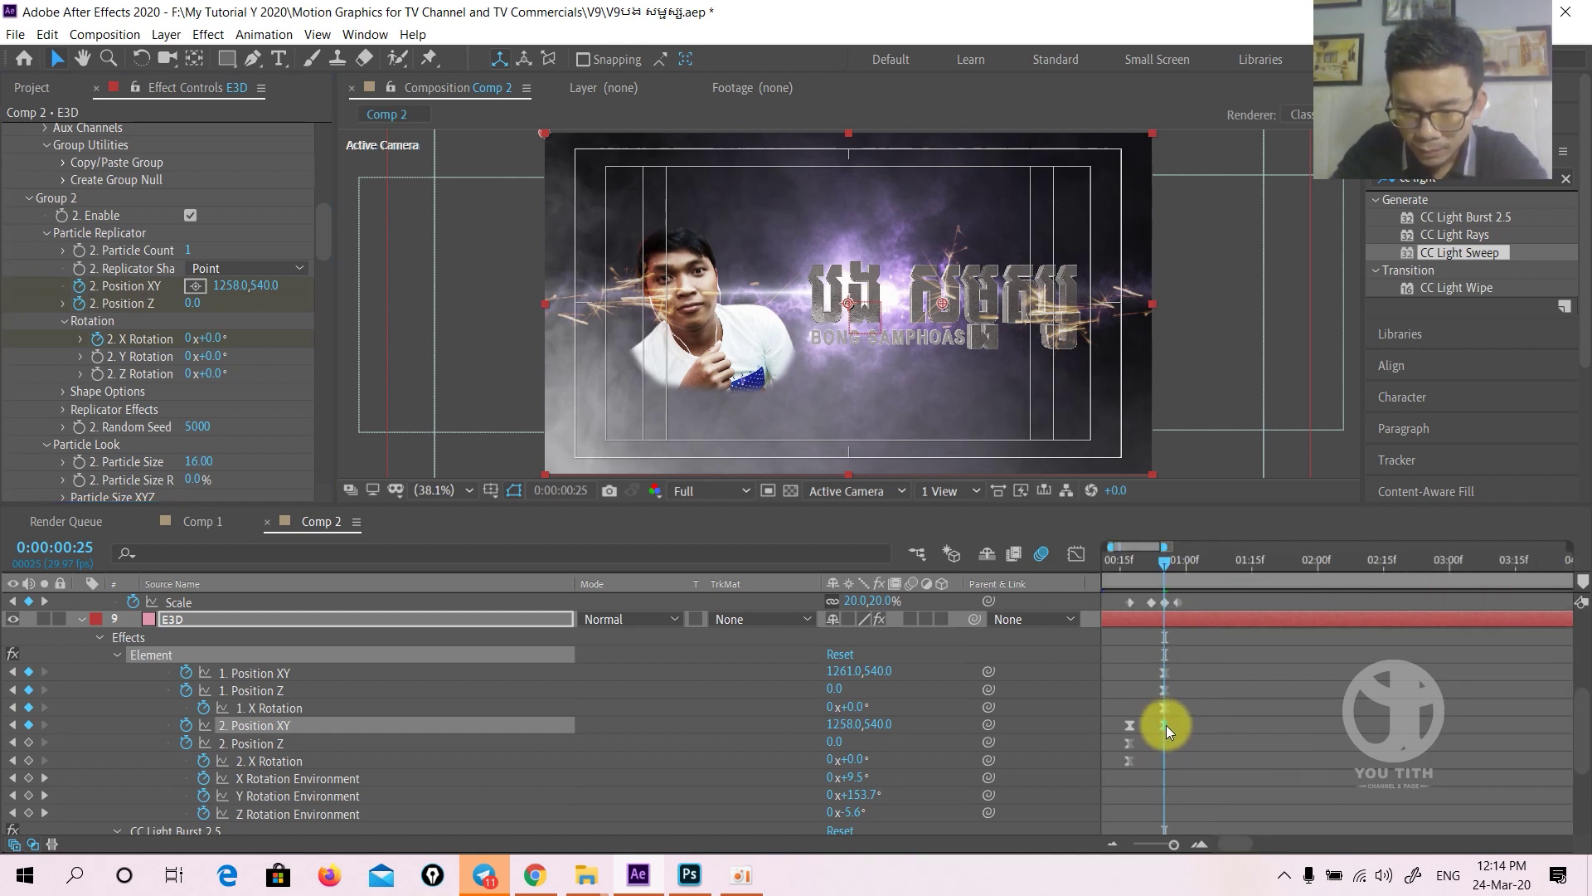
pyautogui.moveTo(1166, 724); pyautogui.dragTo(1153, 725)
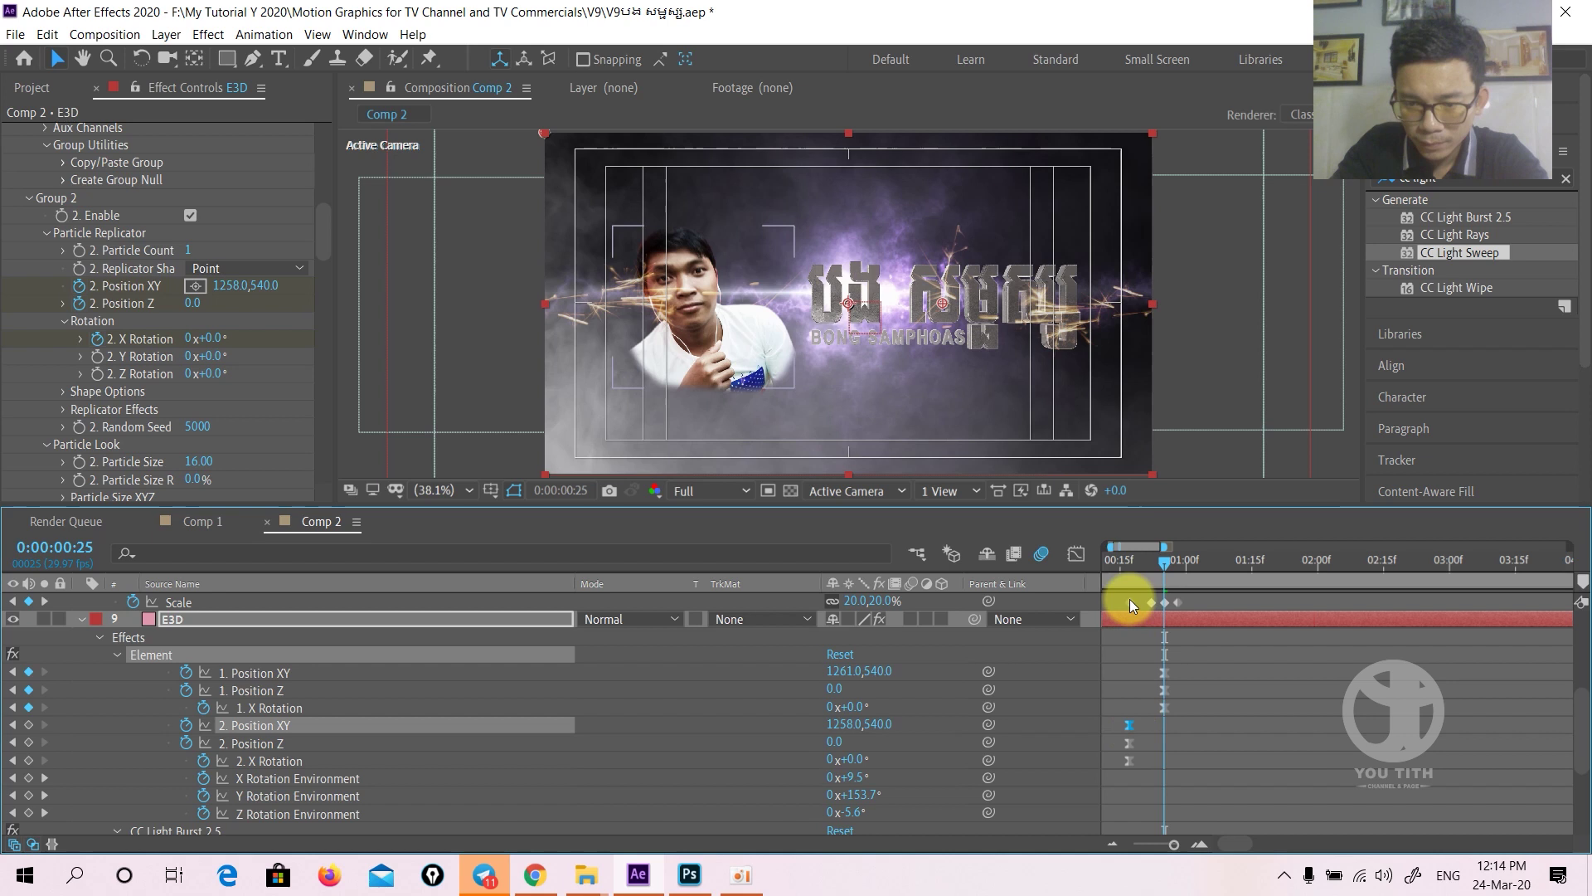
# - Scrub frames 17 to 25 to check the motion, then return to the start and zoom the timeline
pyautogui.click(1129, 564)
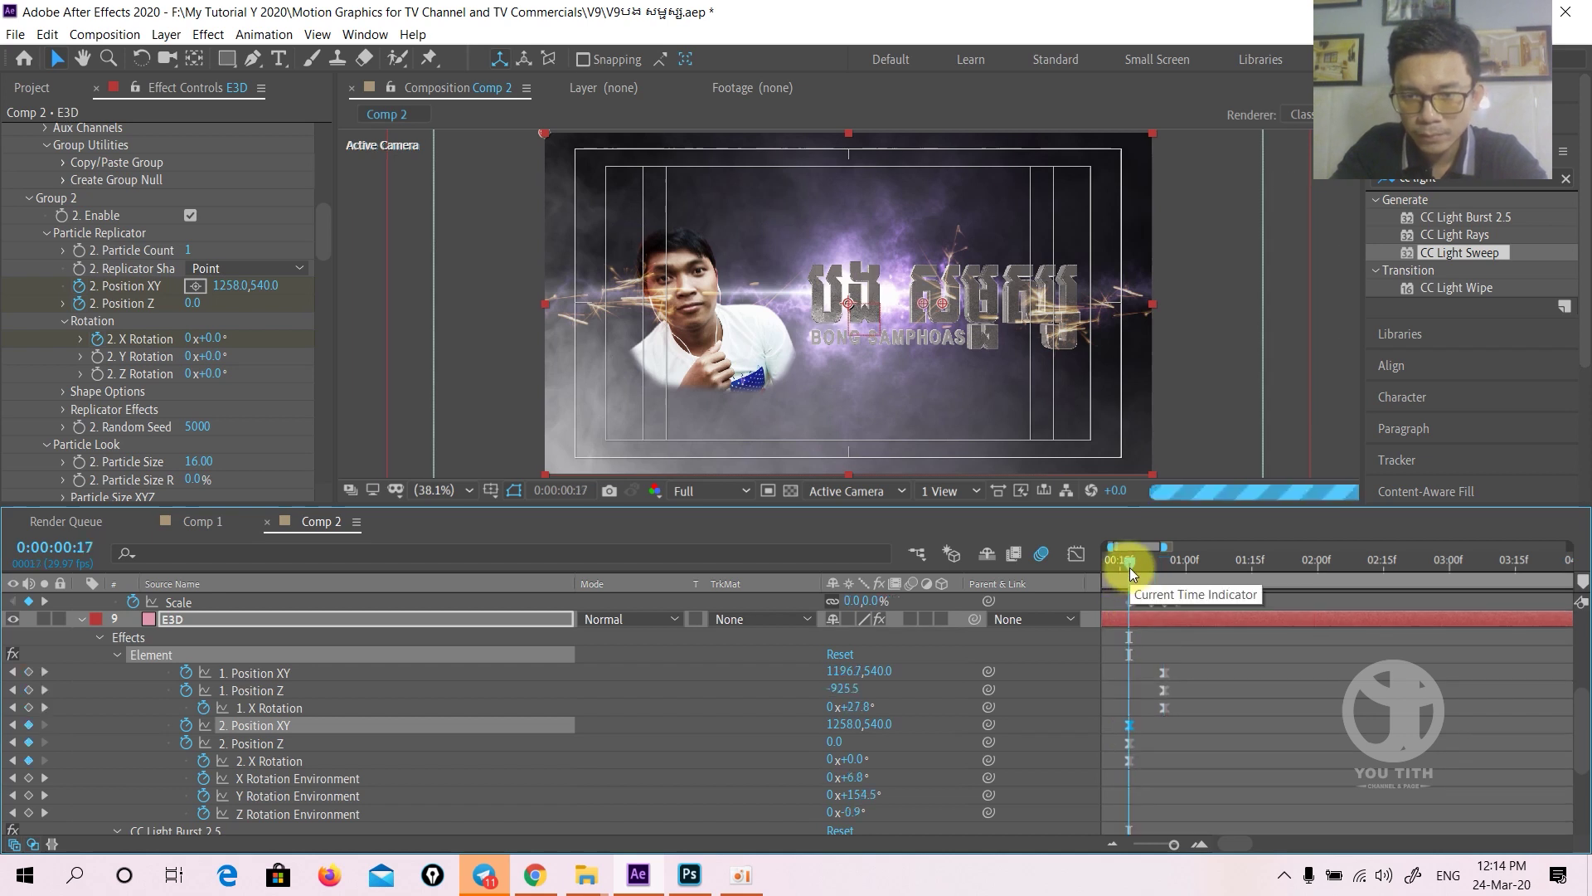
pyautogui.moveTo(1130, 561); pyautogui.dragTo(1198, 559)
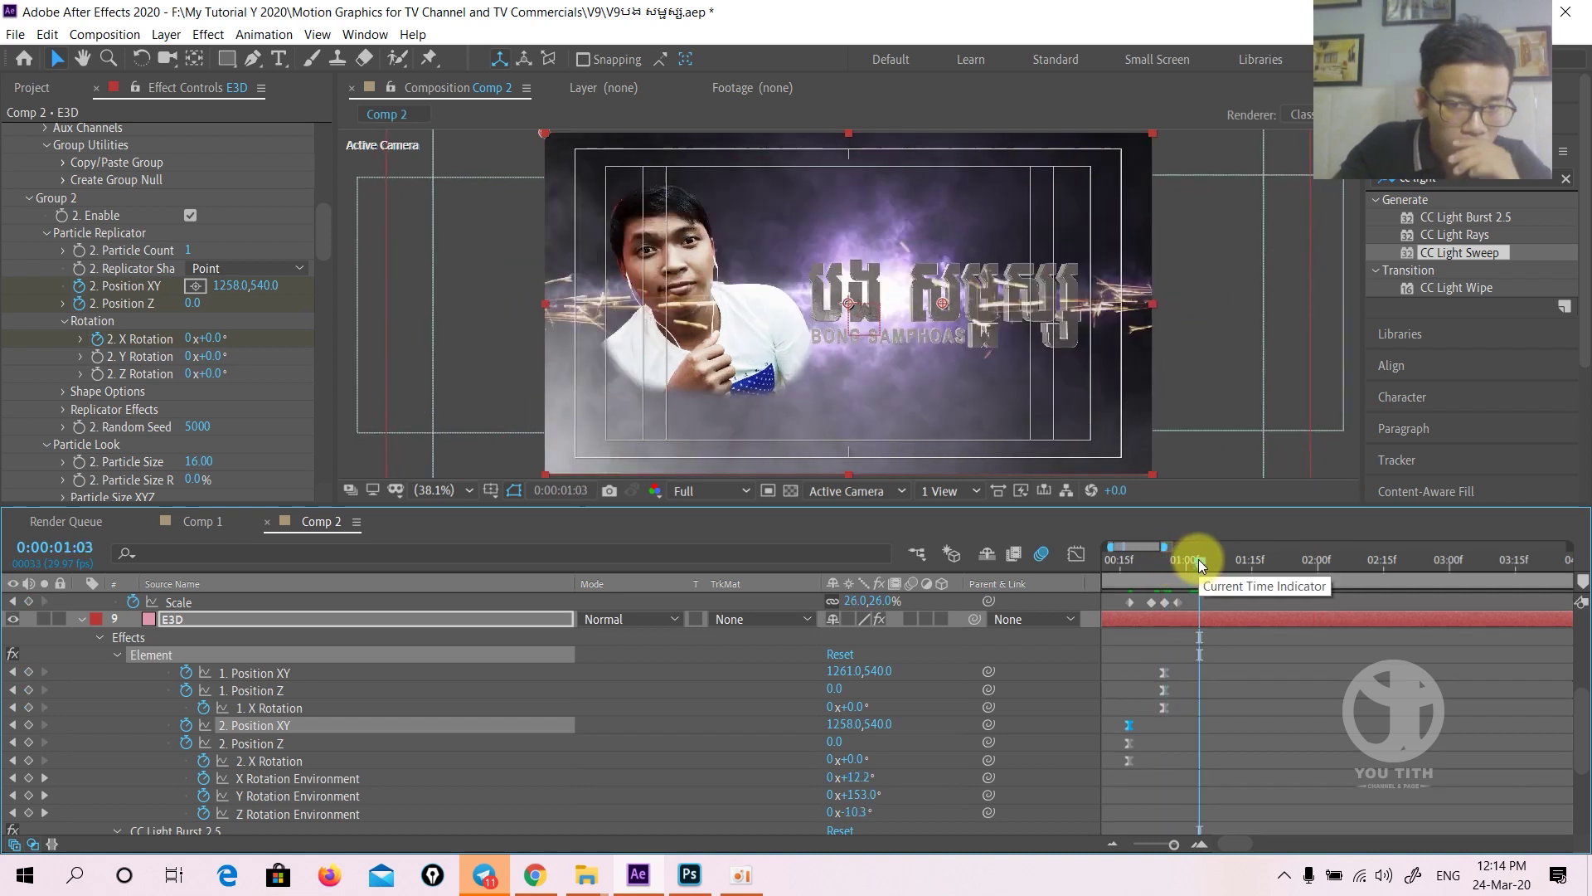
pyautogui.click(878, 348)
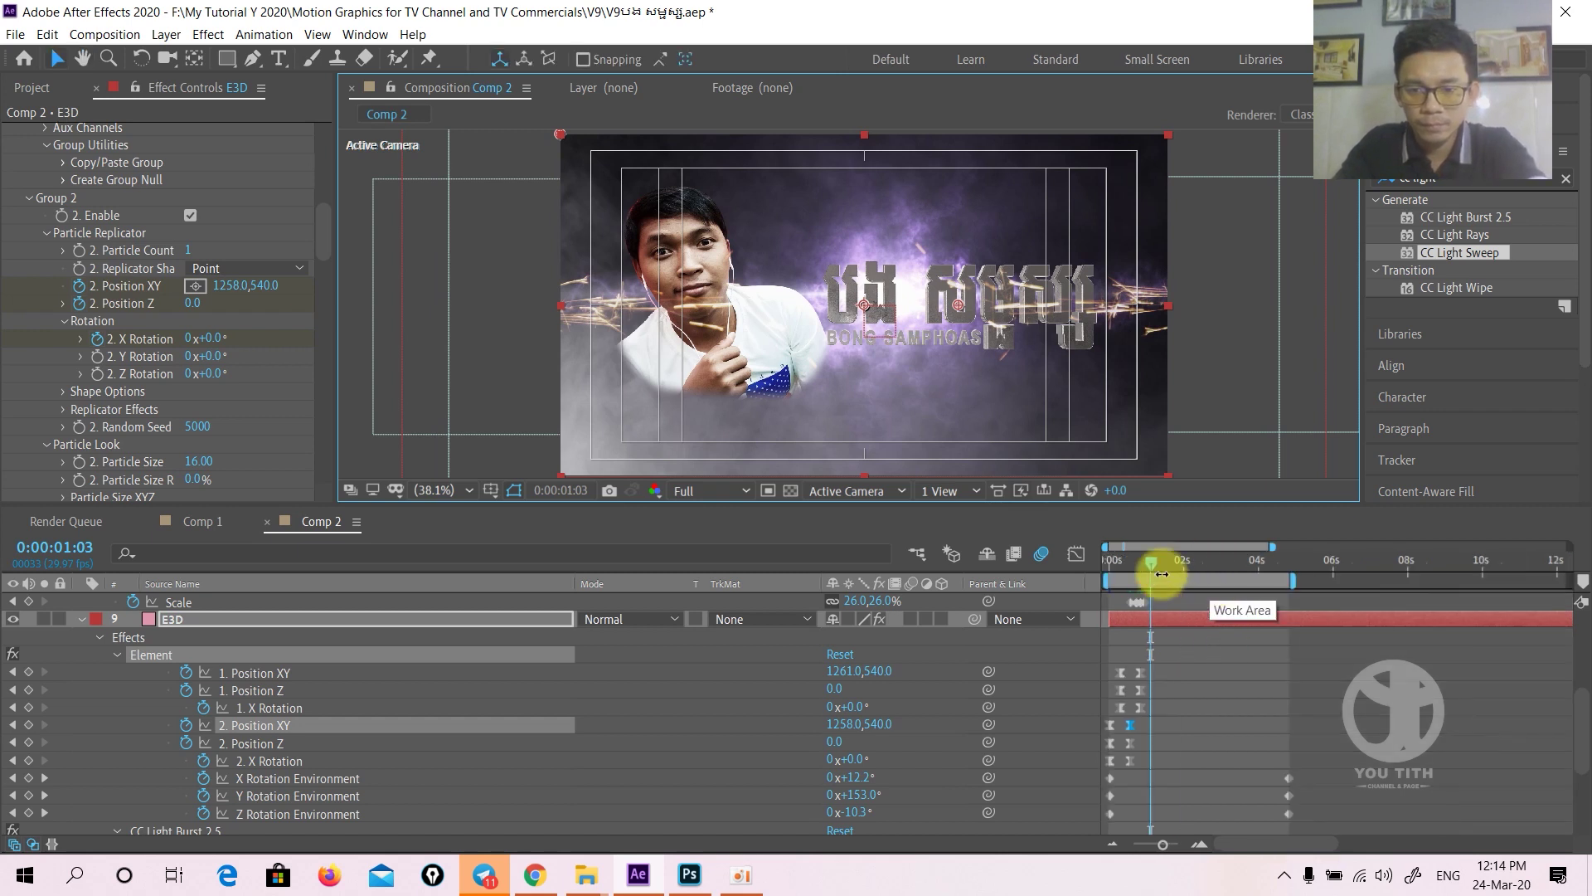
pyautogui.click(1103, 561)
pyautogui.press('=')
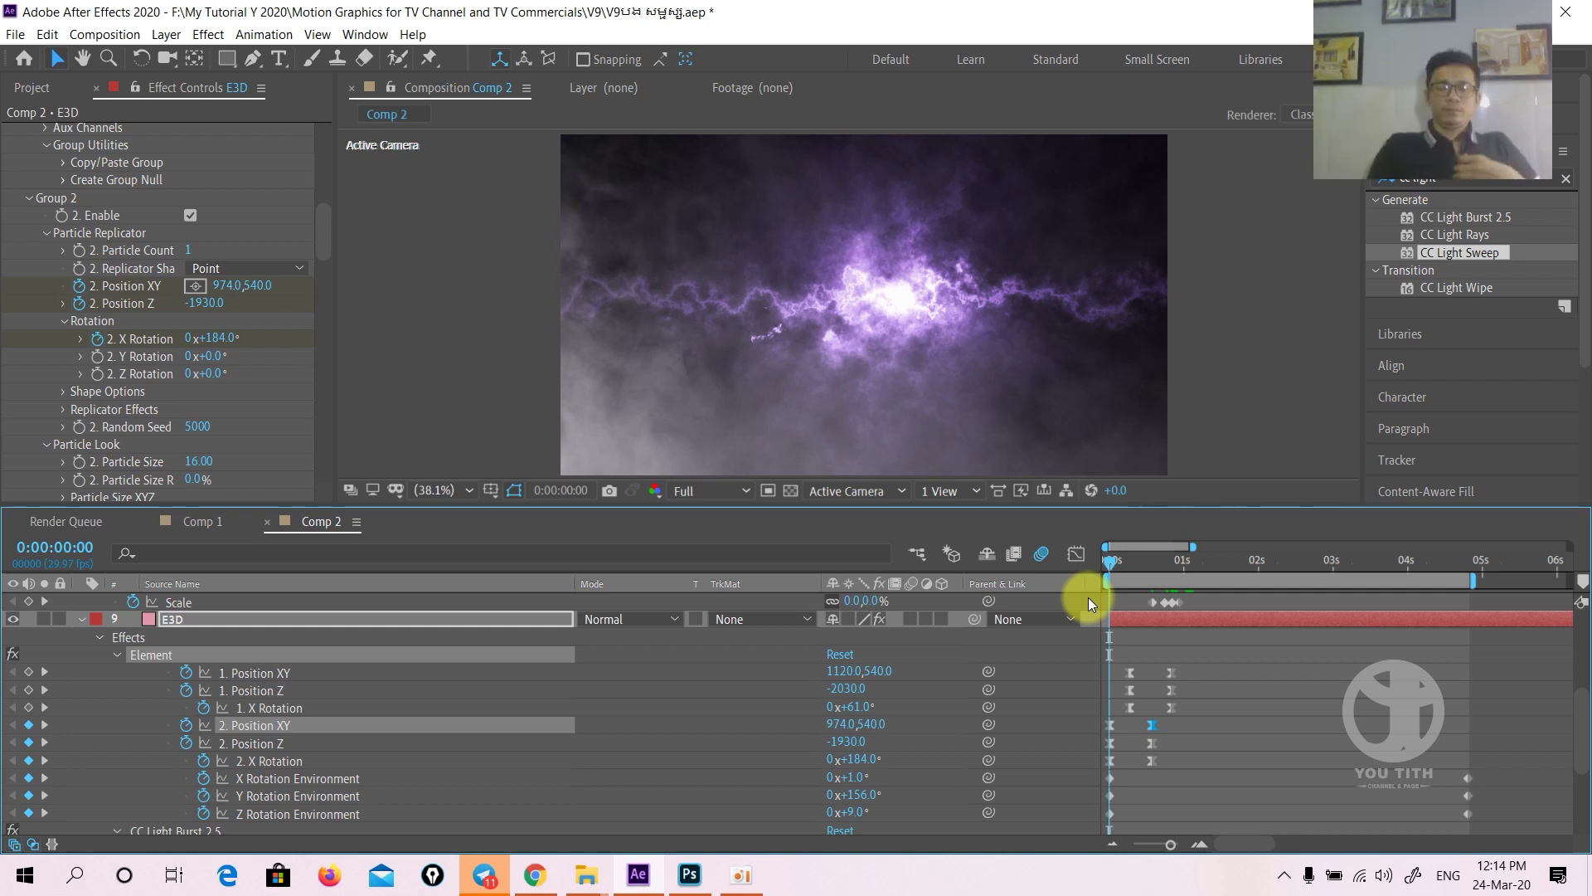
# - Preview the title fly-in, enlarge the Composition viewer, and preview it again
pyautogui.press('space')
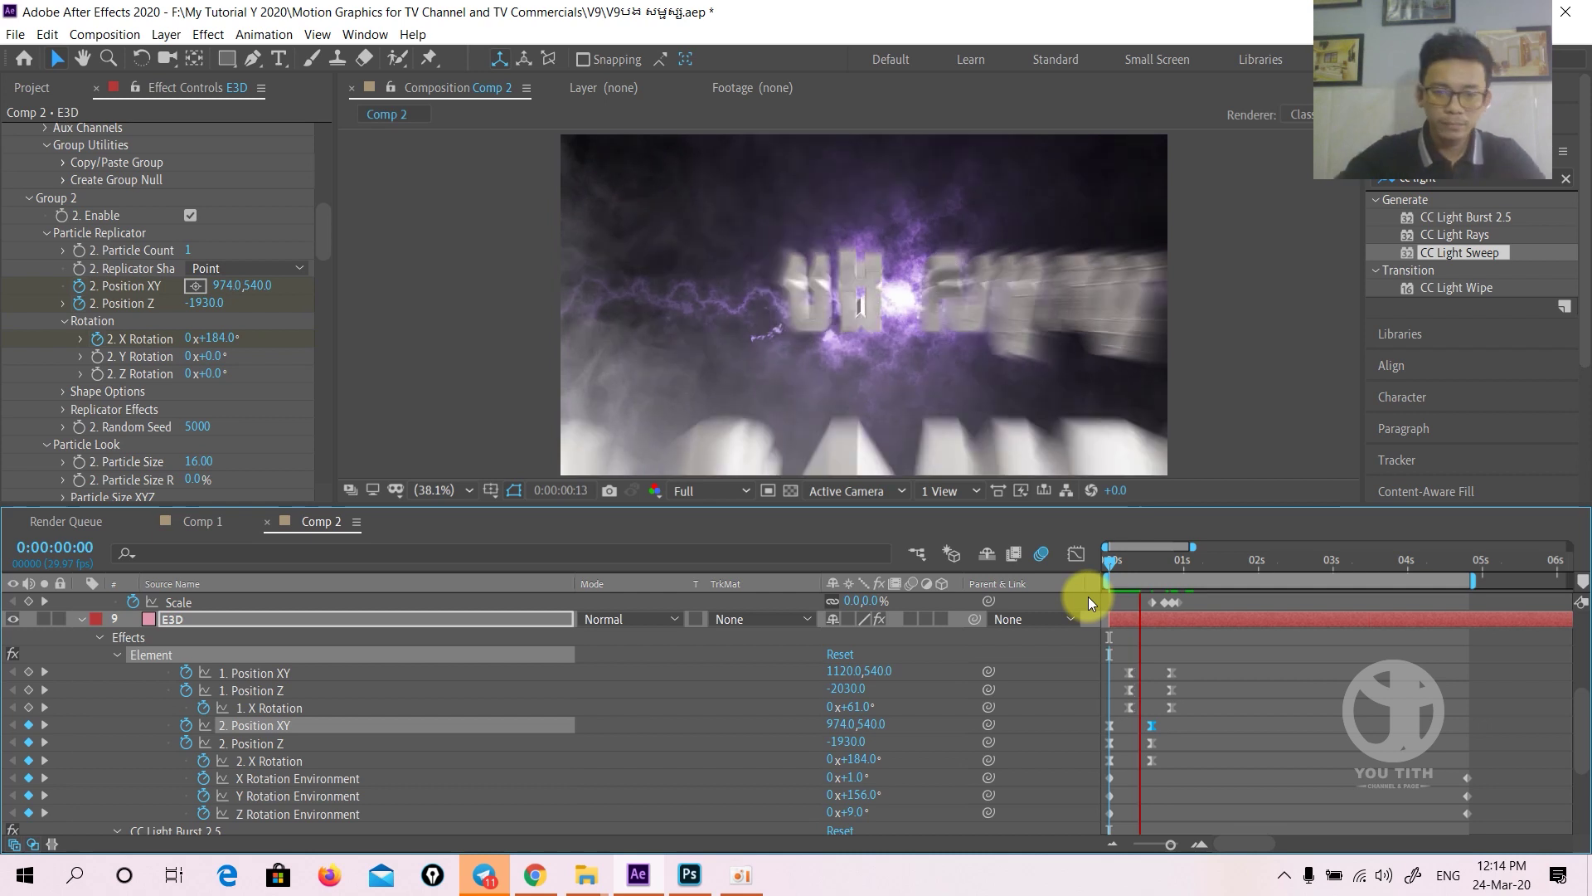
pyautogui.press('space')
pyautogui.moveTo(953, 503); pyautogui.dragTo(949, 594)
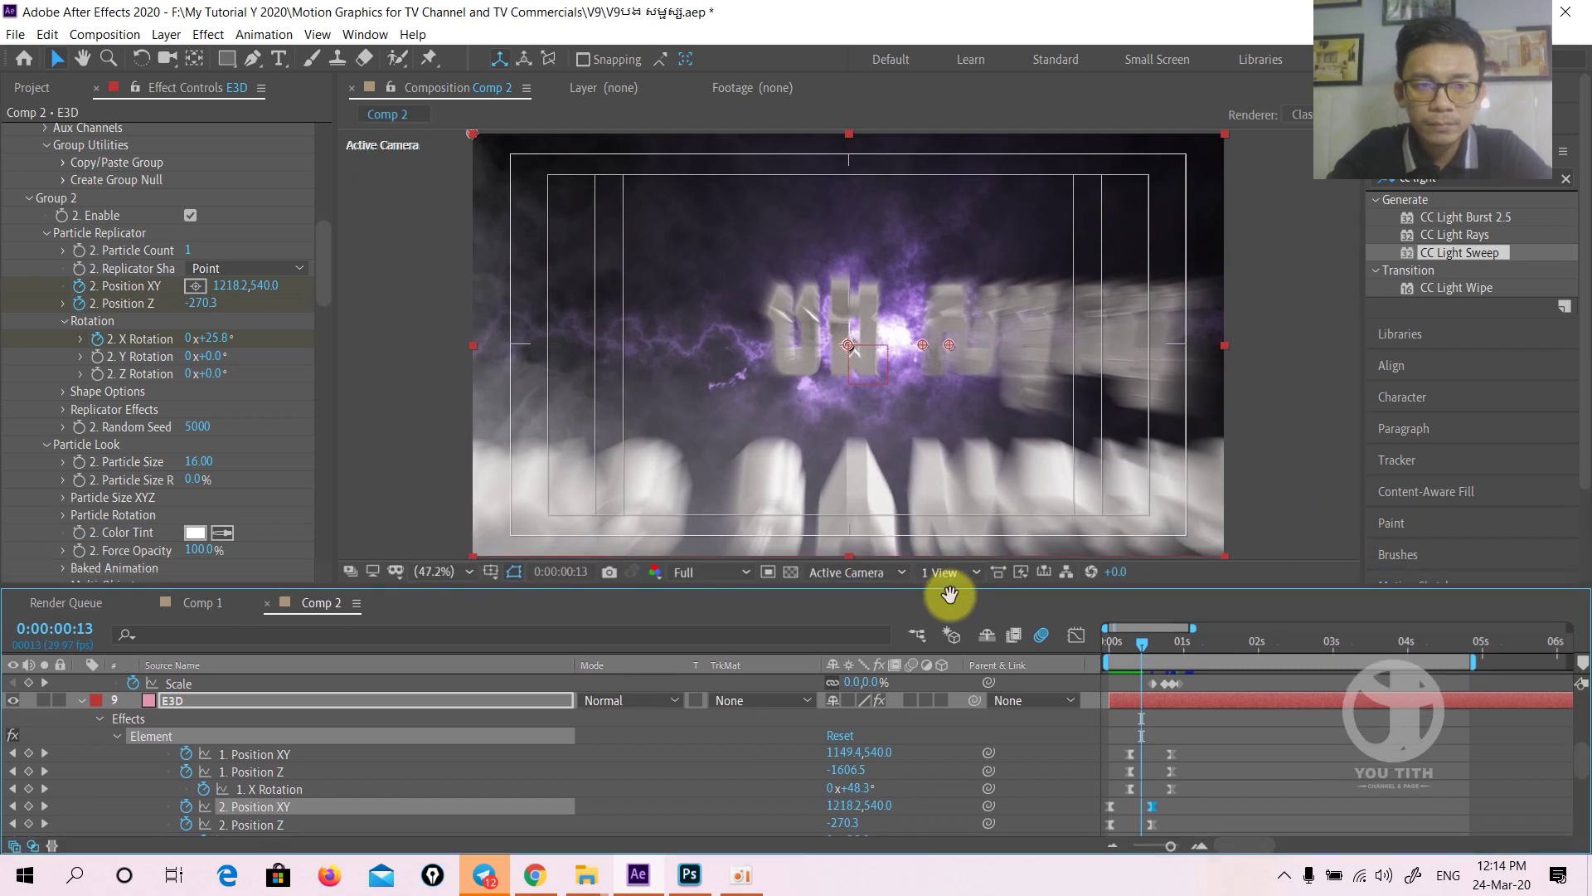
pyautogui.press('space')
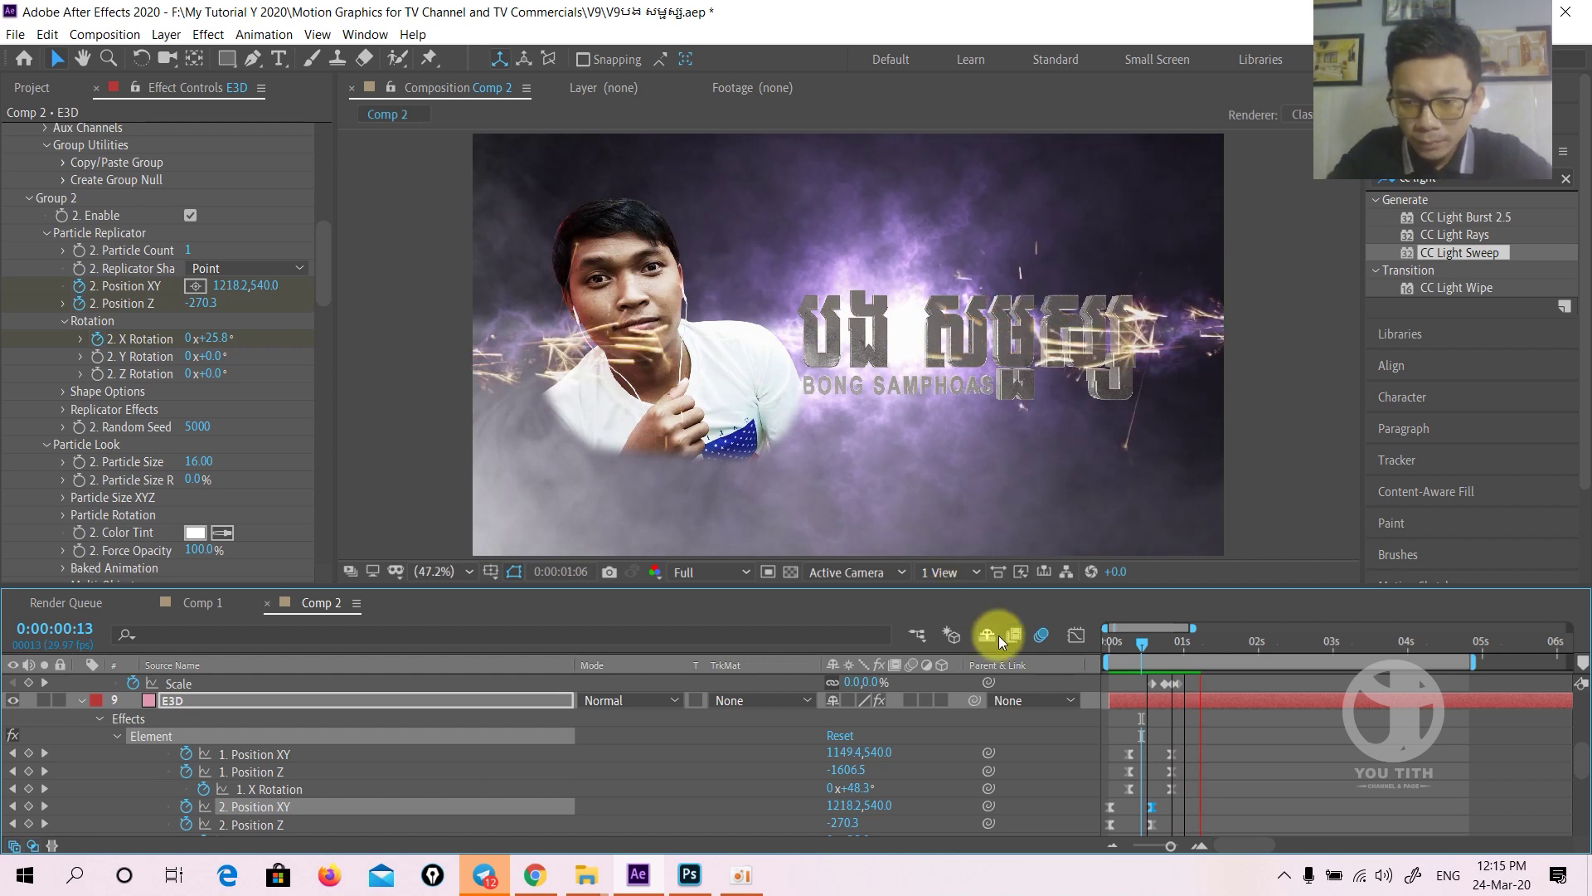
pyautogui.press('space')
# - Select the FFT.png Scale keyframes and replay the animation from the beginning
pyautogui.moveTo(1189, 676); pyautogui.dragTo(962, 671)
pyautogui.click(1164, 684)
pyautogui.press('space')
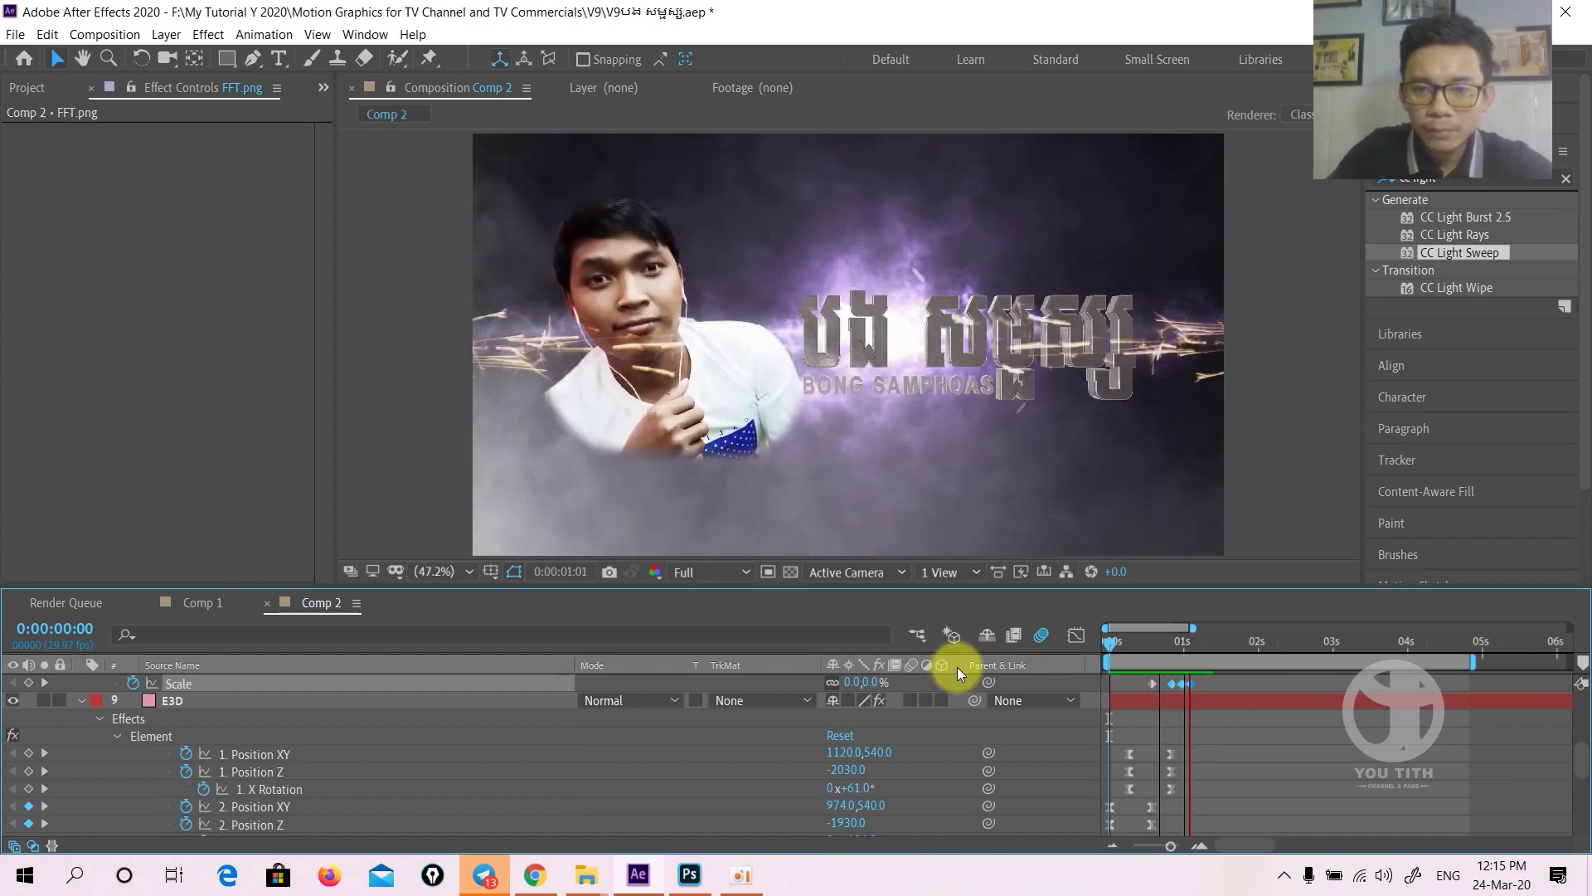
# - Stop the preview and park the playhead near the one-second mark
pyautogui.click(1147, 685)
pyautogui.moveTo(1211, 638); pyautogui.dragTo(1182, 637)
pyautogui.scroll(5, 1167, 737)
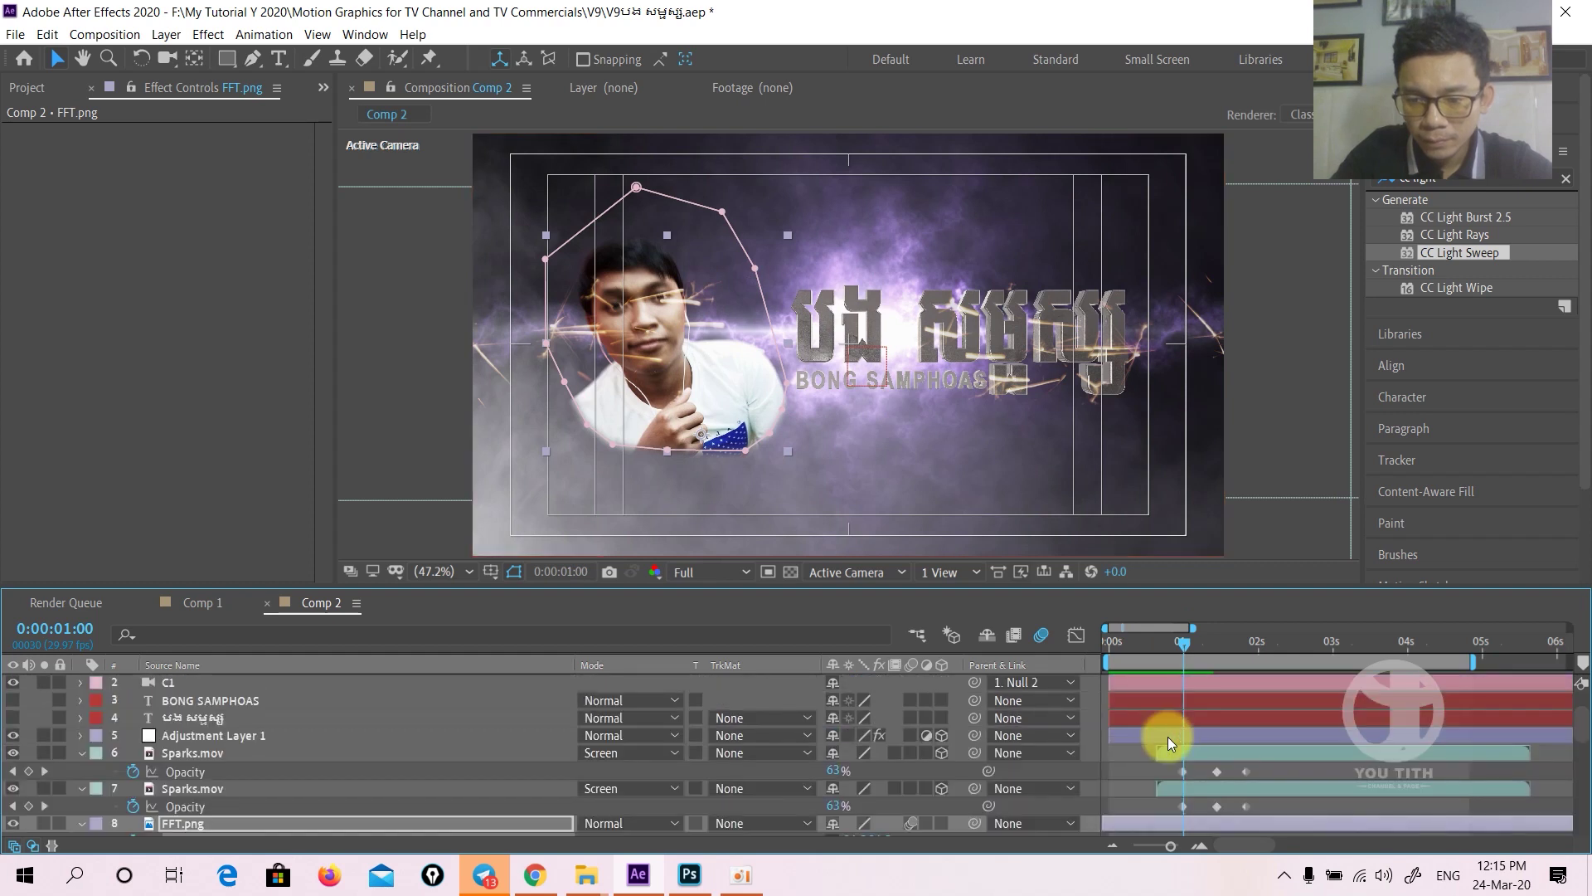
pyautogui.scroll(3, 231, 733)
# - Check Null 2's Slider keyframes (0.00 to 20.00 at 0:00:01:01), then replay from 0:00:00:00
pyautogui.click(216, 683)
pyautogui.click(1188, 718)
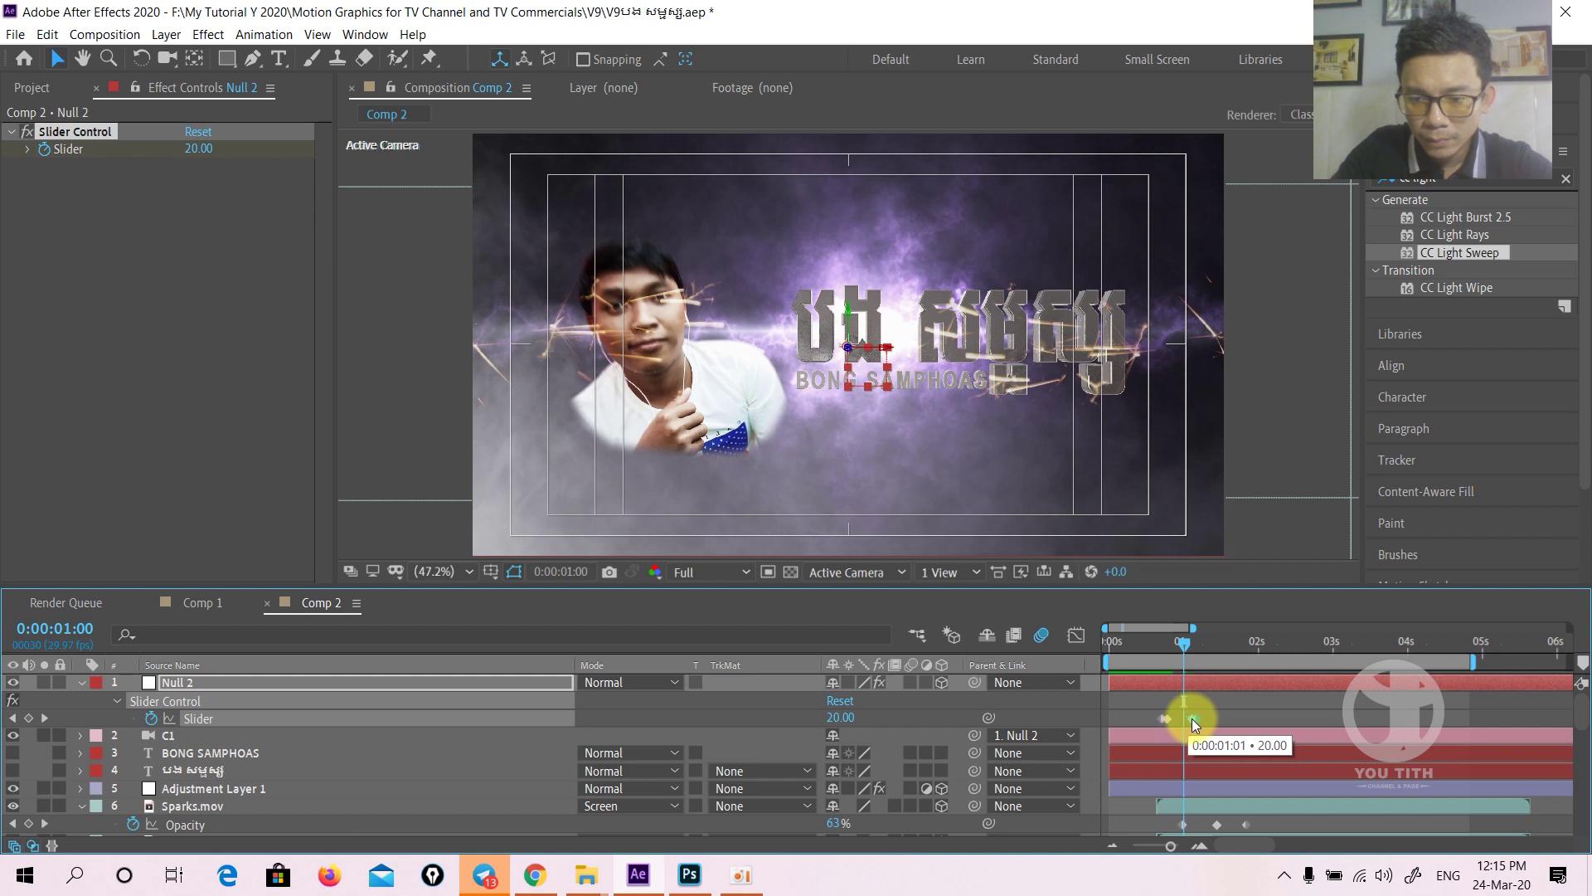
pyautogui.click(1163, 719)
pyautogui.click(1165, 720)
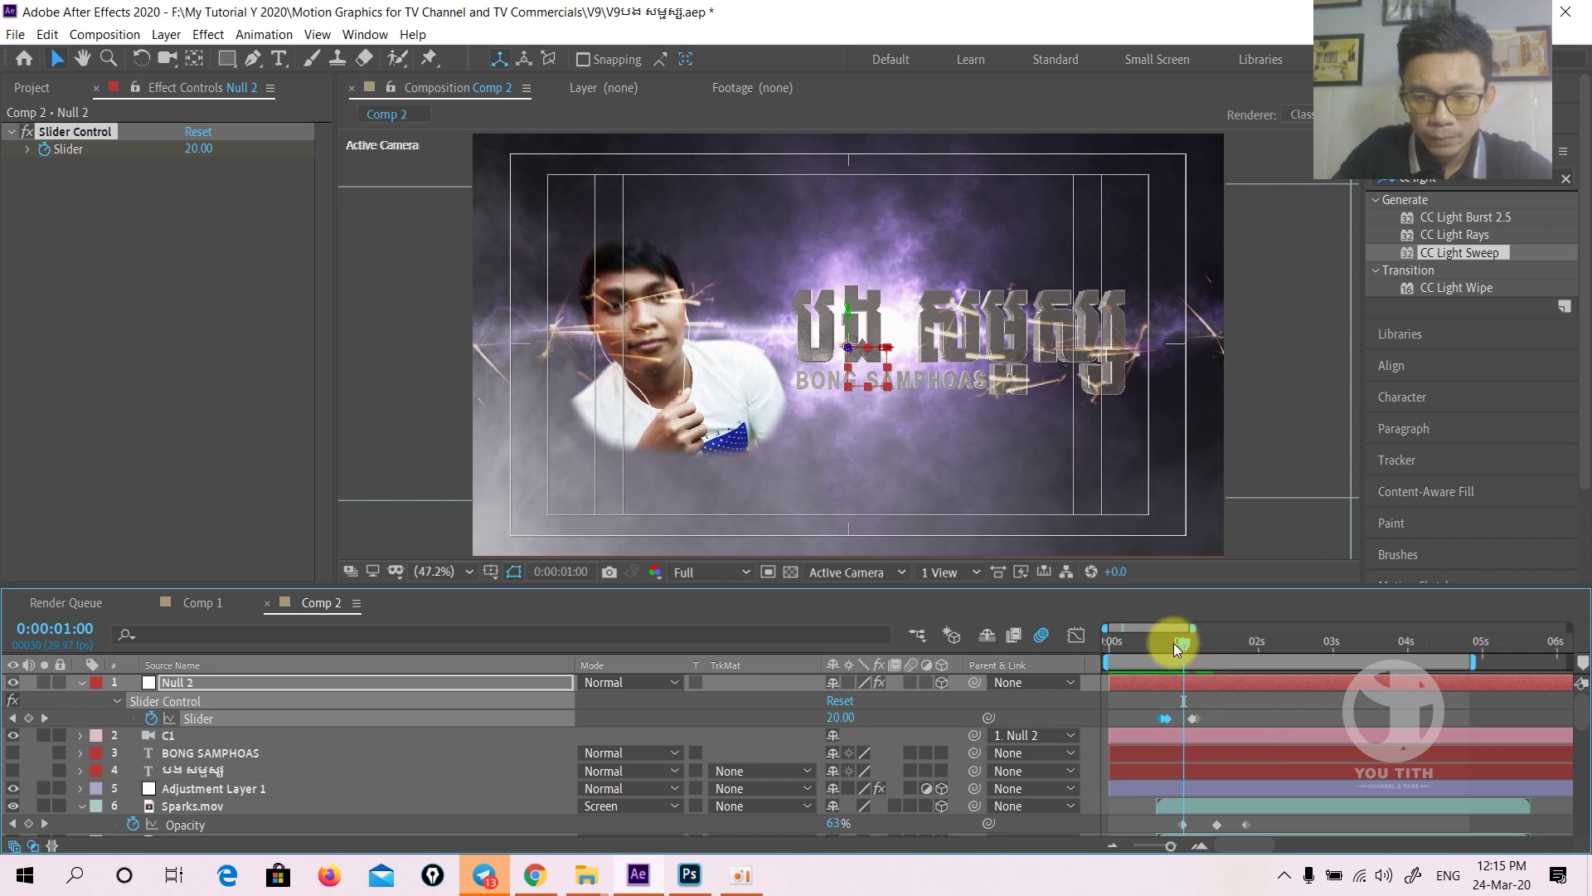
pyautogui.moveTo(1181, 643); pyautogui.dragTo(1108, 645)
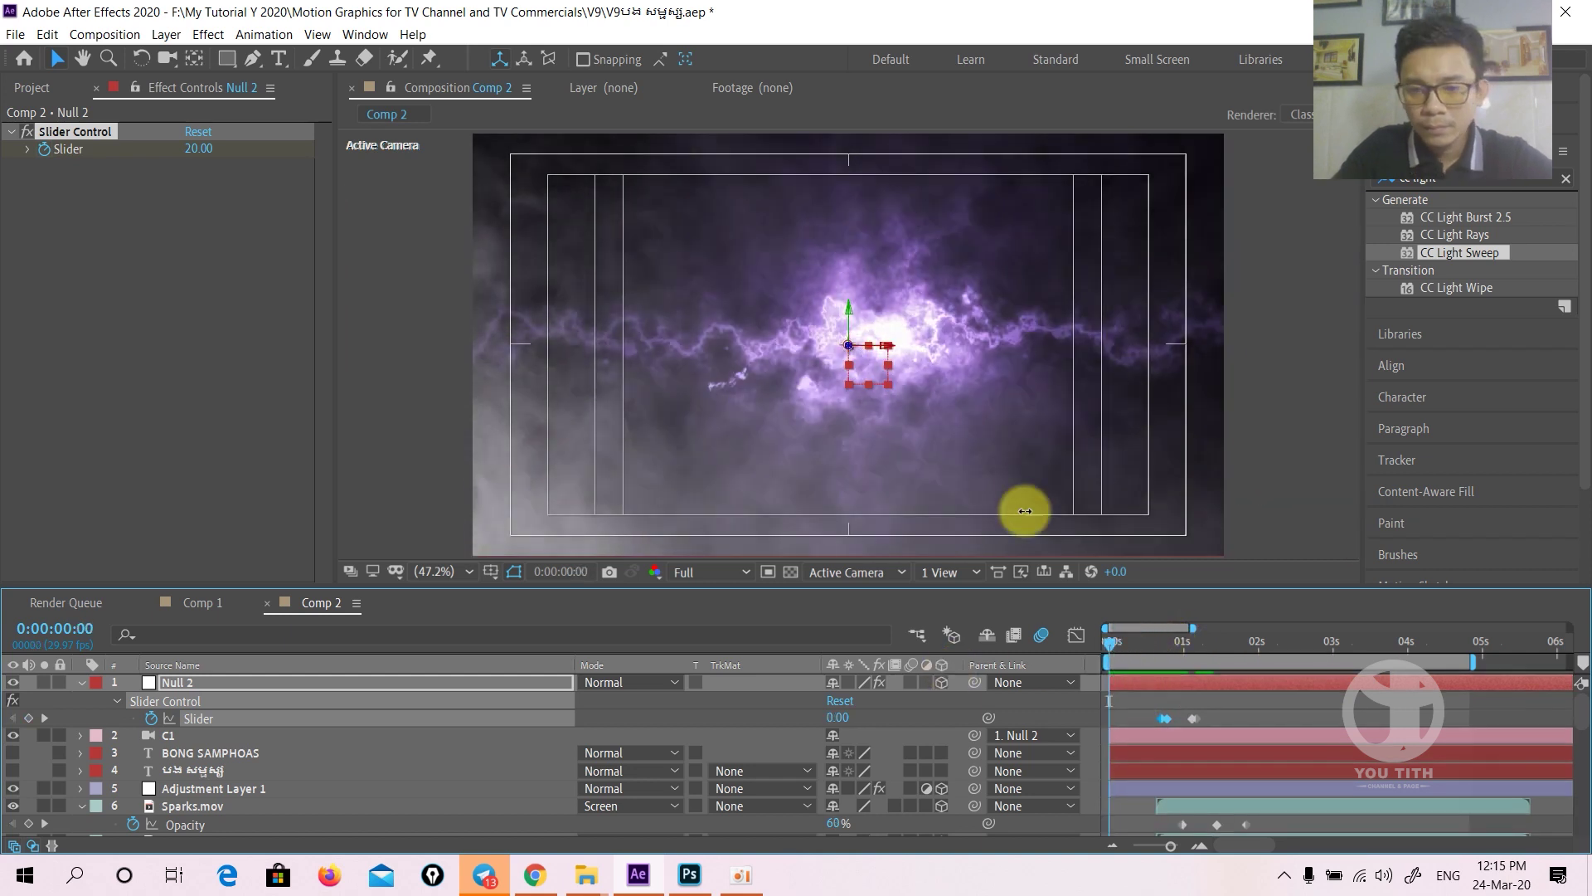
pyautogui.press('space')
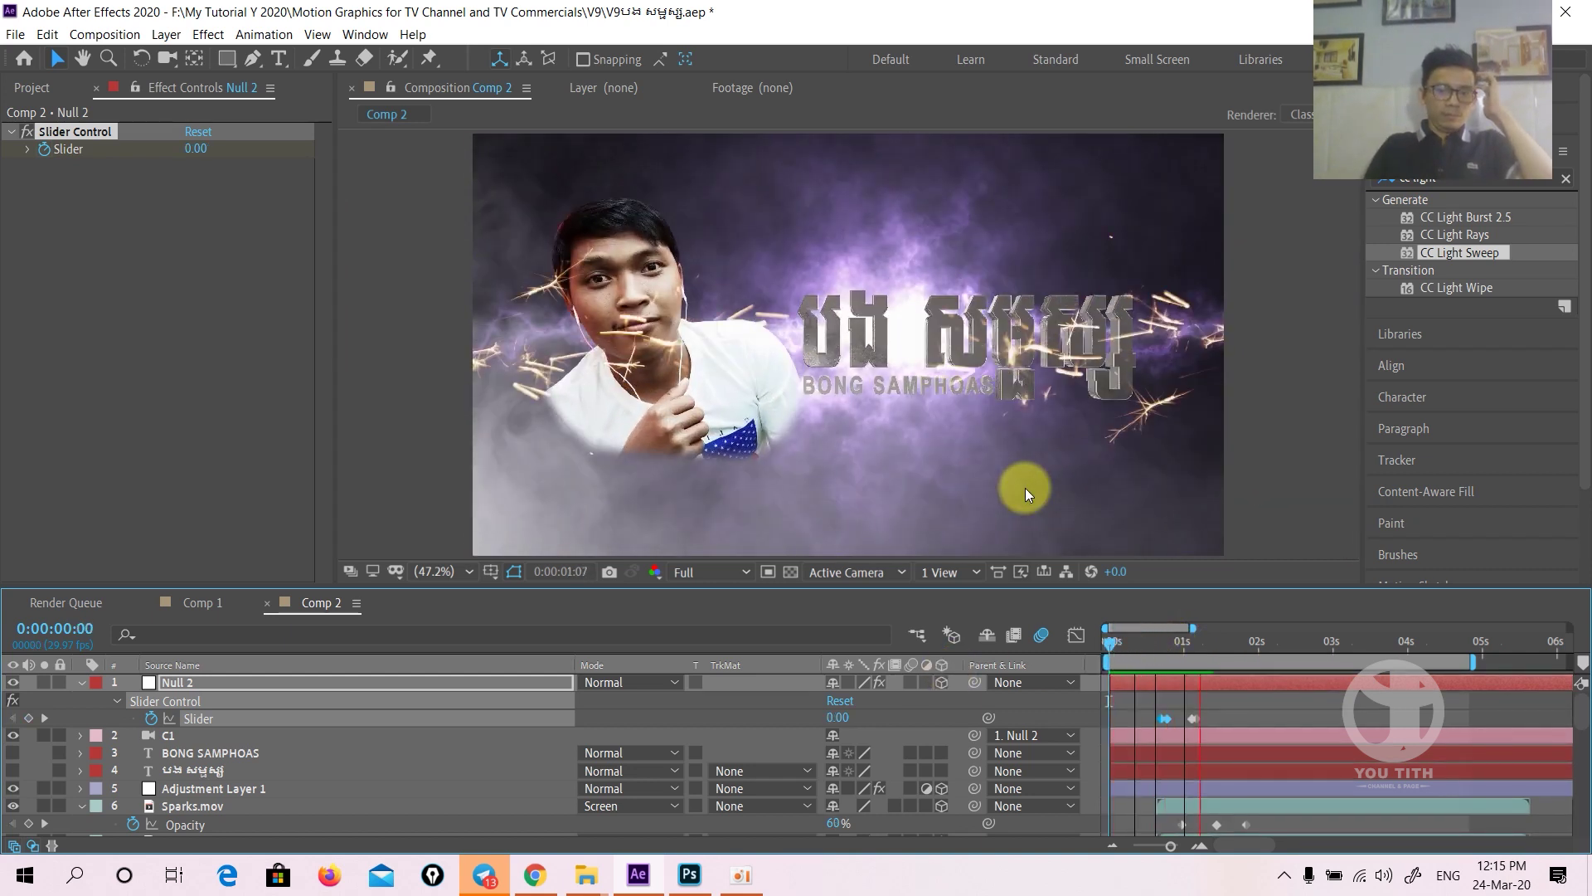